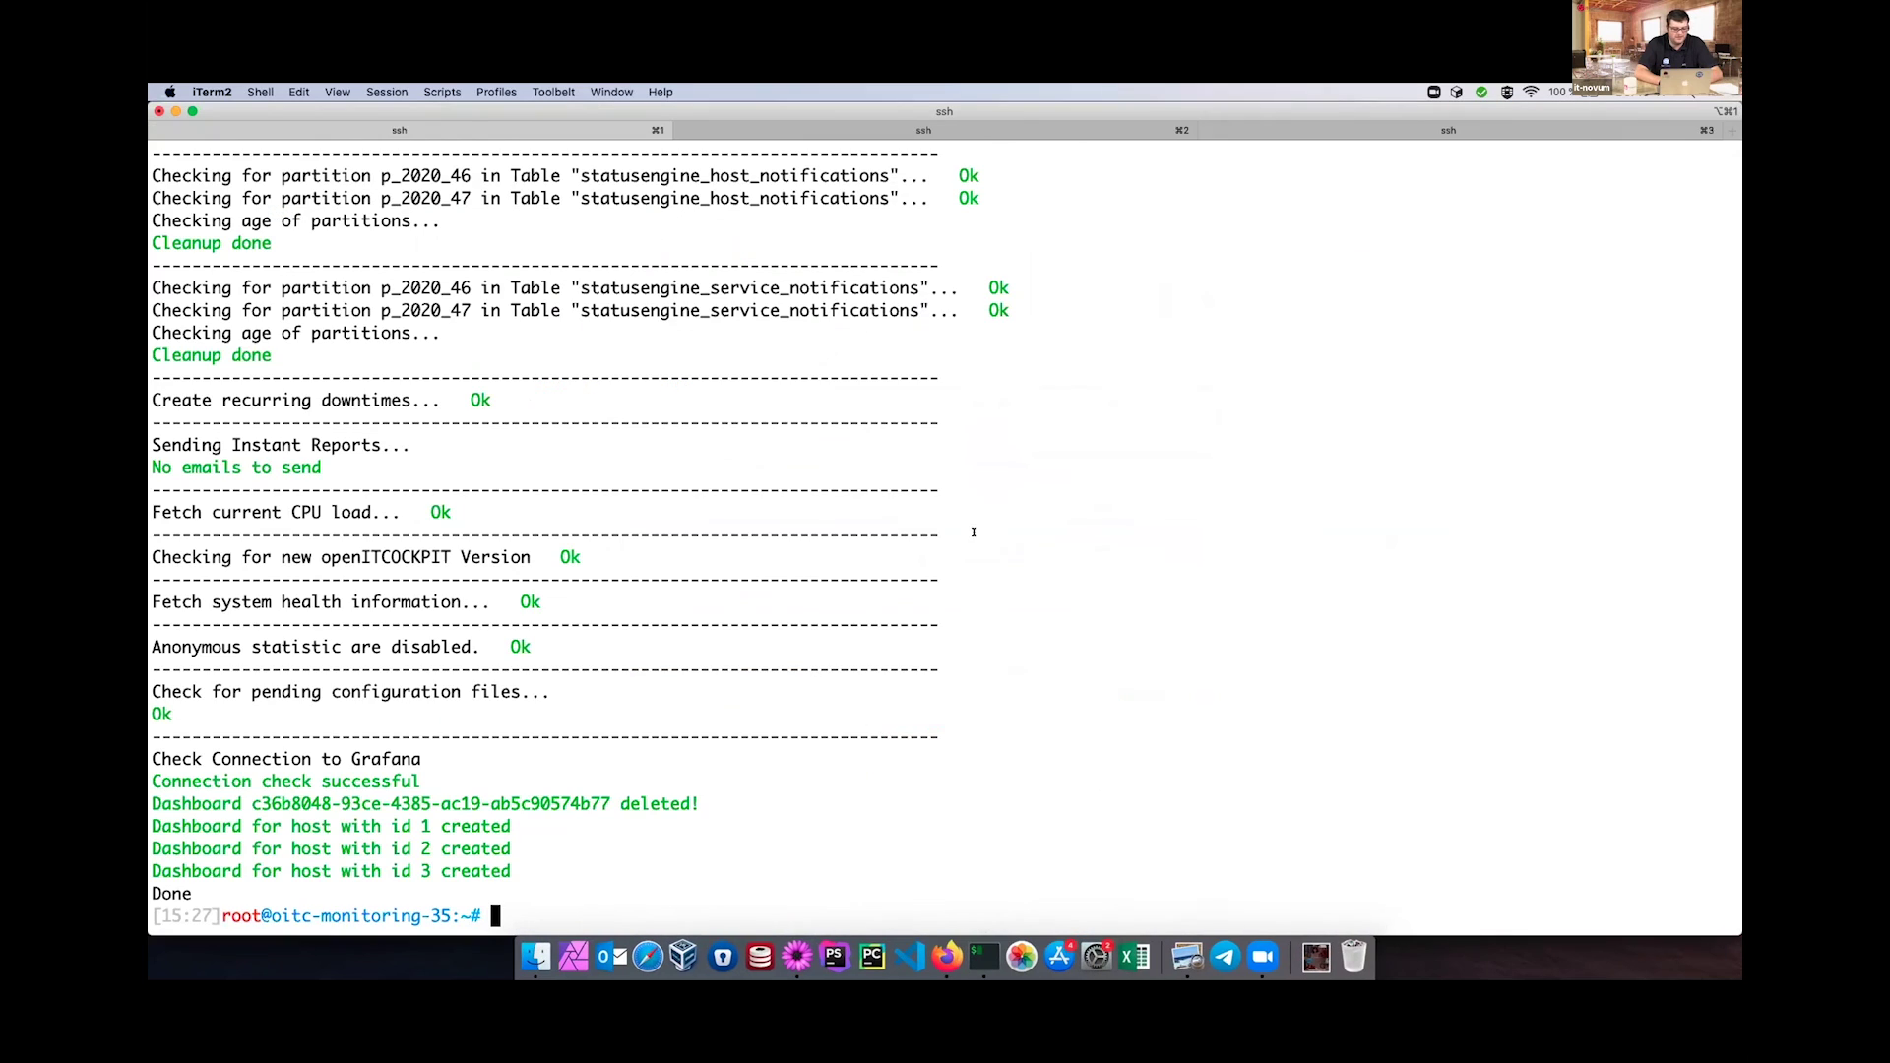
# Install the openitcockpit-module-prometheus package with apt-get on the monitoring server and accept the additional packages.
pyautogui.press('Return')
pyautogui.press('Return')
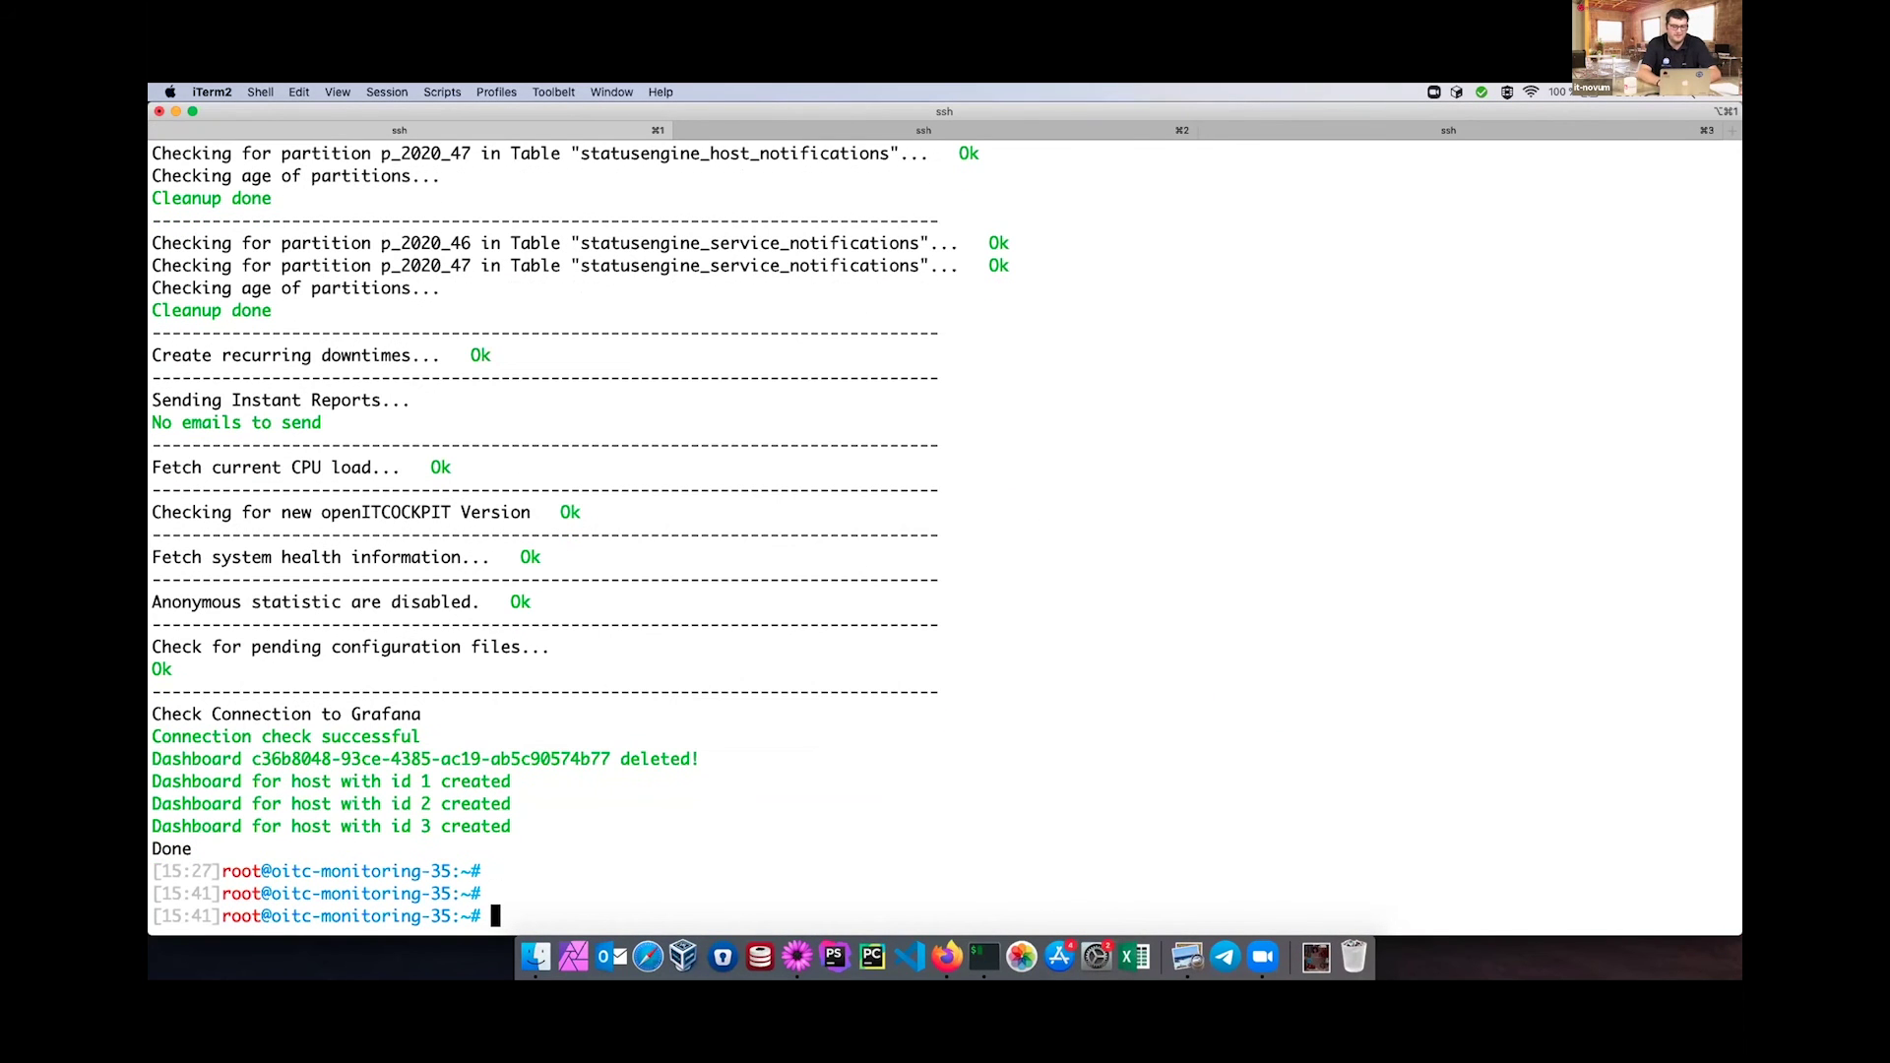
pyautogui.press('BackSpace')
pyautogui.write('apt-get install o')
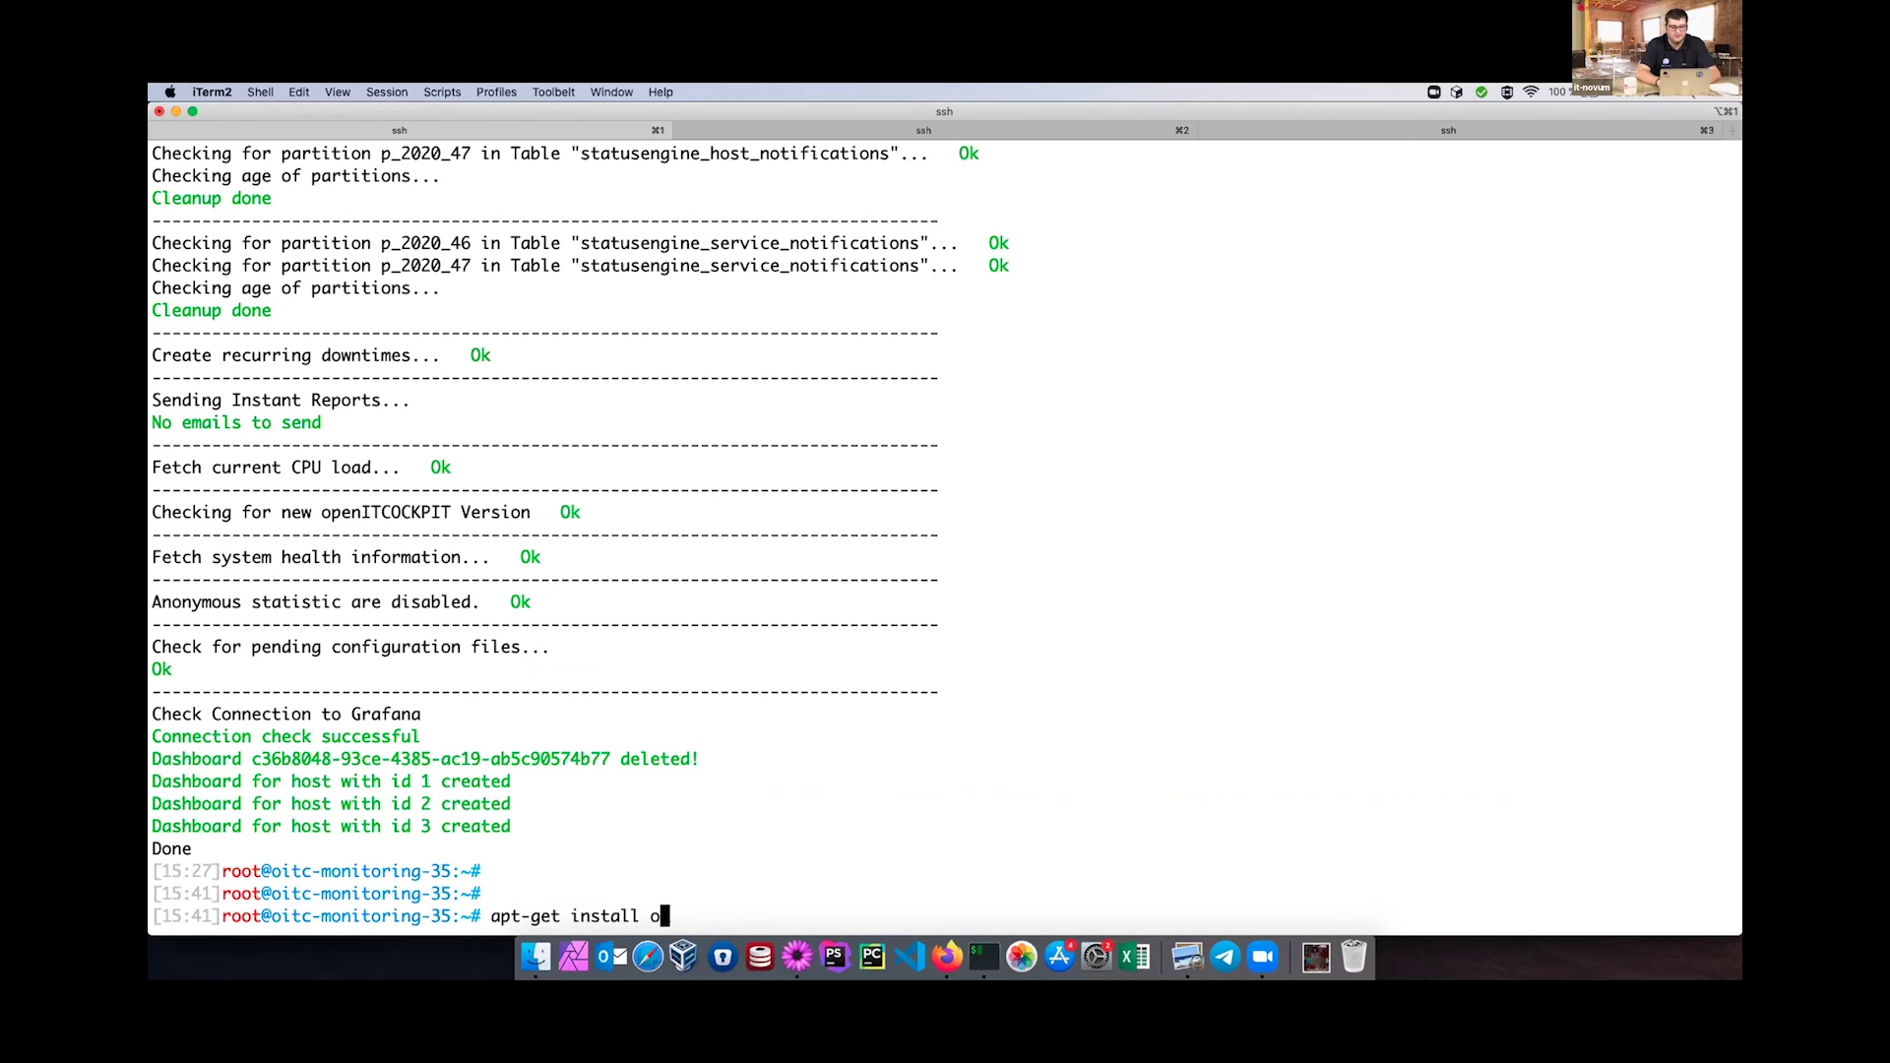
pyautogui.write('penitcockpit-modul')
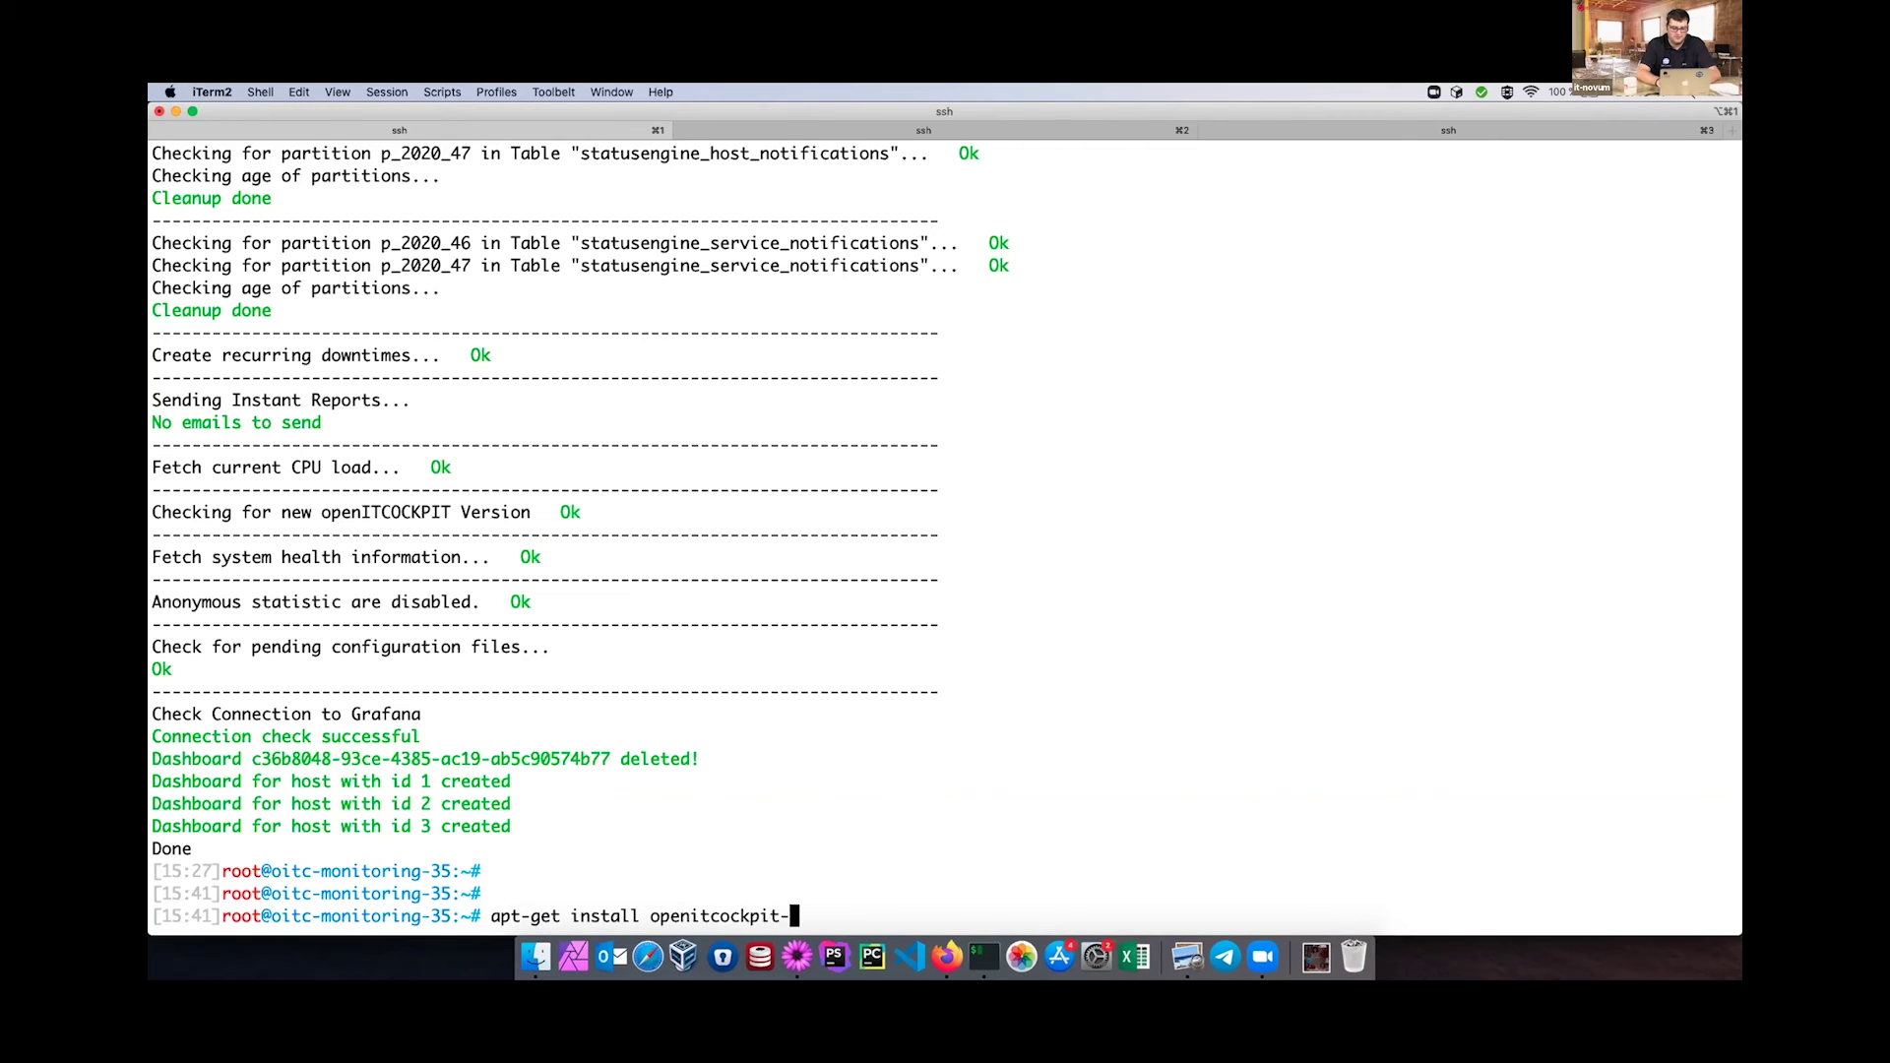
pyautogui.press('BackSpace')
pyautogui.press('BackSpace')
pyautogui.press('BackSpace')
pyautogui.press('BackSpace')
pyautogui.press('BackSpace')
pyautogui.write('module-prometheus')
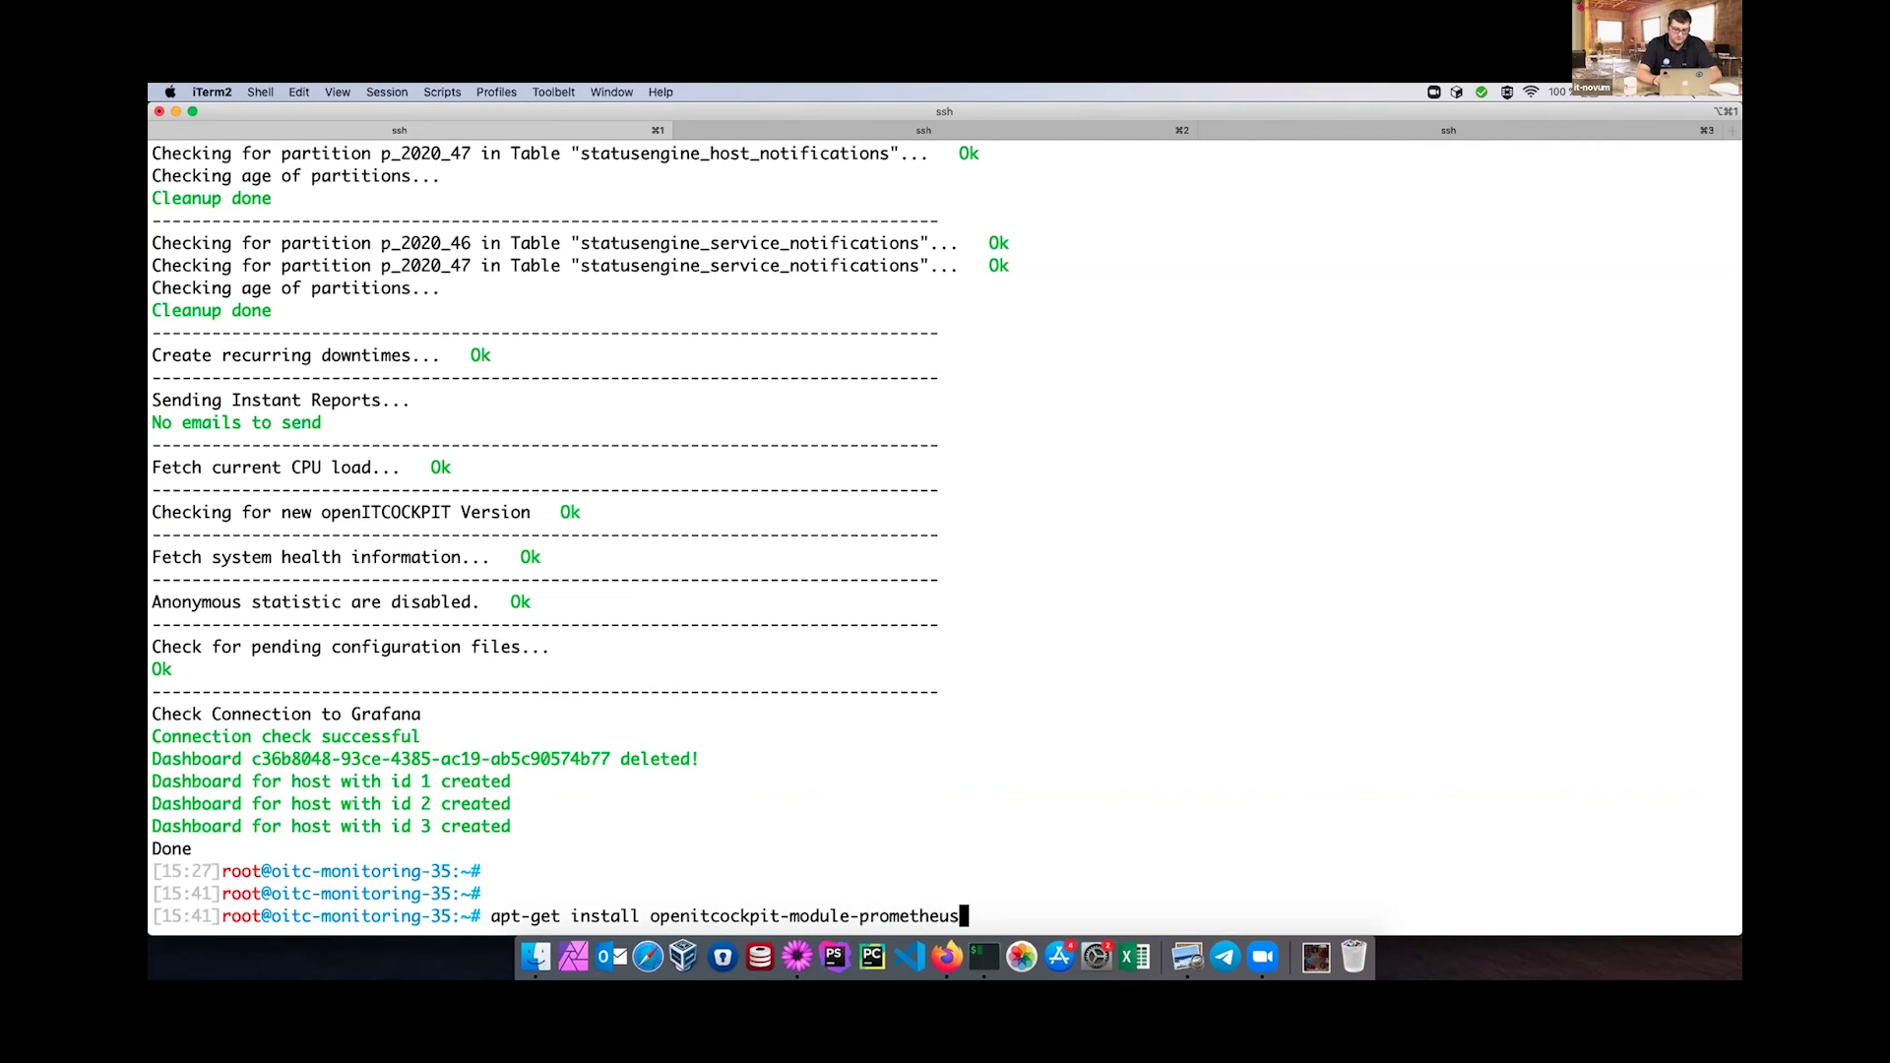
pyautogui.press('Return')
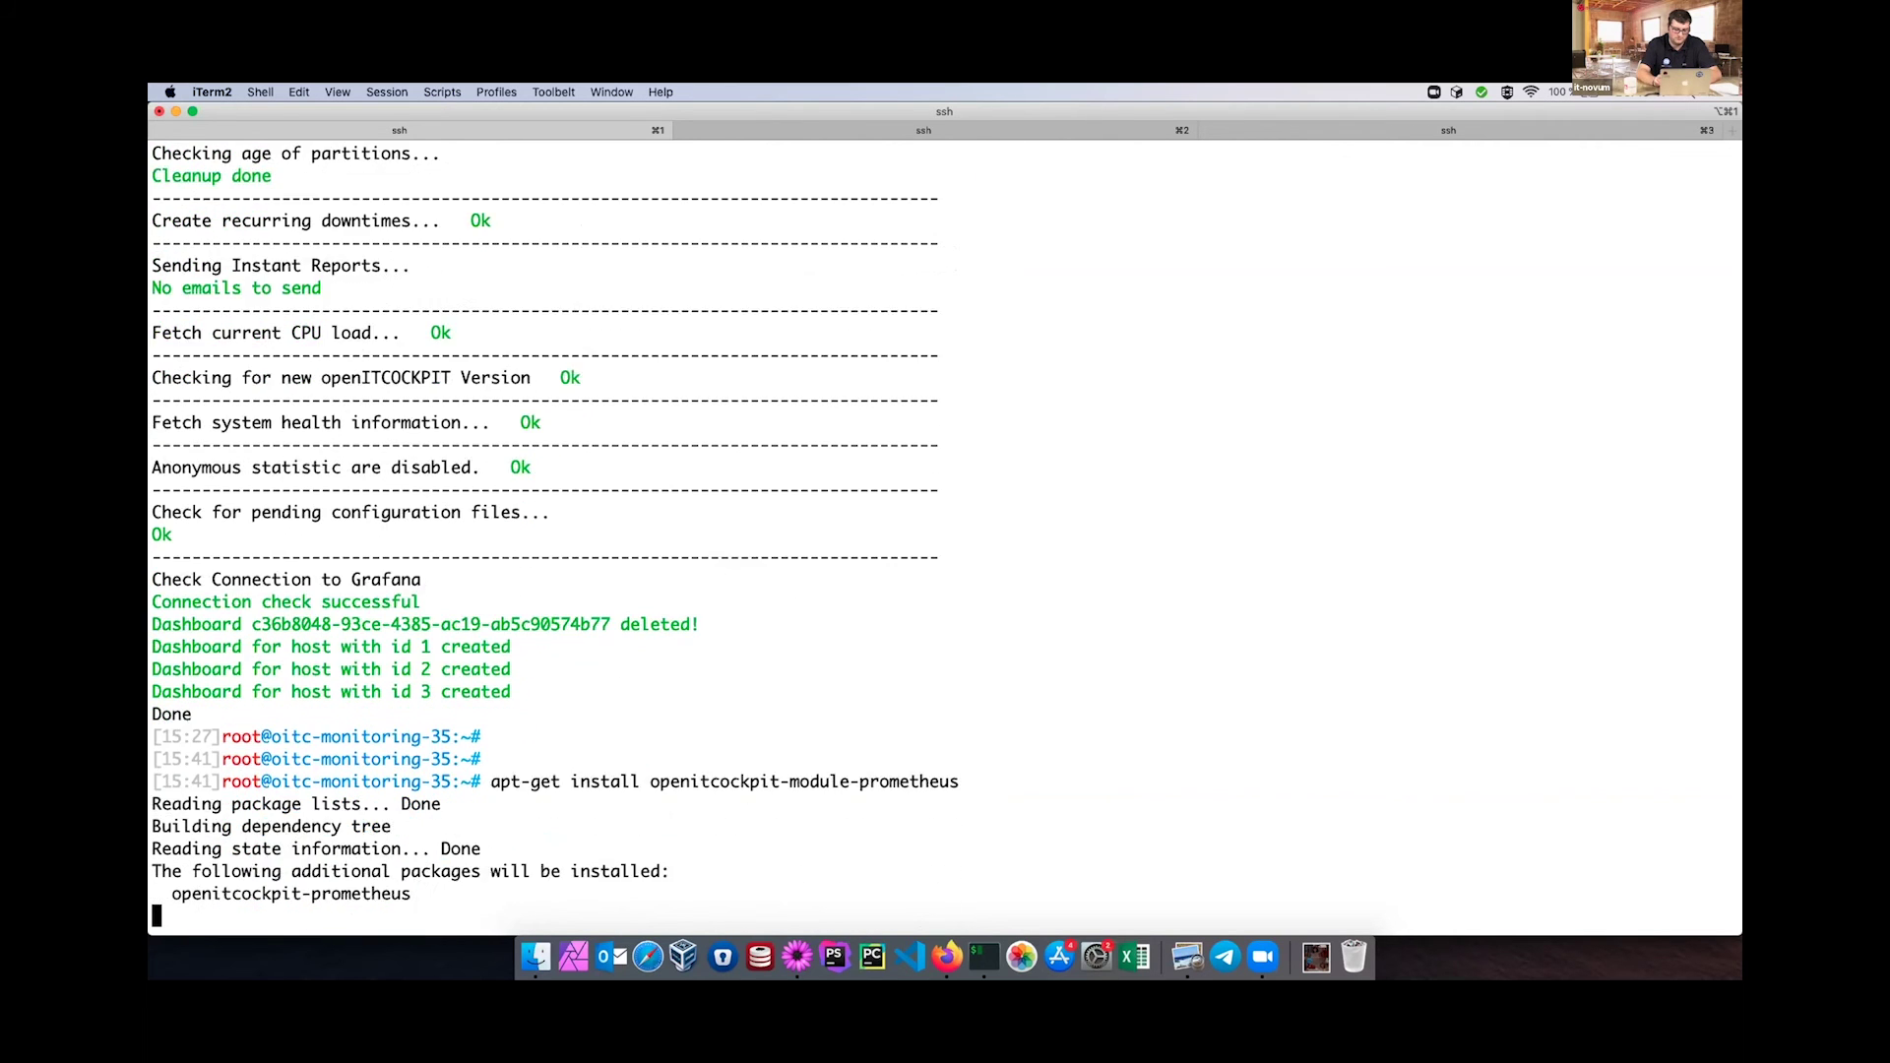
pyautogui.press('Return')
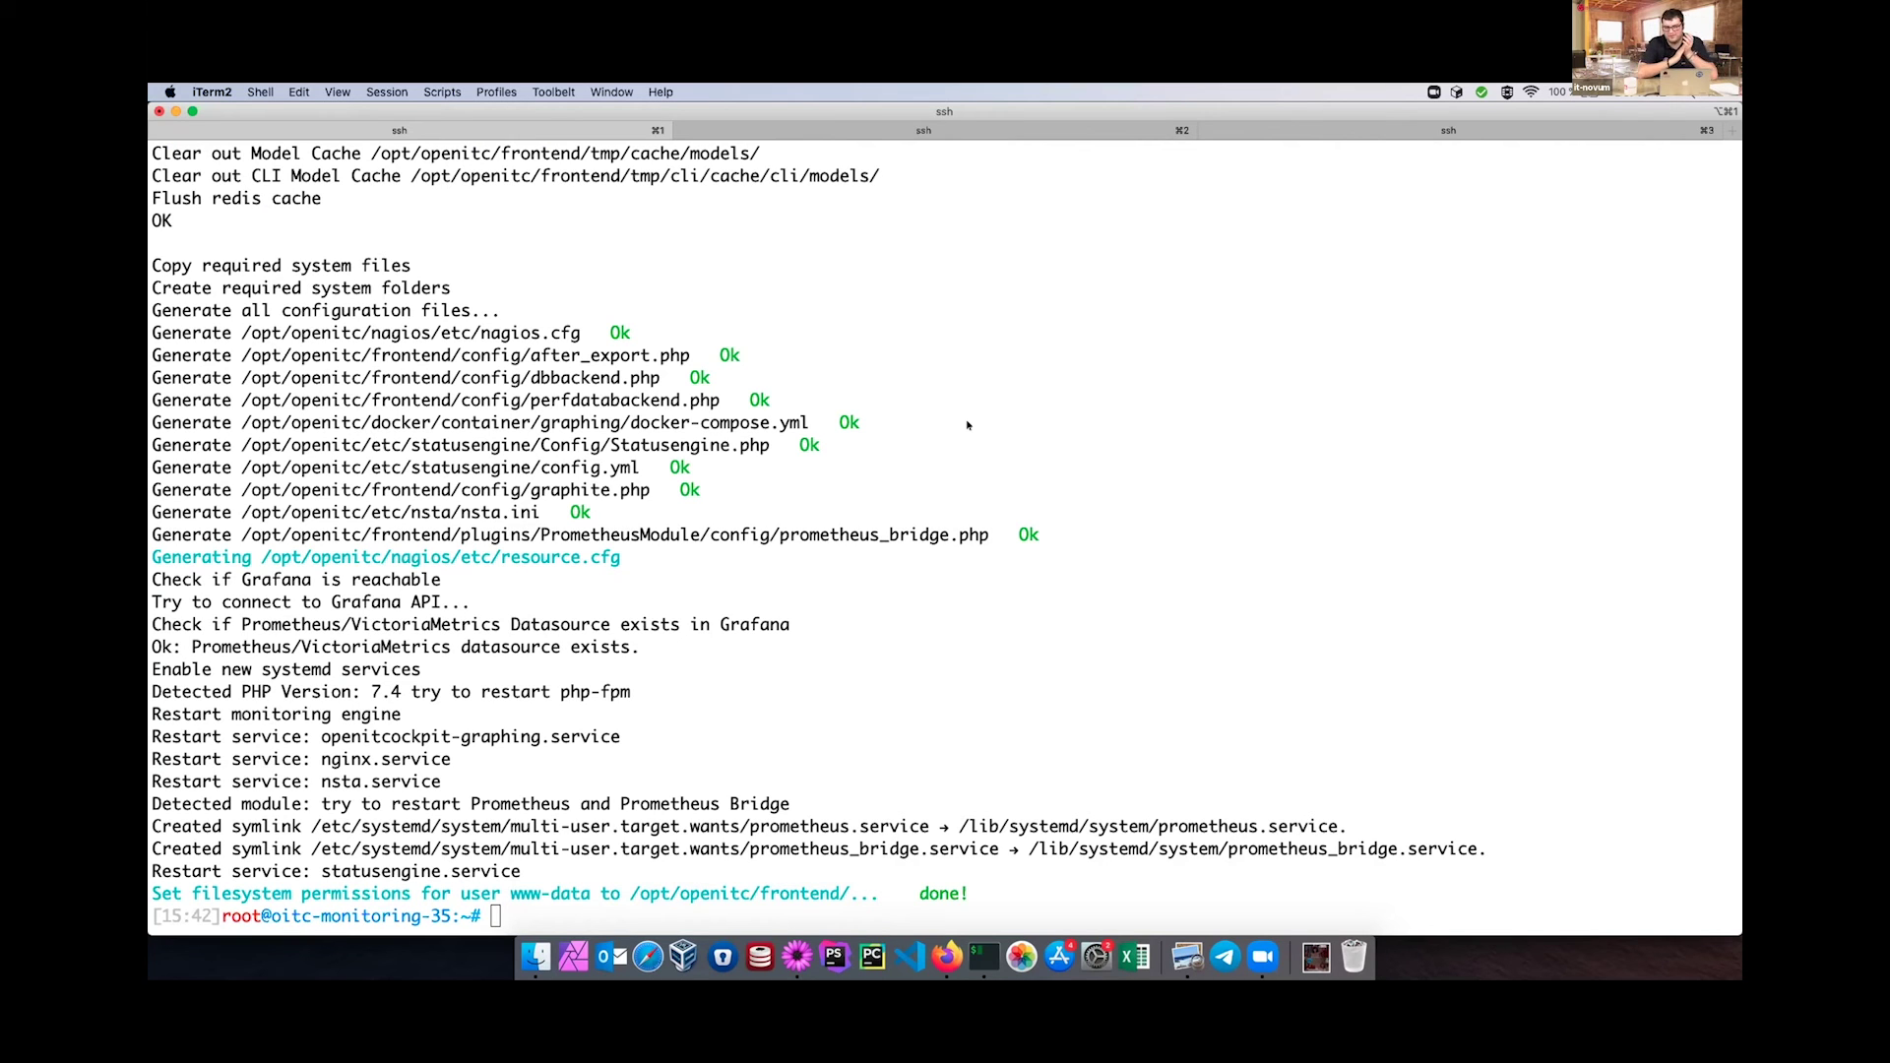
pyautogui.click(1016, 648)
pyautogui.press('Return')
pyautogui.press('Return')
pyautogui.press('Return')
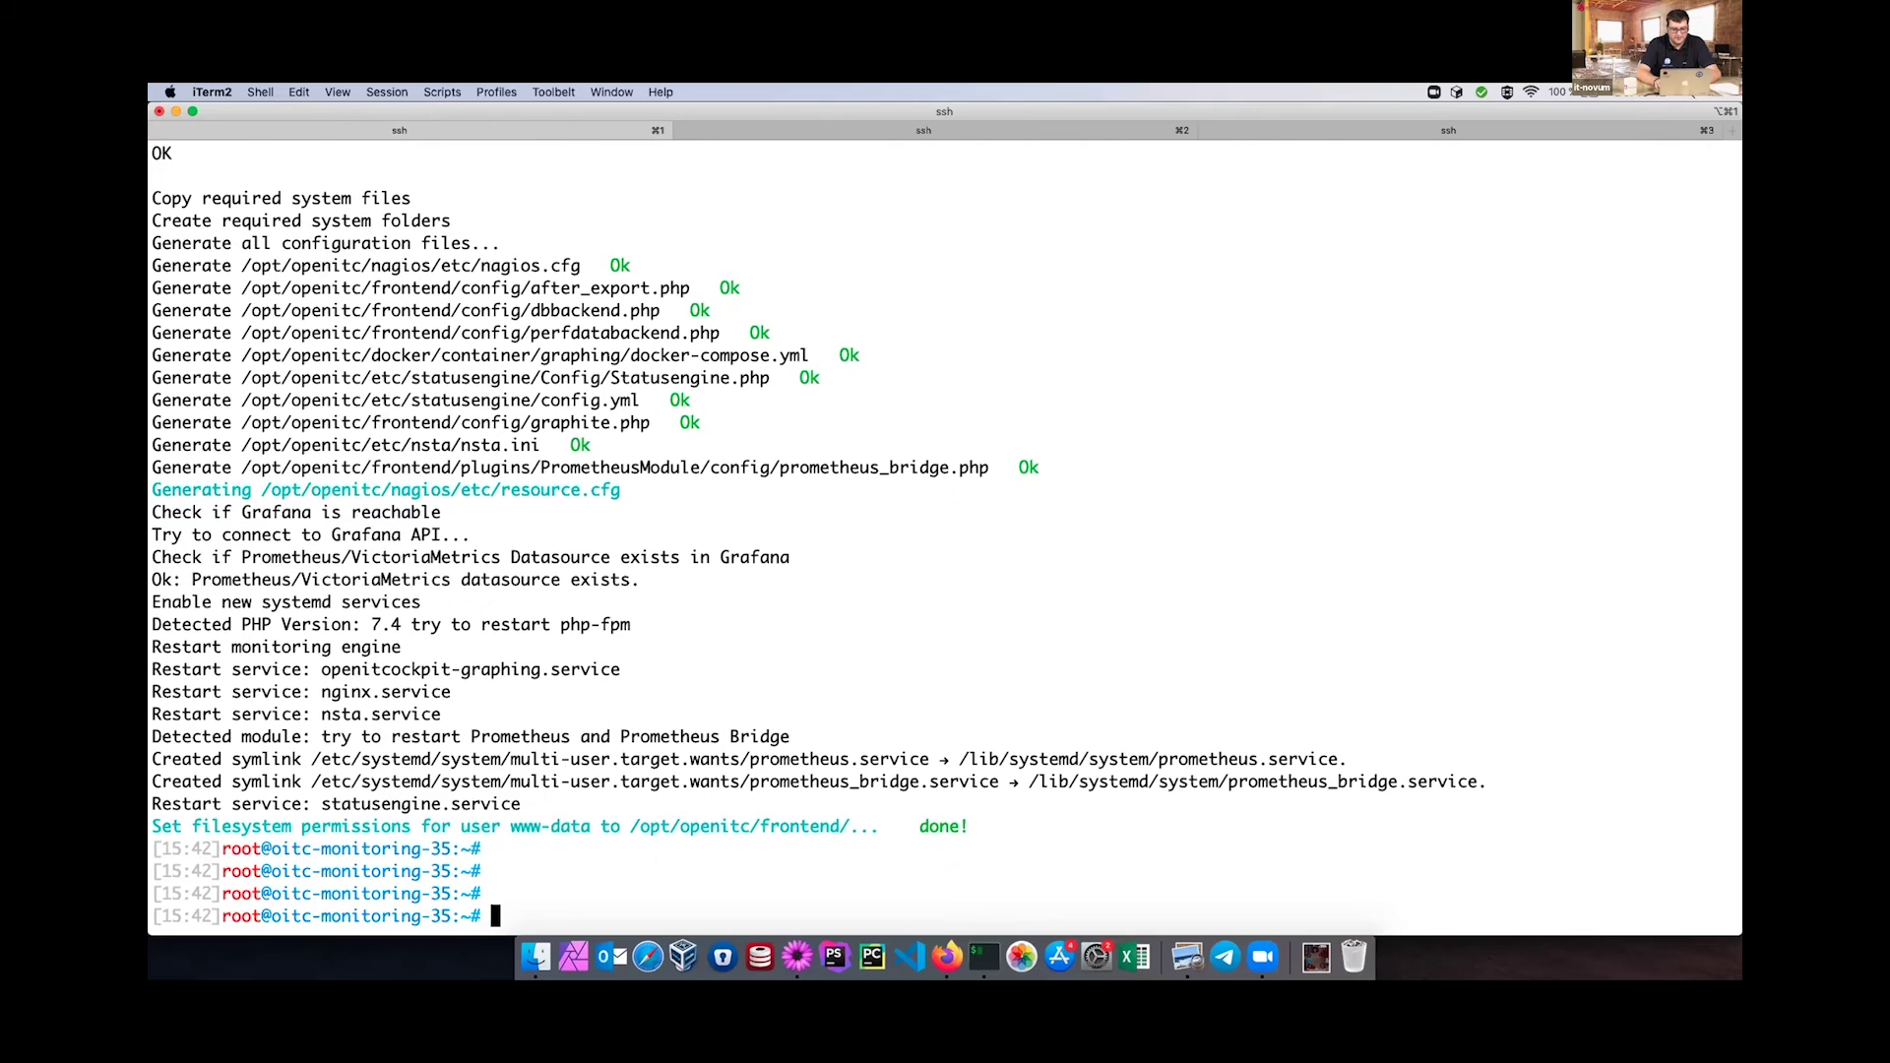
# Switch to Firefox, search the web for node_exporter and open the 1.0.1 release of the prometheus/node_exporter GitHub repository.
pyautogui.press('super+Tab')
pyautogui.click(992, 135)
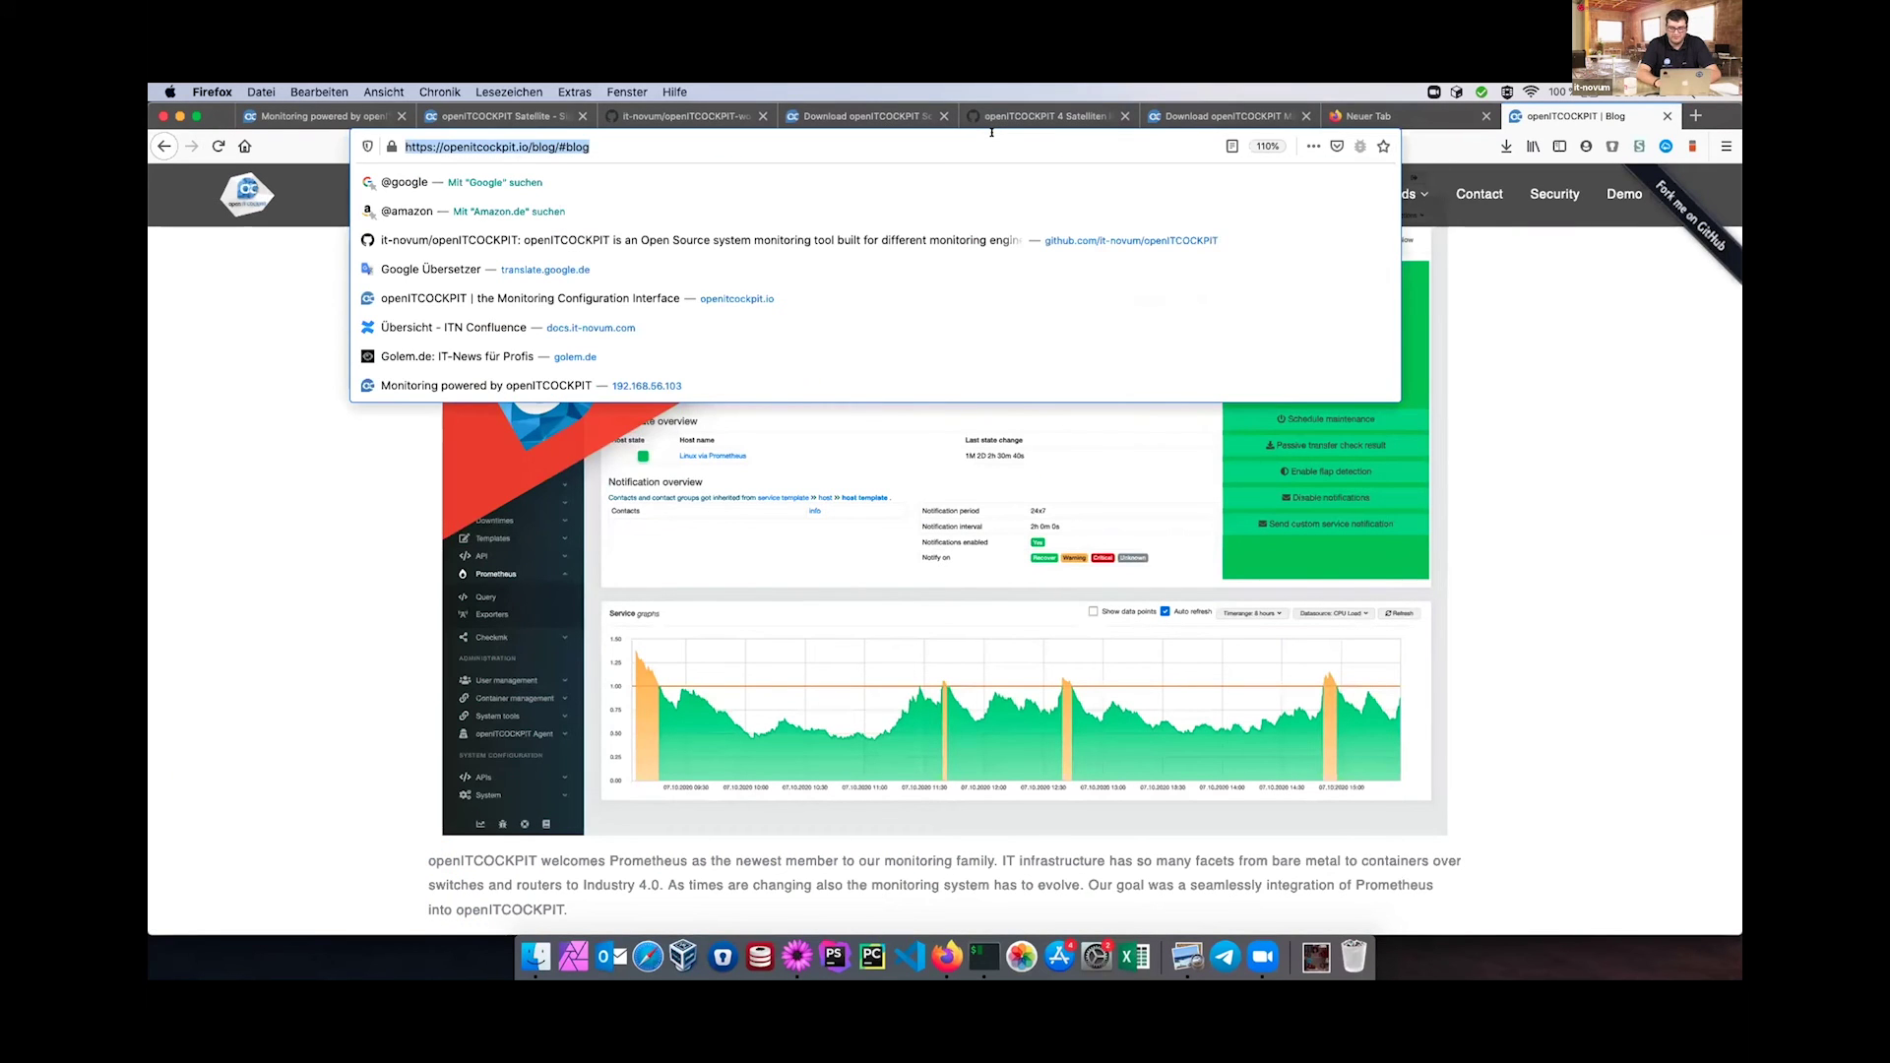
pyautogui.write('node_exporter')
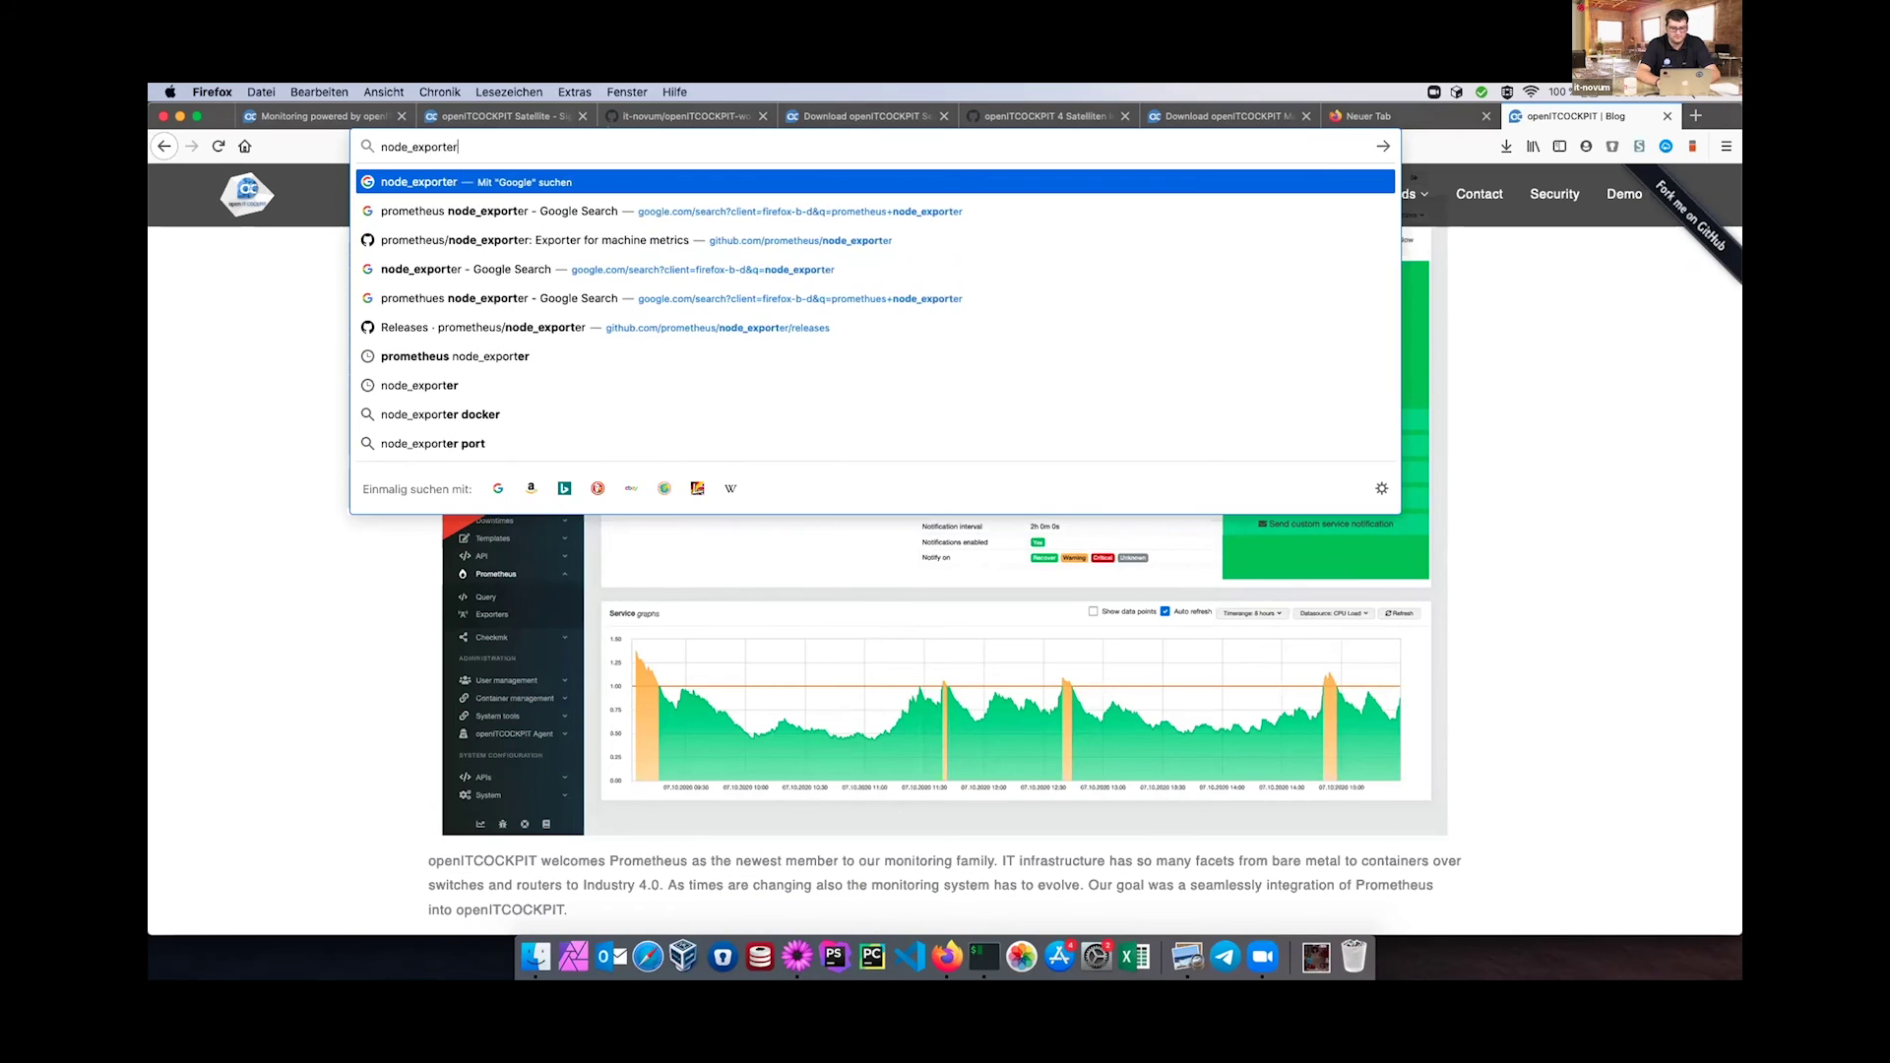
pyautogui.press('Return')
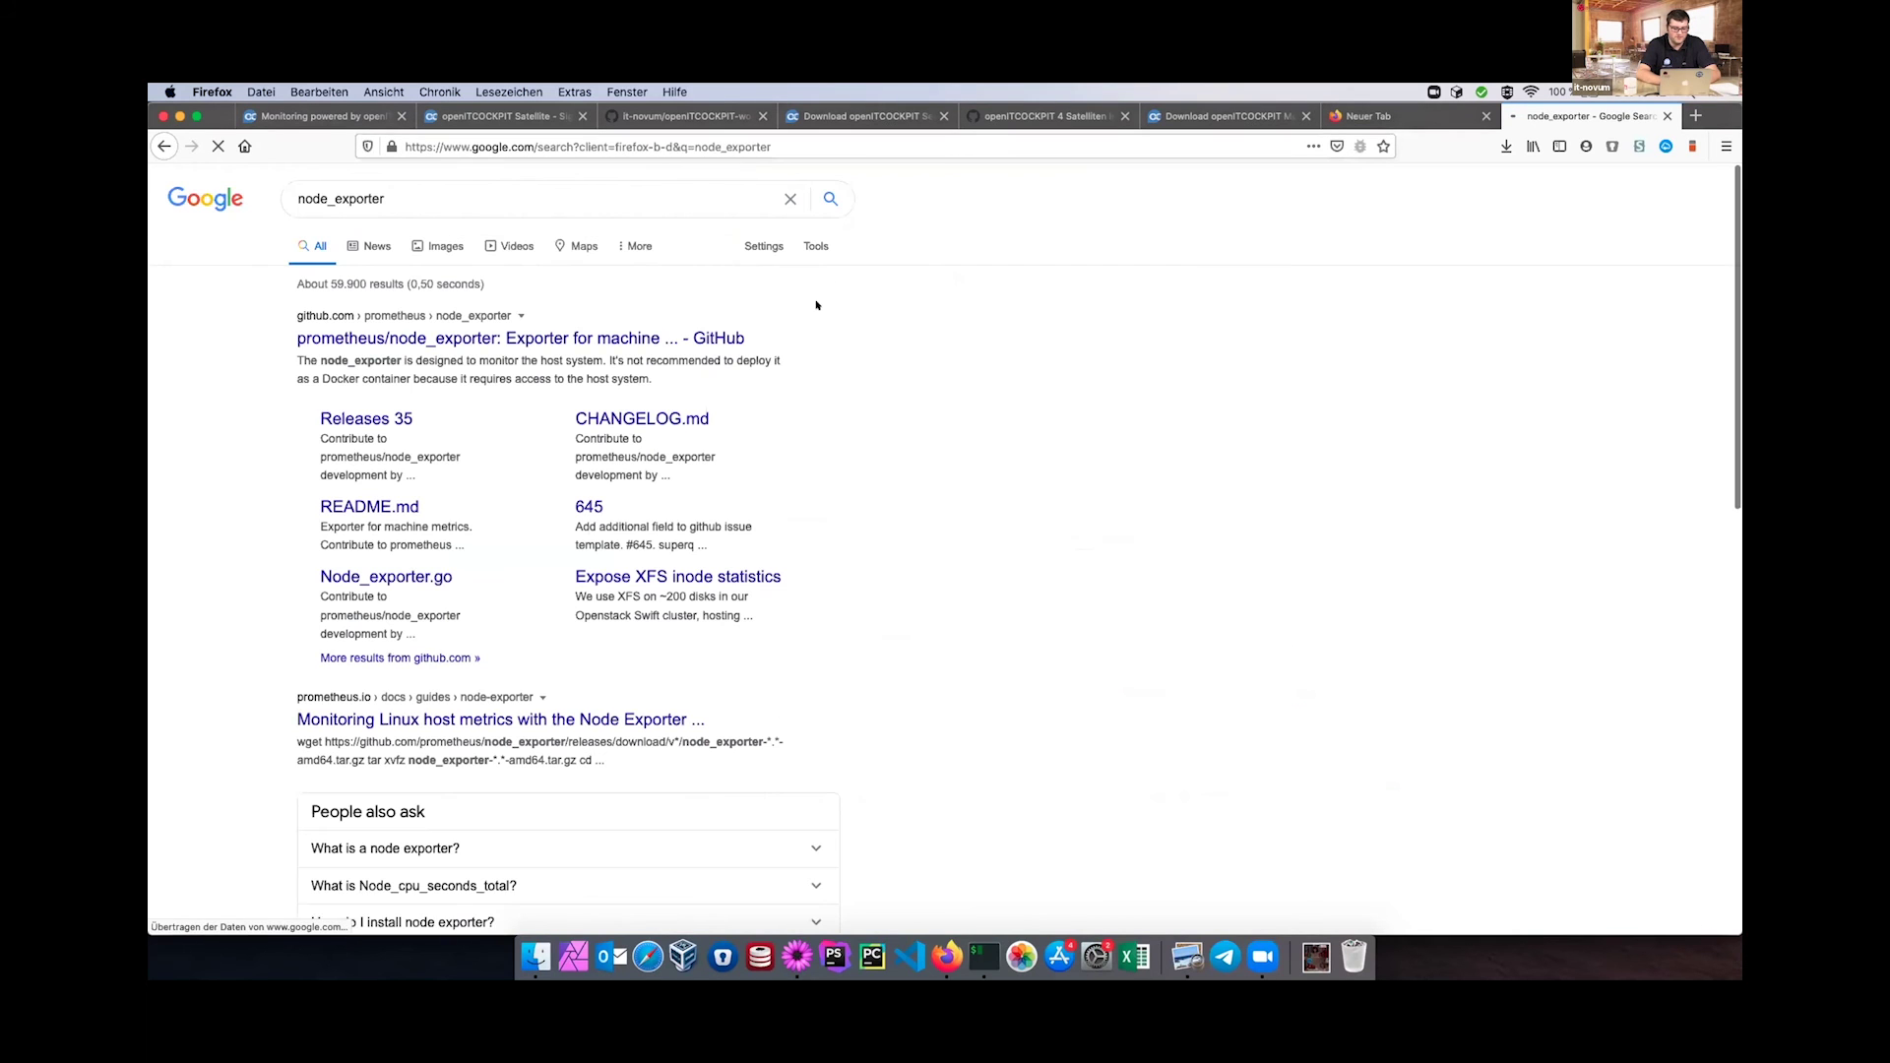
pyautogui.click(370, 327)
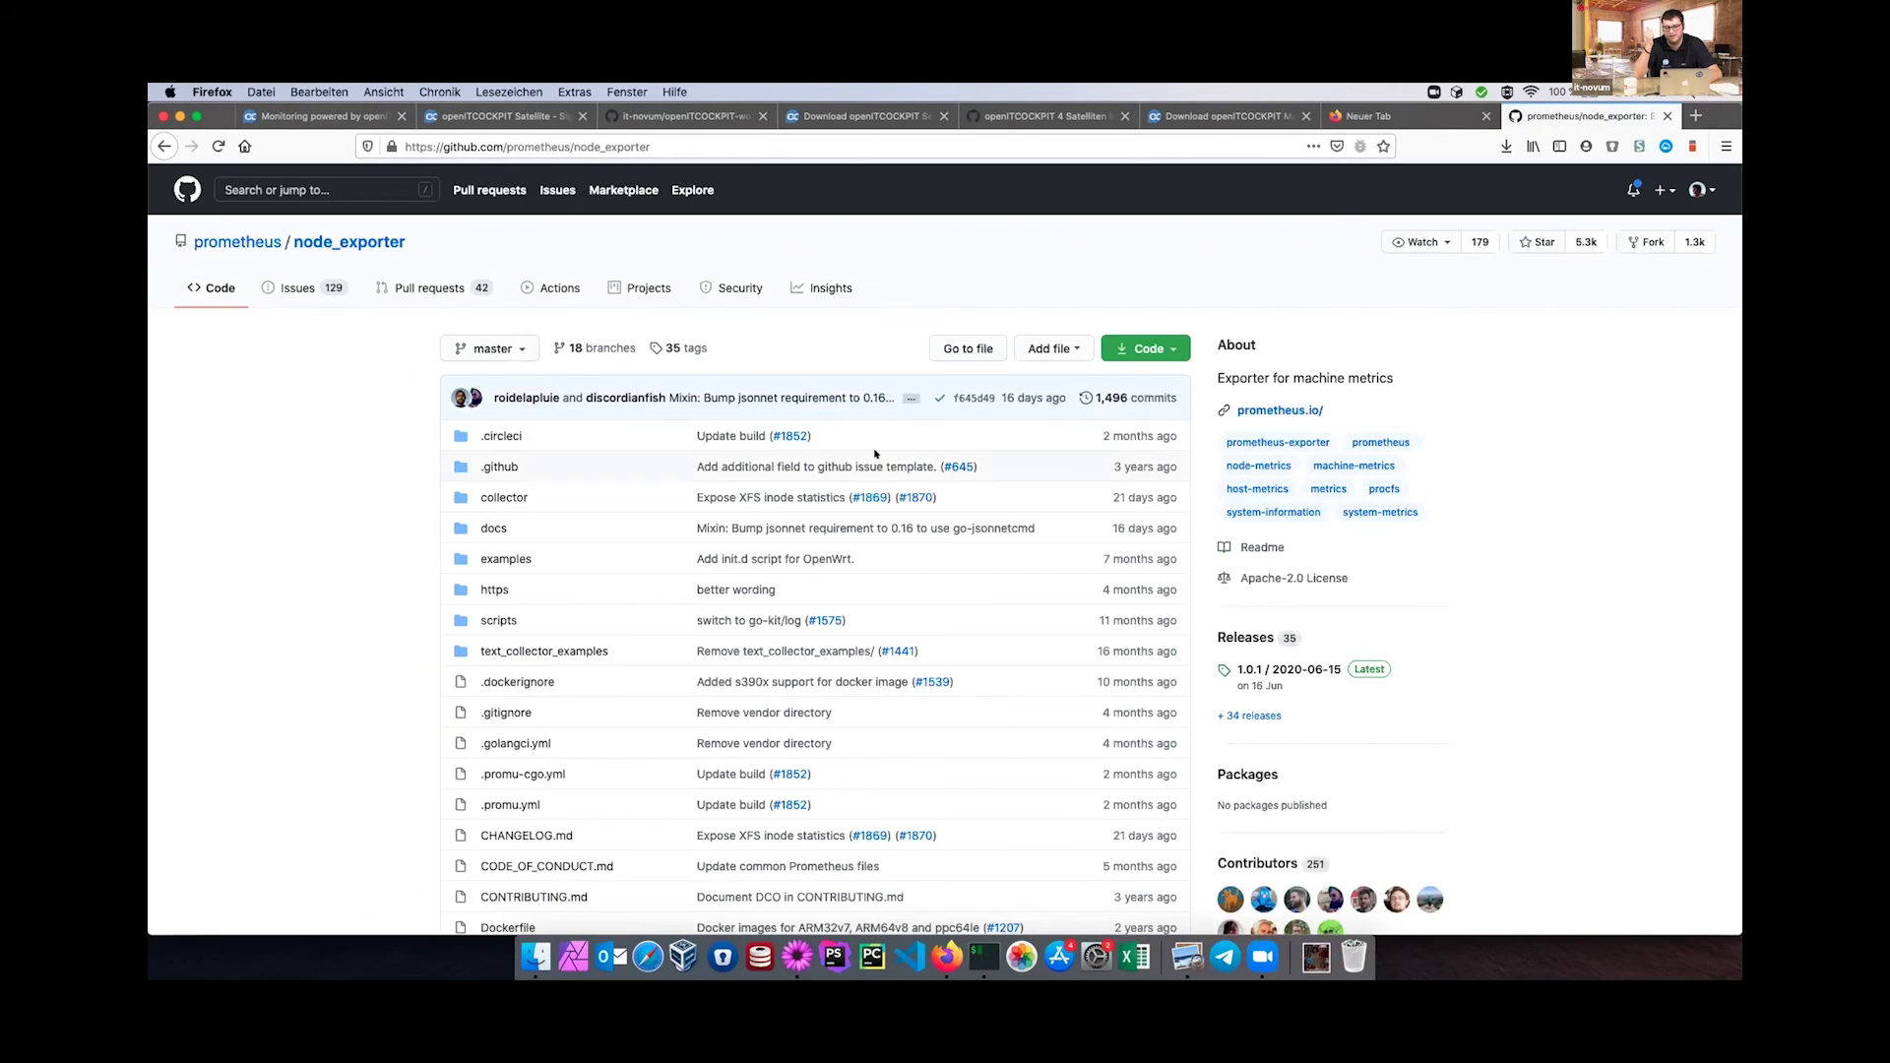
pyautogui.click(1325, 668)
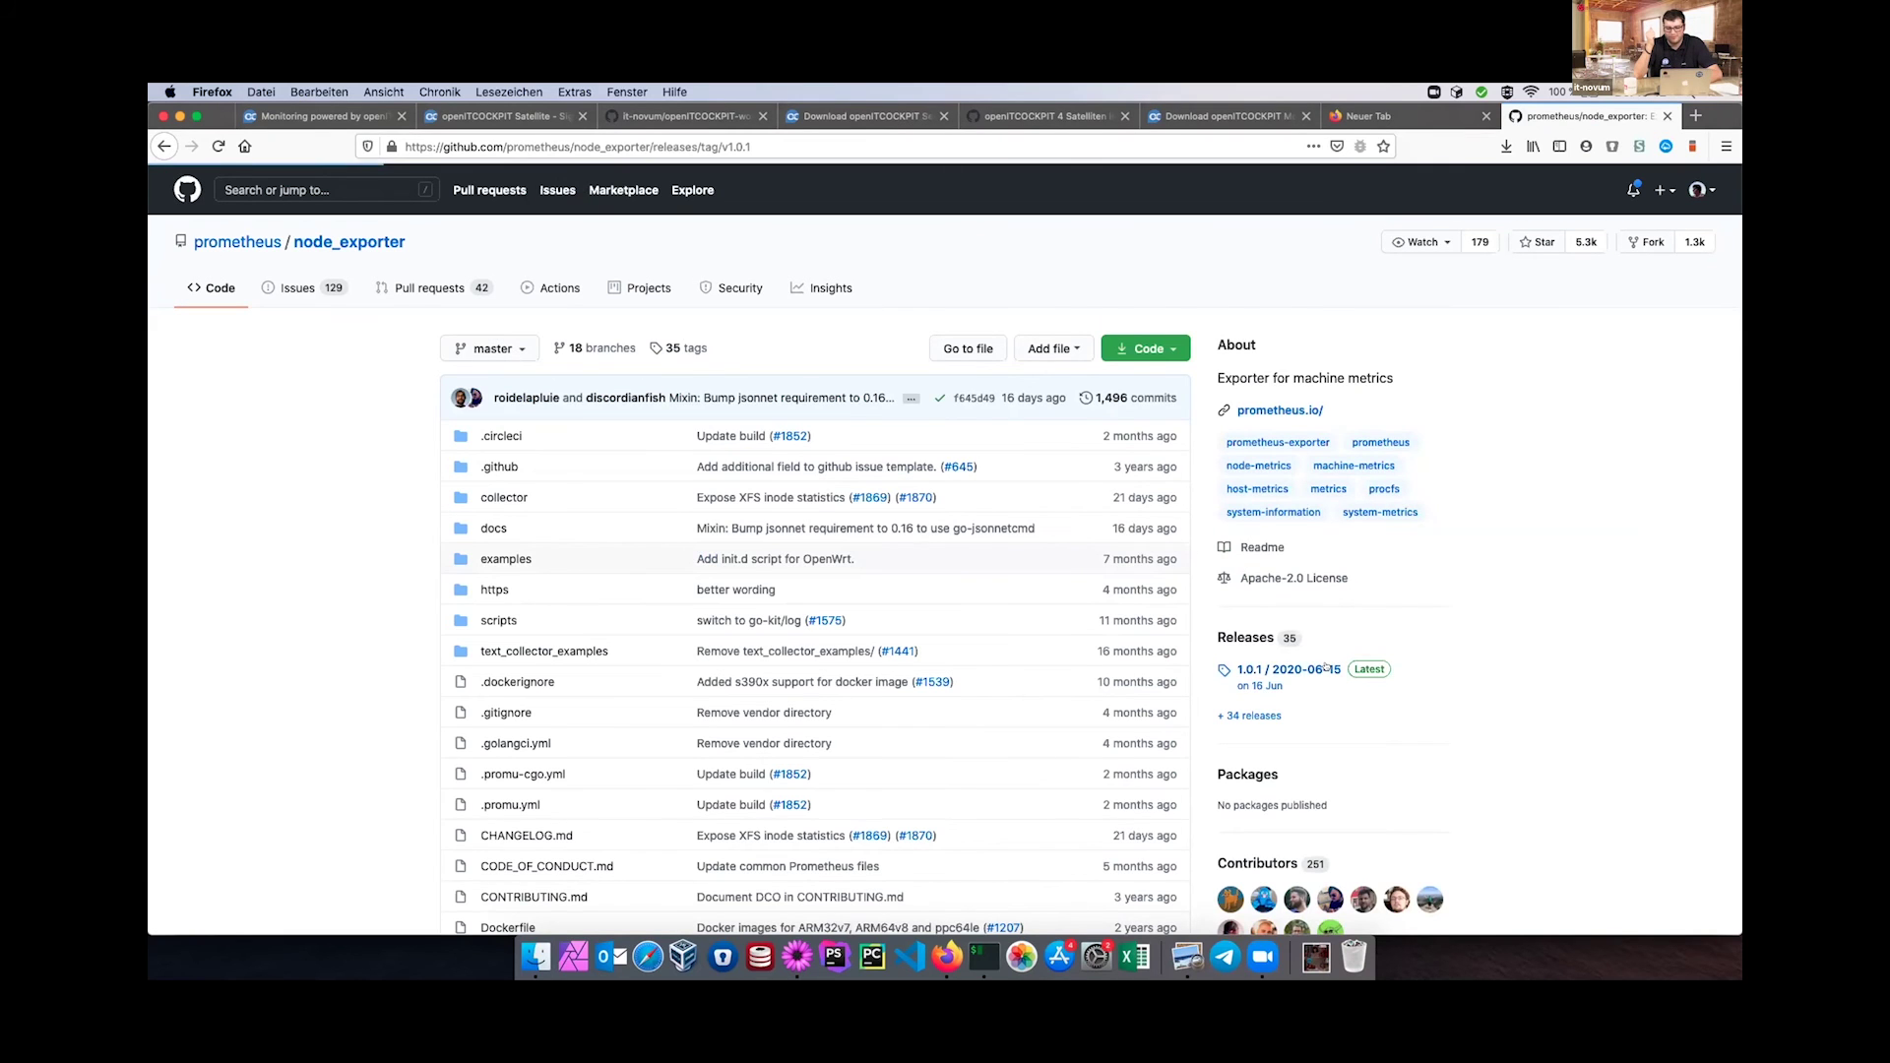
# Copy the download link address of node_exporter-1.0.1.linux-amd64.tar.gz from the release assets.
pyautogui.scroll(-3, 1097, 479)
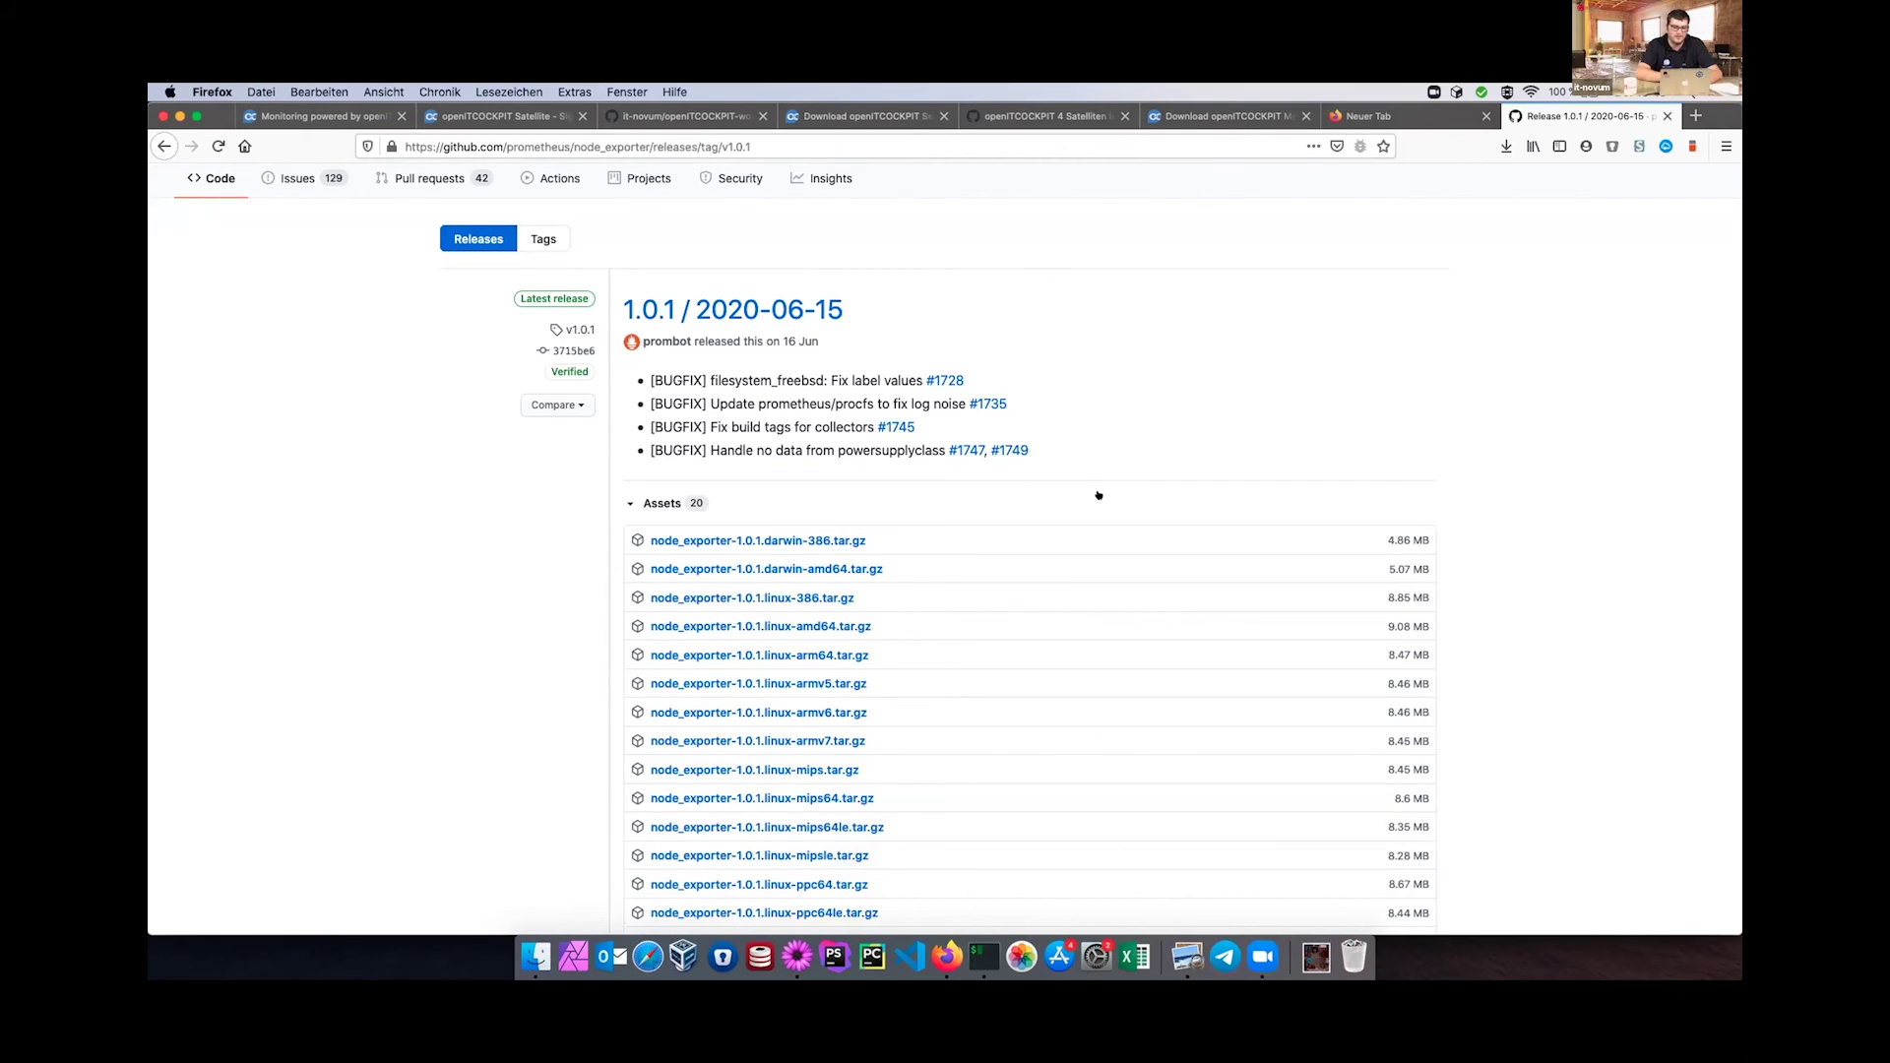
pyautogui.scroll(-5, 909, 552)
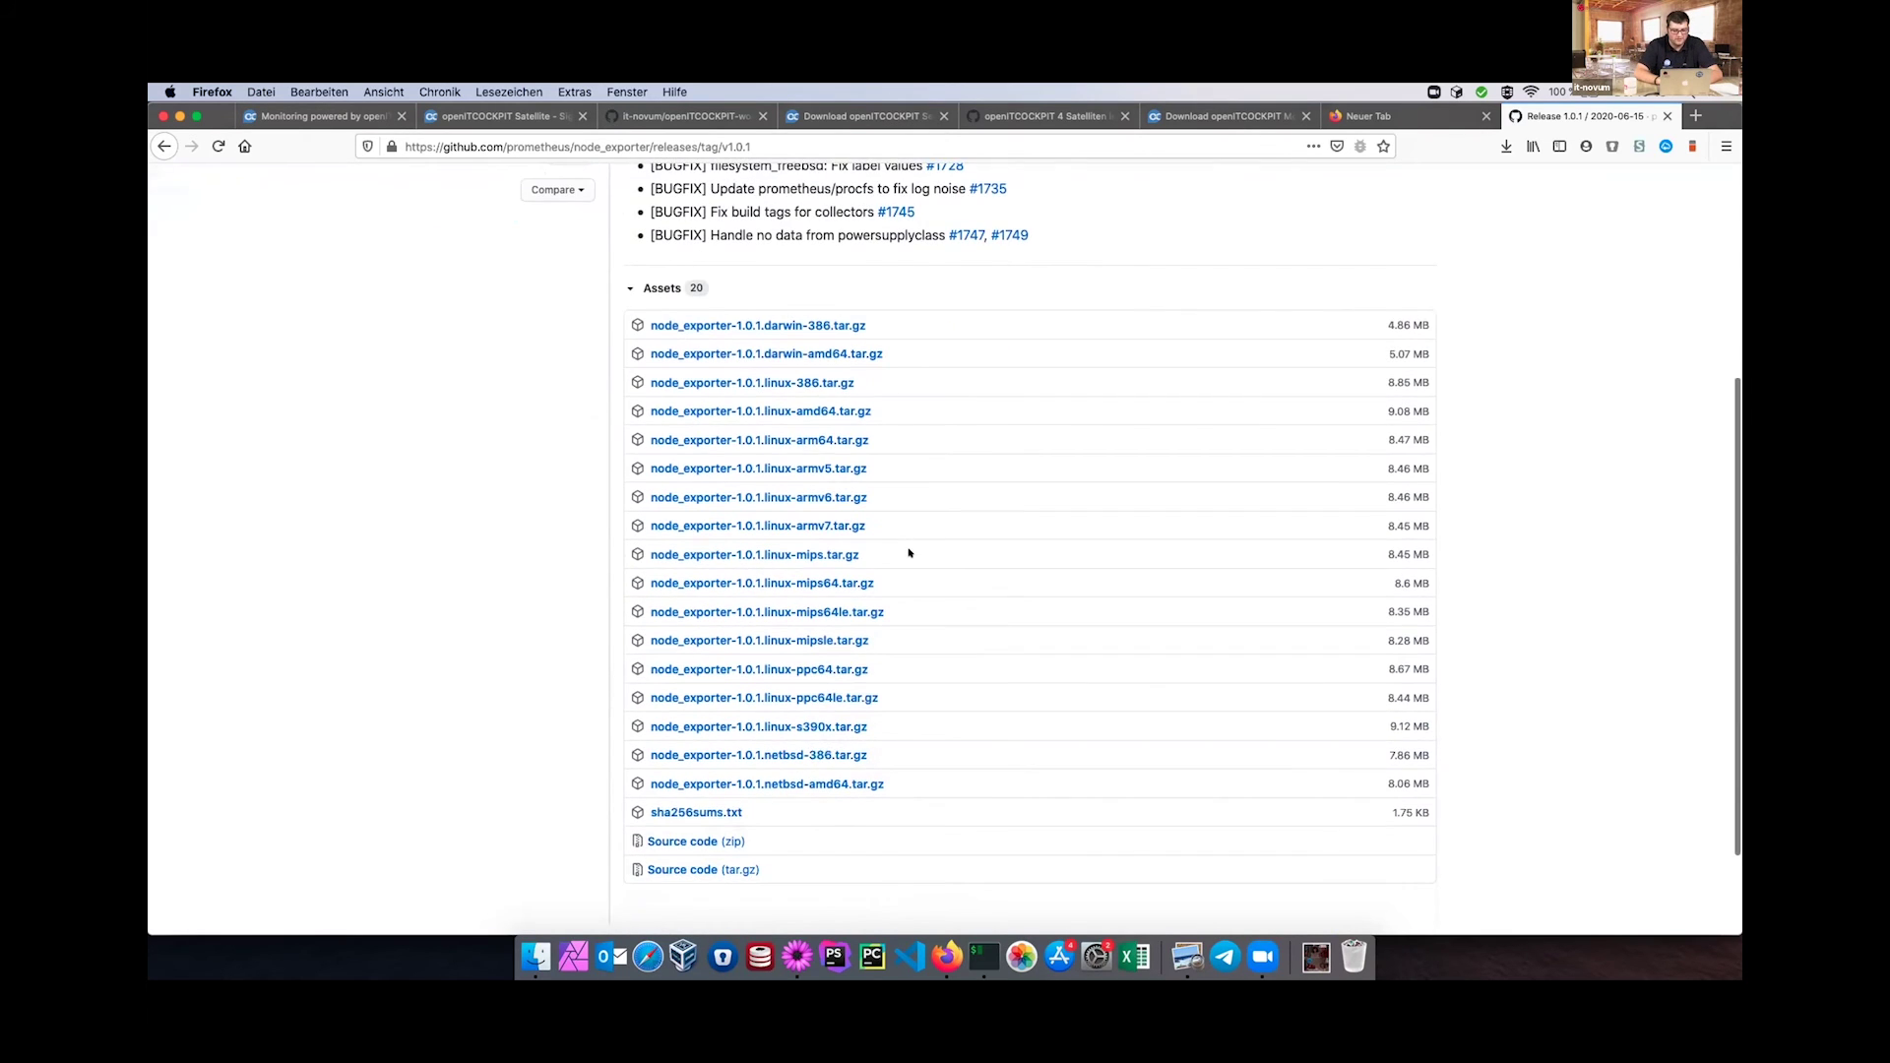
pyautogui.scroll(1, 908, 552)
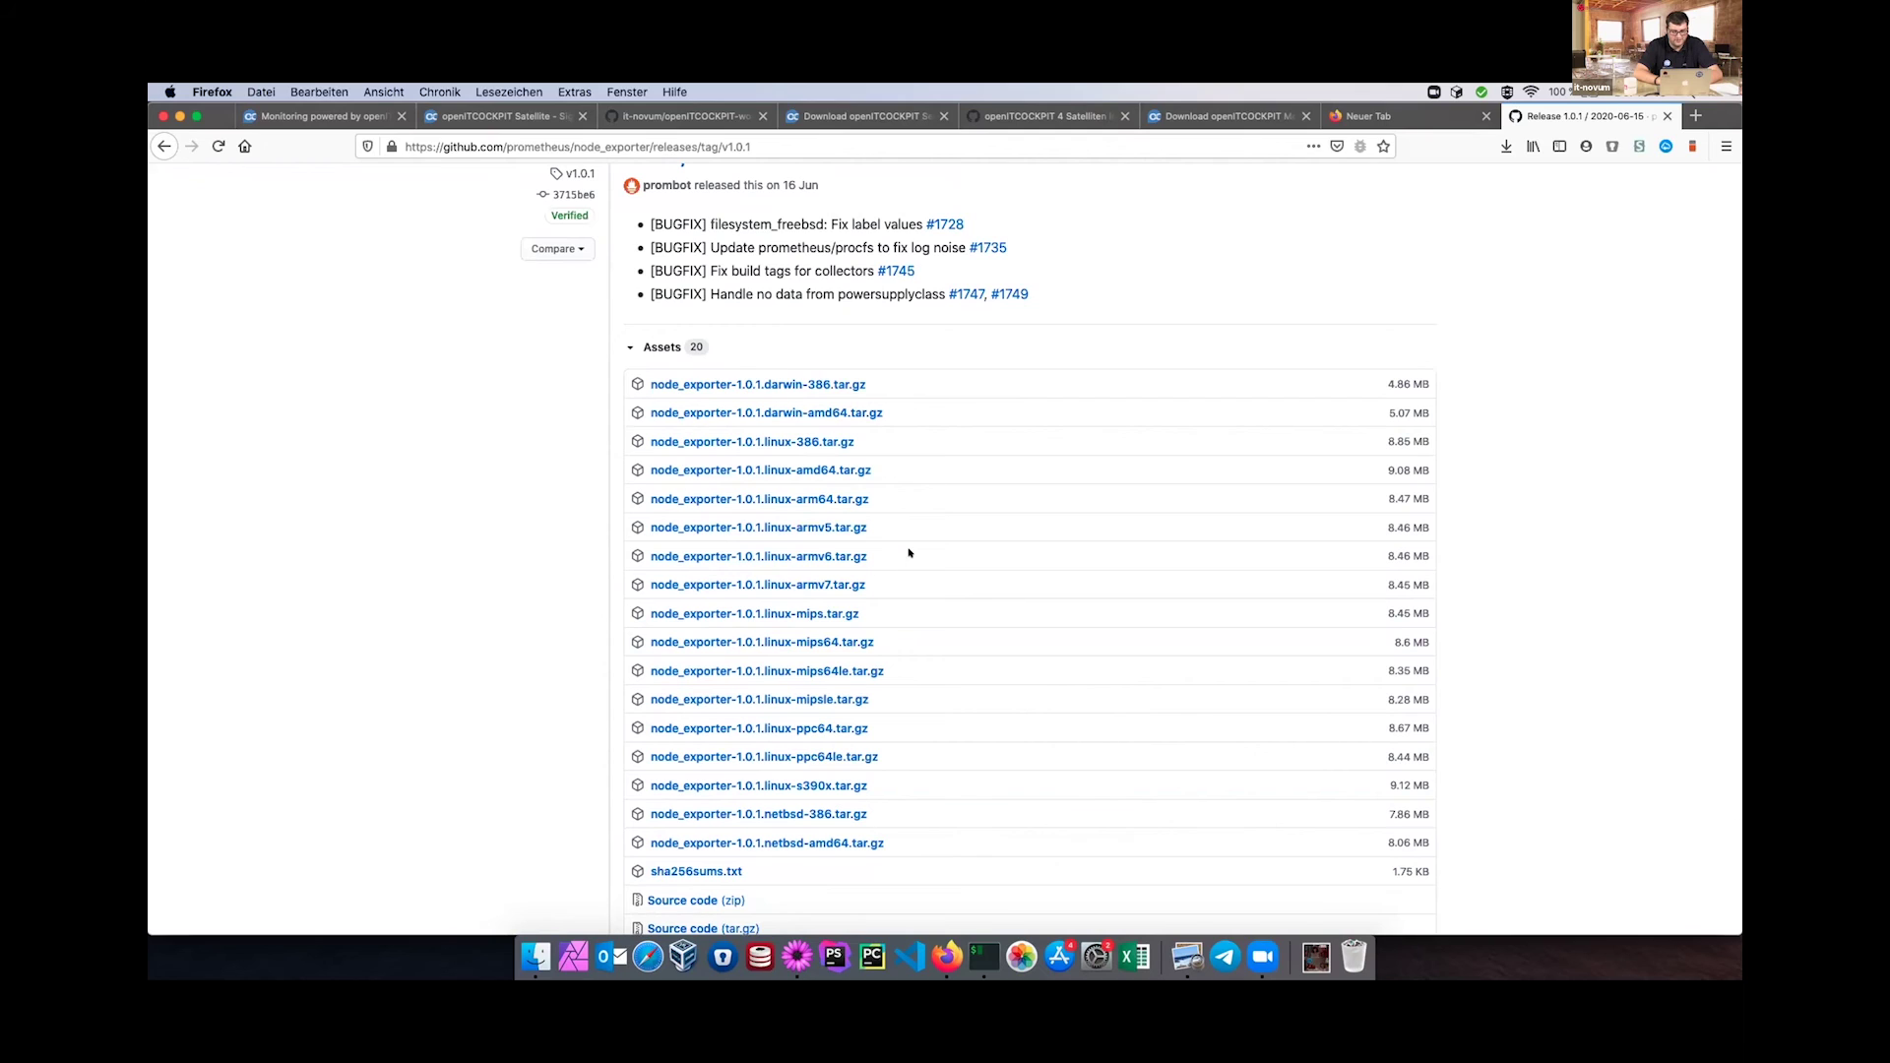
pyautogui.rightClick(813, 470)
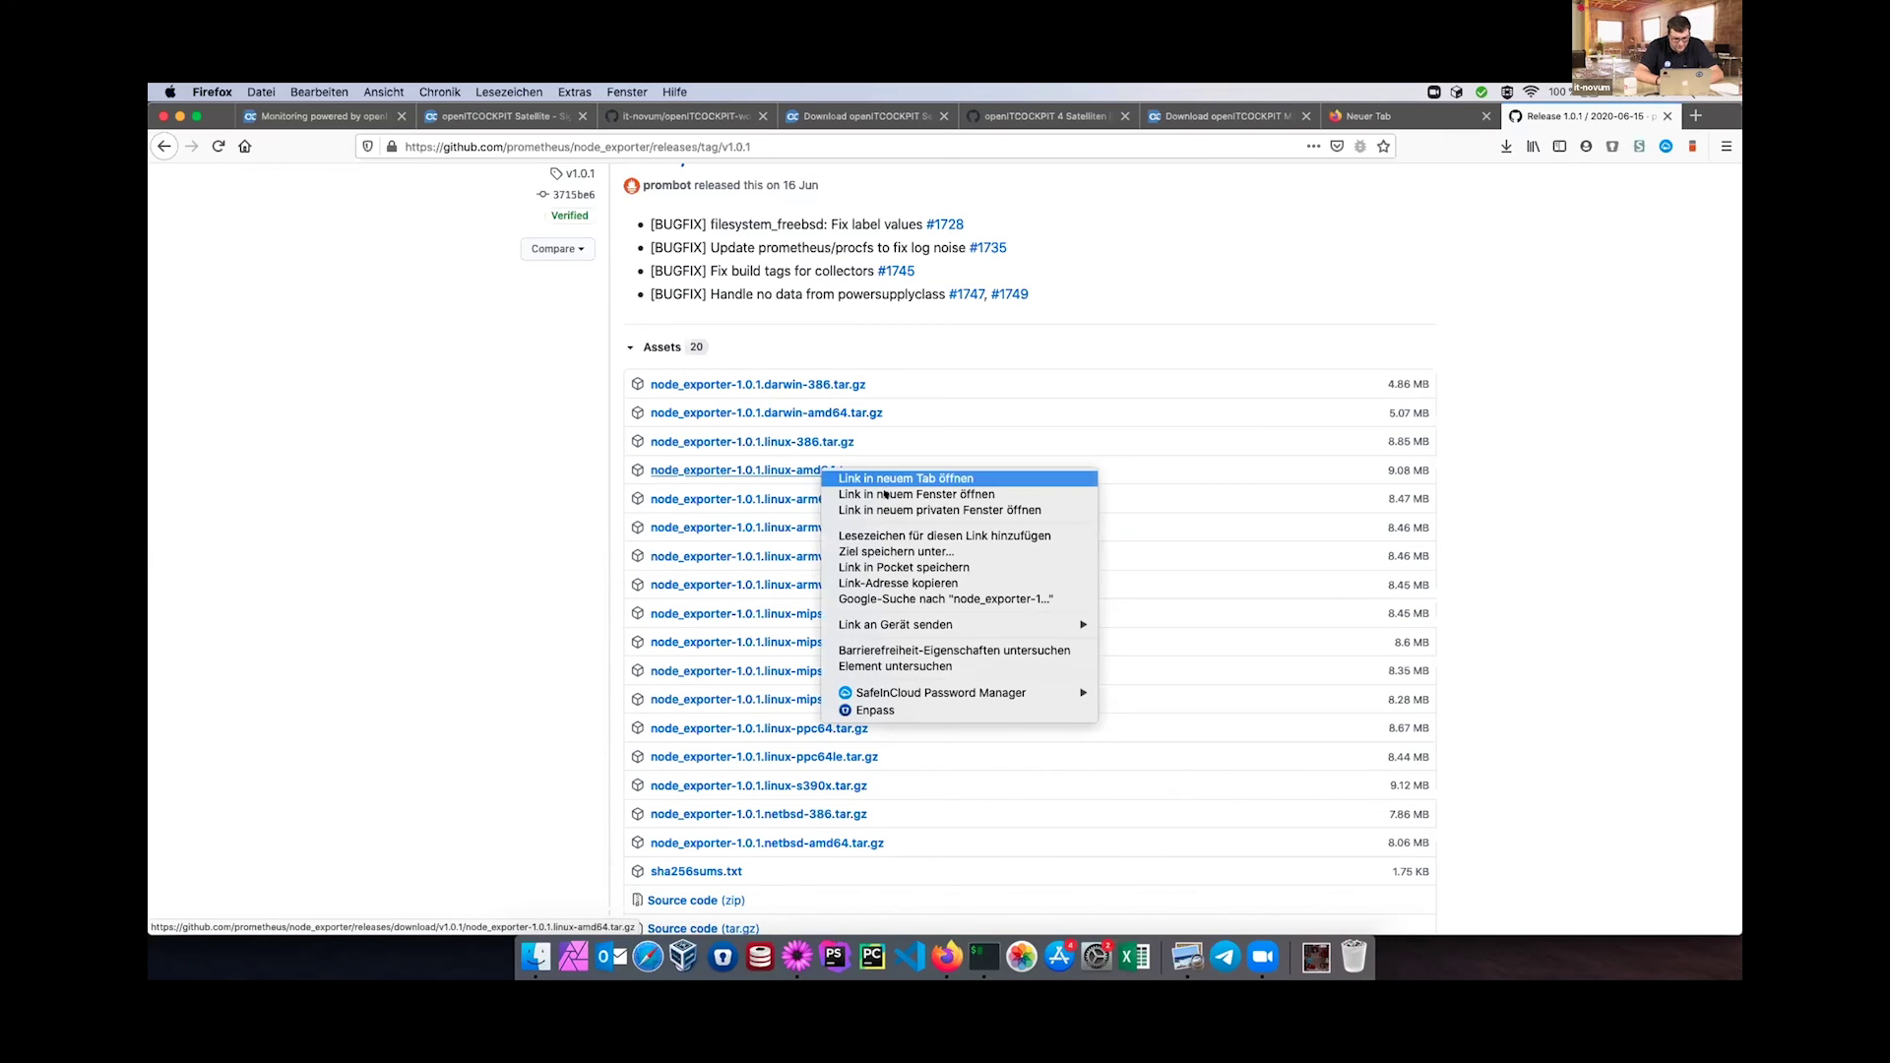
pyautogui.click(908, 583)
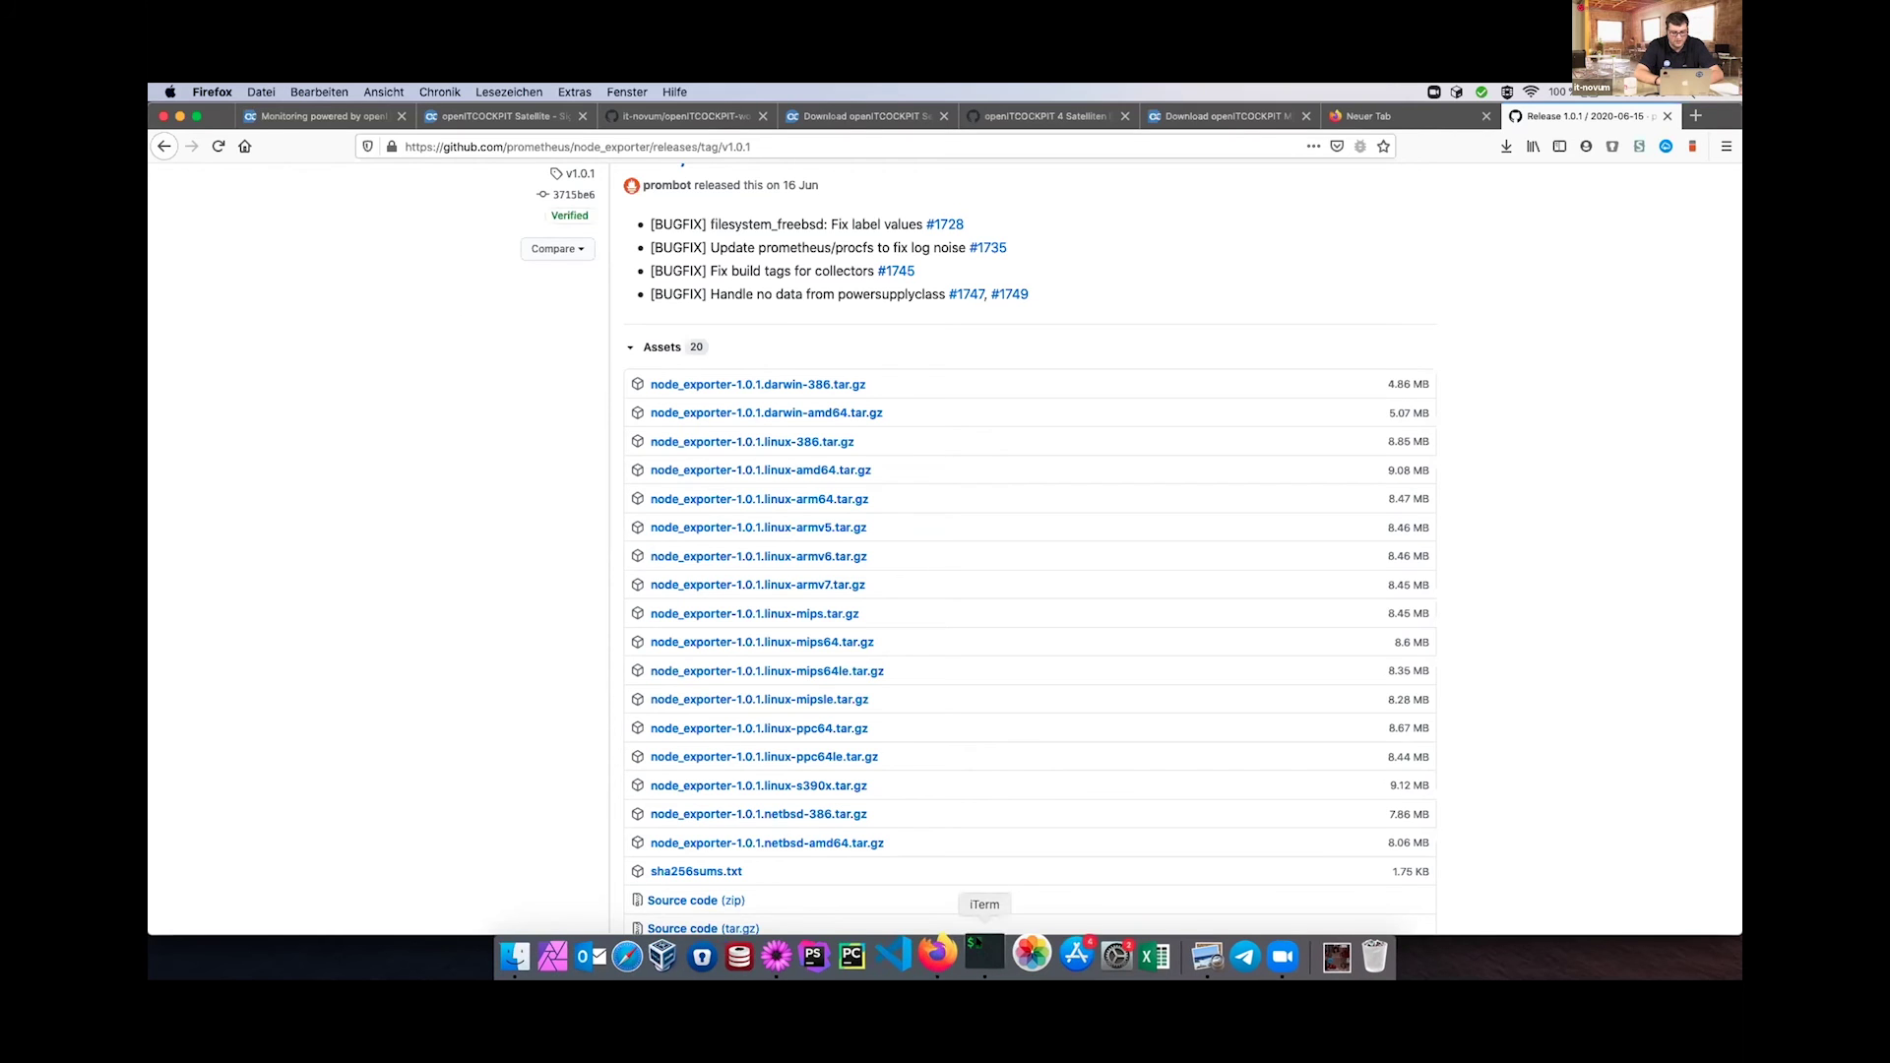
# Switch to iTerm and download node_exporter-1.0.1.linux-amd64.tar.gz to the server with wget, using the copied GitHub link.
pyautogui.click(984, 957)
pyautogui.press('Return')
pyautogui.write('wget')
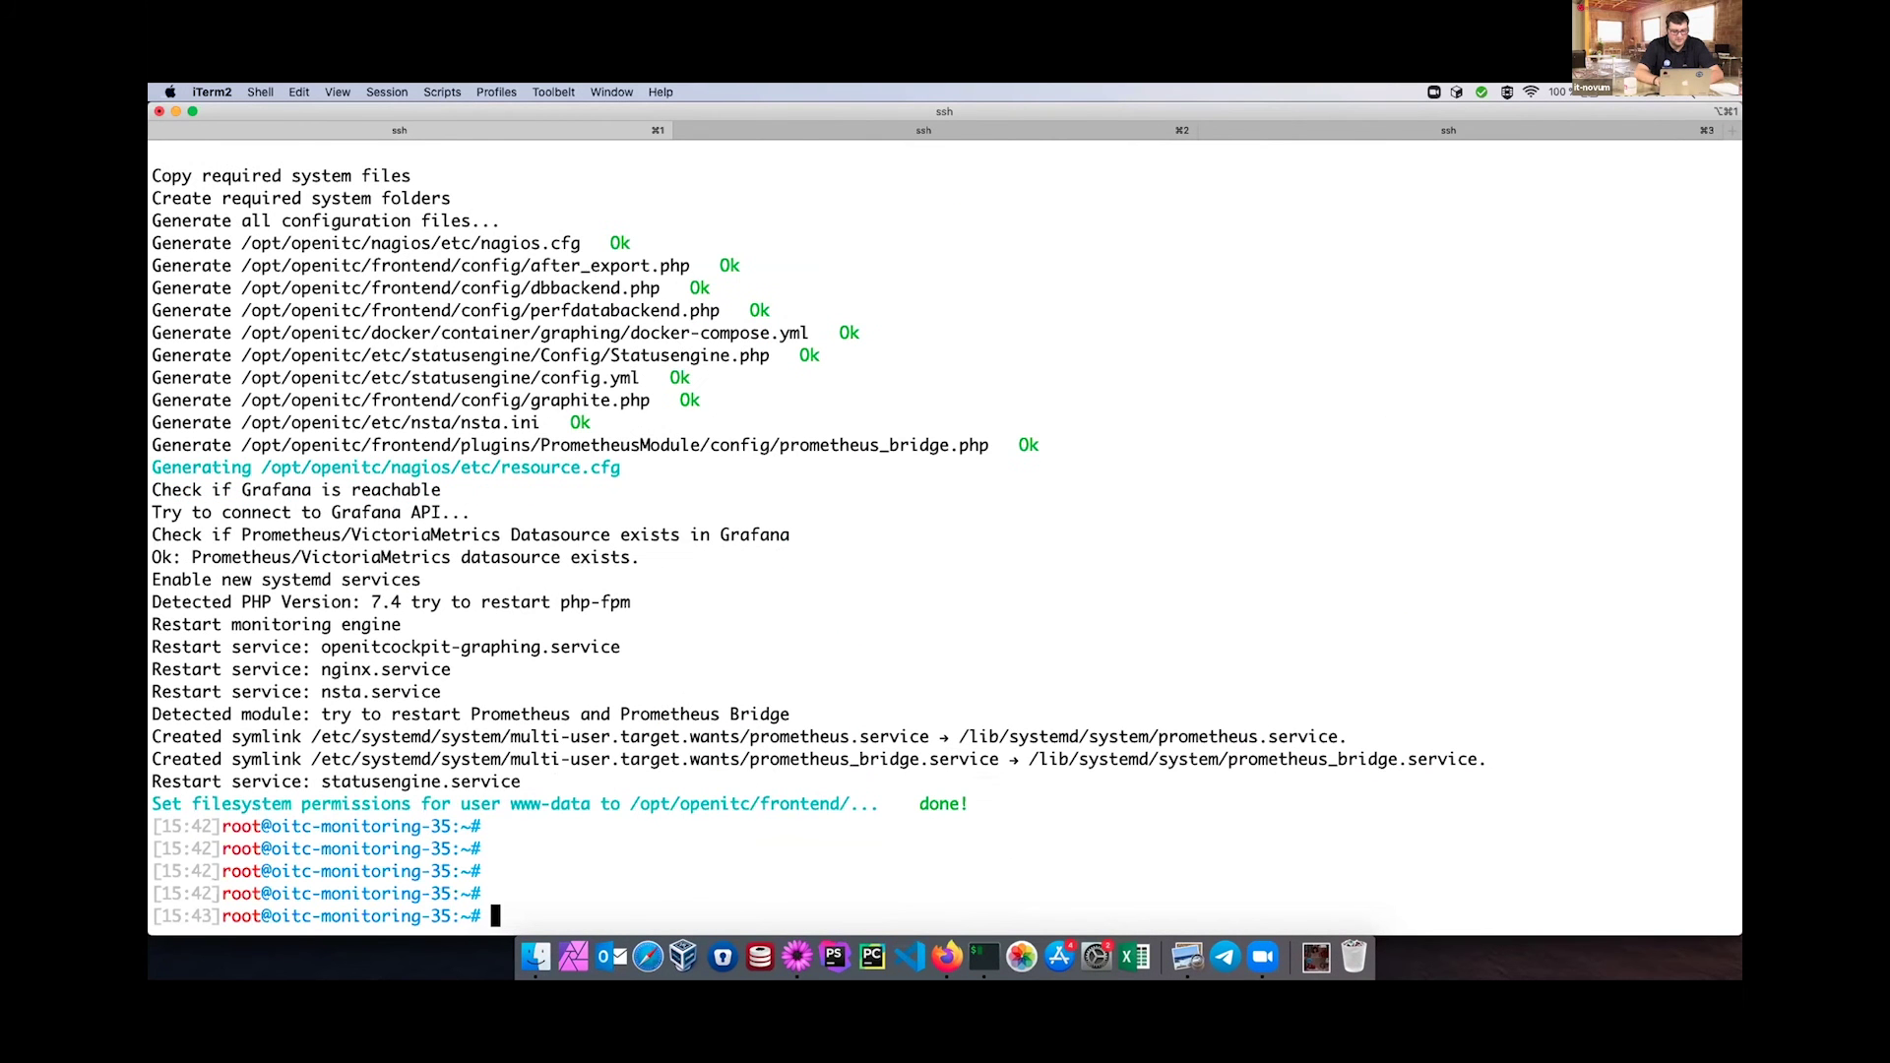
pyautogui.write('https://github.com/prometheus/node_exporter/releases/download/v1.0.1/node_exporter-1.0.1.linux-amd64.tar.gz')
pyautogui.press('Return')
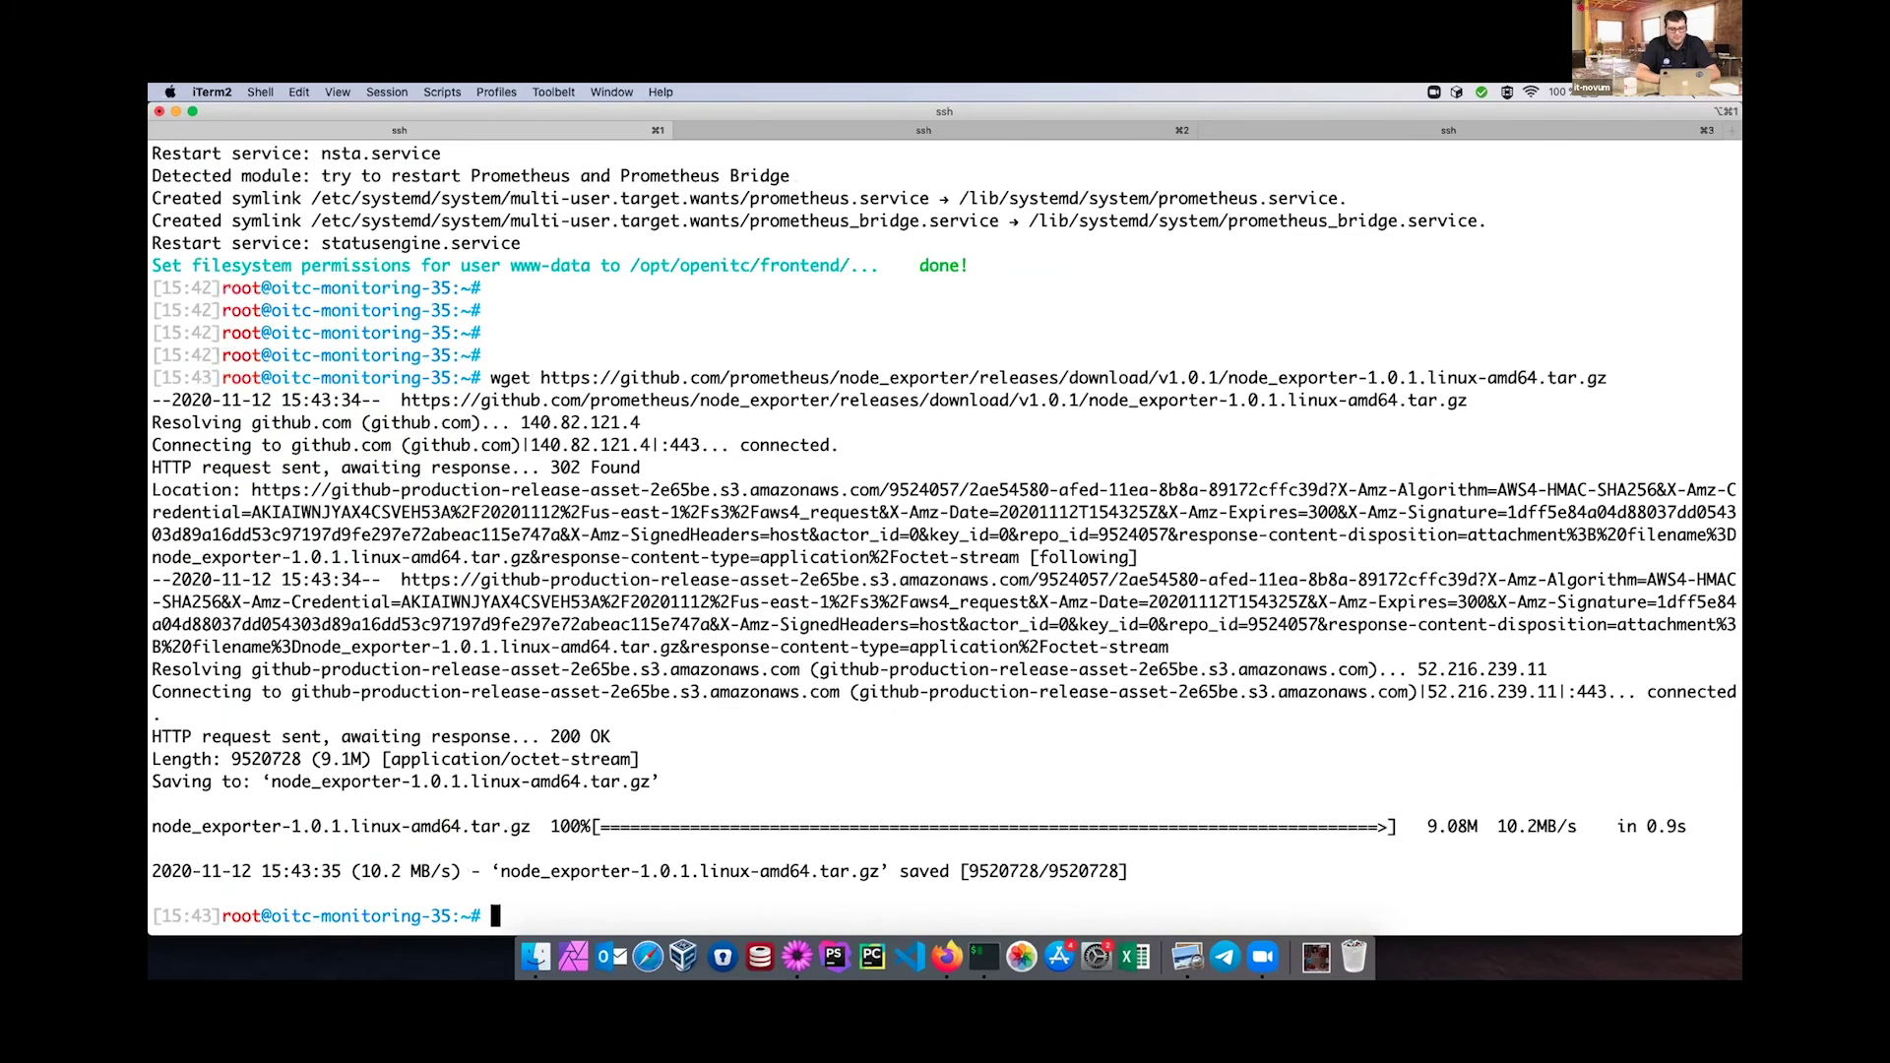
# Extract the node_exporter-1.0.1.linux-amd64.tar.gz archive with tar xfv.
pyautogui.write('tar xfv n')
pyautogui.press('Tab')
pyautogui.press('Return')
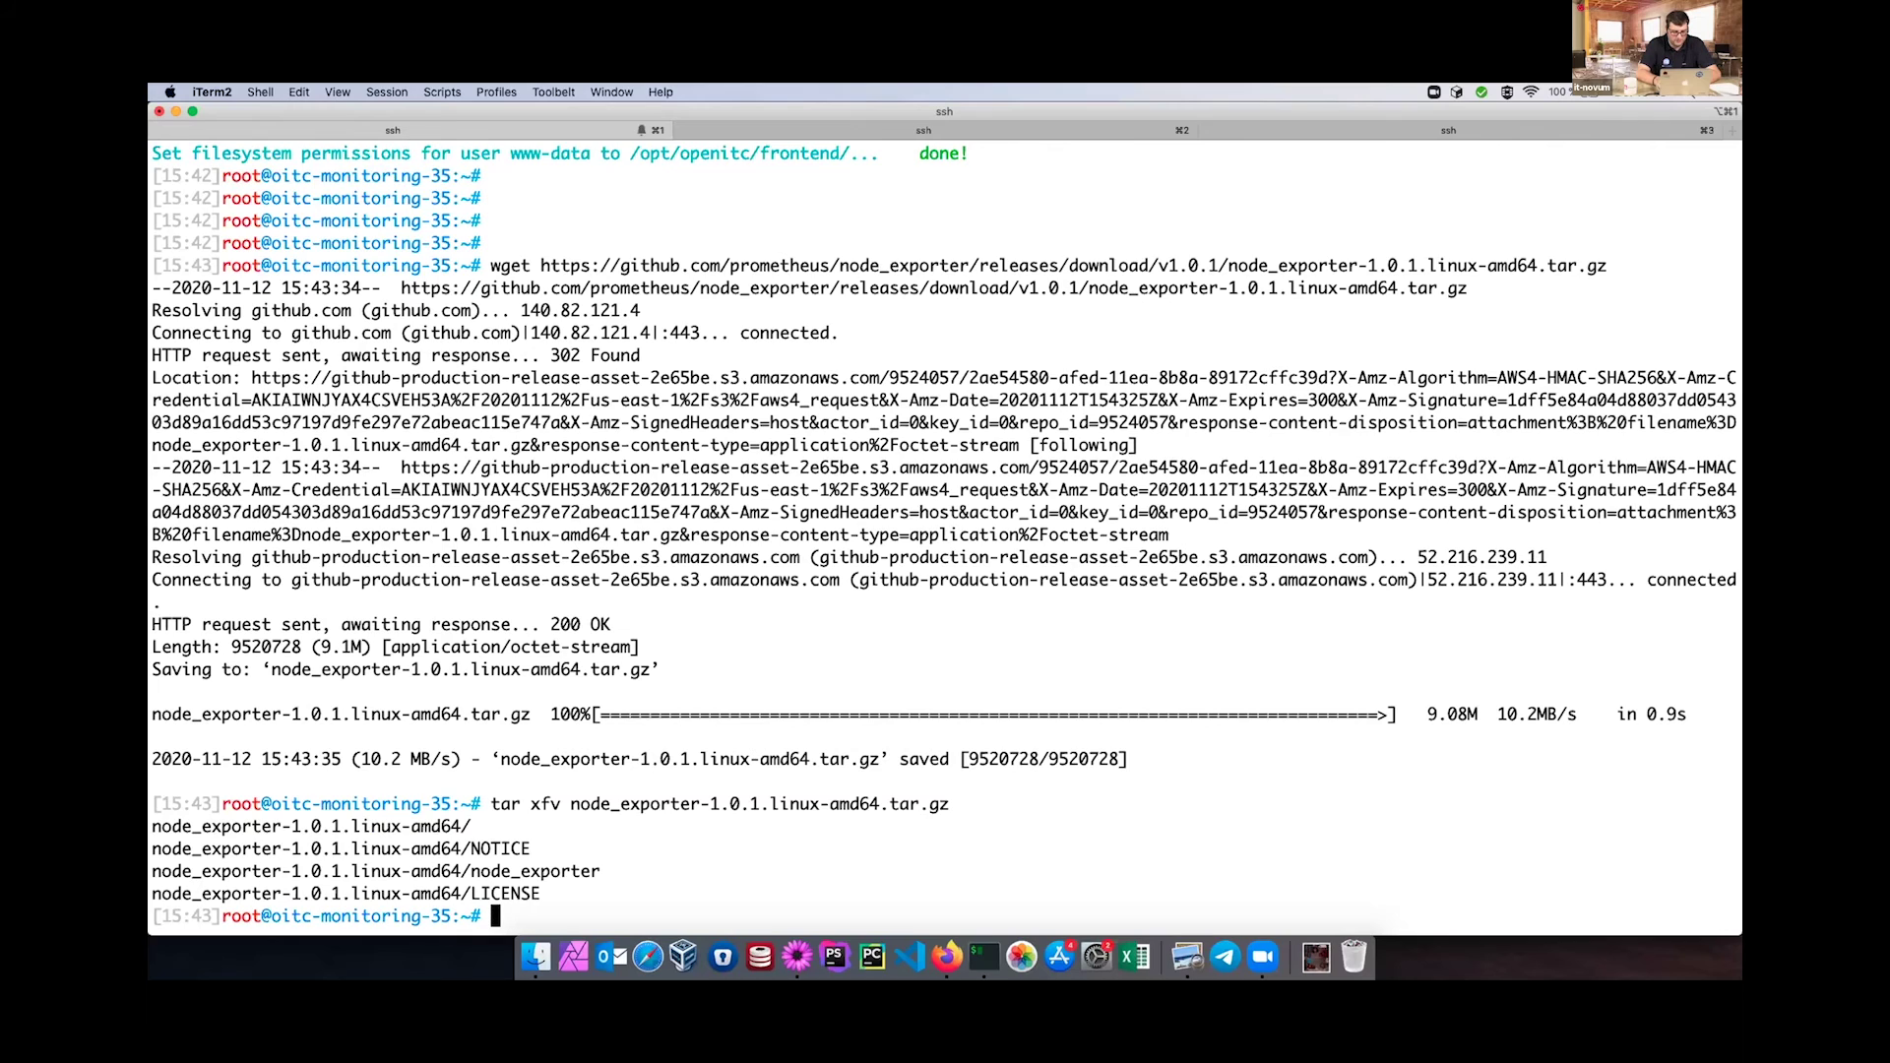
# Run the node_exporter binary from the extracted node_exporter-1.0.1.linux-amd64 folder.
pyautogui.write('./nod')
pyautogui.press('Tab')
pyautogui.write('/')
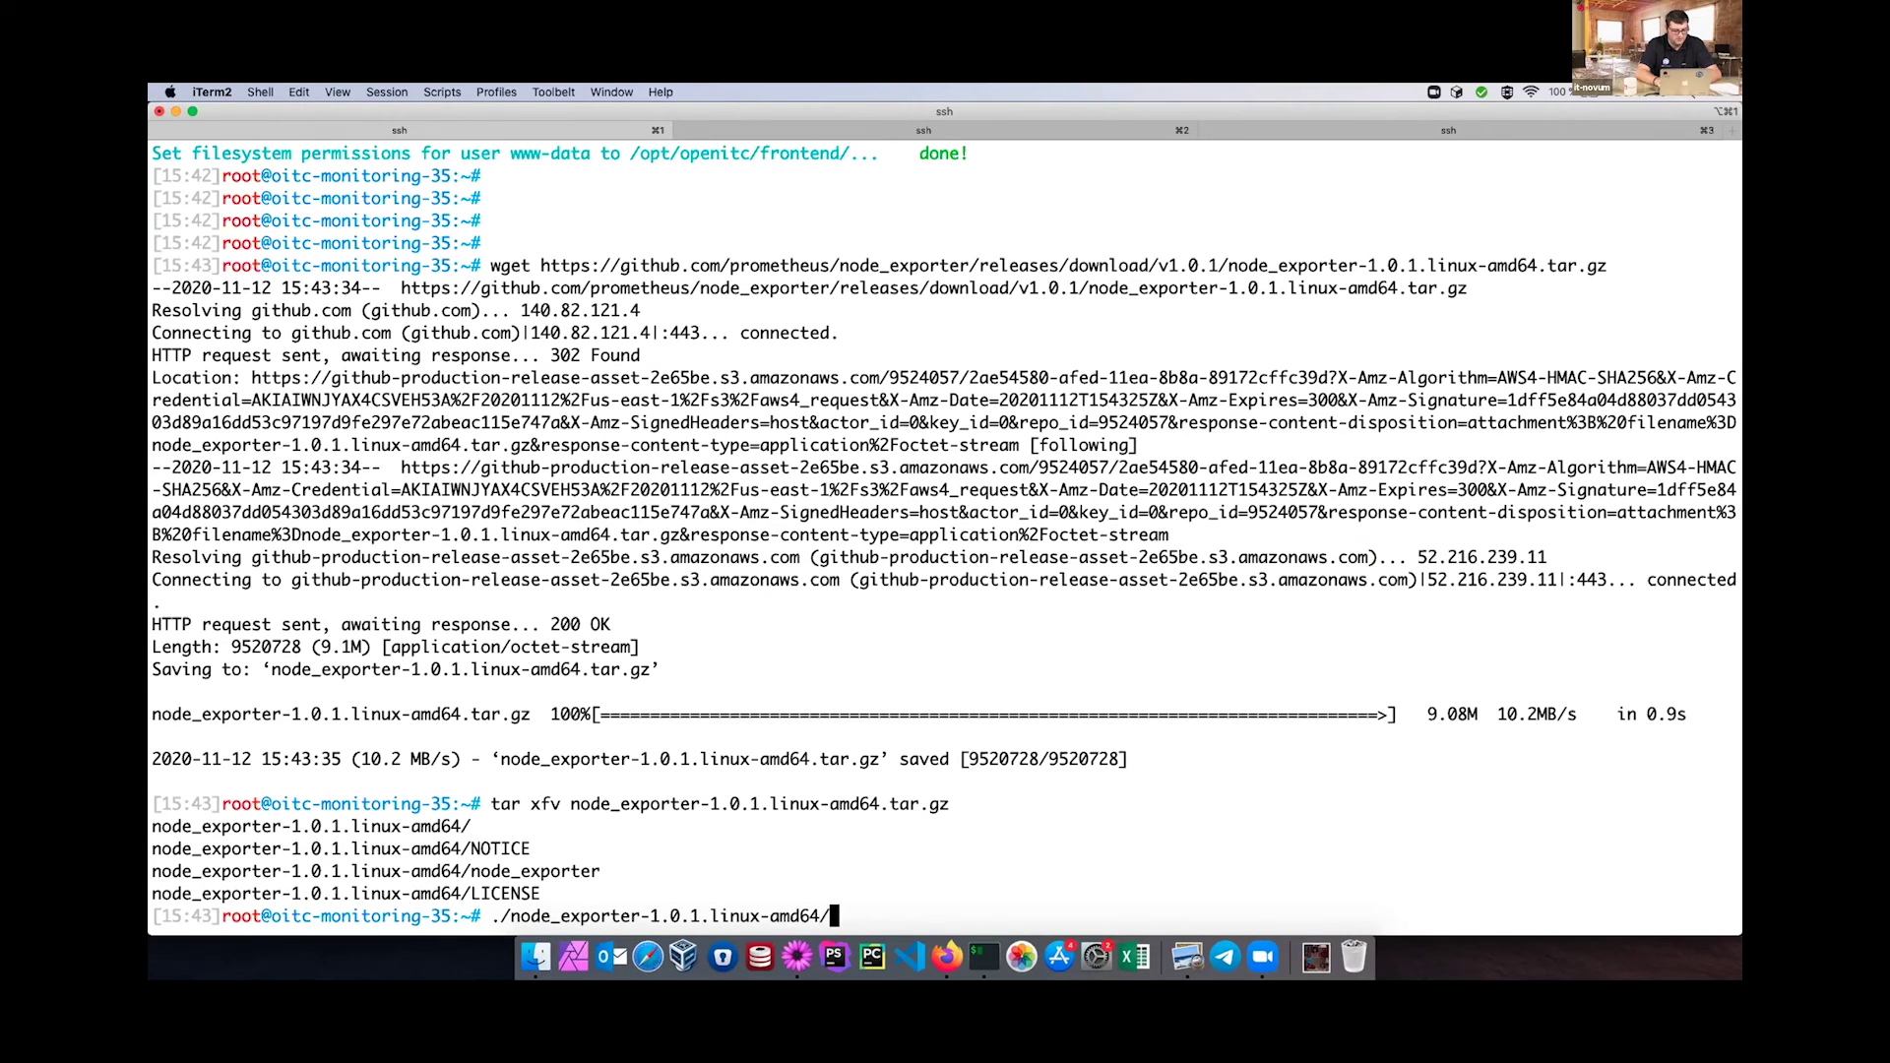
pyautogui.write('nod')
pyautogui.press('Tab')
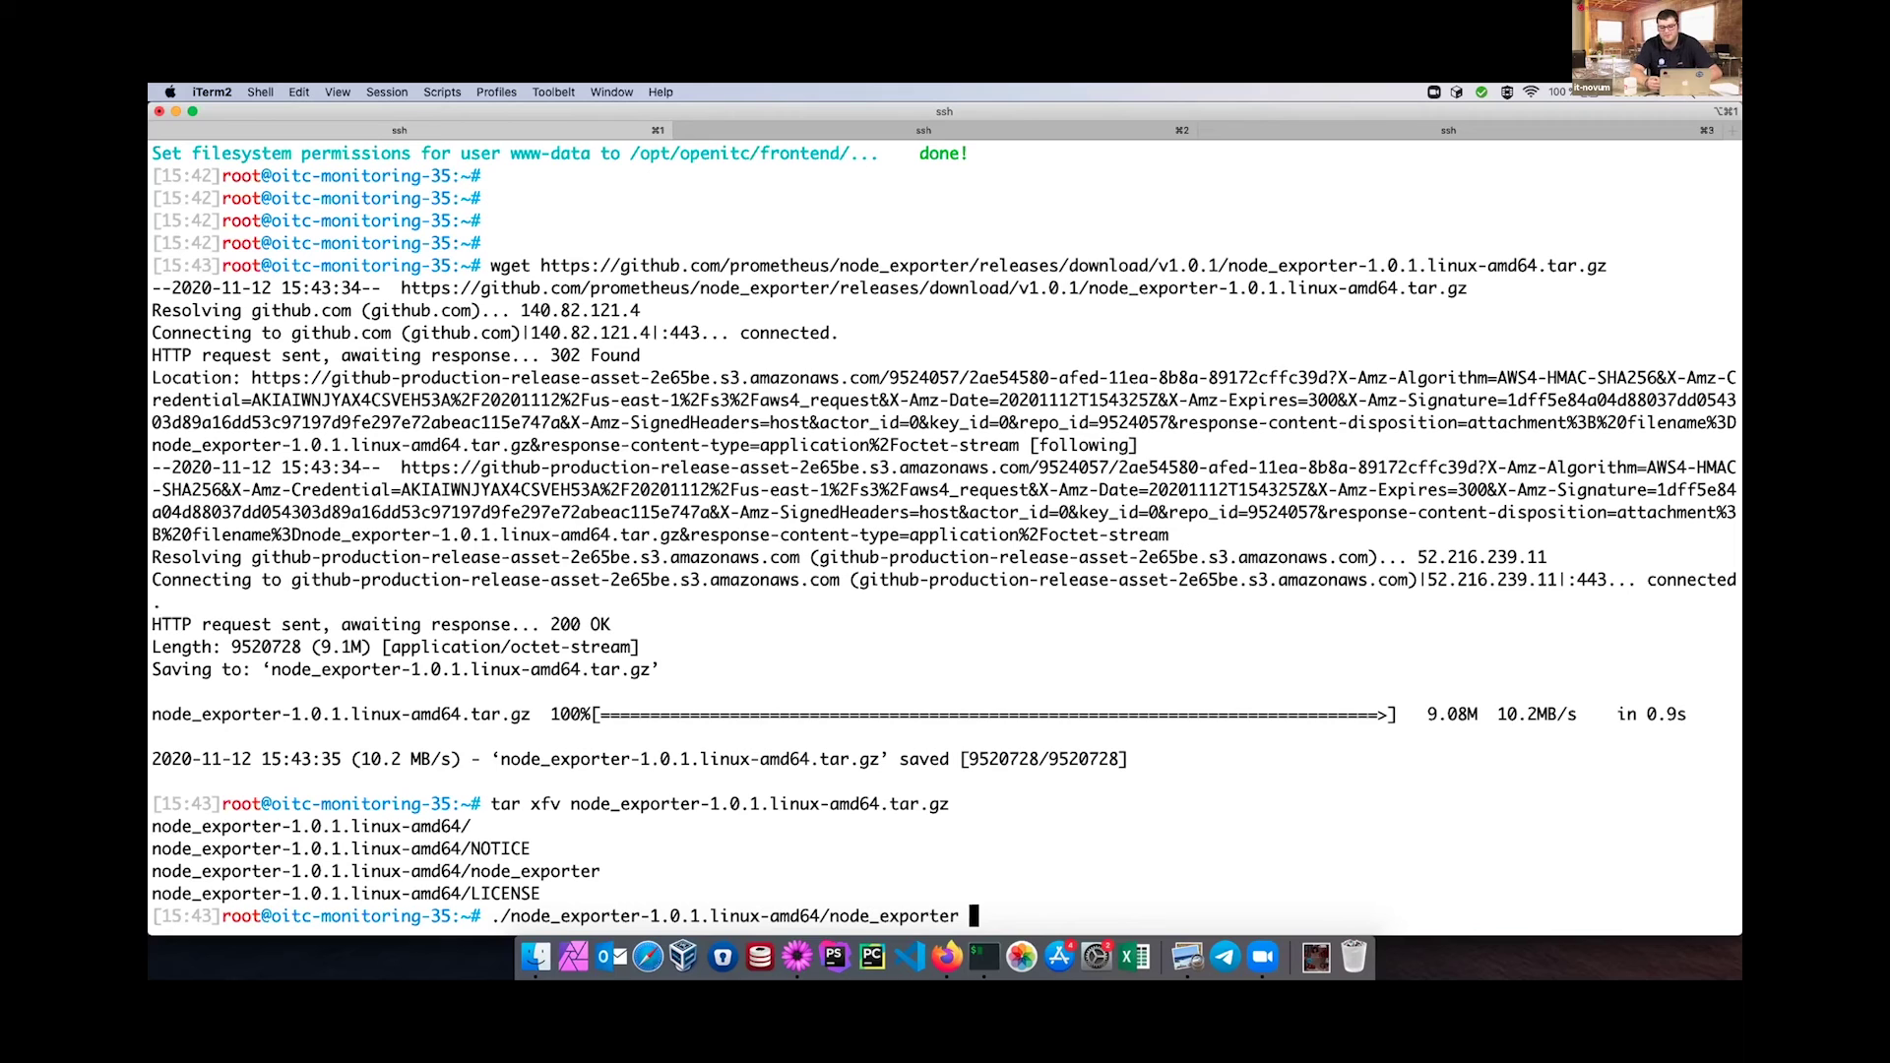
pyautogui.press('Return')
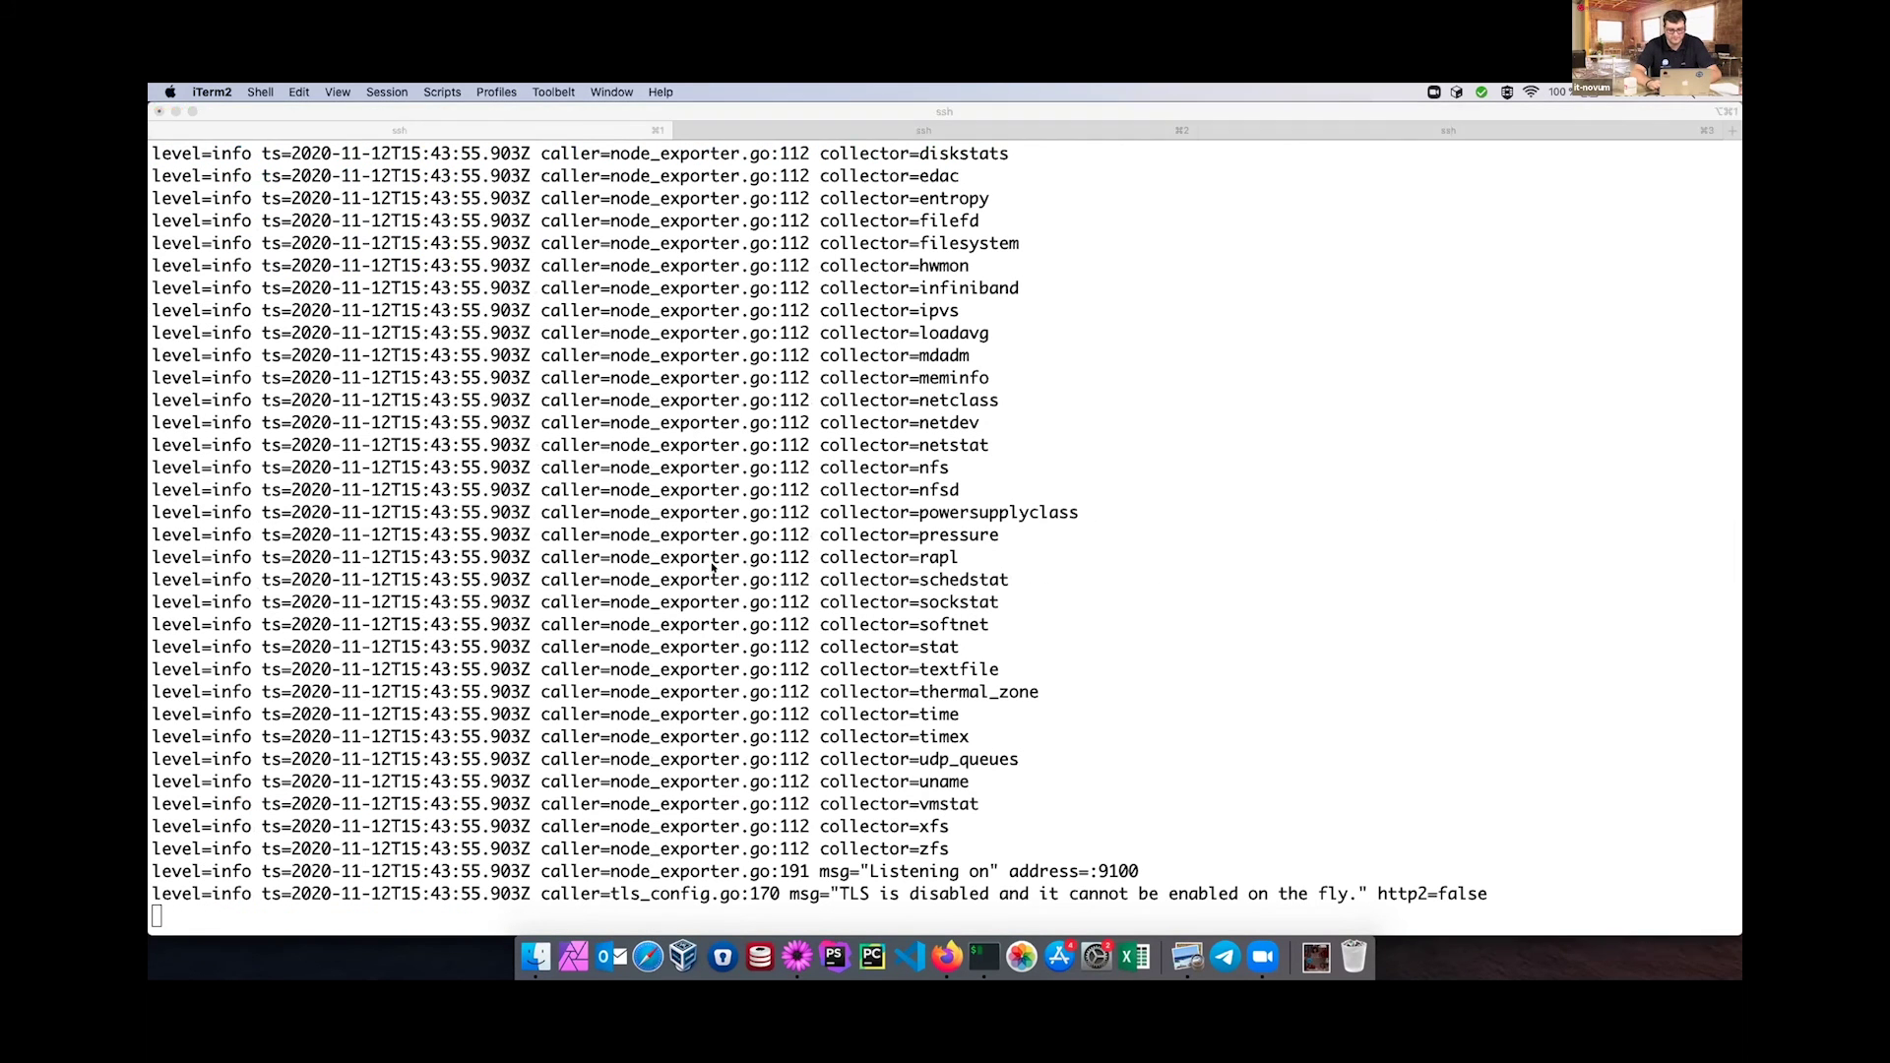
# Switch to Firefox, close the GitHub release page and reload the openITCOCKPIT dashboard.
pyautogui.press('super+Tab')
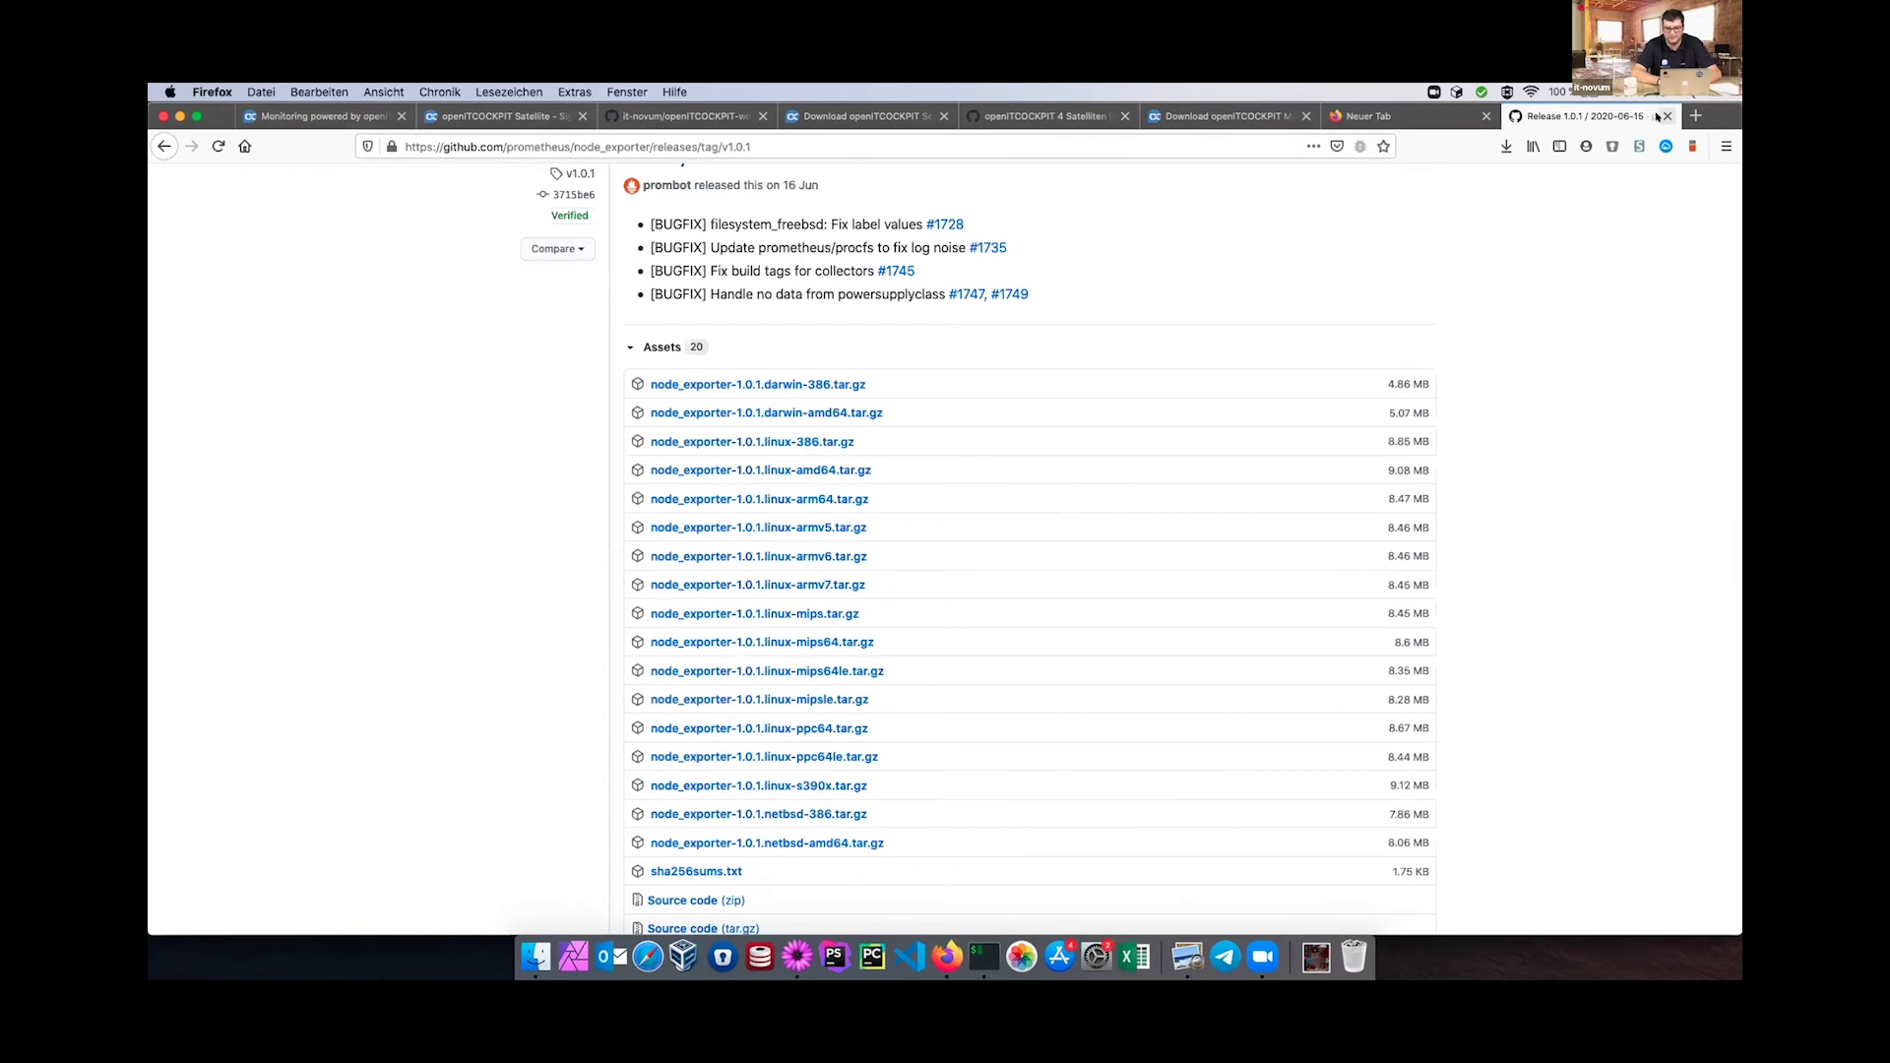
pyautogui.click(1668, 117)
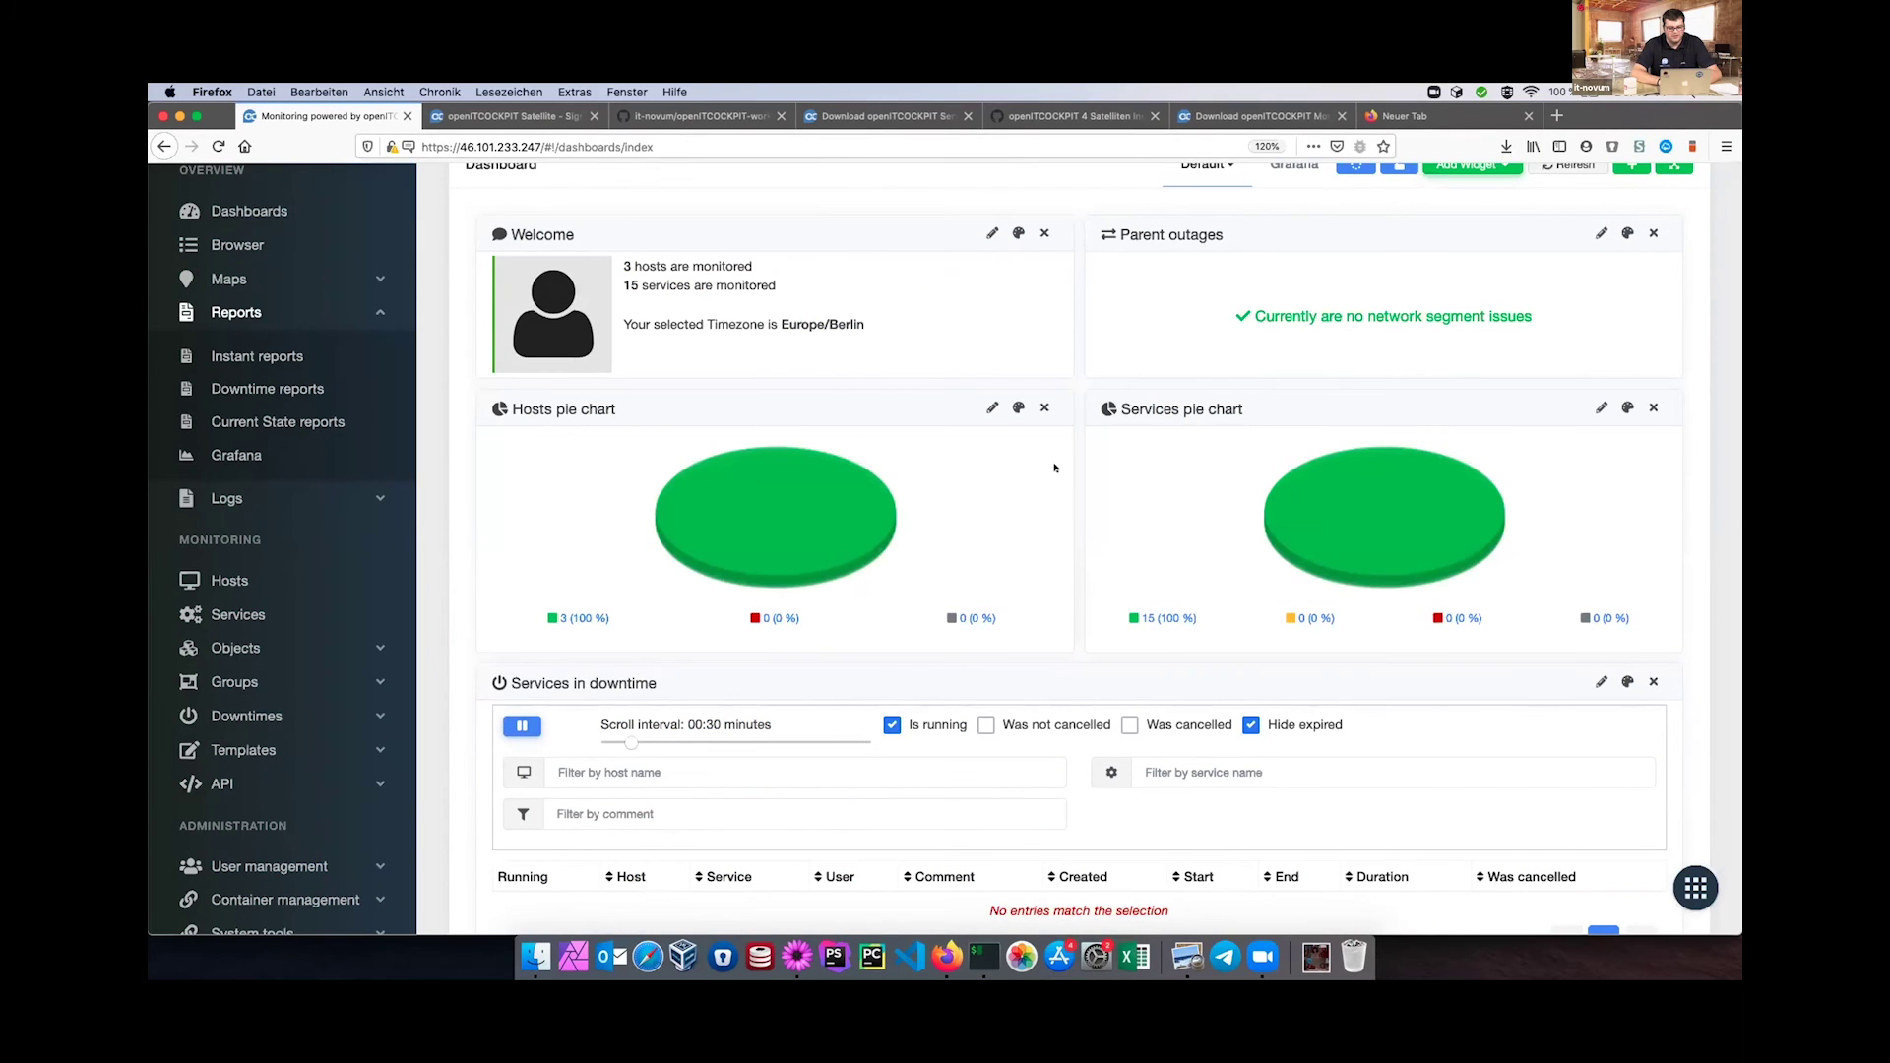
pyautogui.press('super+r')
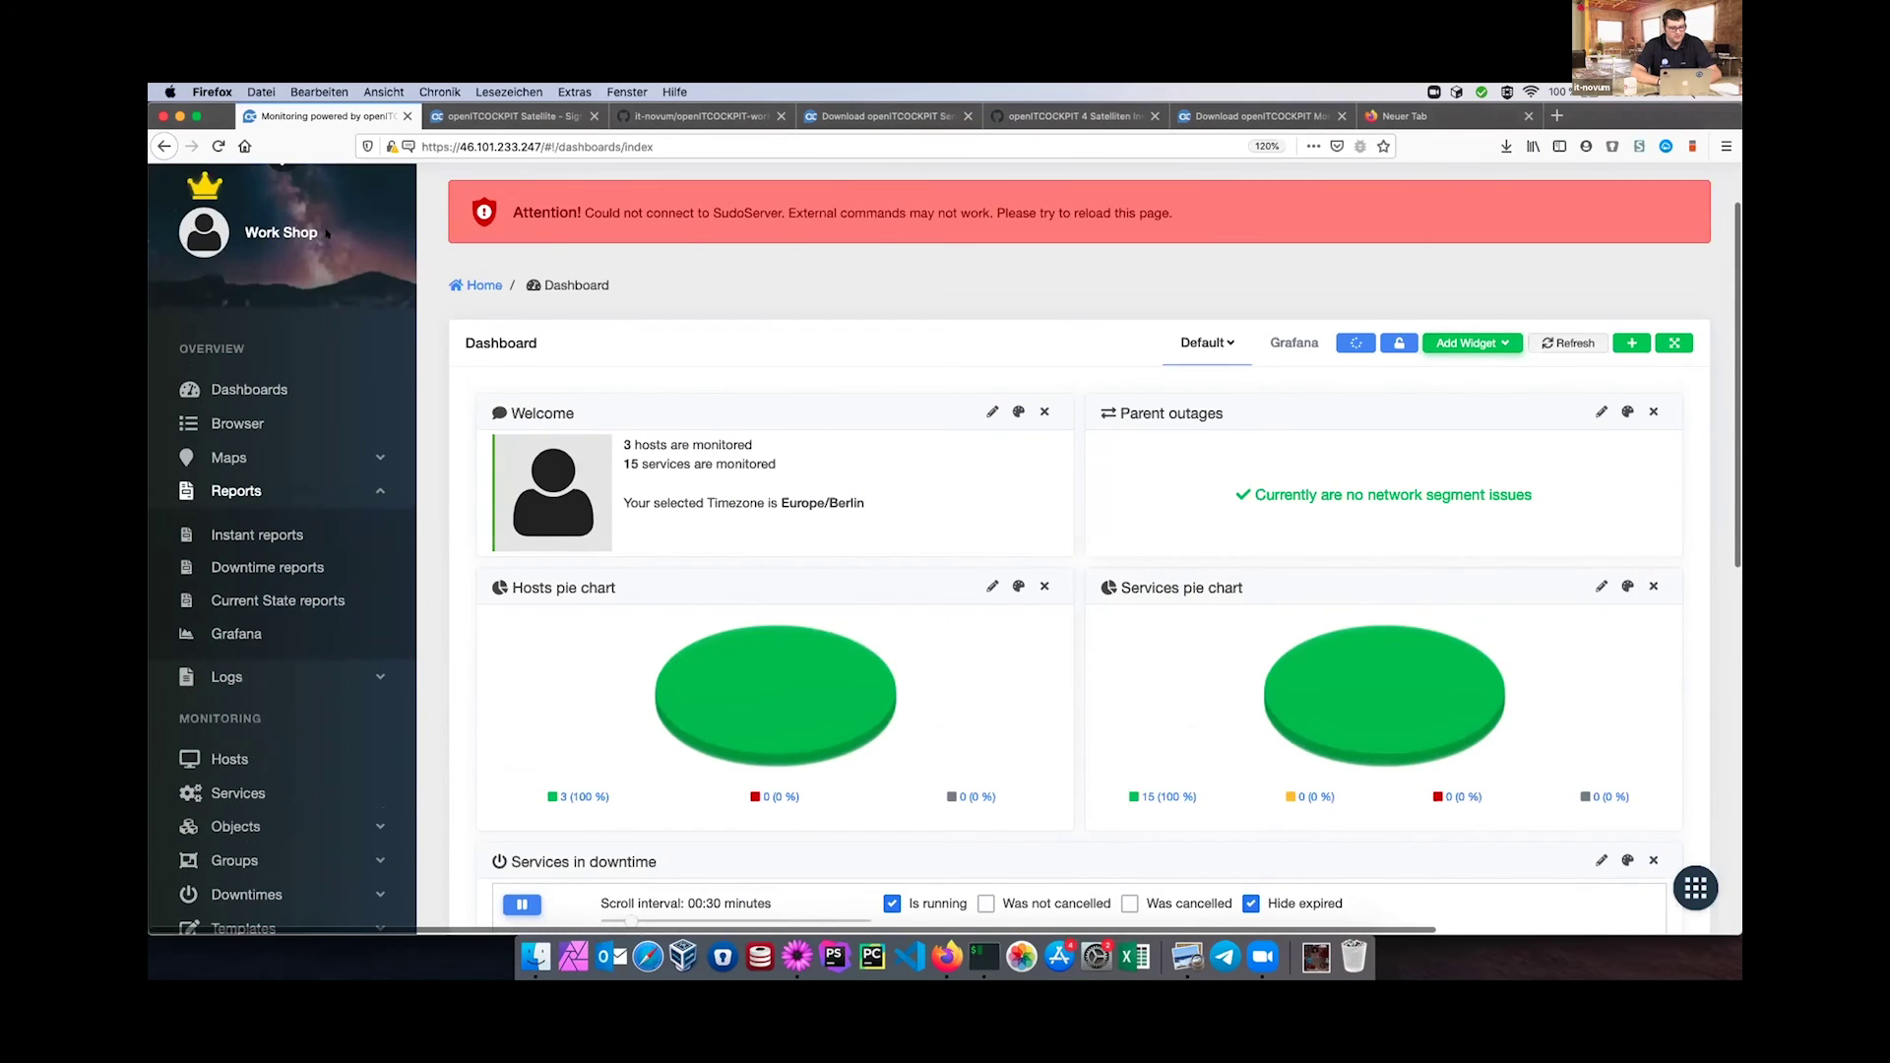
pyautogui.click(218, 146)
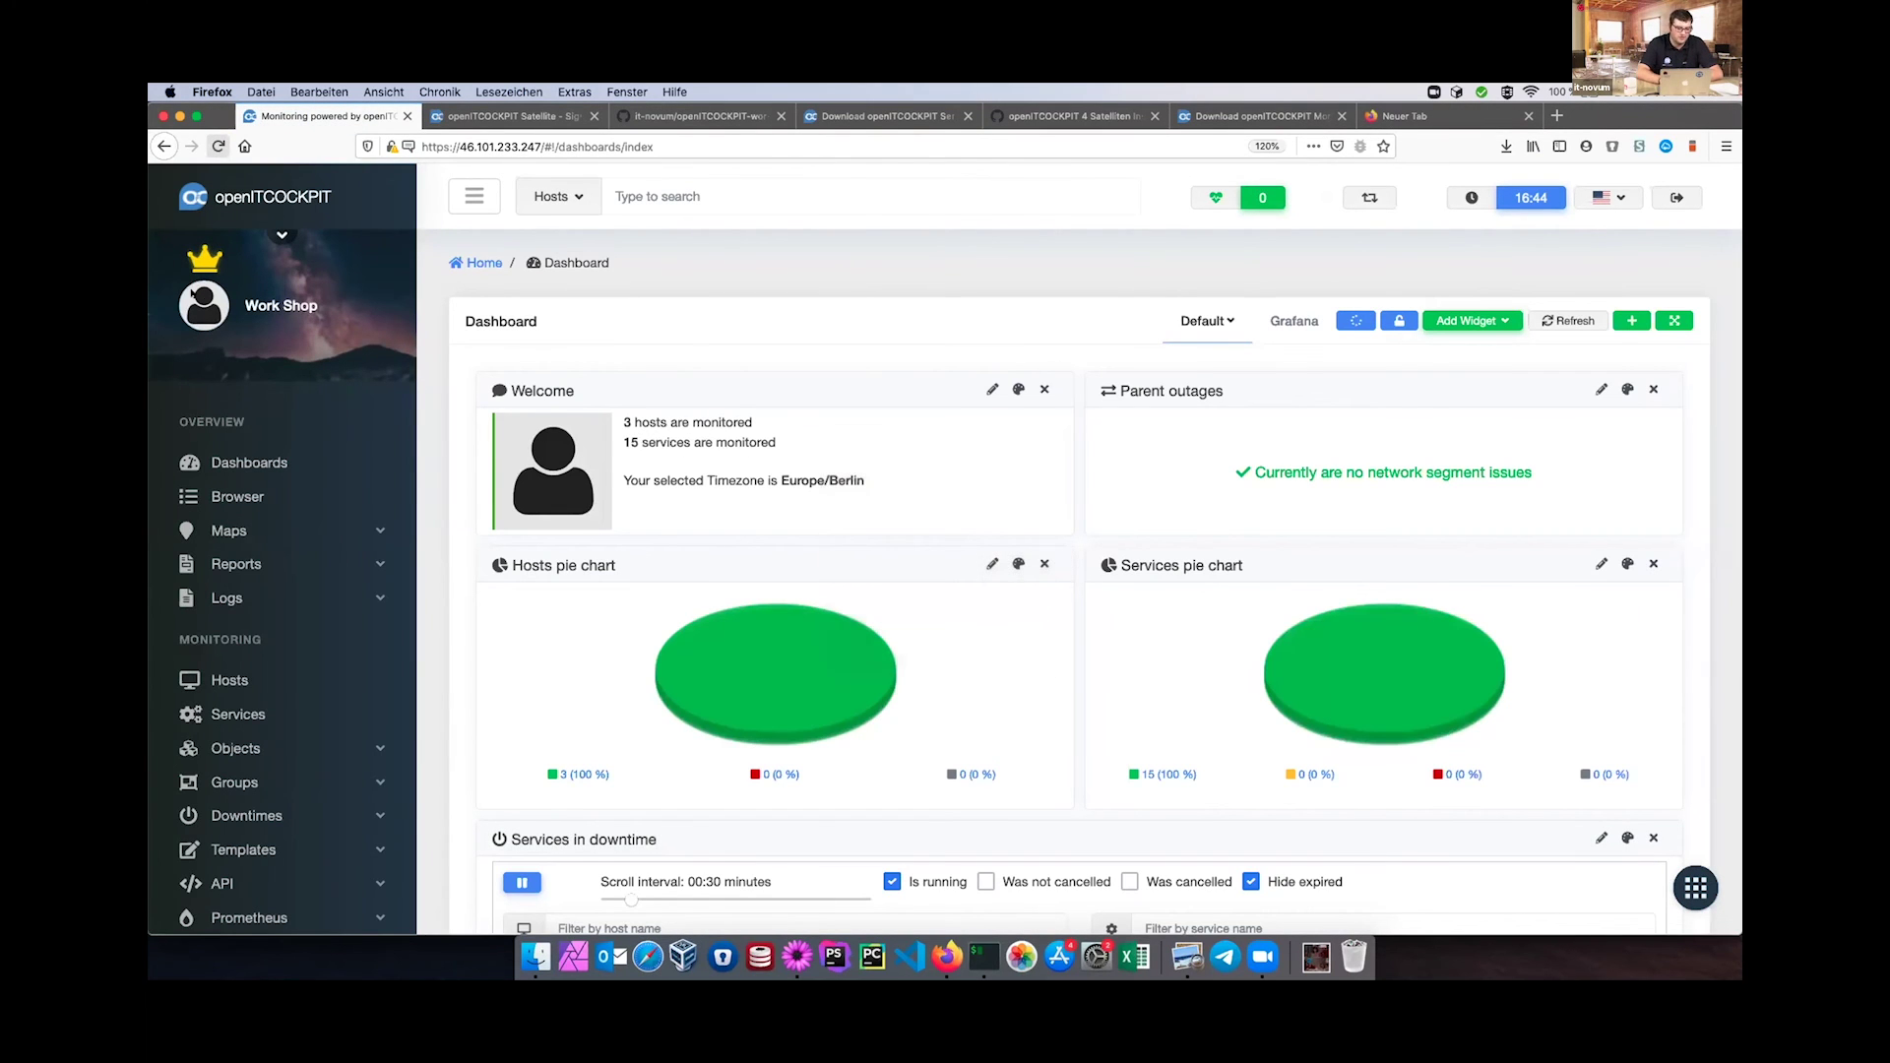
# Open the Prometheus exporters overview in openITCOCKPIT.
pyautogui.scroll(-1, 240, 425)
pyautogui.scroll(1, 240, 425)
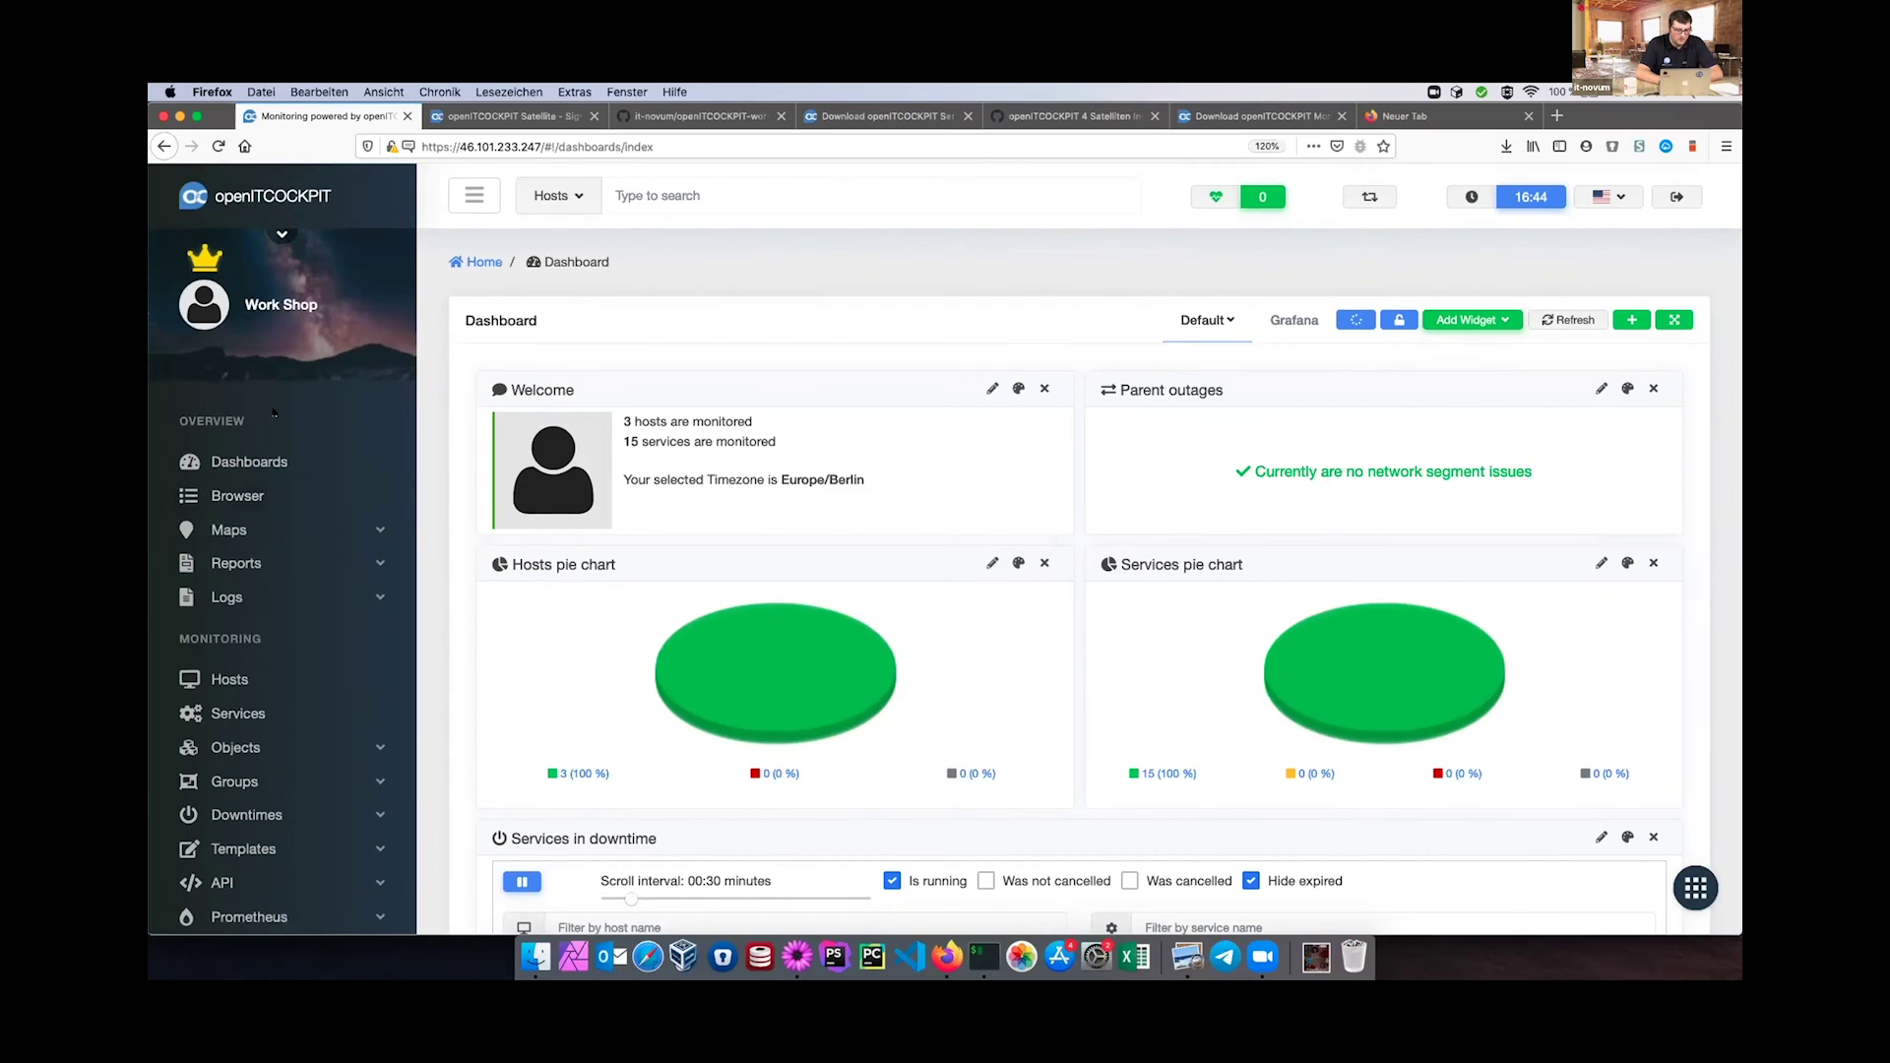
pyautogui.scroll(-5, 343, 439)
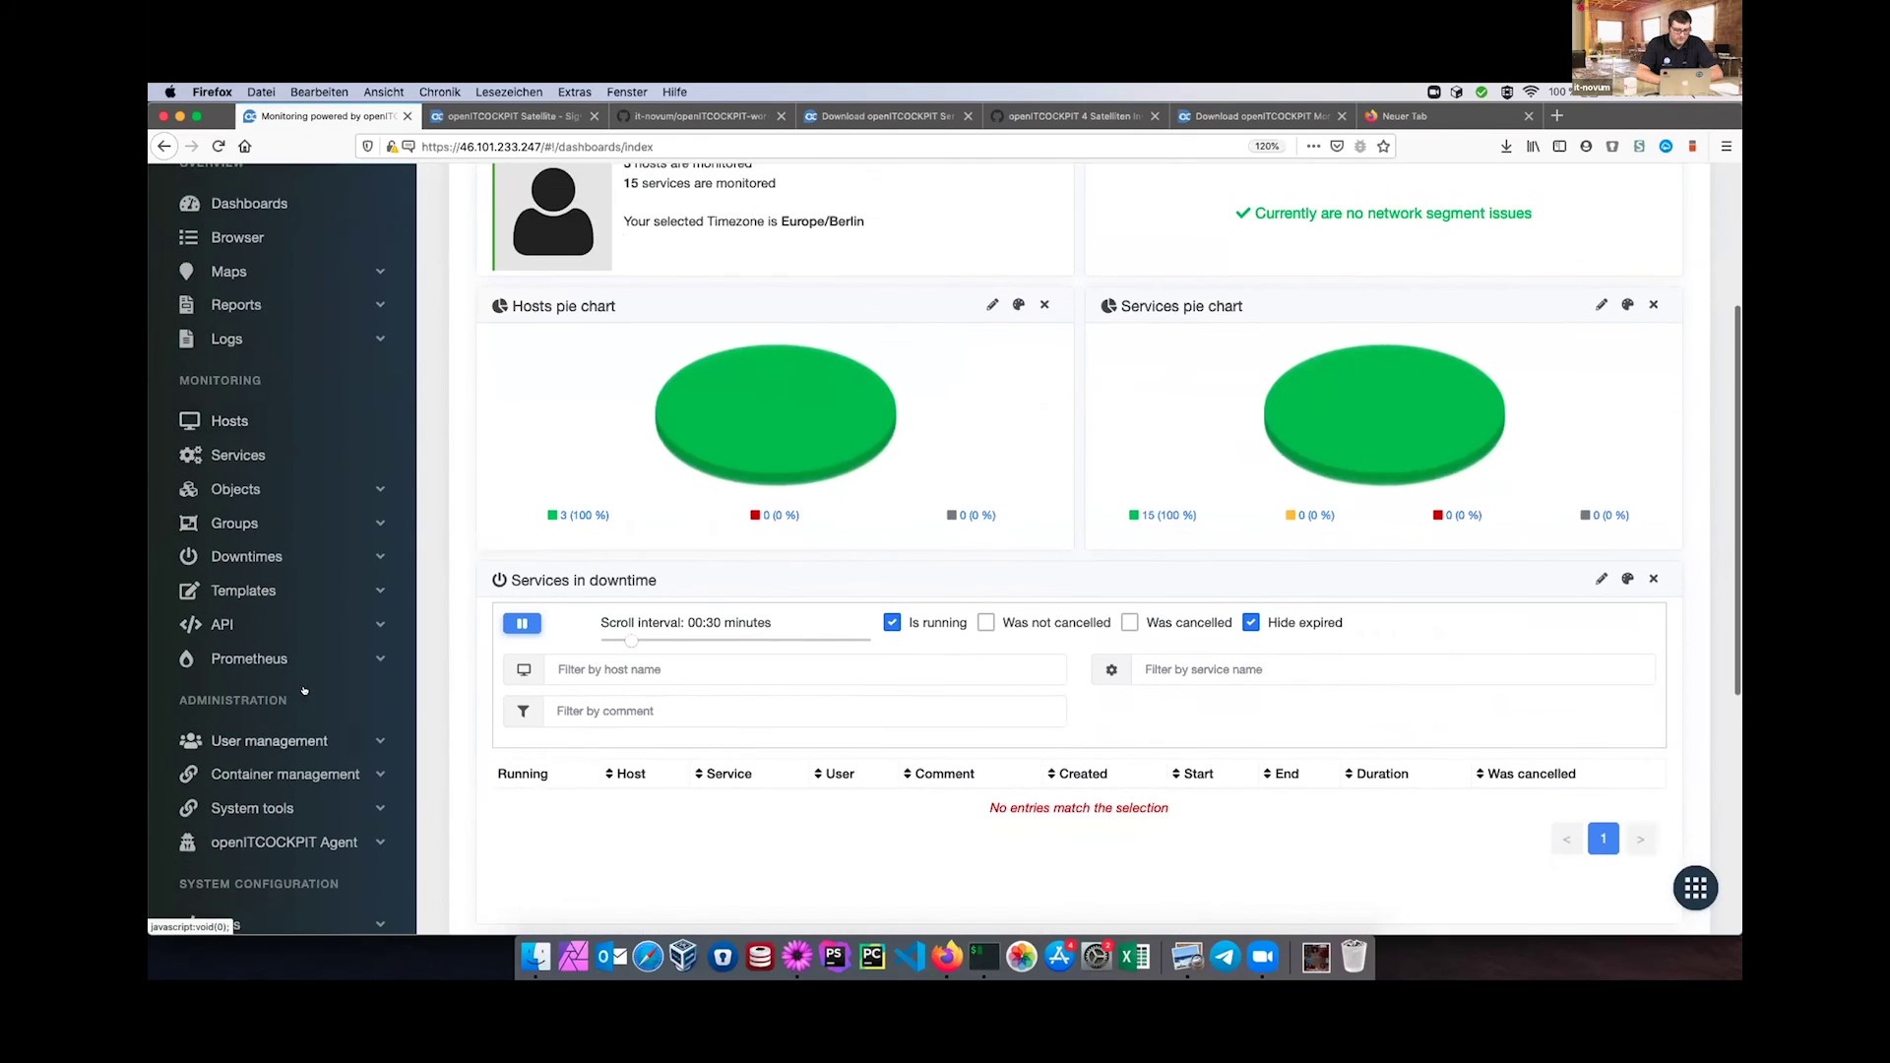
pyautogui.click(342, 654)
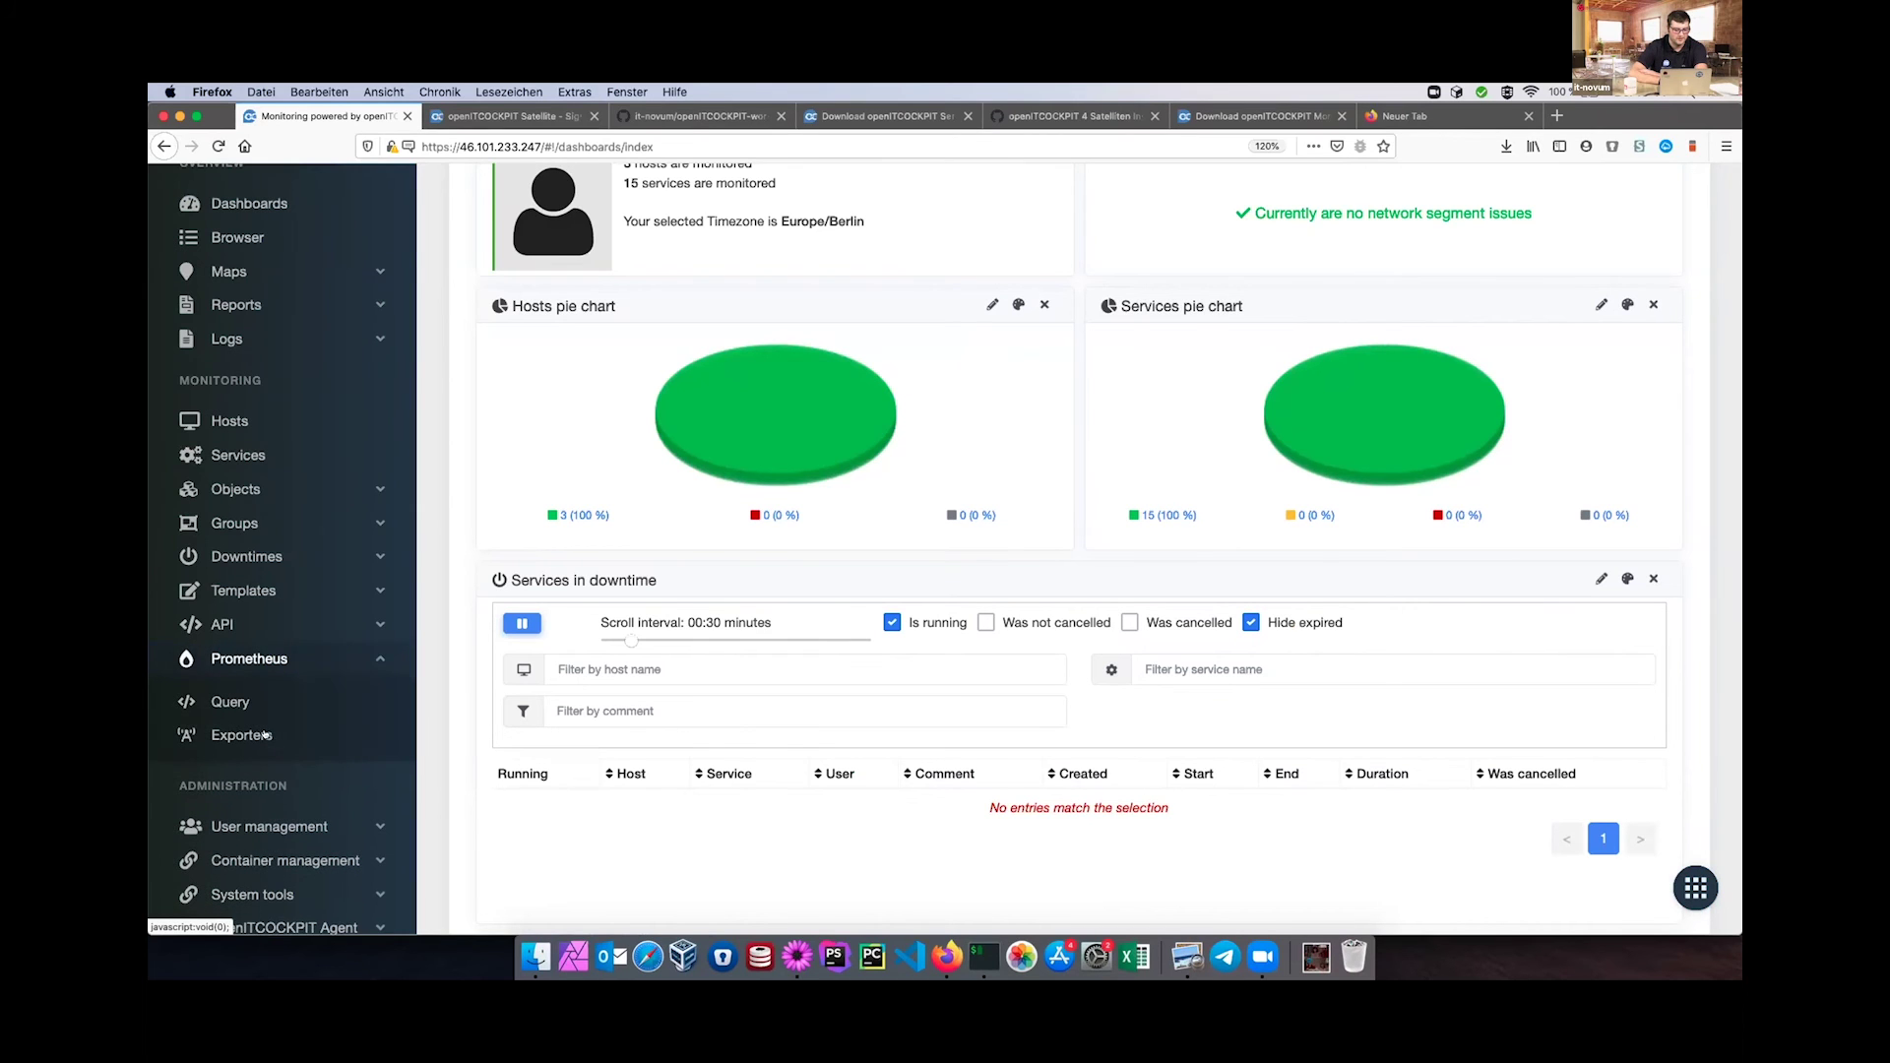
pyautogui.click(295, 734)
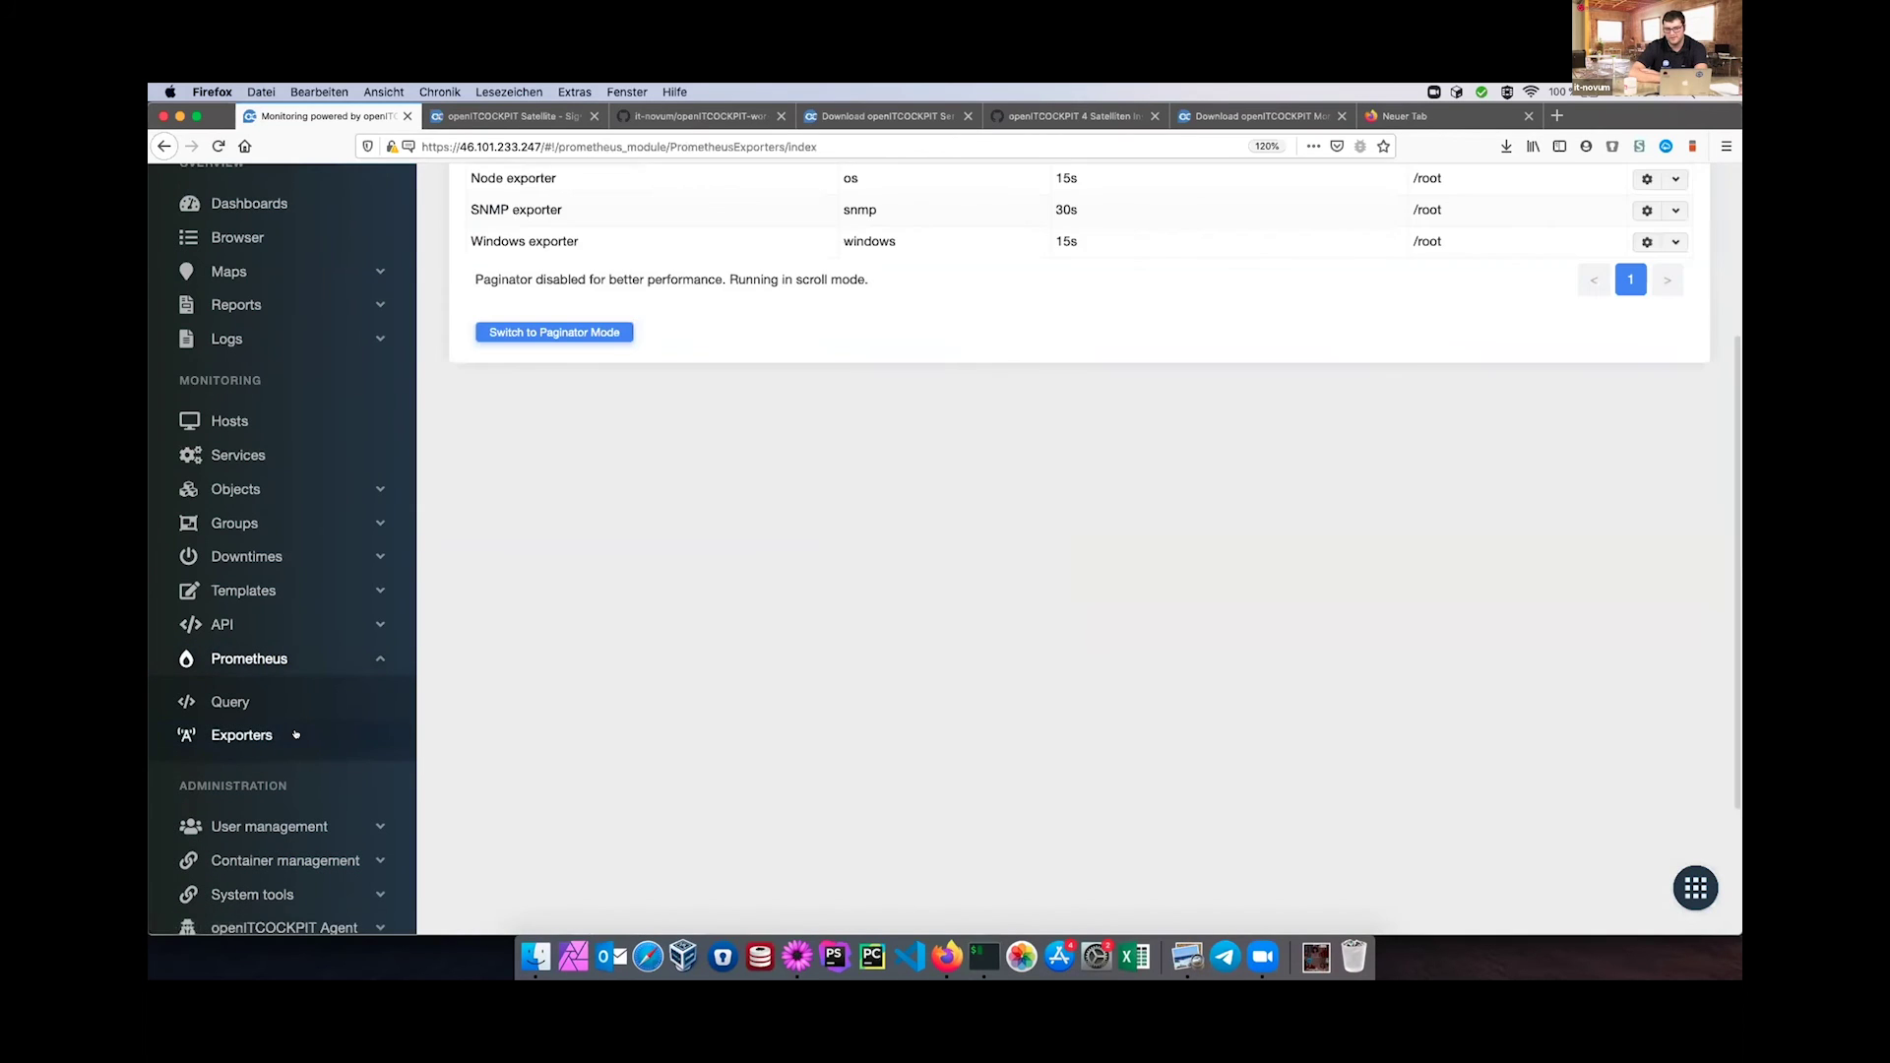
pyautogui.scroll(3, 540, 635)
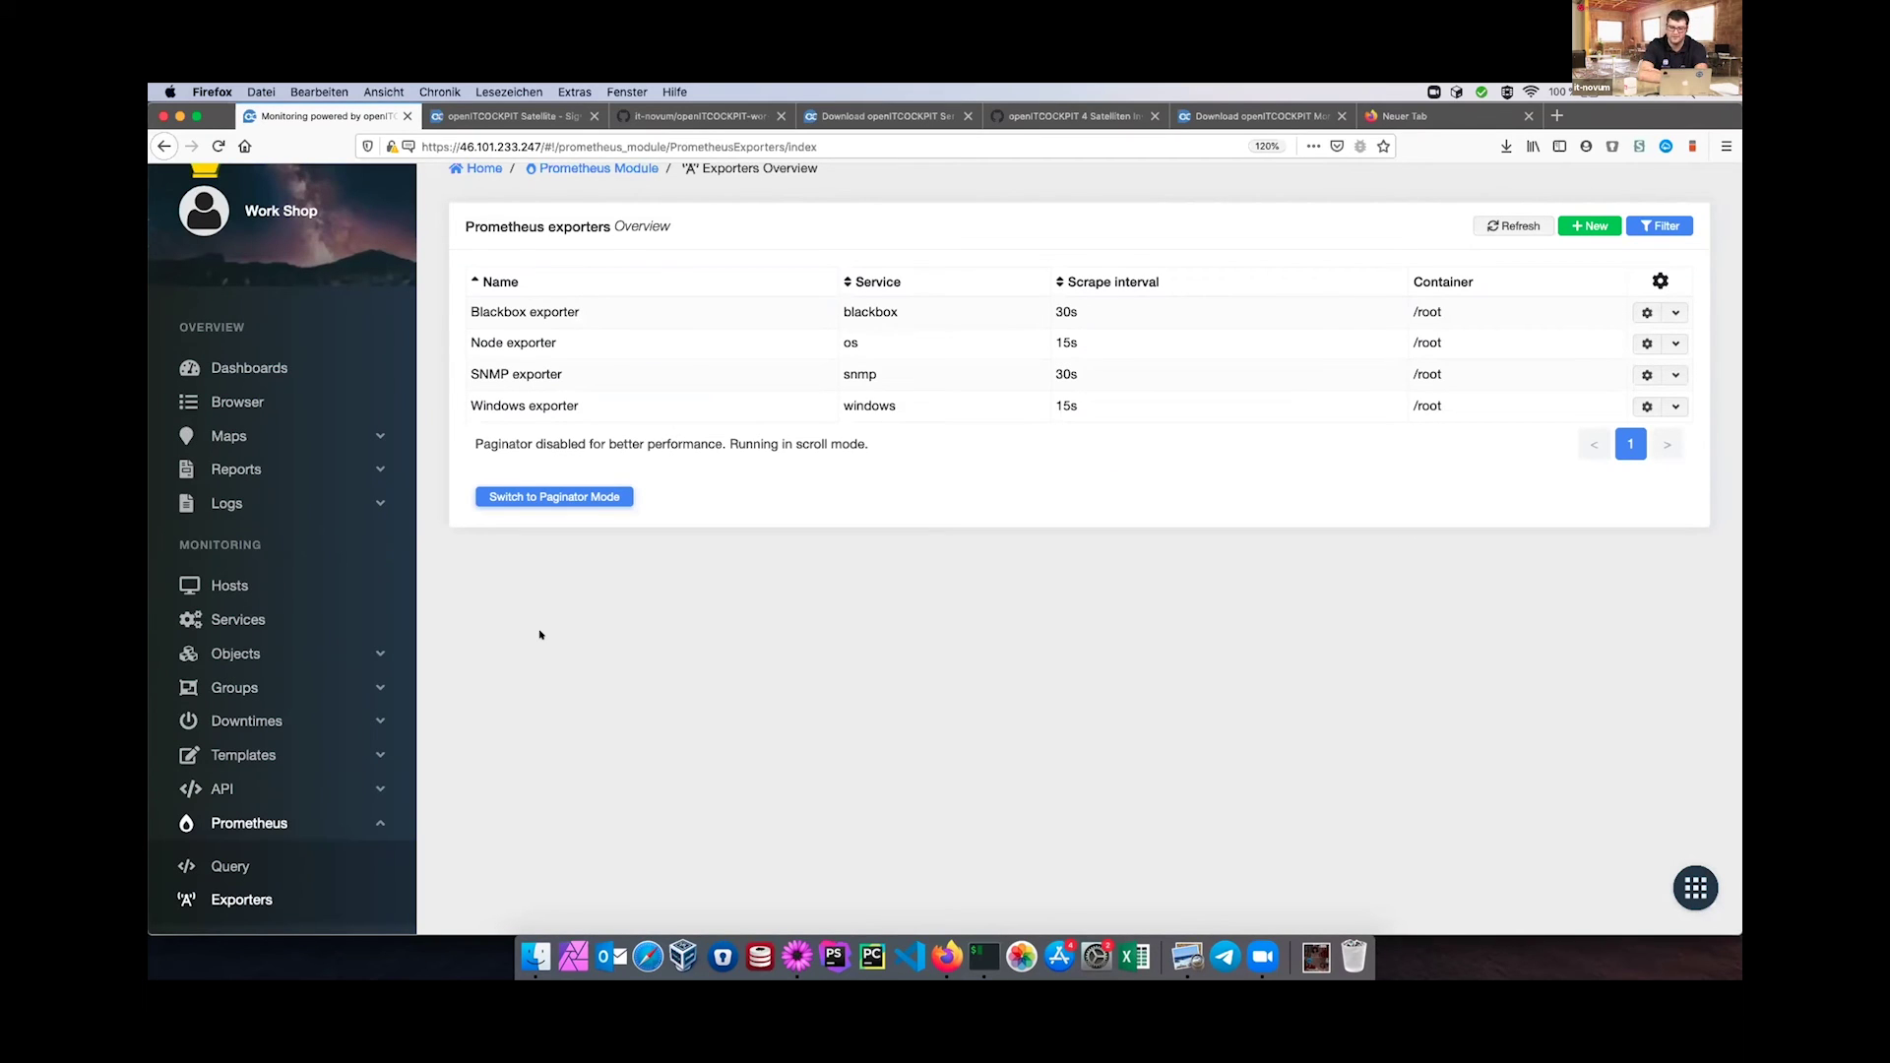
# Examine the Node exporter, Windows exporter and SNMP exporter entries in the Prometheus exporters list.
pyautogui.moveTo(561, 344); pyautogui.dragTo(469, 335)
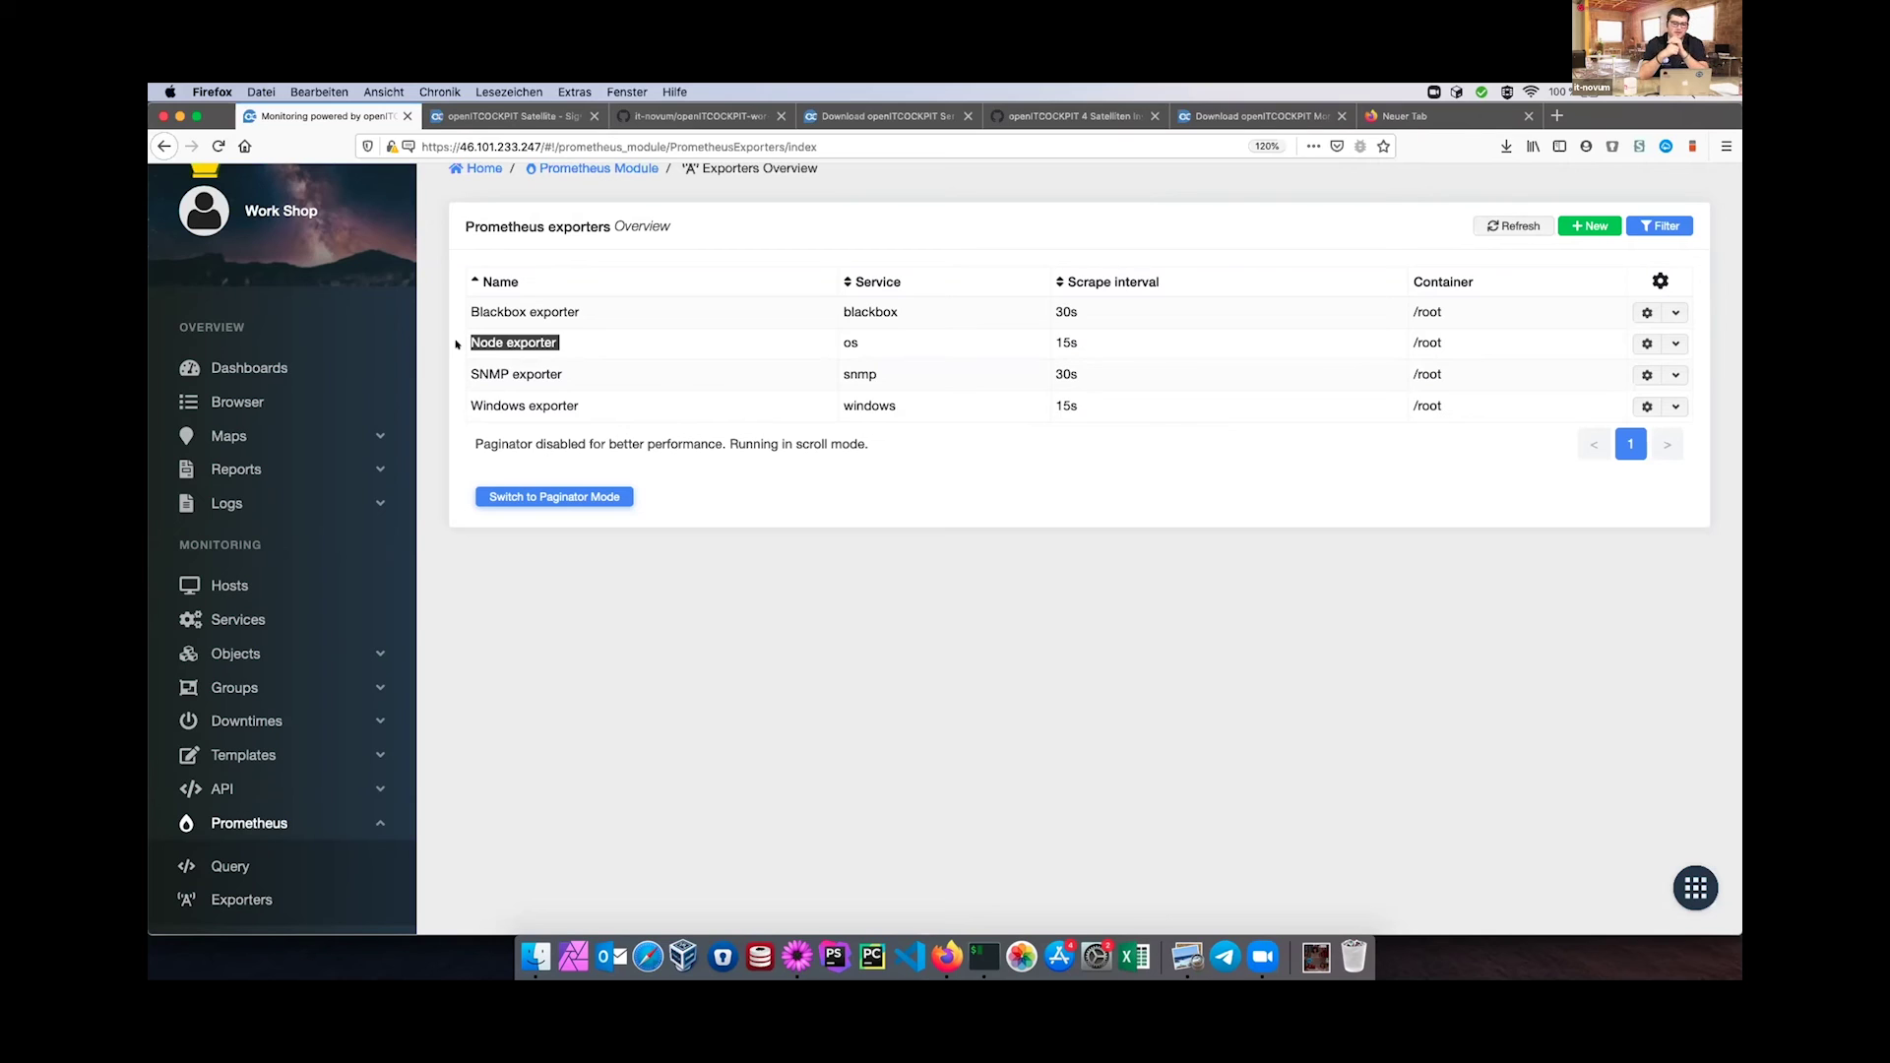
pyautogui.click(526, 409)
pyautogui.doubleClick(540, 407)
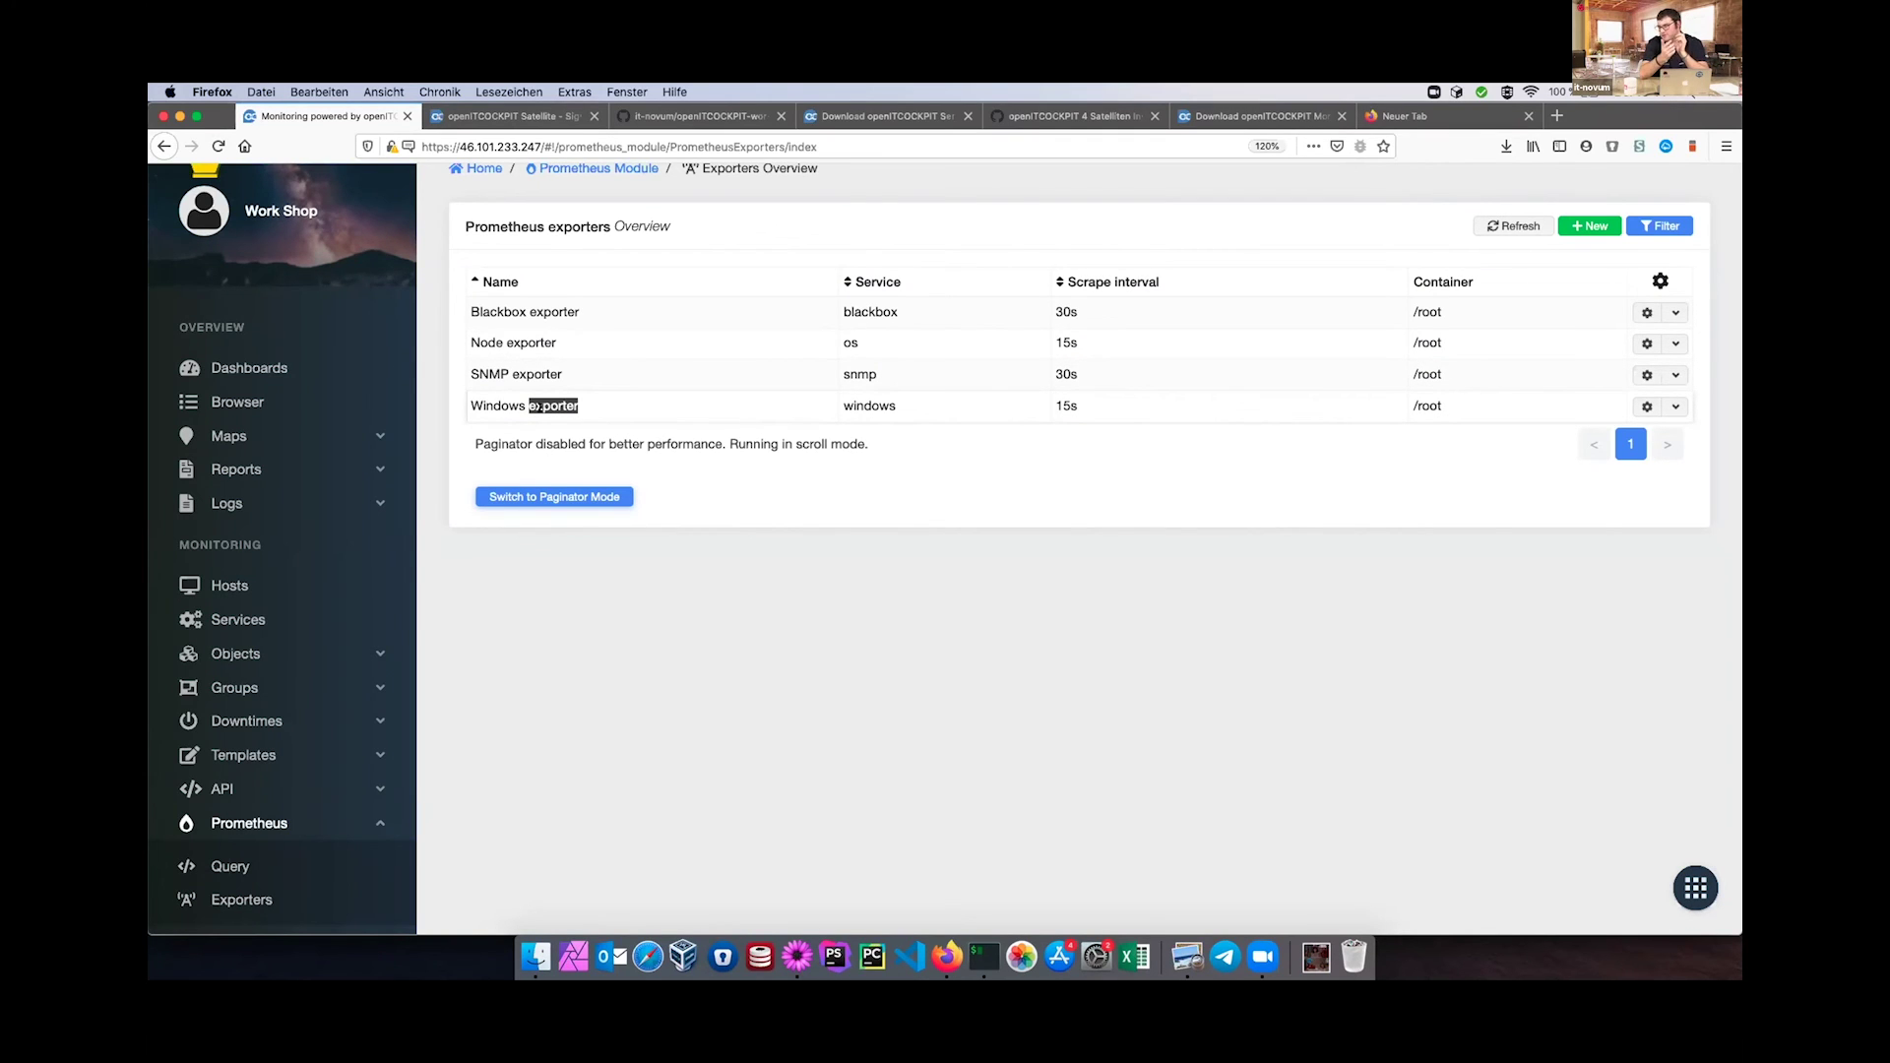
pyautogui.tripleClick(536, 373)
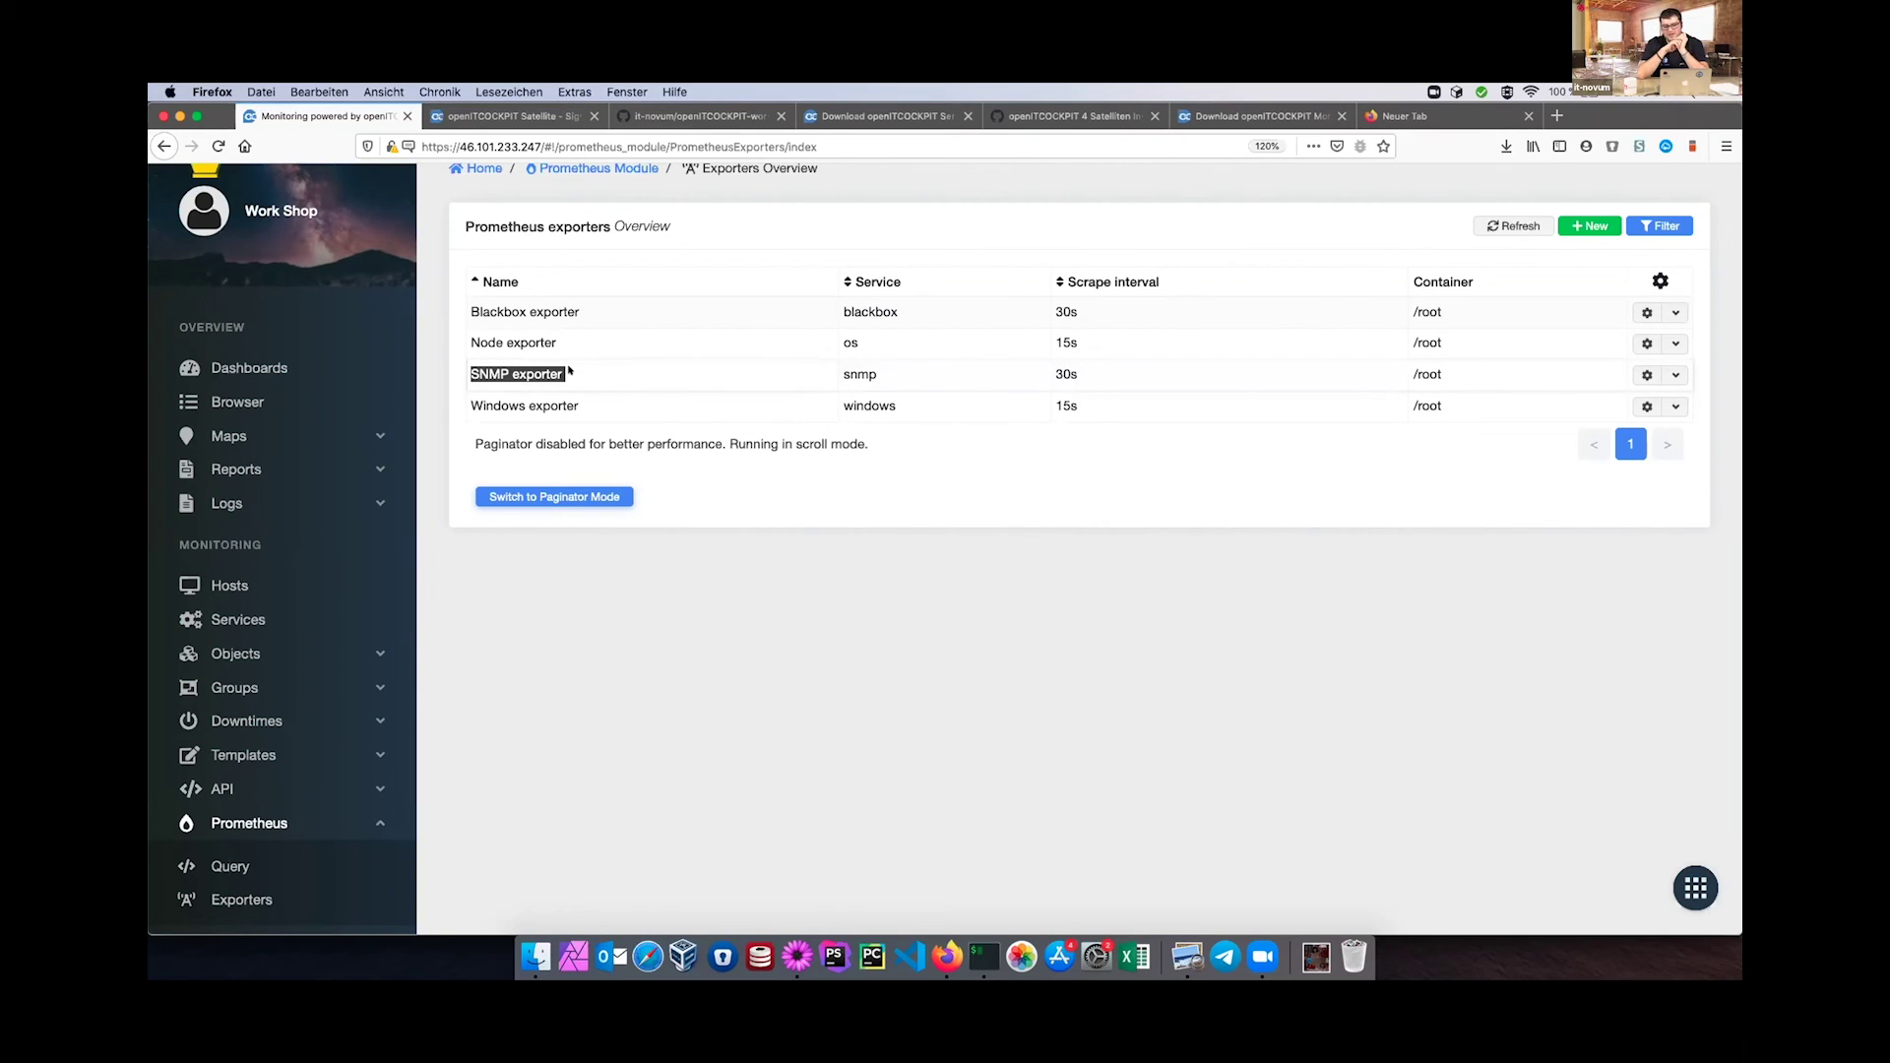
# Examine the Blackbox exporter entry in the Prometheus exporters list.
pyautogui.doubleClick(565, 308)
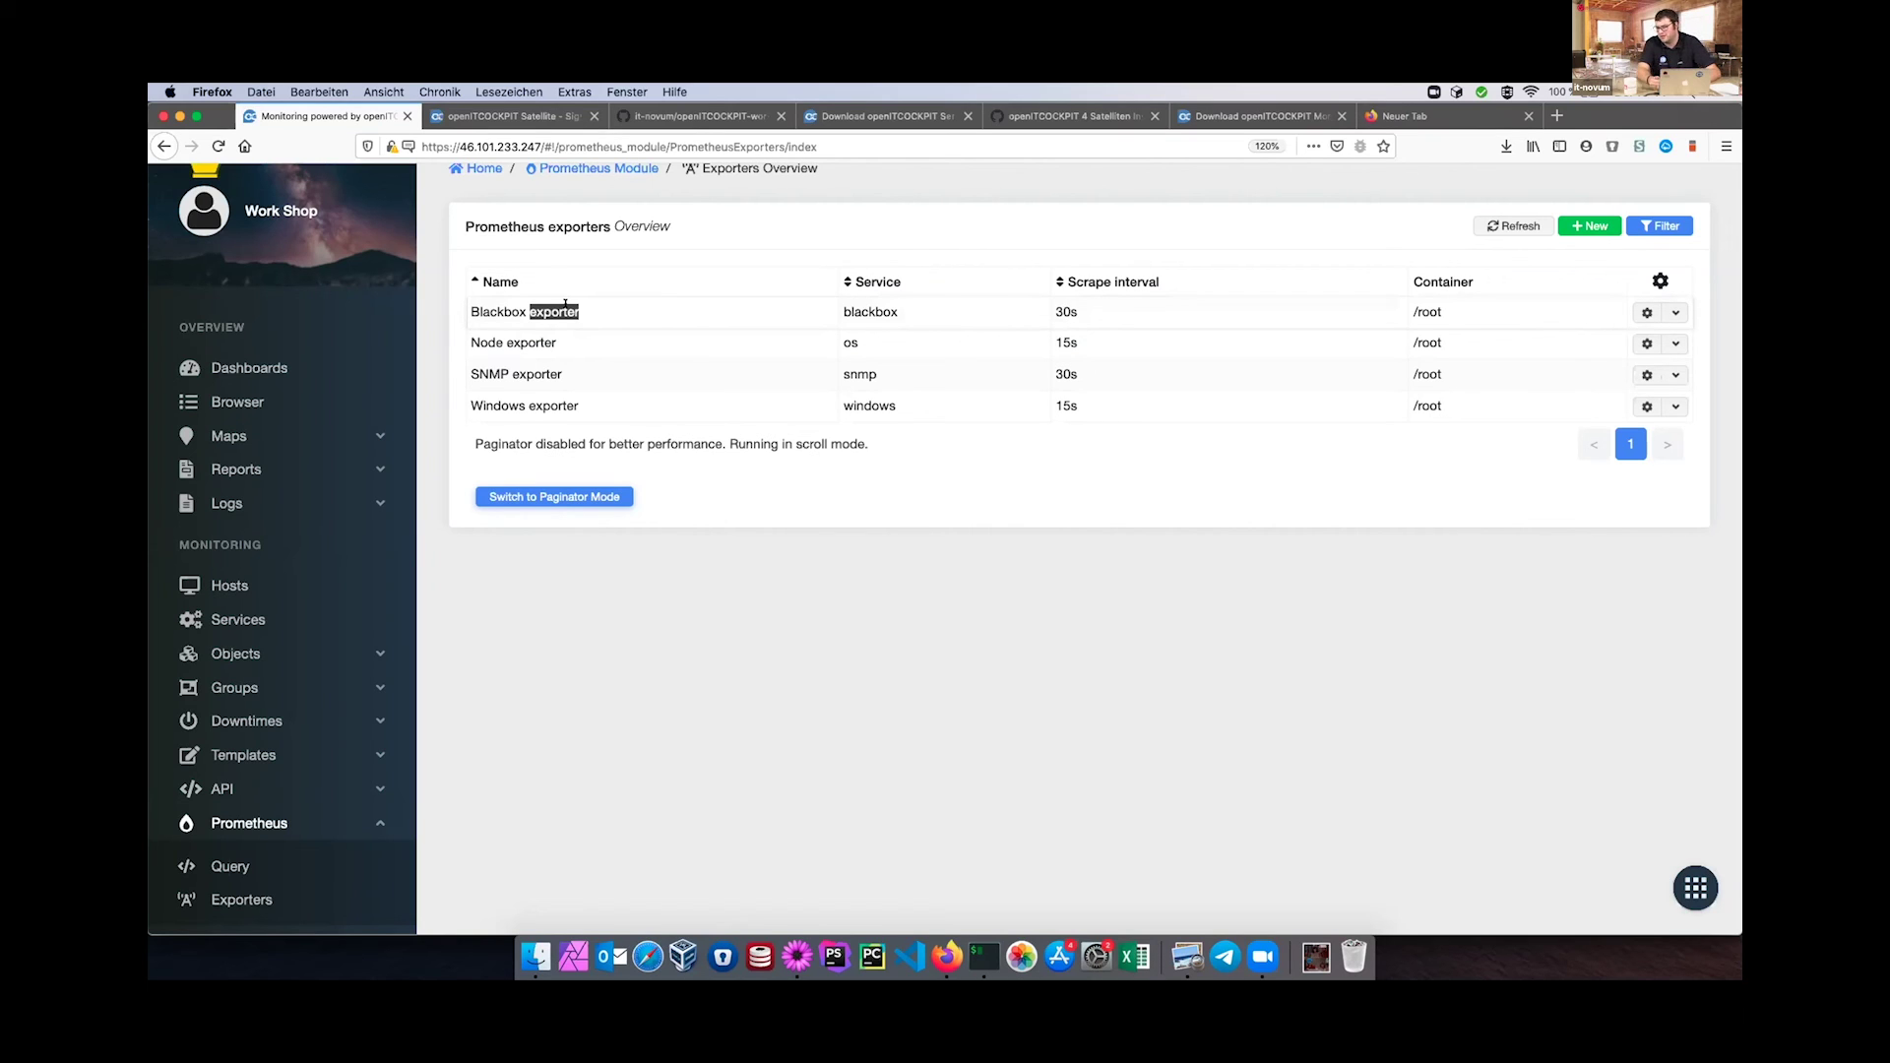
pyautogui.tripleClick(581, 311)
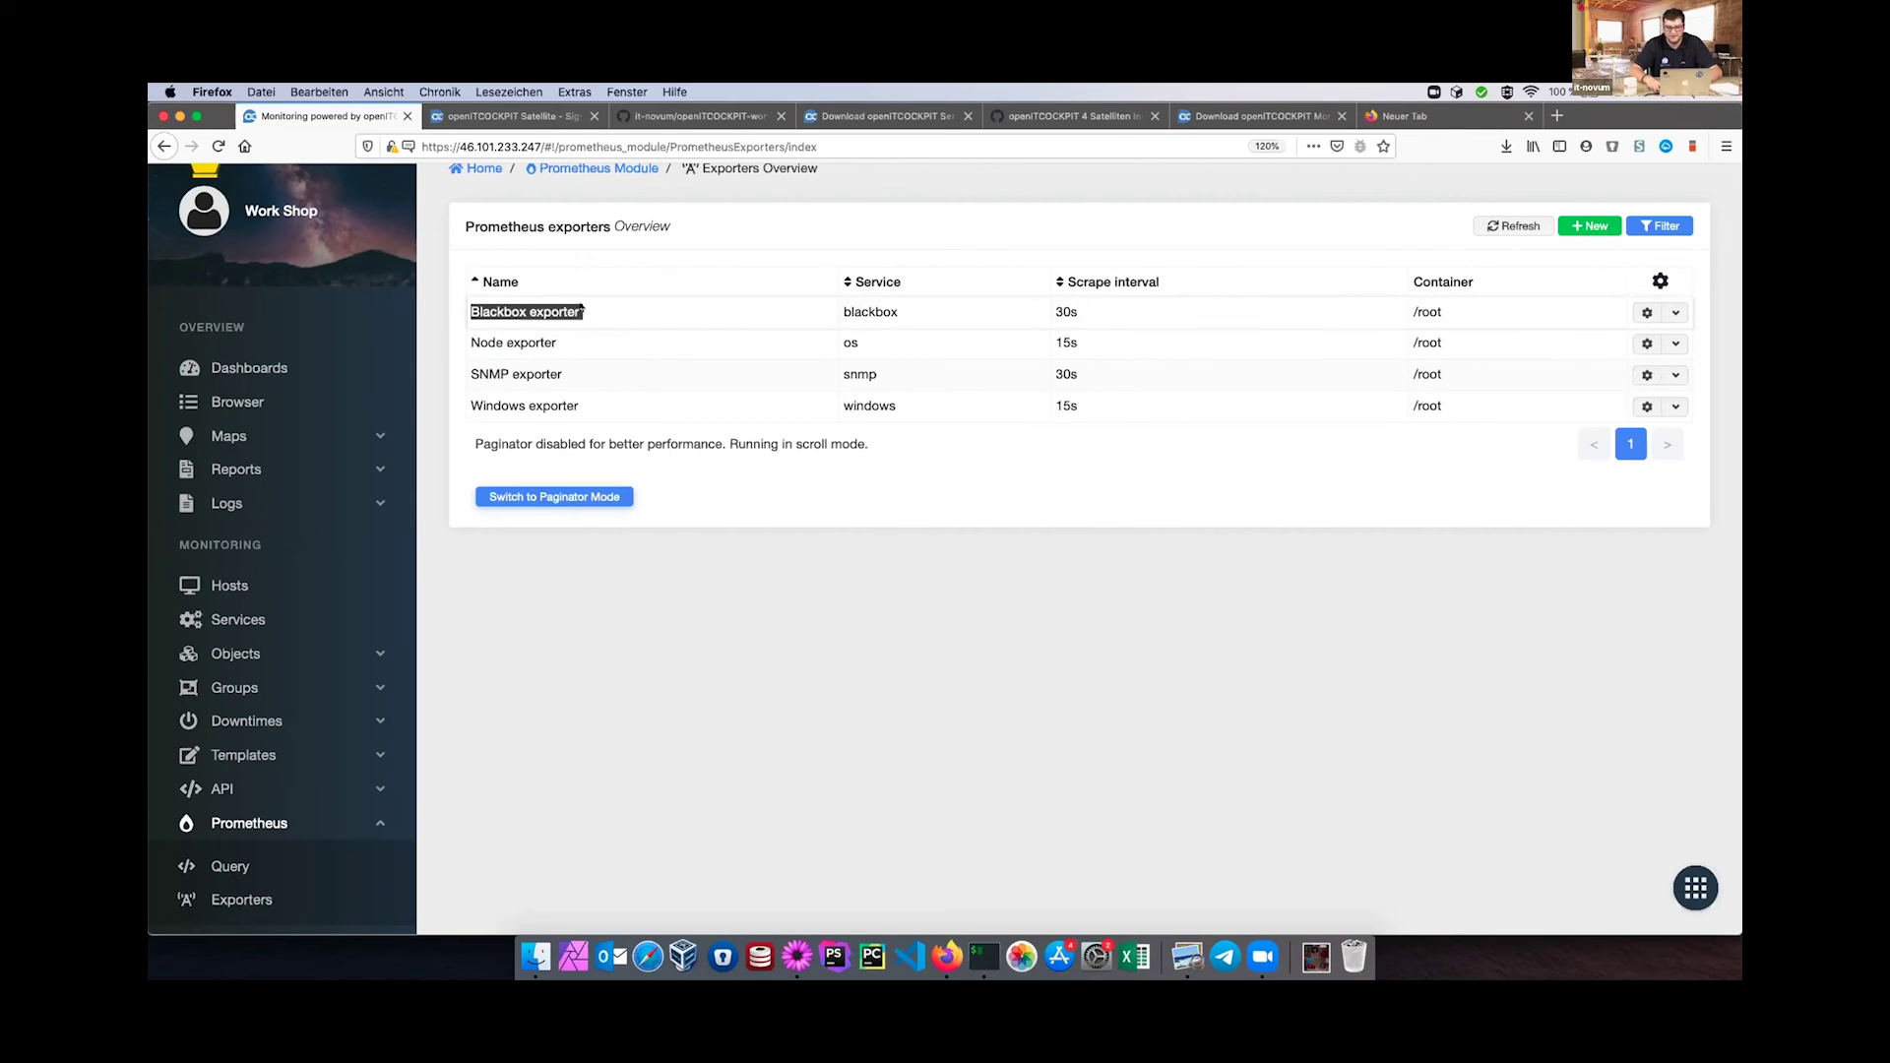
pyautogui.click(581, 308)
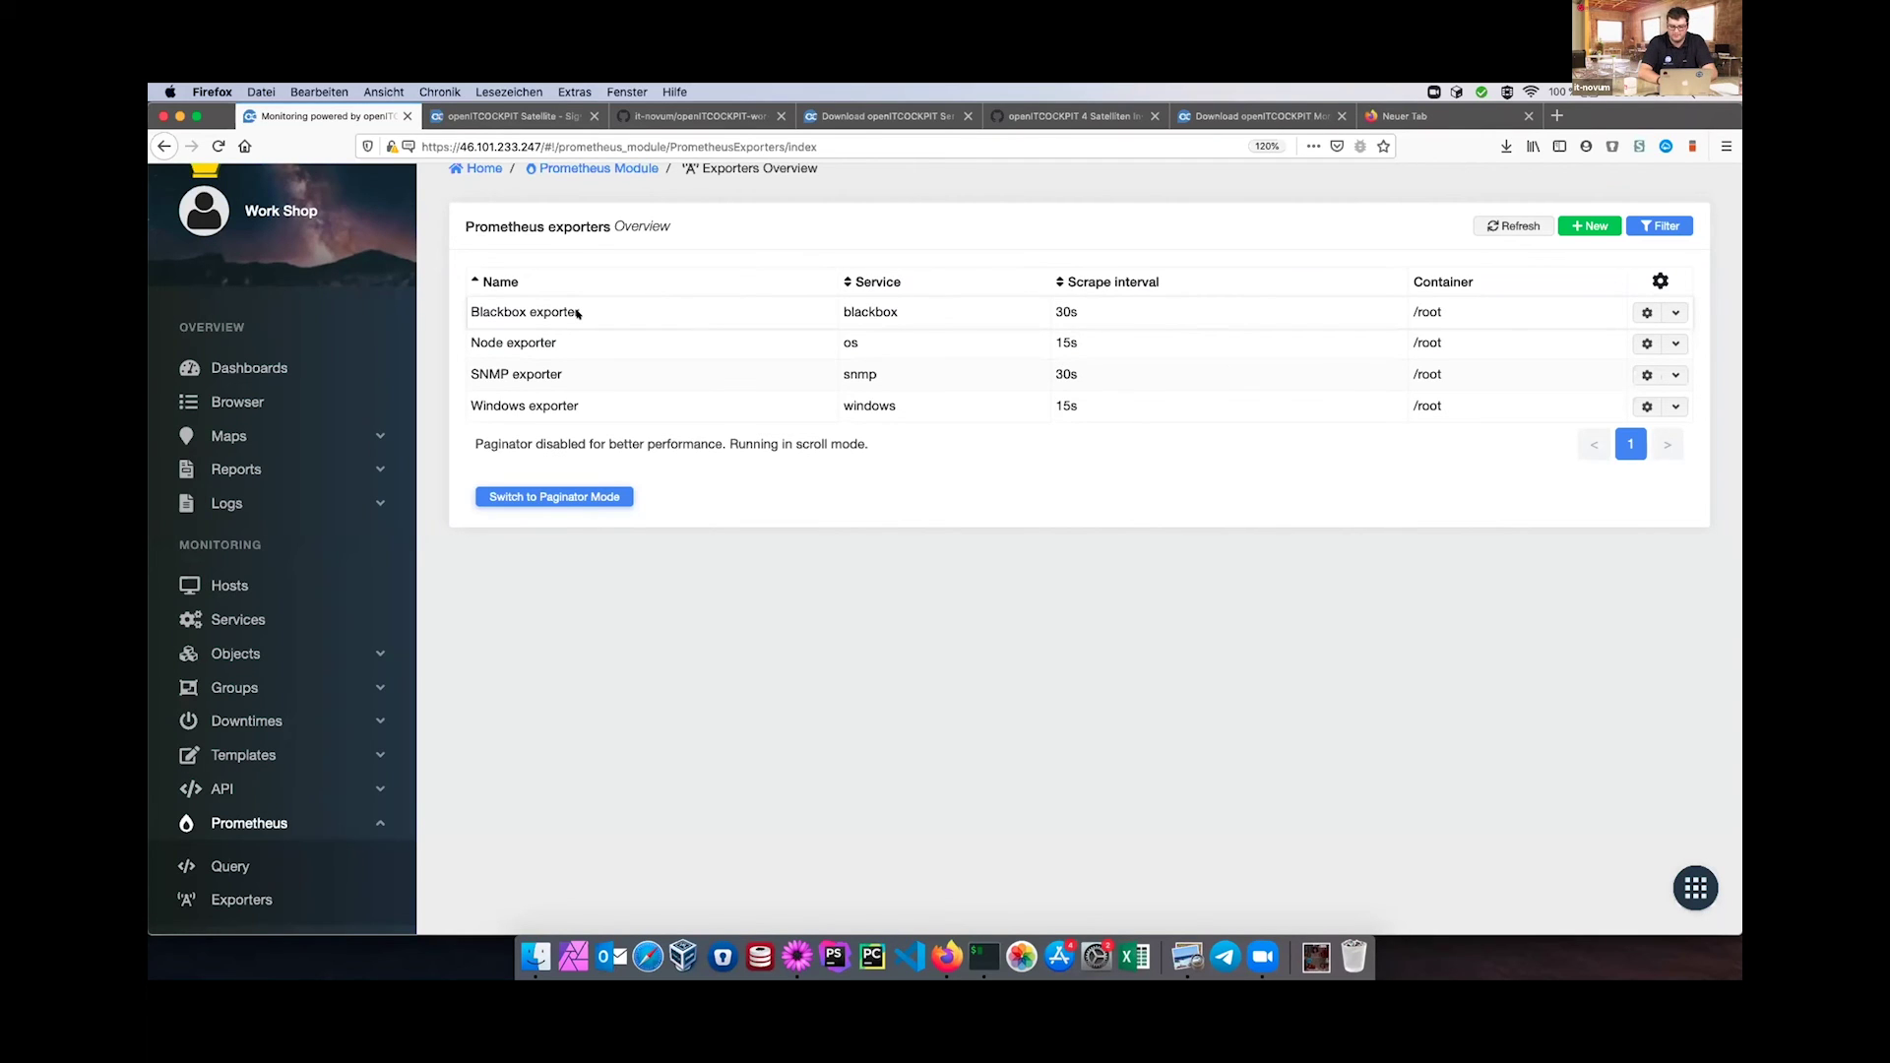
# Open the Node exporter's configuration and review its scrape interval, timeout, service, metric path and port settings.
pyautogui.click(1647, 344)
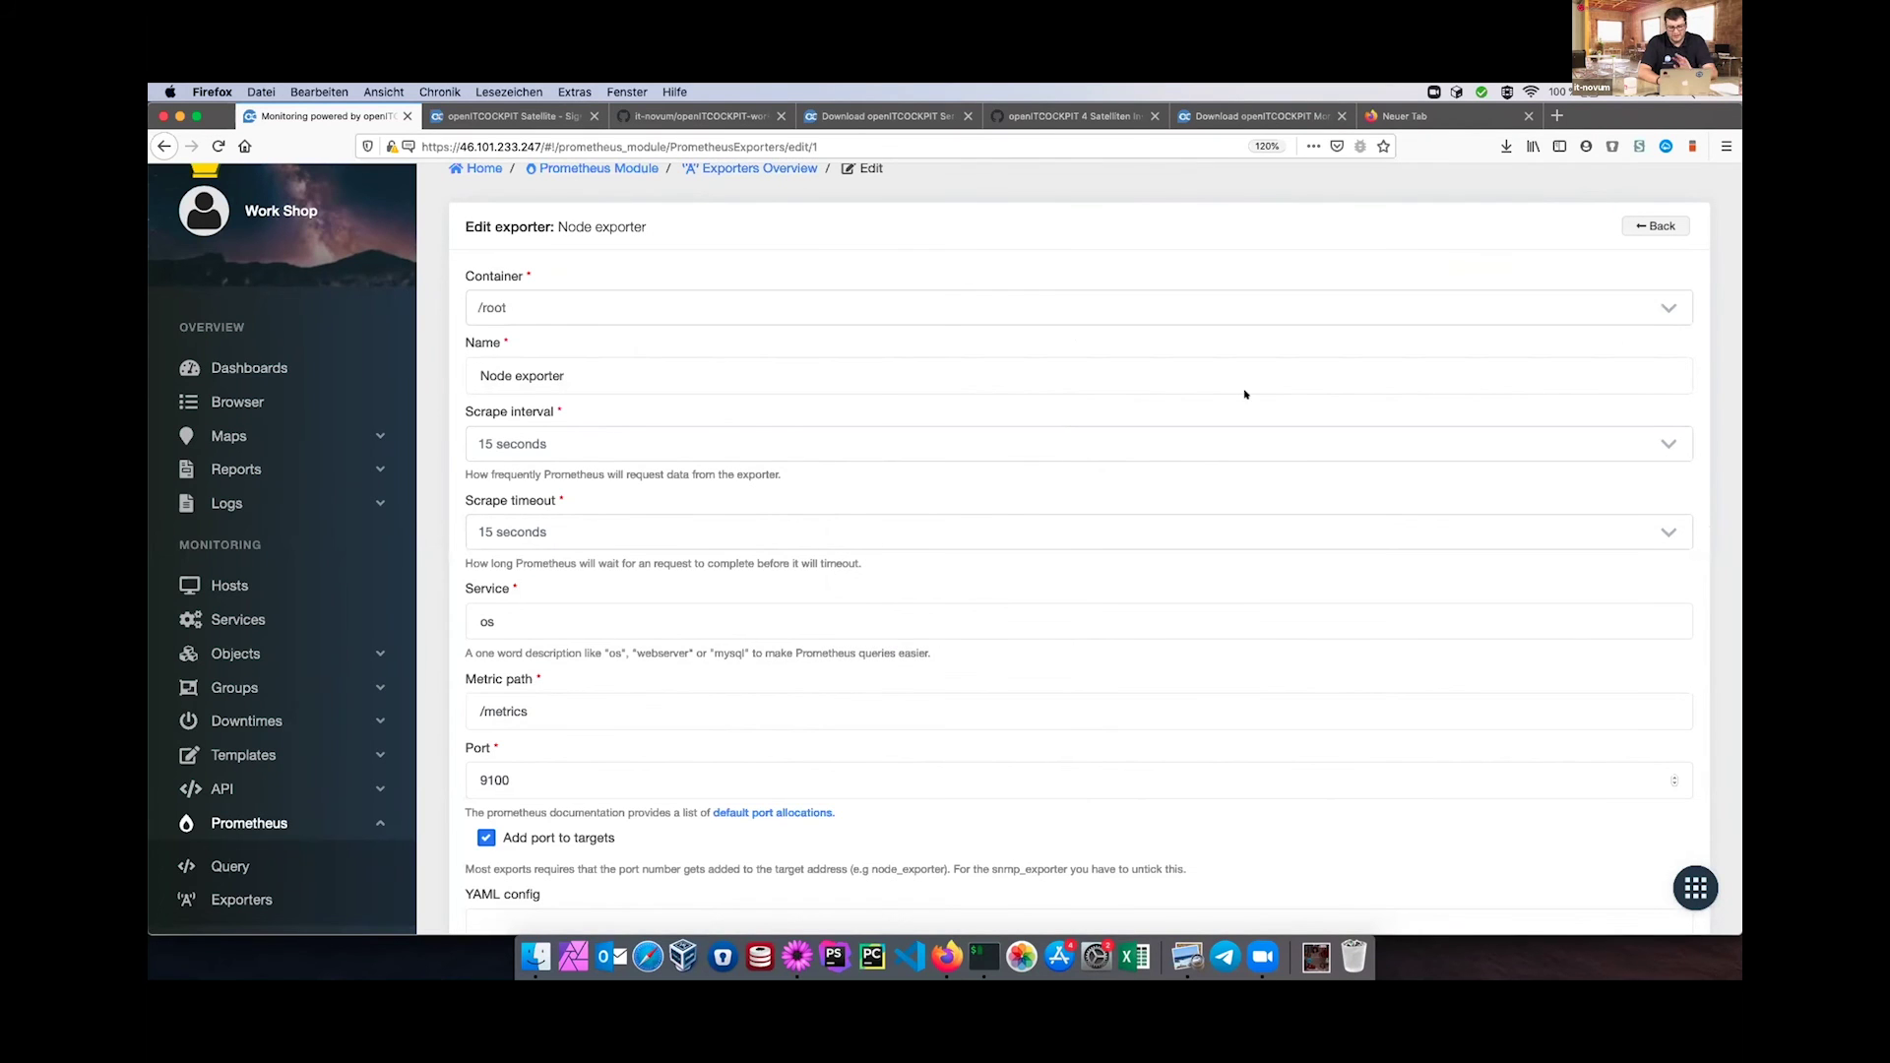
pyautogui.scroll(-2, 675, 367)
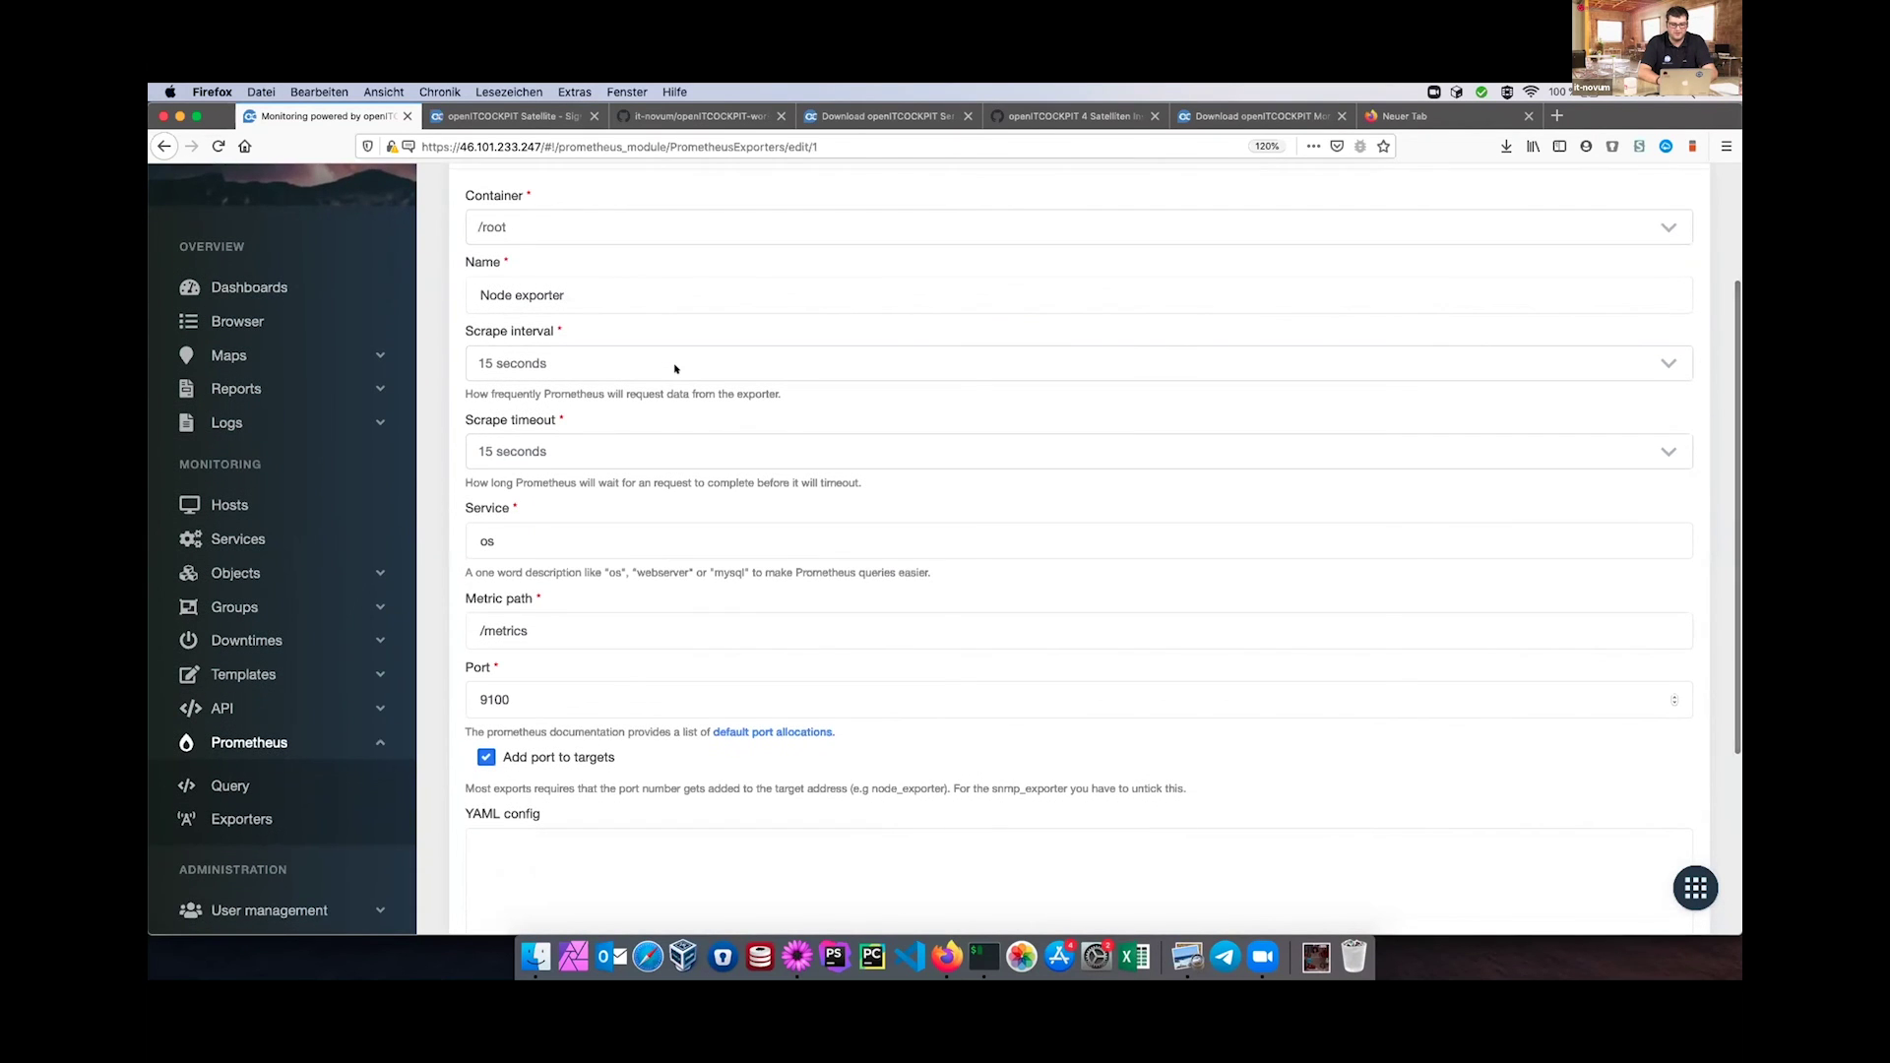
pyautogui.scroll(1, 675, 369)
pyautogui.scroll(1, 675, 368)
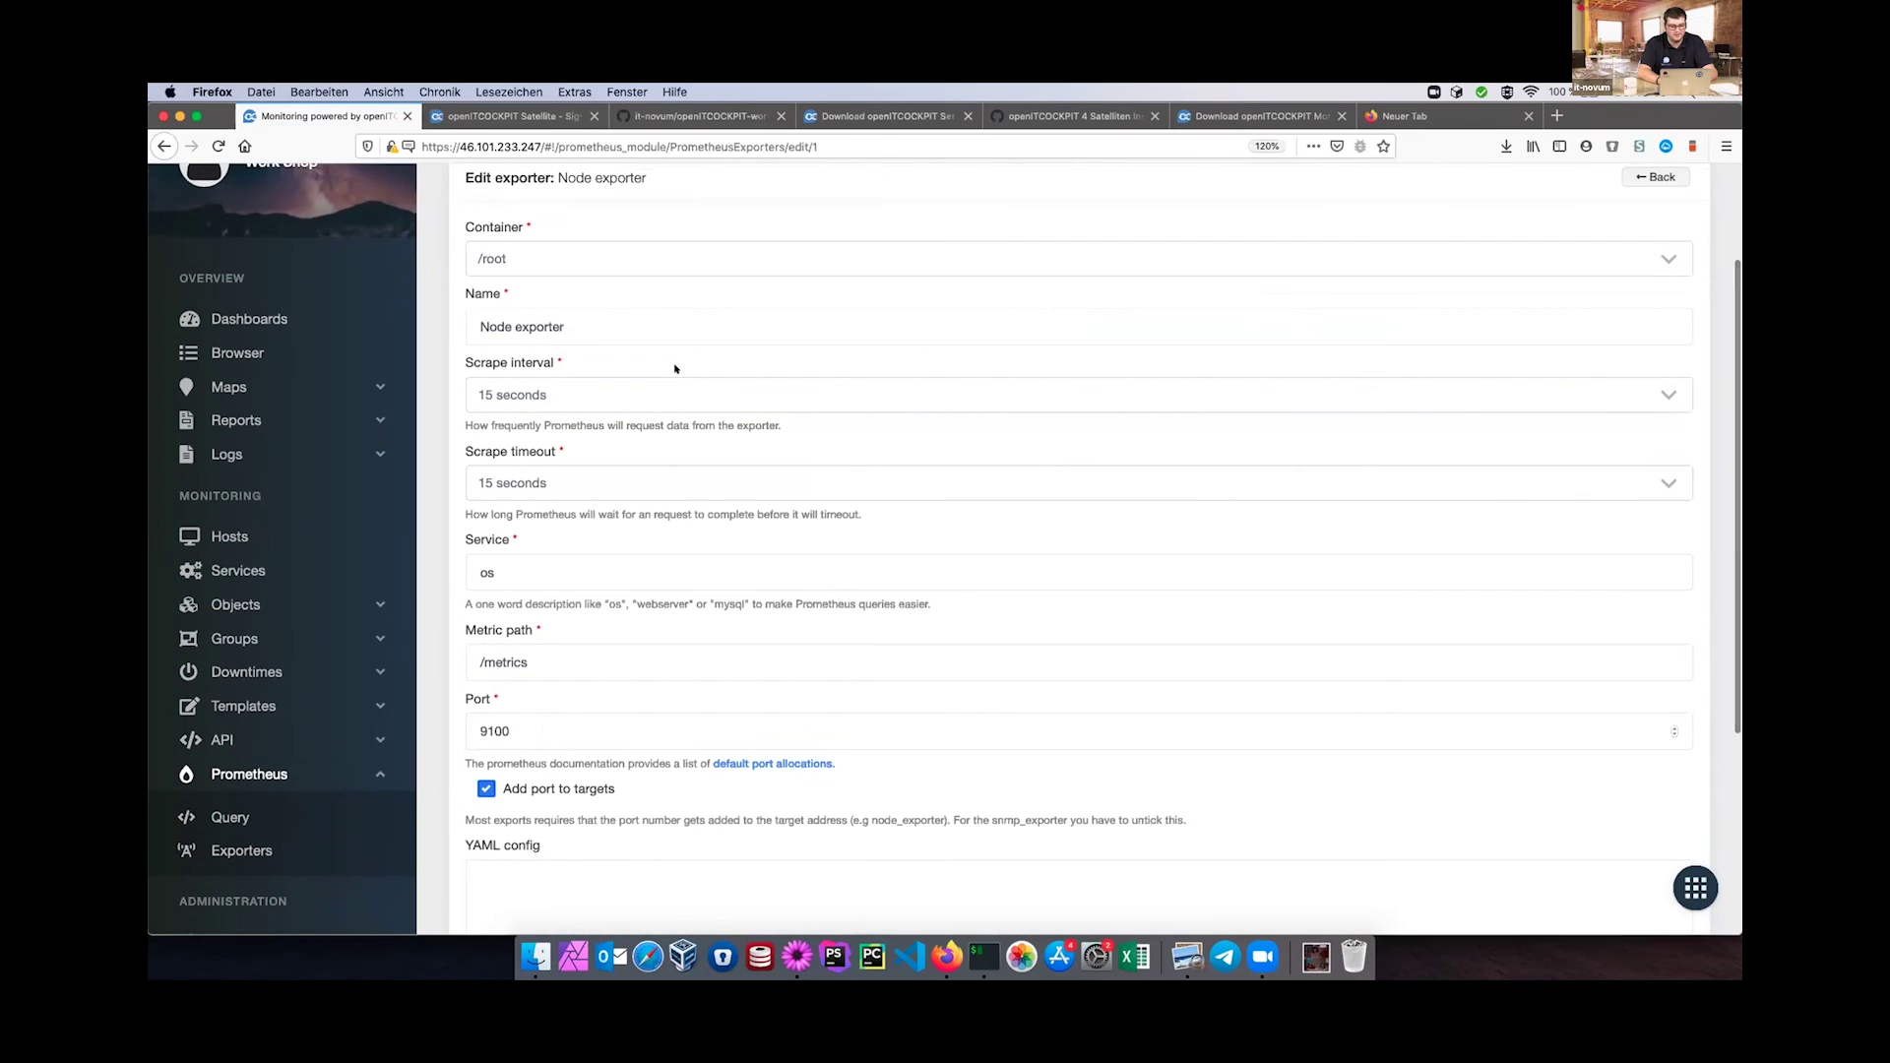
pyautogui.scroll(1, 675, 368)
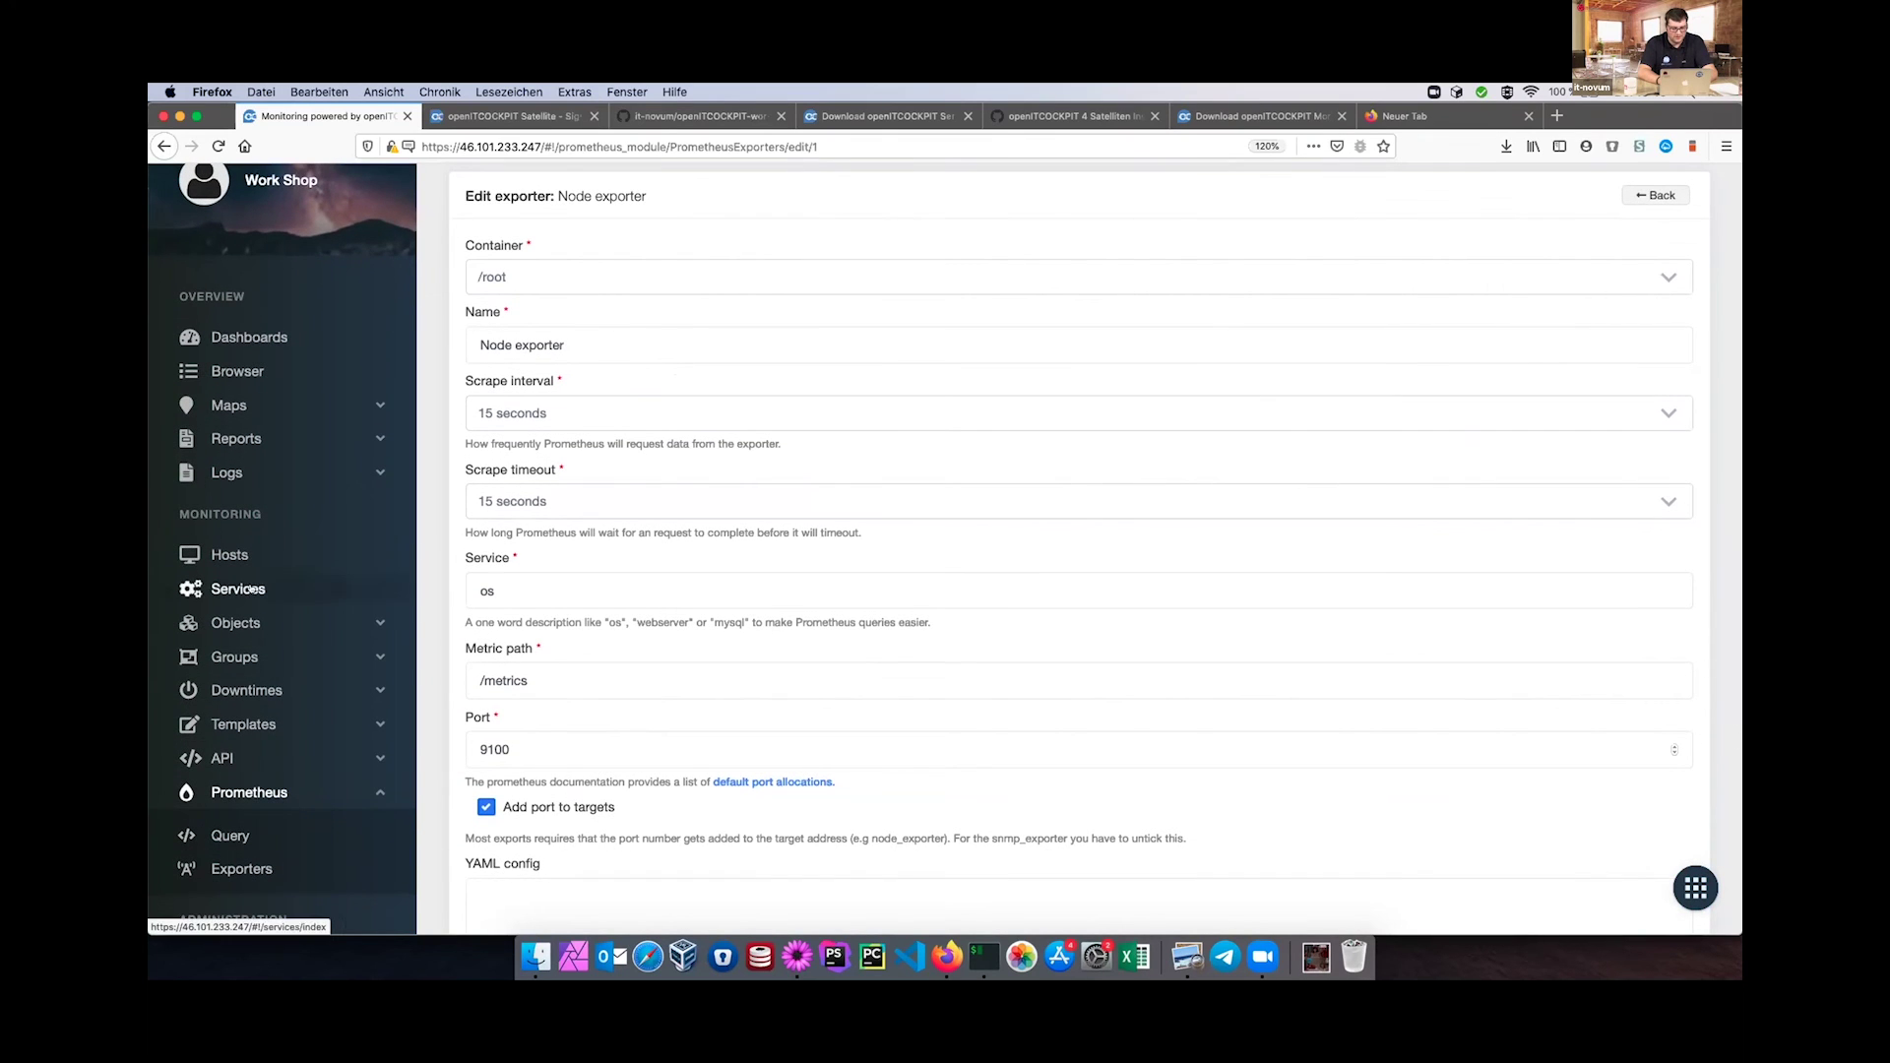
# Assign the Node exporter (15s) to the default host as its Prometheus exporter and save the host.
pyautogui.click(232, 555)
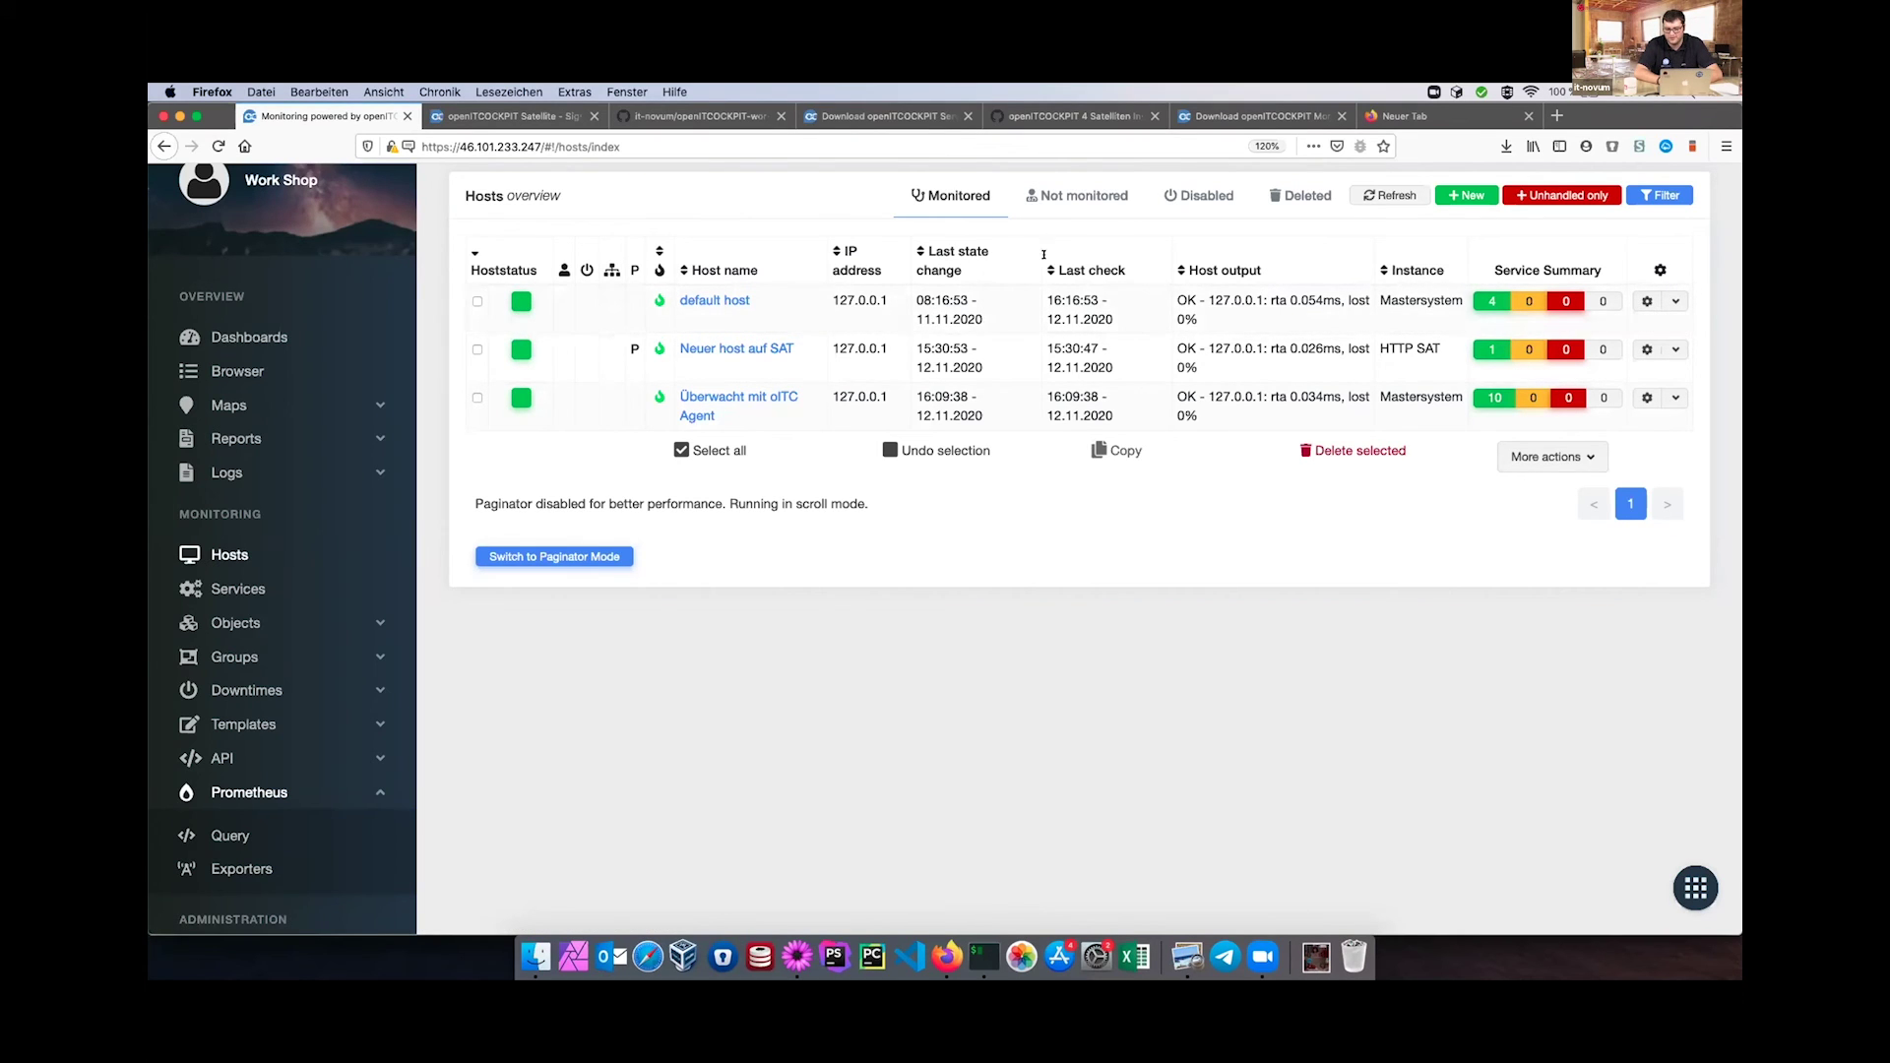
pyautogui.click(1646, 301)
pyautogui.scroll(-1, 962, 374)
pyautogui.scroll(-15, 962, 374)
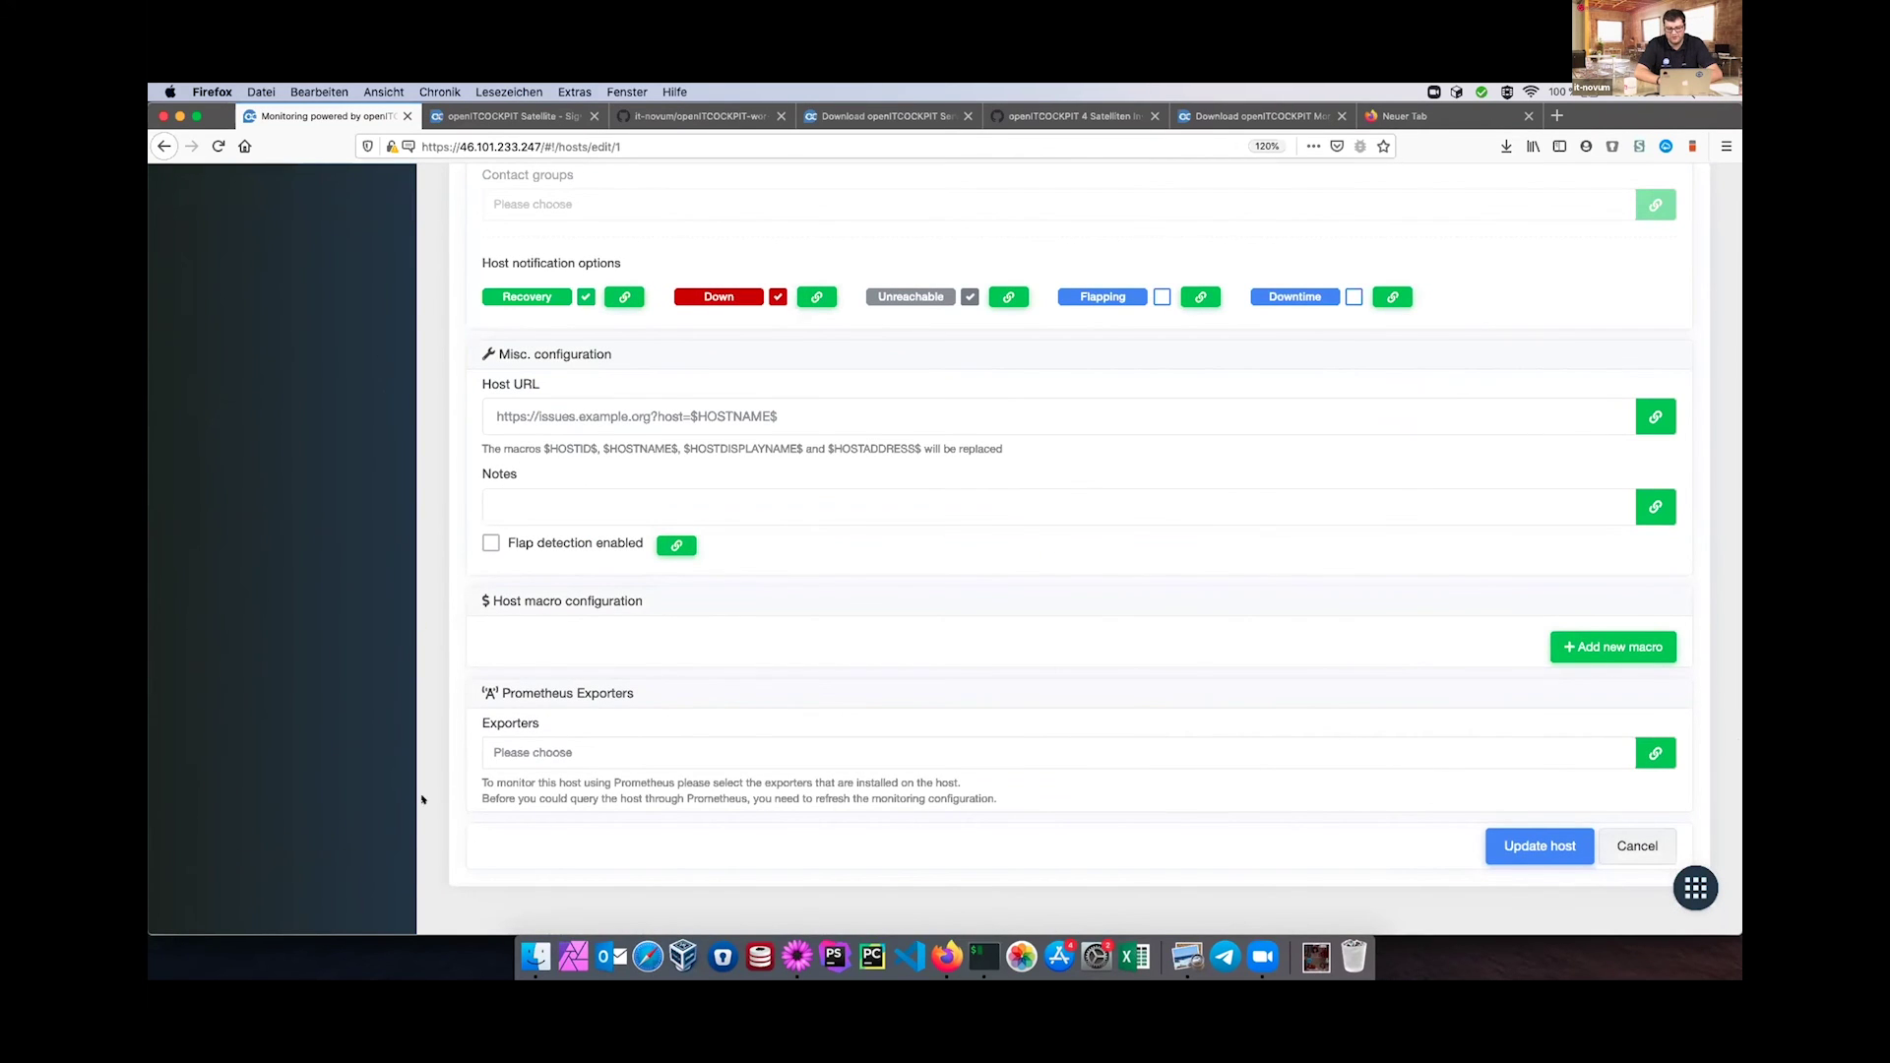
pyautogui.click(578, 738)
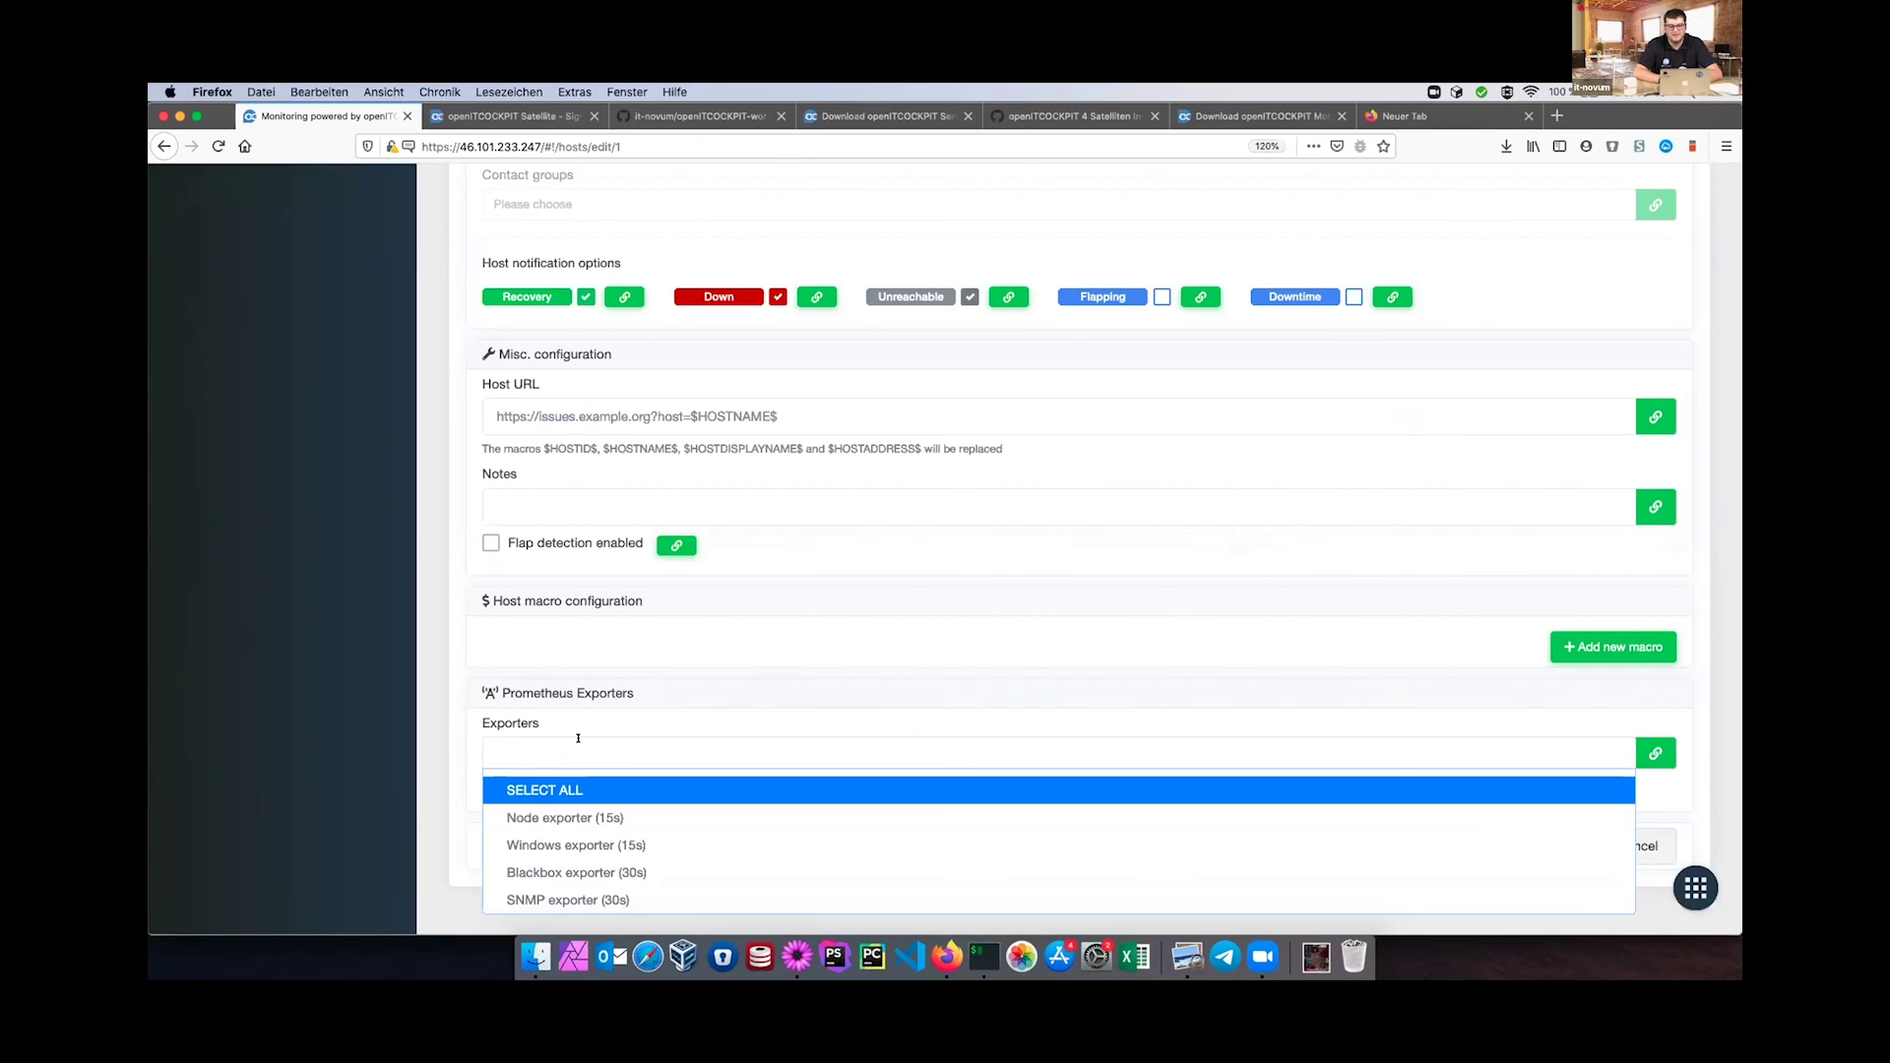
pyautogui.click(718, 822)
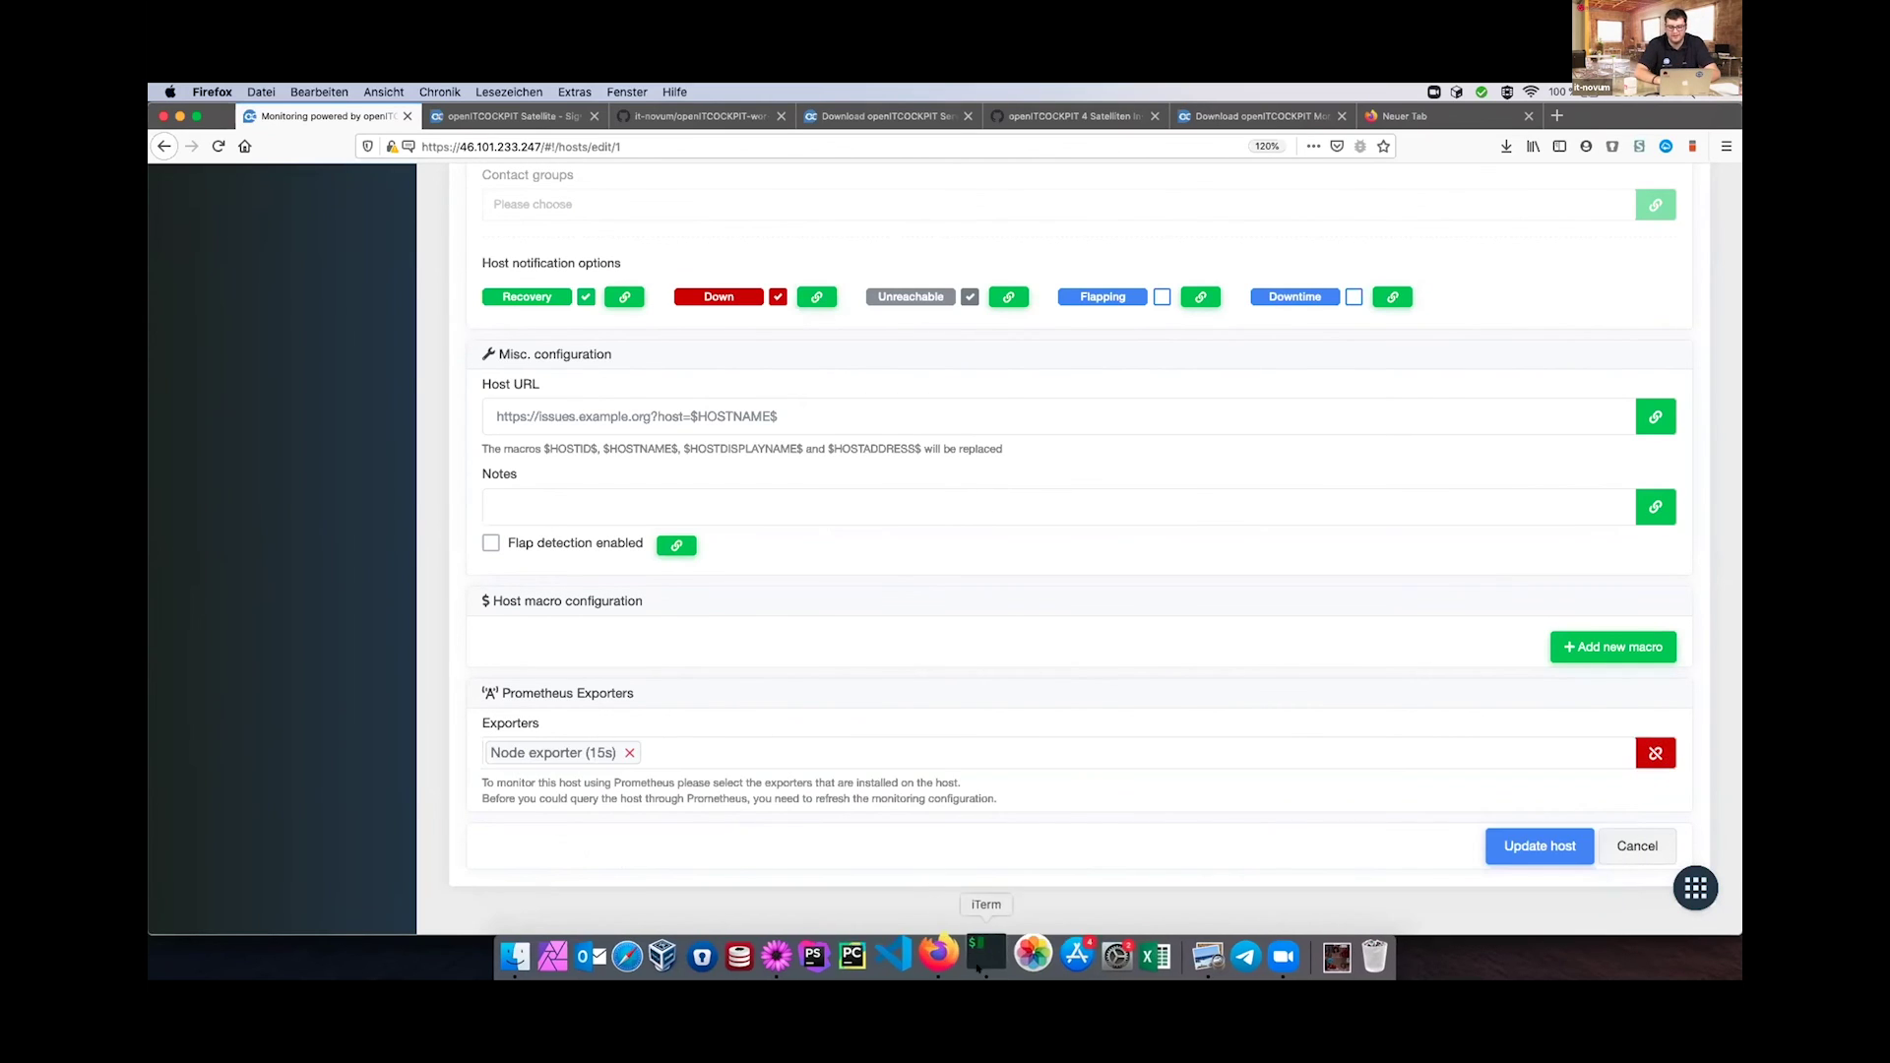
pyautogui.moveTo(980, 953)
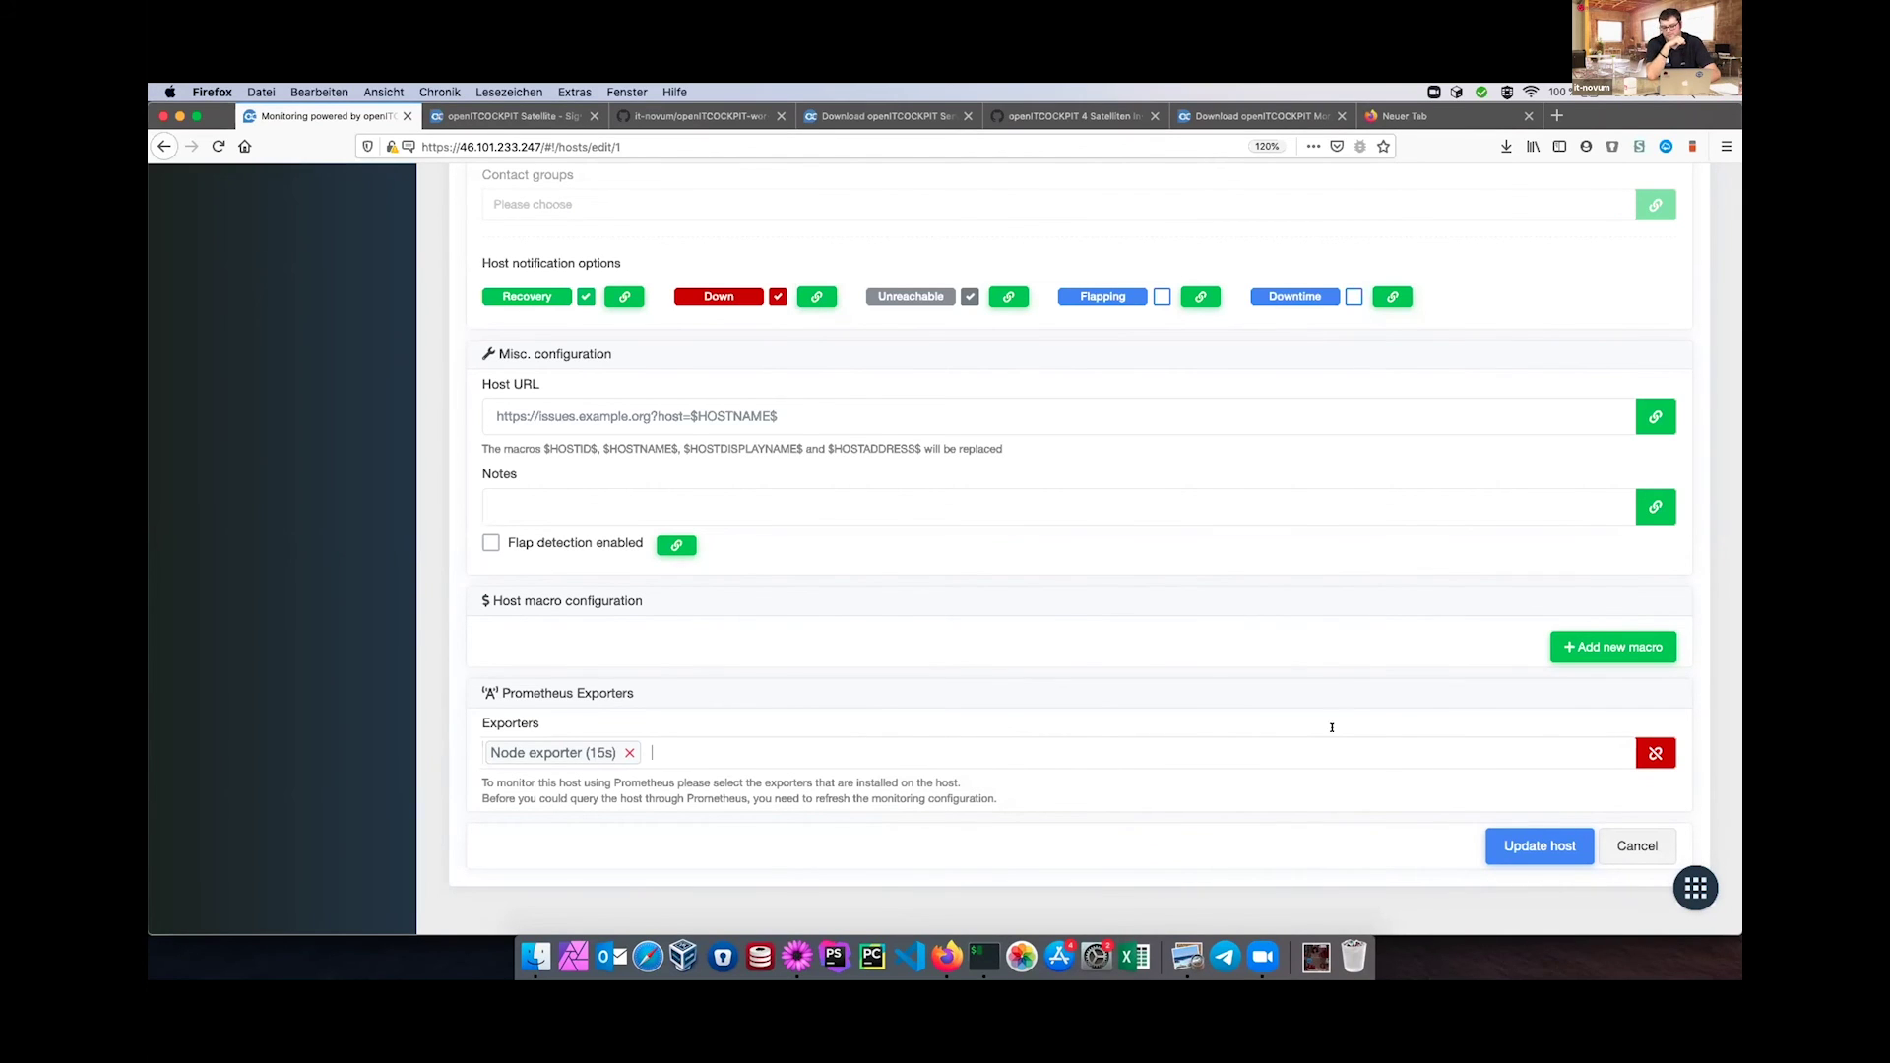
pyautogui.click(1529, 844)
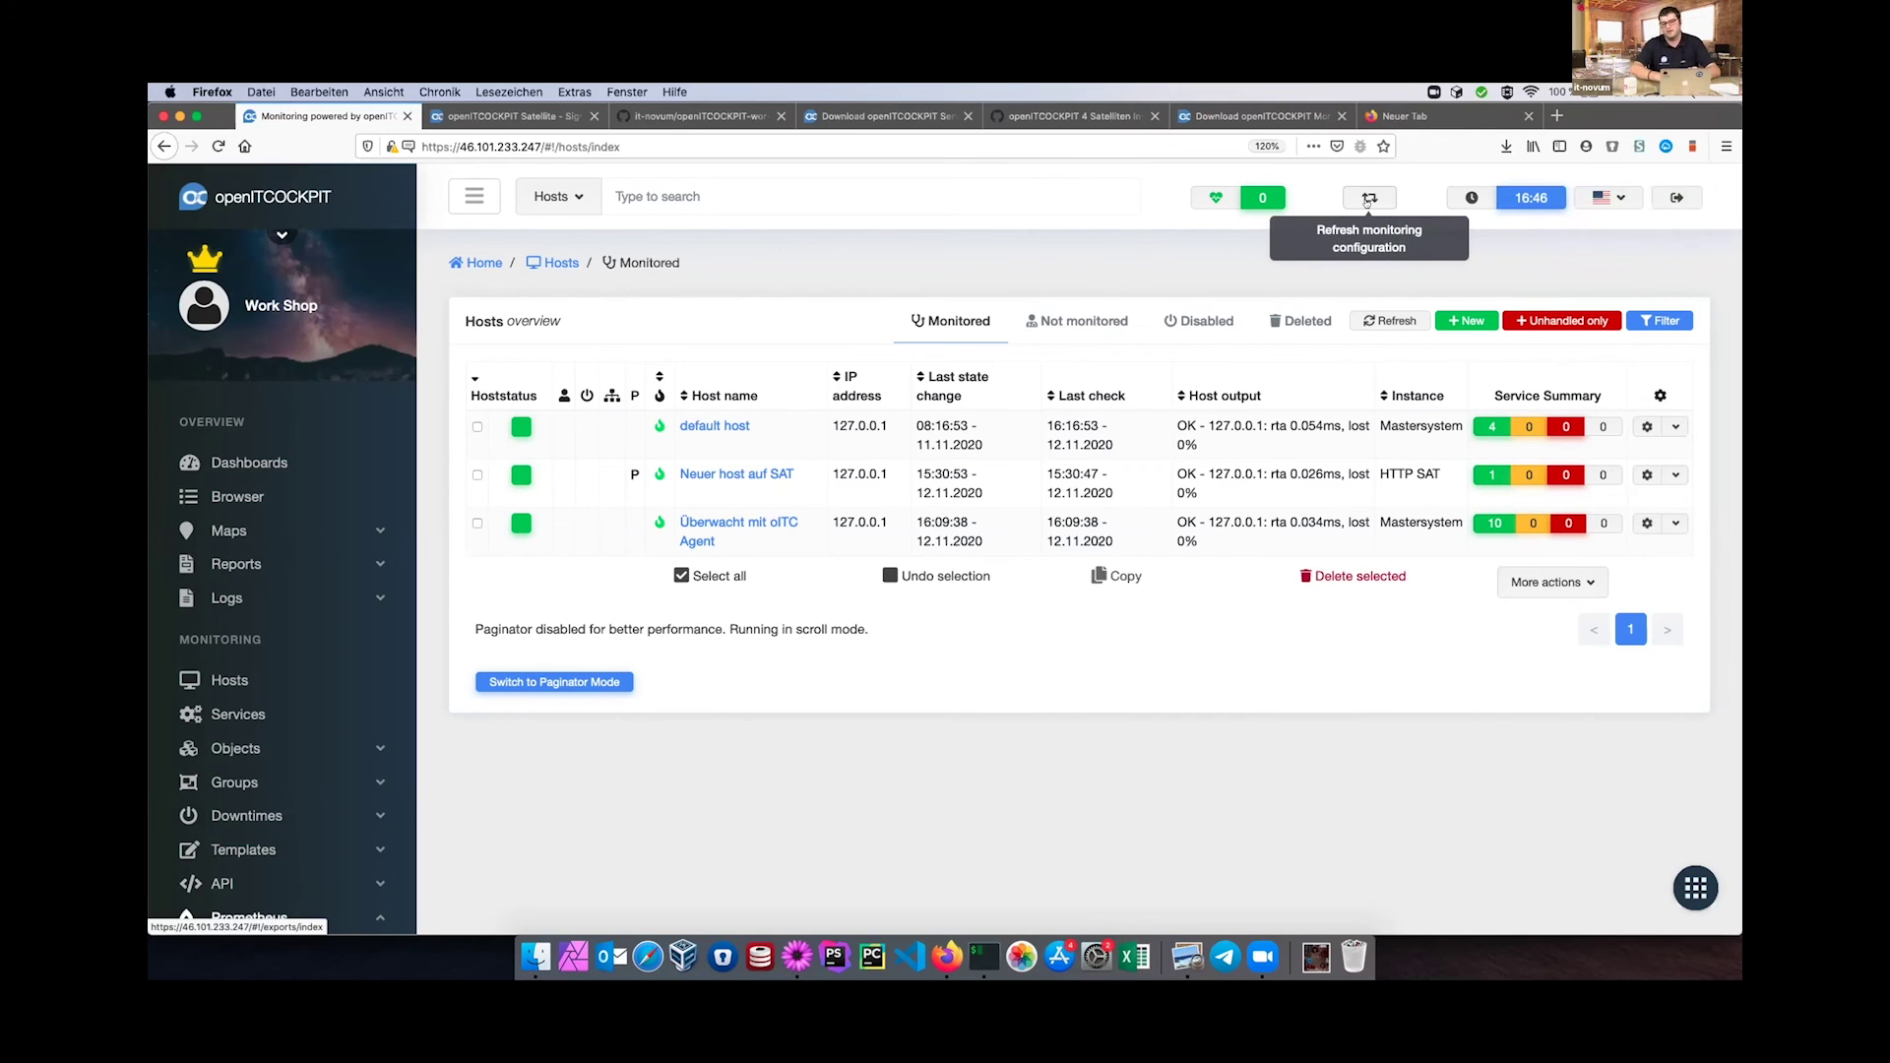
# Launch a refresh of the monitoring configuration and go to the end of its task log.
pyautogui.click(1366, 200)
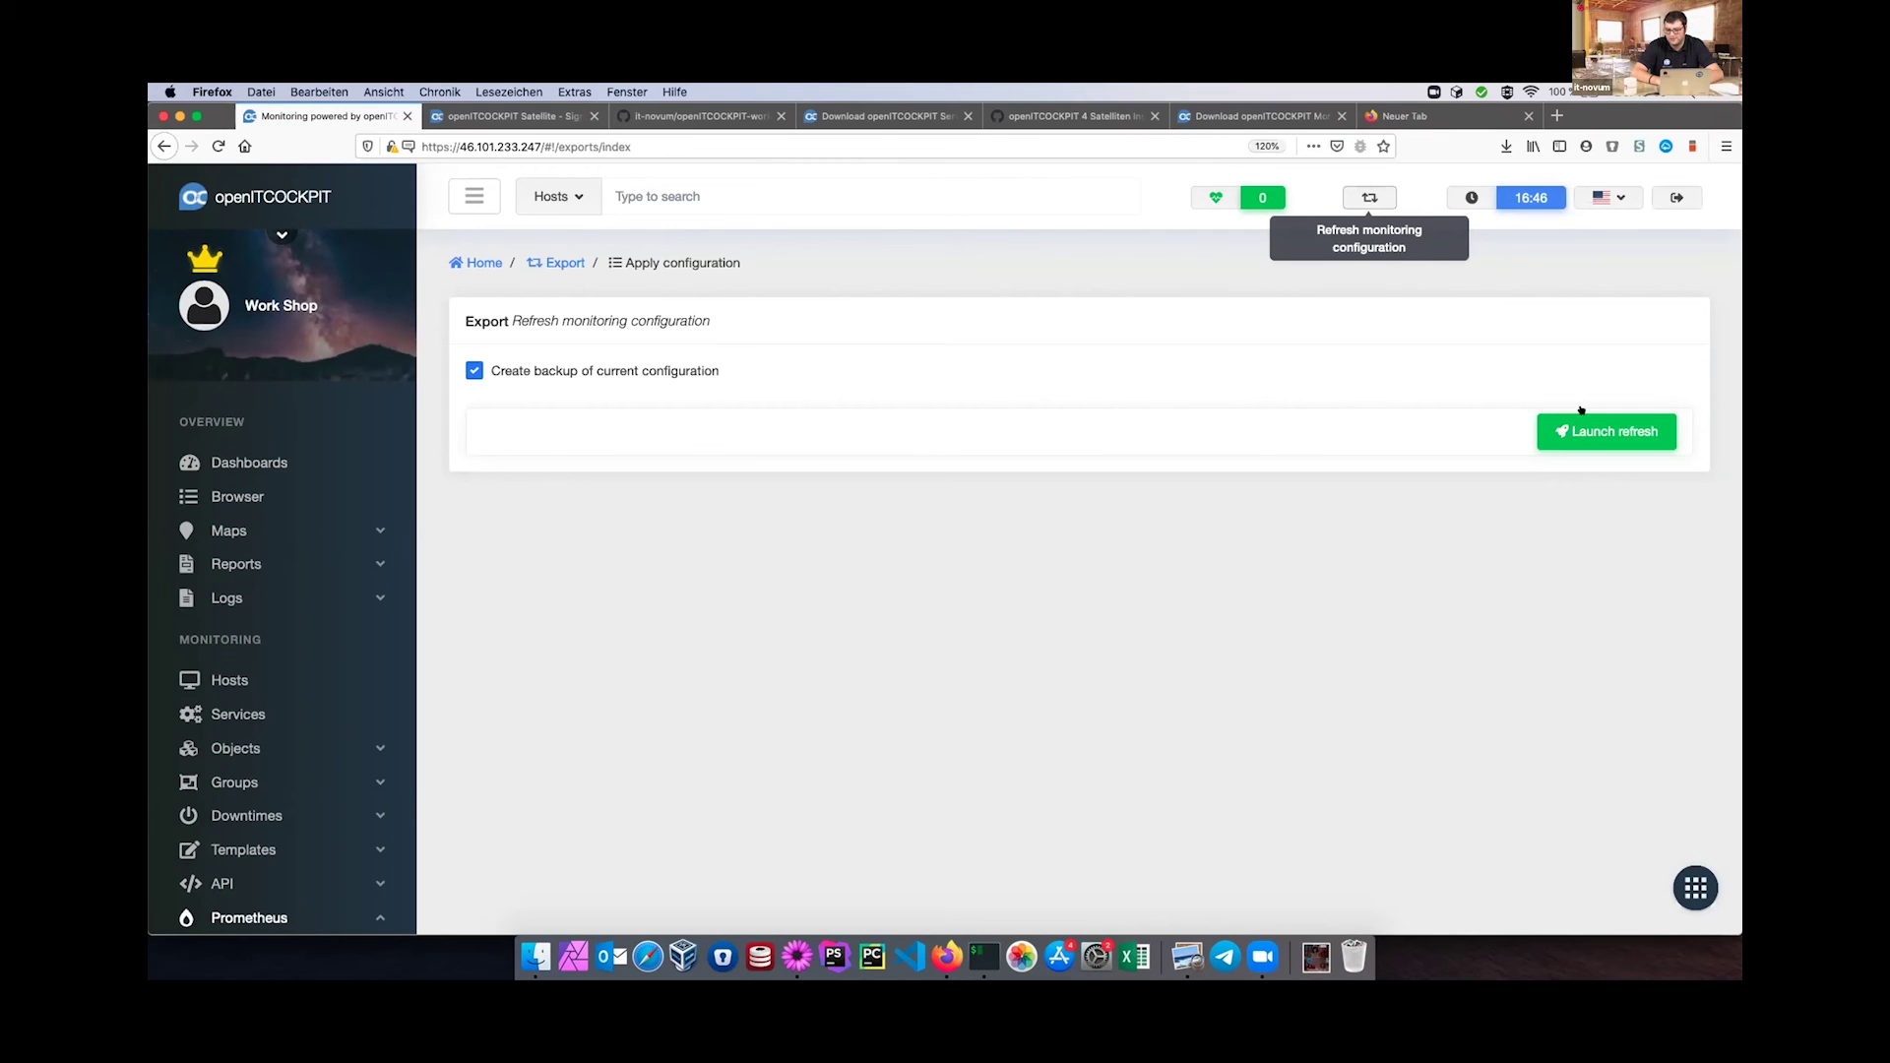
pyautogui.click(1592, 441)
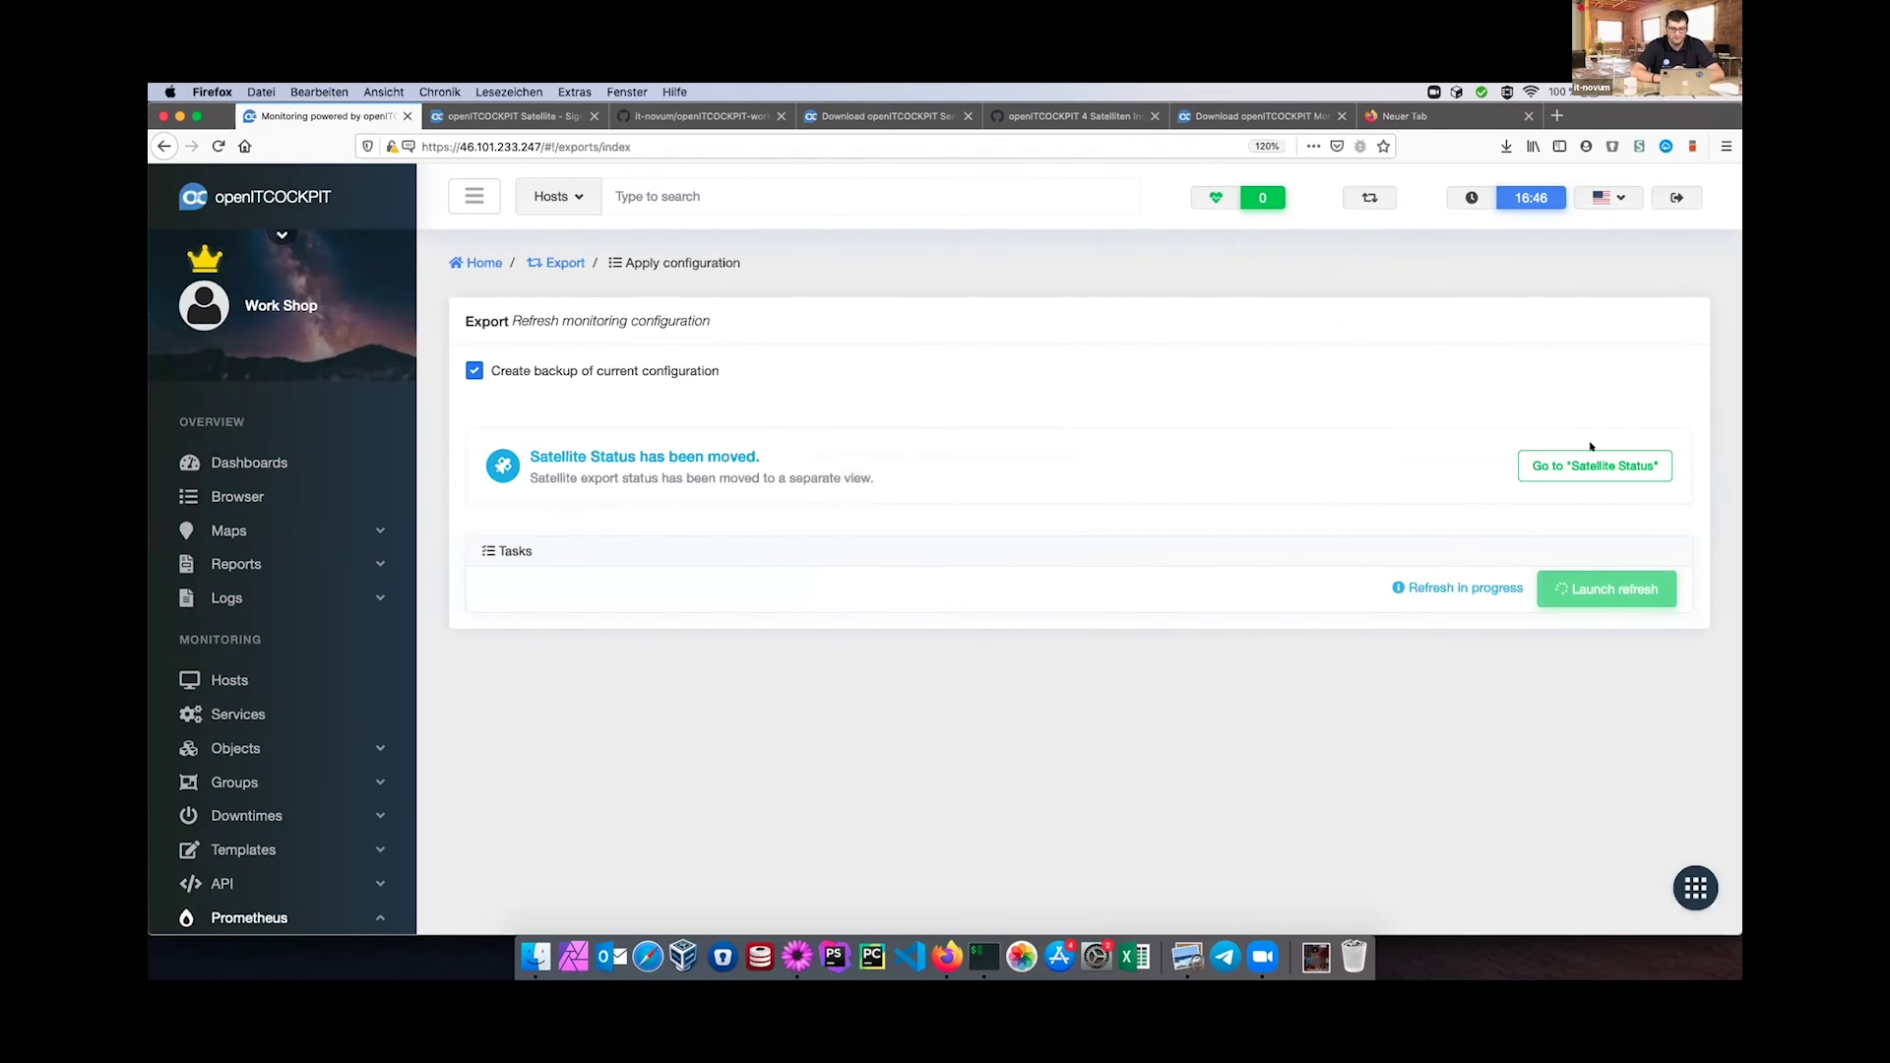
pyautogui.scroll(-5, 1111, 426)
pyautogui.scroll(-4, 1113, 426)
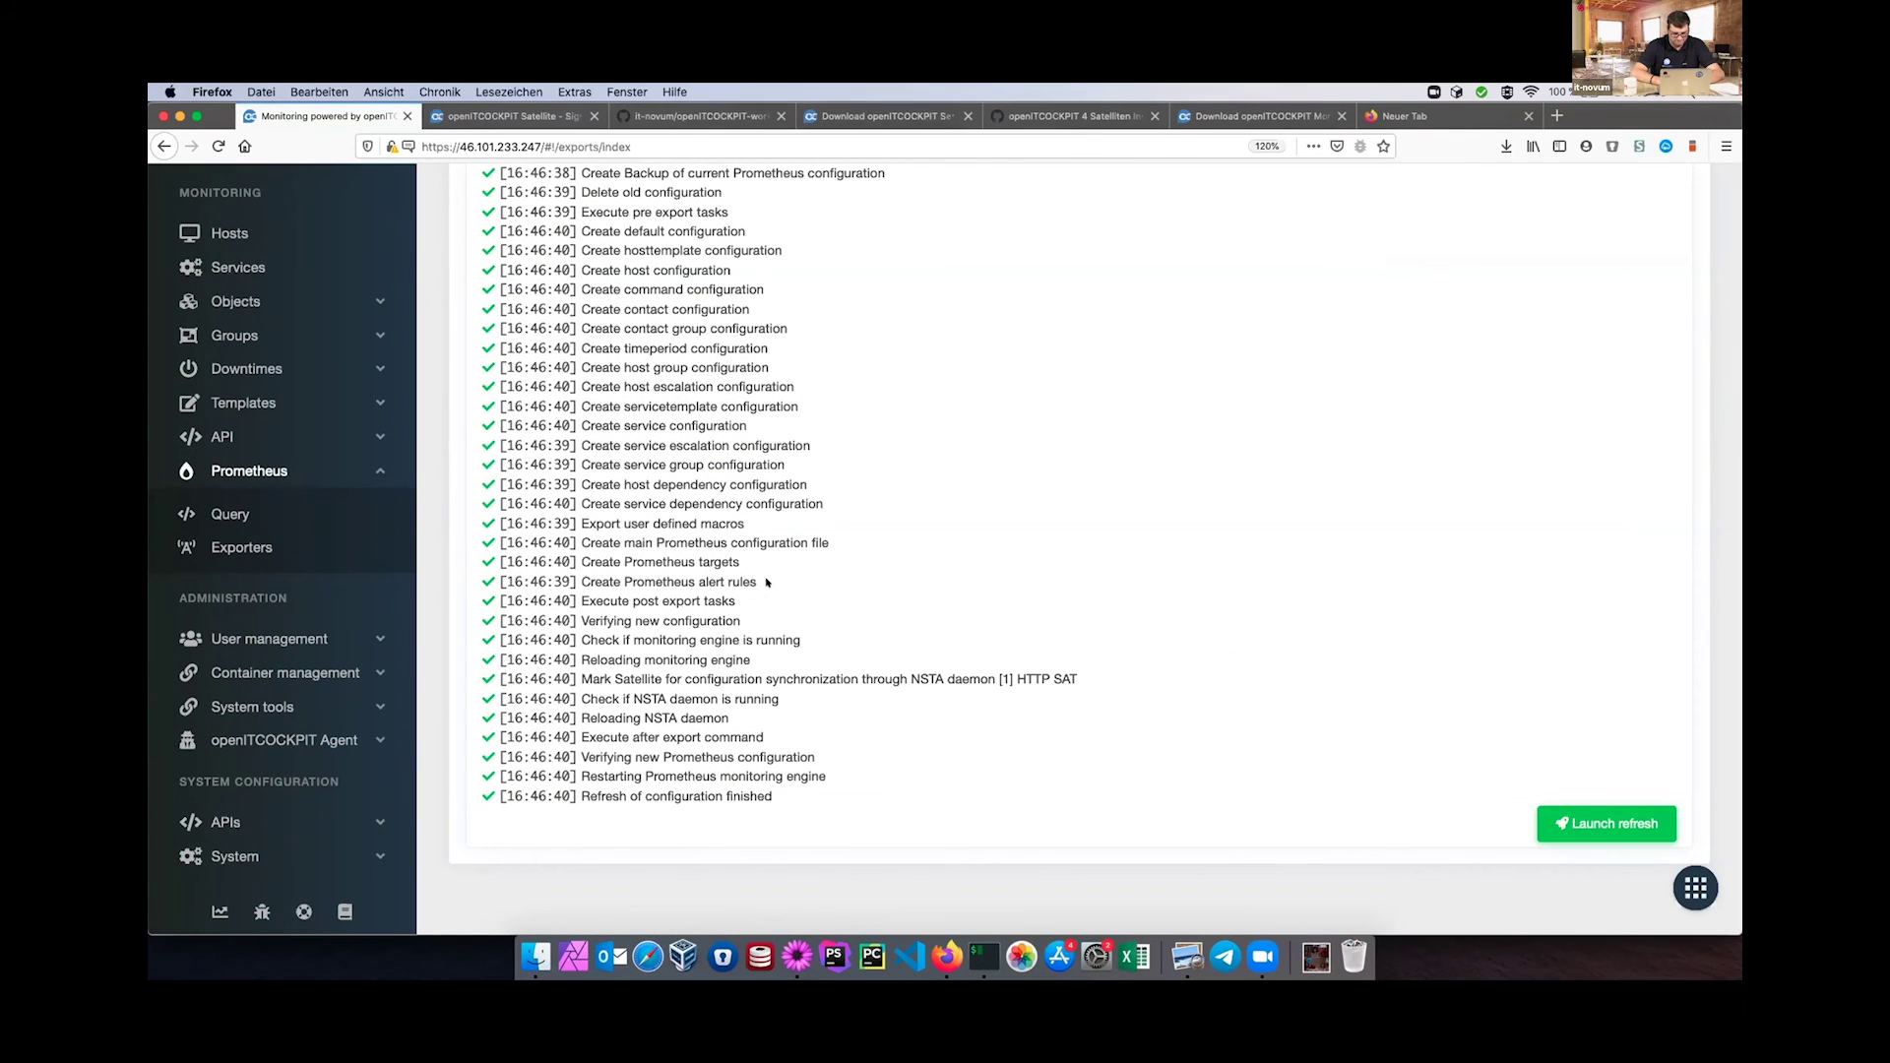
# Examine the Prometheus entries in the refresh task log, from creating targets and alert rules to verifying the configuration and restarting the engine.
pyautogui.moveTo(582, 561)
pyautogui.mouseDown()
pyautogui.moveTo(736, 557)
pyautogui.moveTo(582, 573)
pyautogui.mouseUp()
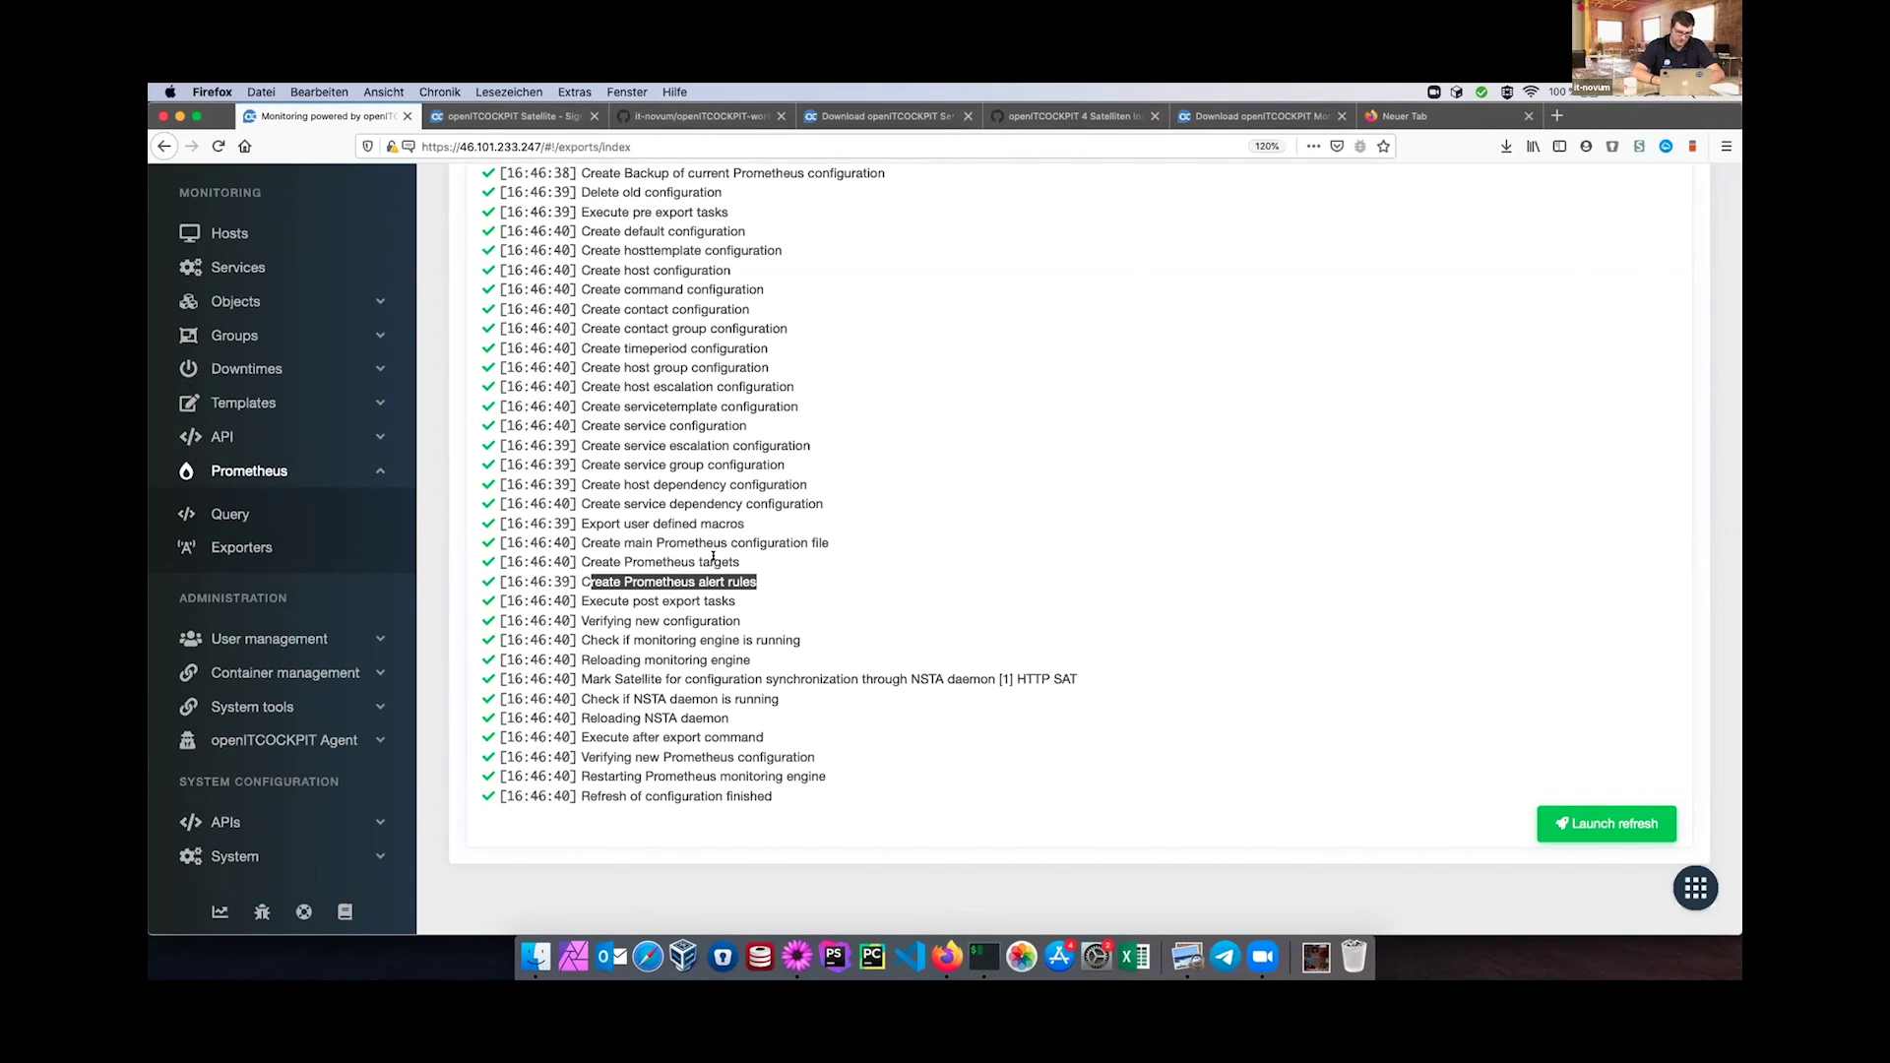
pyautogui.click(765, 555)
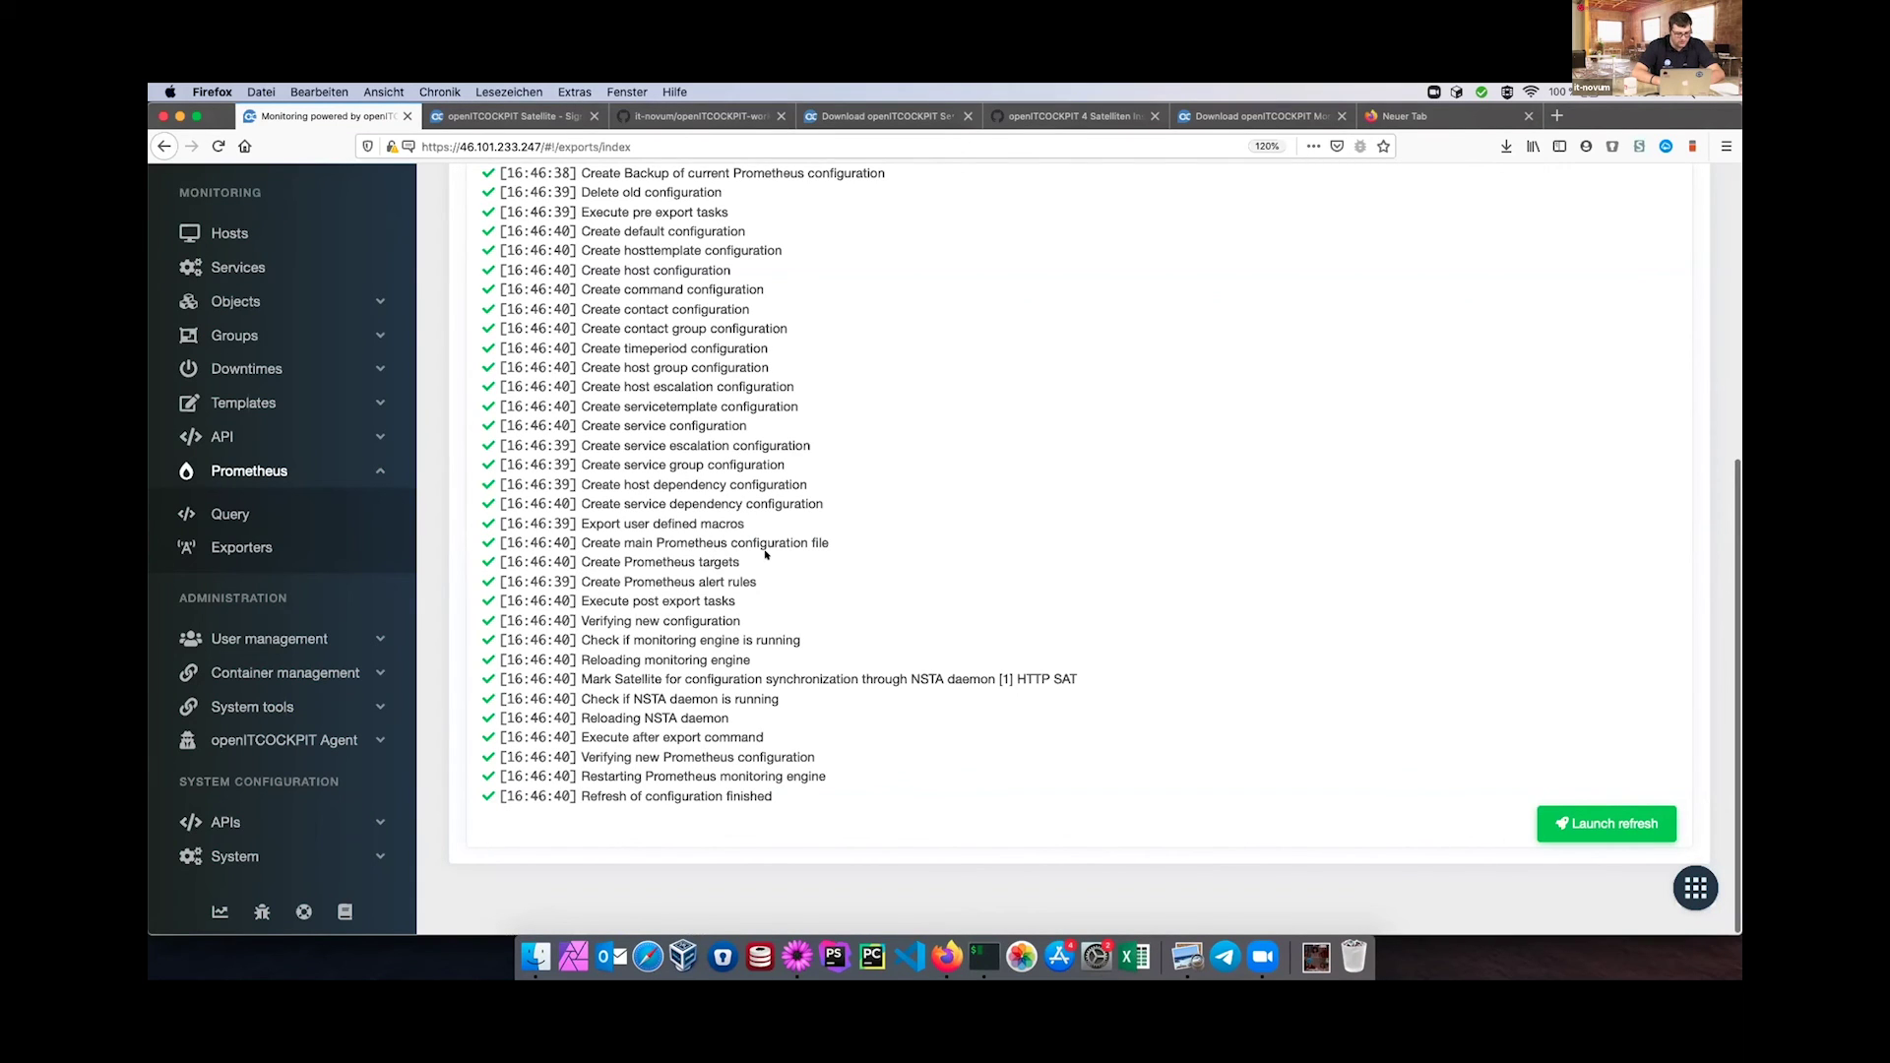
pyautogui.tripleClick(702, 754)
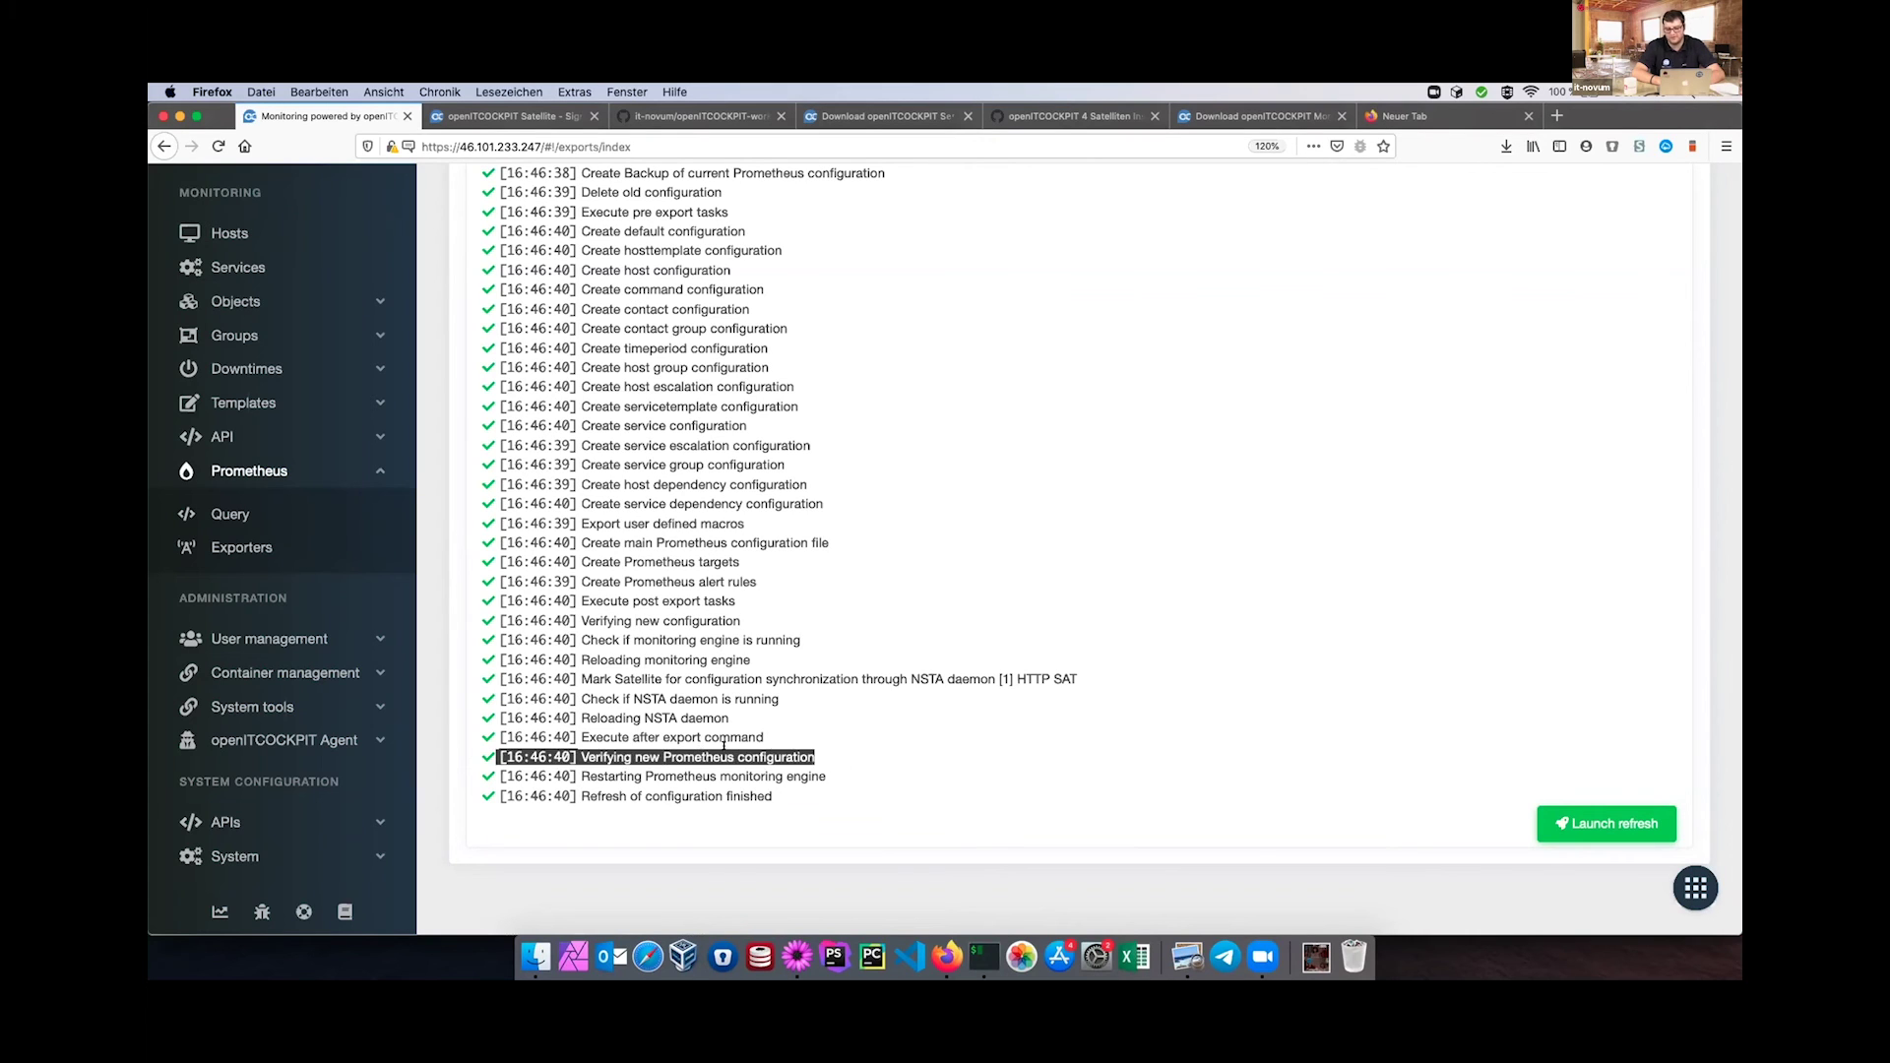
pyautogui.click(806, 742)
pyautogui.tripleClick(817, 773)
pyautogui.click(856, 773)
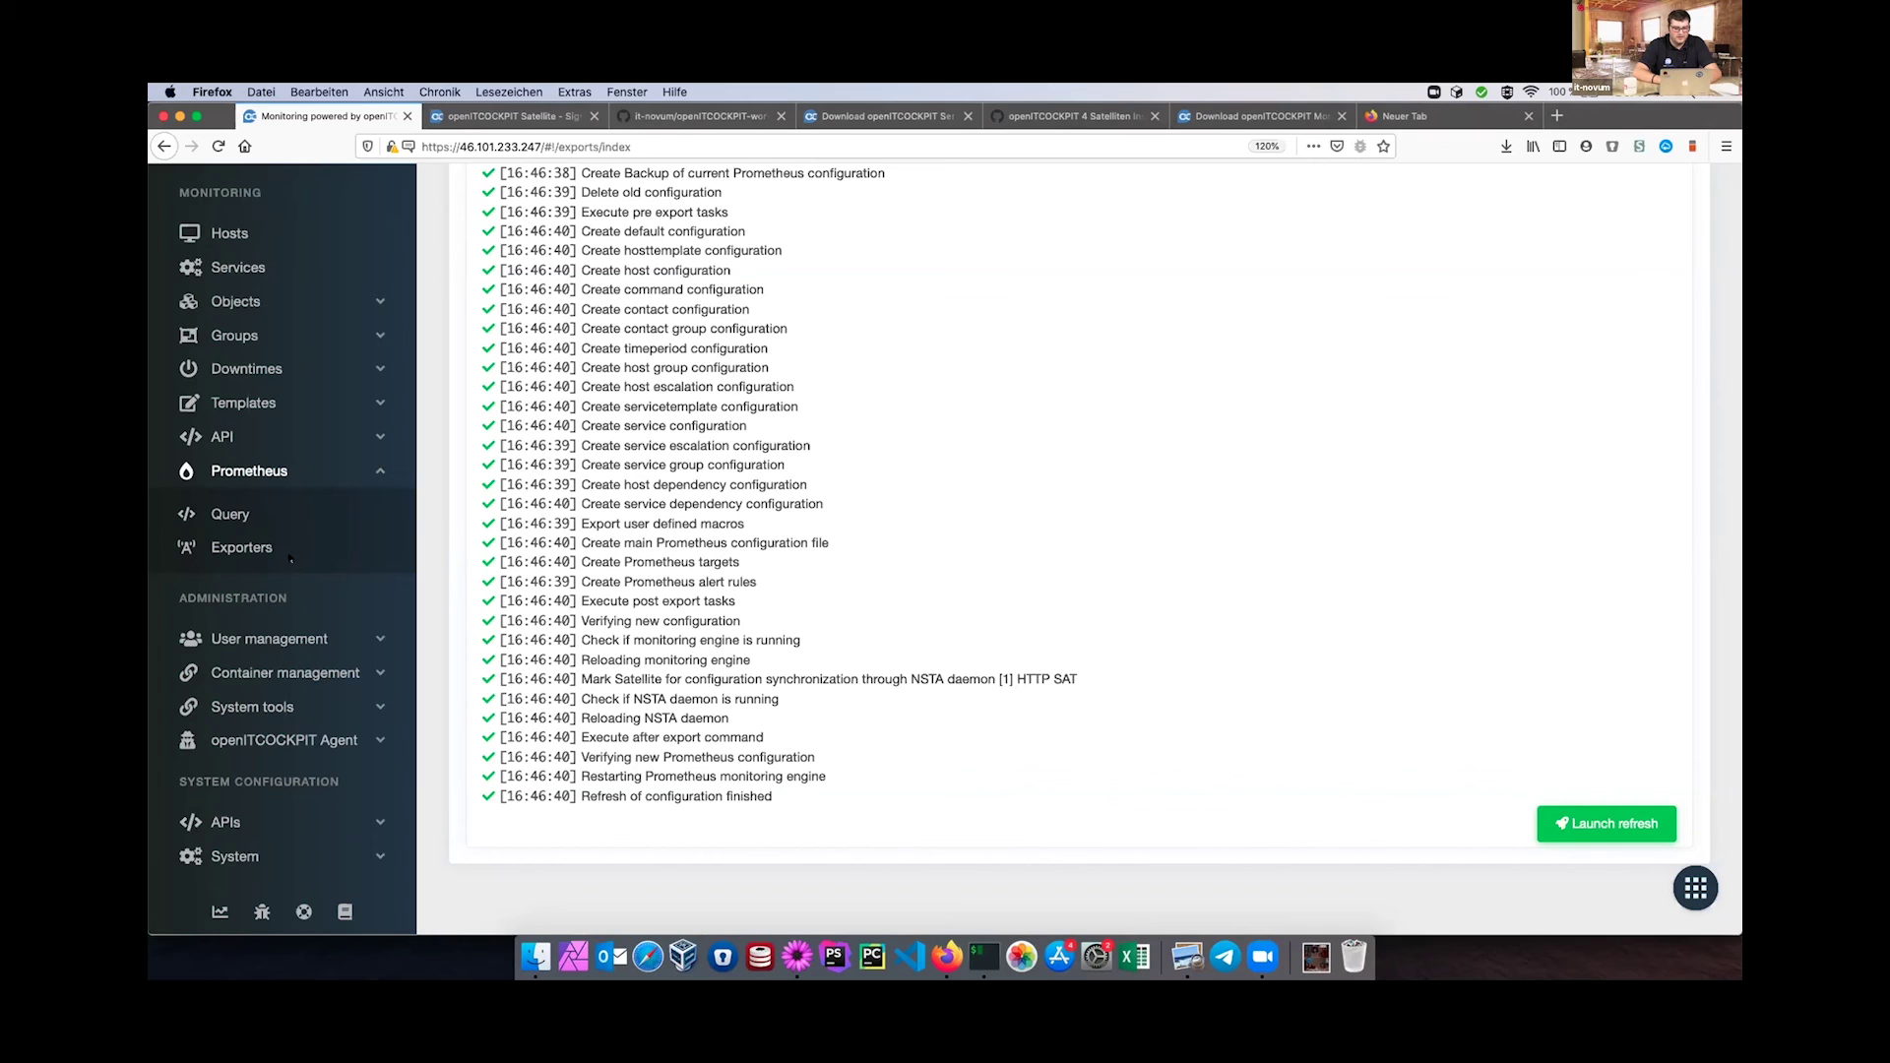
# Open the Prometheus query overview and list the metrics of the default host.
pyautogui.click(262, 516)
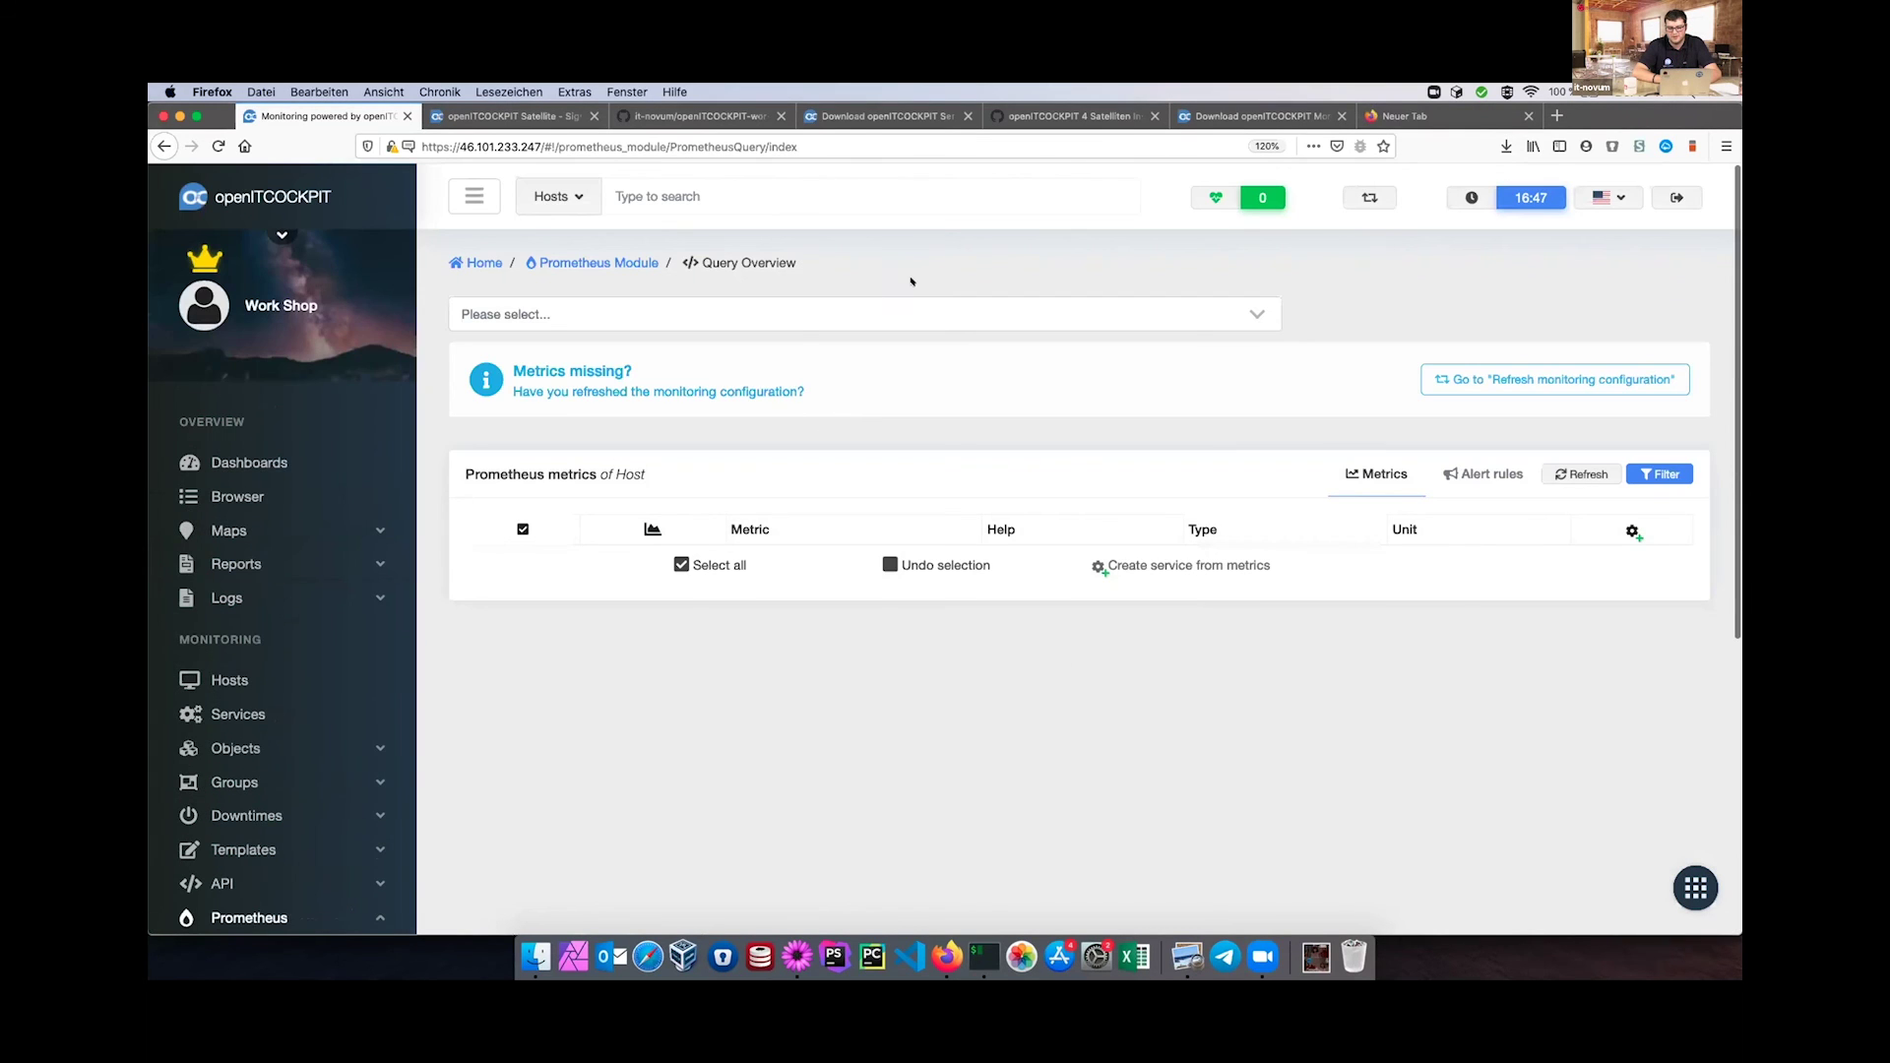
pyautogui.click(891, 311)
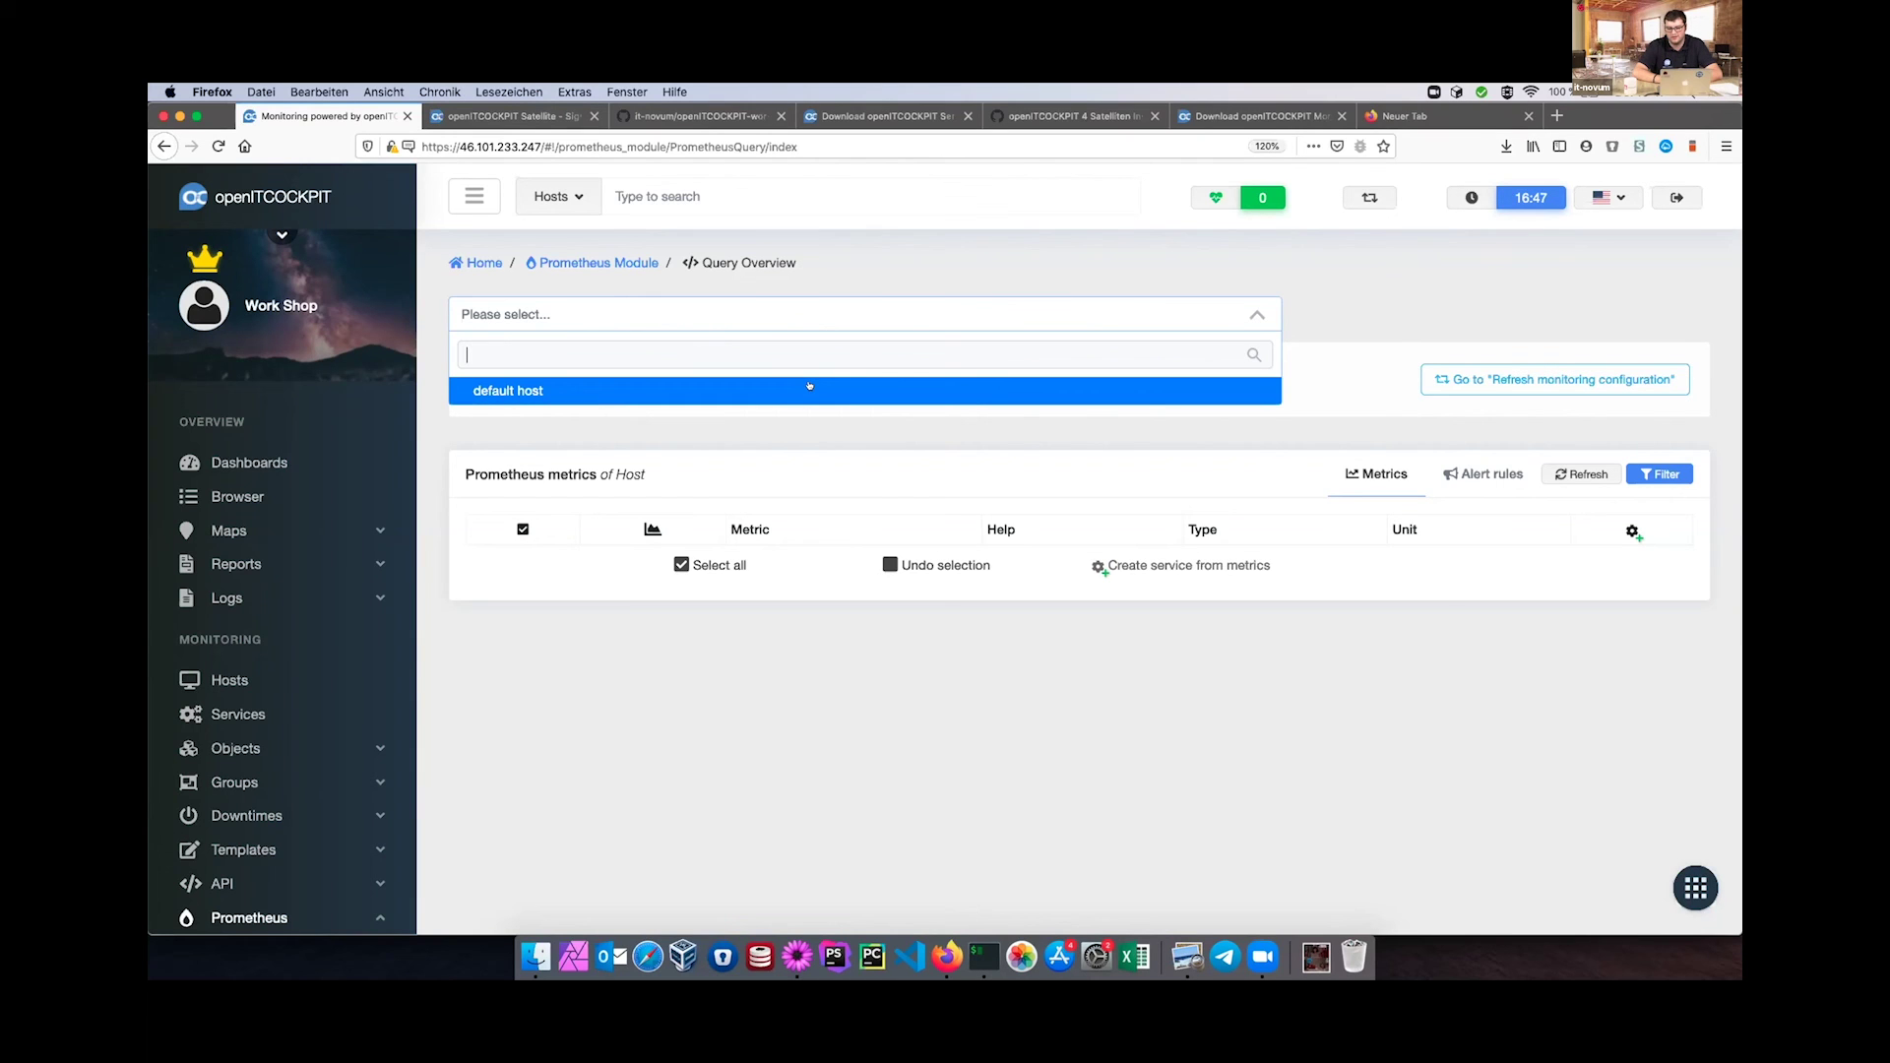
pyautogui.click(550, 387)
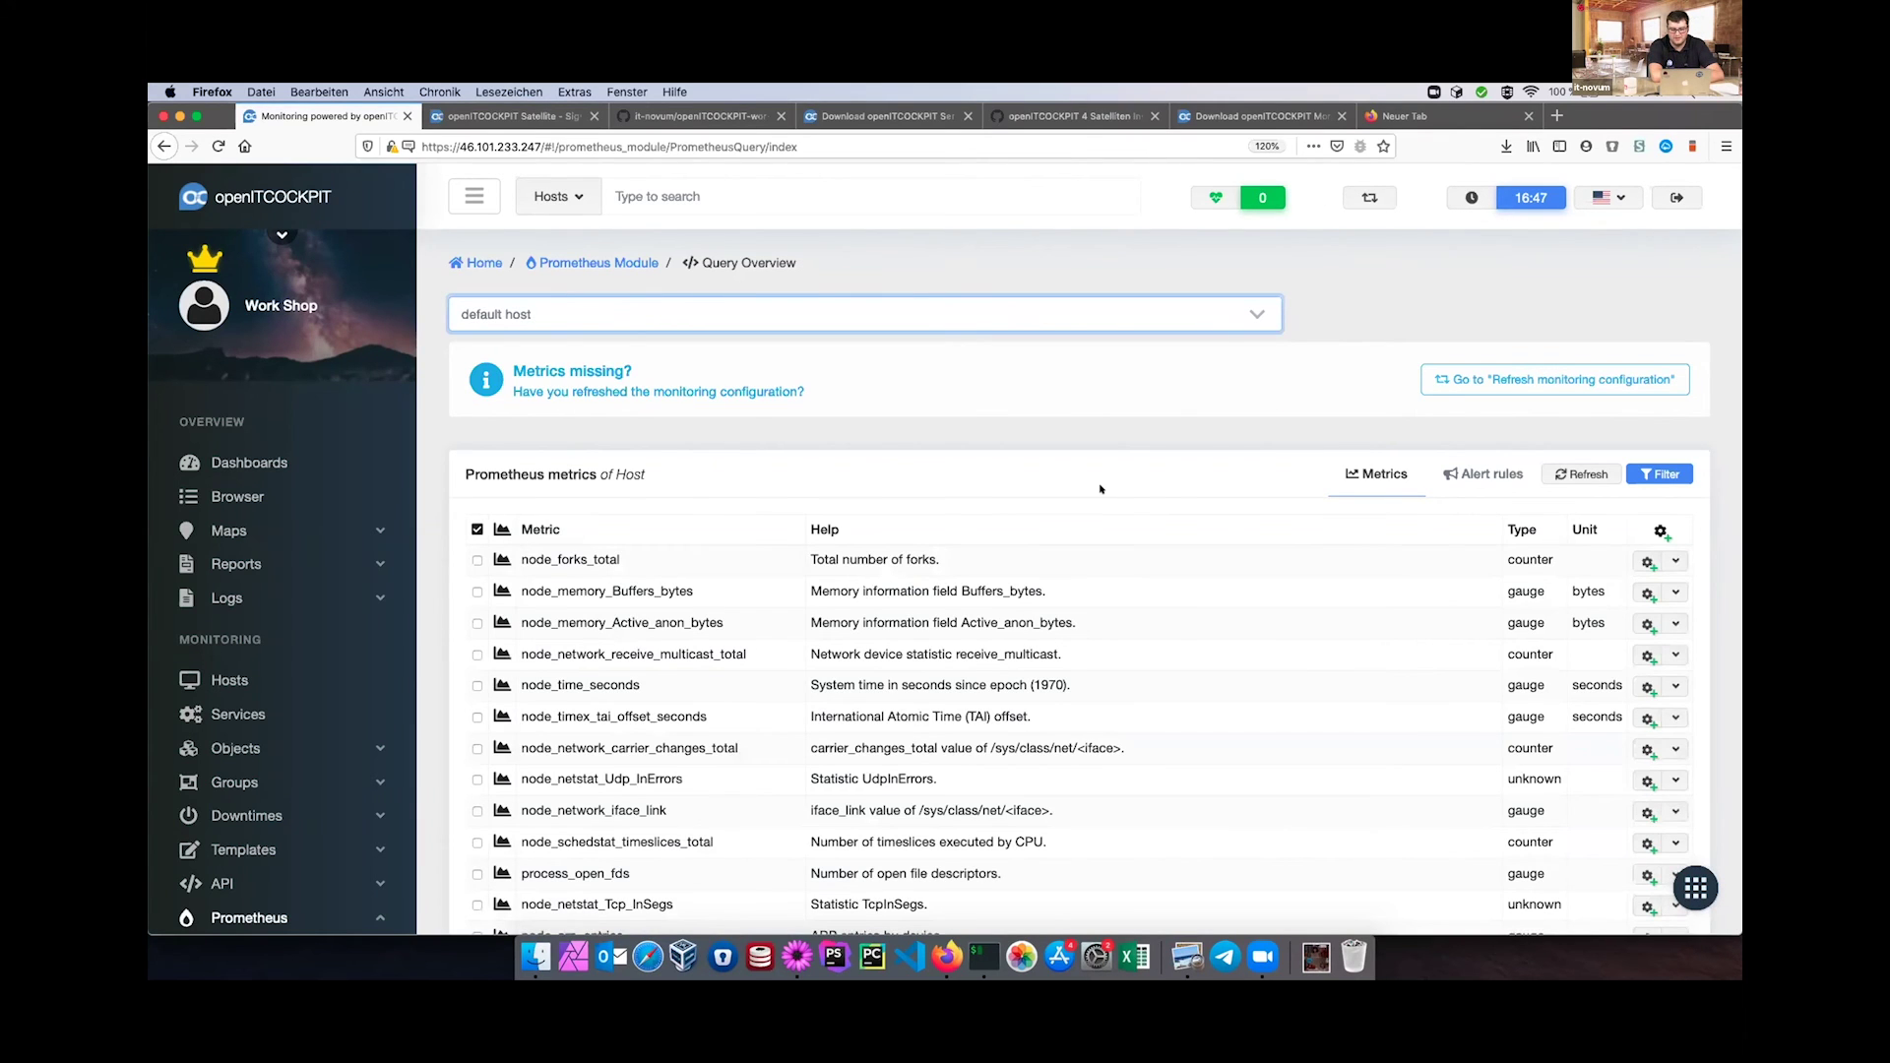
pyautogui.scroll(-1, 728, 543)
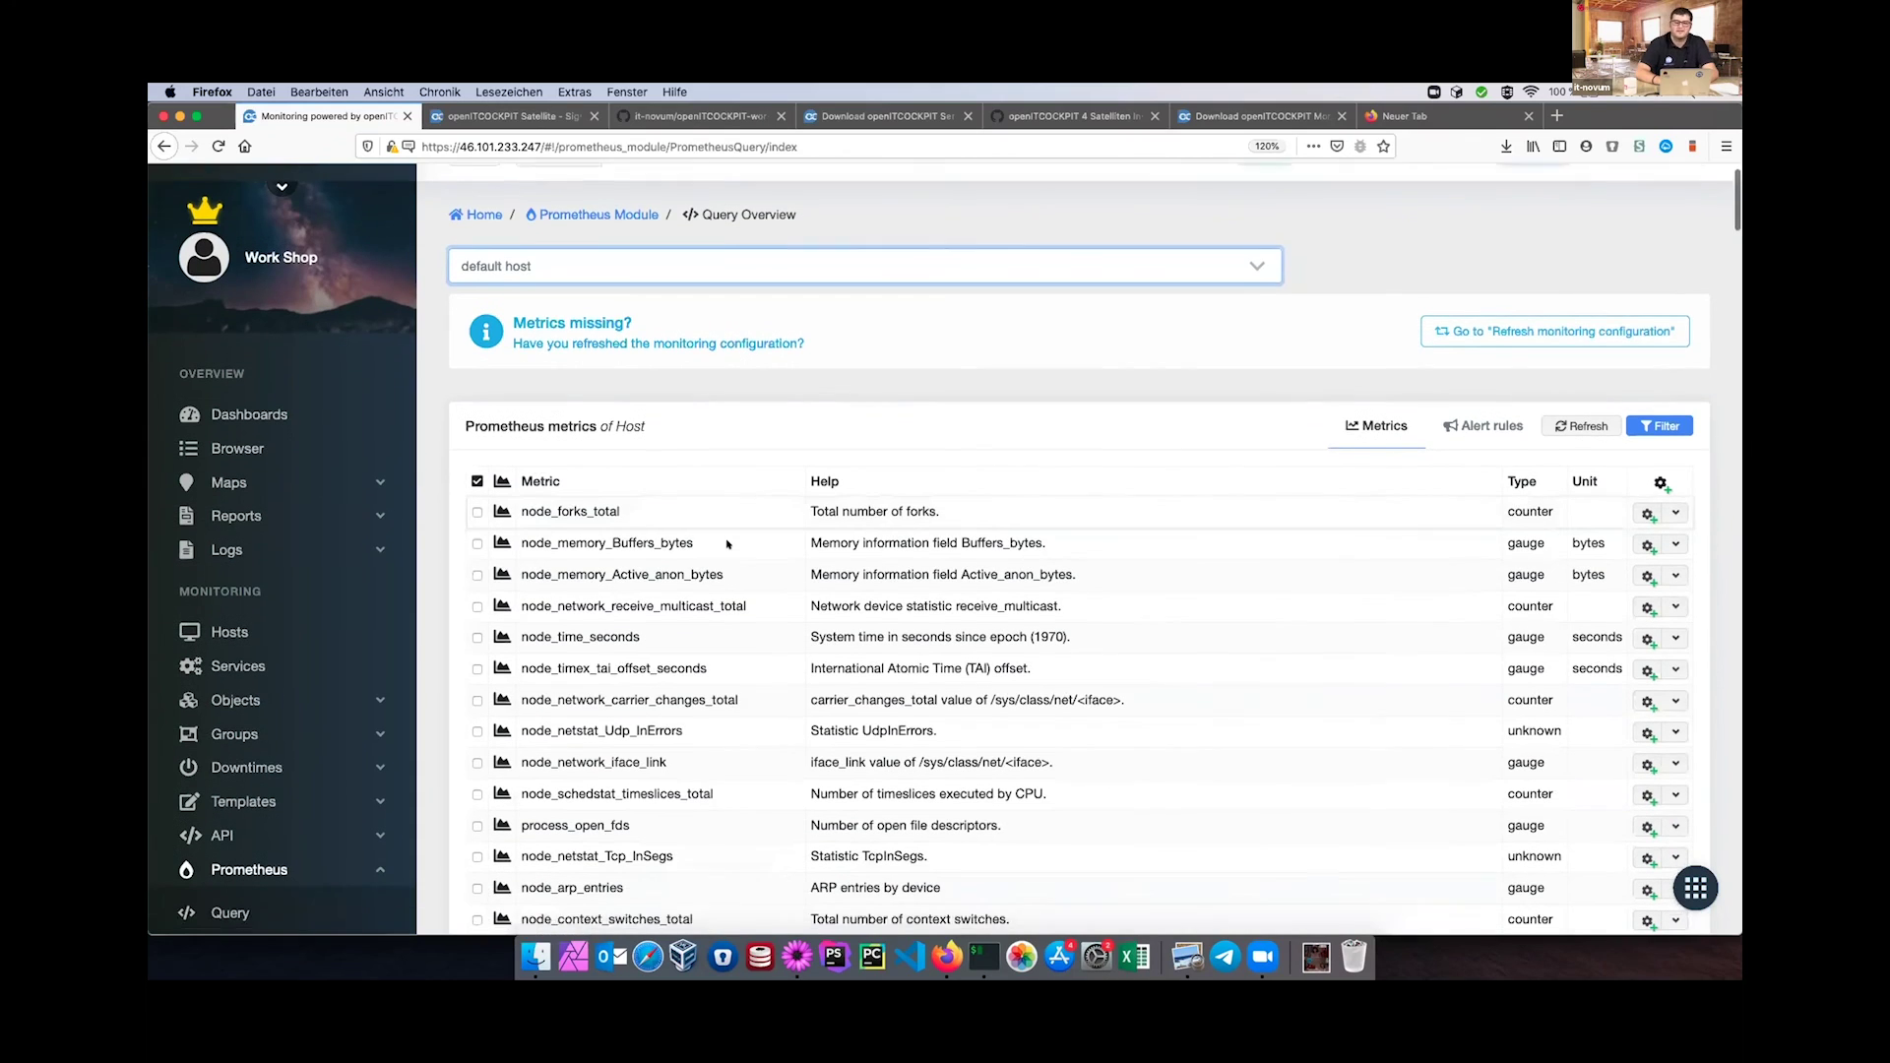
pyautogui.scroll(-1, 728, 543)
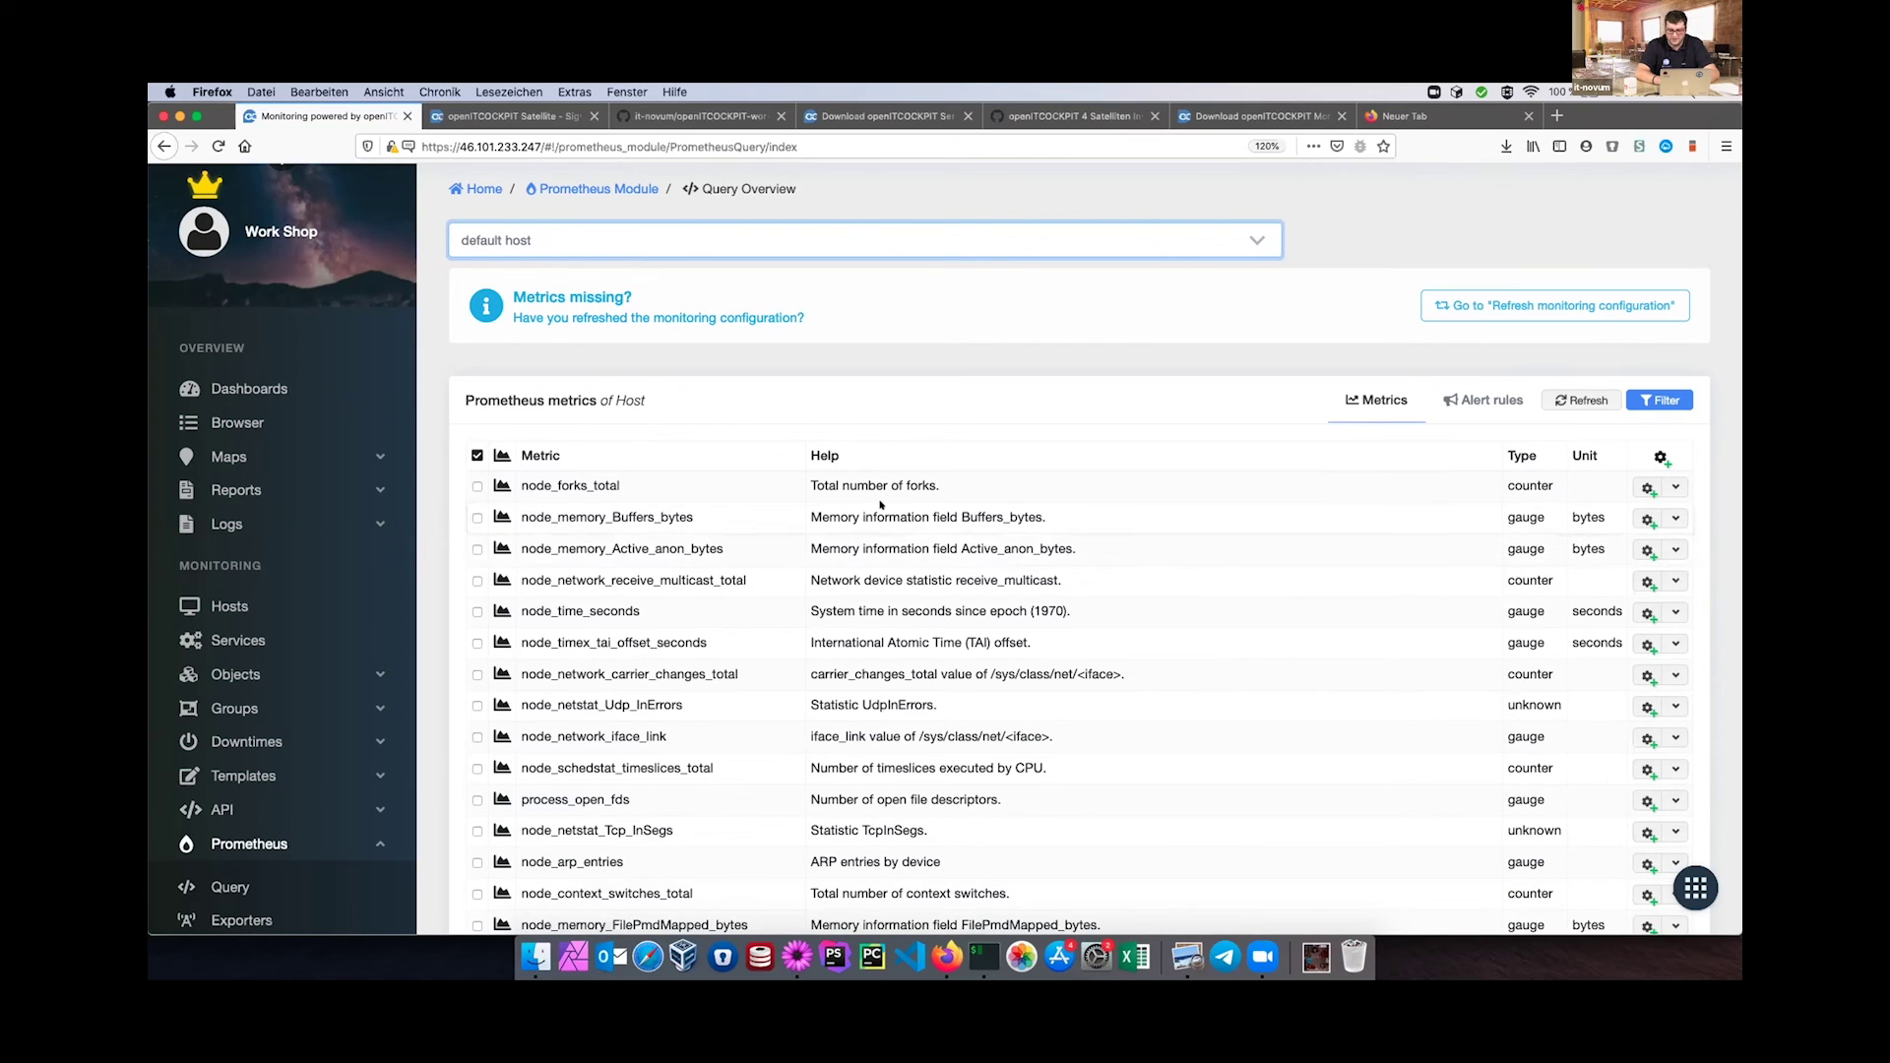
# Filter the default host's Prometheus metrics by the name "load".
pyautogui.click(1662, 402)
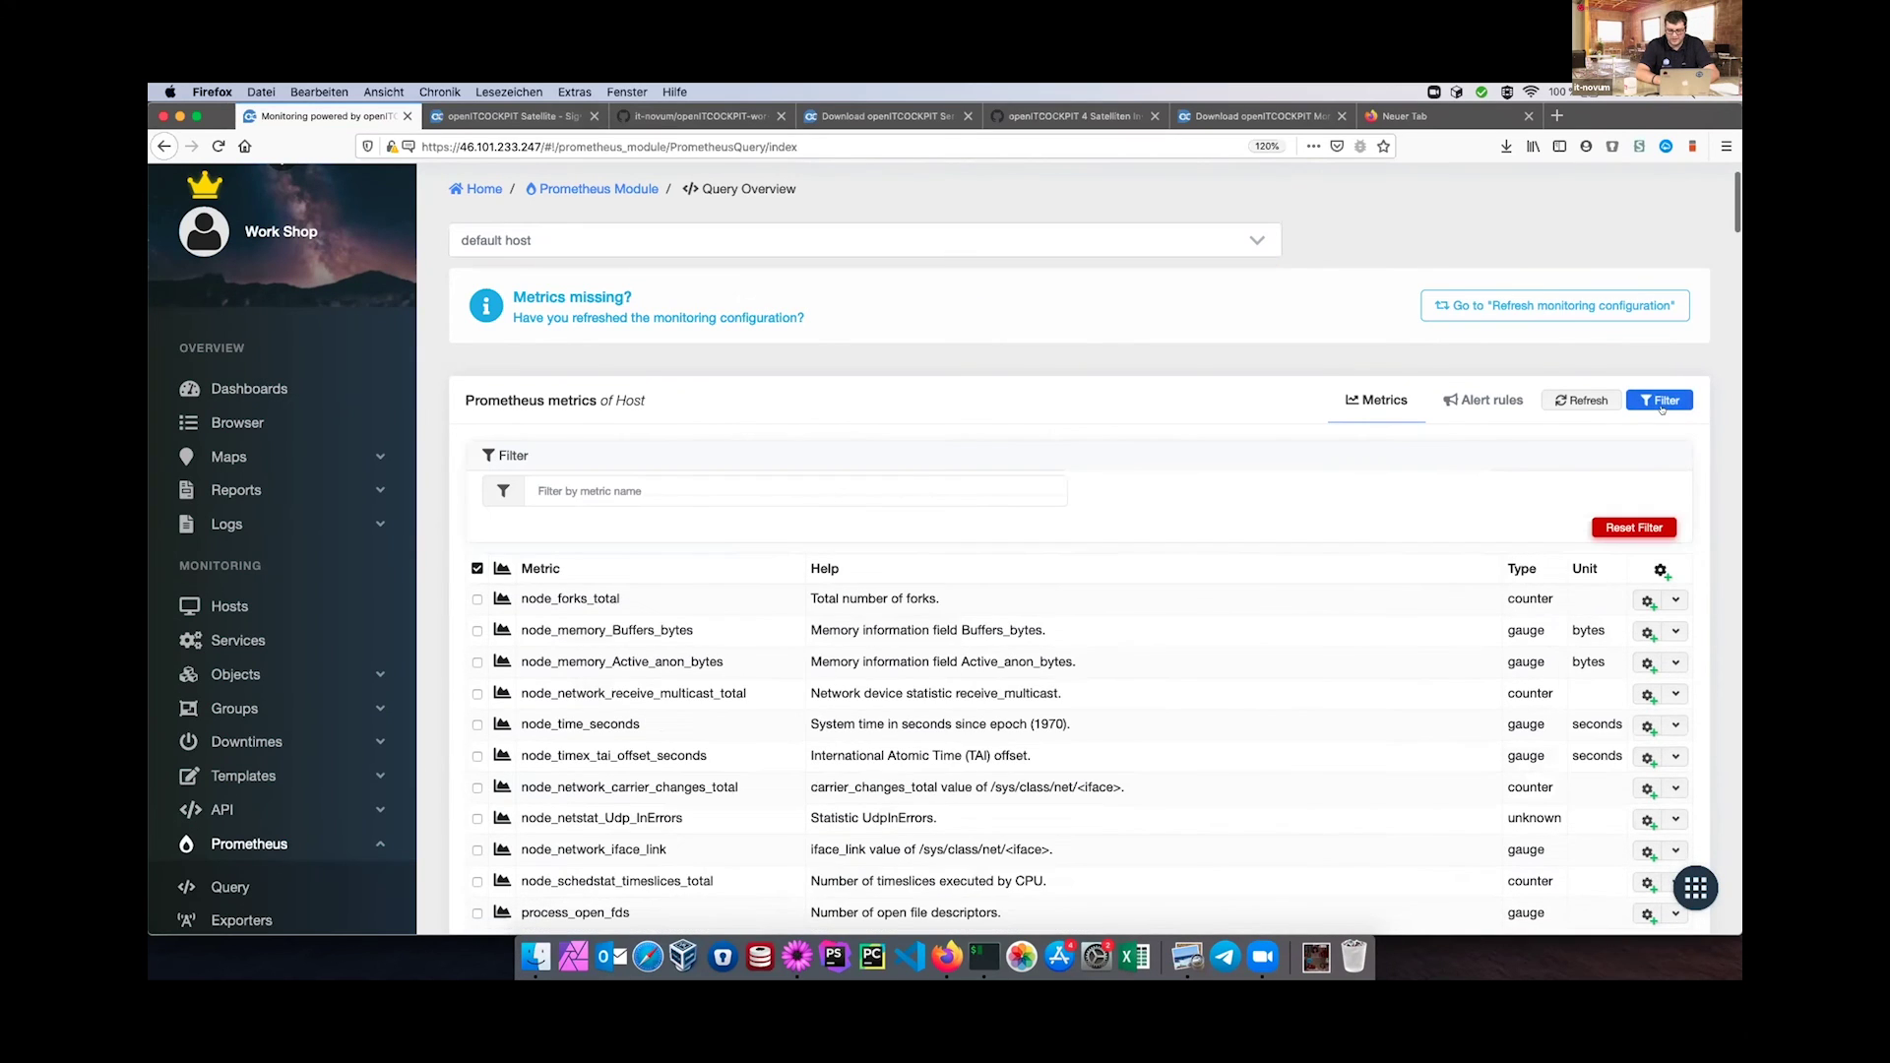
pyautogui.click(1018, 479)
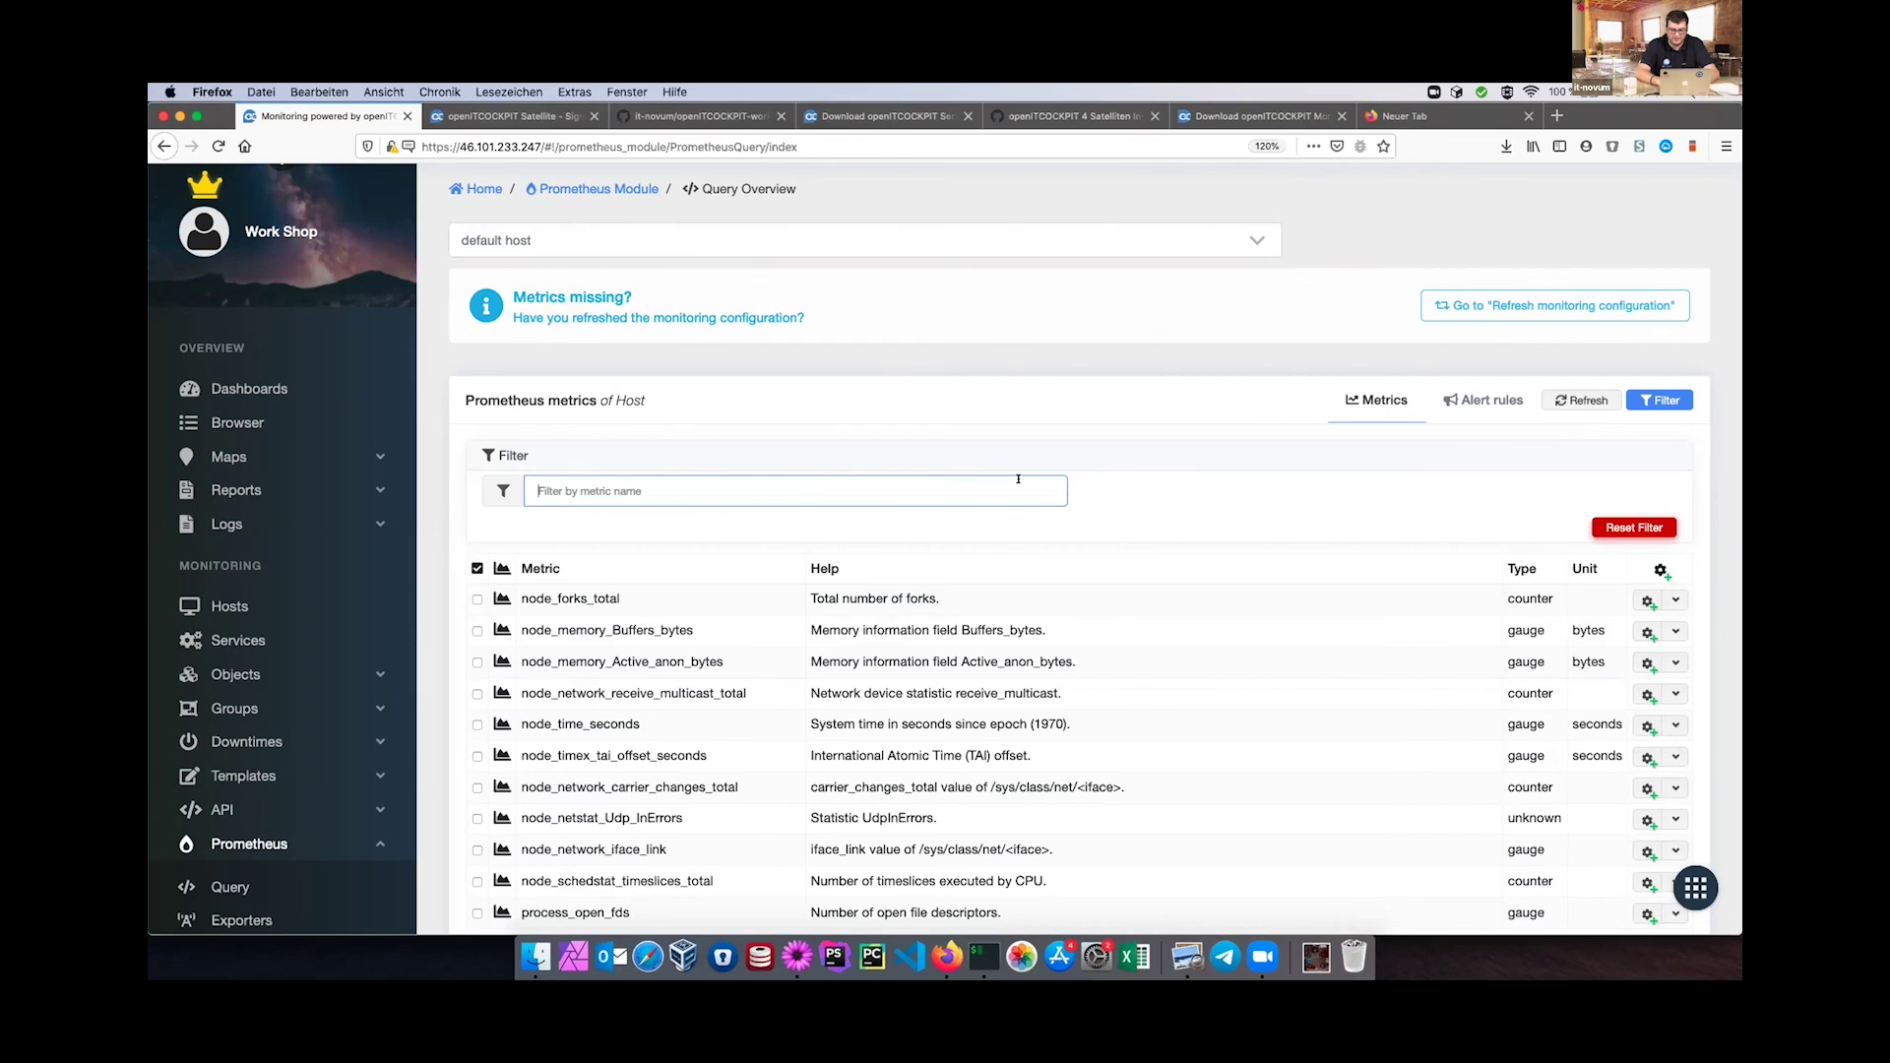
pyautogui.write('load')
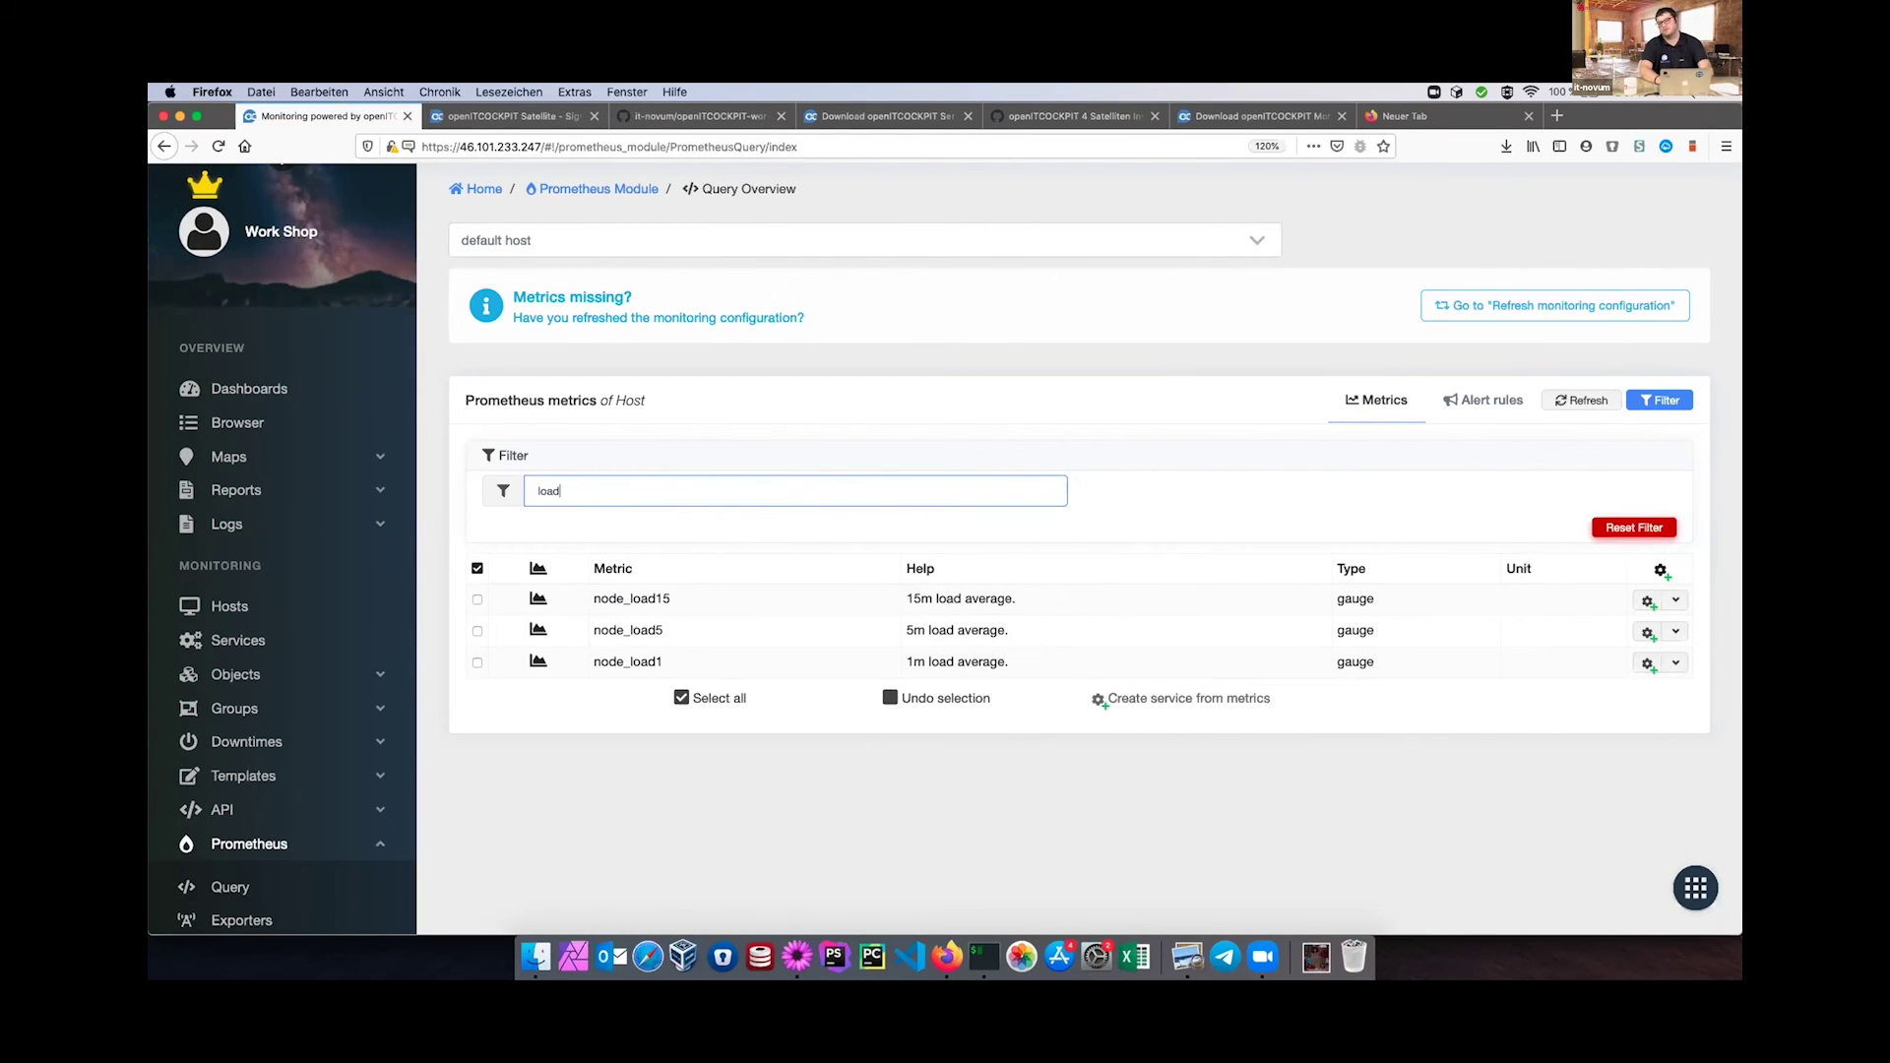
# Preview the graphs of the load average metrics, including node_load1 and node_load15.
pyautogui.click(537, 631)
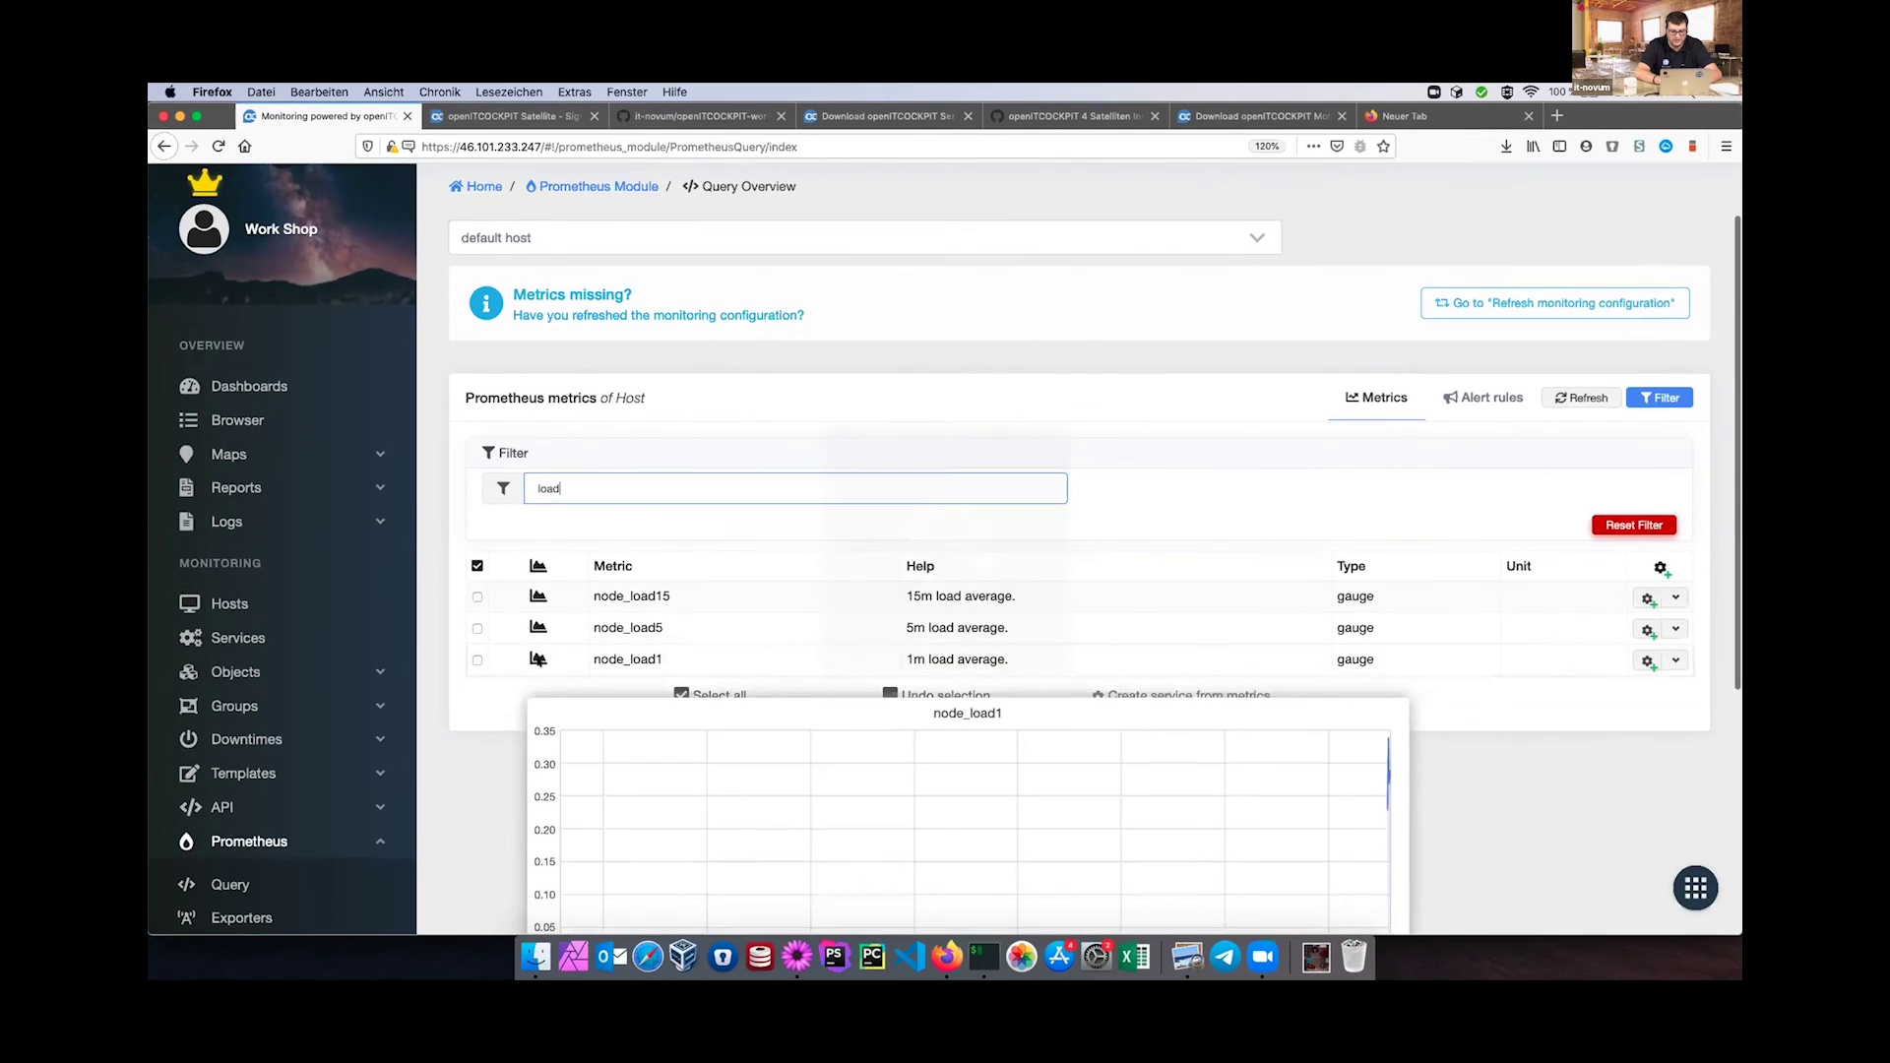
pyautogui.scroll(-1, 660, 630)
pyautogui.moveTo(532, 548)
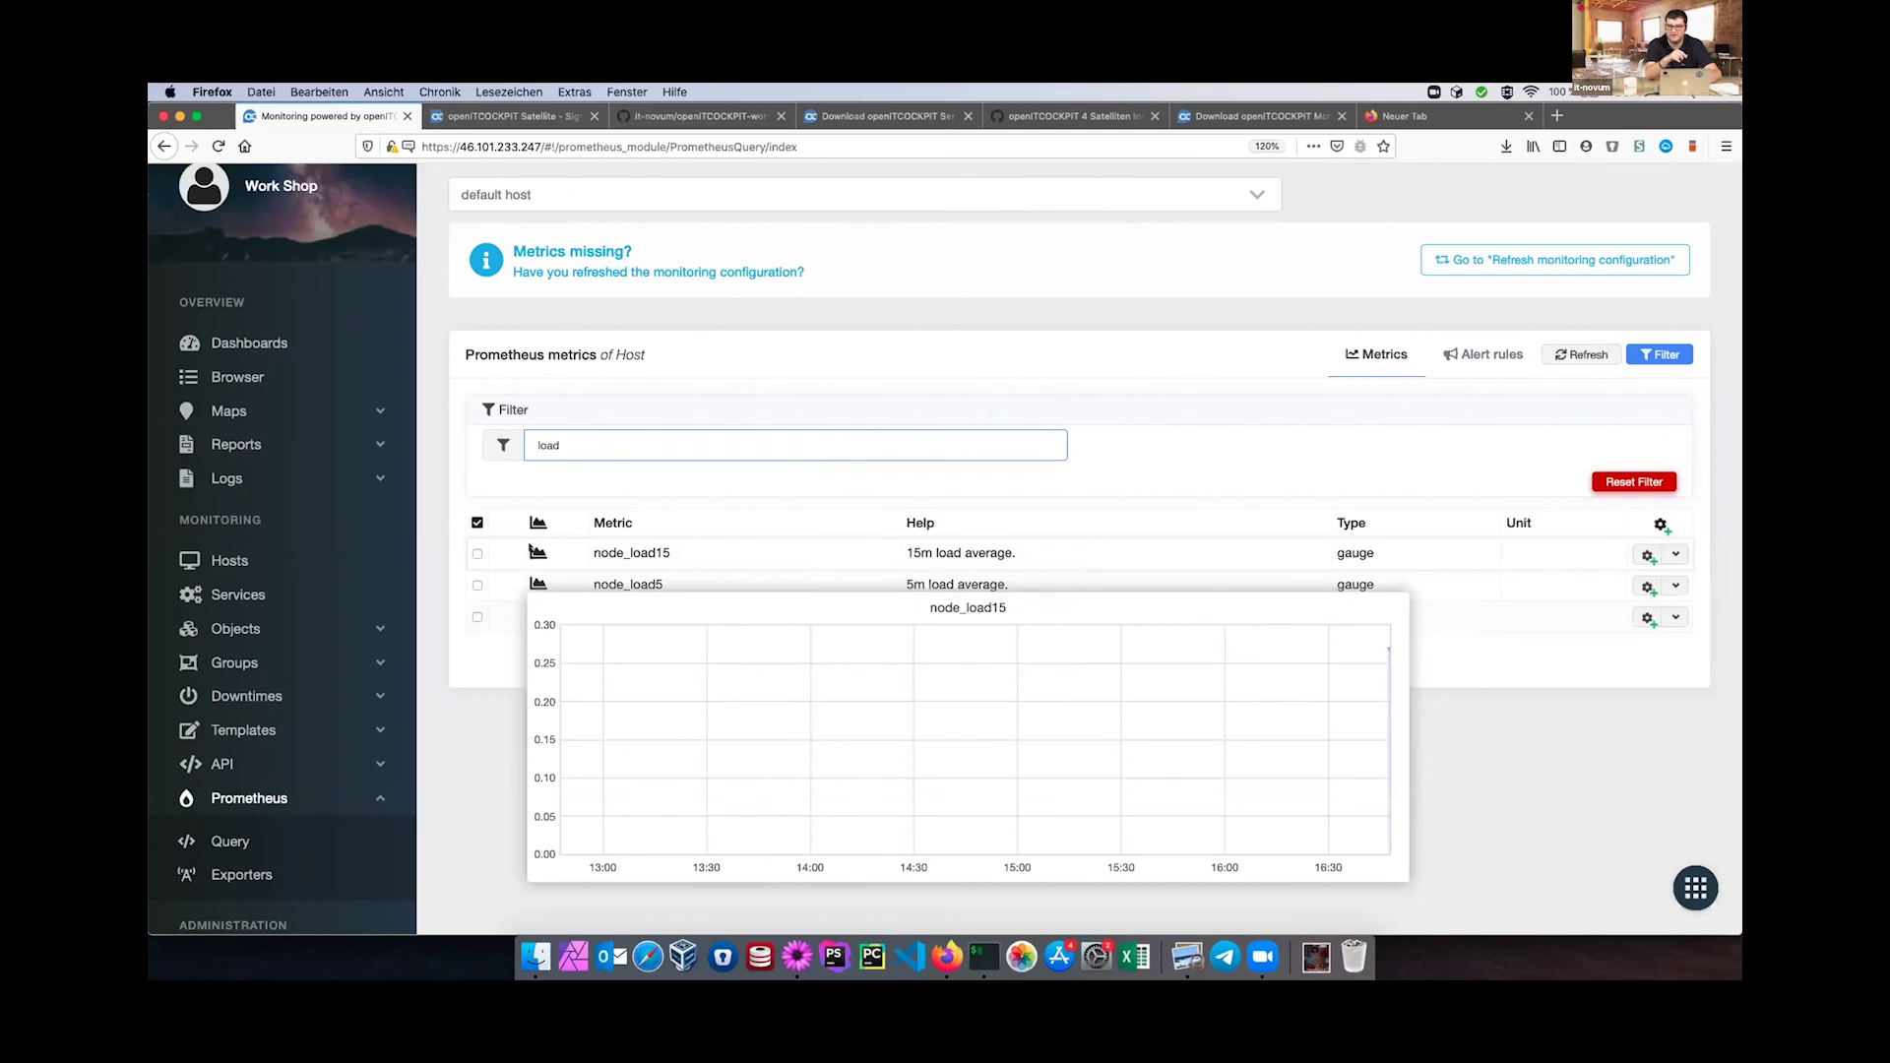
# Clear the metric name filter and look through the full list of metrics for the default host.
pyautogui.moveTo(705, 445); pyautogui.dragTo(514, 442)
pyautogui.press('BackSpace')
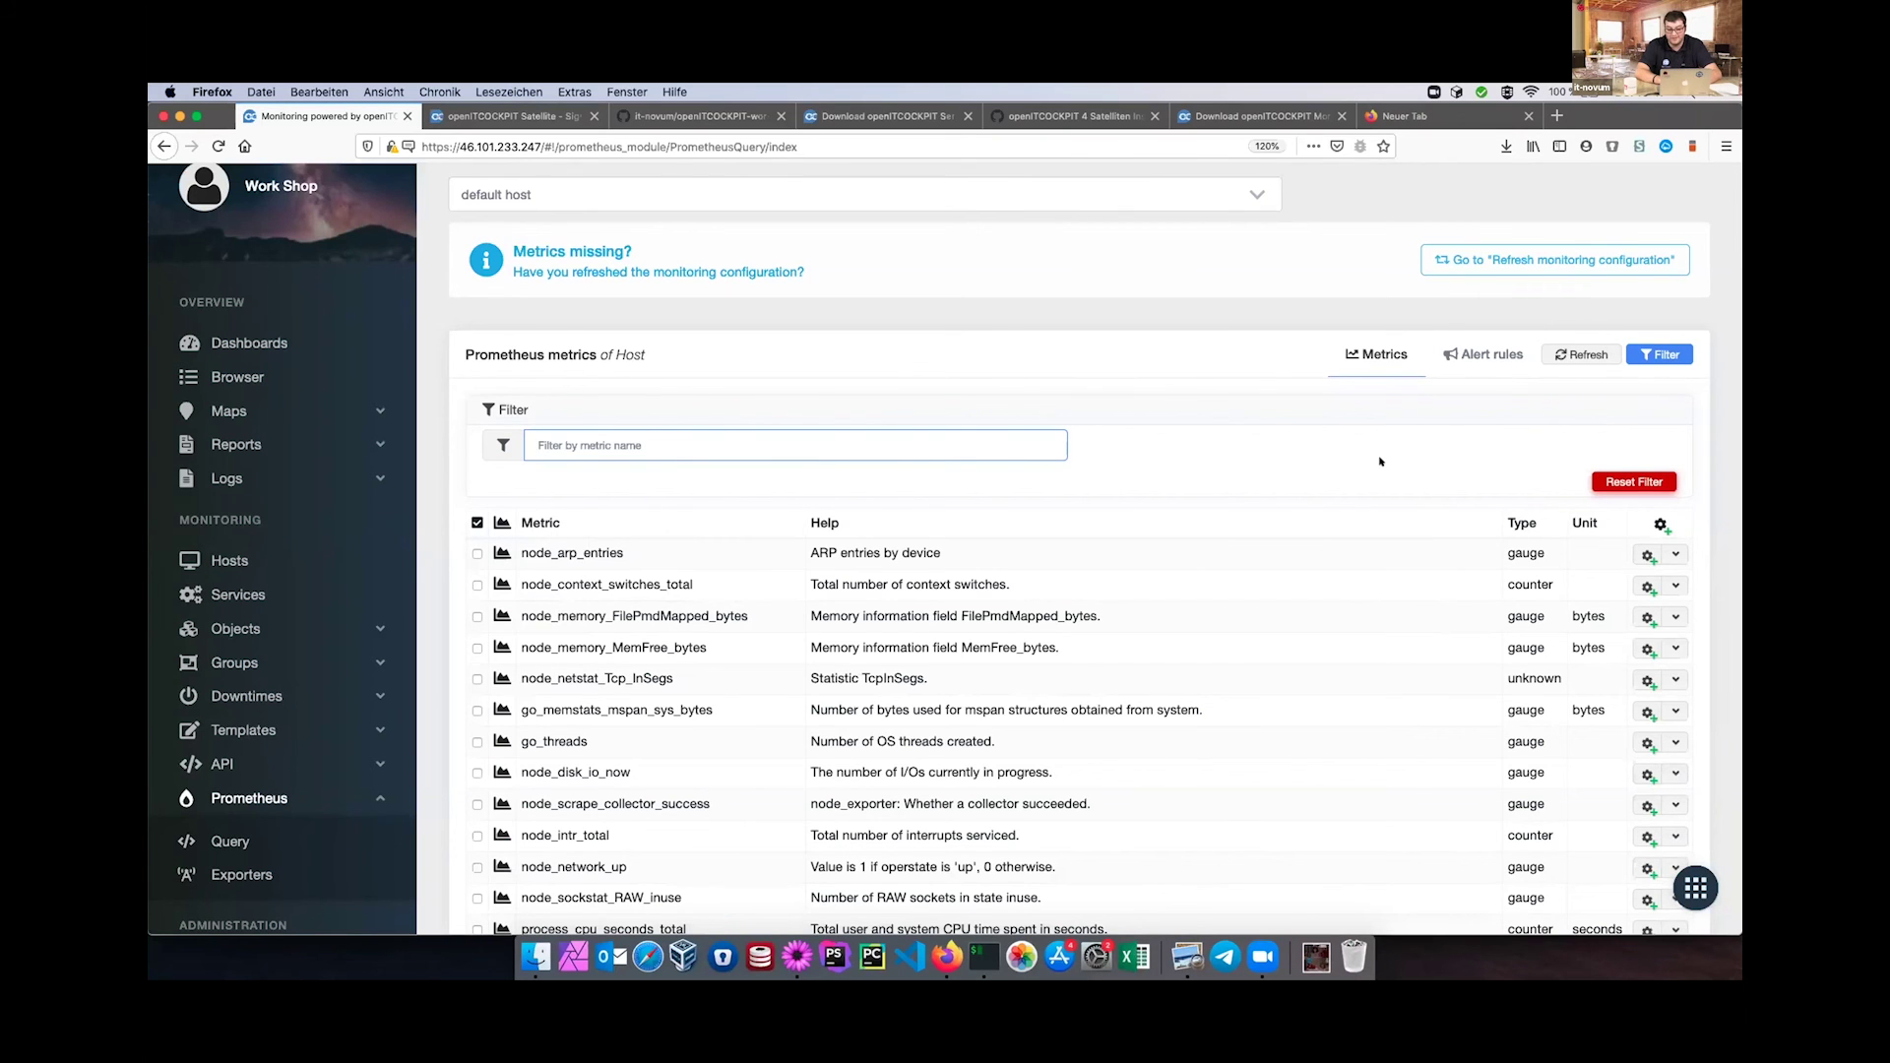
pyautogui.scroll(-4, 1379, 462)
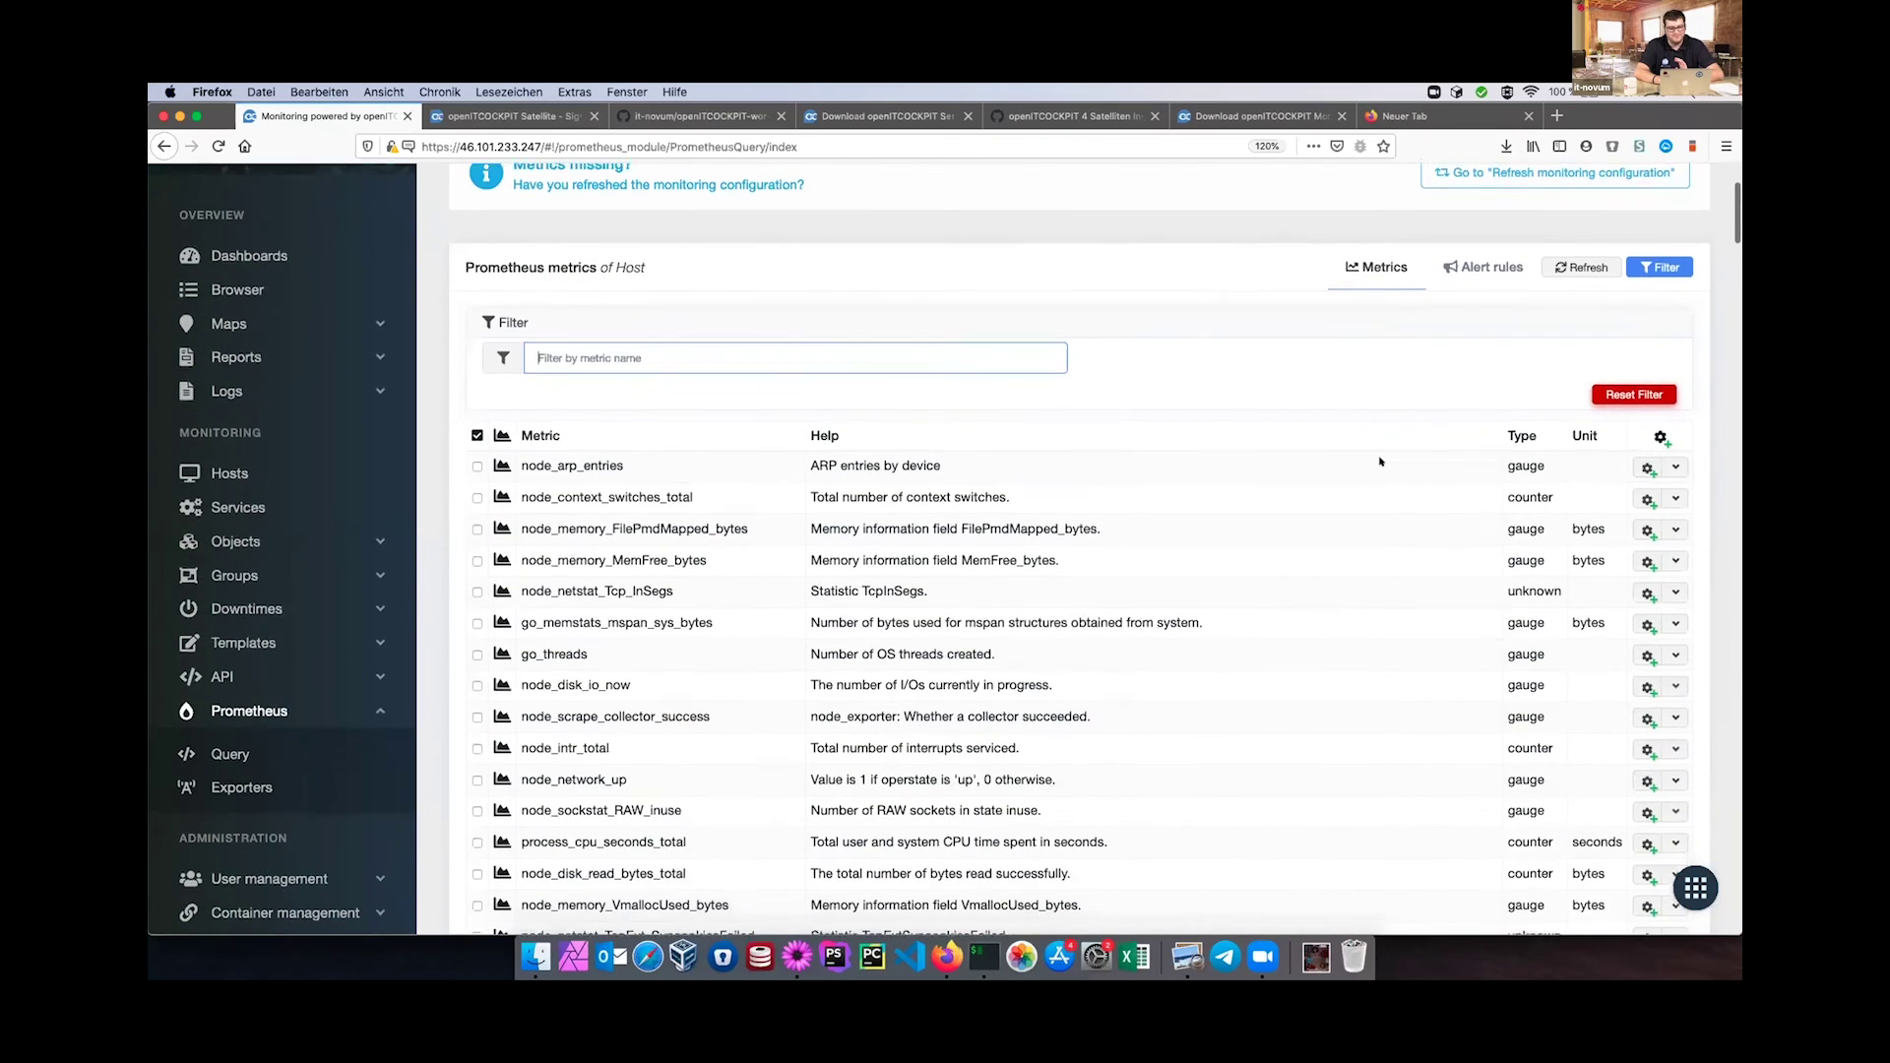
pyautogui.scroll(-5, 1379, 462)
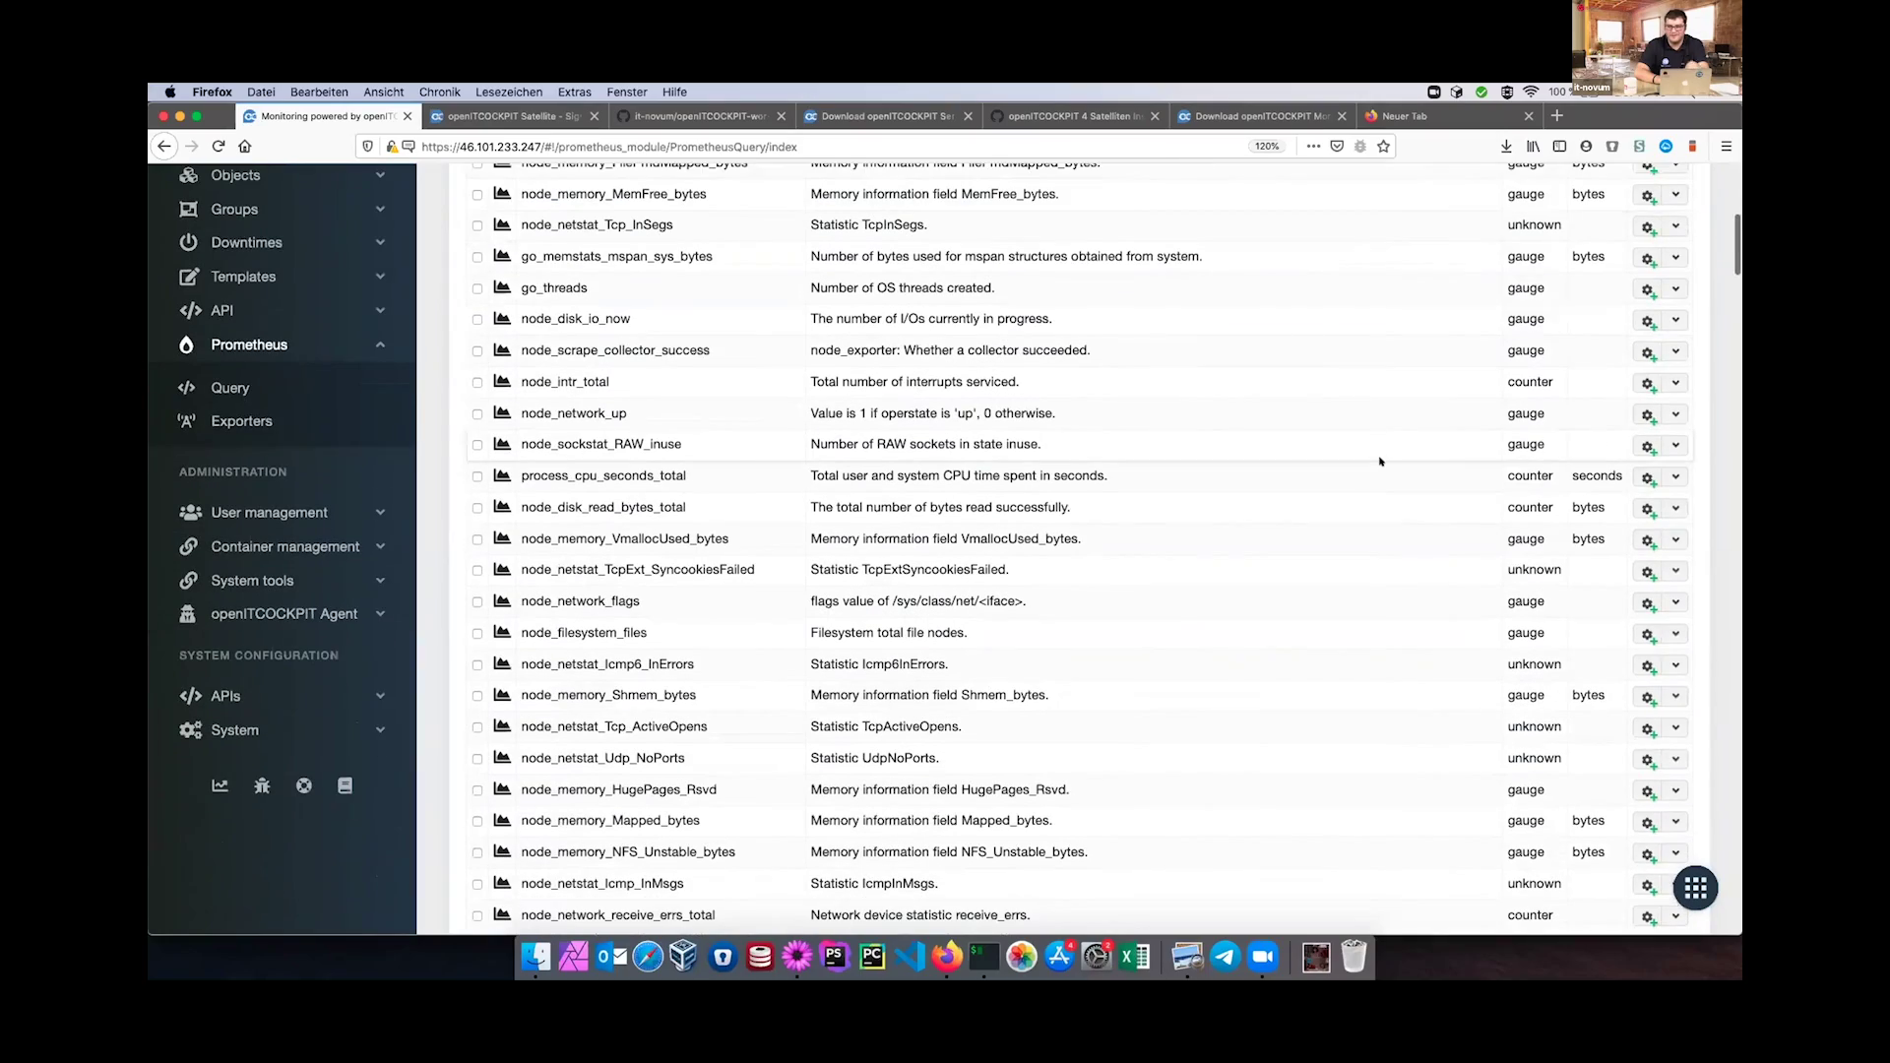
pyautogui.scroll(-15, 1379, 462)
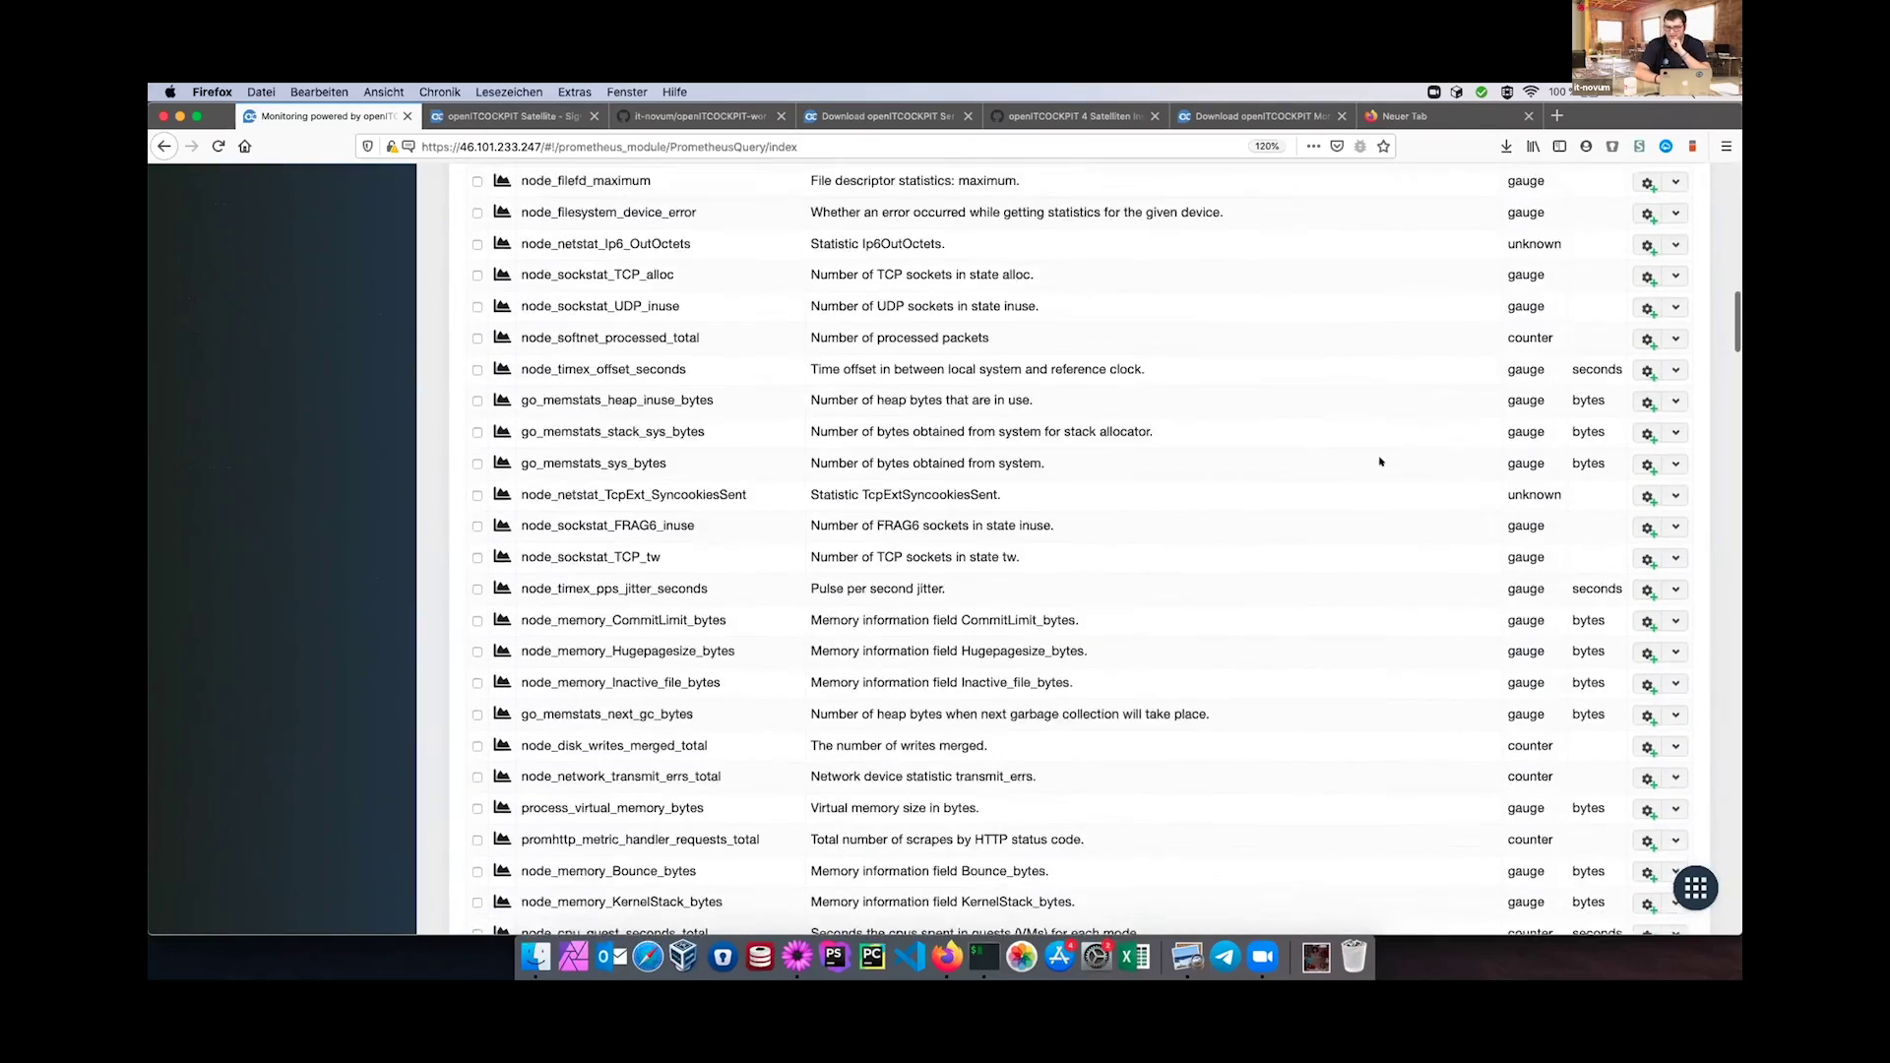
pyautogui.scroll(-15, 1379, 462)
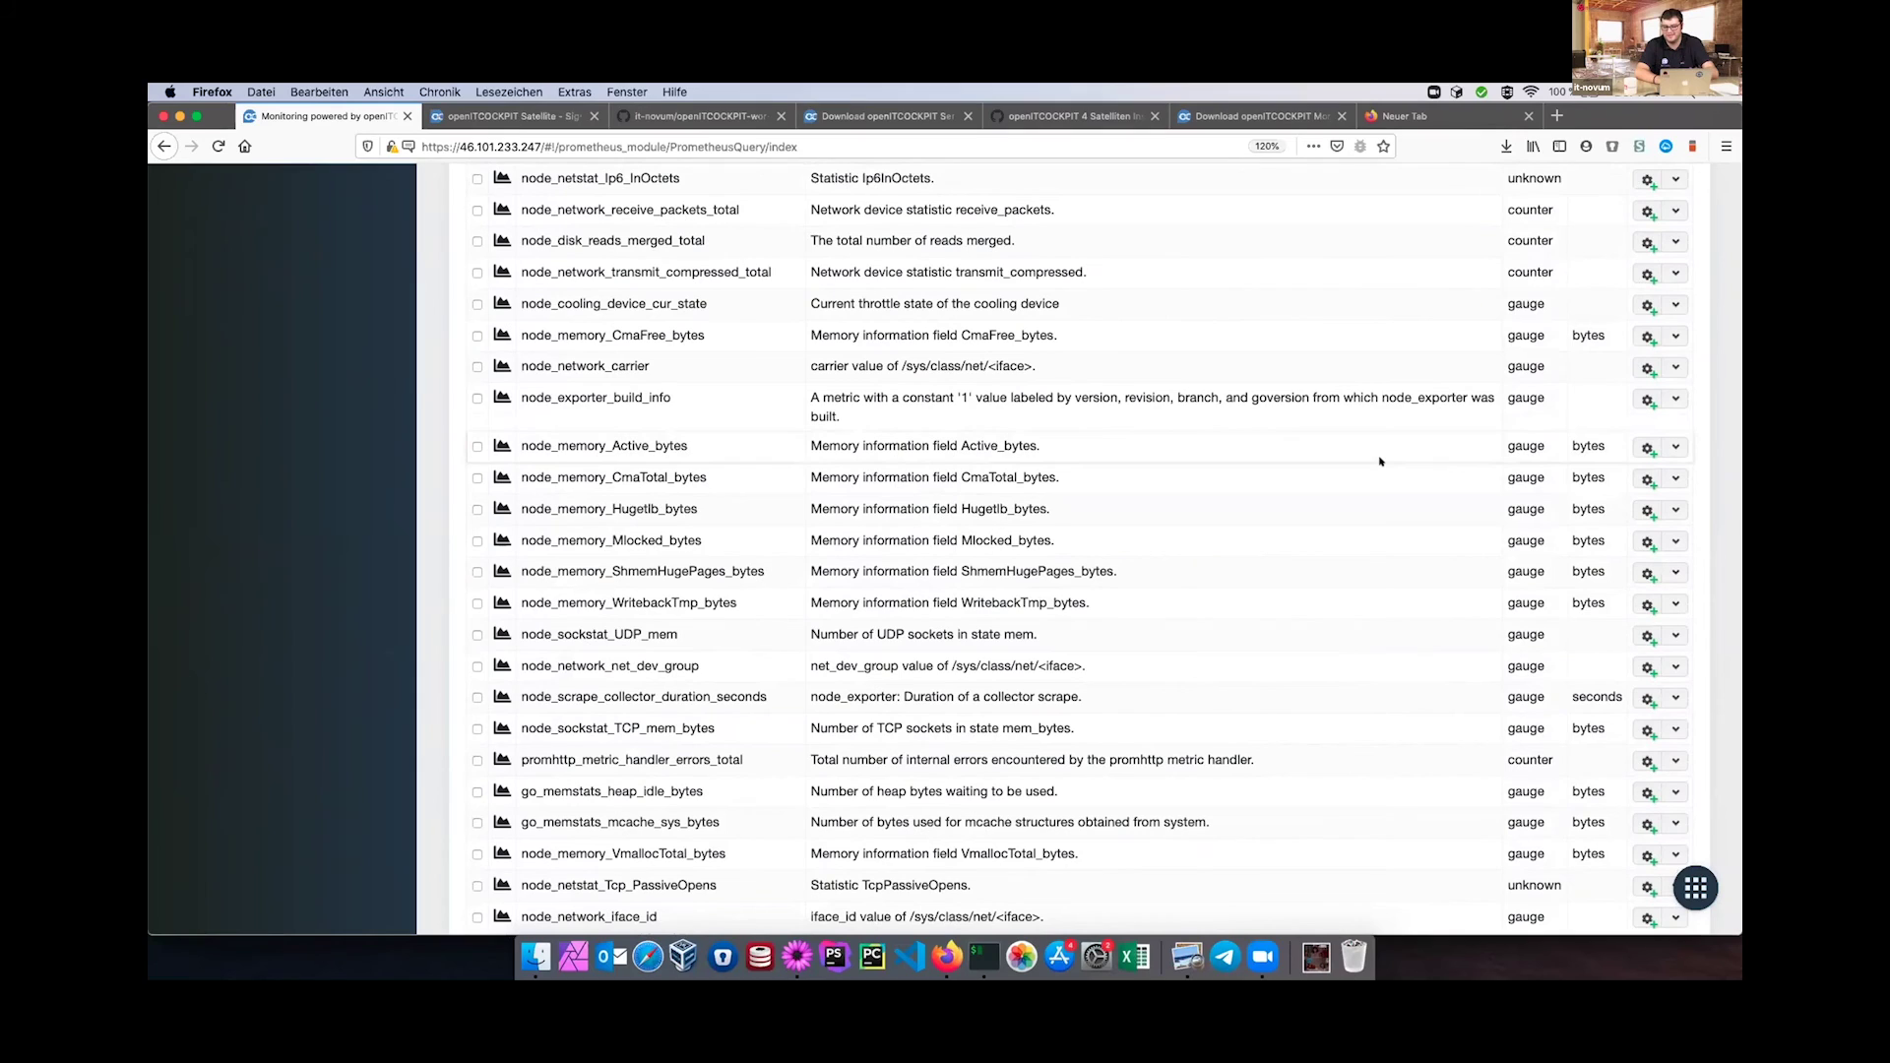
# Select all of the default host's metrics and undo the selection.
pyautogui.click(984, 957)
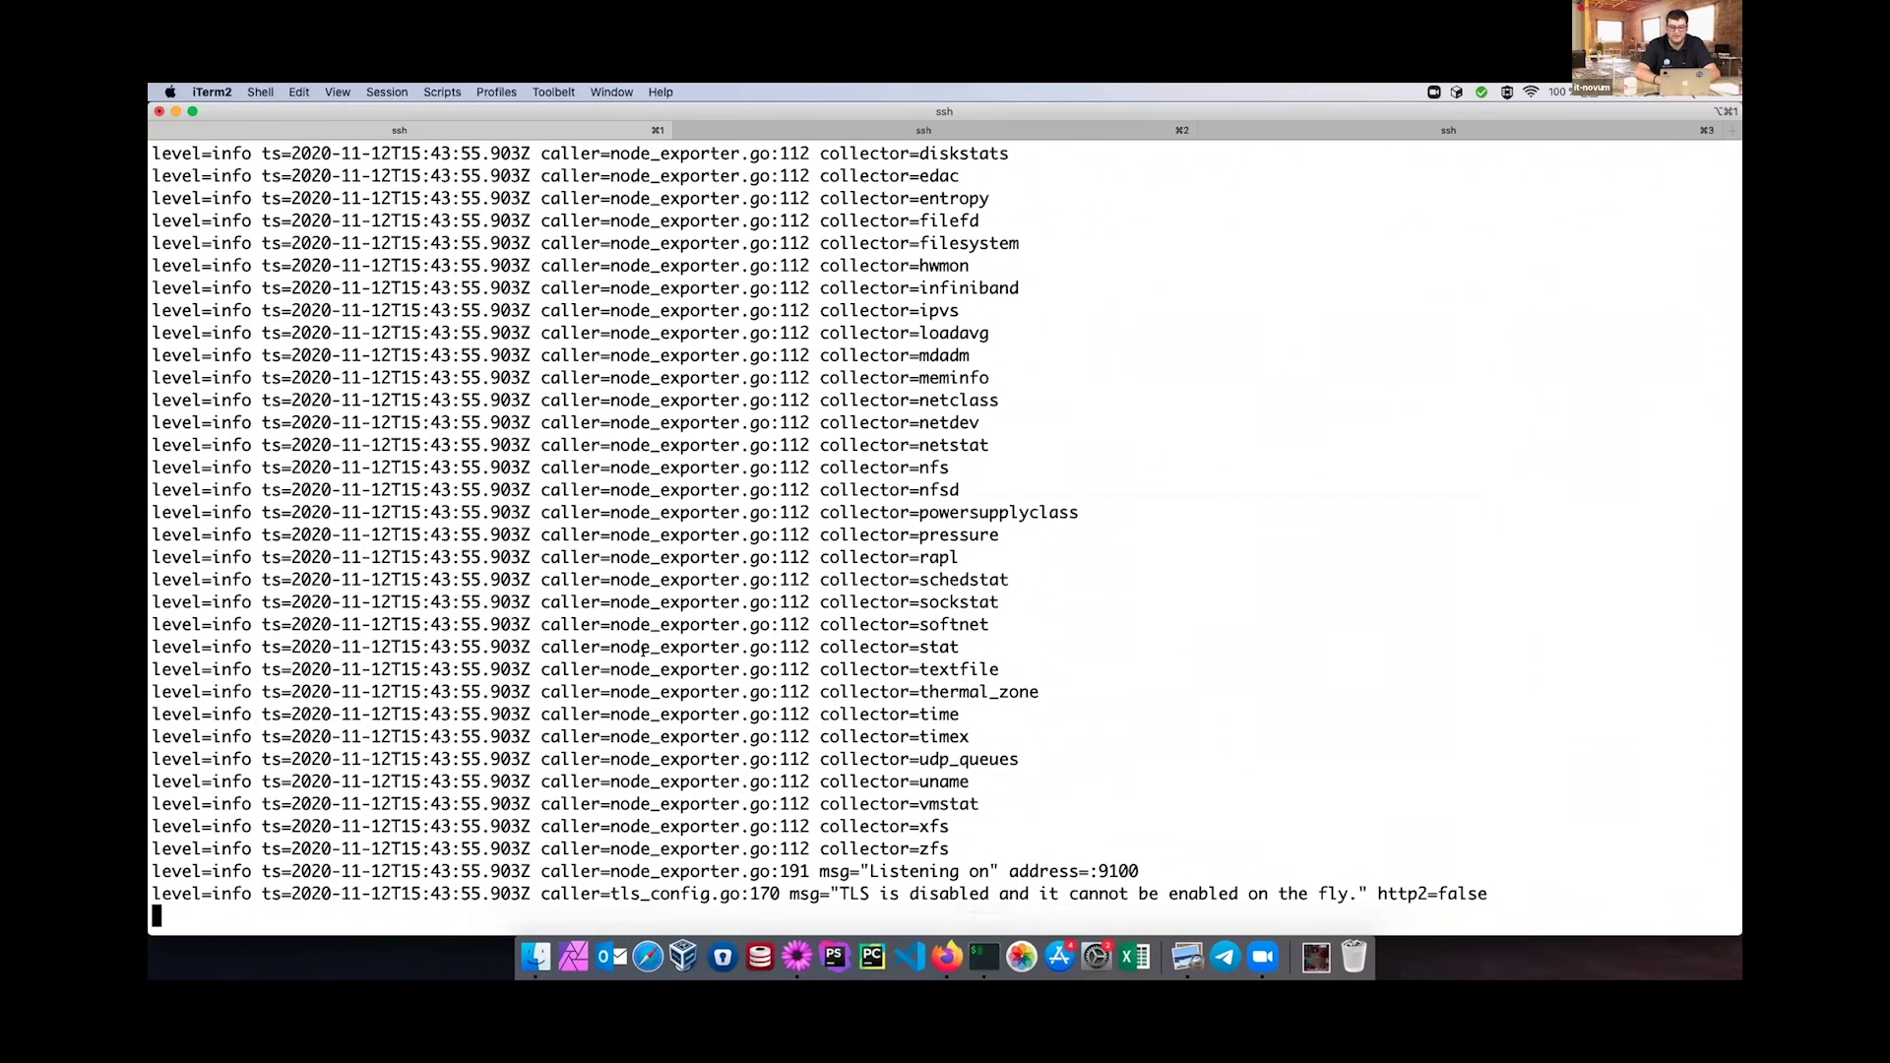
pyautogui.press('super+Tab')
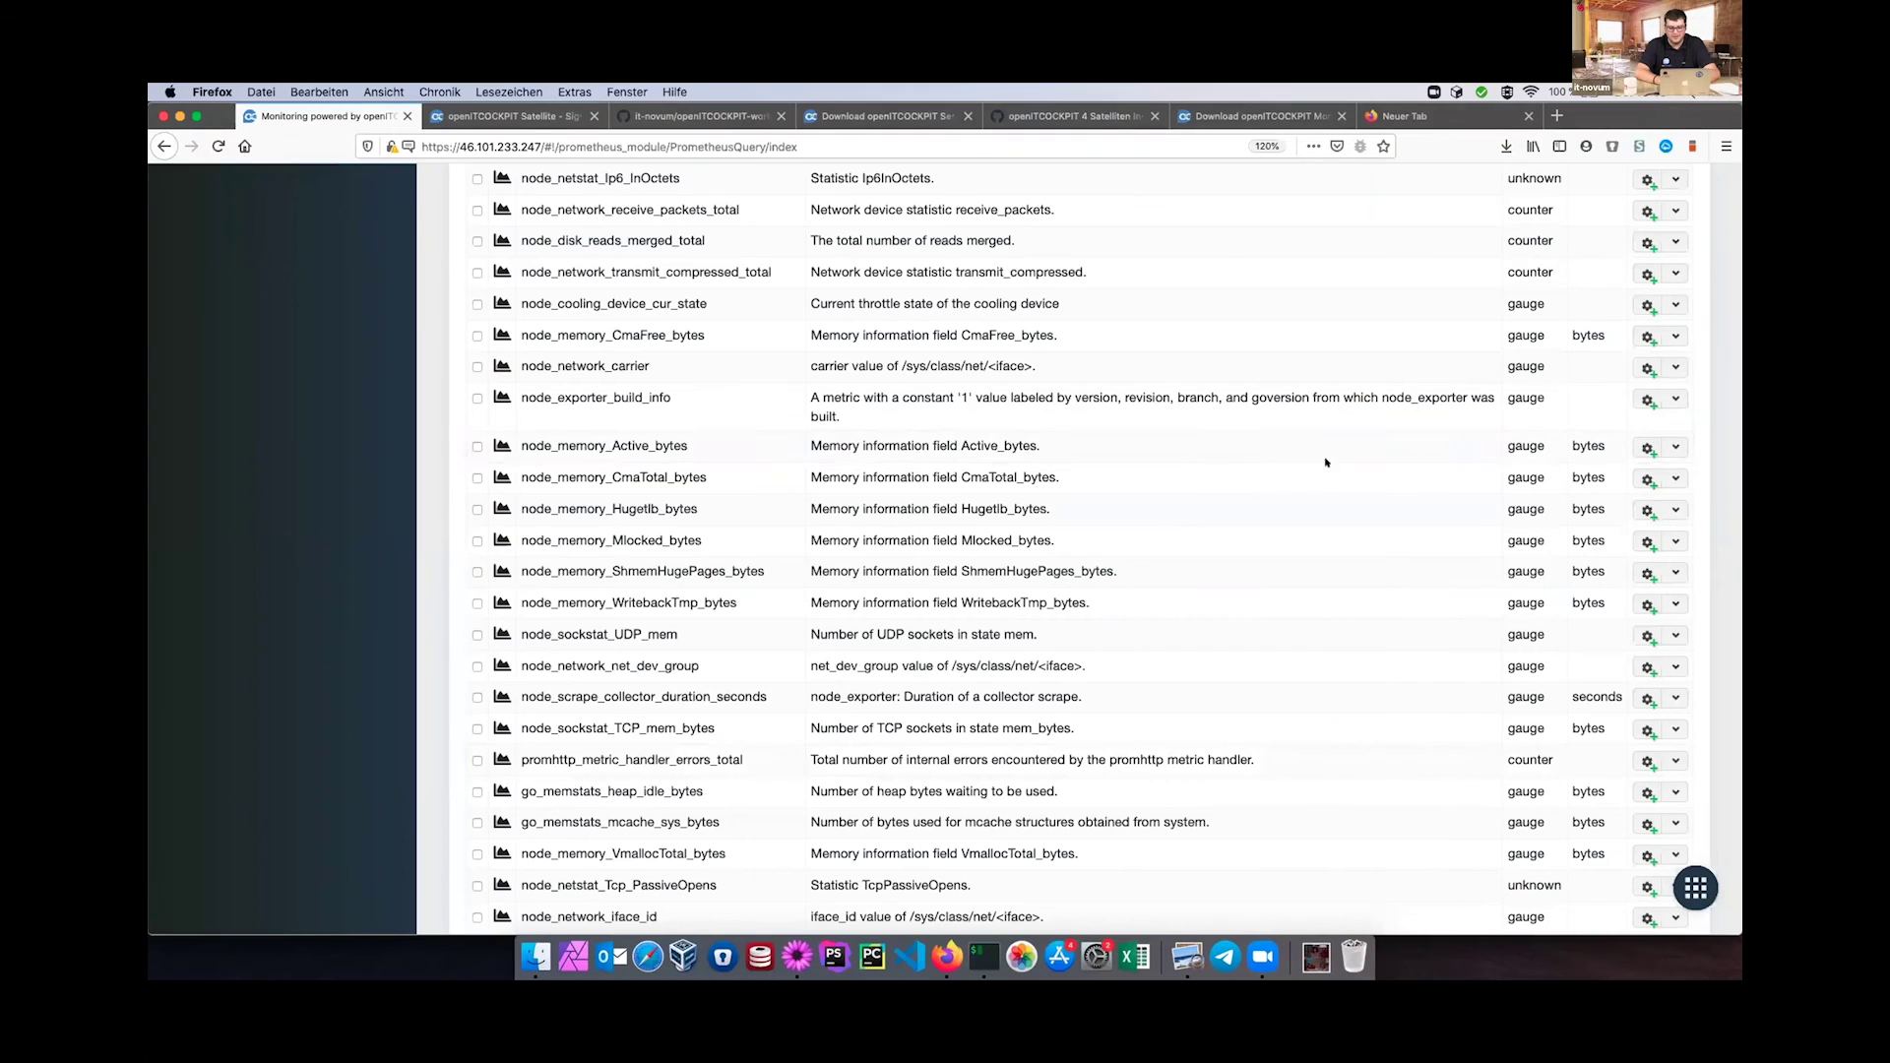
pyautogui.scroll(-10, 1359, 448)
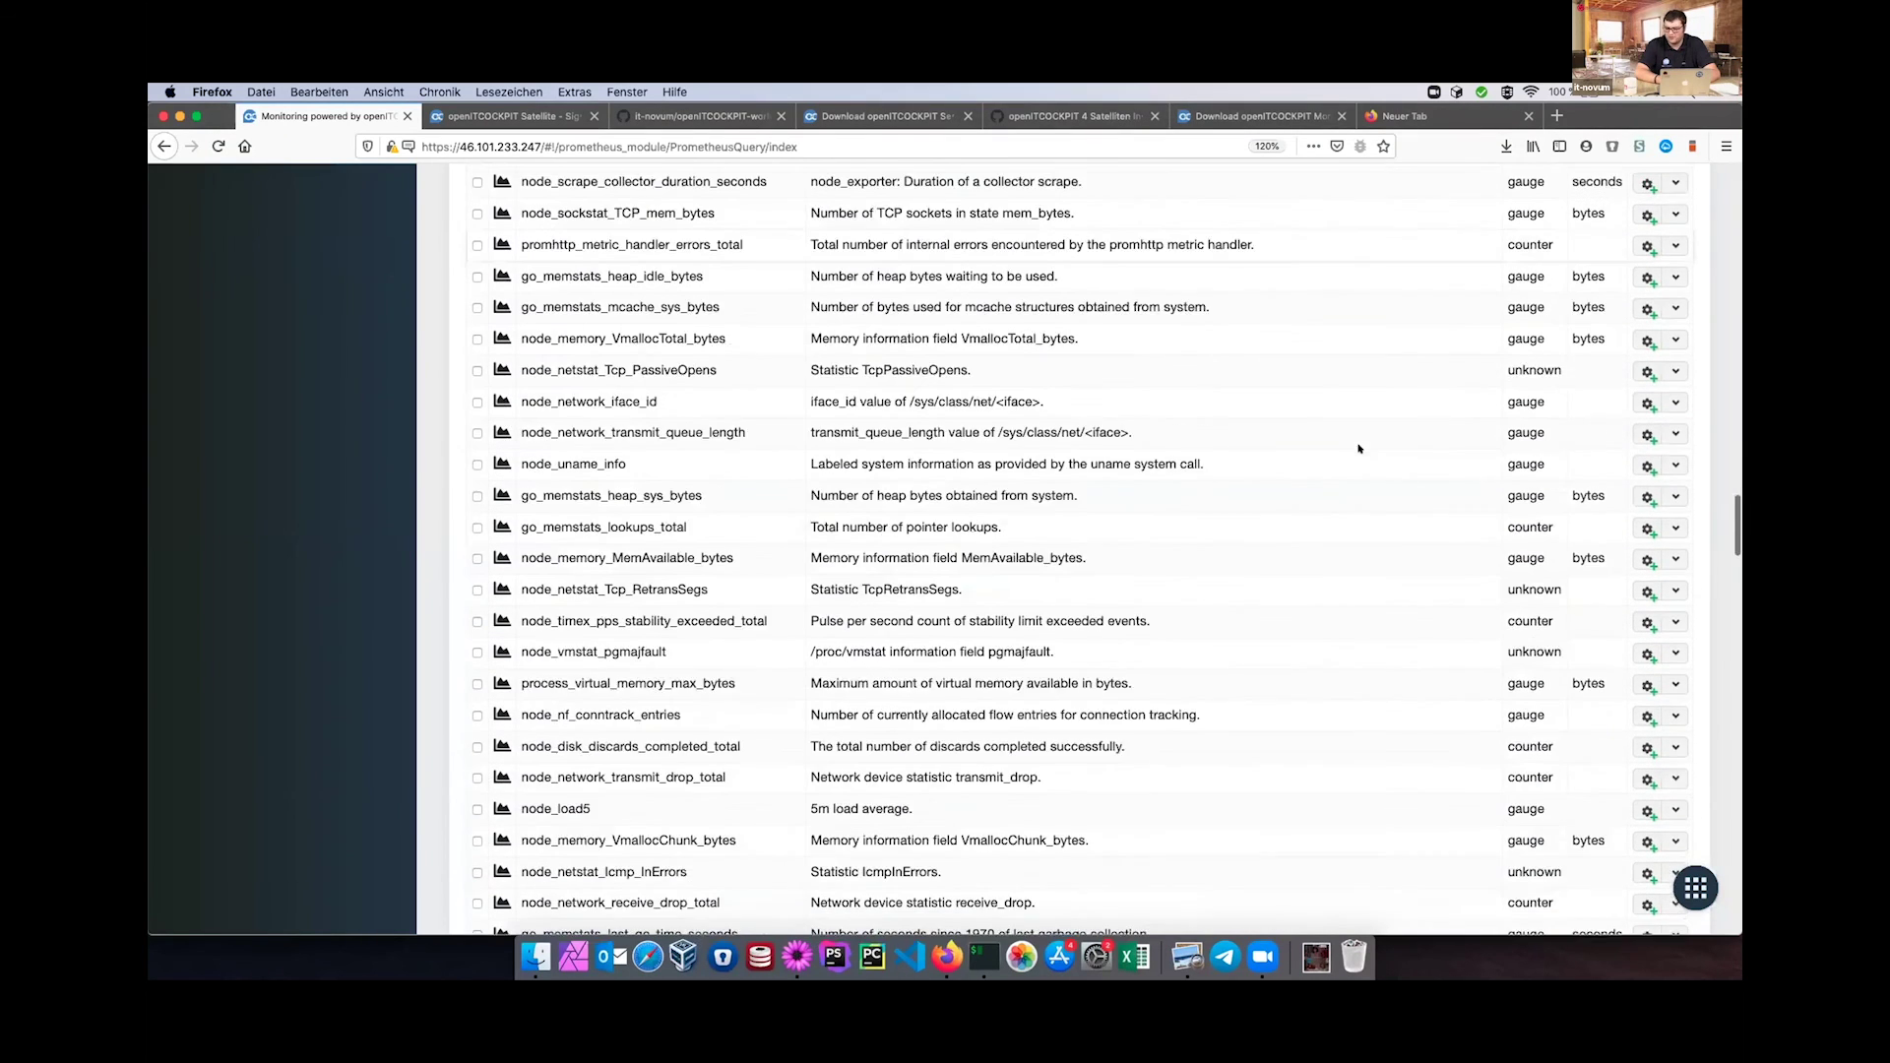
pyautogui.scroll(-20, 1359, 448)
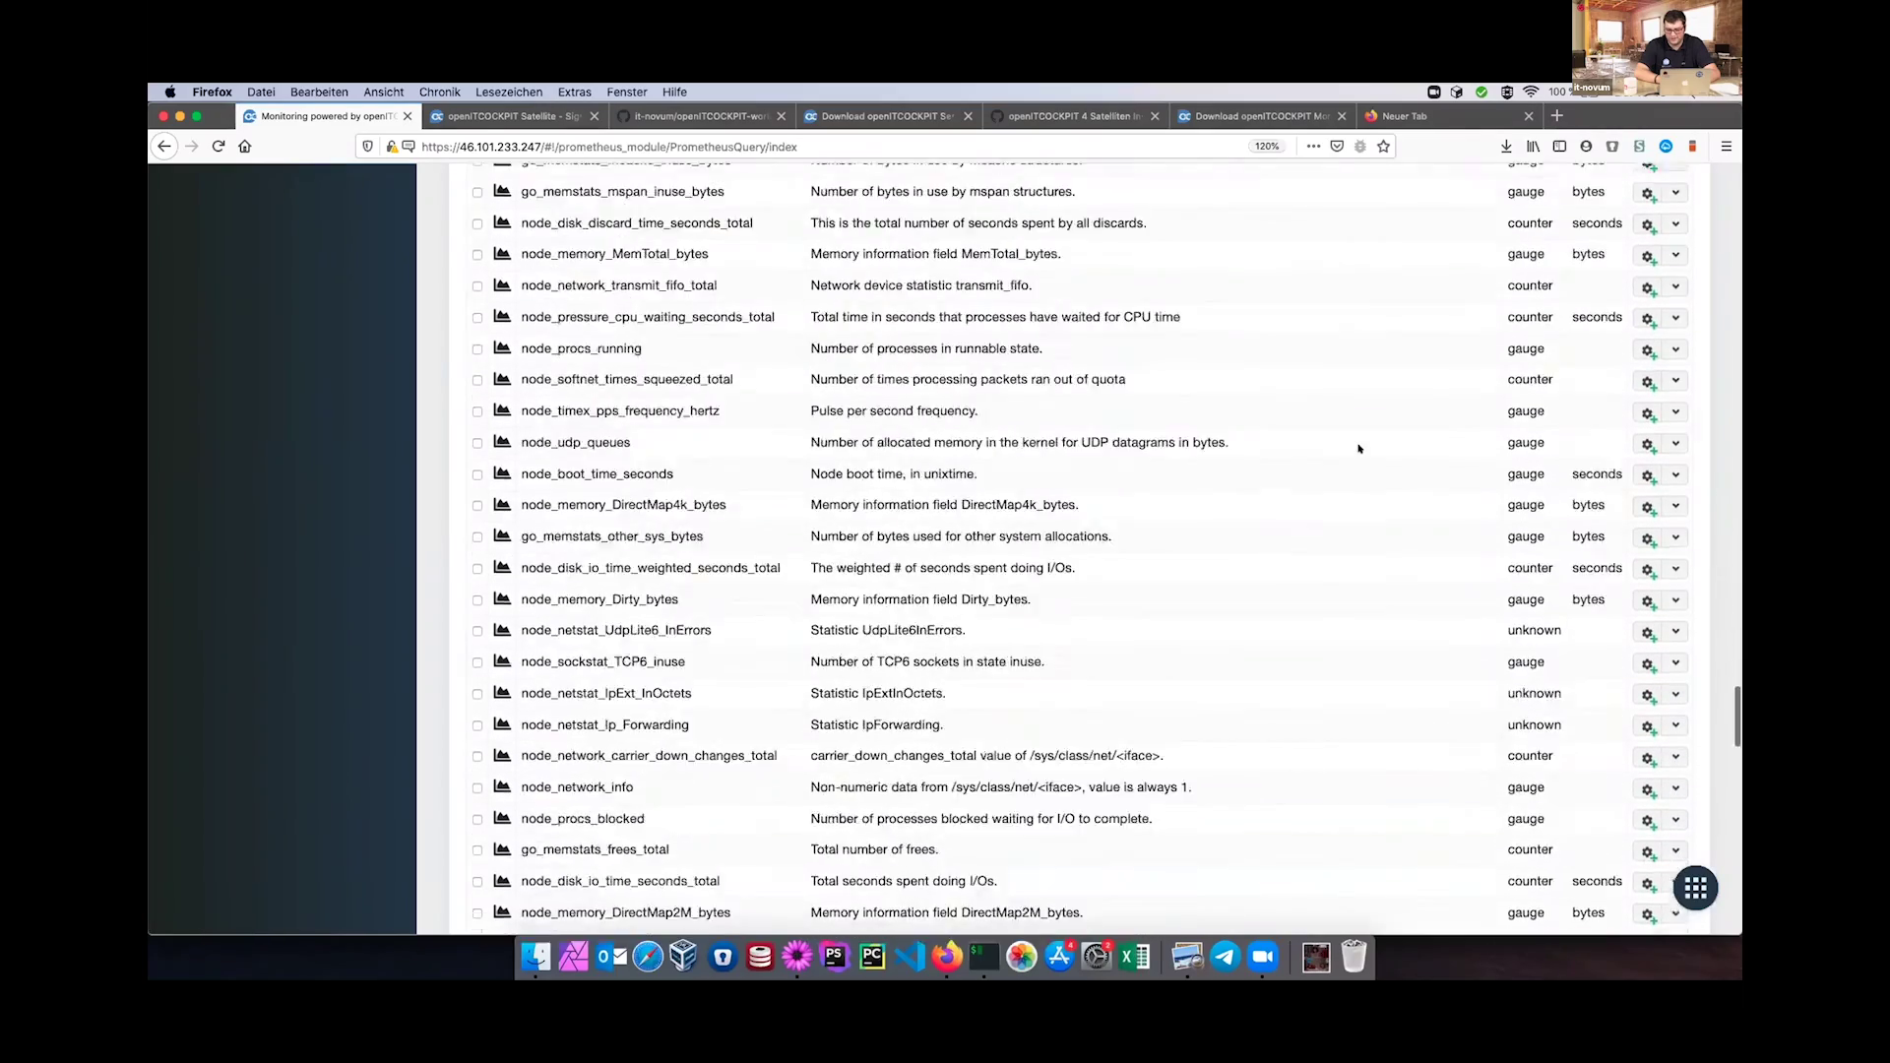
pyautogui.scroll(-8, 1359, 448)
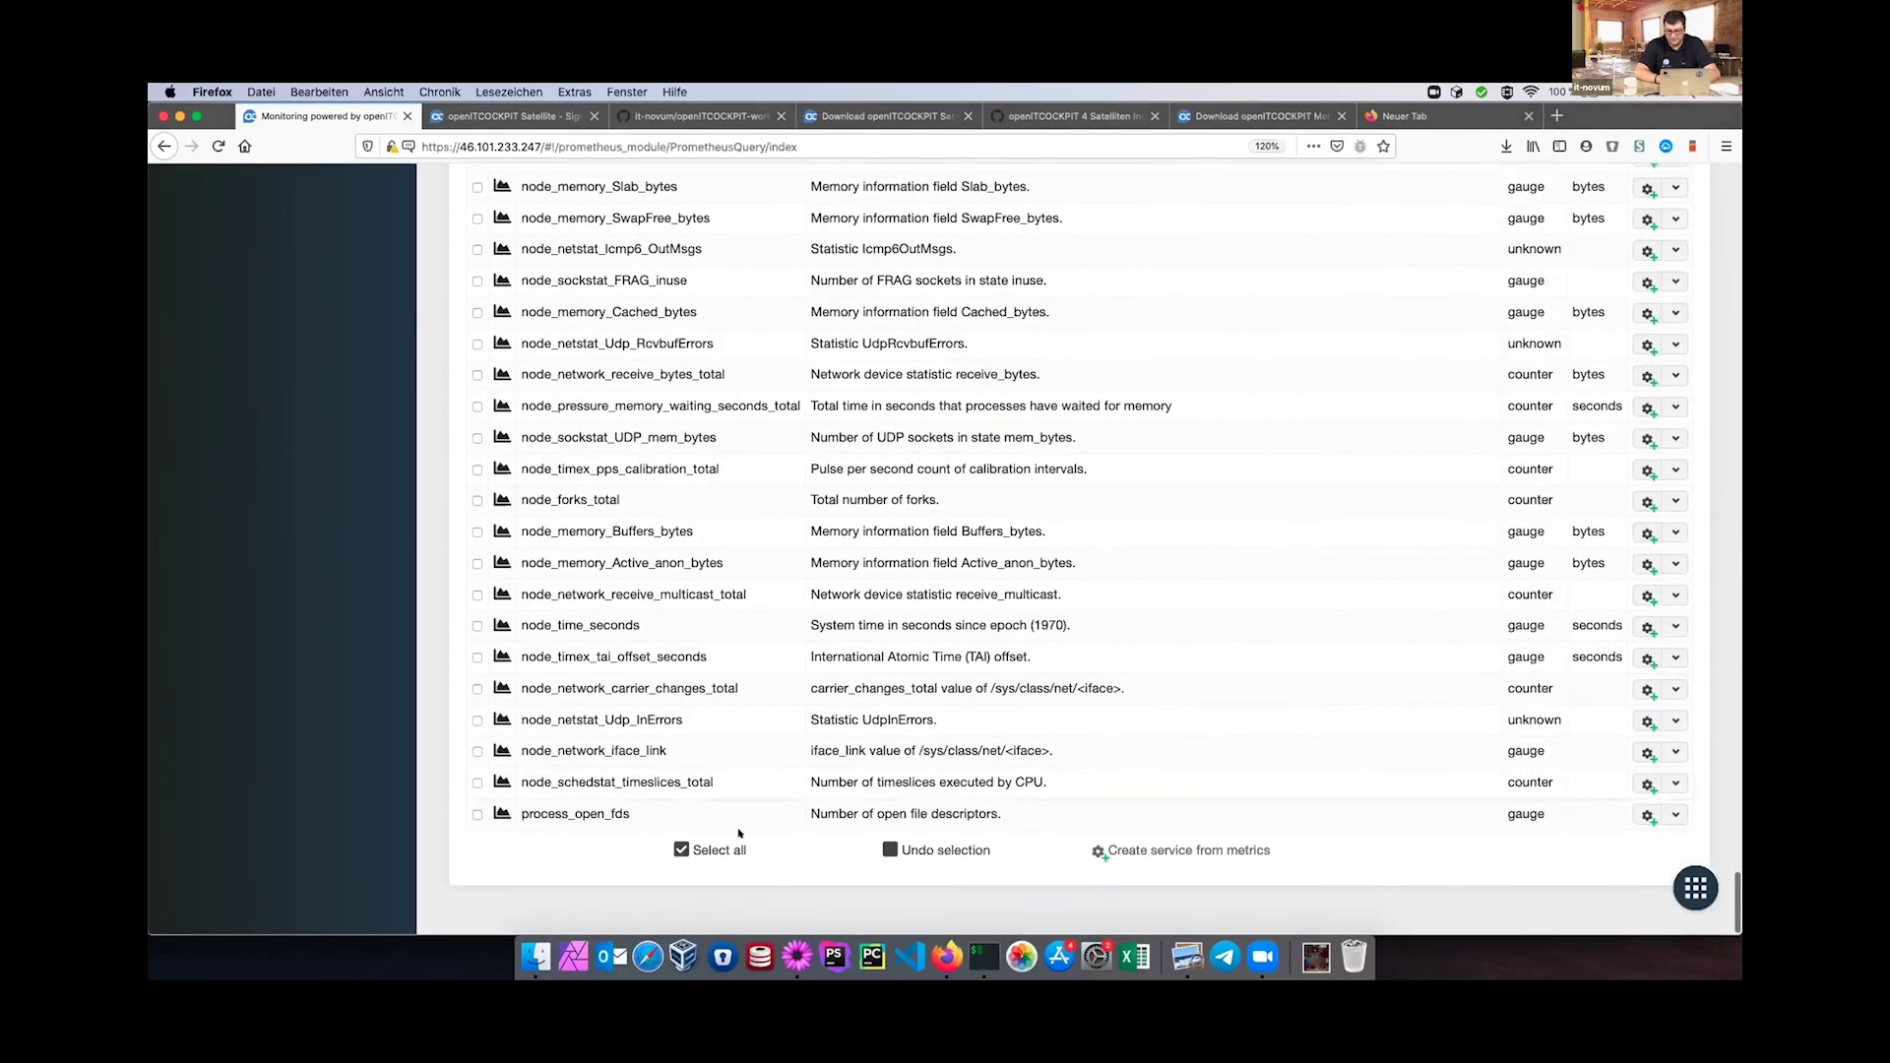
pyautogui.click(704, 848)
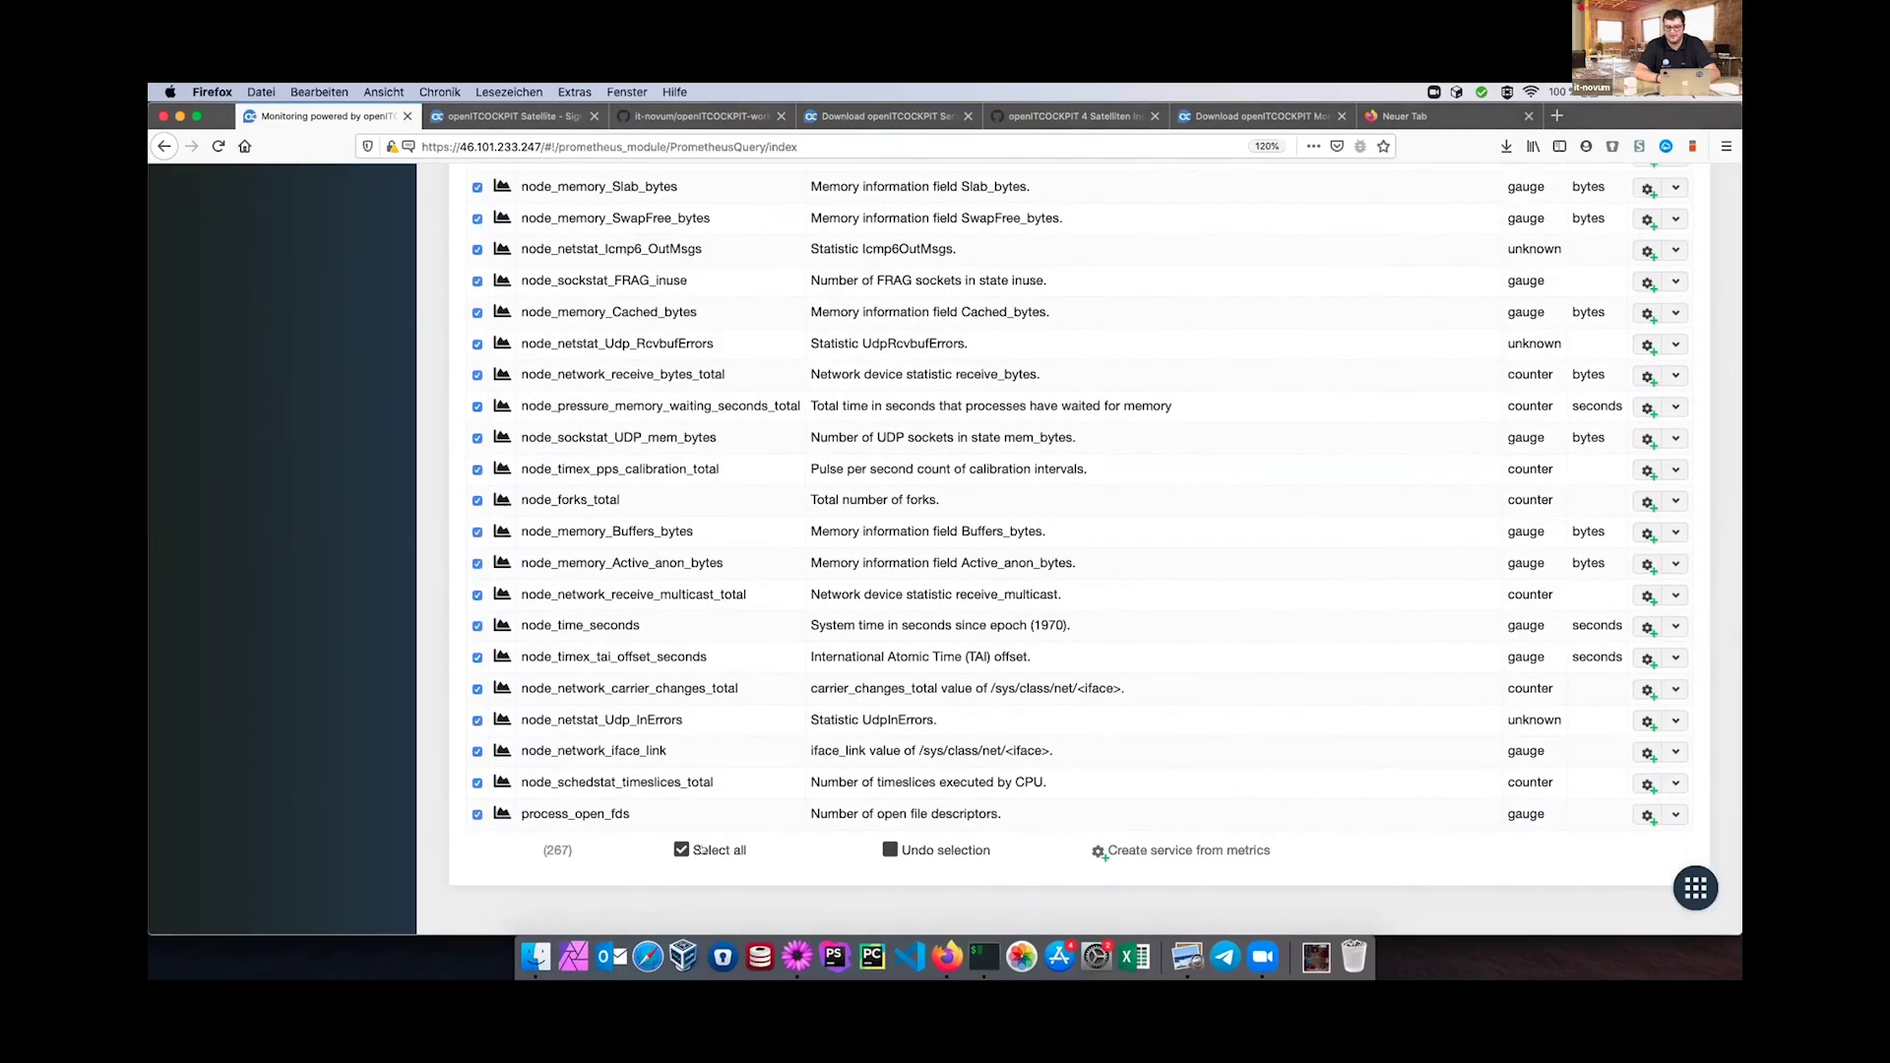
pyautogui.doubleClick(541, 850)
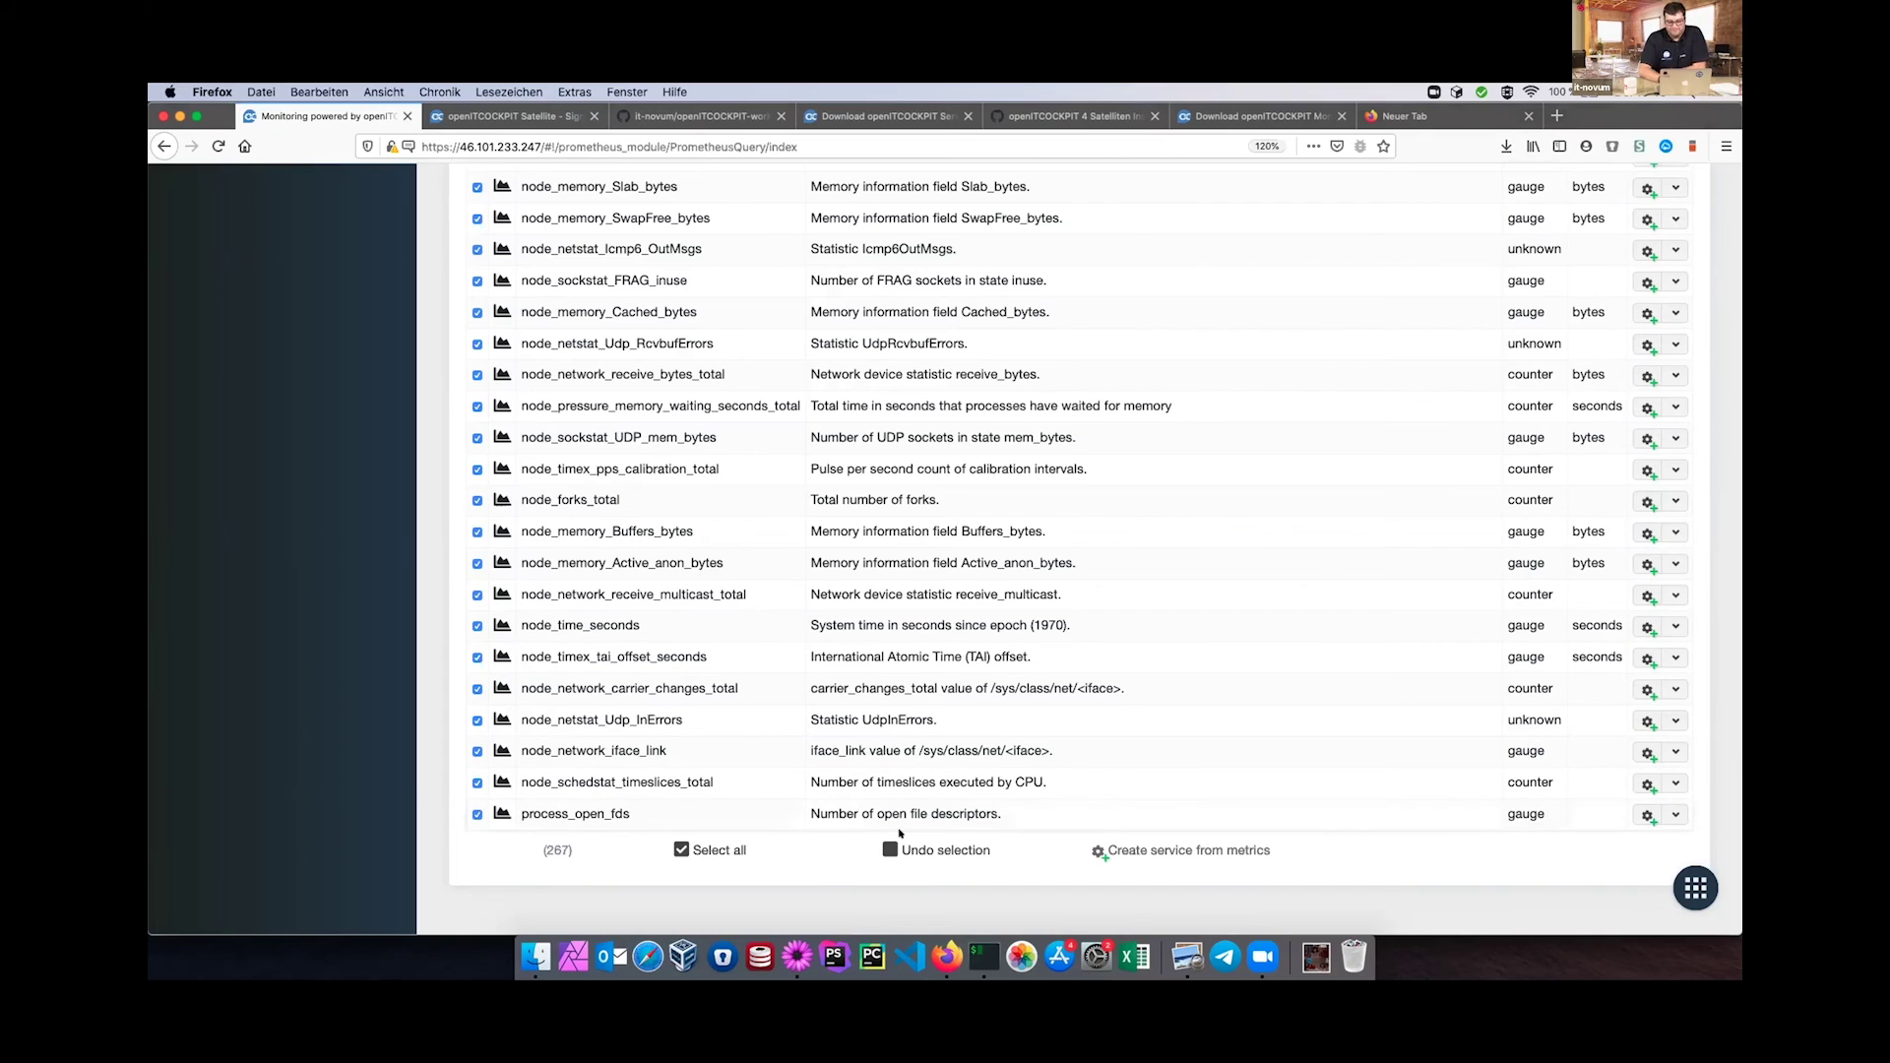
pyautogui.click(925, 842)
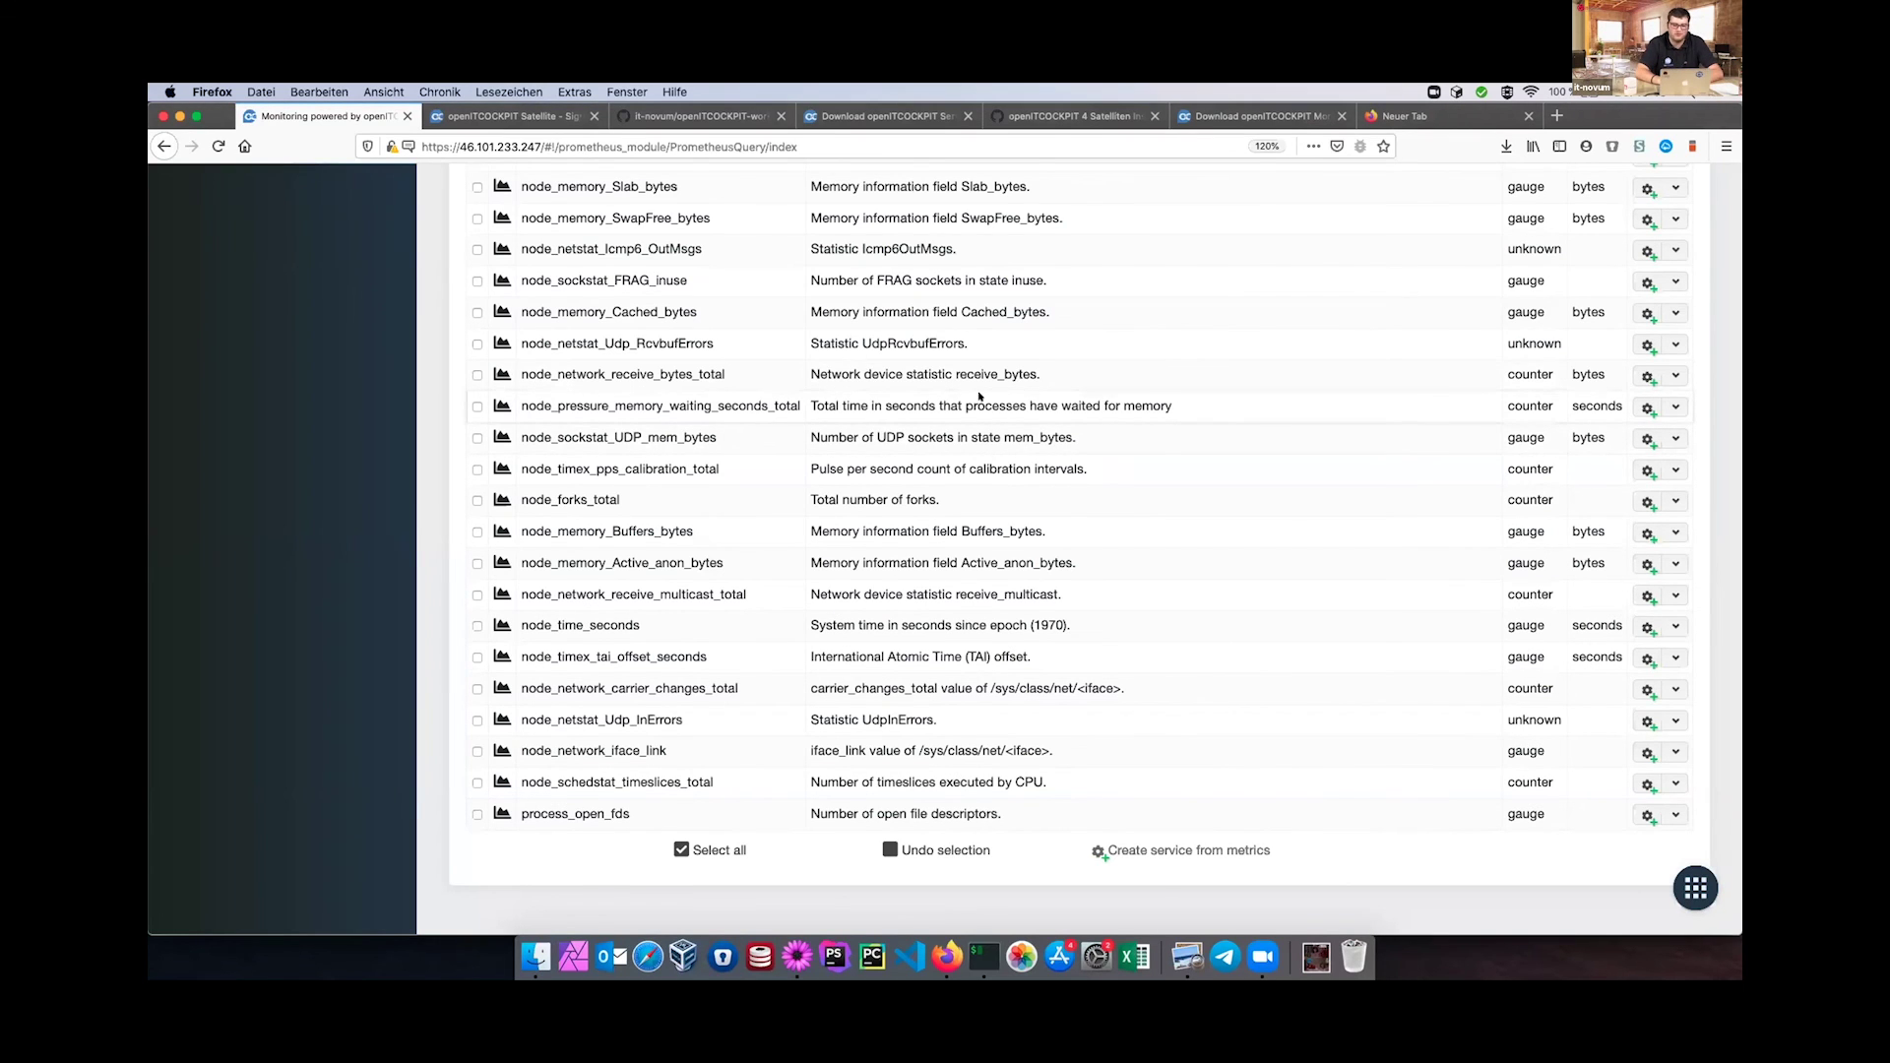
# Filter the default host's Prometheus metrics by the metric name "load".
pyautogui.scroll(10, 980, 397)
pyautogui.scroll(15, 980, 396)
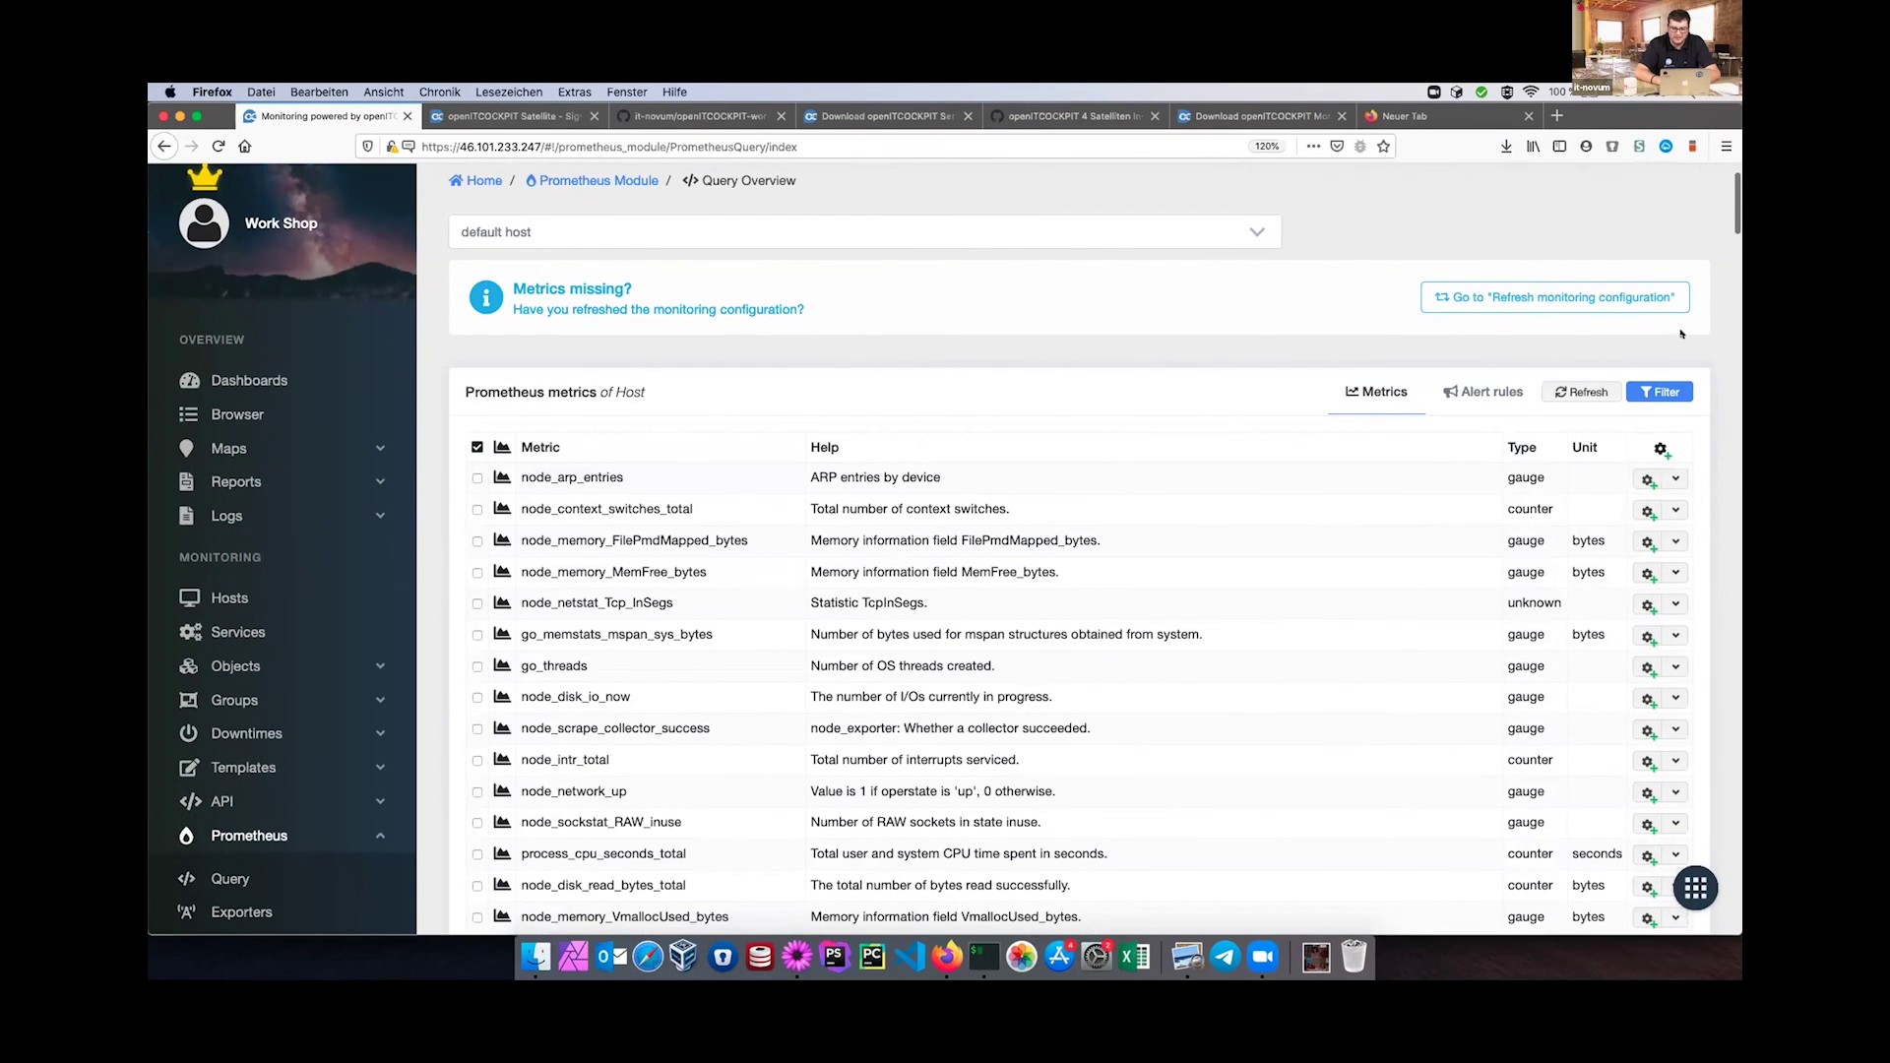
pyautogui.click(1660, 392)
pyautogui.click(937, 478)
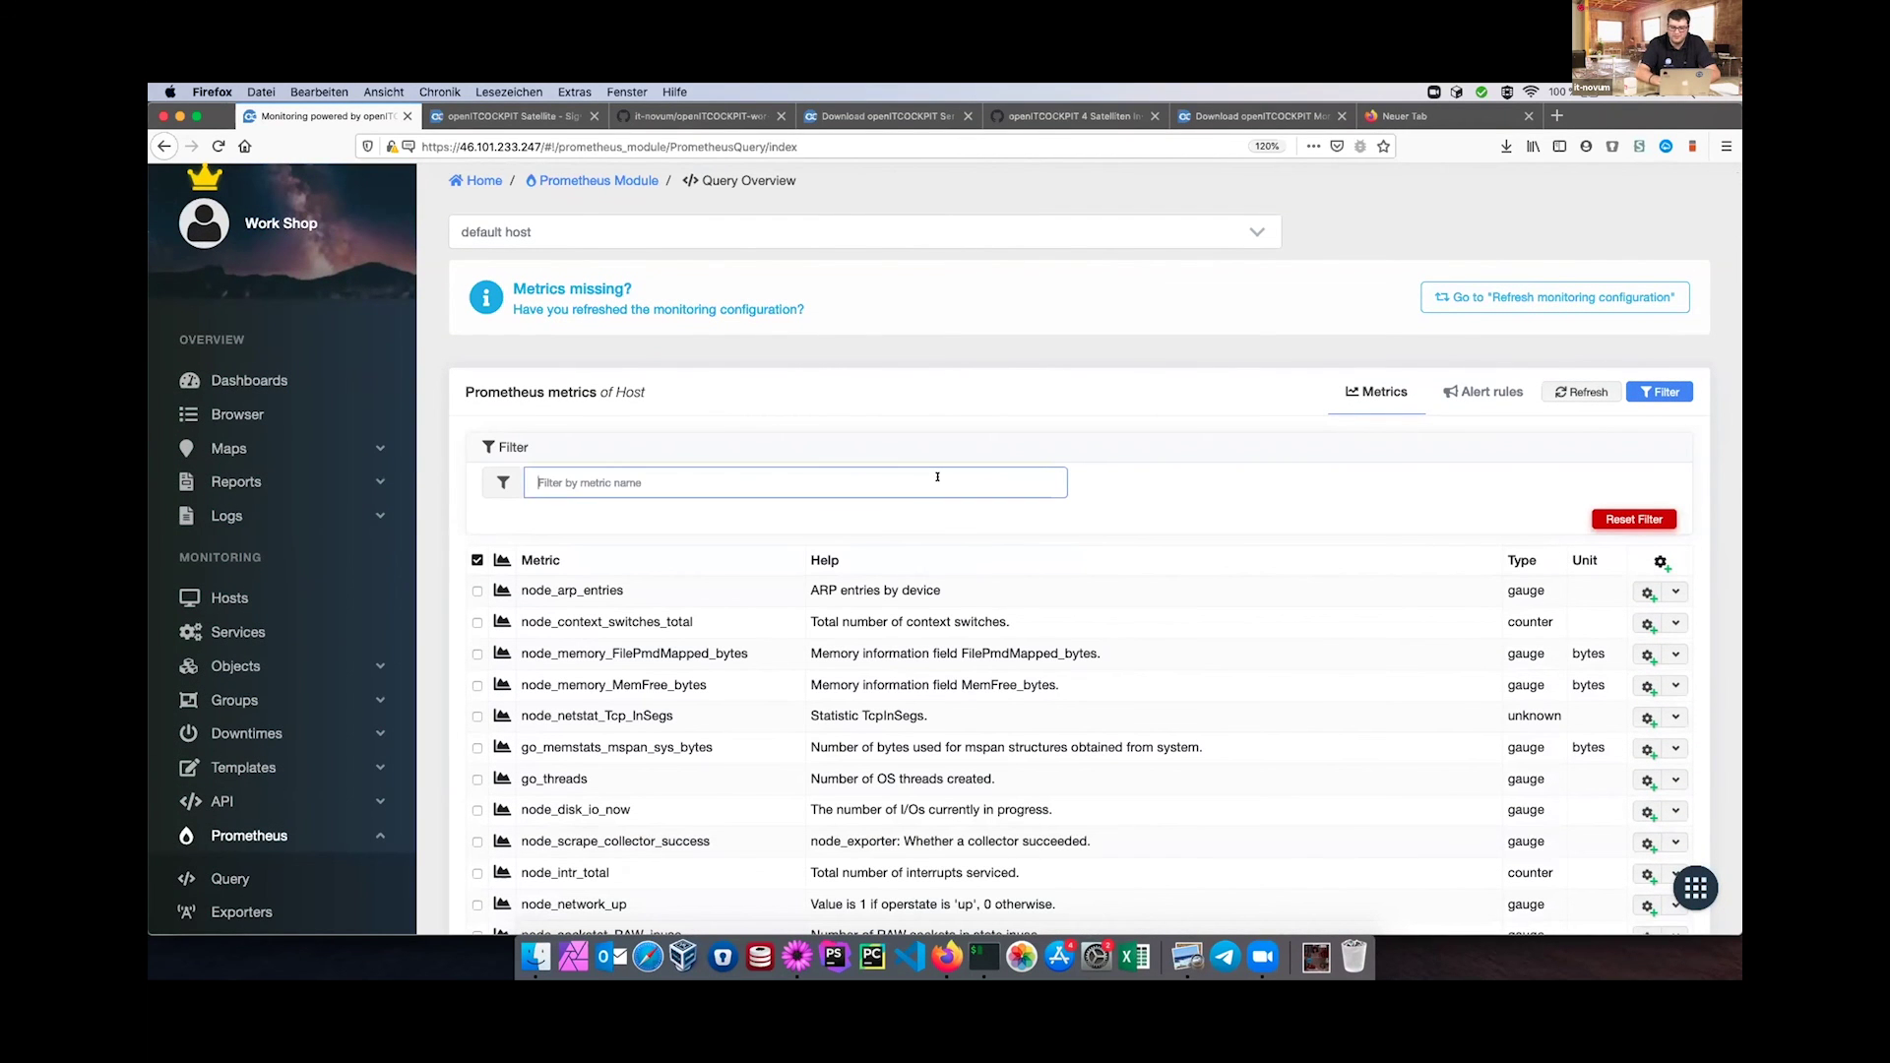
pyautogui.write('load')
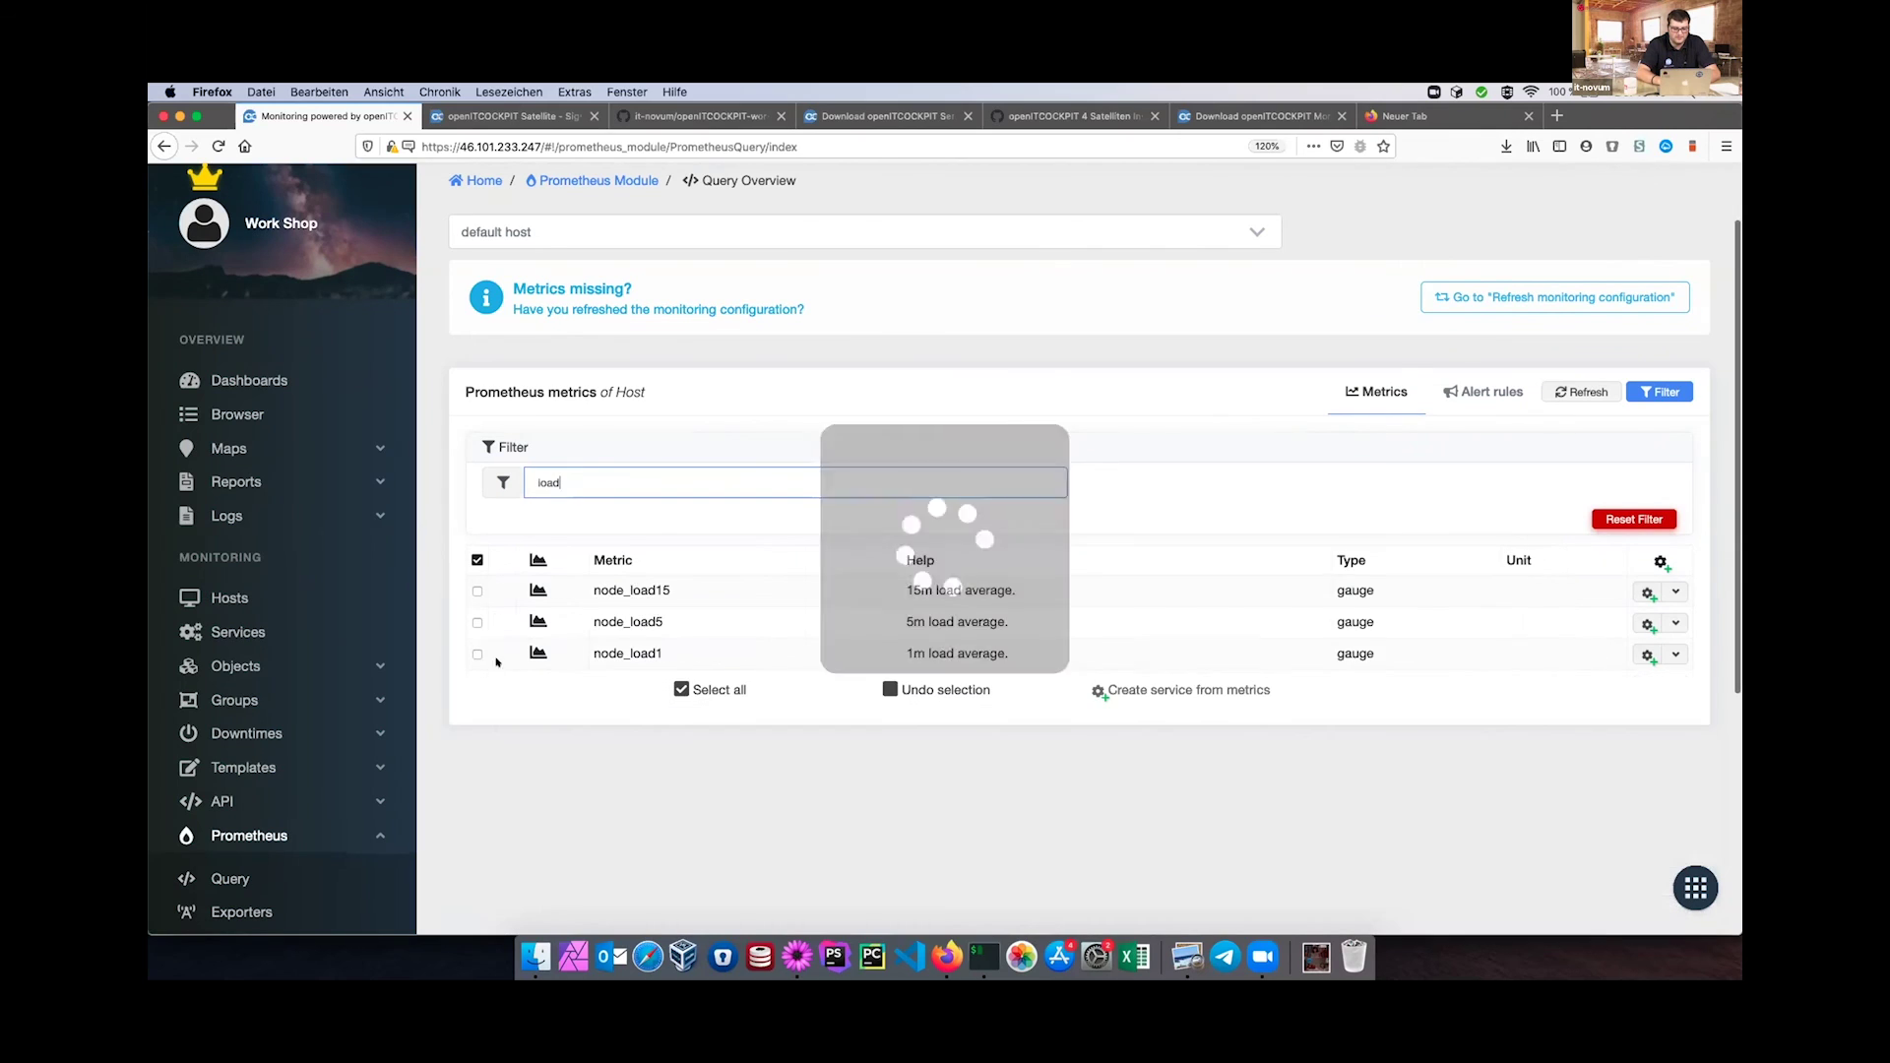
# Select the node_load5 metric and start creating a service from it.
pyautogui.click(477, 622)
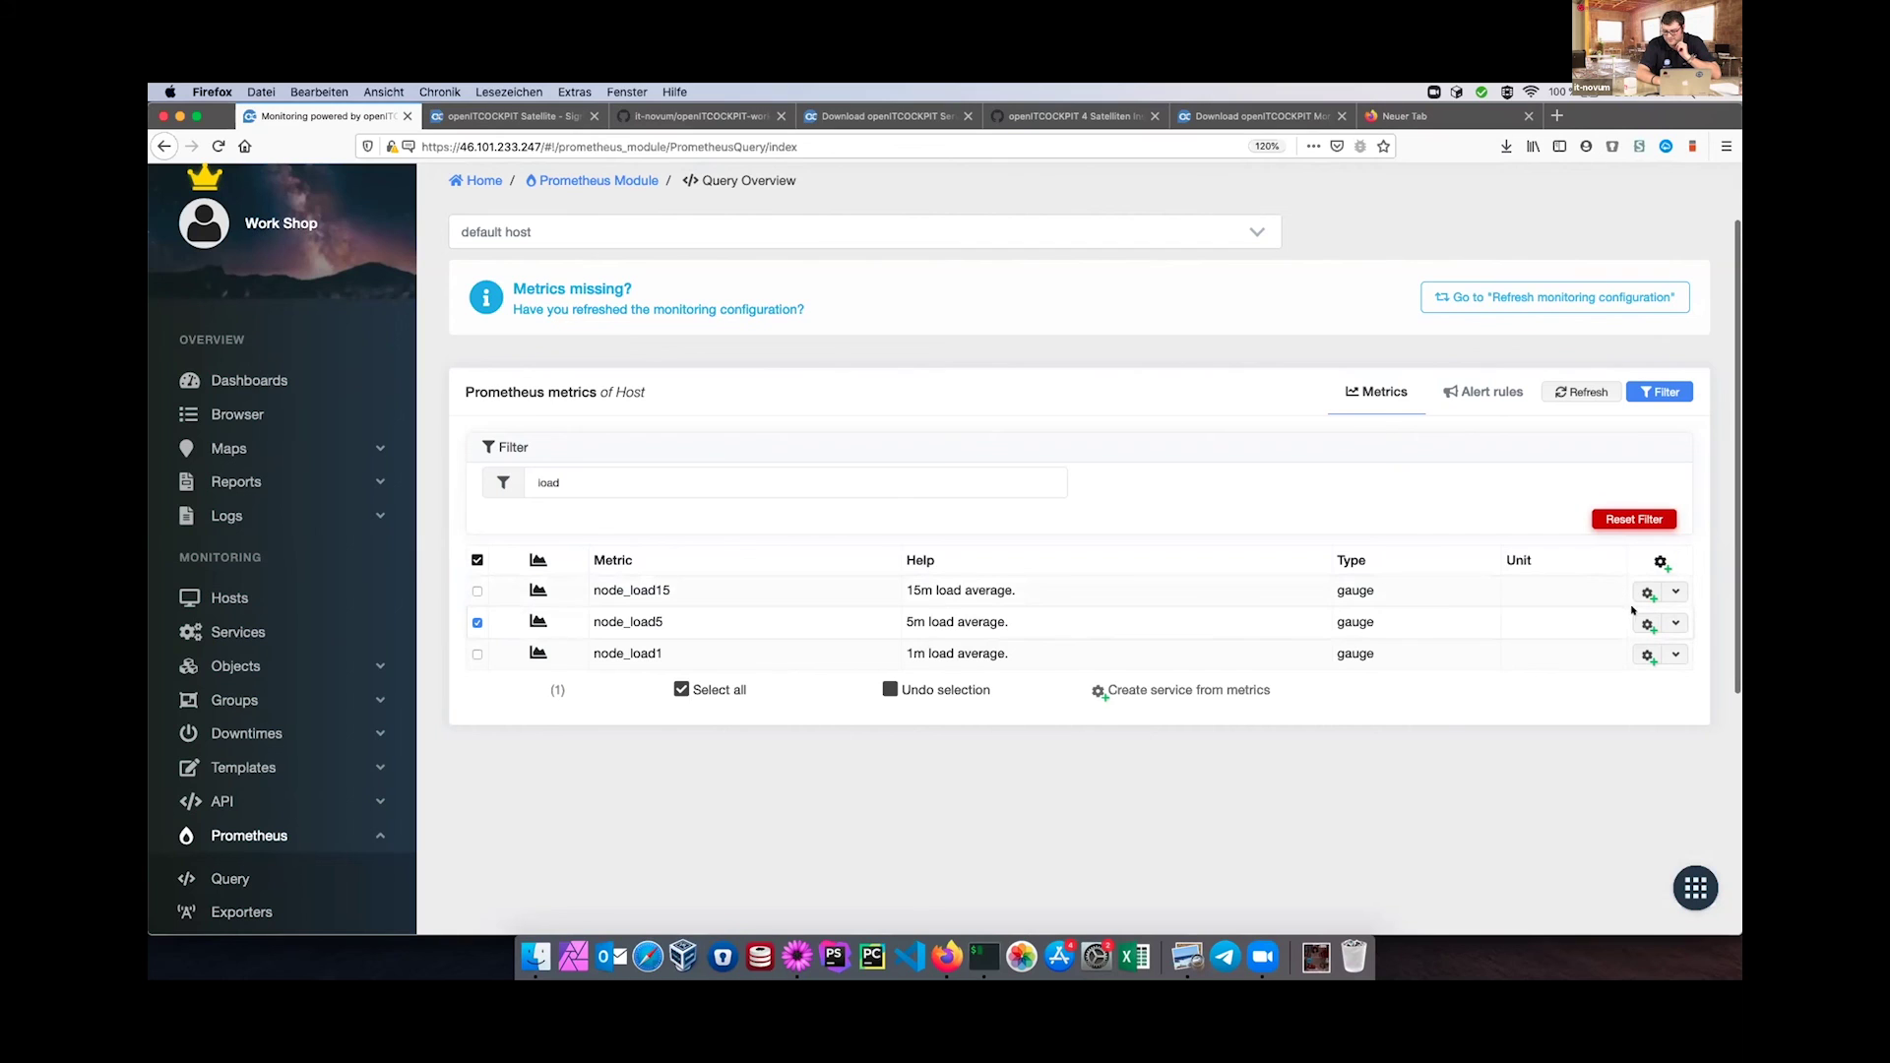
pyautogui.click(1675, 623)
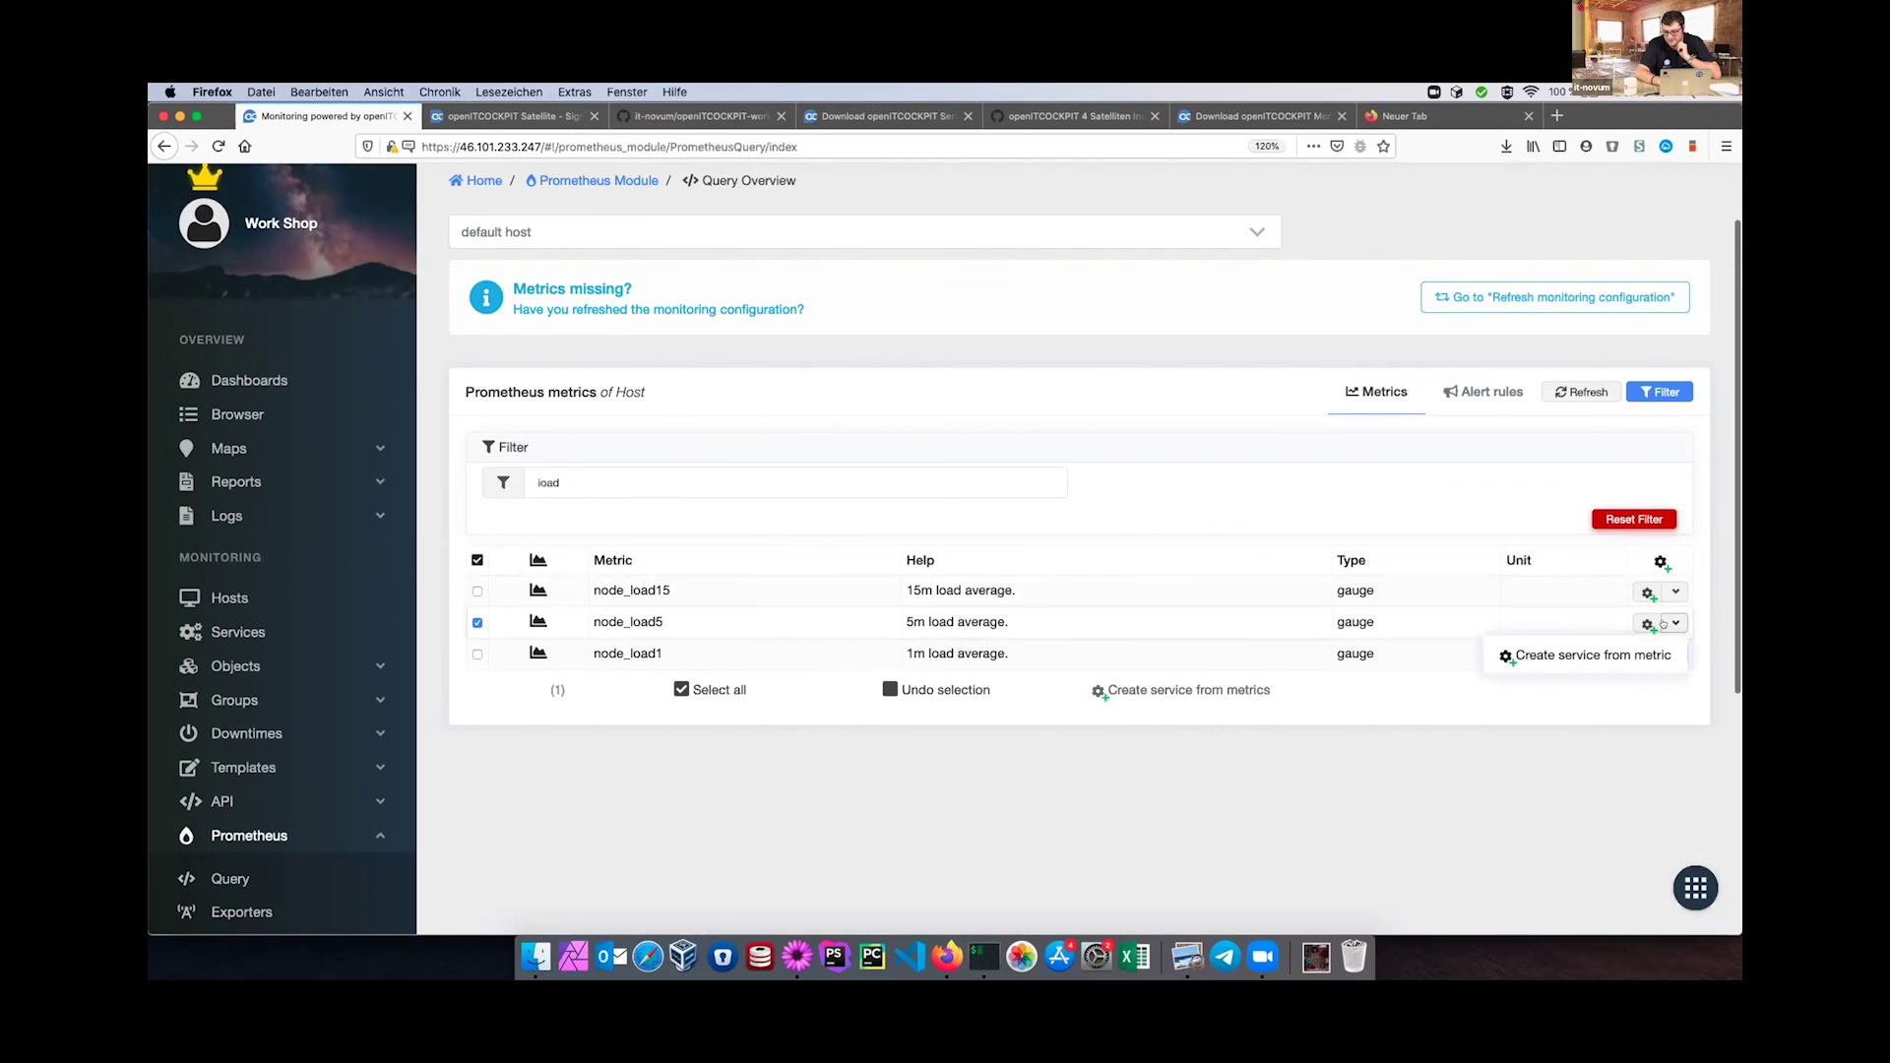
pyautogui.click(1593, 655)
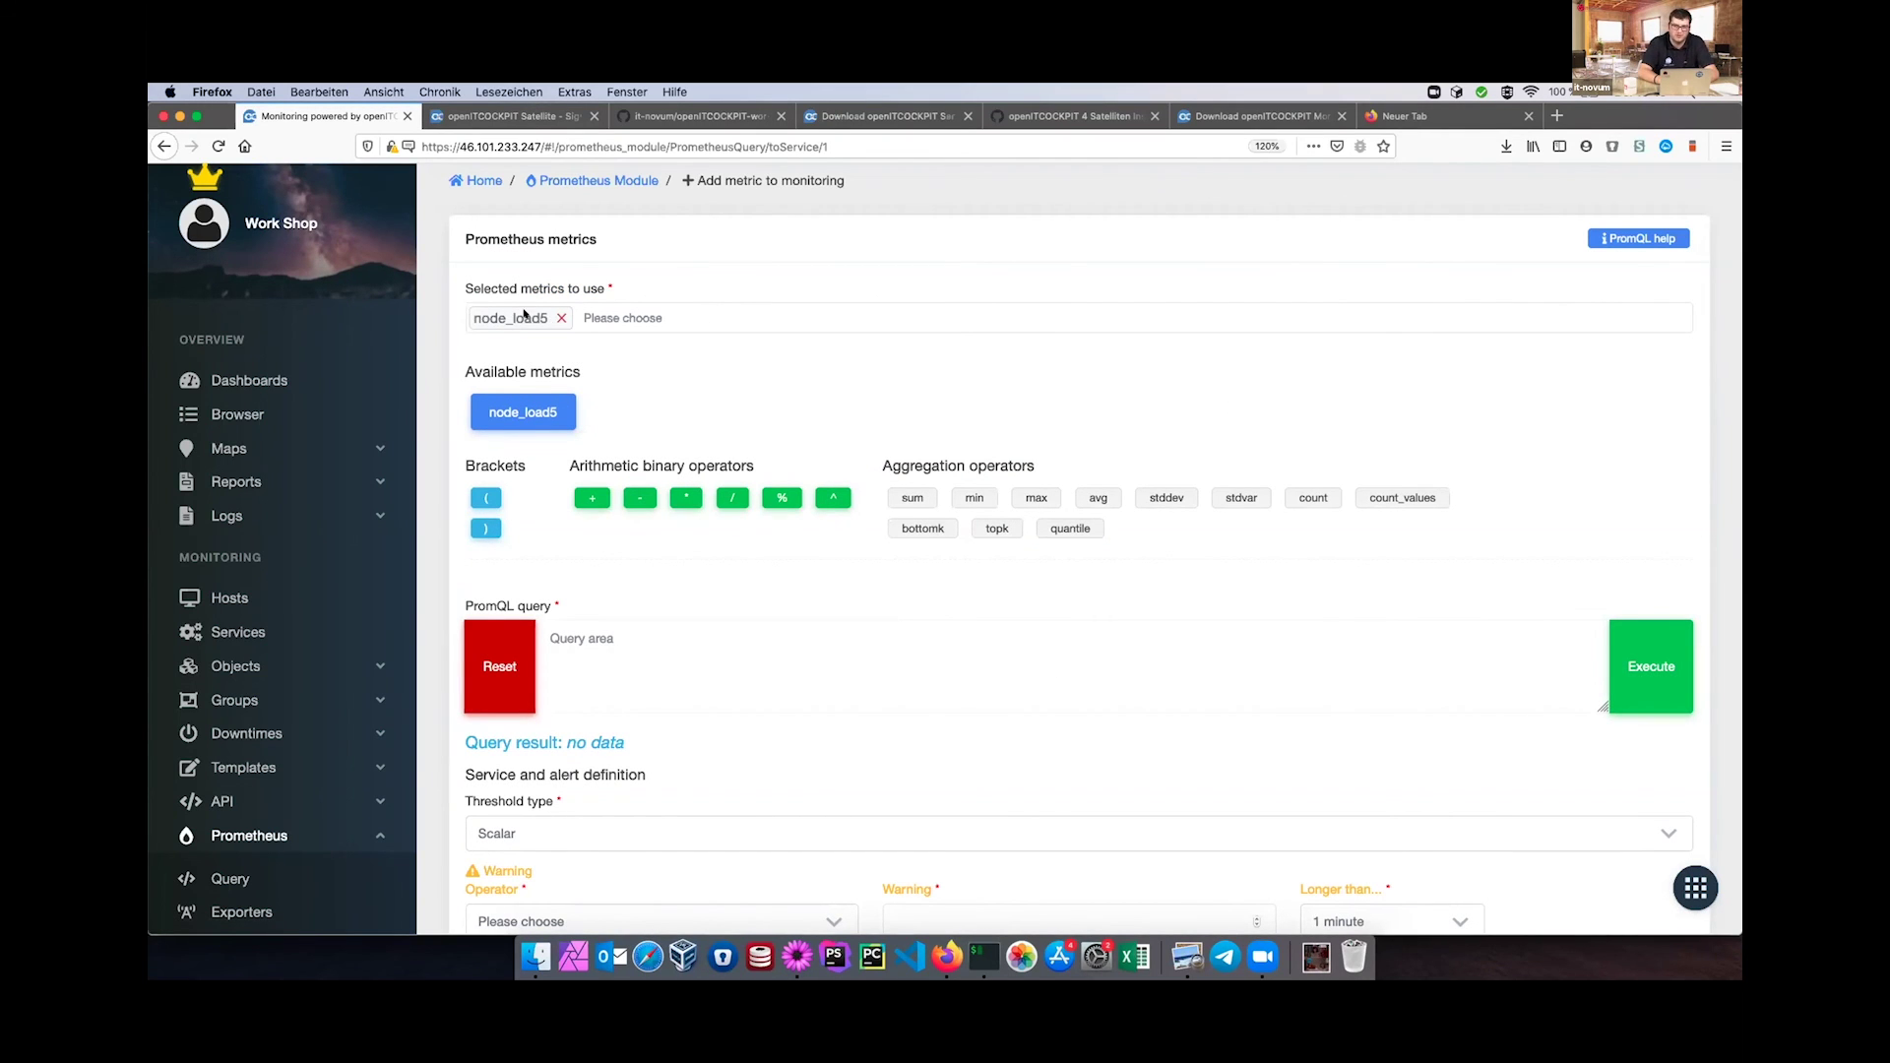
# Add node_load15 to the selected metrics to use alongside node_load5.
pyautogui.click(618, 307)
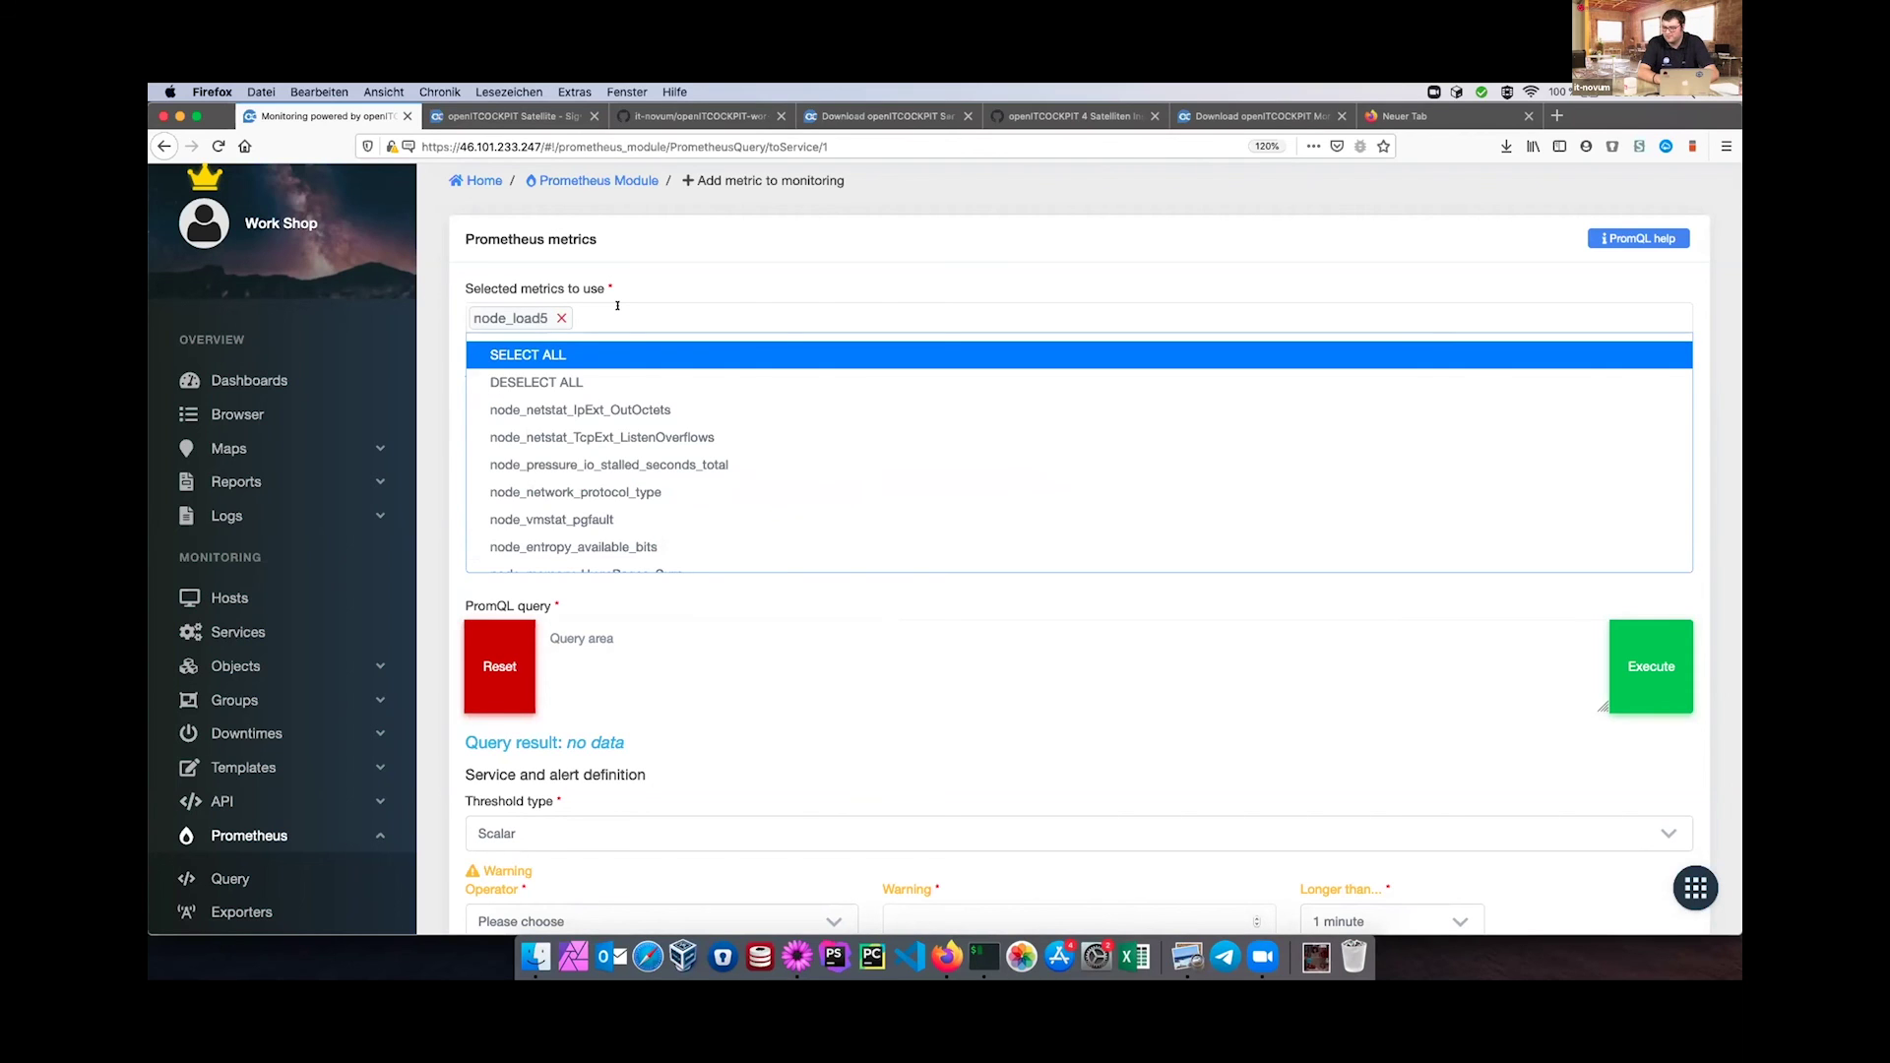
pyautogui.write('node_load')
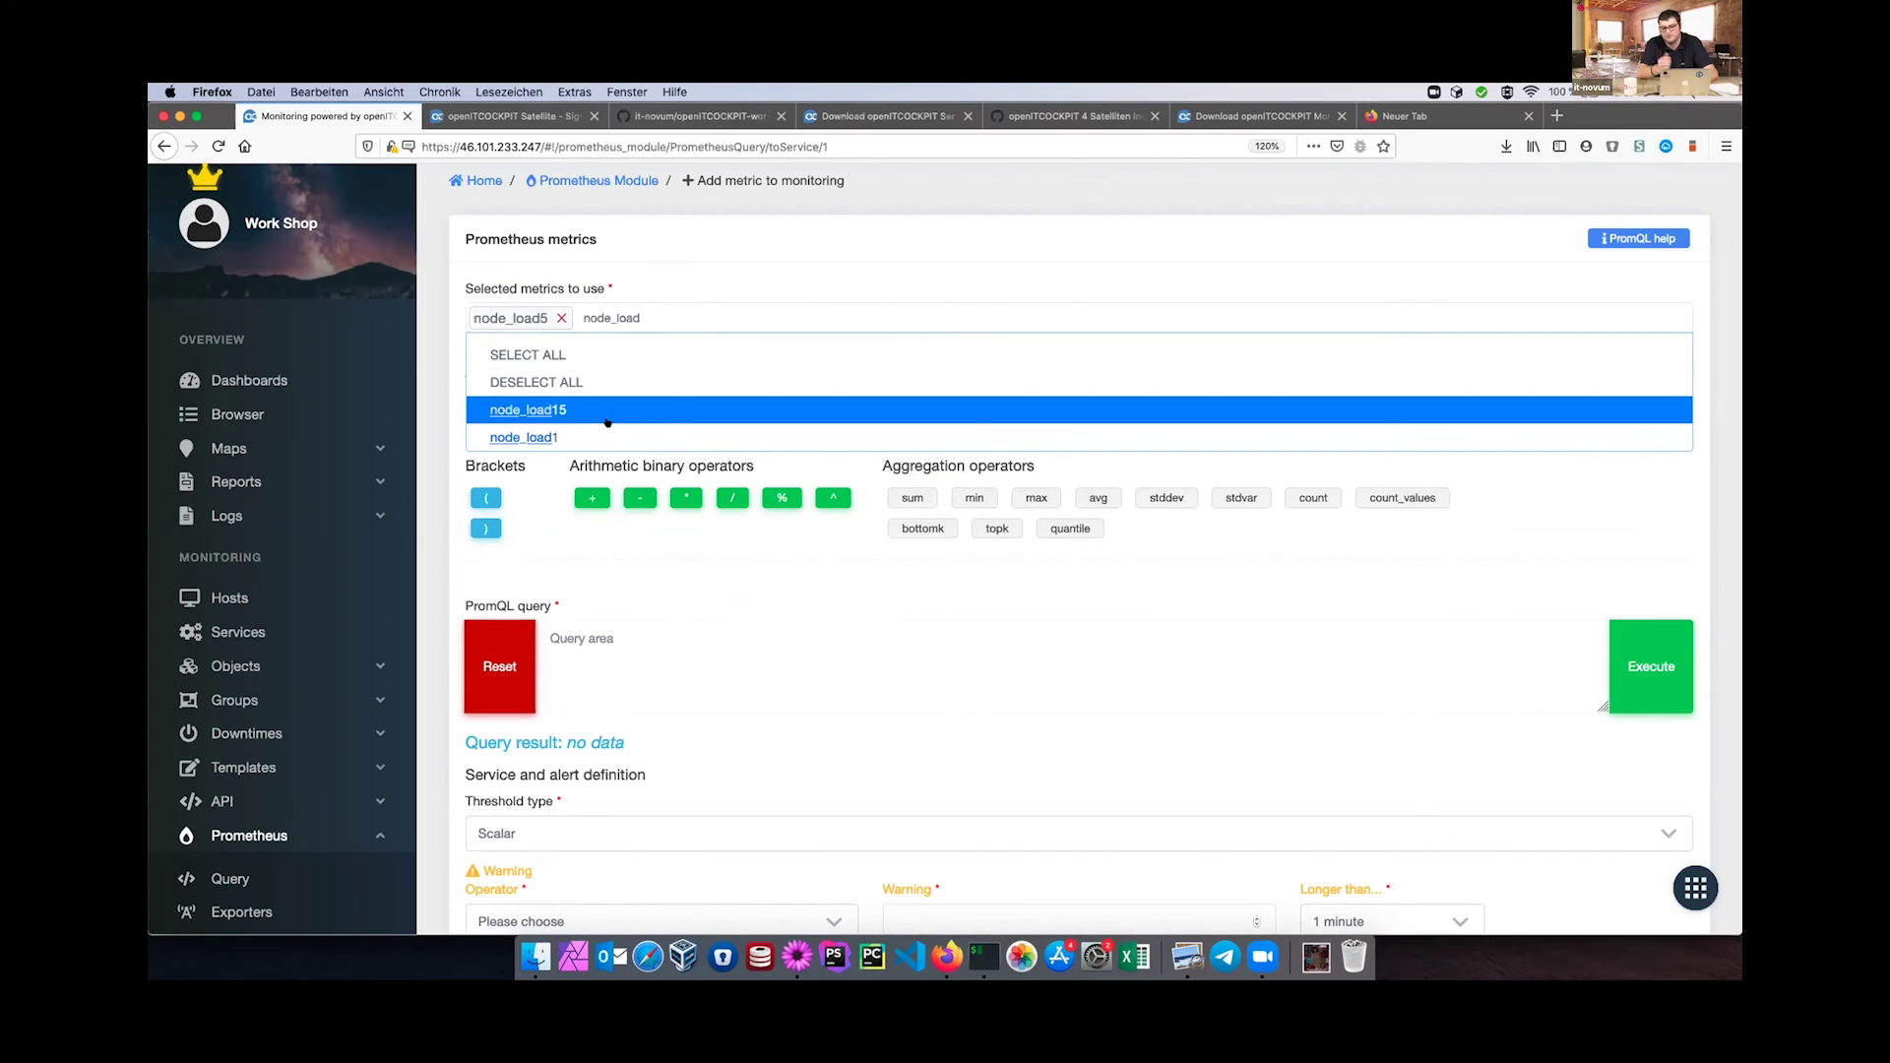
pyautogui.click(607, 414)
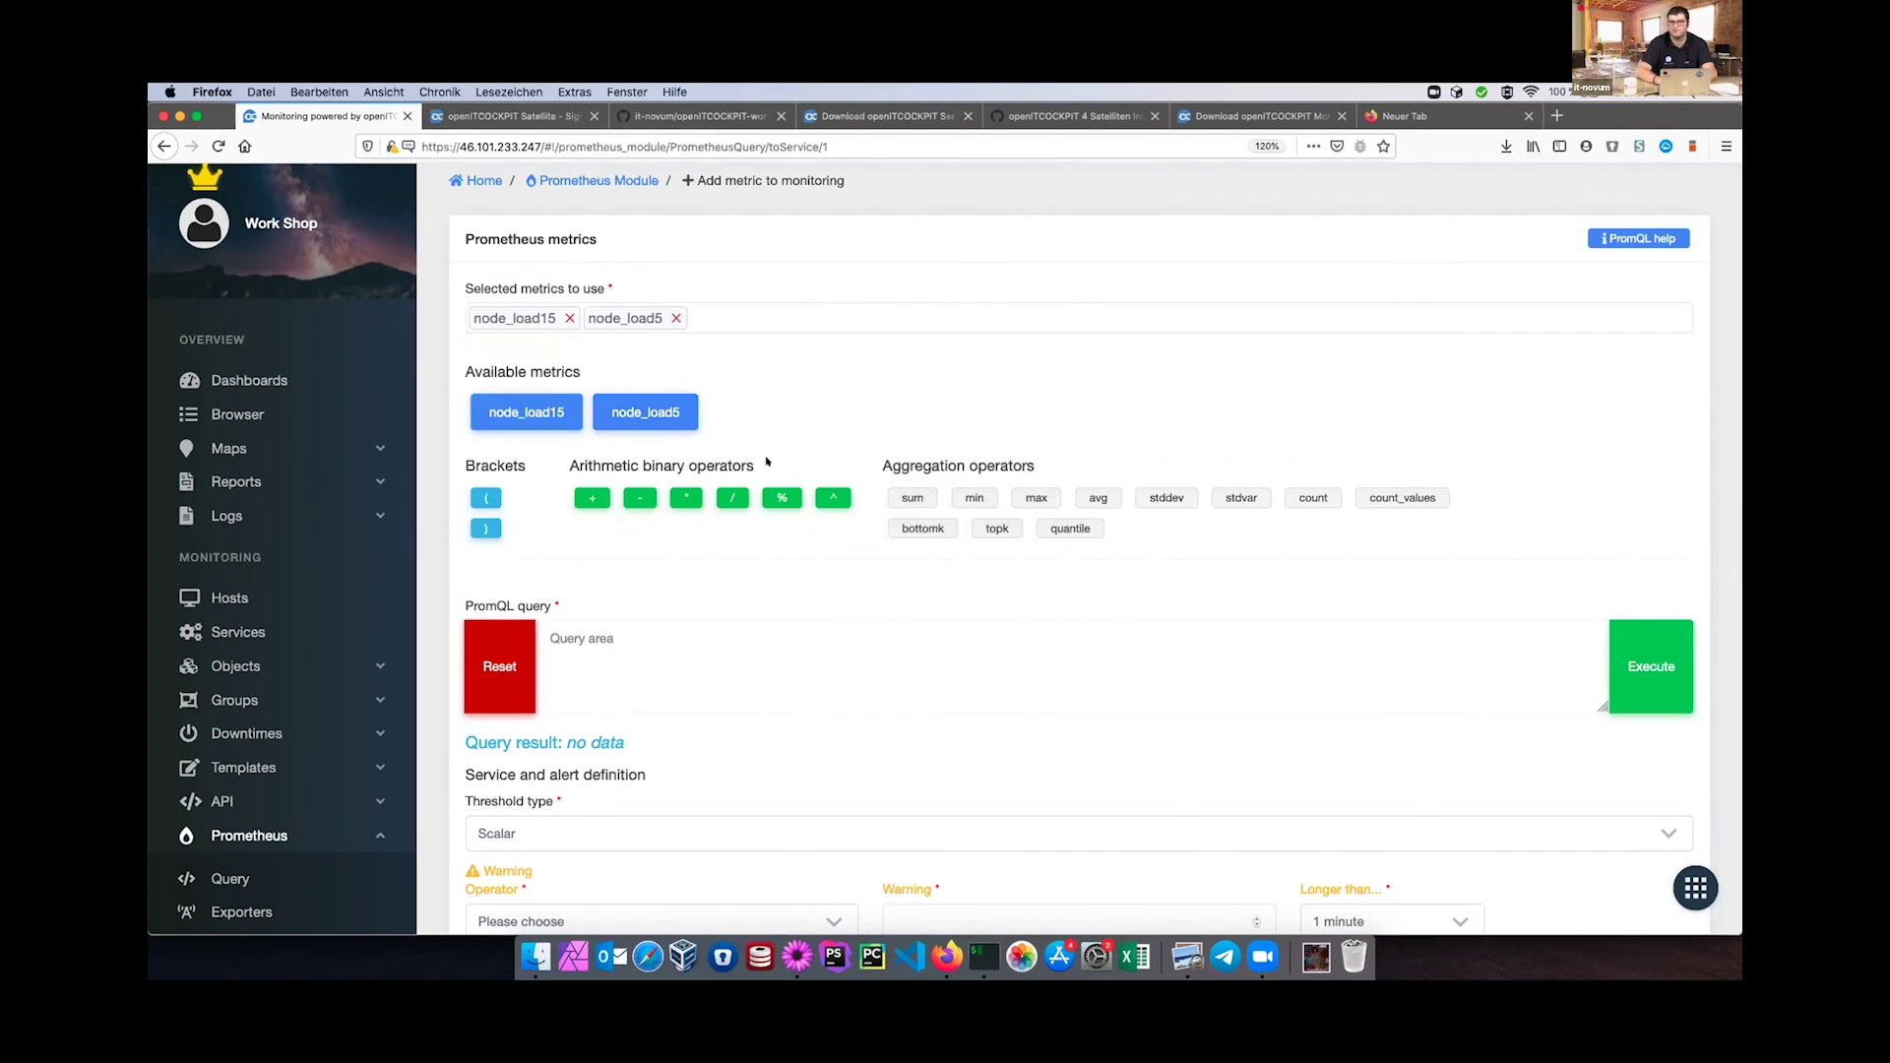
# Insert the node_load5 metric into the PromQL query and execute the query.
pyautogui.scroll(-2, 766, 460)
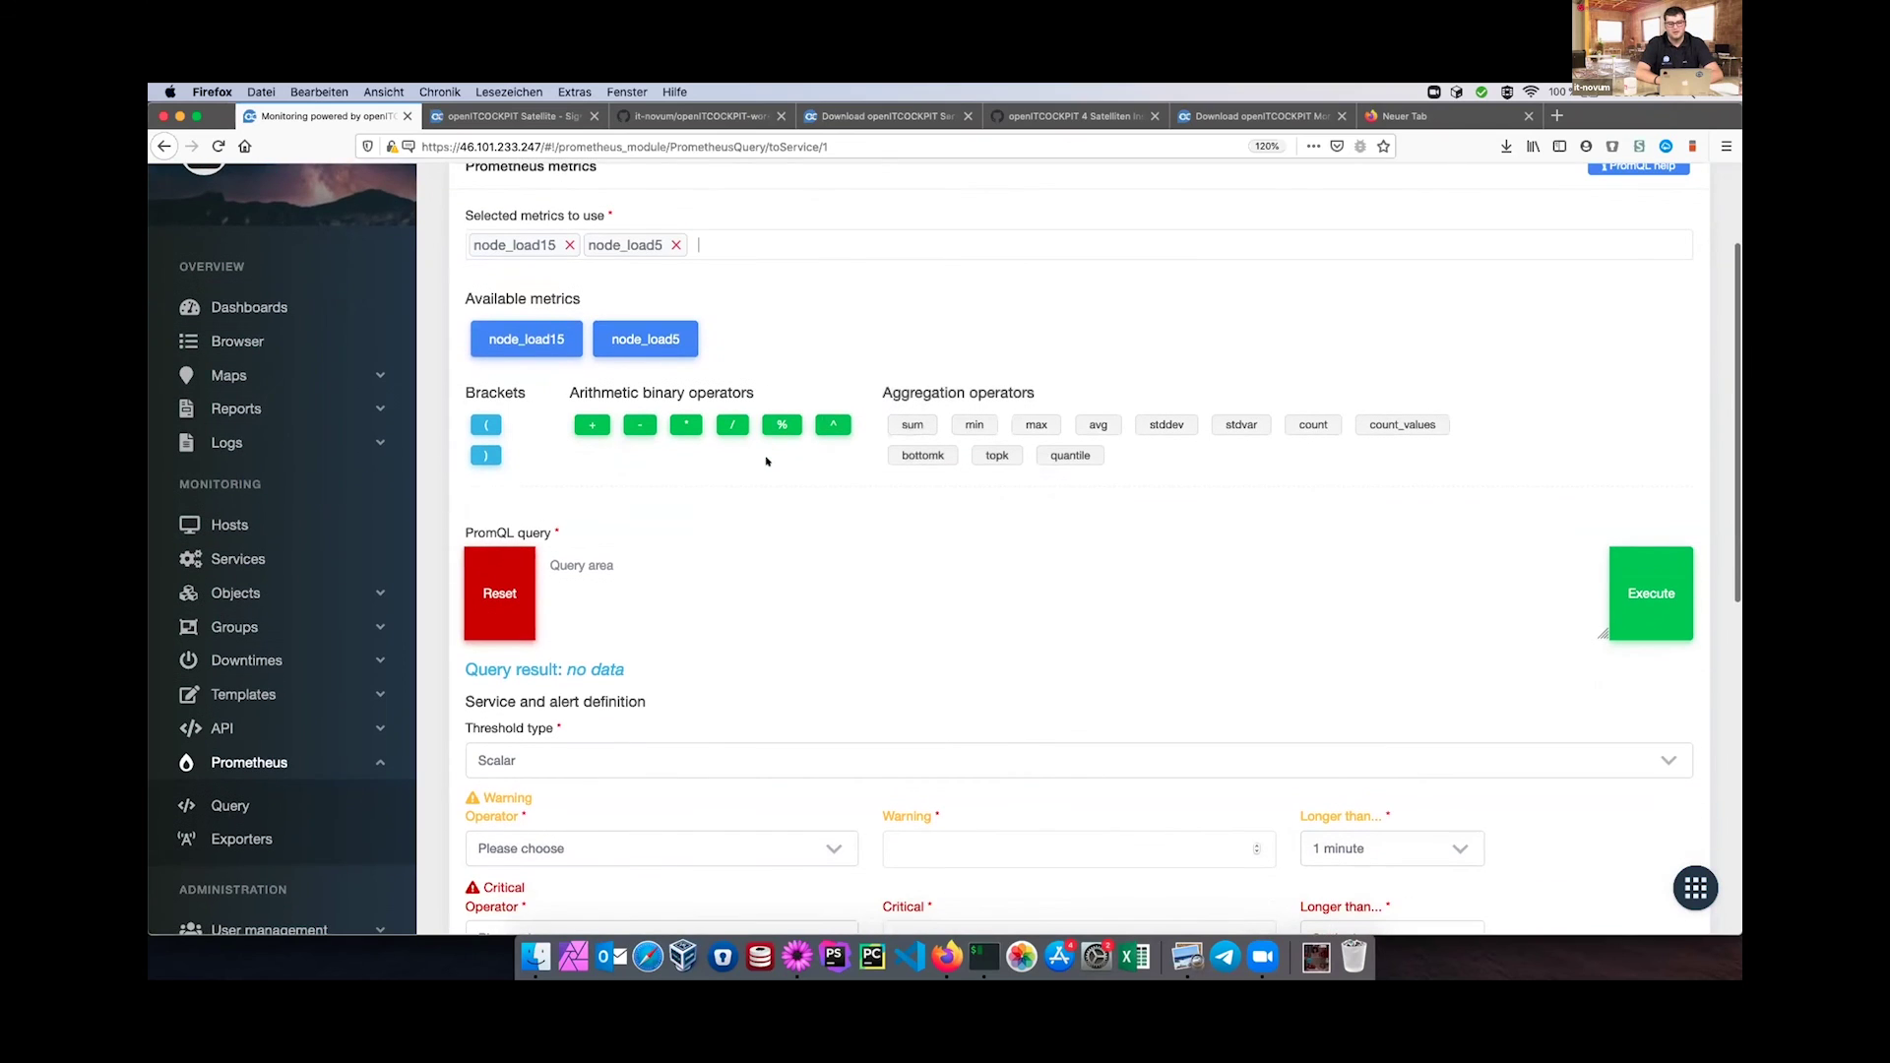
pyautogui.click(630, 553)
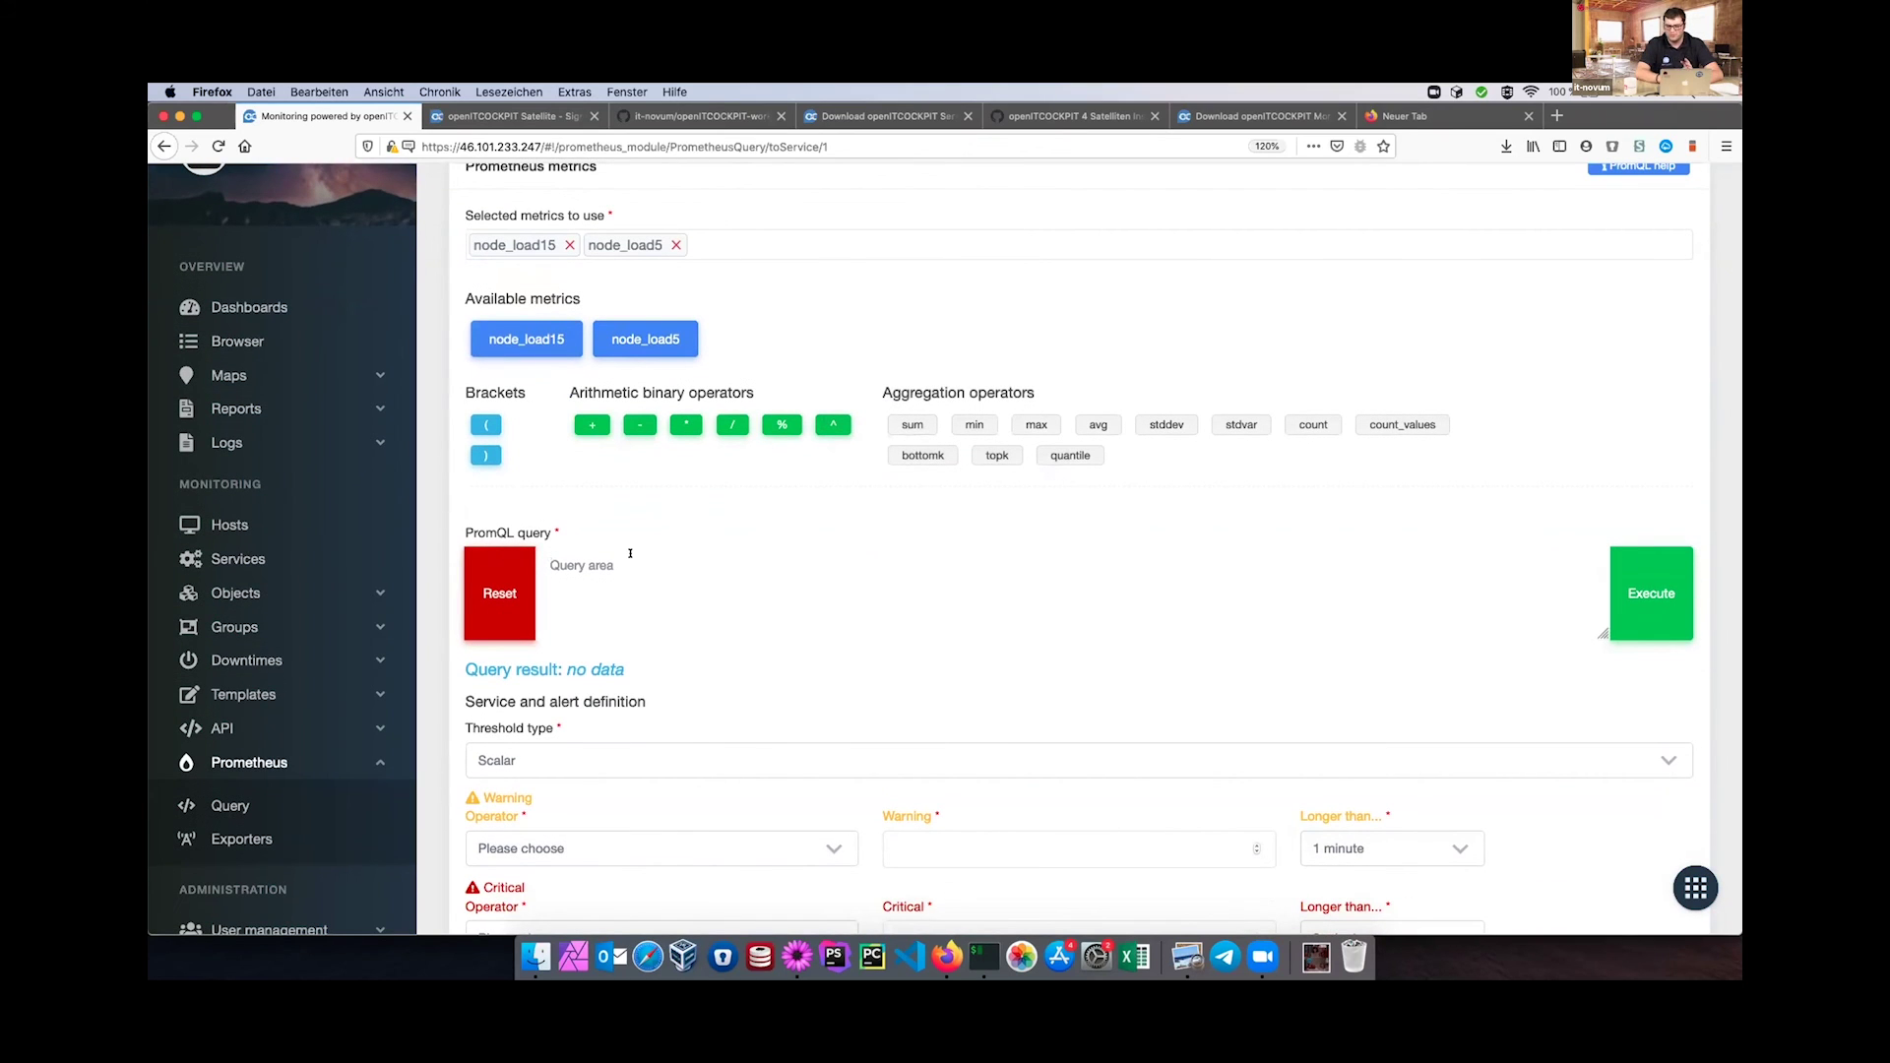
pyautogui.click(674, 349)
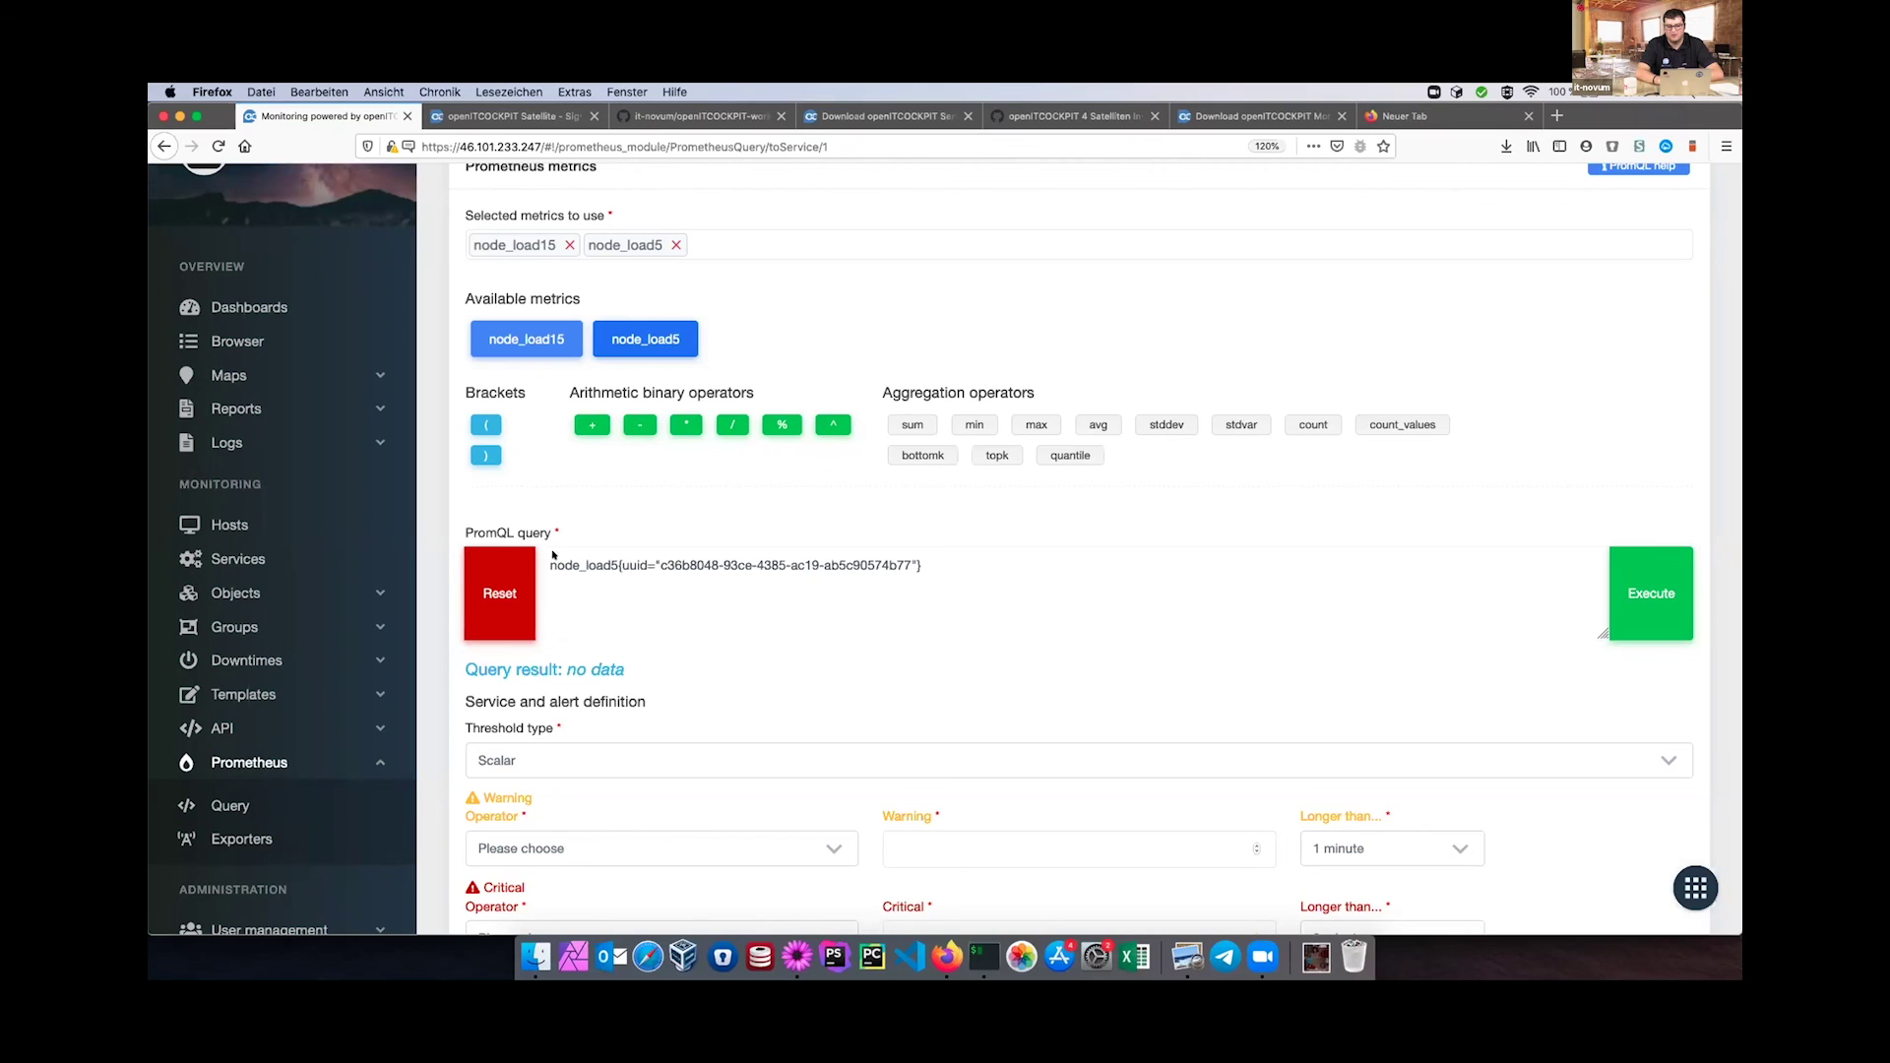
pyautogui.moveTo(926, 565); pyautogui.dragTo(433, 570)
pyautogui.click(433, 570)
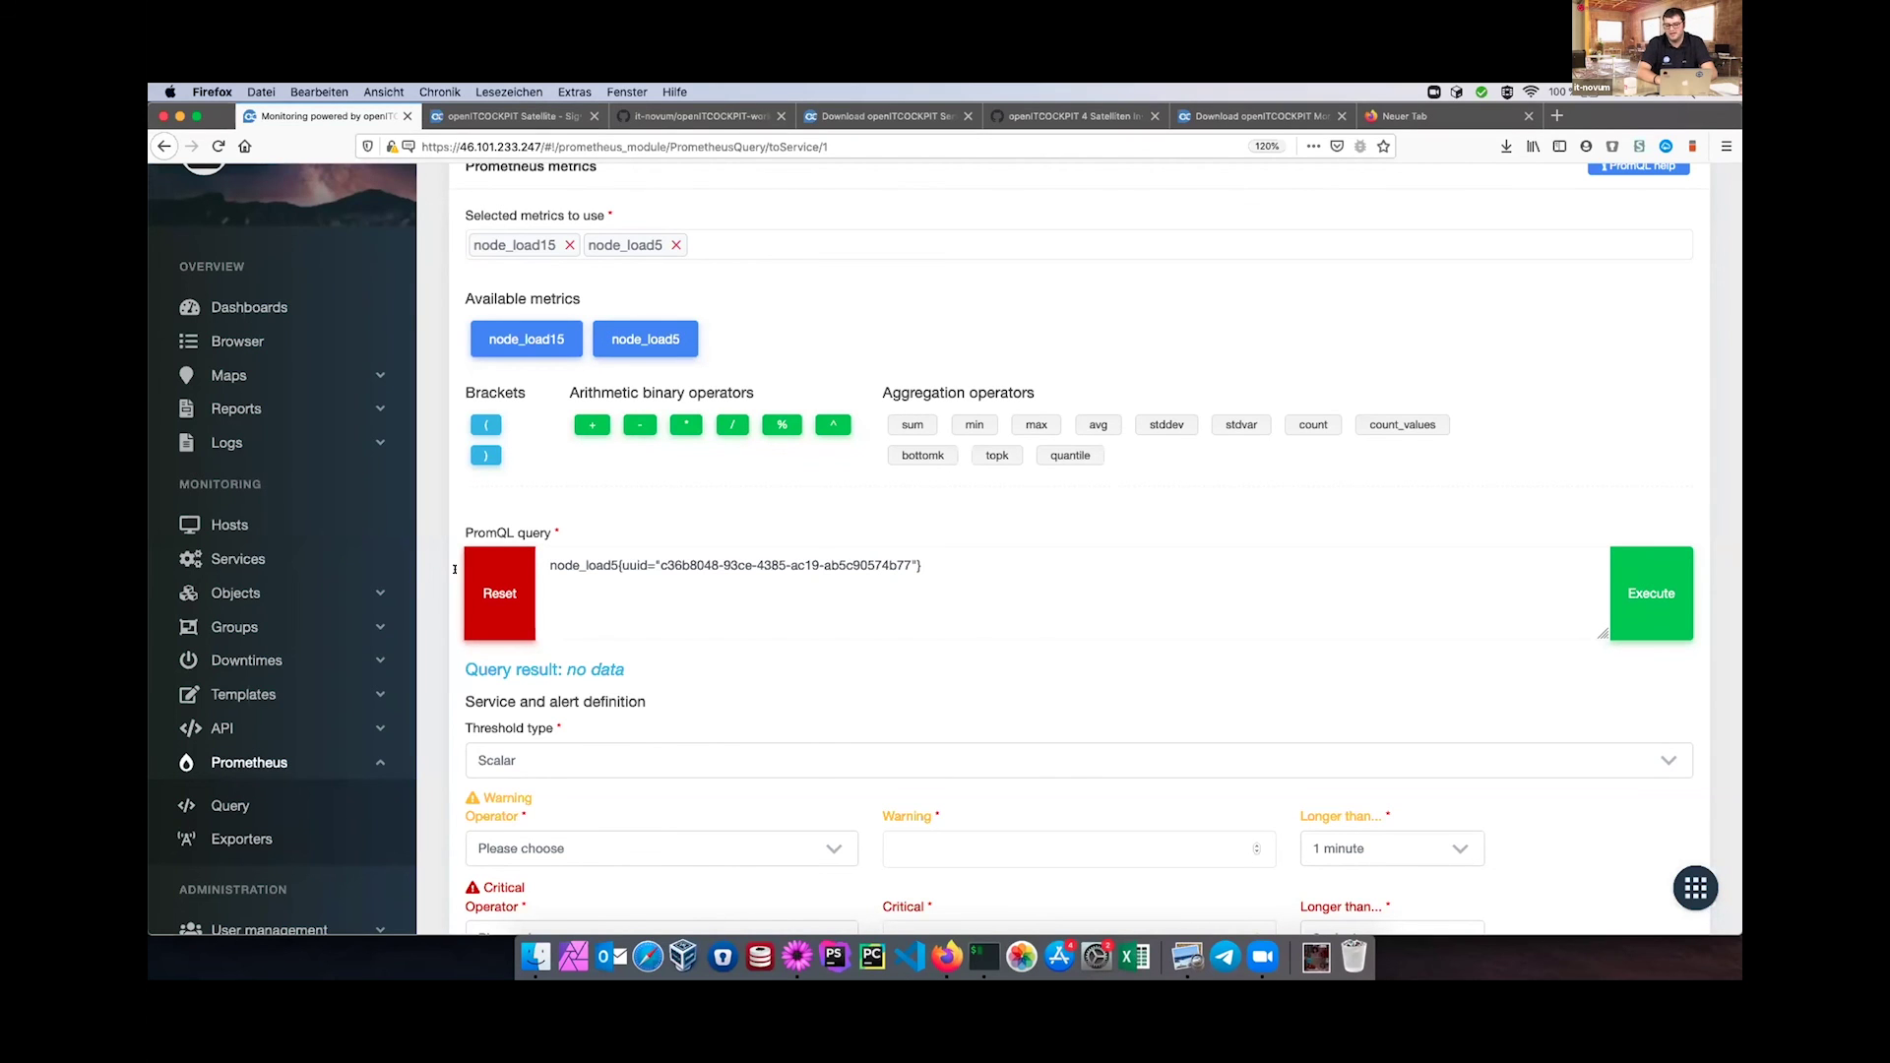
pyautogui.scroll(-1, 1109, 540)
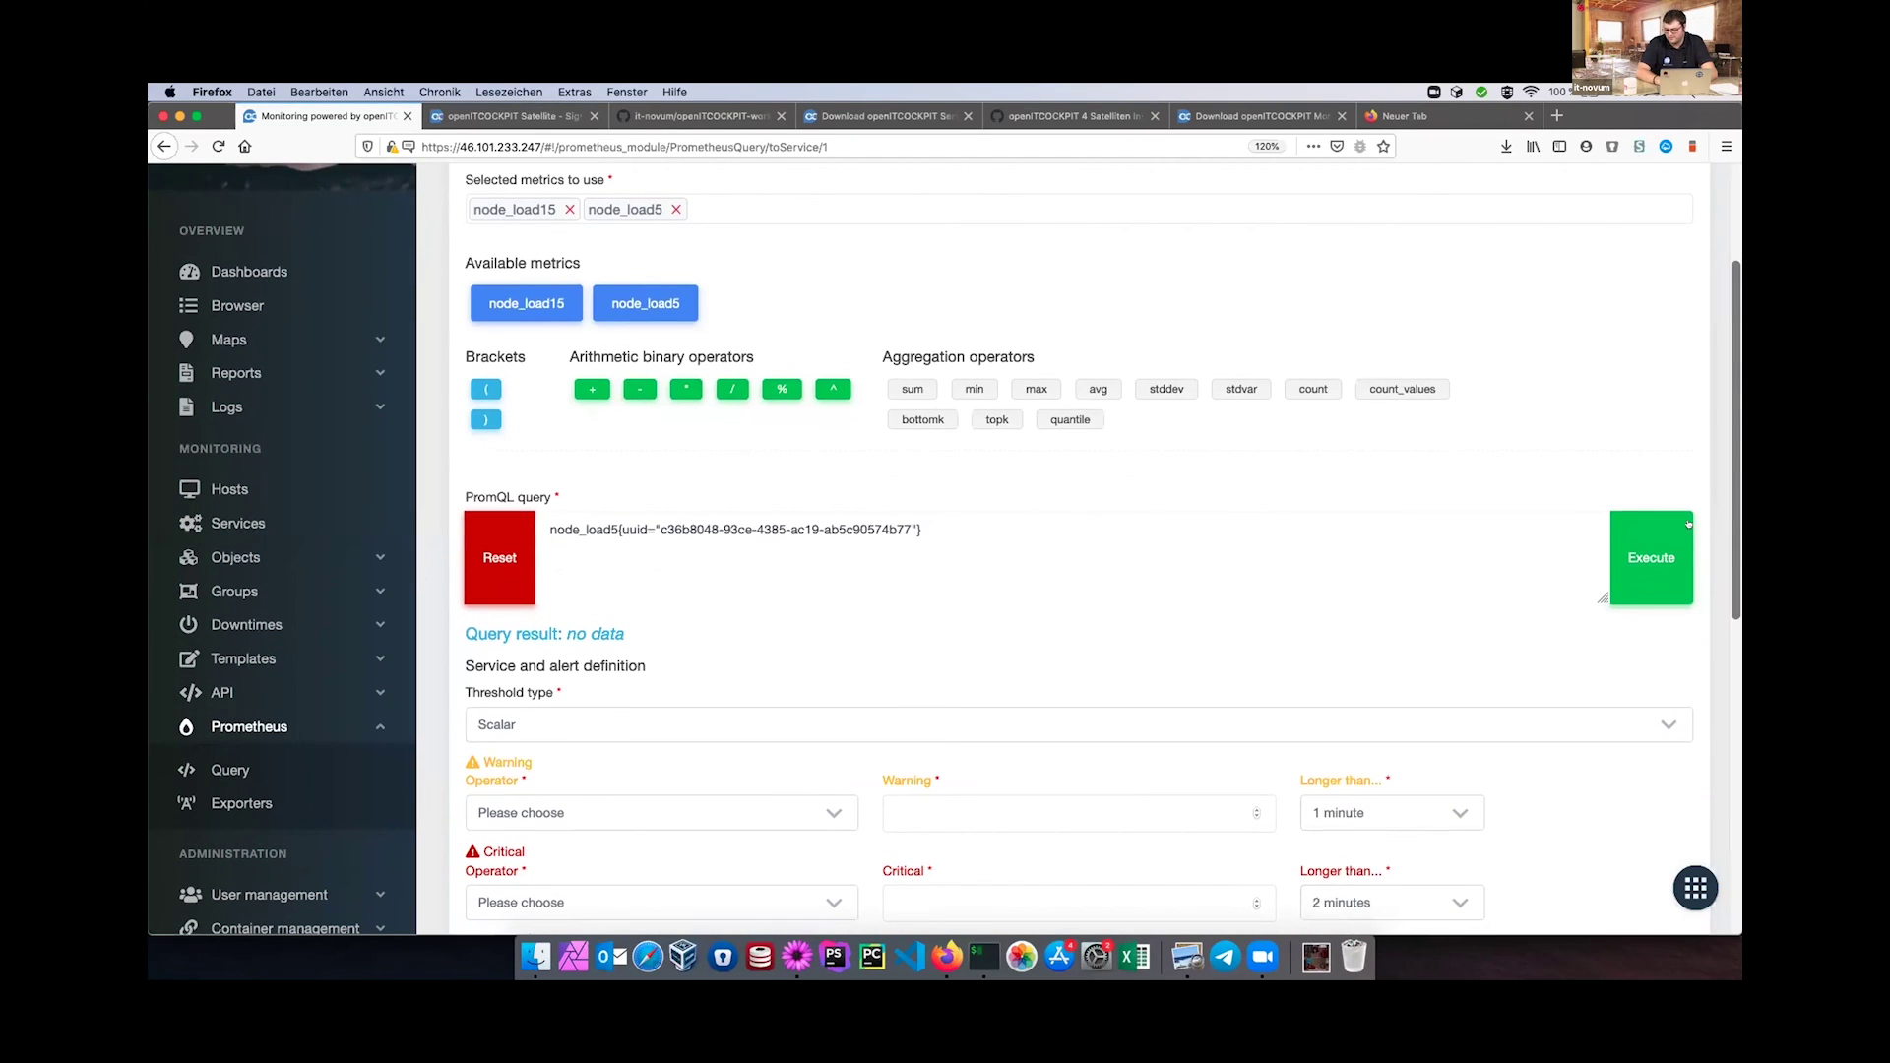
pyautogui.click(1651, 549)
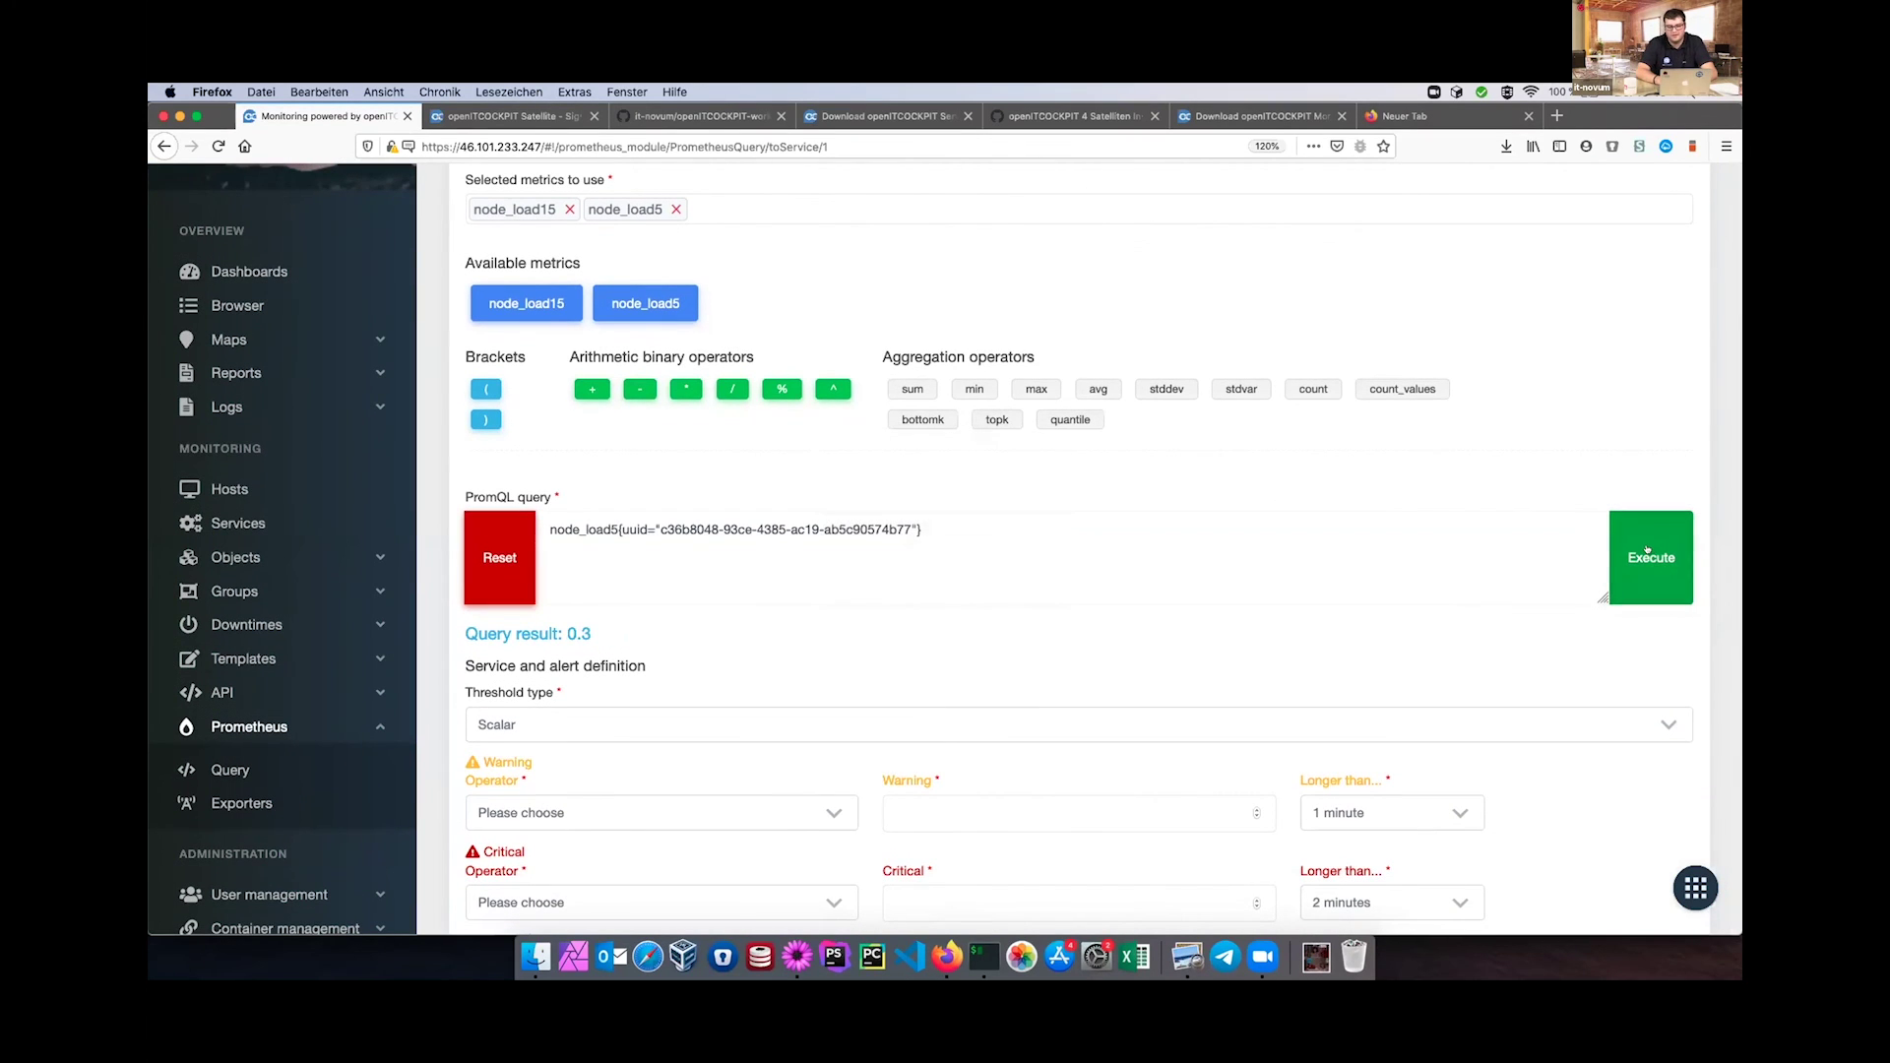
pyautogui.click(1648, 549)
pyautogui.moveTo(561, 633); pyautogui.dragTo(615, 635)
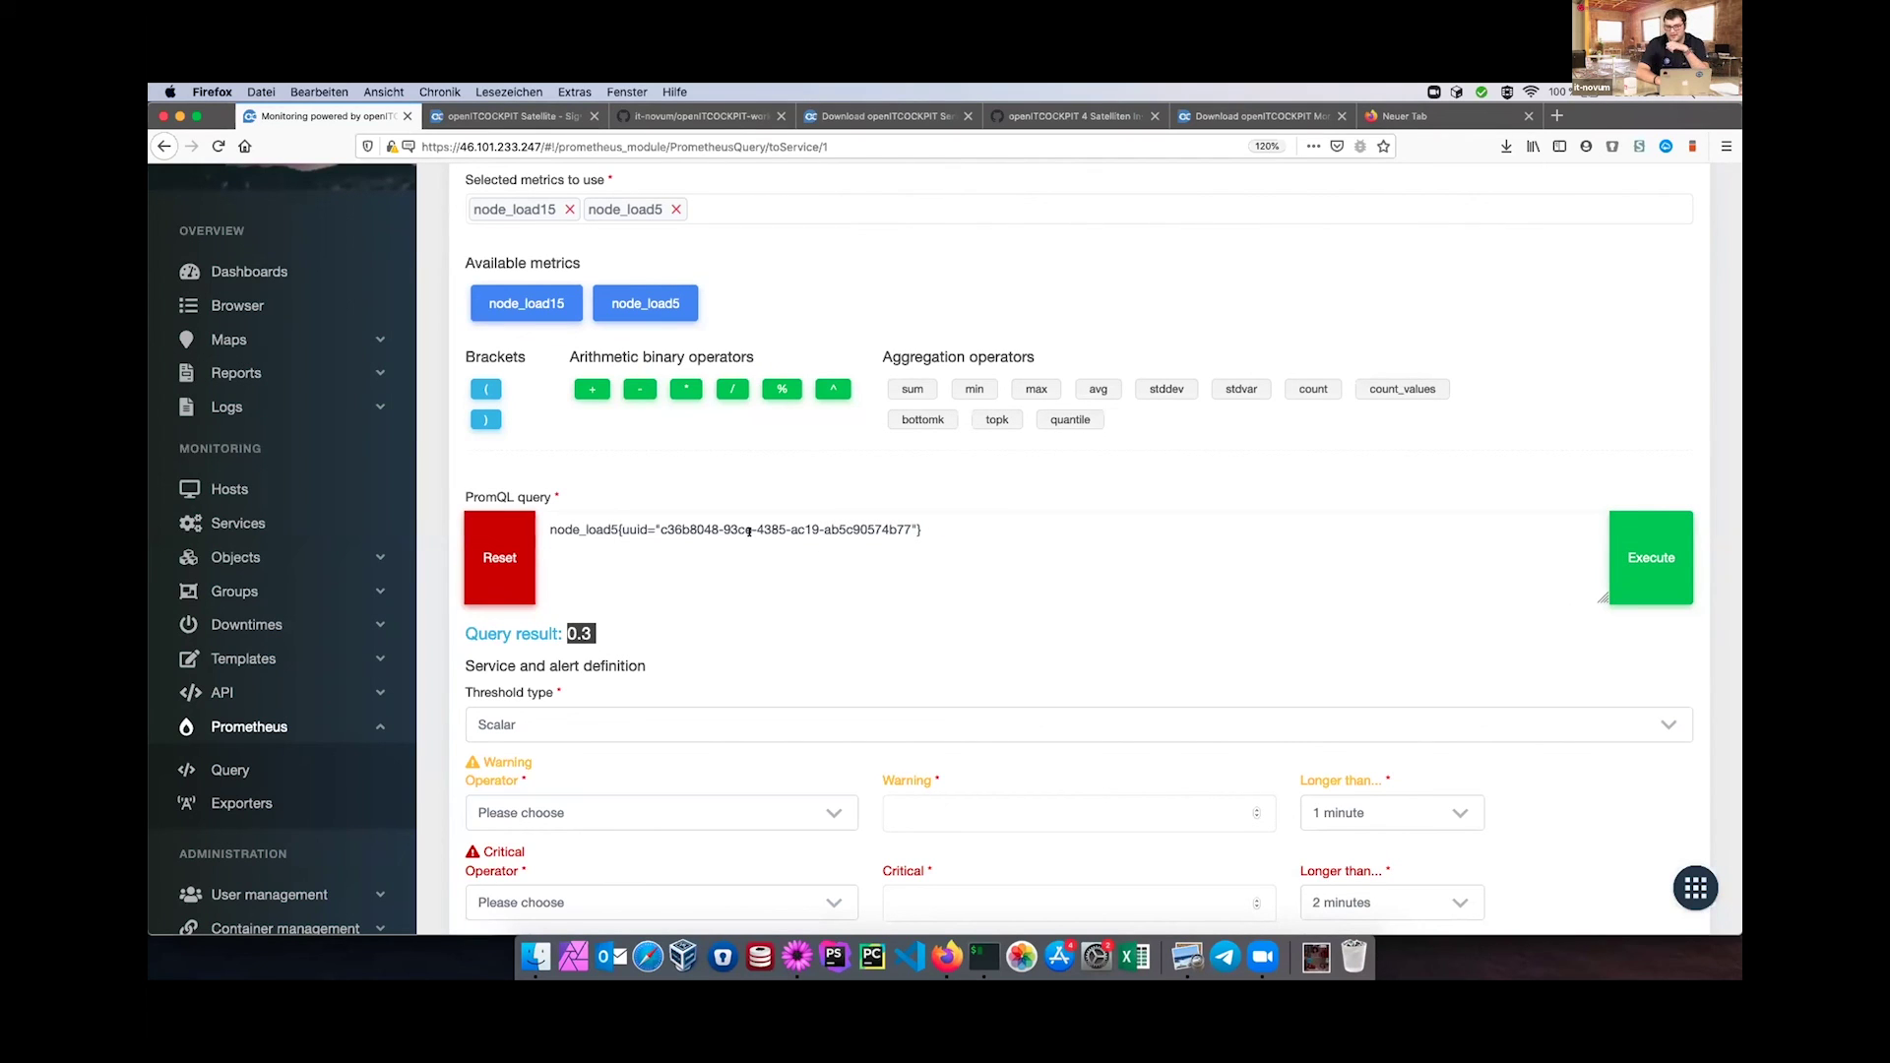
# Append "* 100" to the node_load5 PromQL query and execute it.
pyautogui.click(898, 529)
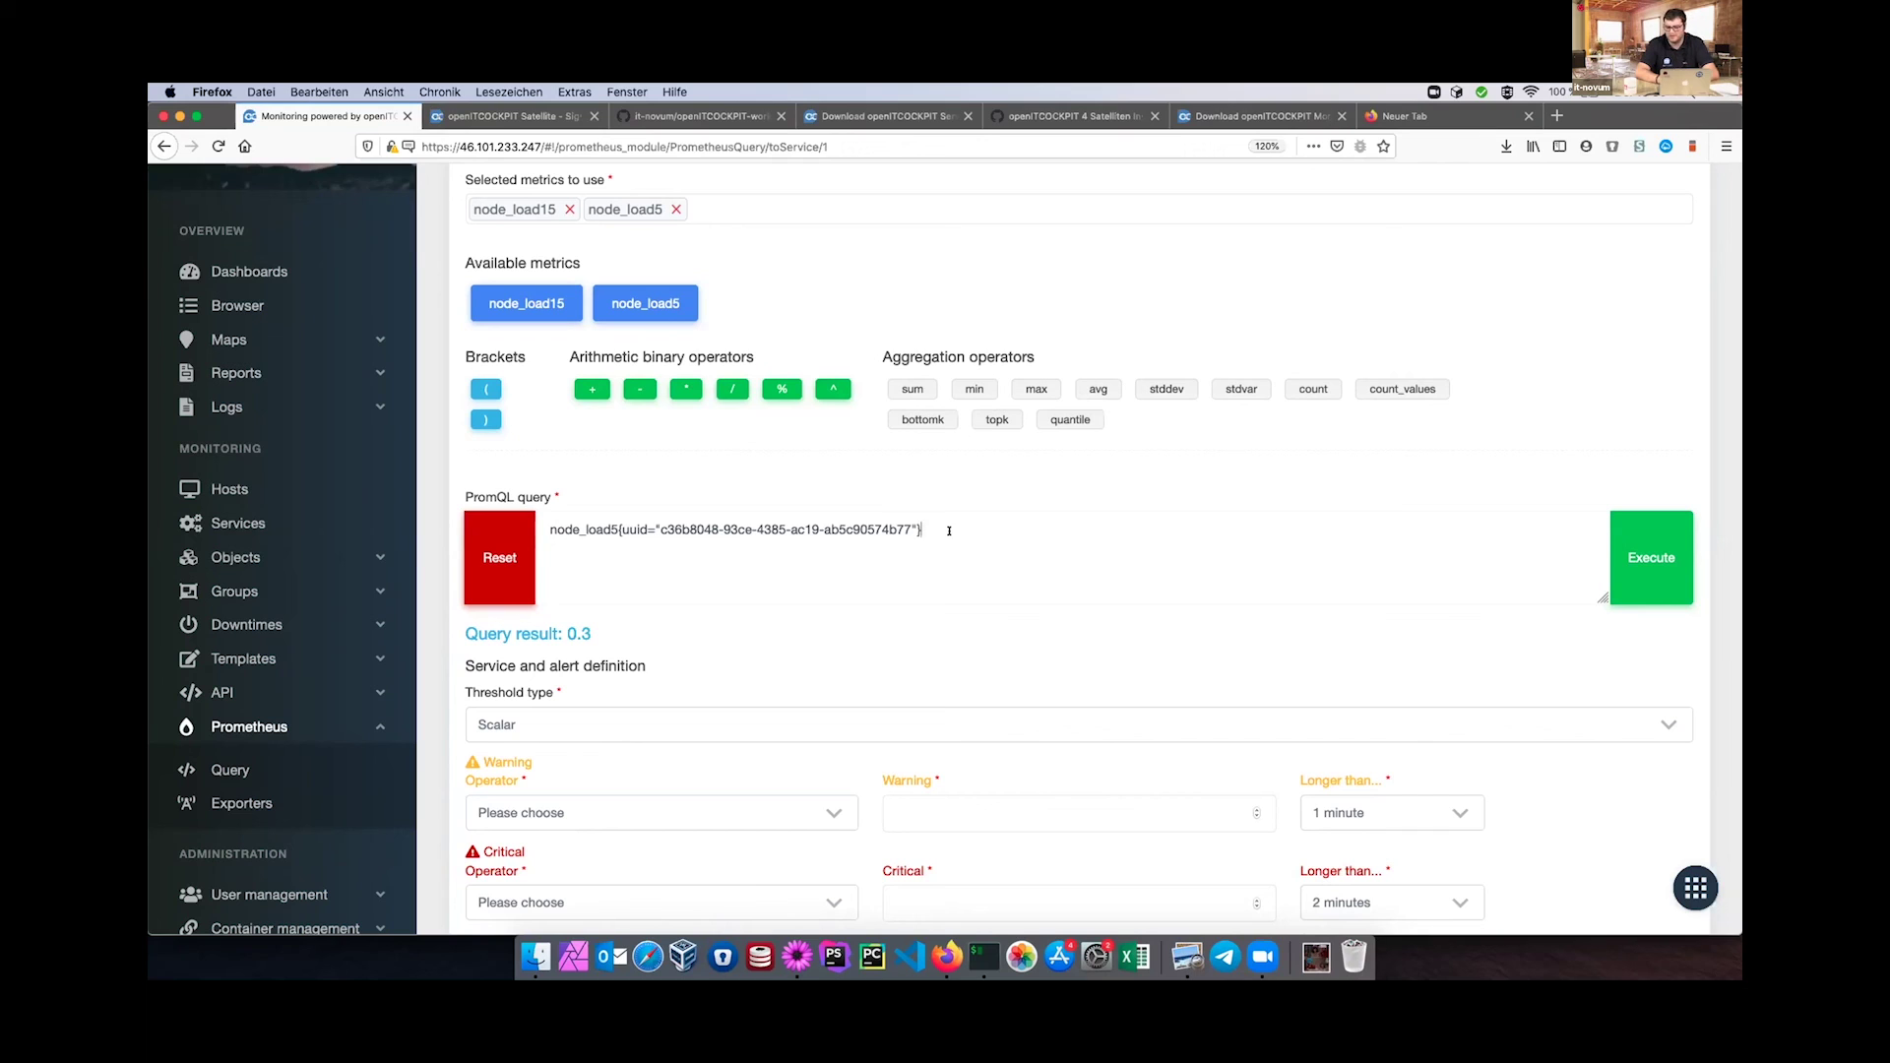
pyautogui.write('* 100')
pyautogui.click(1651, 557)
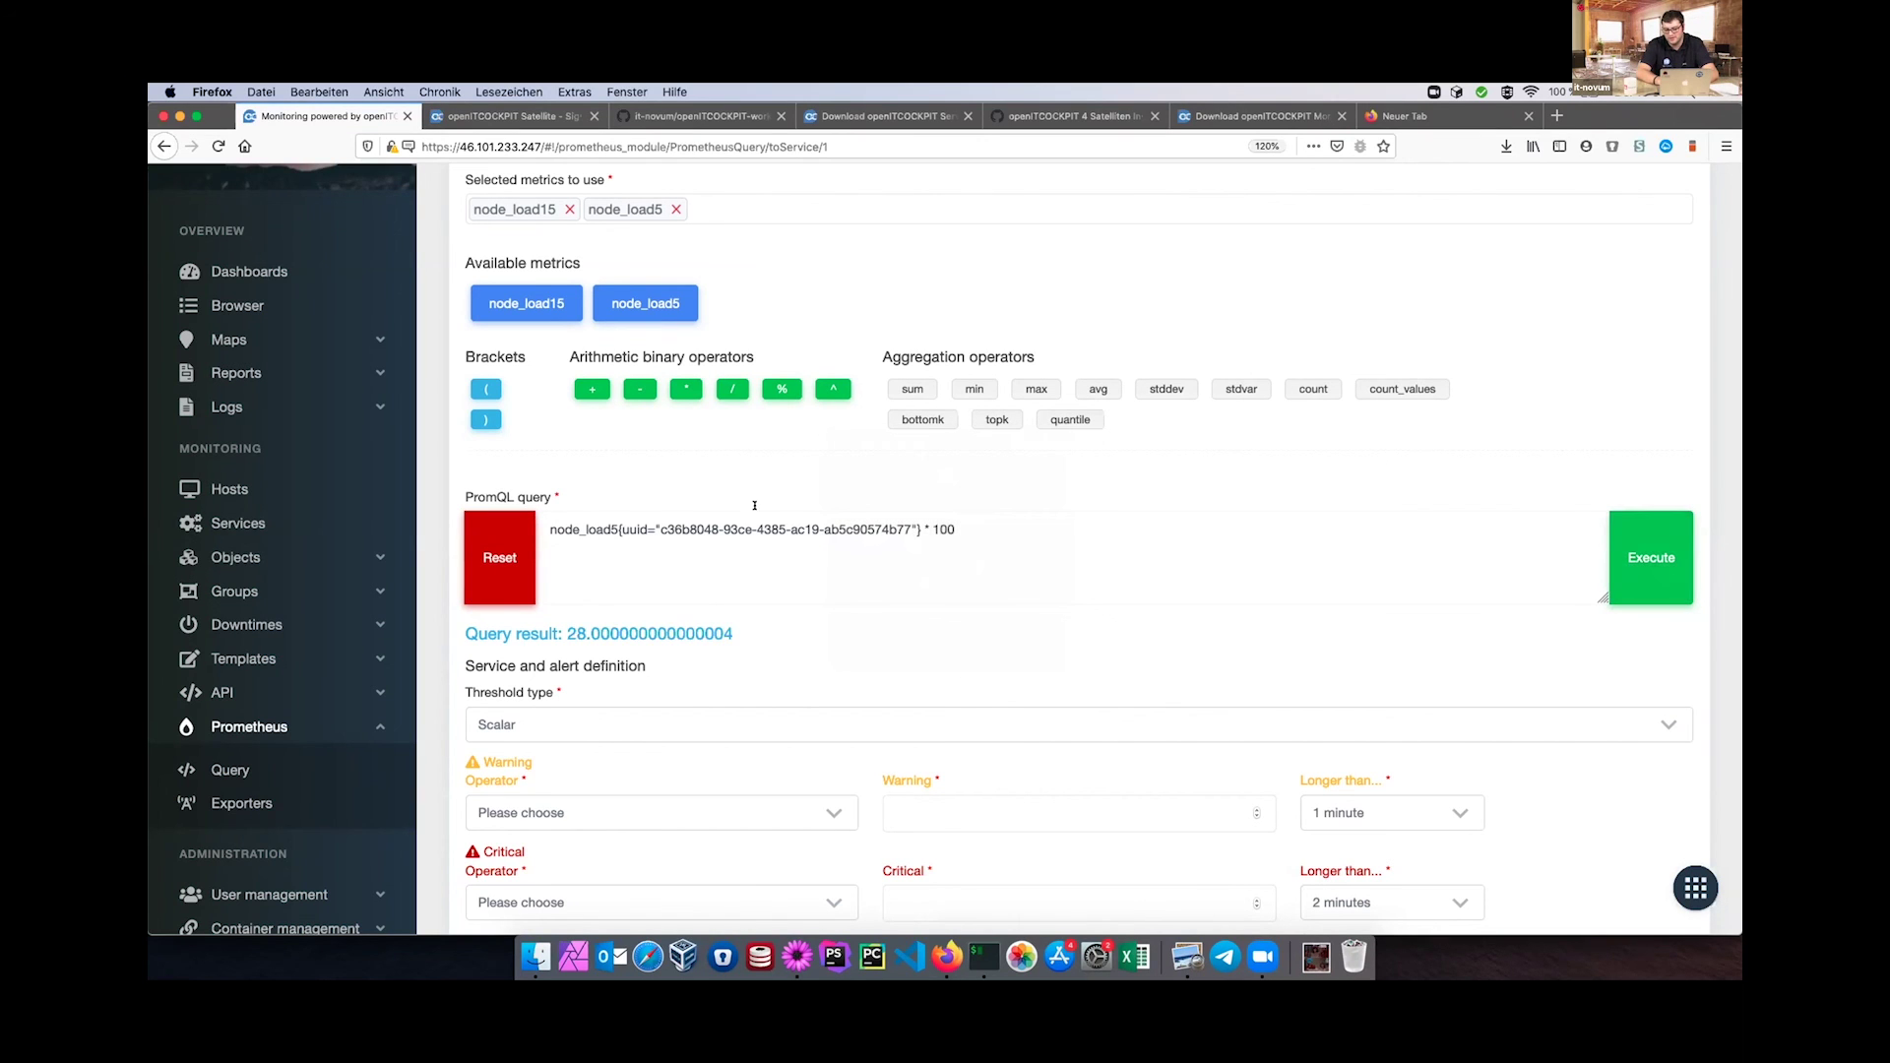
pyautogui.moveTo(562, 635); pyautogui.dragTo(629, 635)
# Remove the multiplication by 100 from the PromQL query and execute the plain node_load5 query again.
pyautogui.click(980, 542)
pyautogui.press('BackSpace')
pyautogui.press('BackSpace')
pyautogui.press('BackSpace')
pyautogui.press('BackSpace')
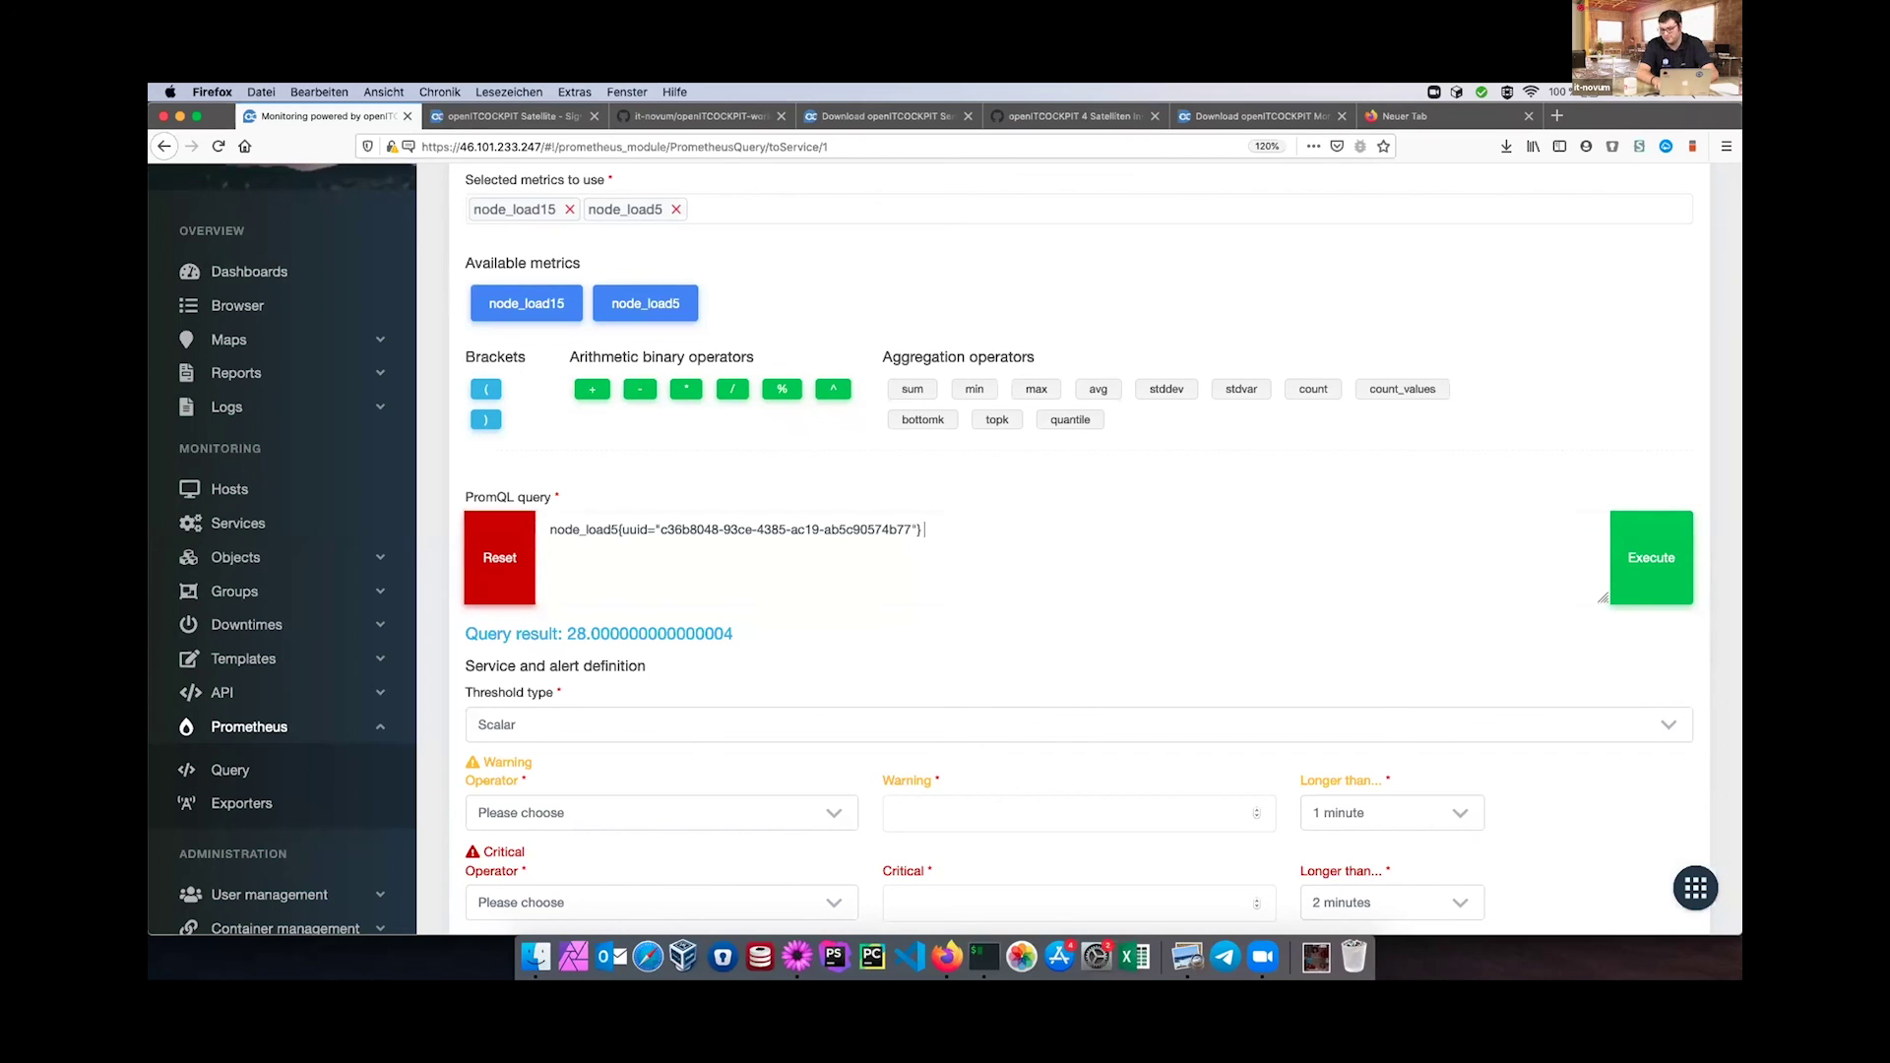
pyautogui.click(1632, 560)
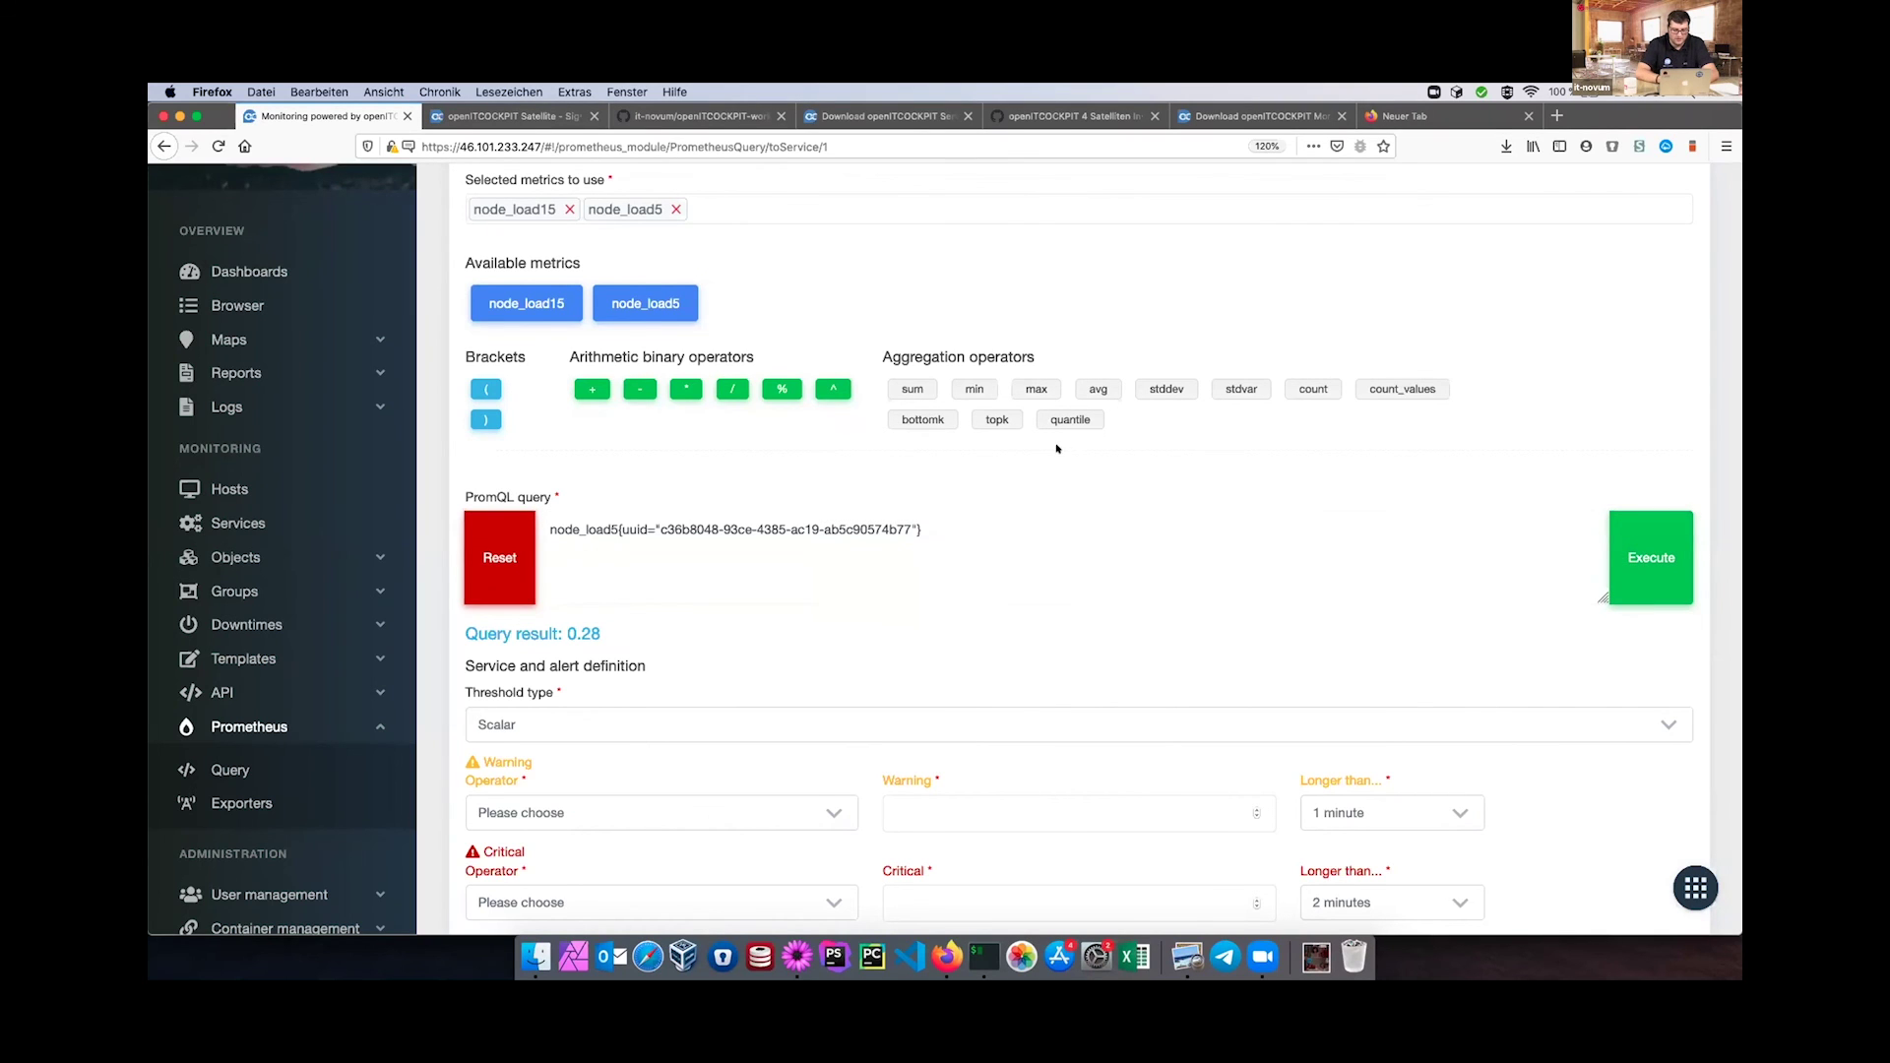
# Look through the threshold types and warning operators of the alert definition, and set the threshold type to Range Inclusive.
pyautogui.scroll(-1, 740, 506)
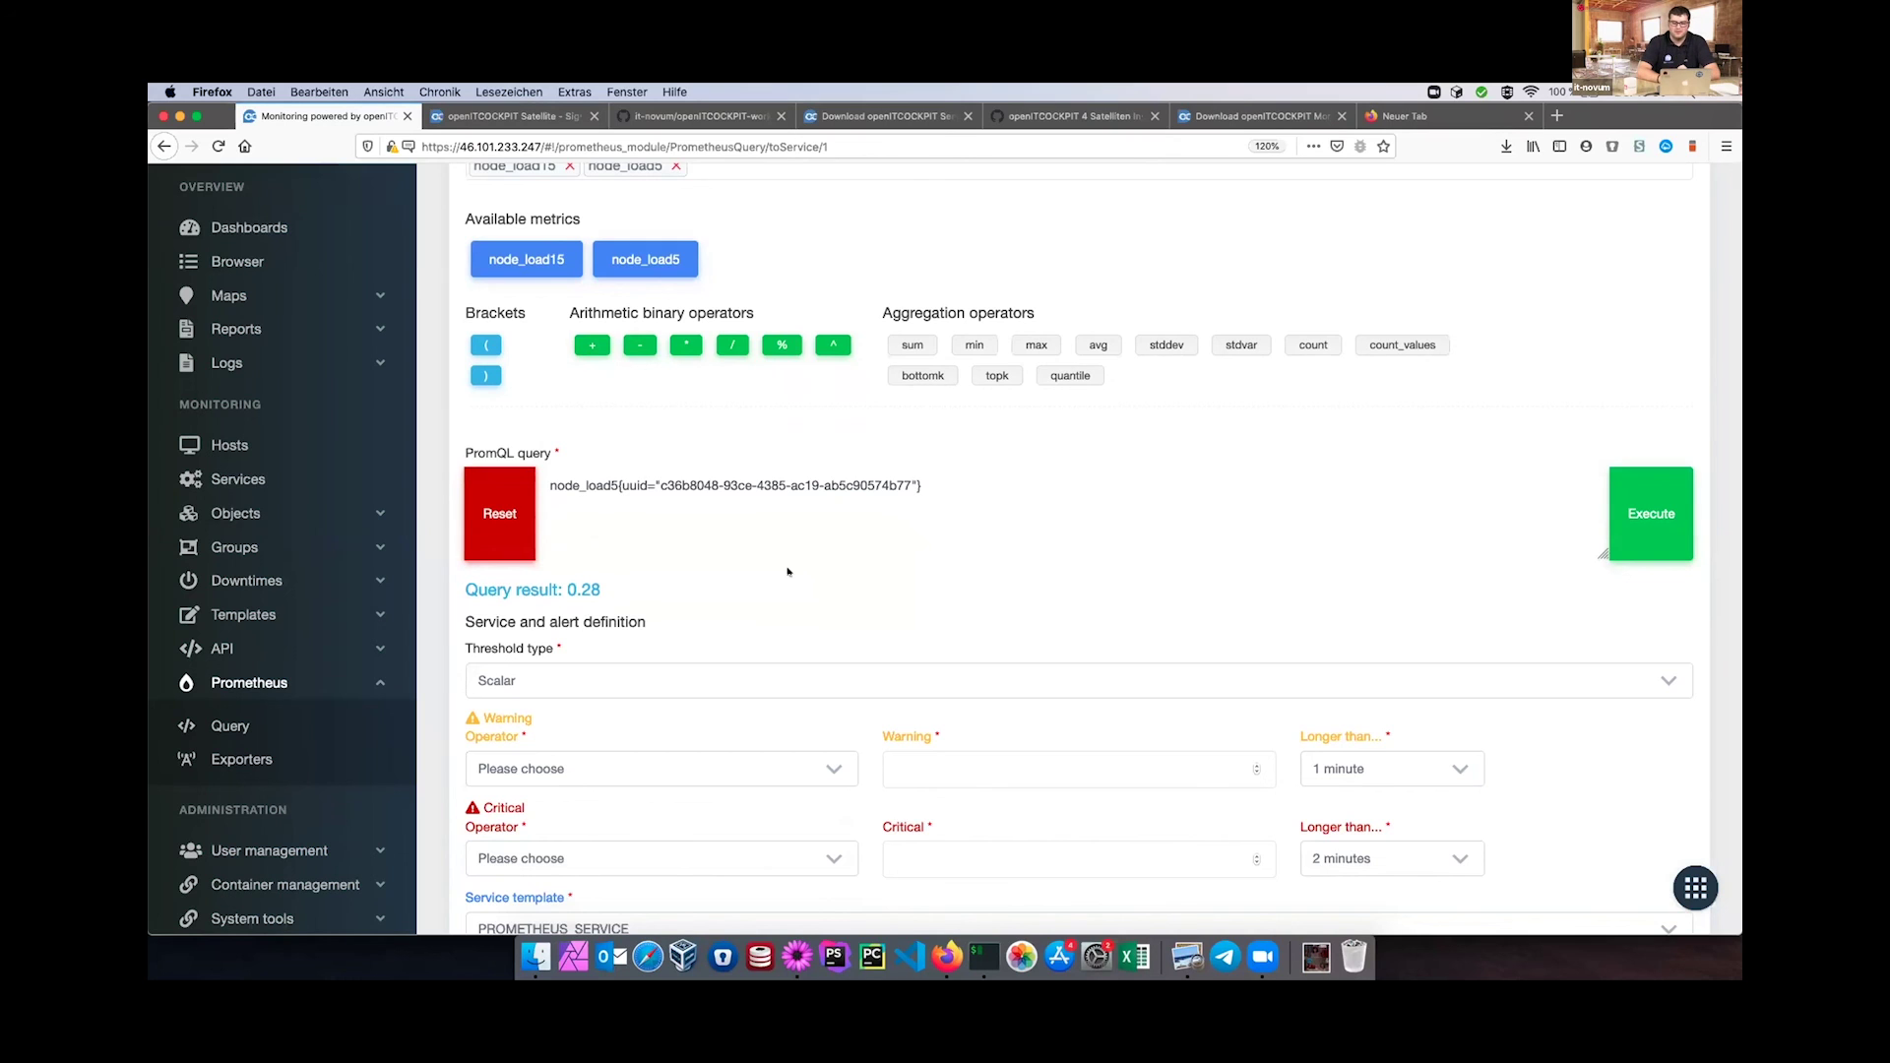
pyautogui.scroll(-3, 788, 571)
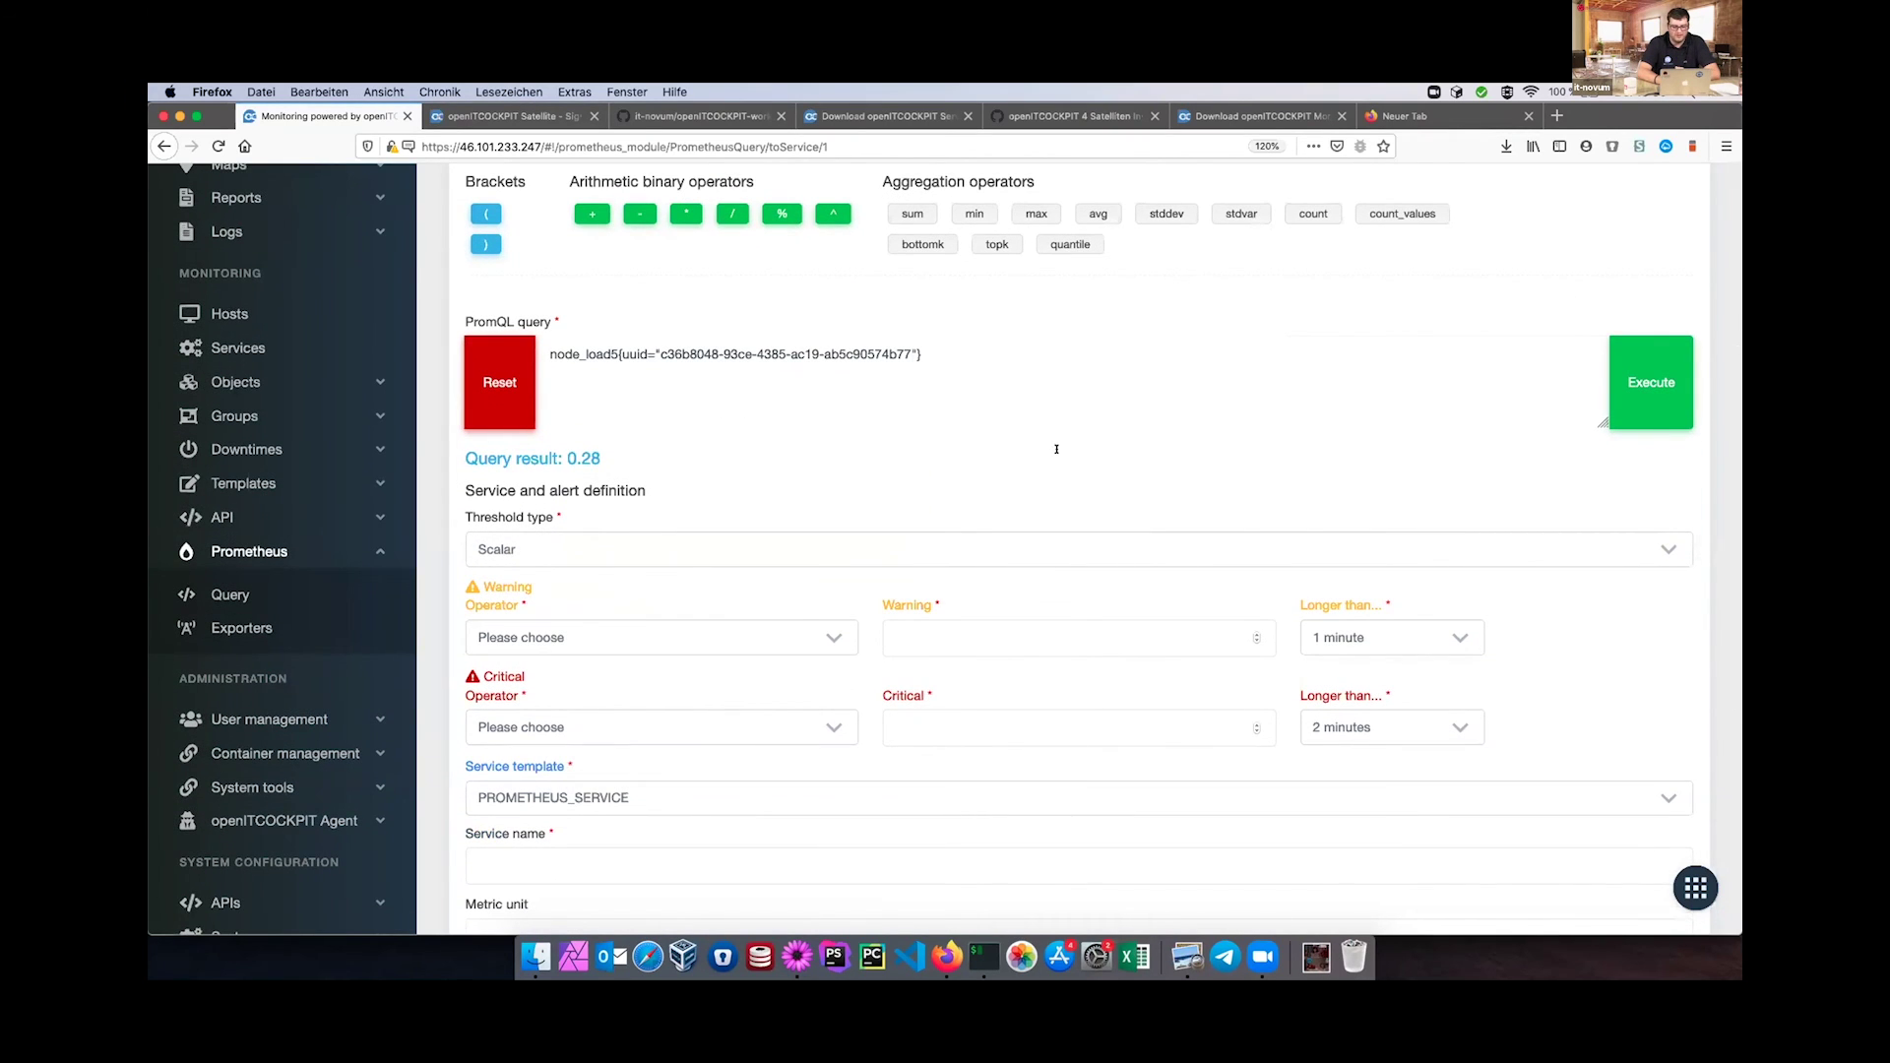
pyautogui.scroll(-2, 1057, 449)
pyautogui.click(962, 470)
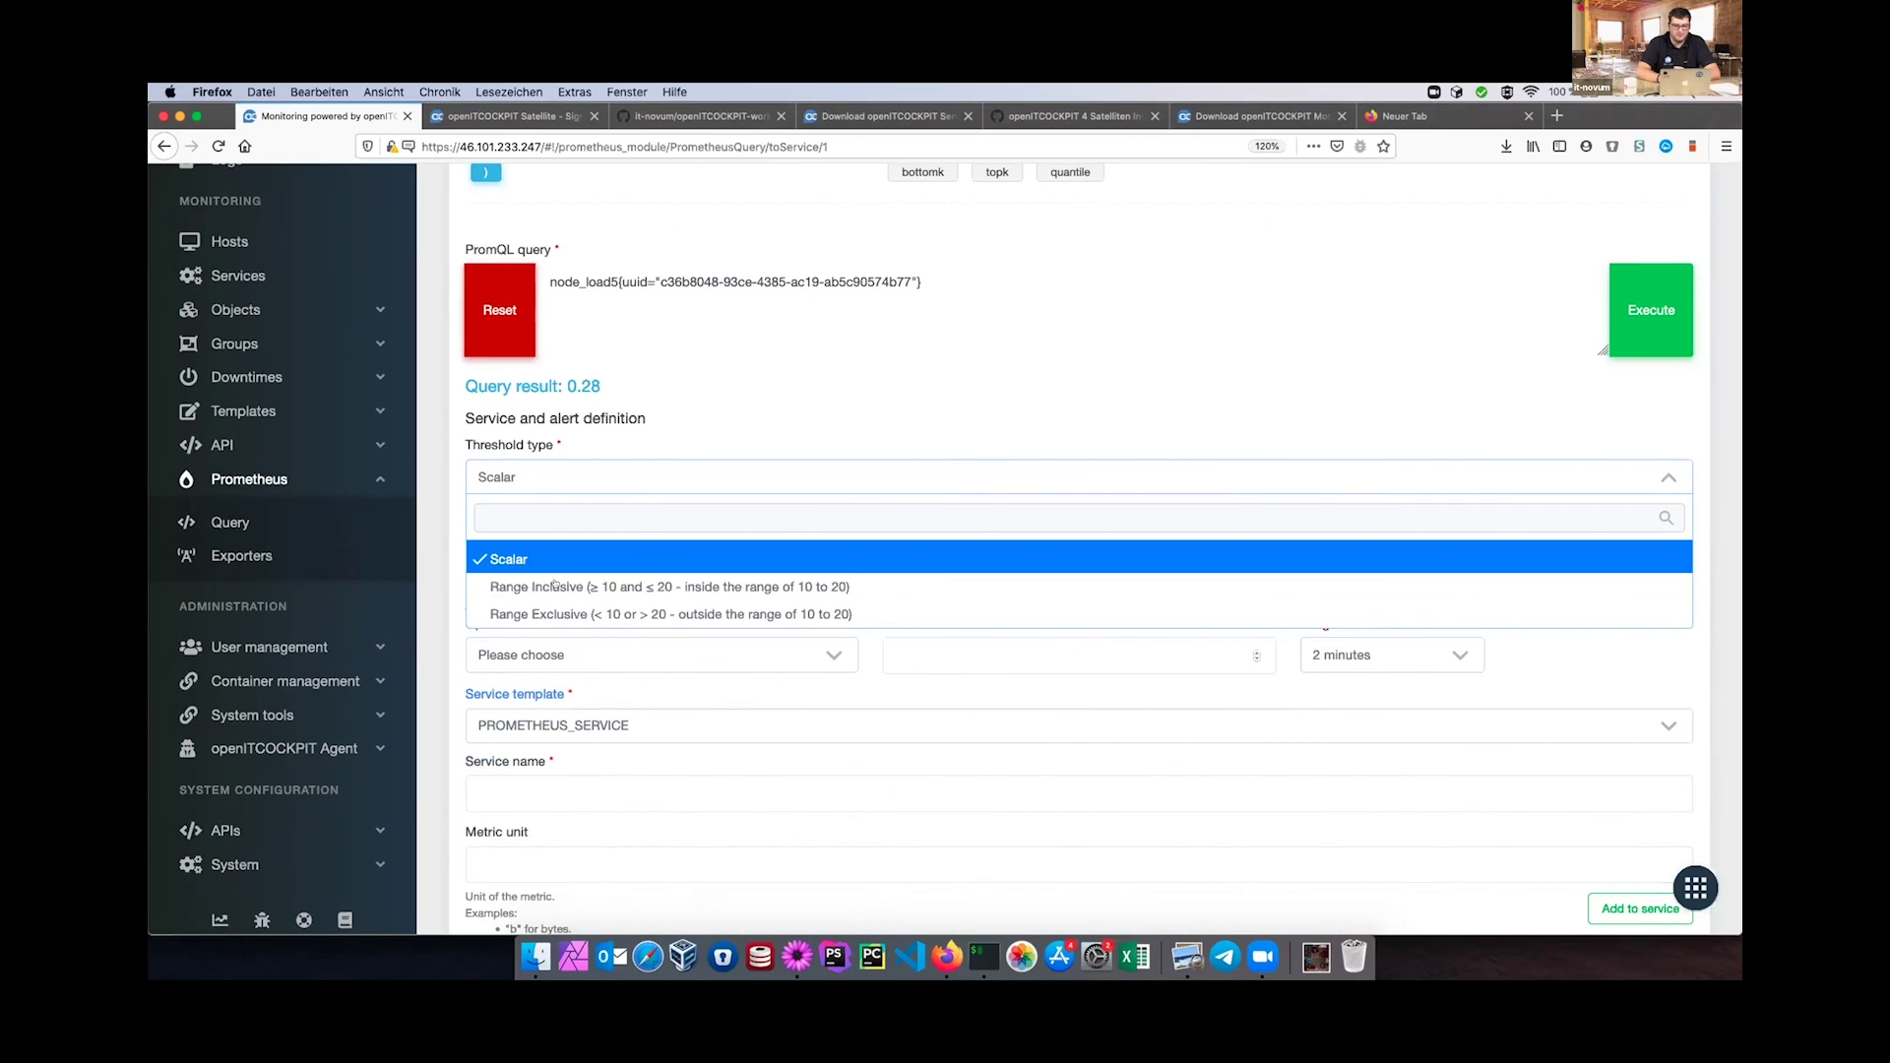
pyautogui.click(701, 439)
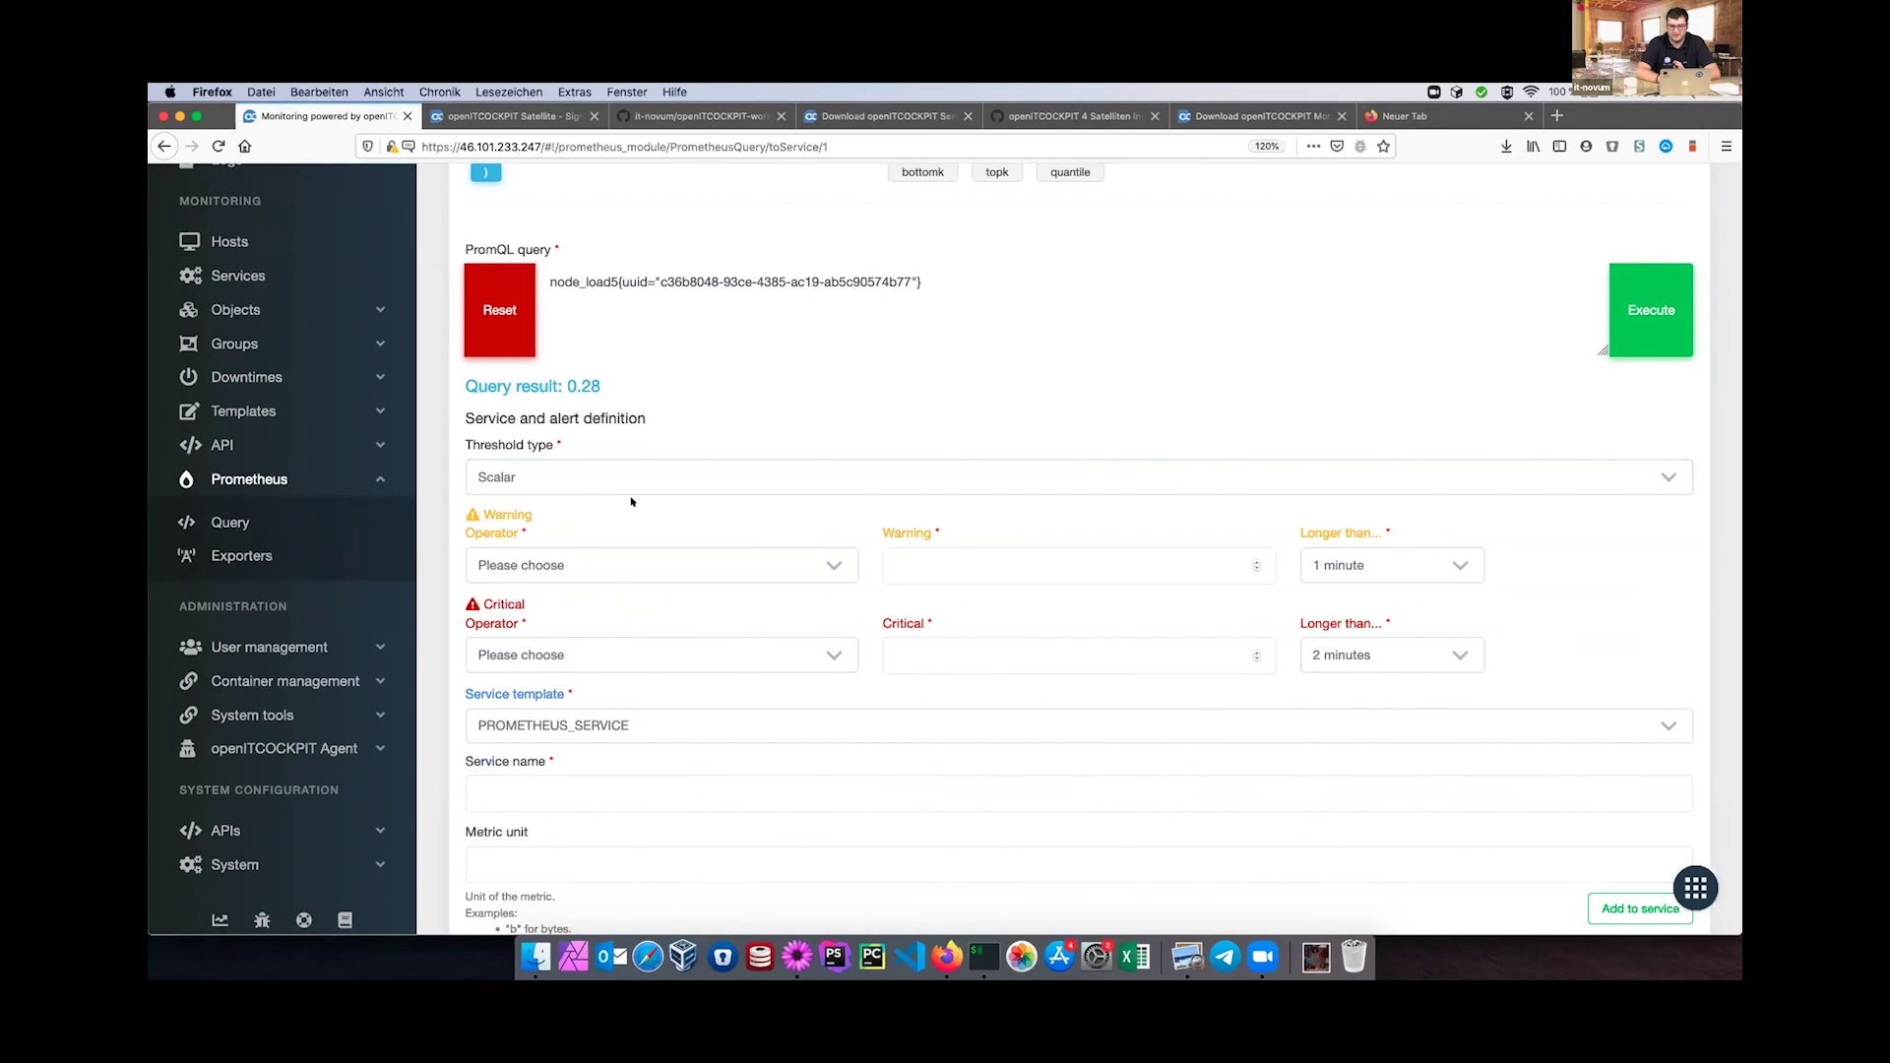
pyautogui.click(606, 559)
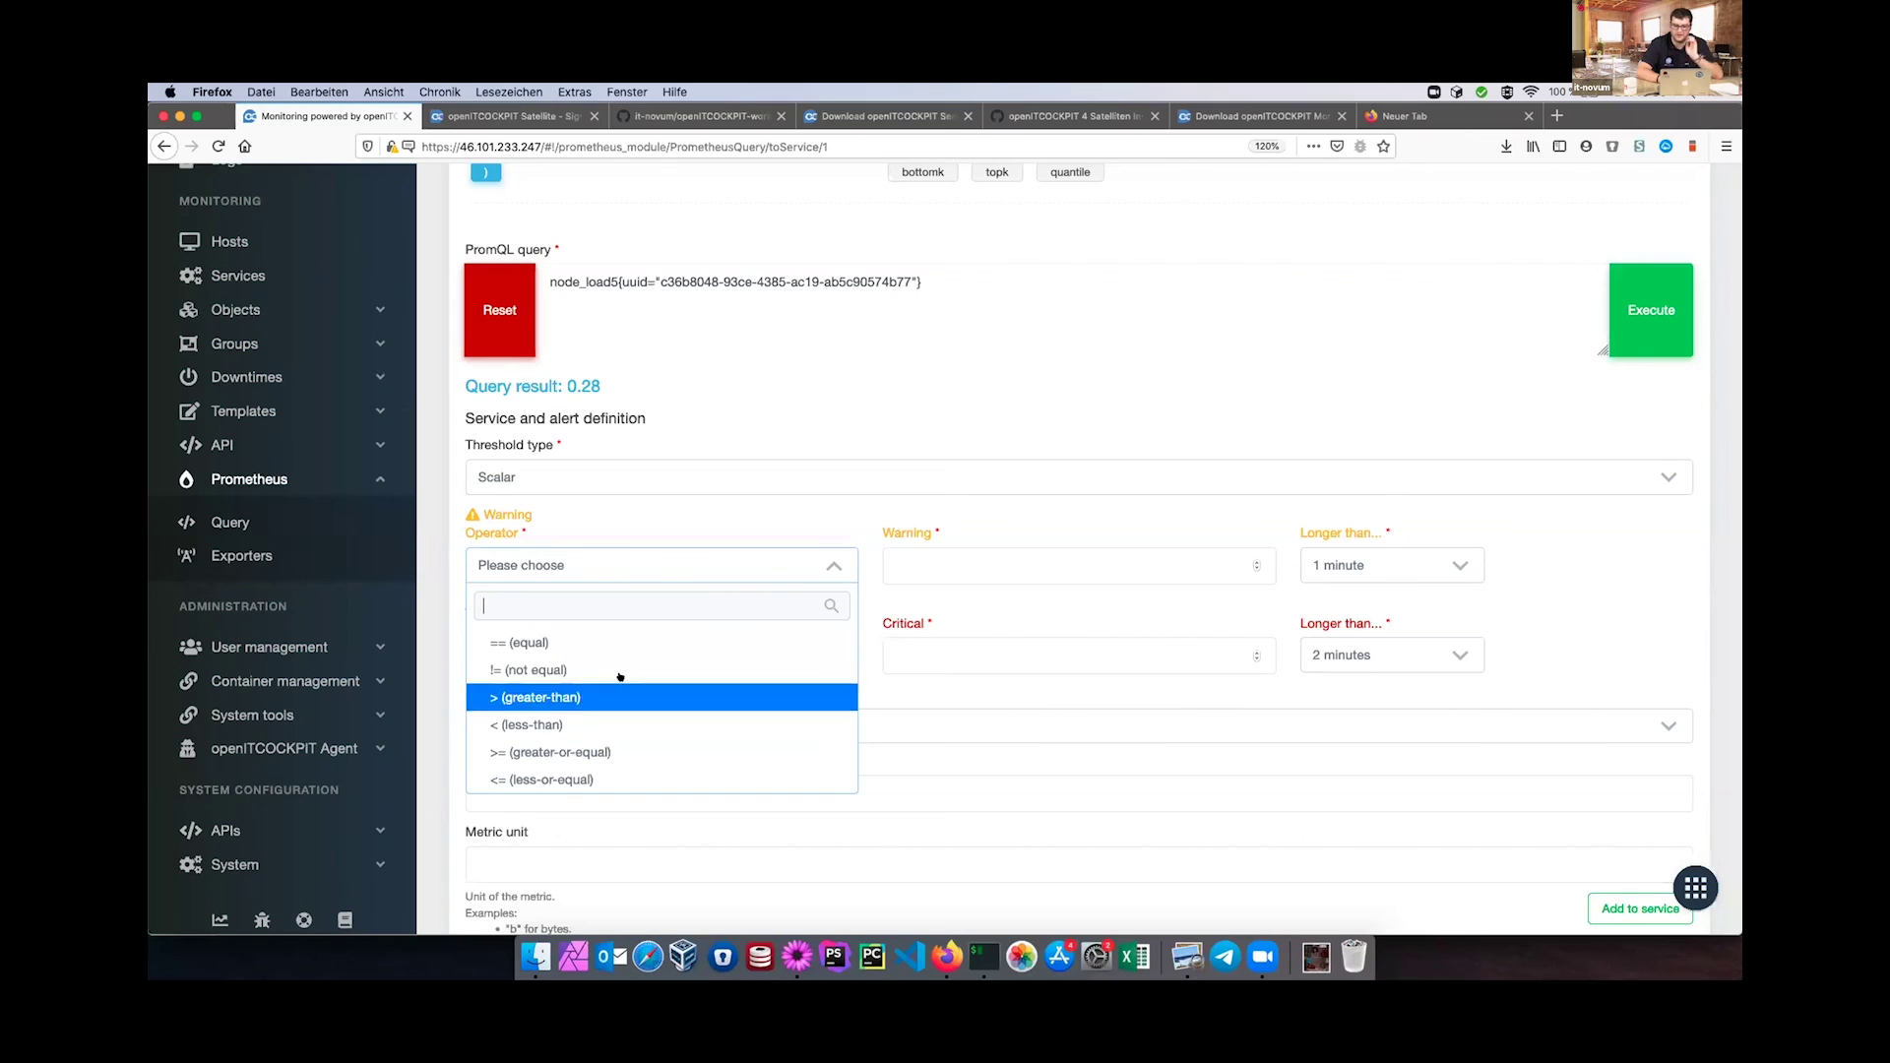
pyautogui.click(700, 531)
pyautogui.click(739, 473)
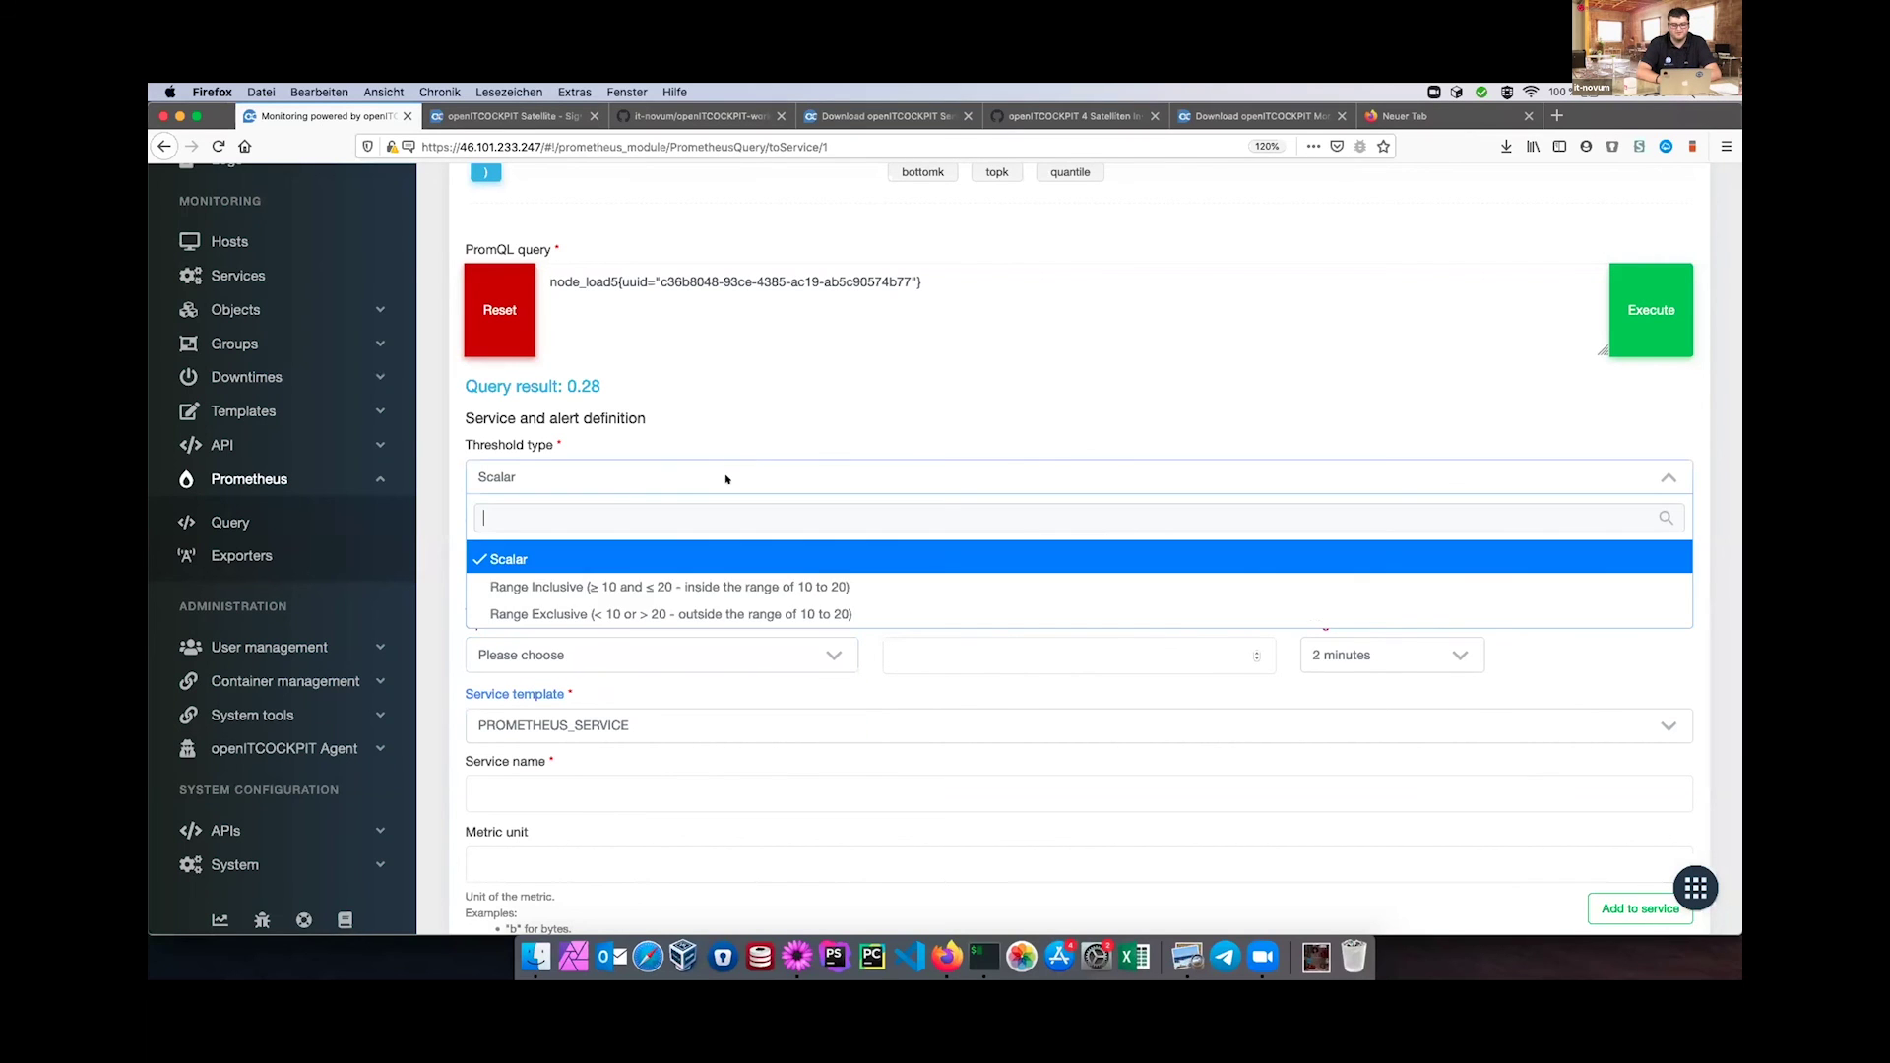
pyautogui.click(681, 585)
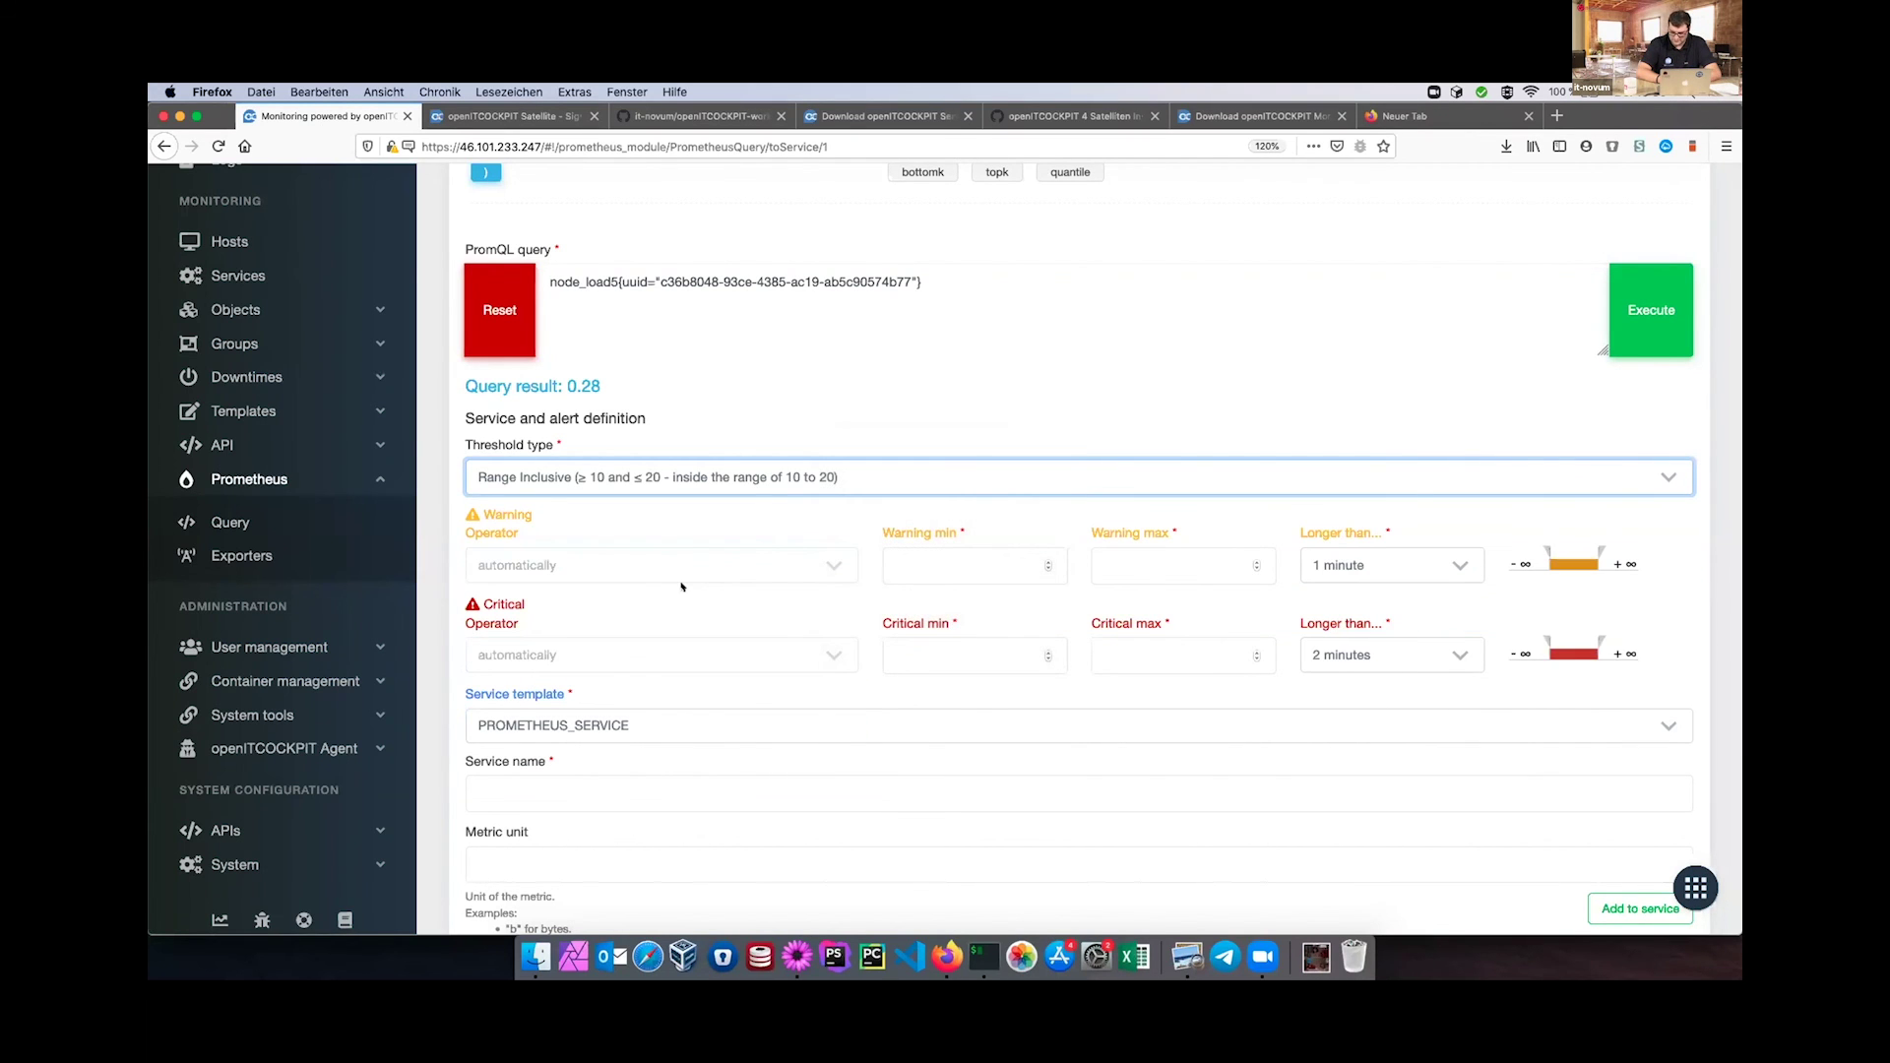
# Set the warning range to min 80 and max 90, and the critical range to min 70 and max 100.
pyautogui.click(1028, 570)
pyautogui.write('80')
pyautogui.press('Tab')
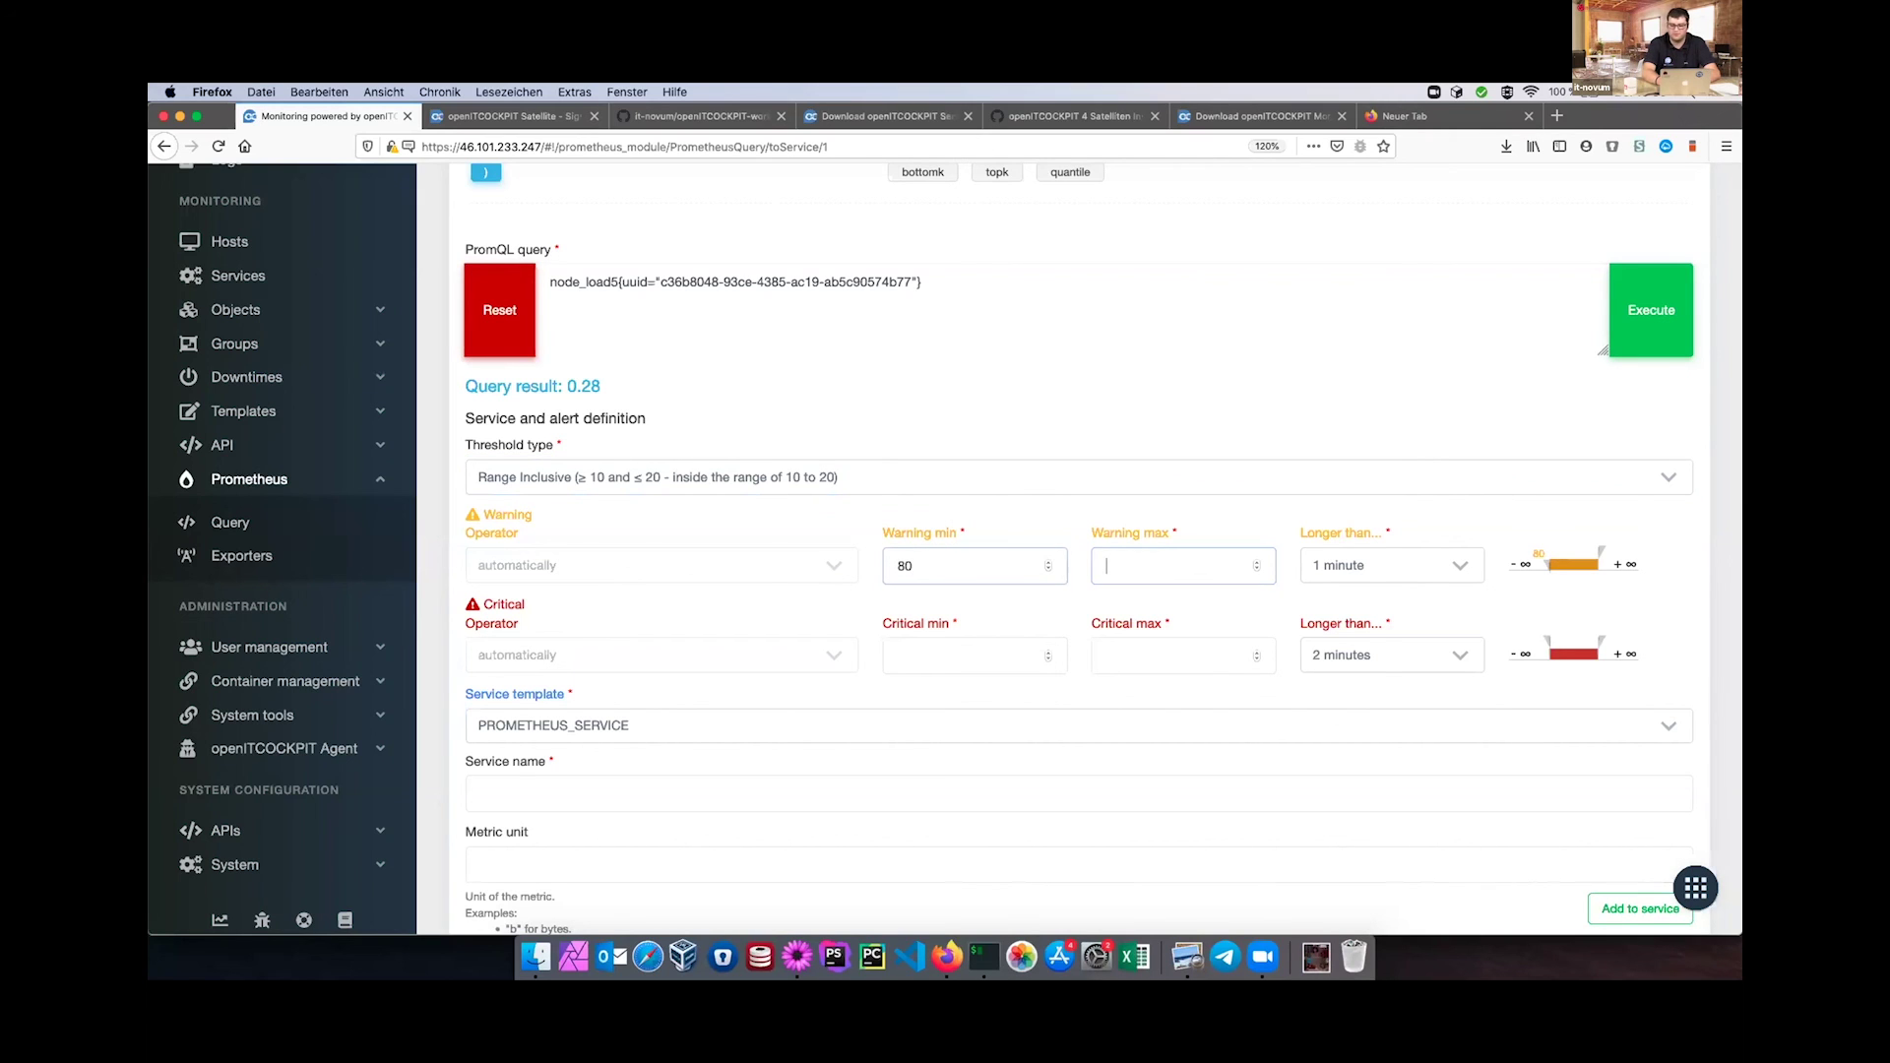
pyautogui.write('90')
pyautogui.press('Tab')
pyautogui.click(927, 637)
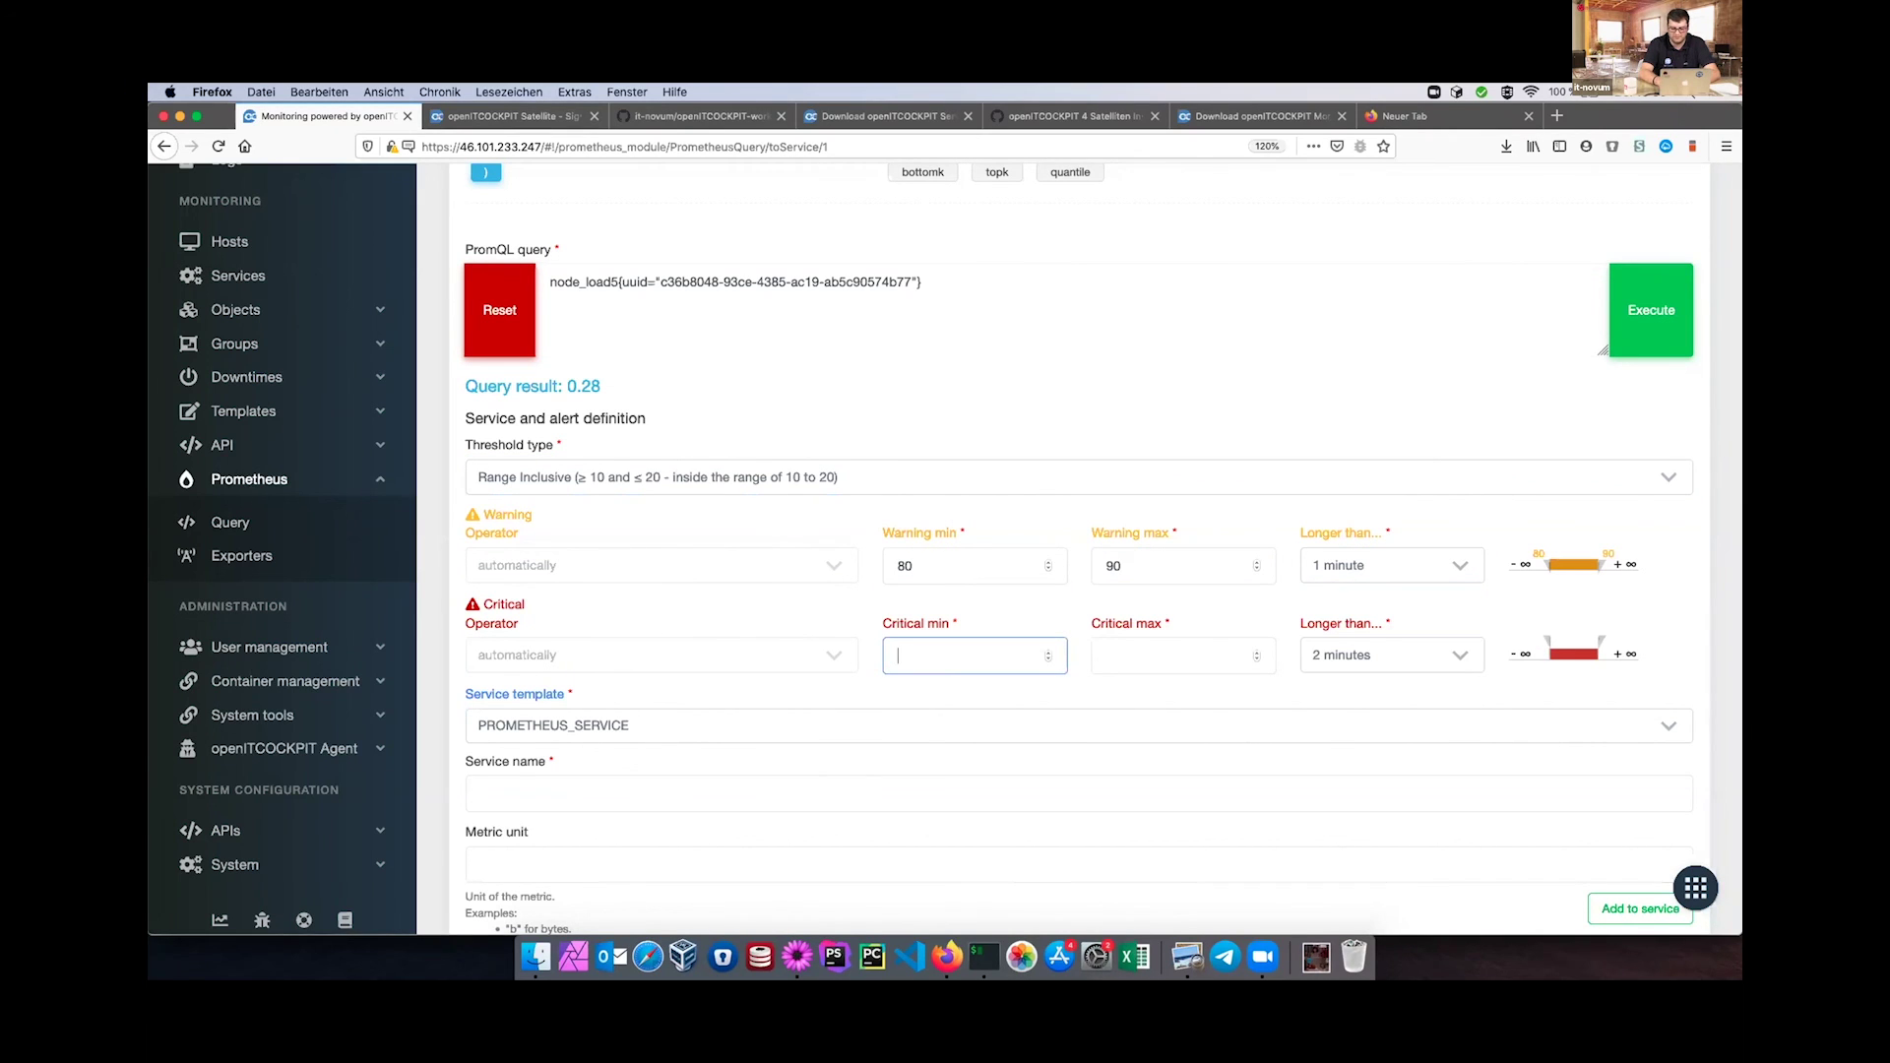
pyautogui.write('70')
pyautogui.press('Tab')
pyautogui.write('100')
pyautogui.click(1375, 380)
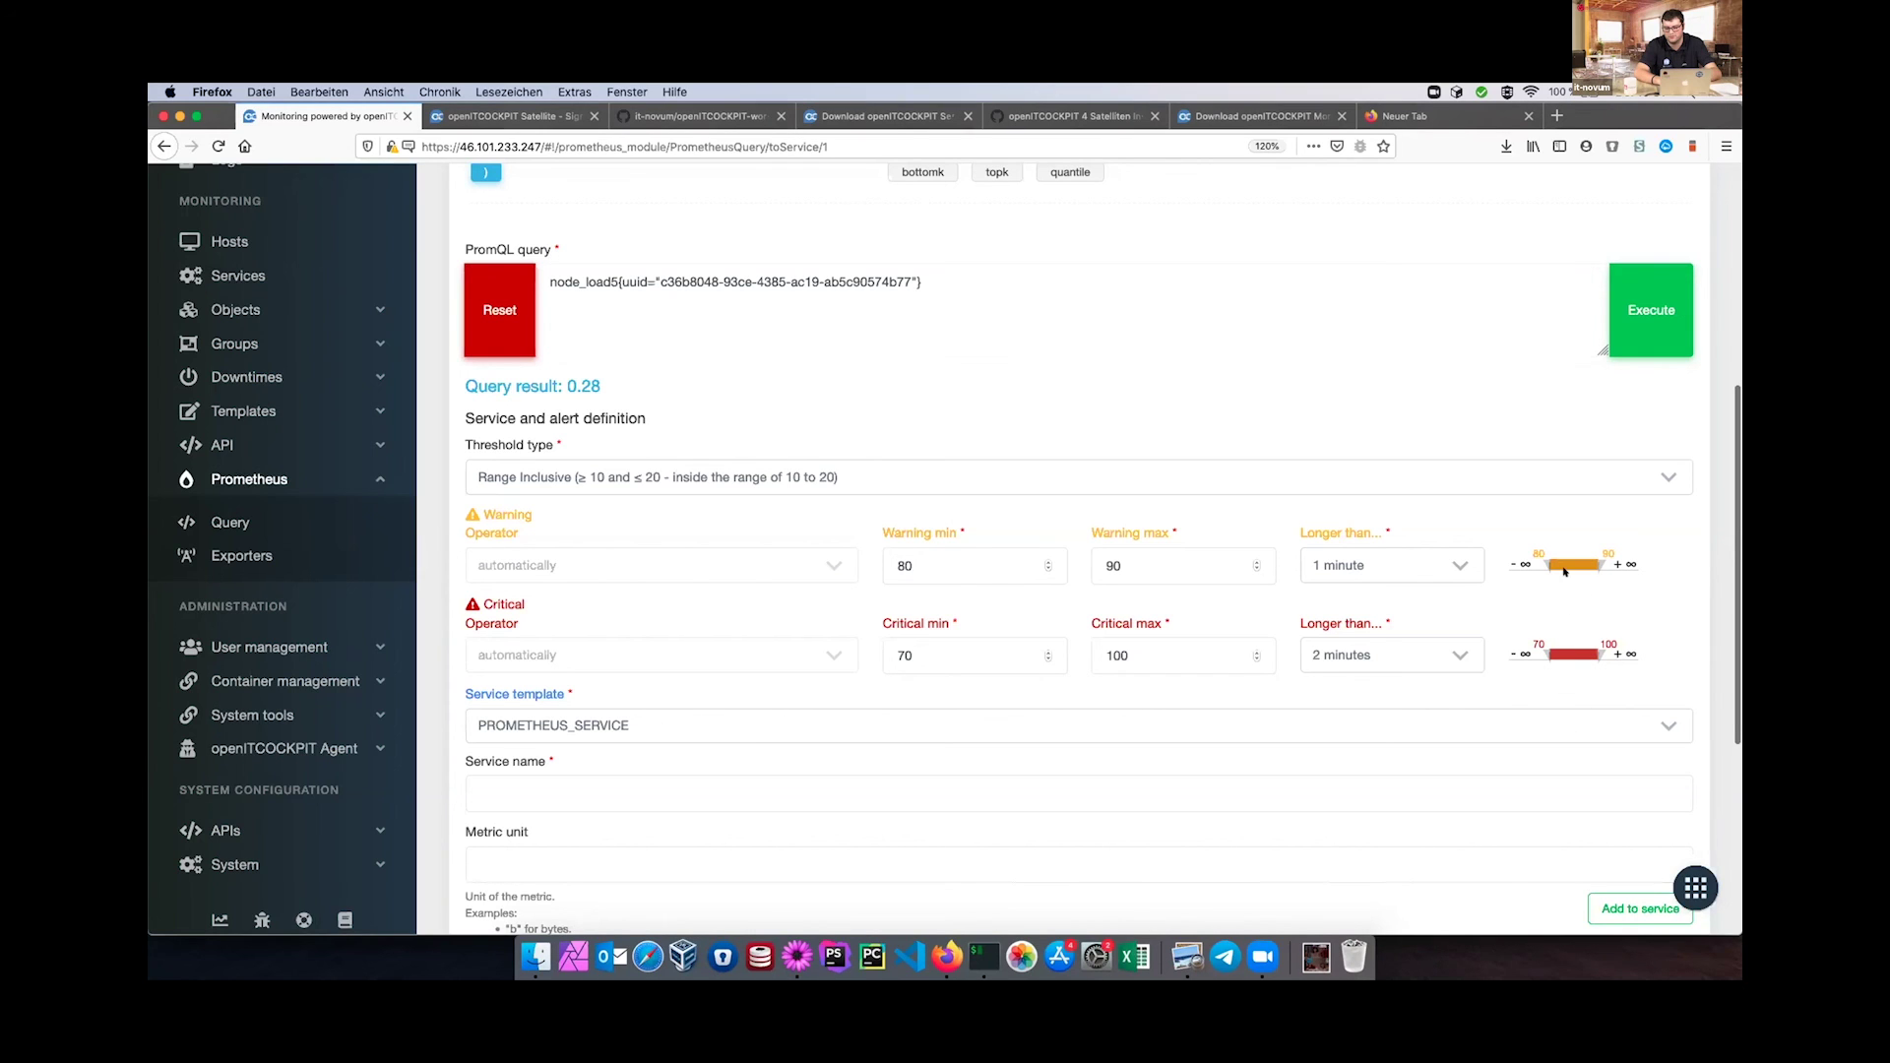
# Try the Range Exclusive threshold type, and set the threshold type to Scalar.
pyautogui.click(1624, 491)
pyautogui.click(1599, 611)
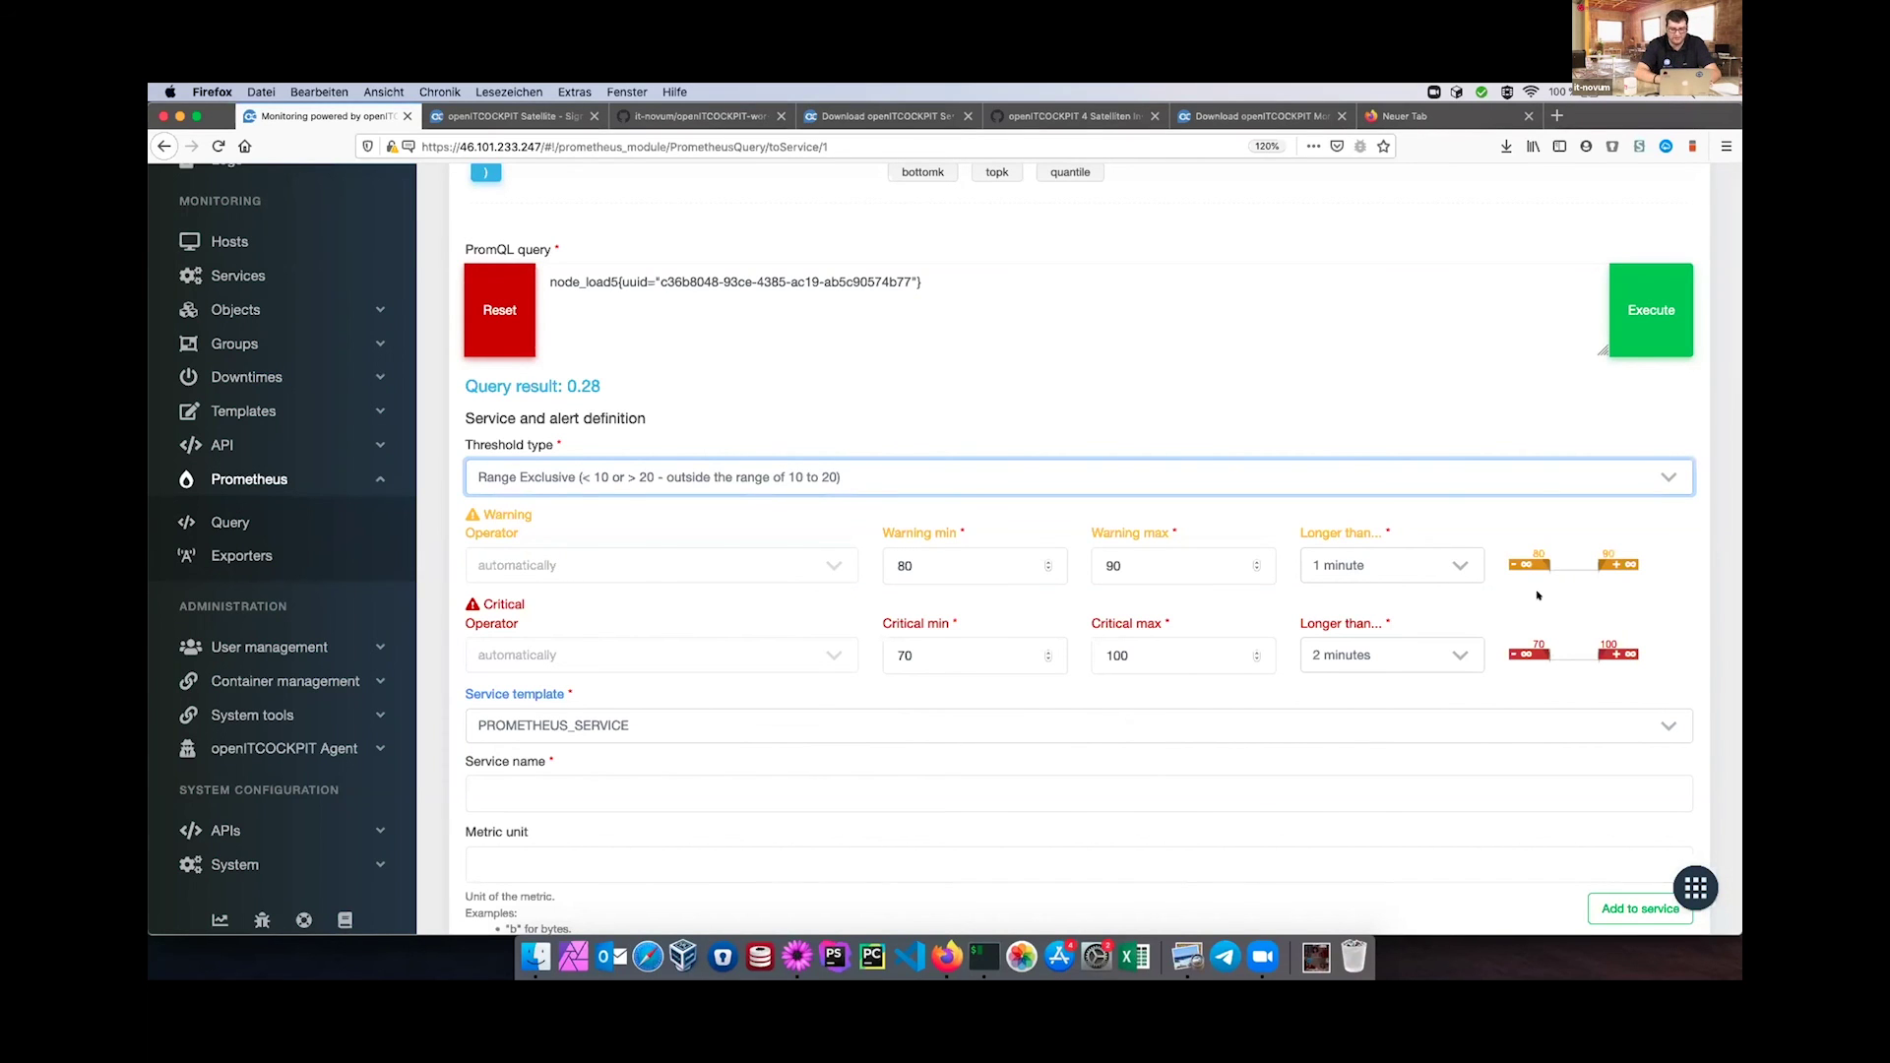
pyautogui.click(1054, 478)
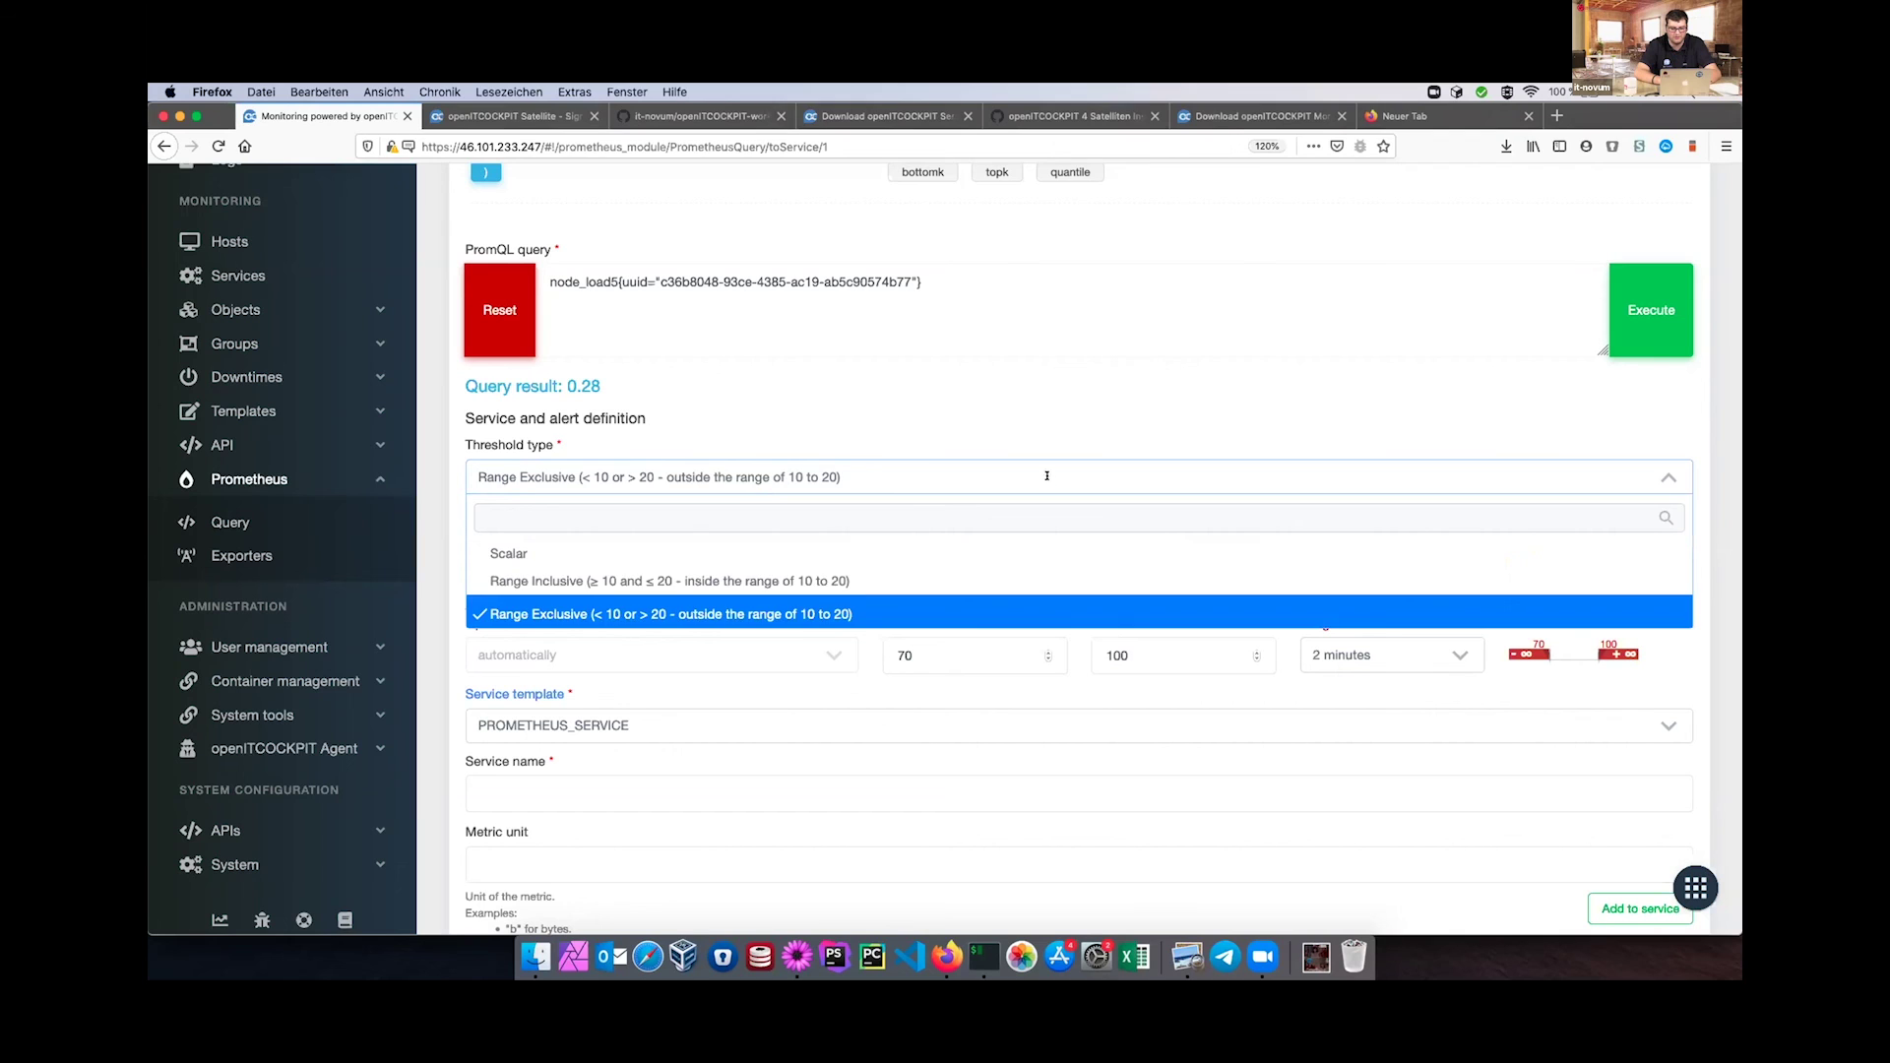
pyautogui.click(868, 552)
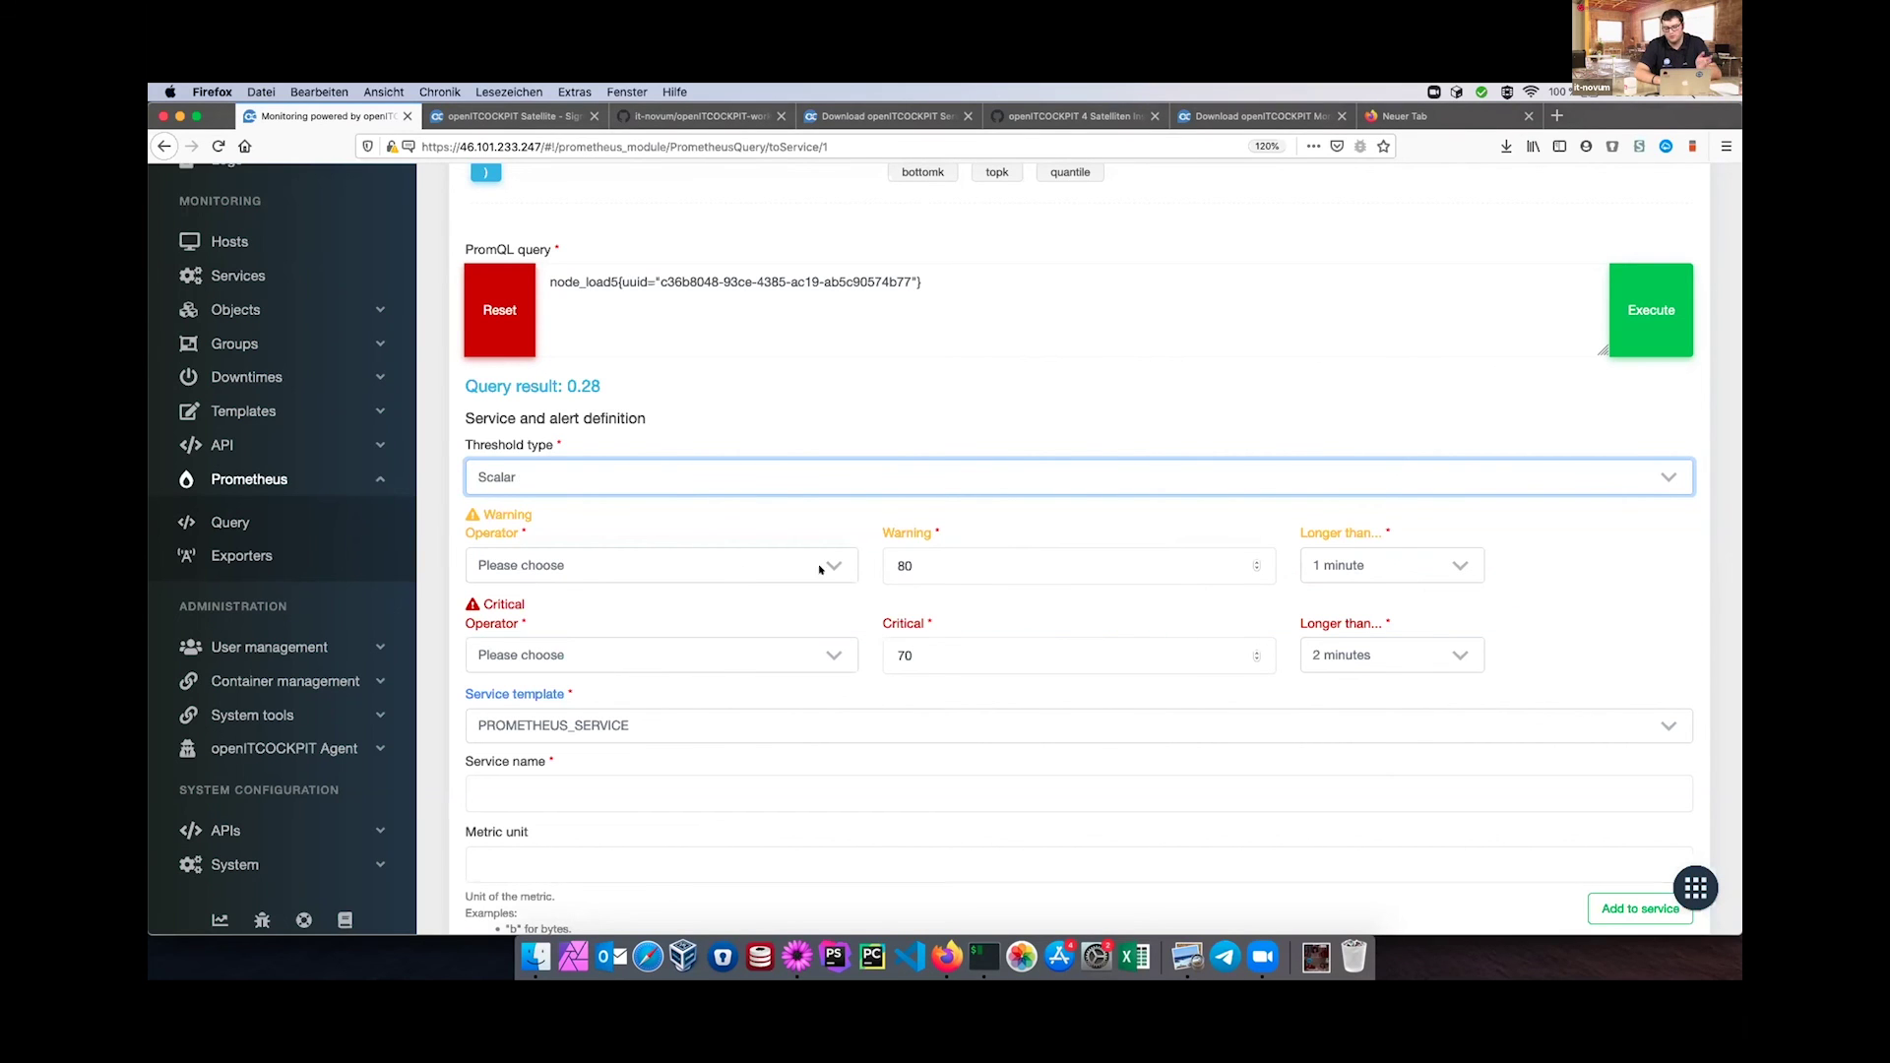
# Set the warning operator to > (greater-than) with a warning threshold of 2.
pyautogui.click(936, 558)
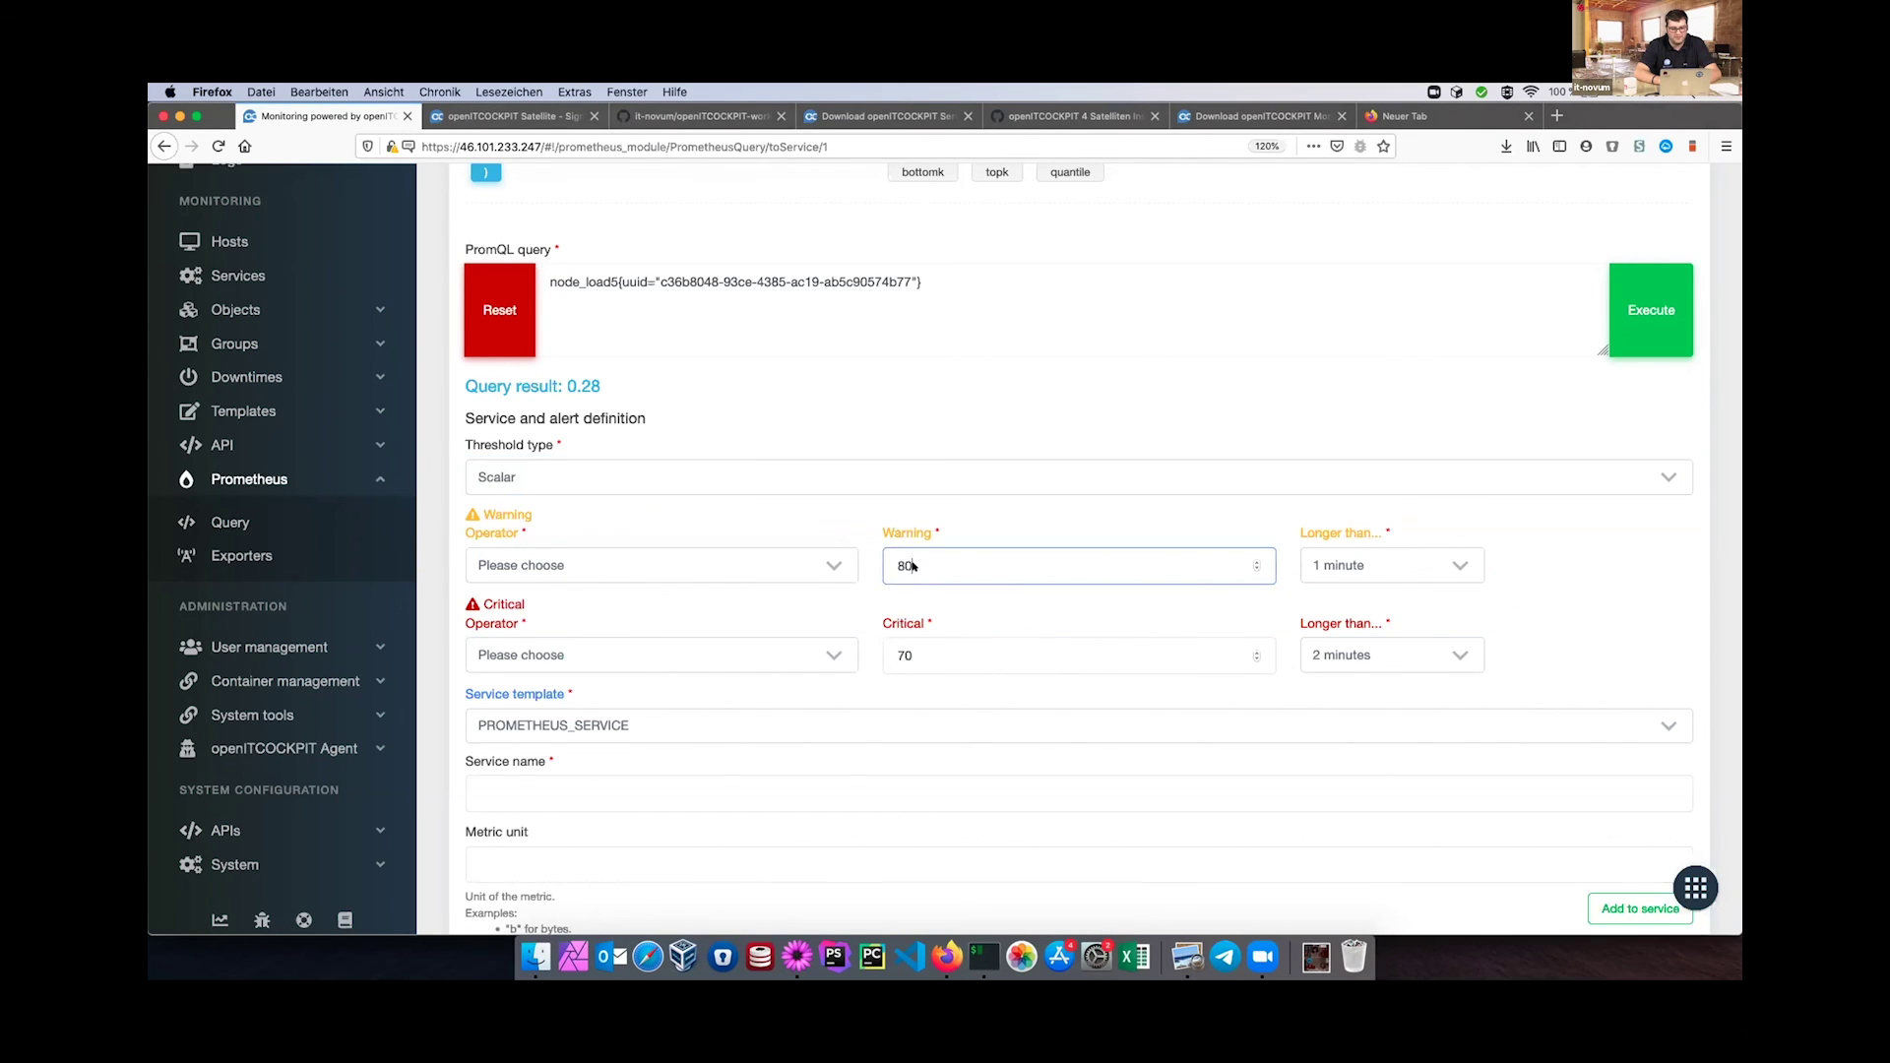
pyautogui.click(689, 565)
pyautogui.click(748, 661)
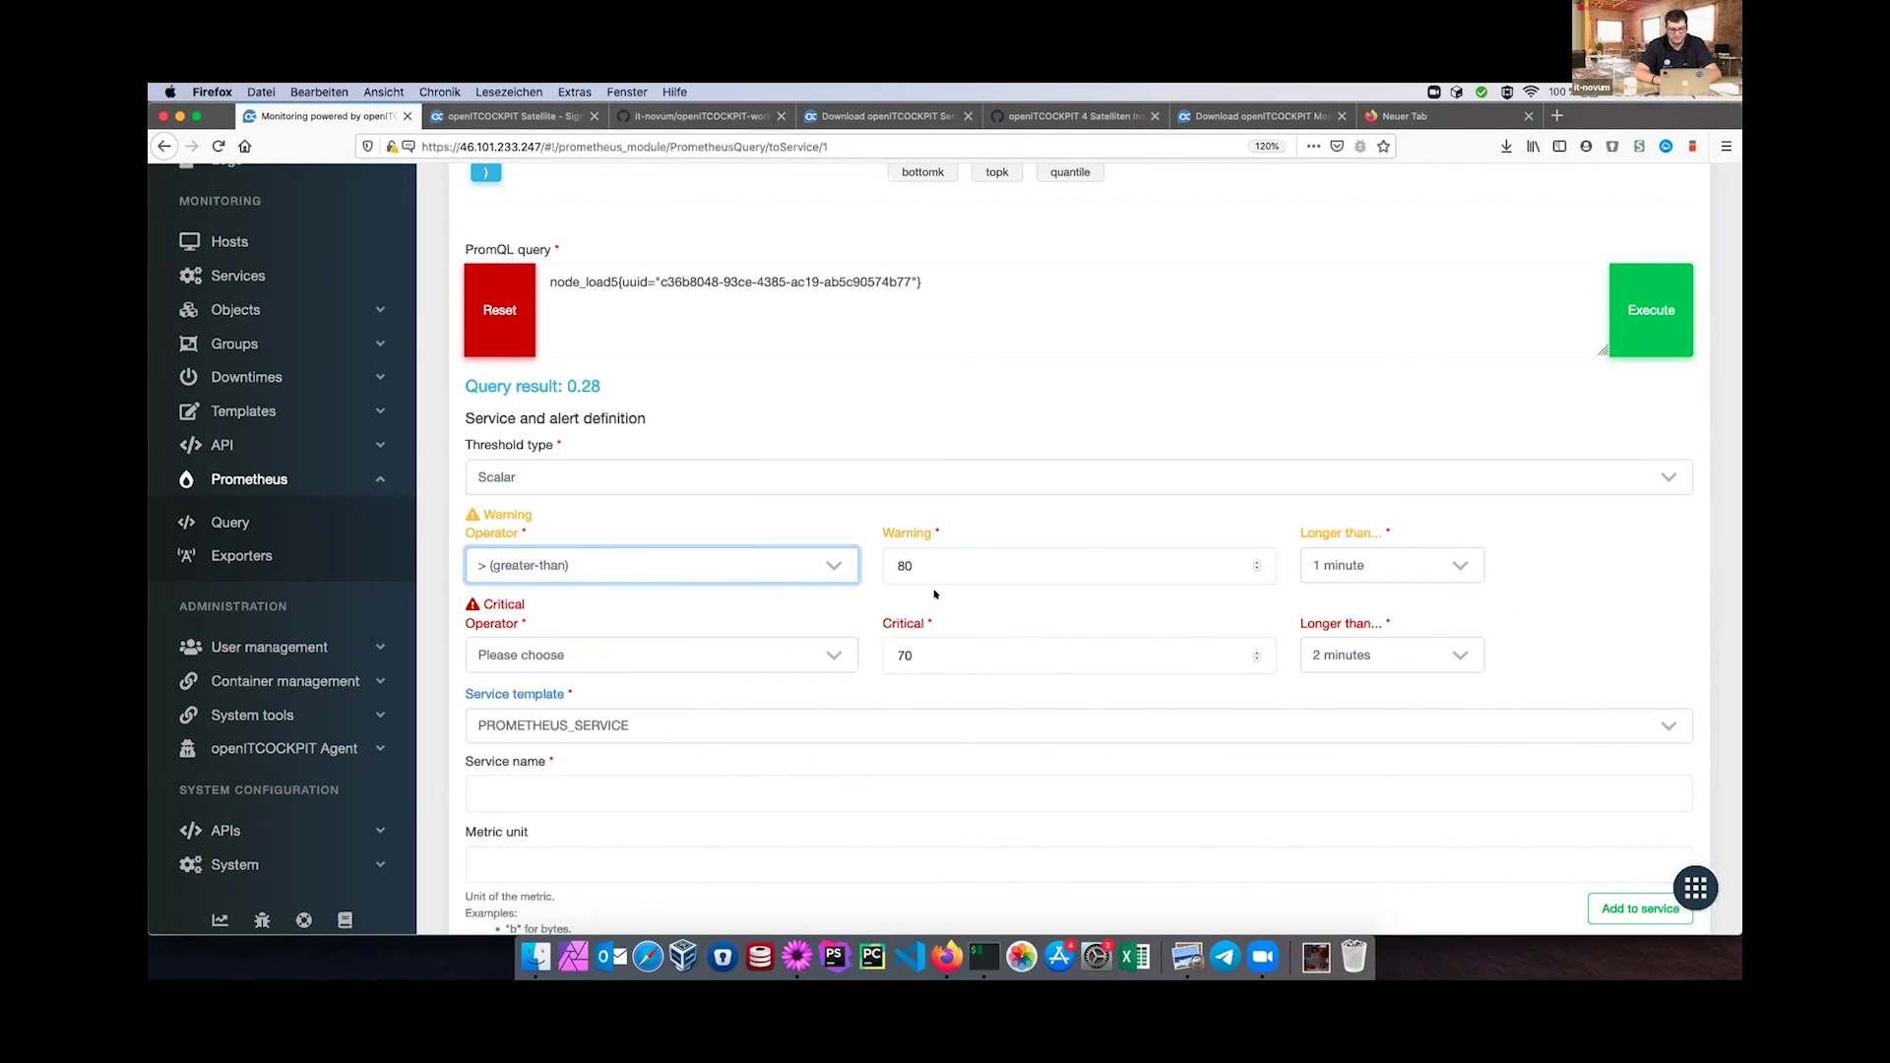
pyautogui.scroll(2, 934, 594)
pyautogui.doubleClick(936, 662)
pyautogui.write('2')
pyautogui.click(1418, 643)
pyautogui.press('Escape')
# Set the critical operator to > (greater-than) with a critical threshold of 3.
pyautogui.click(843, 730)
pyautogui.click(759, 863)
pyautogui.press('Tab')
pyautogui.write('3')
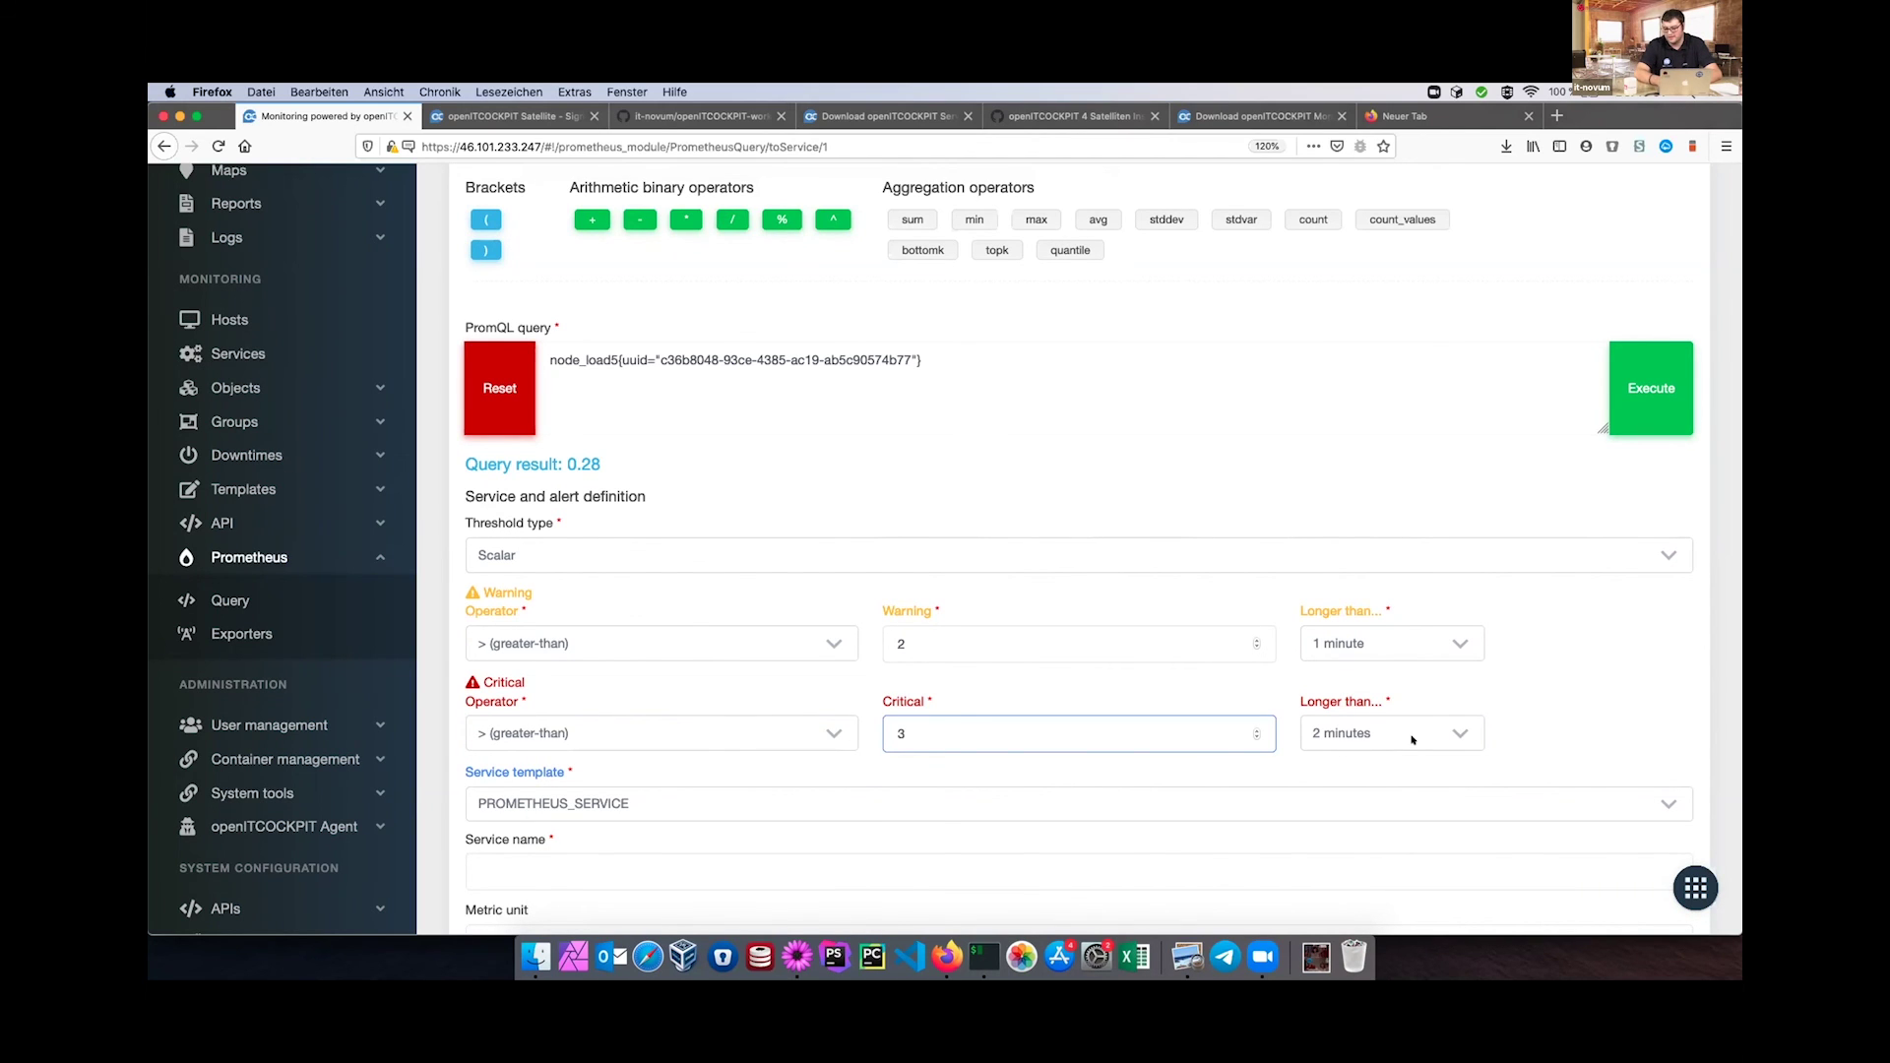
# Name the service CPU Load without a metric unit and add it to the list of services.
pyautogui.scroll(-3, 1532, 703)
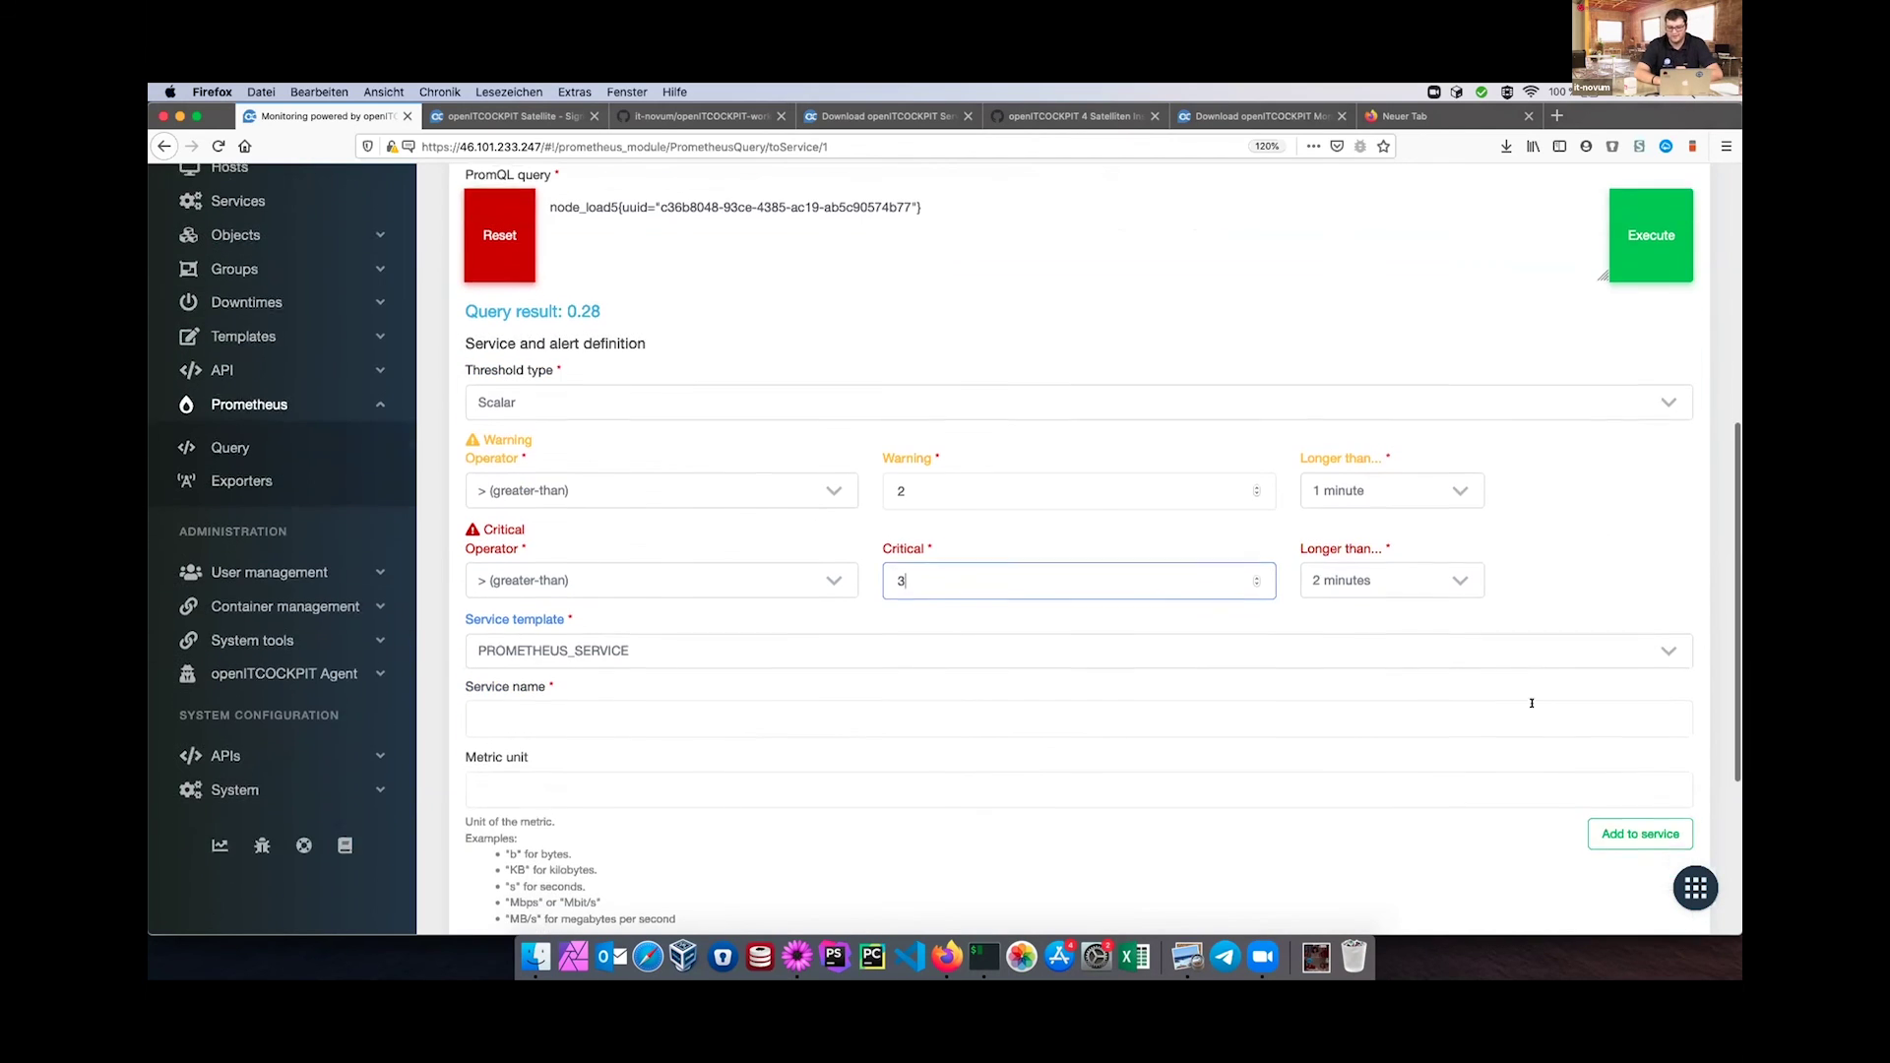
pyautogui.click(1174, 703)
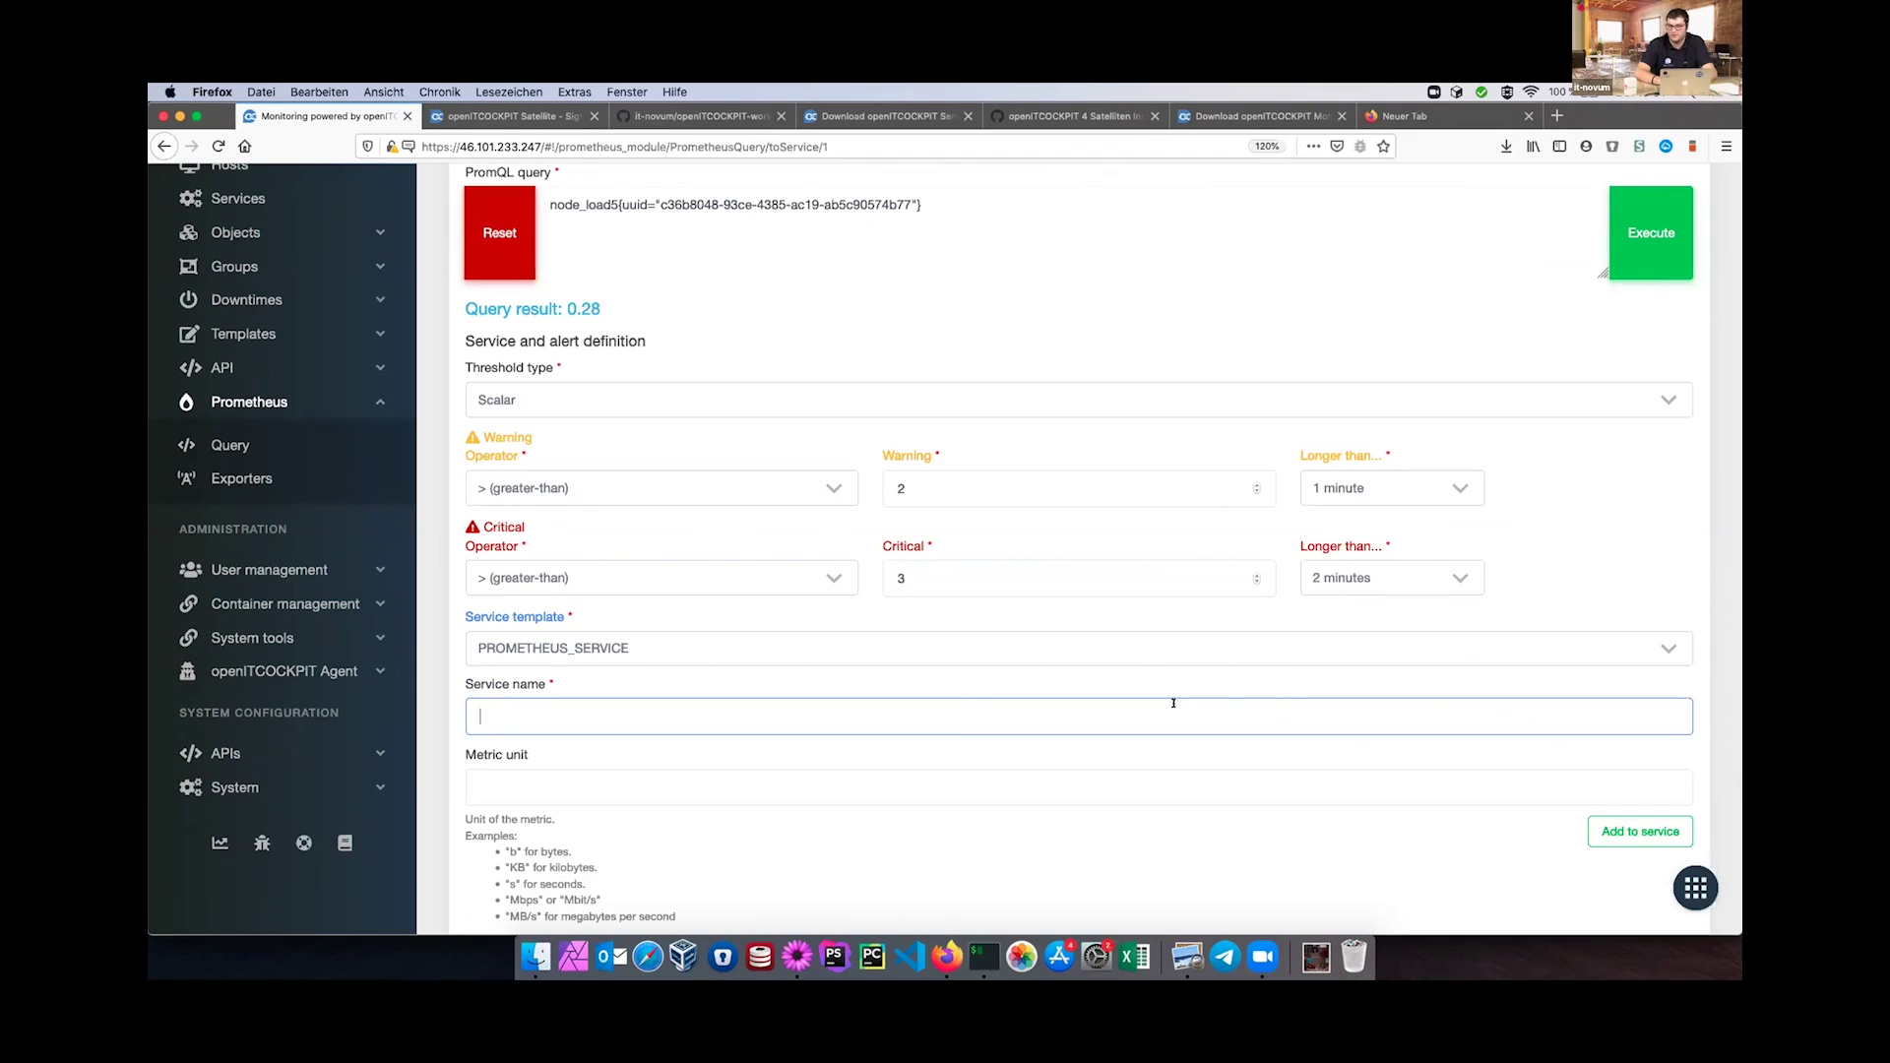
pyautogui.write('CPU Load')
pyautogui.scroll(-2, 1094, 780)
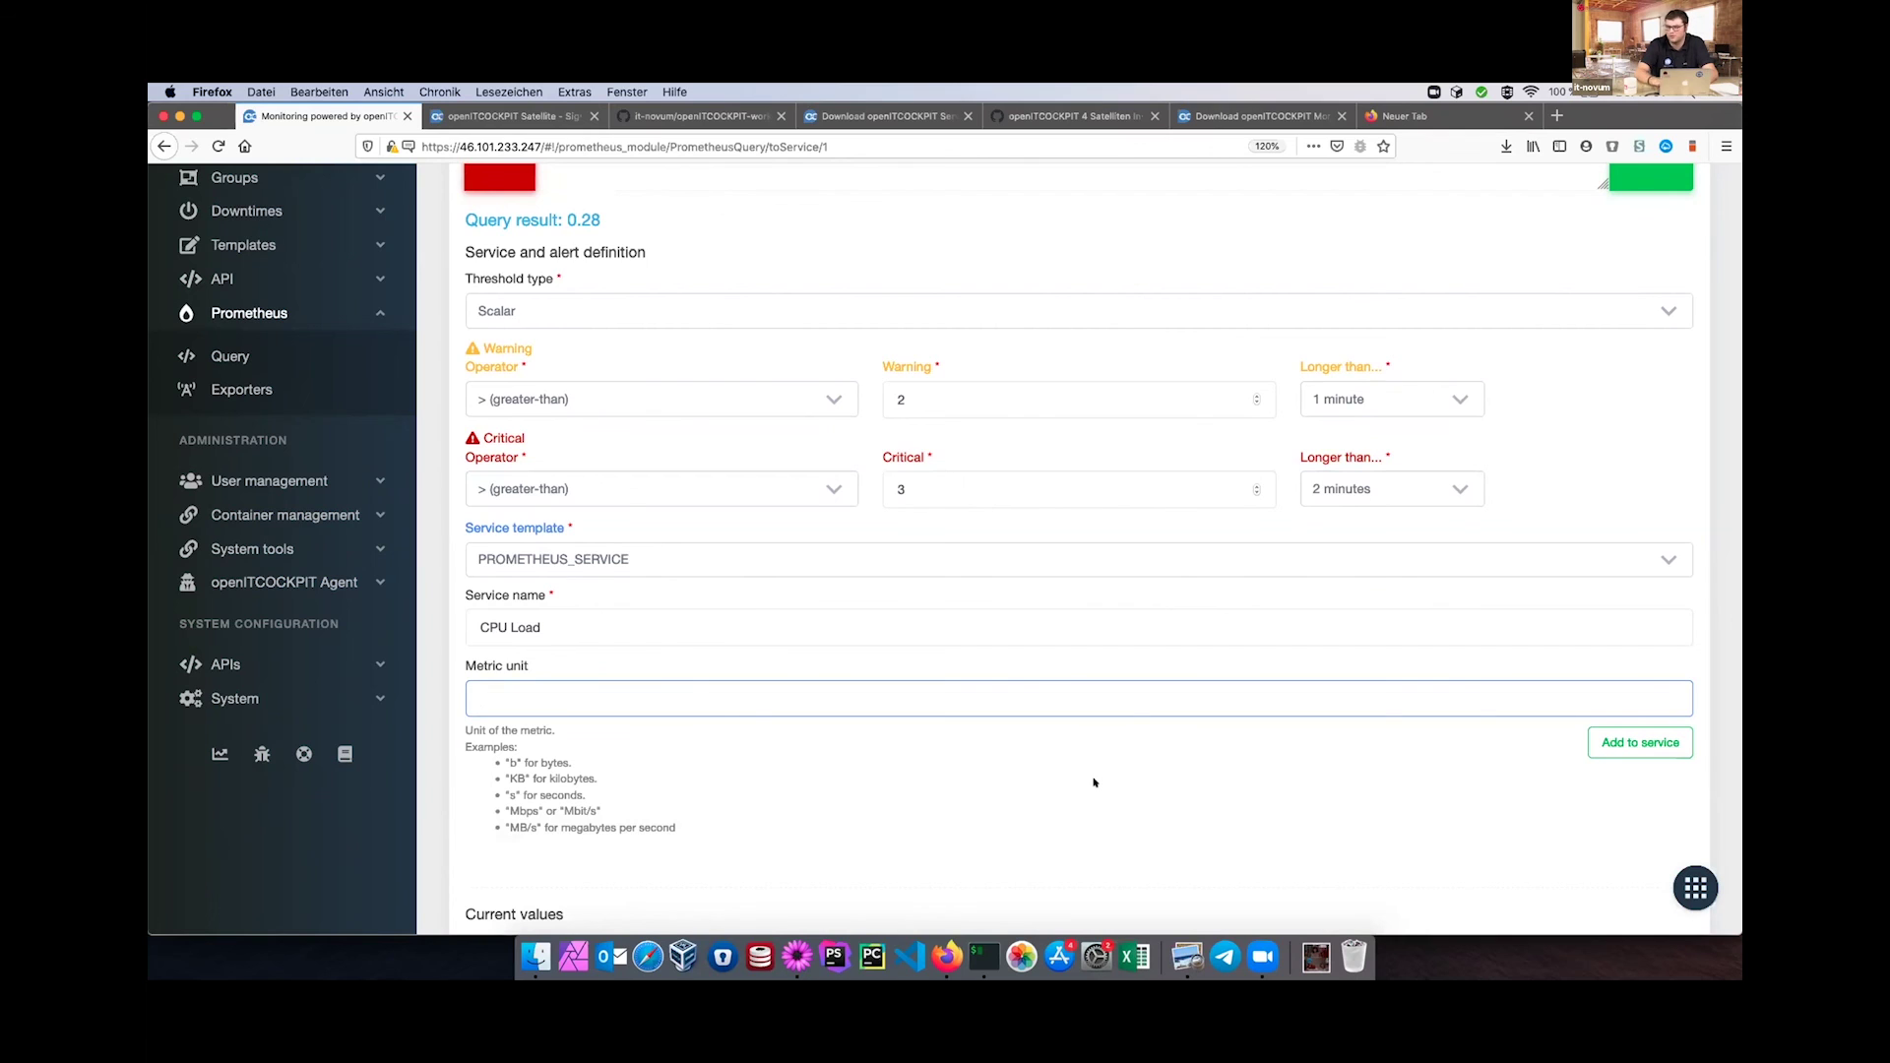
pyautogui.scroll(-2, 1188, 729)
pyautogui.click(1636, 638)
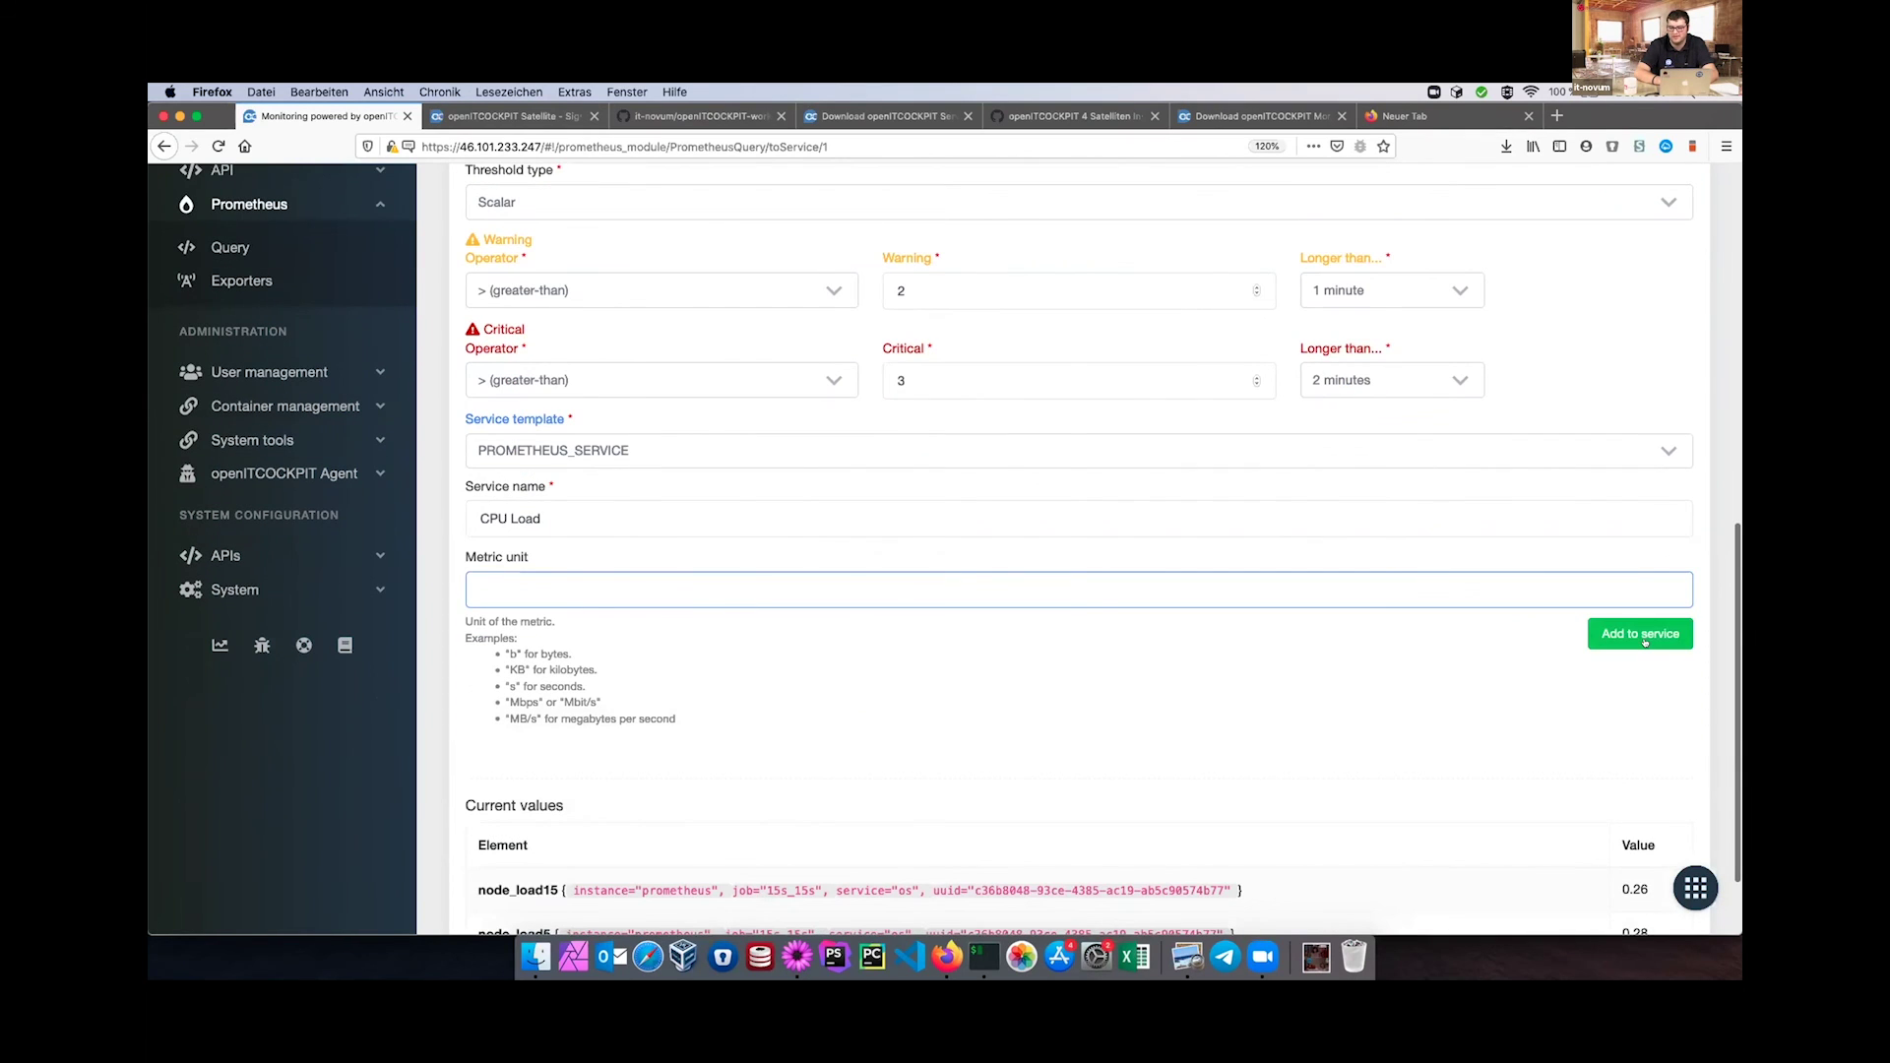
pyautogui.scroll(-4, 1413, 625)
pyautogui.scroll(-1, 1403, 626)
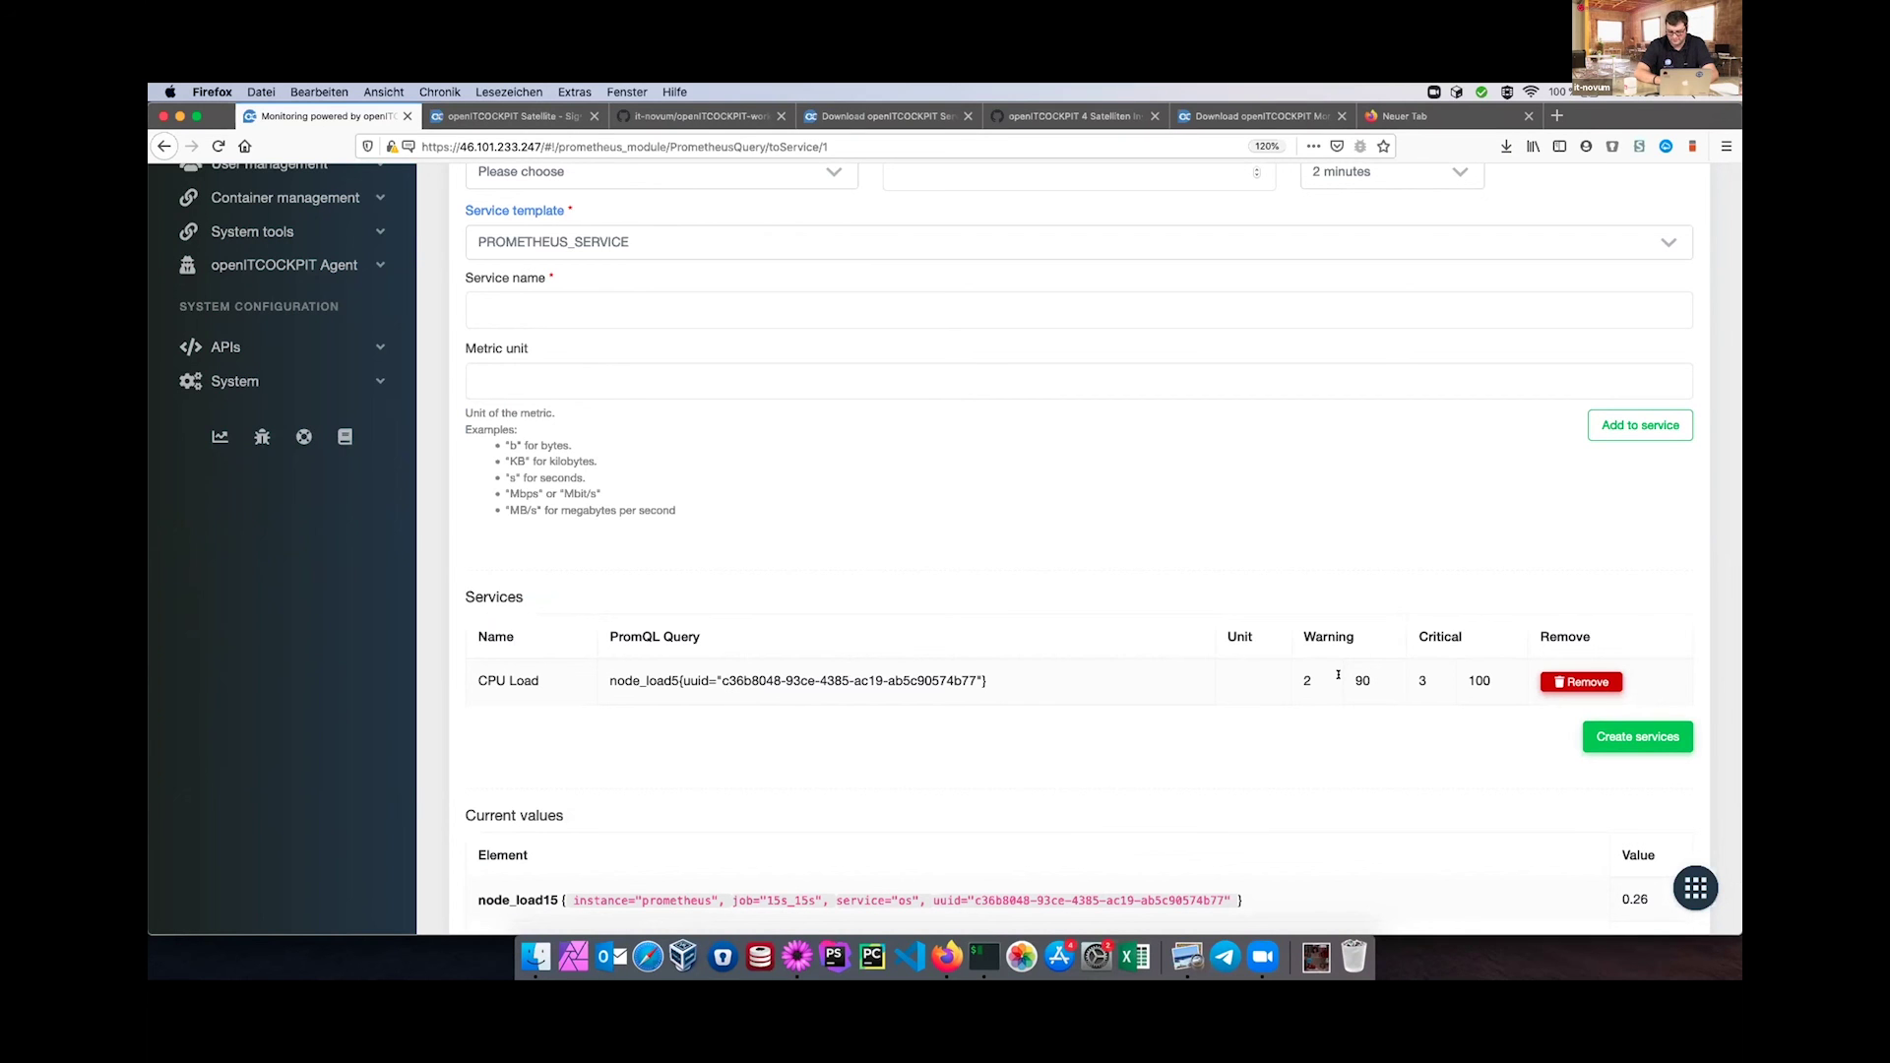
pyautogui.scroll(1, 1338, 675)
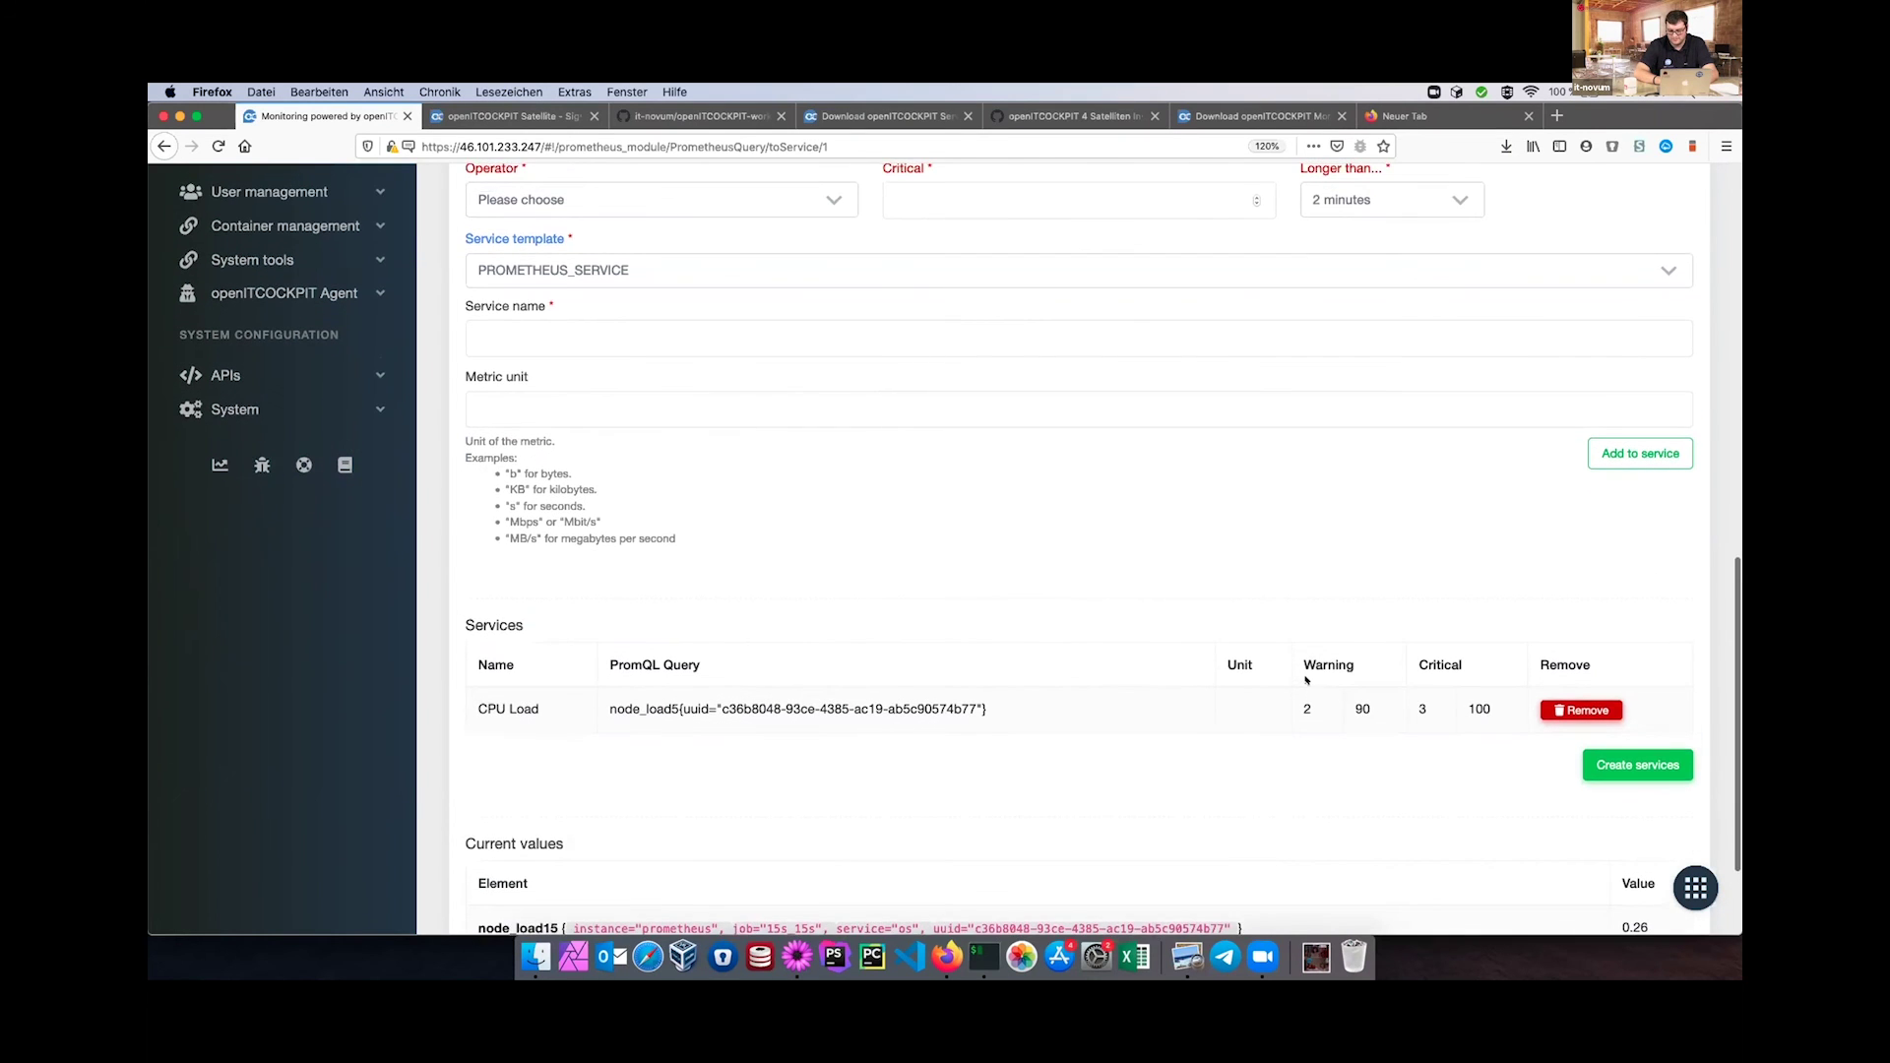
# Clear the node_load5 expression from the PromQL query.
pyautogui.scroll(15, 1306, 680)
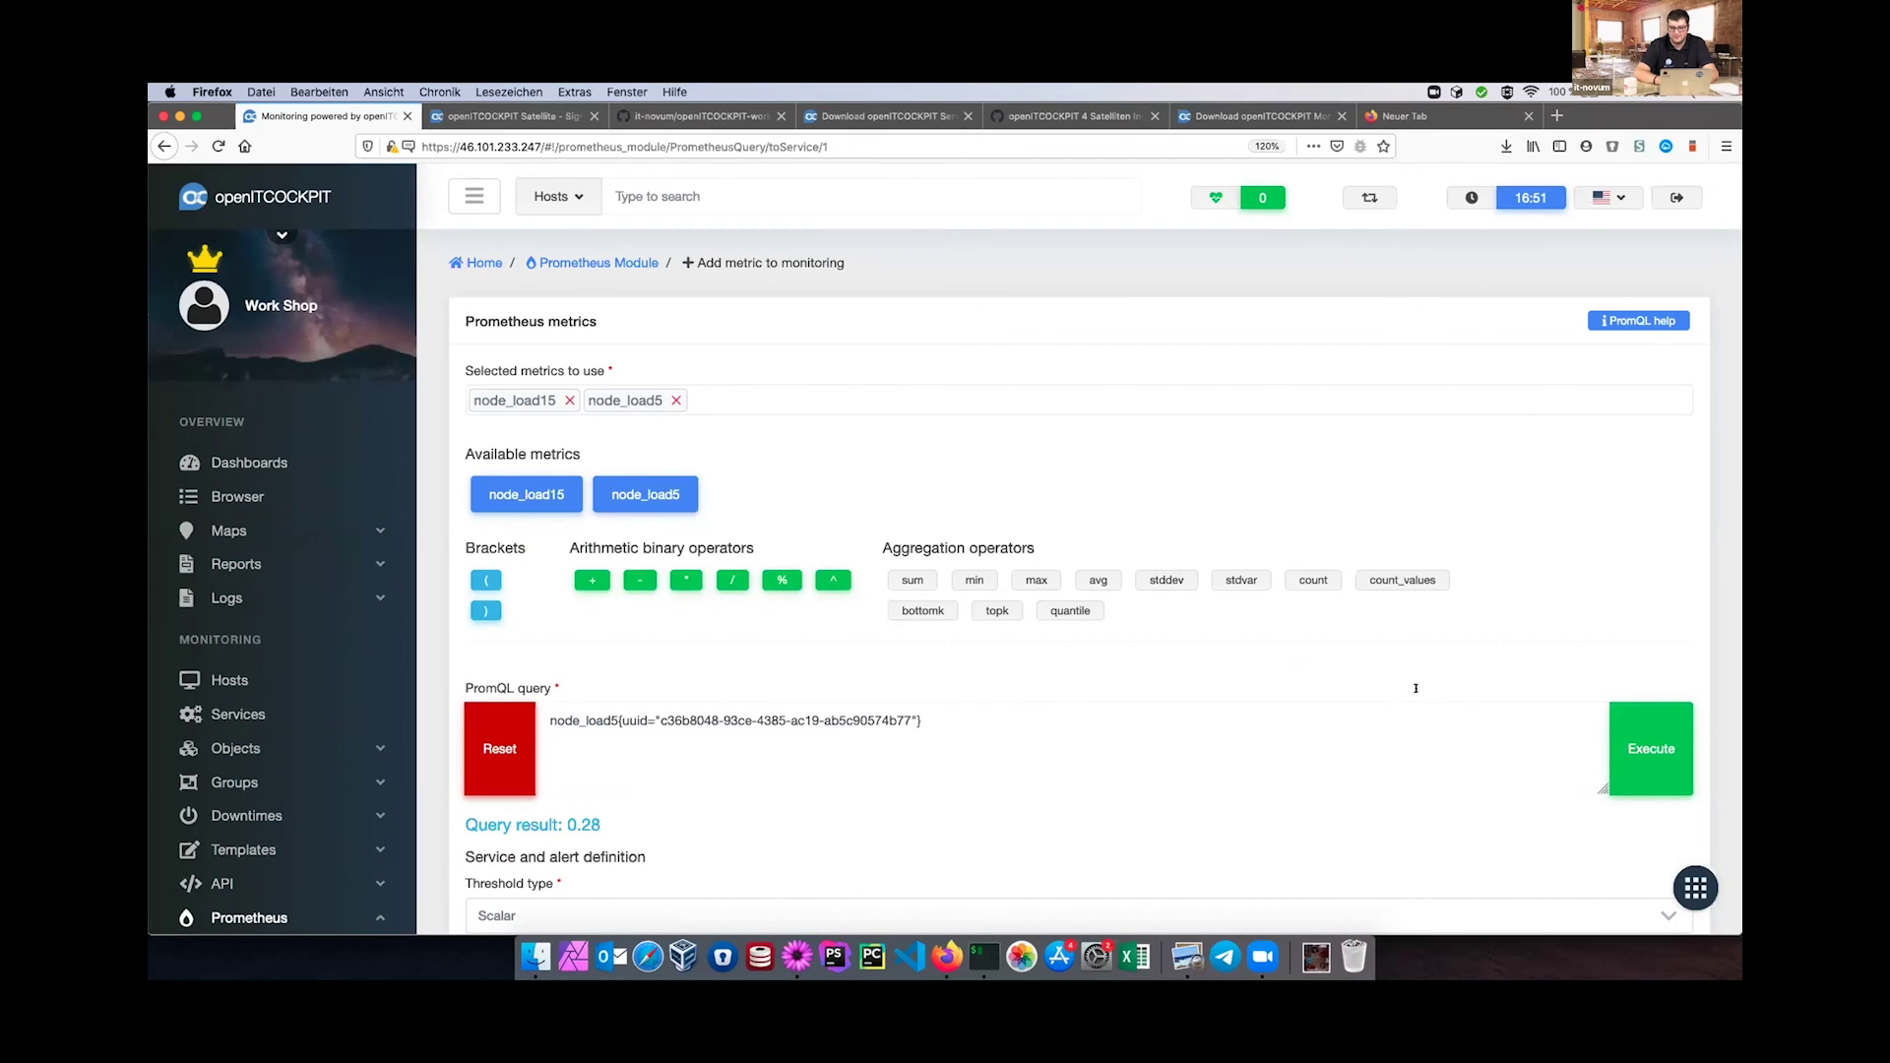
pyautogui.tripleClick(1376, 726)
pyautogui.press('BackSpace')
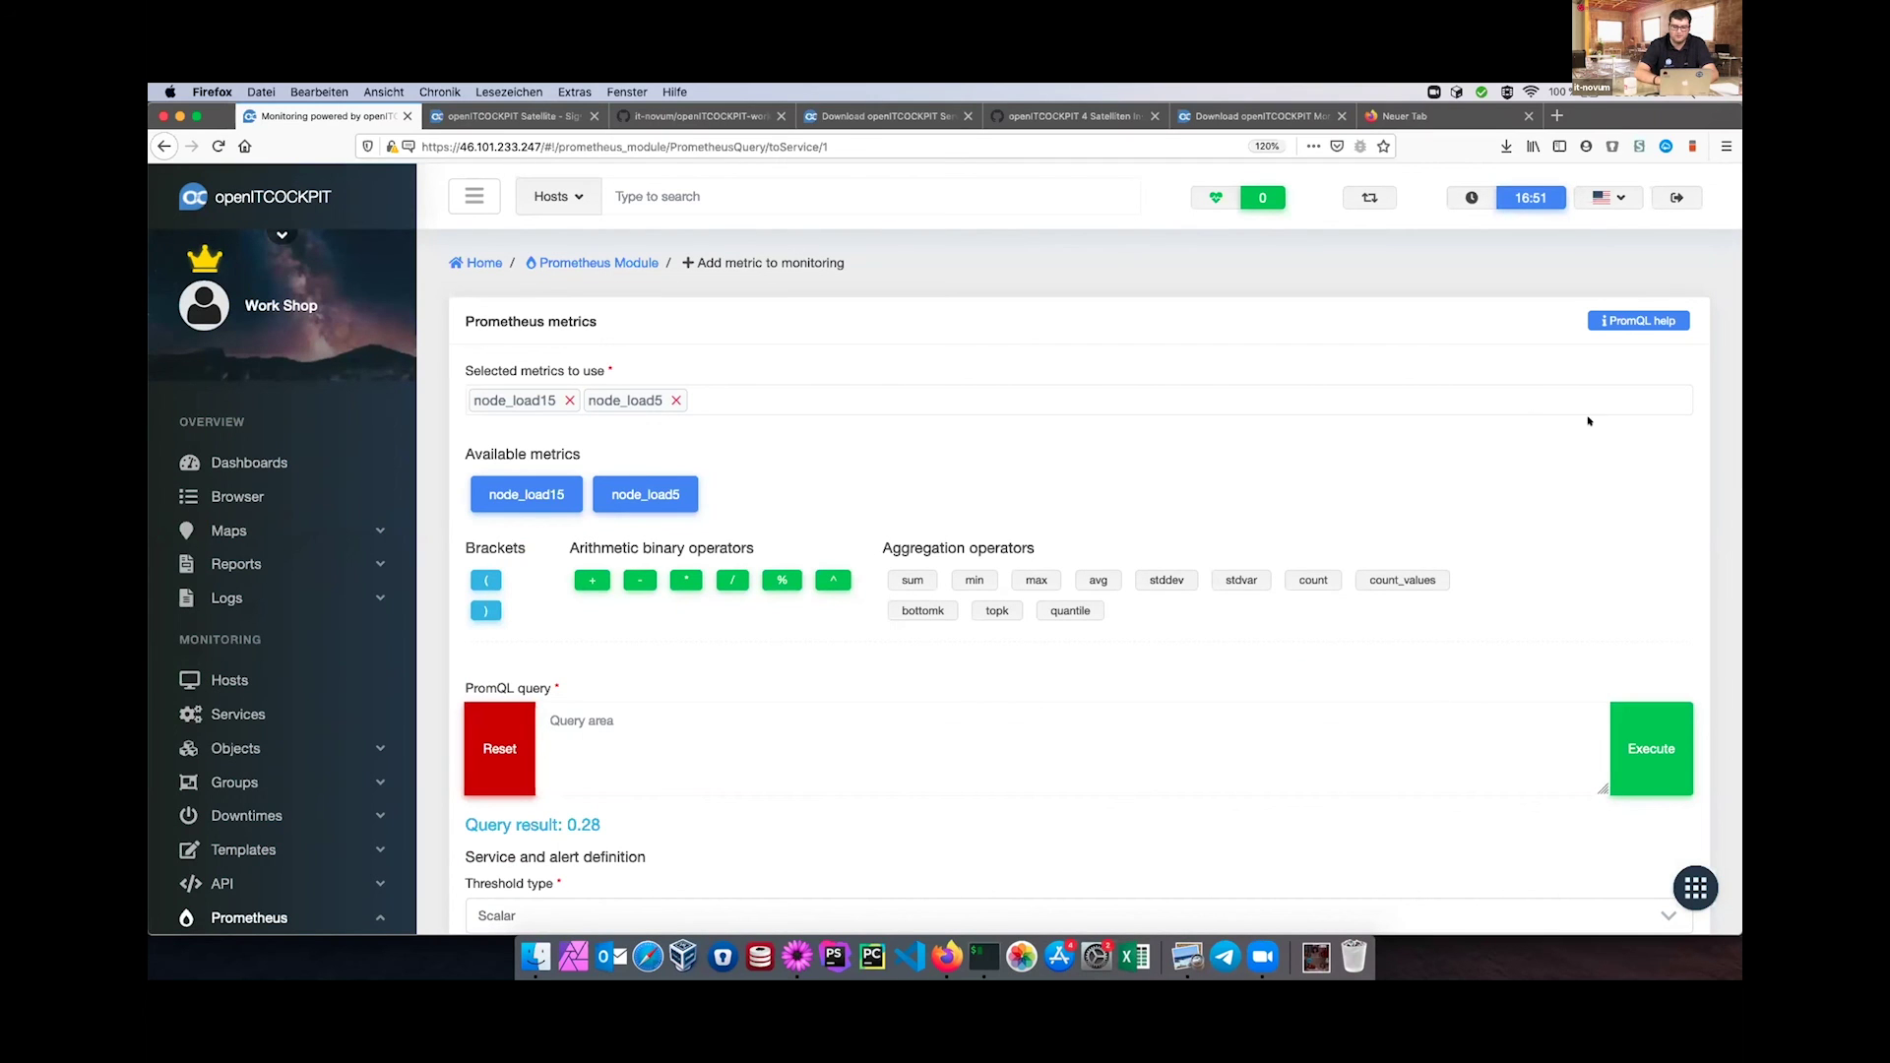
# Open the PromQL help and copy the example query for Linux memory usage in percent.
pyautogui.click(1632, 323)
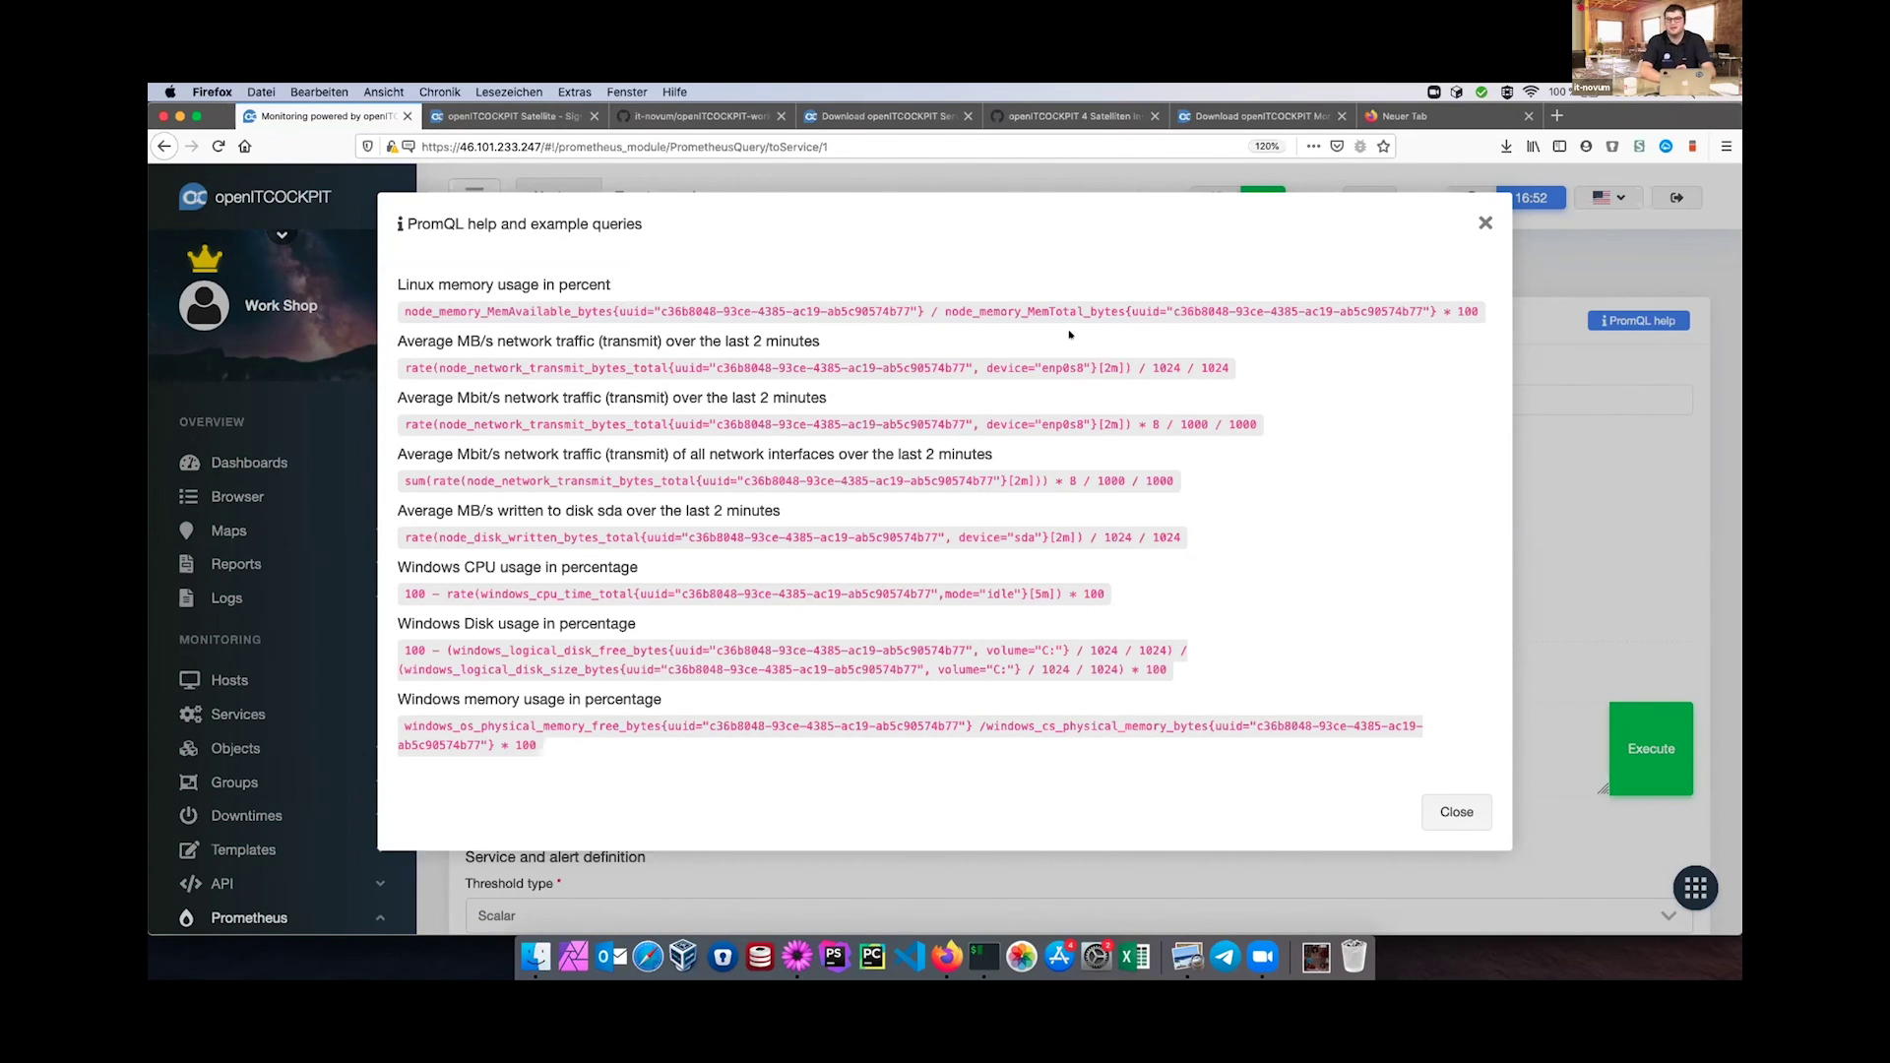
pyautogui.moveTo(1174, 308); pyautogui.dragTo(1414, 309)
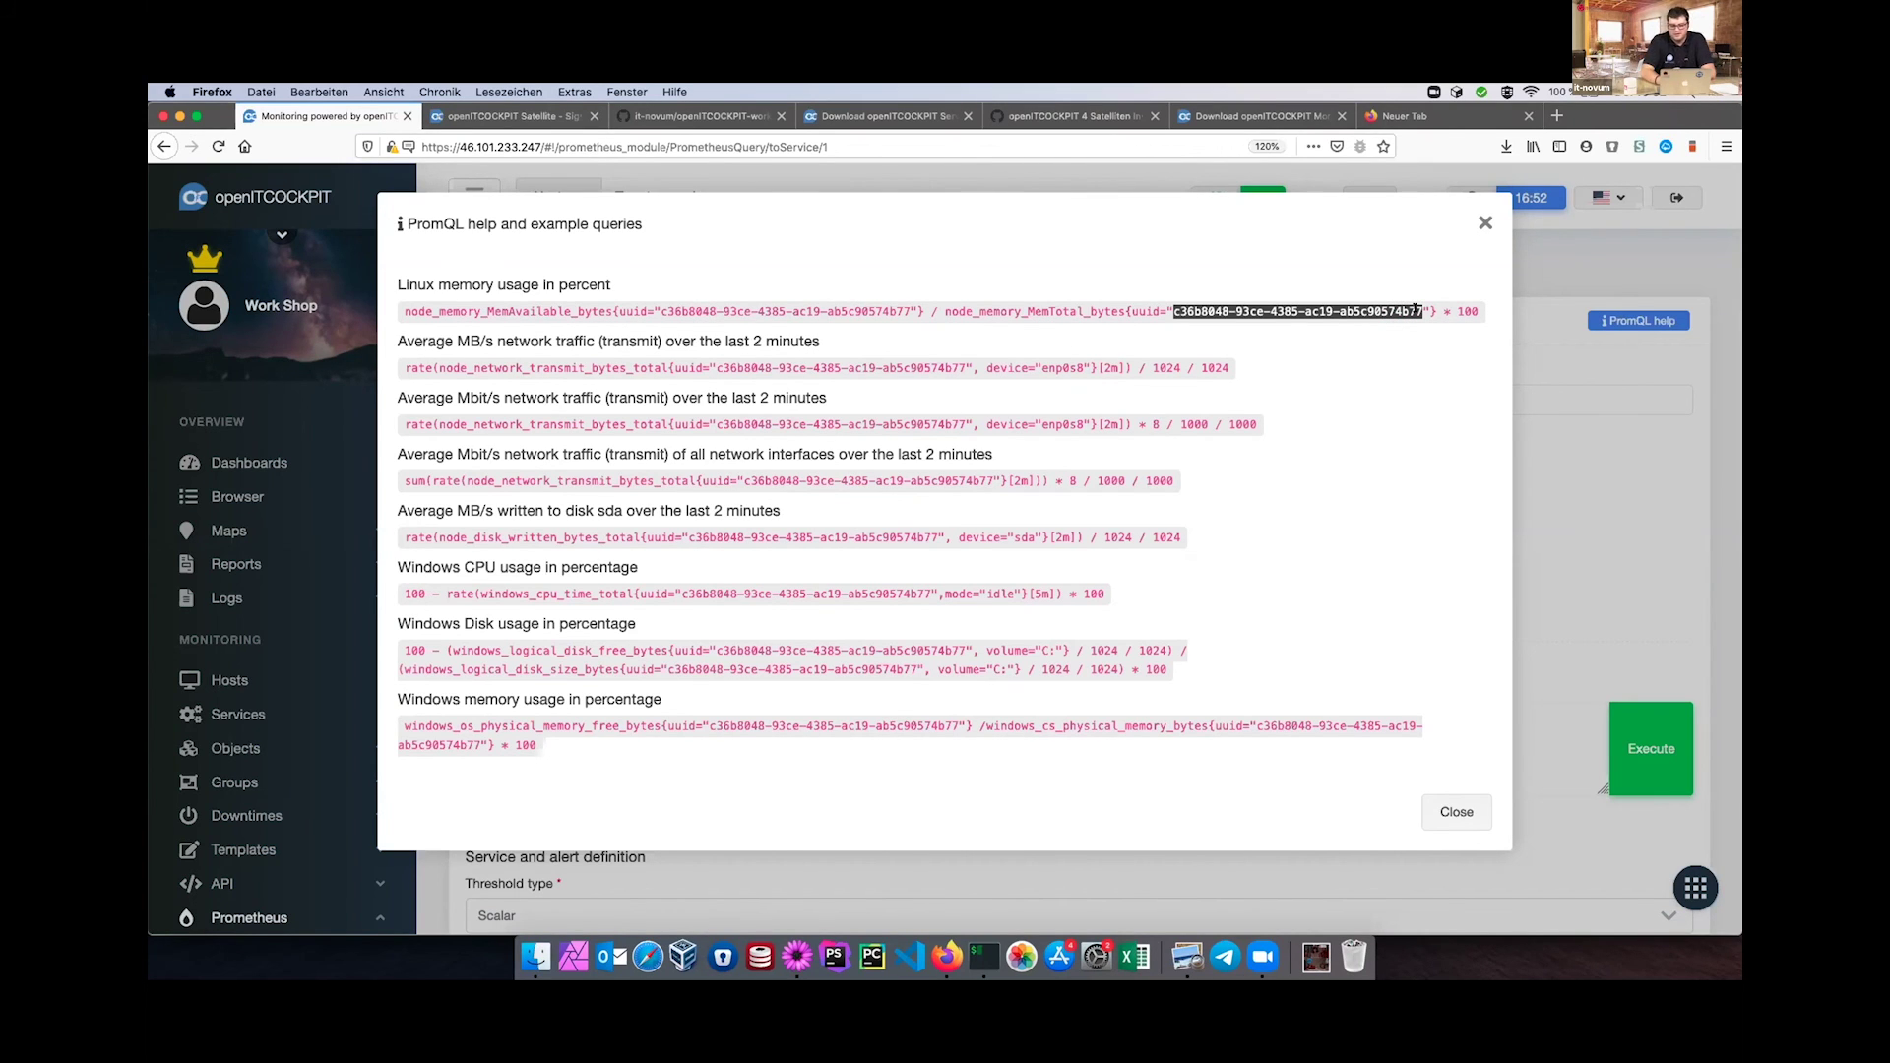
pyautogui.click(794, 320)
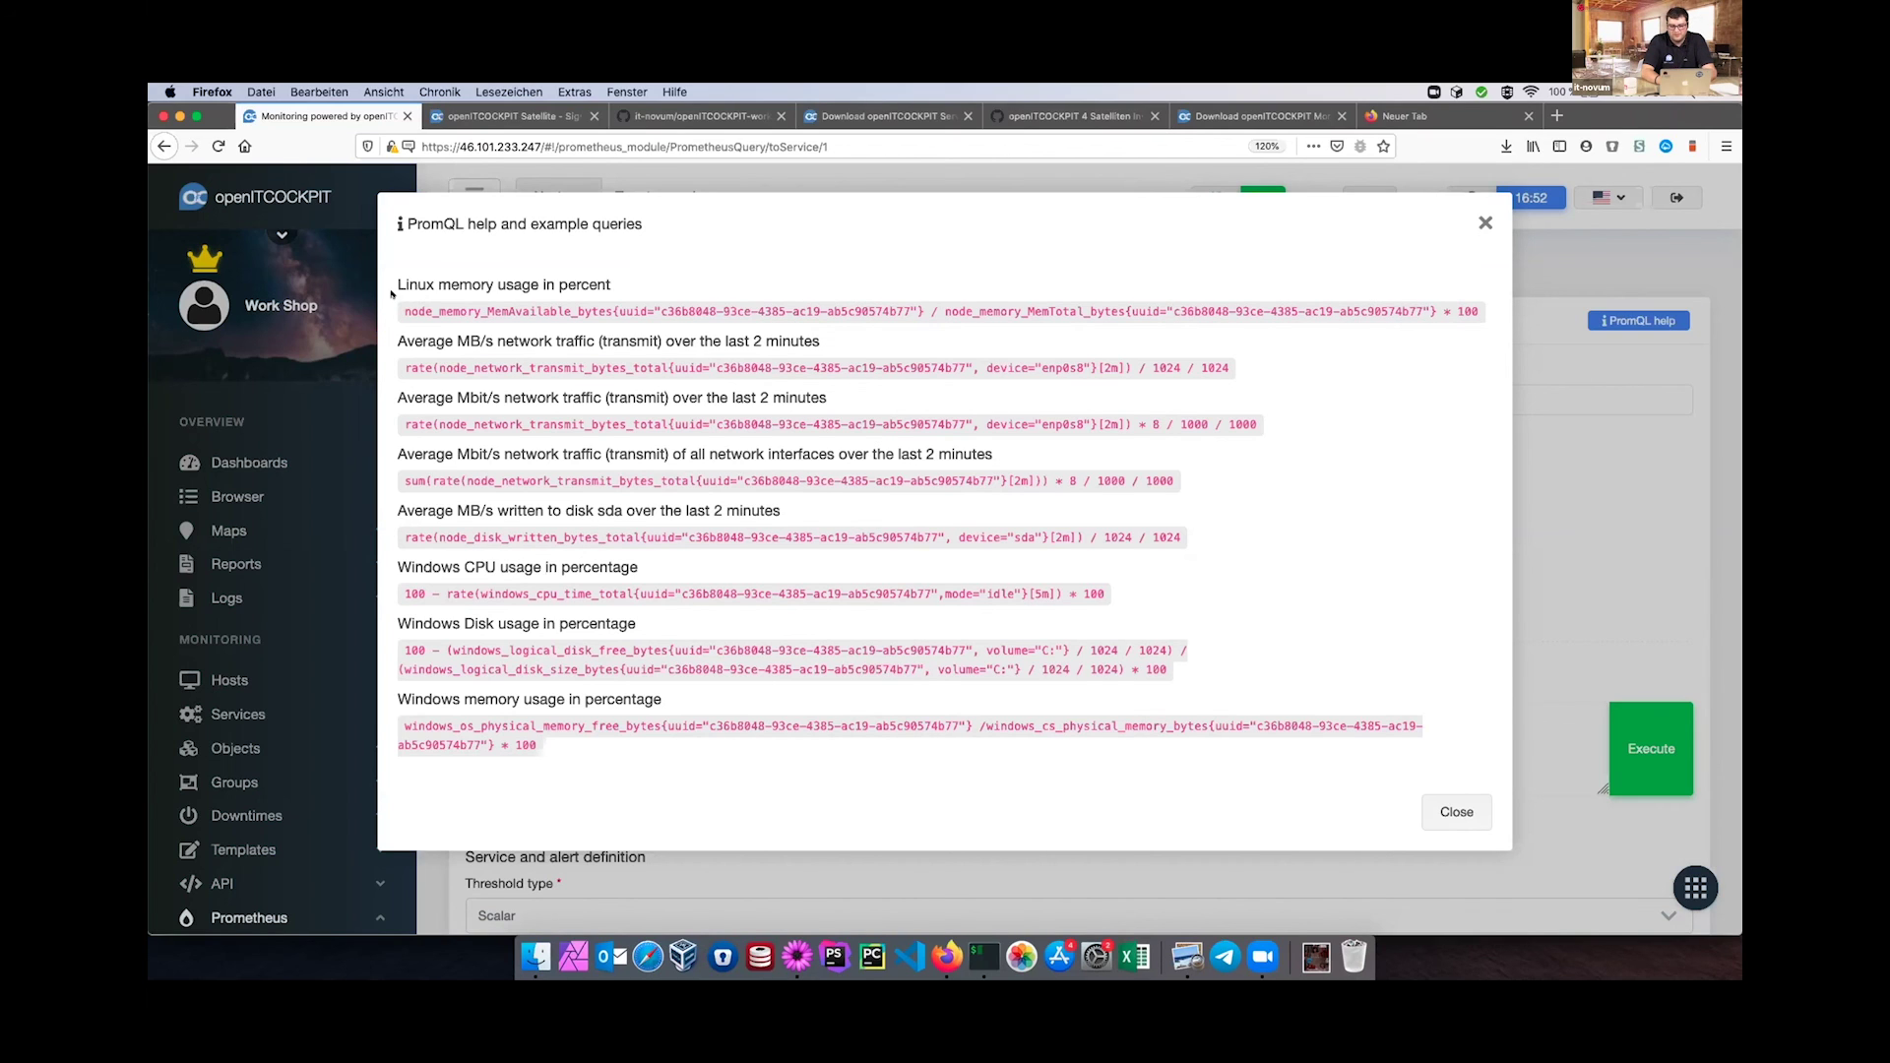
pyautogui.moveTo(393, 282); pyautogui.dragTo(618, 276)
pyautogui.tripleClick(593, 310)
pyautogui.press('super+c')
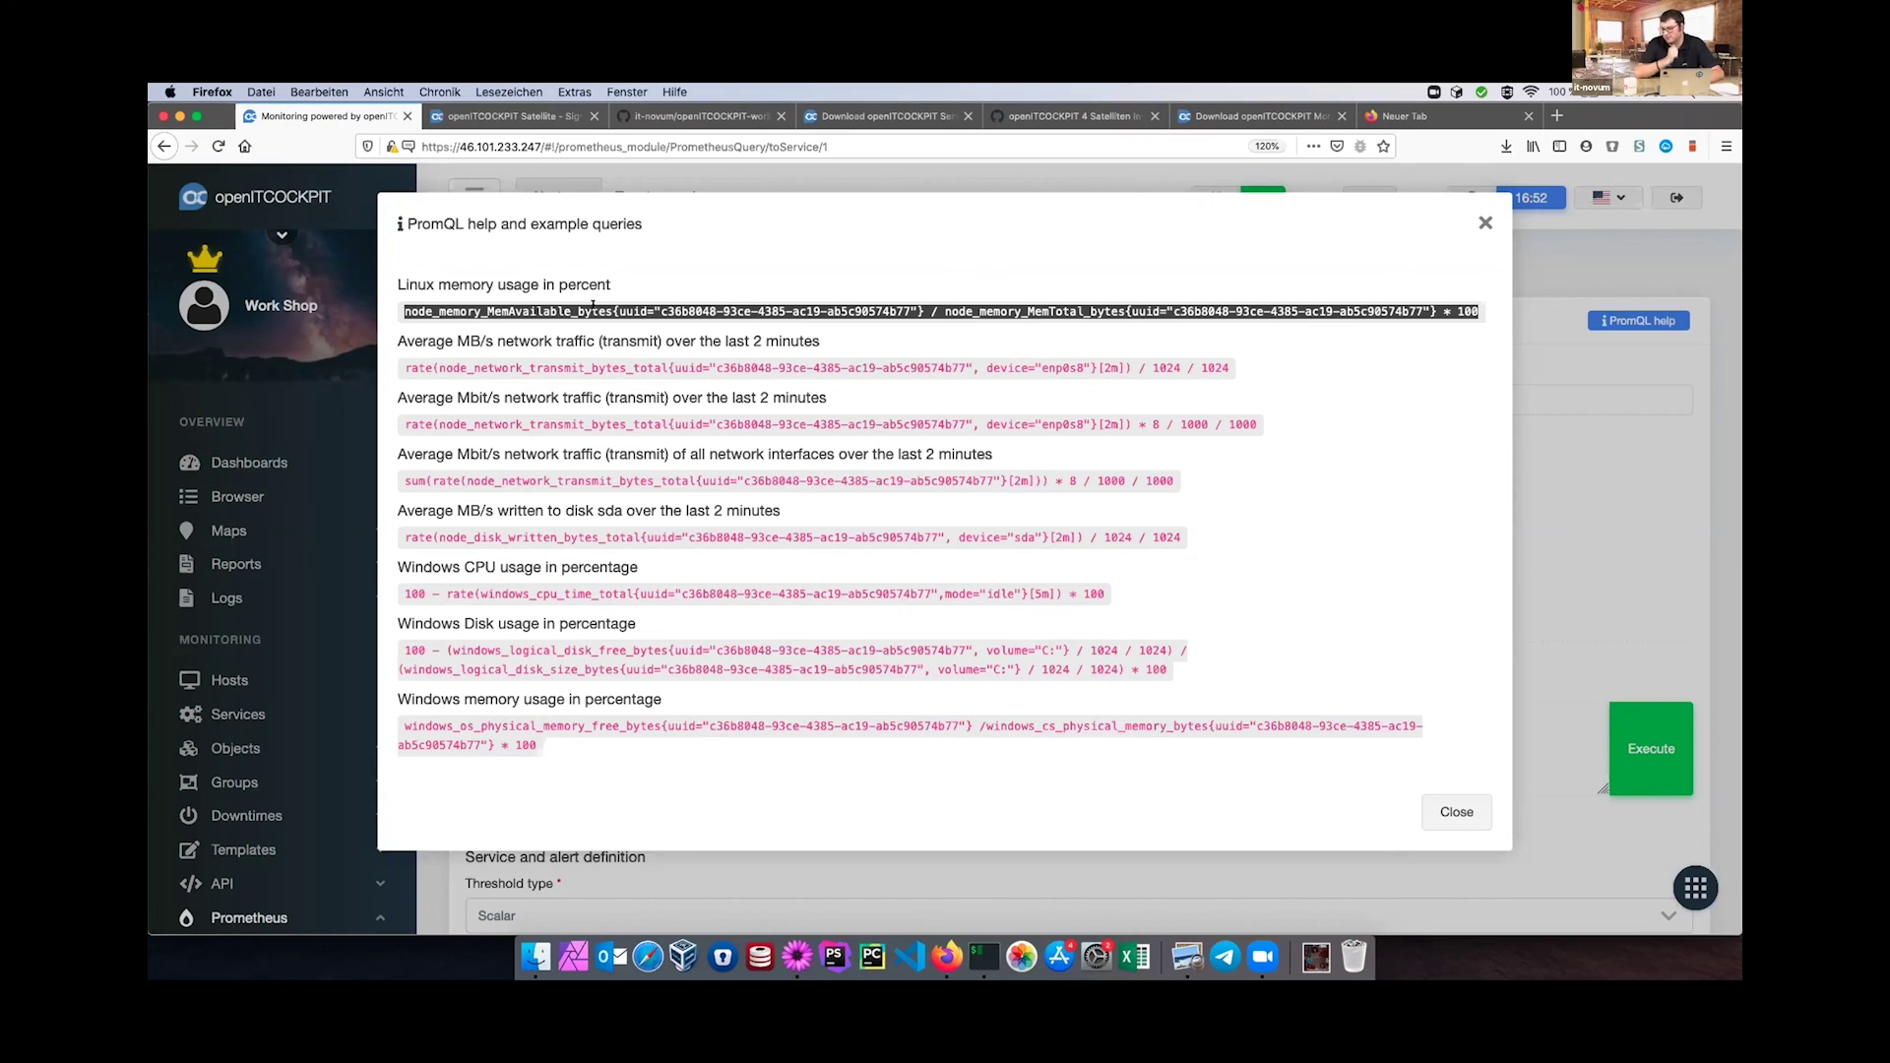
# Close the PromQL help, paste the copied Linux memory usage expression as the PromQL query, and execute it.
pyautogui.click(1485, 220)
pyautogui.click(723, 740)
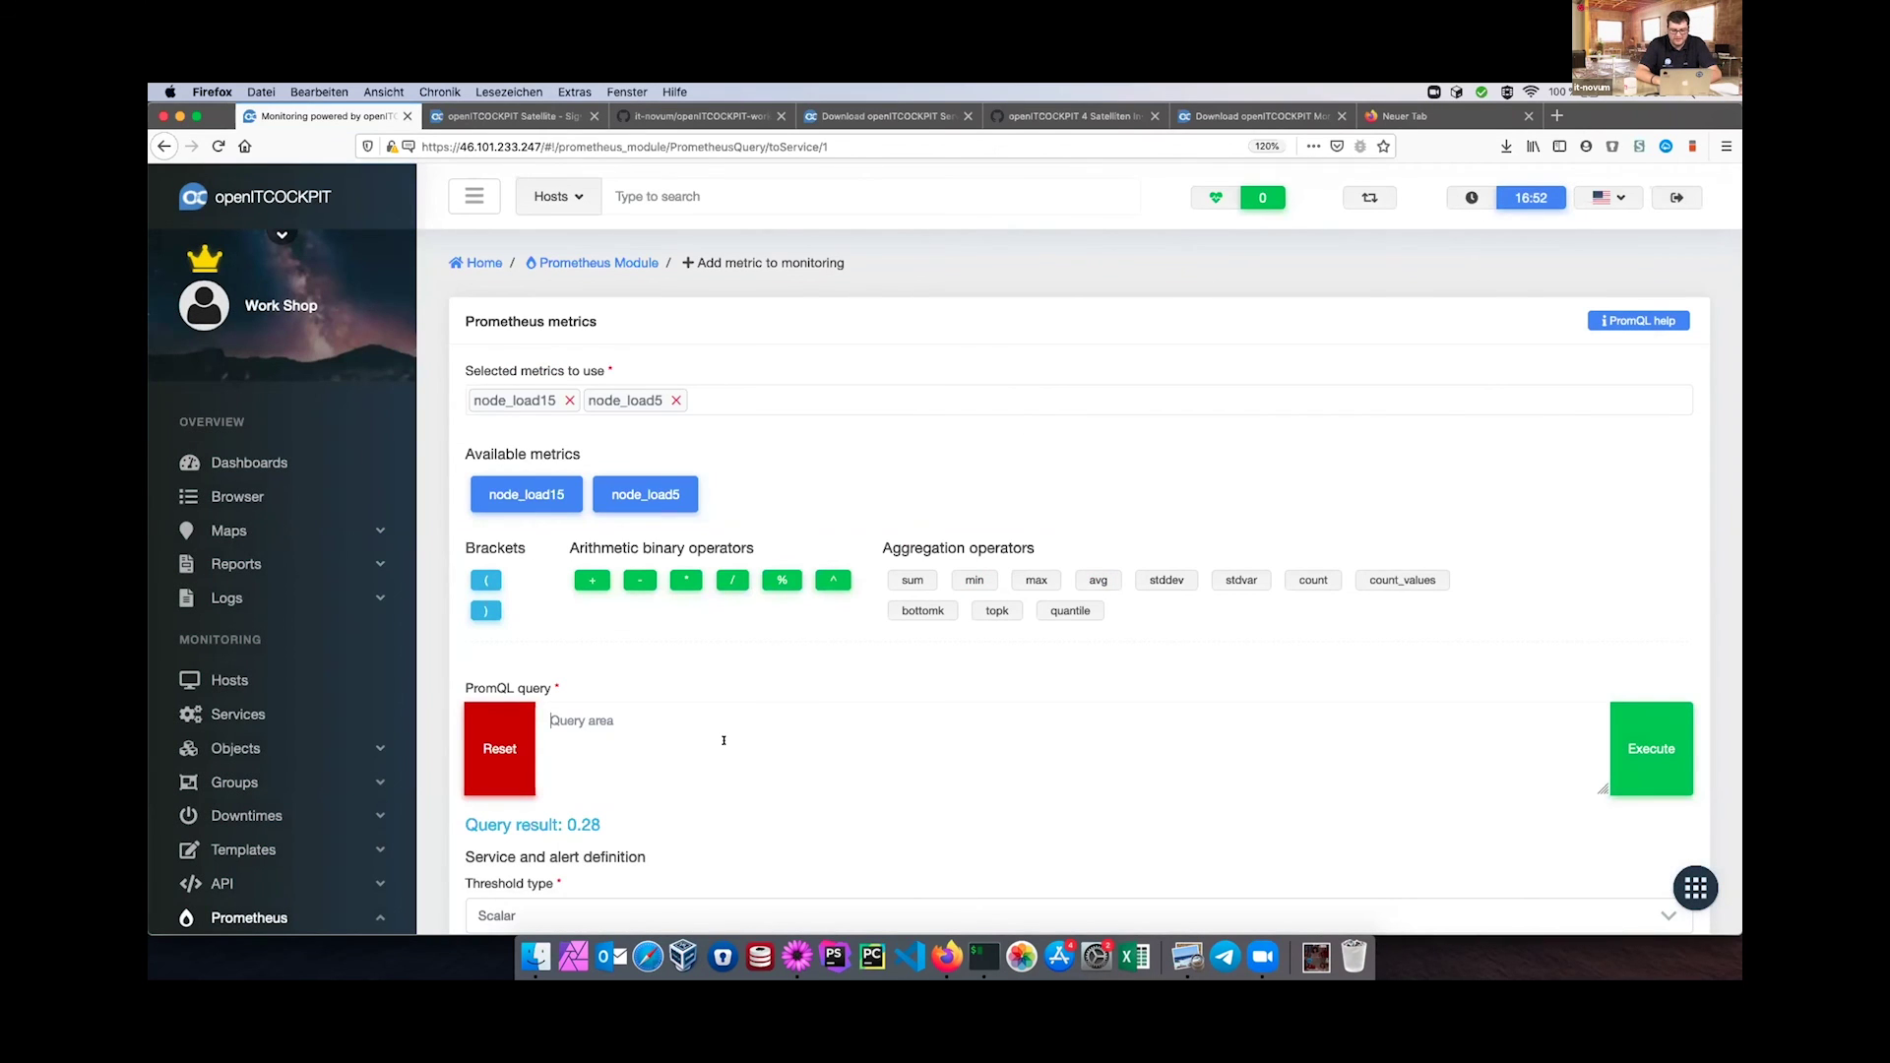
pyautogui.press('super+v')
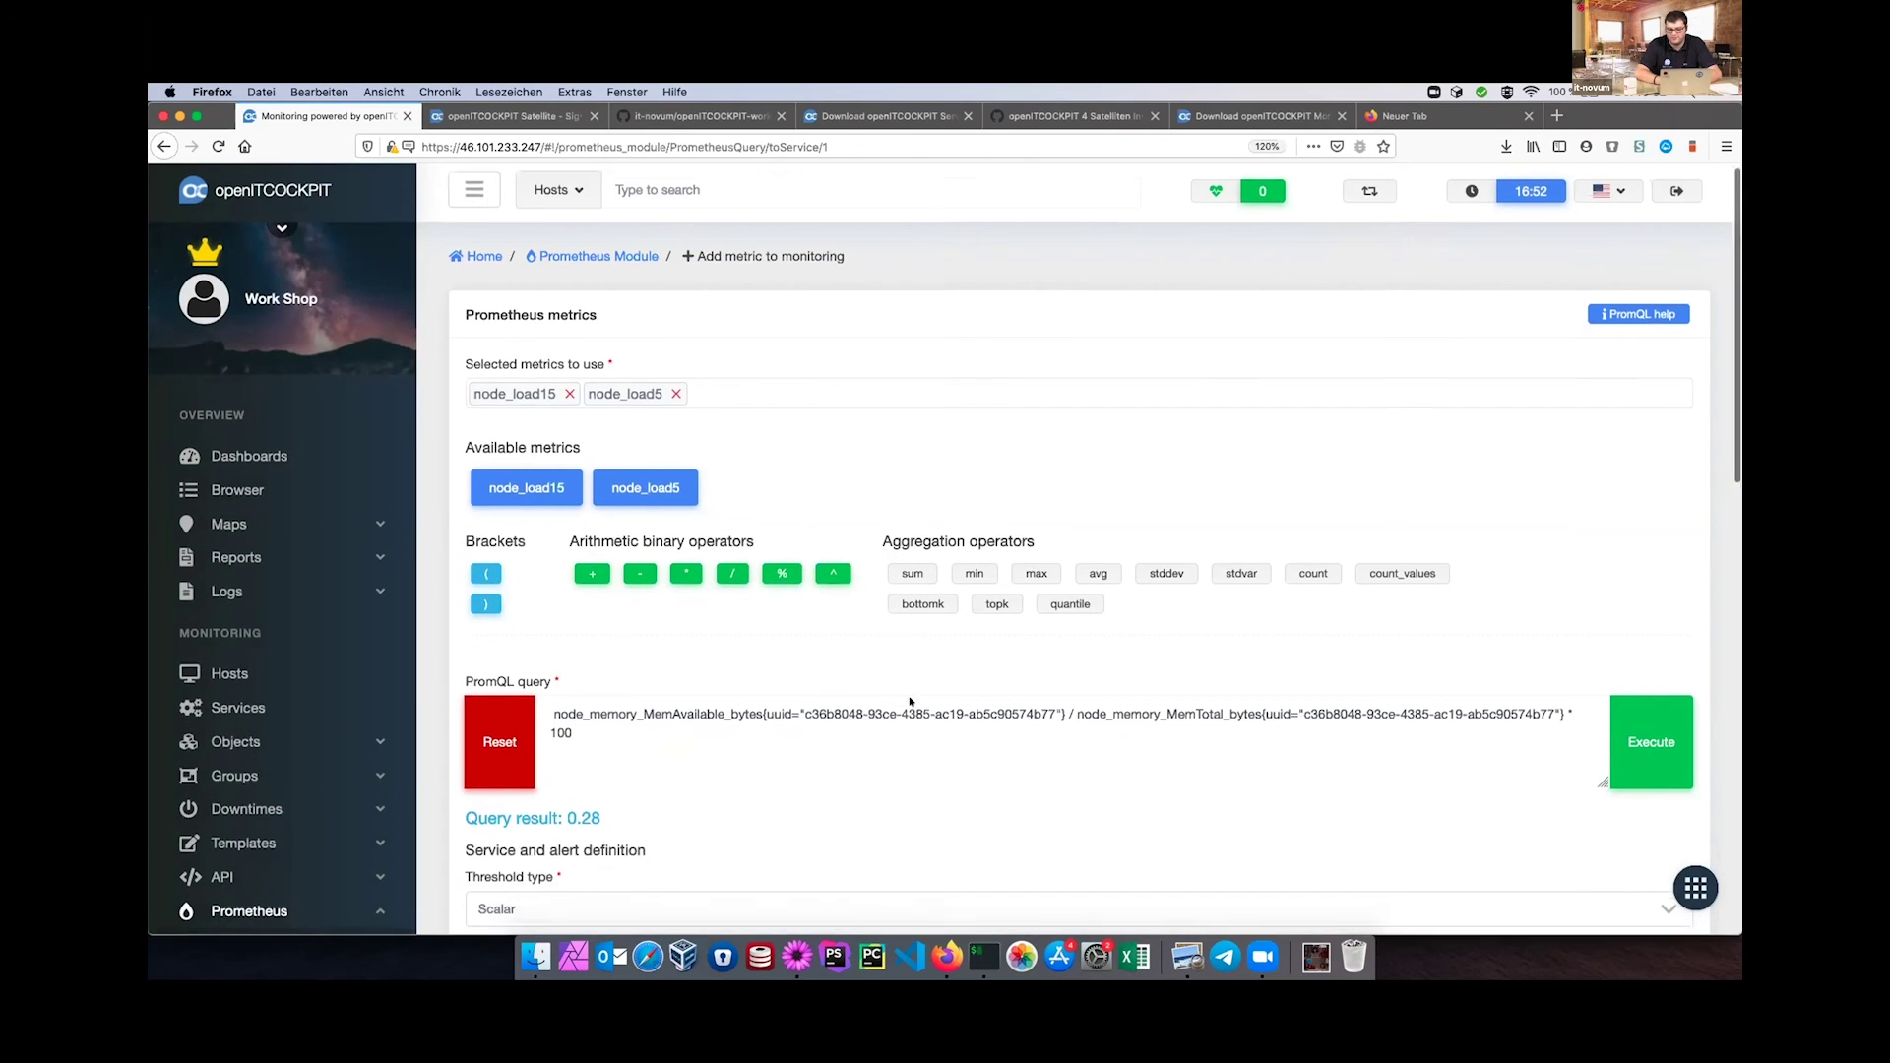
pyautogui.scroll(-2, 904, 700)
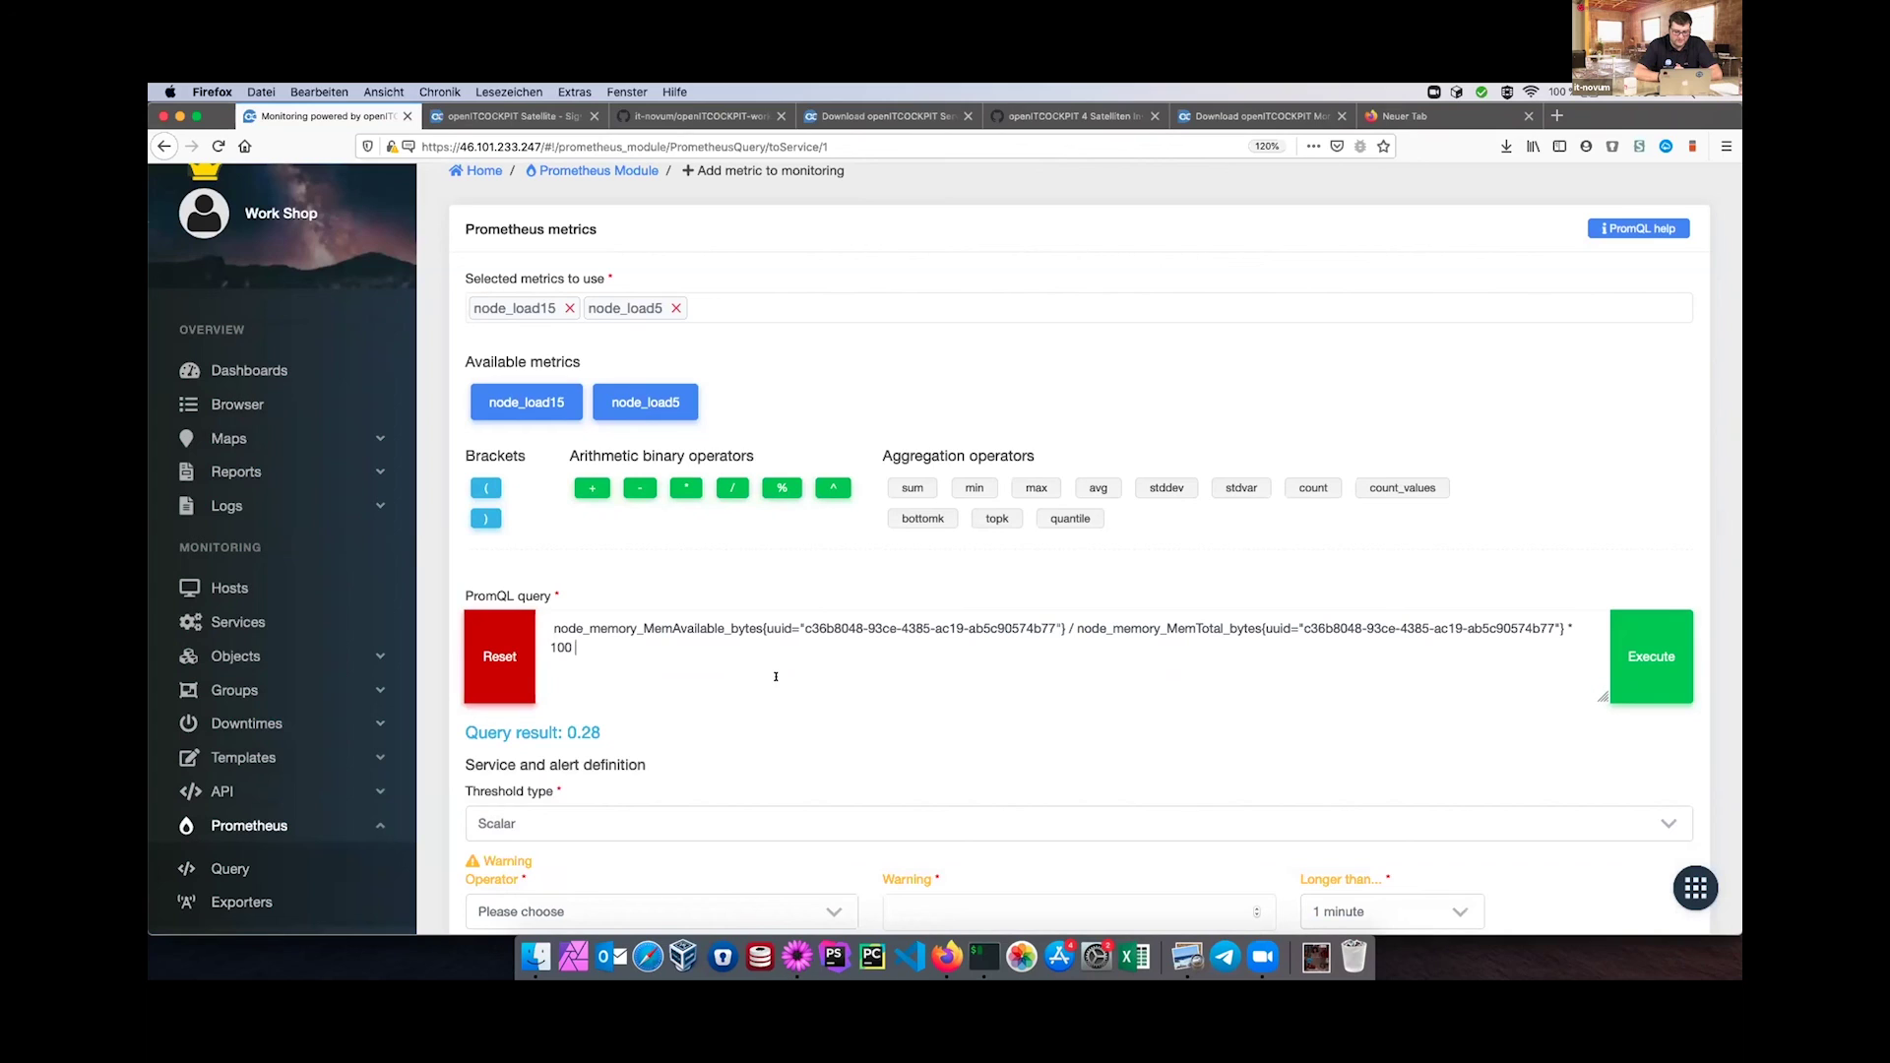
pyautogui.doubleClick(694, 627)
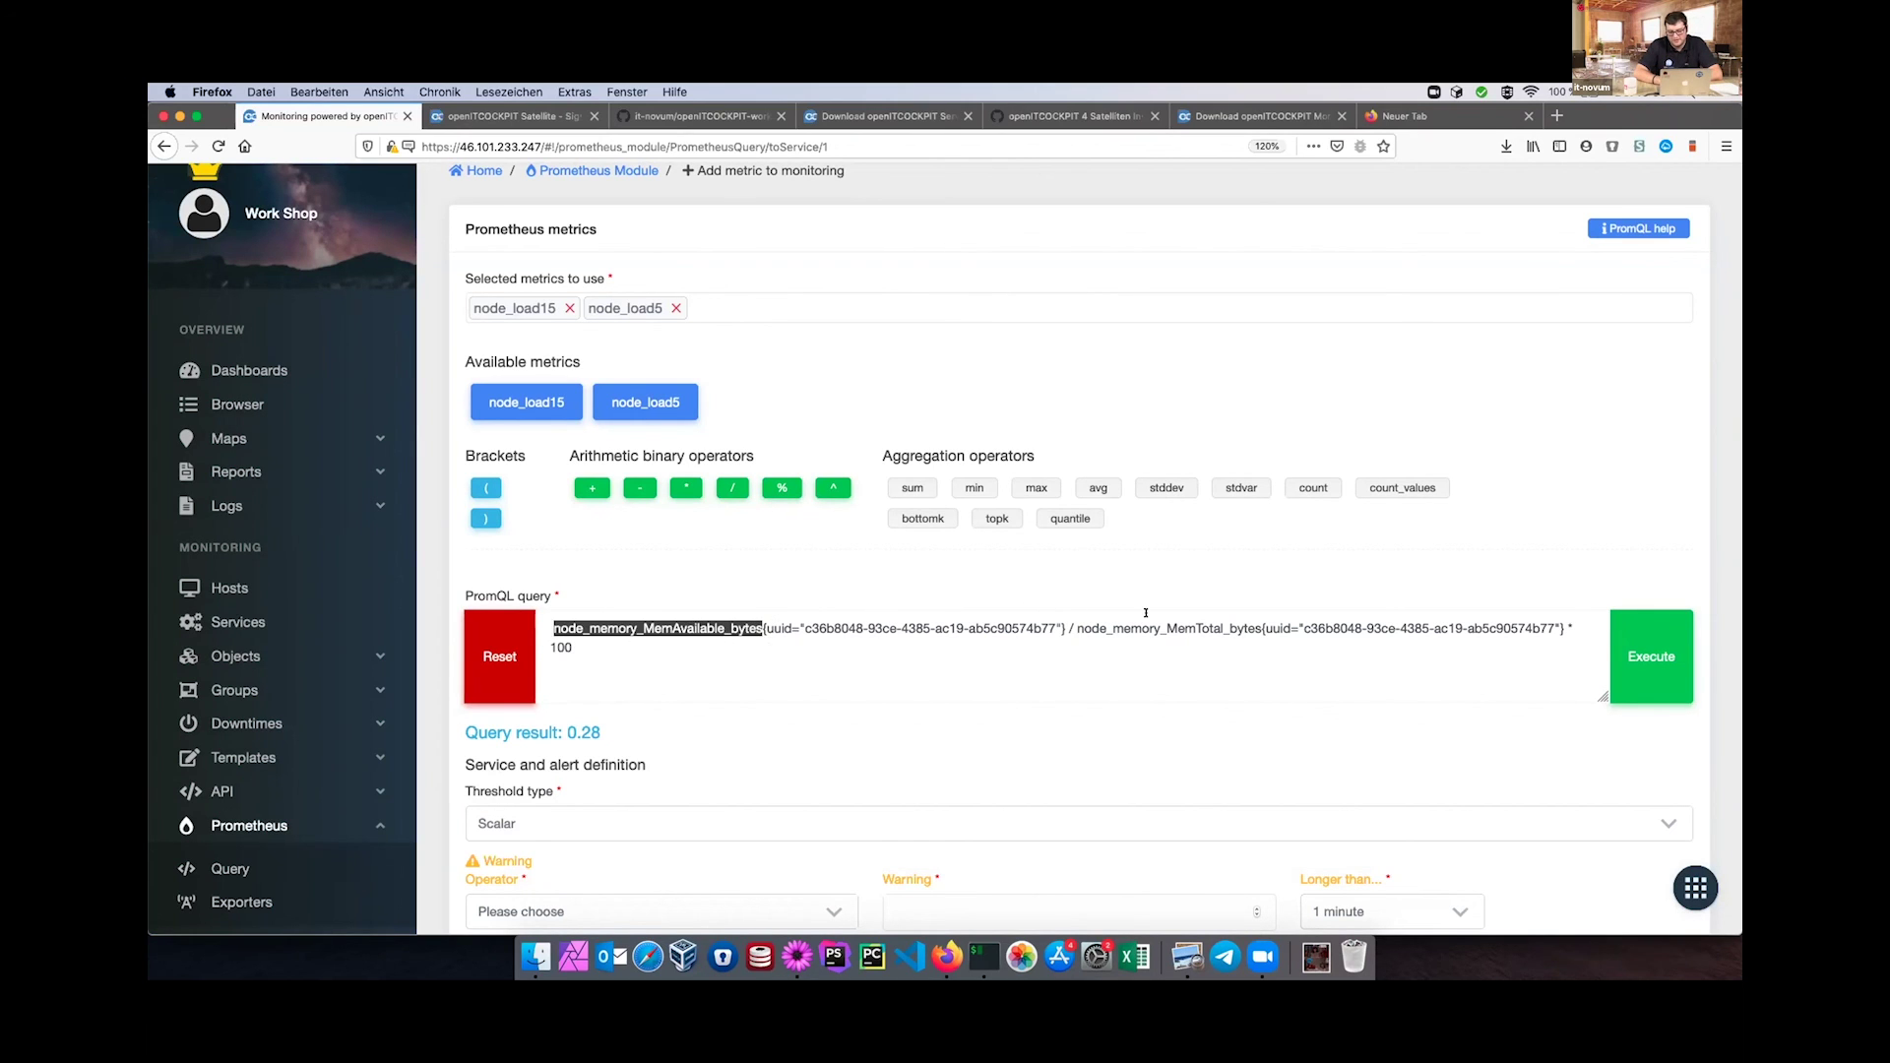
pyautogui.doubleClick(1203, 626)
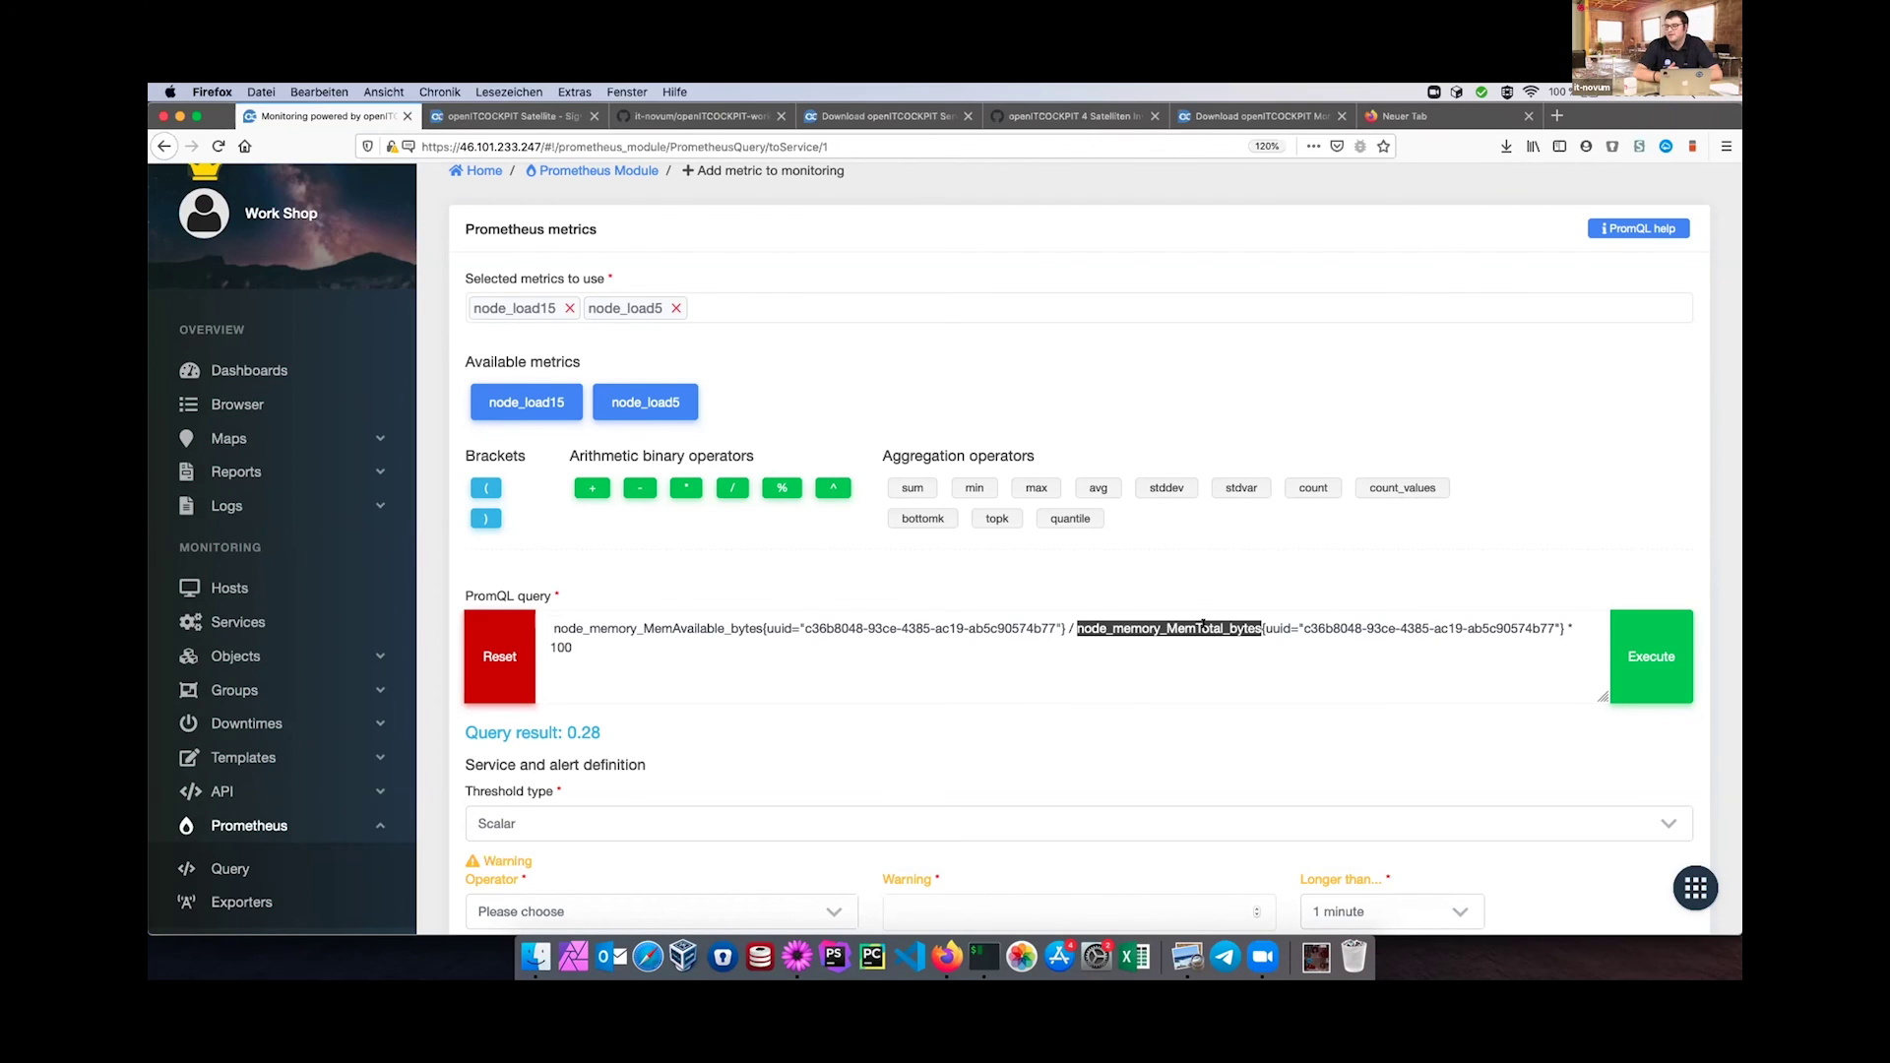
pyautogui.click(1108, 637)
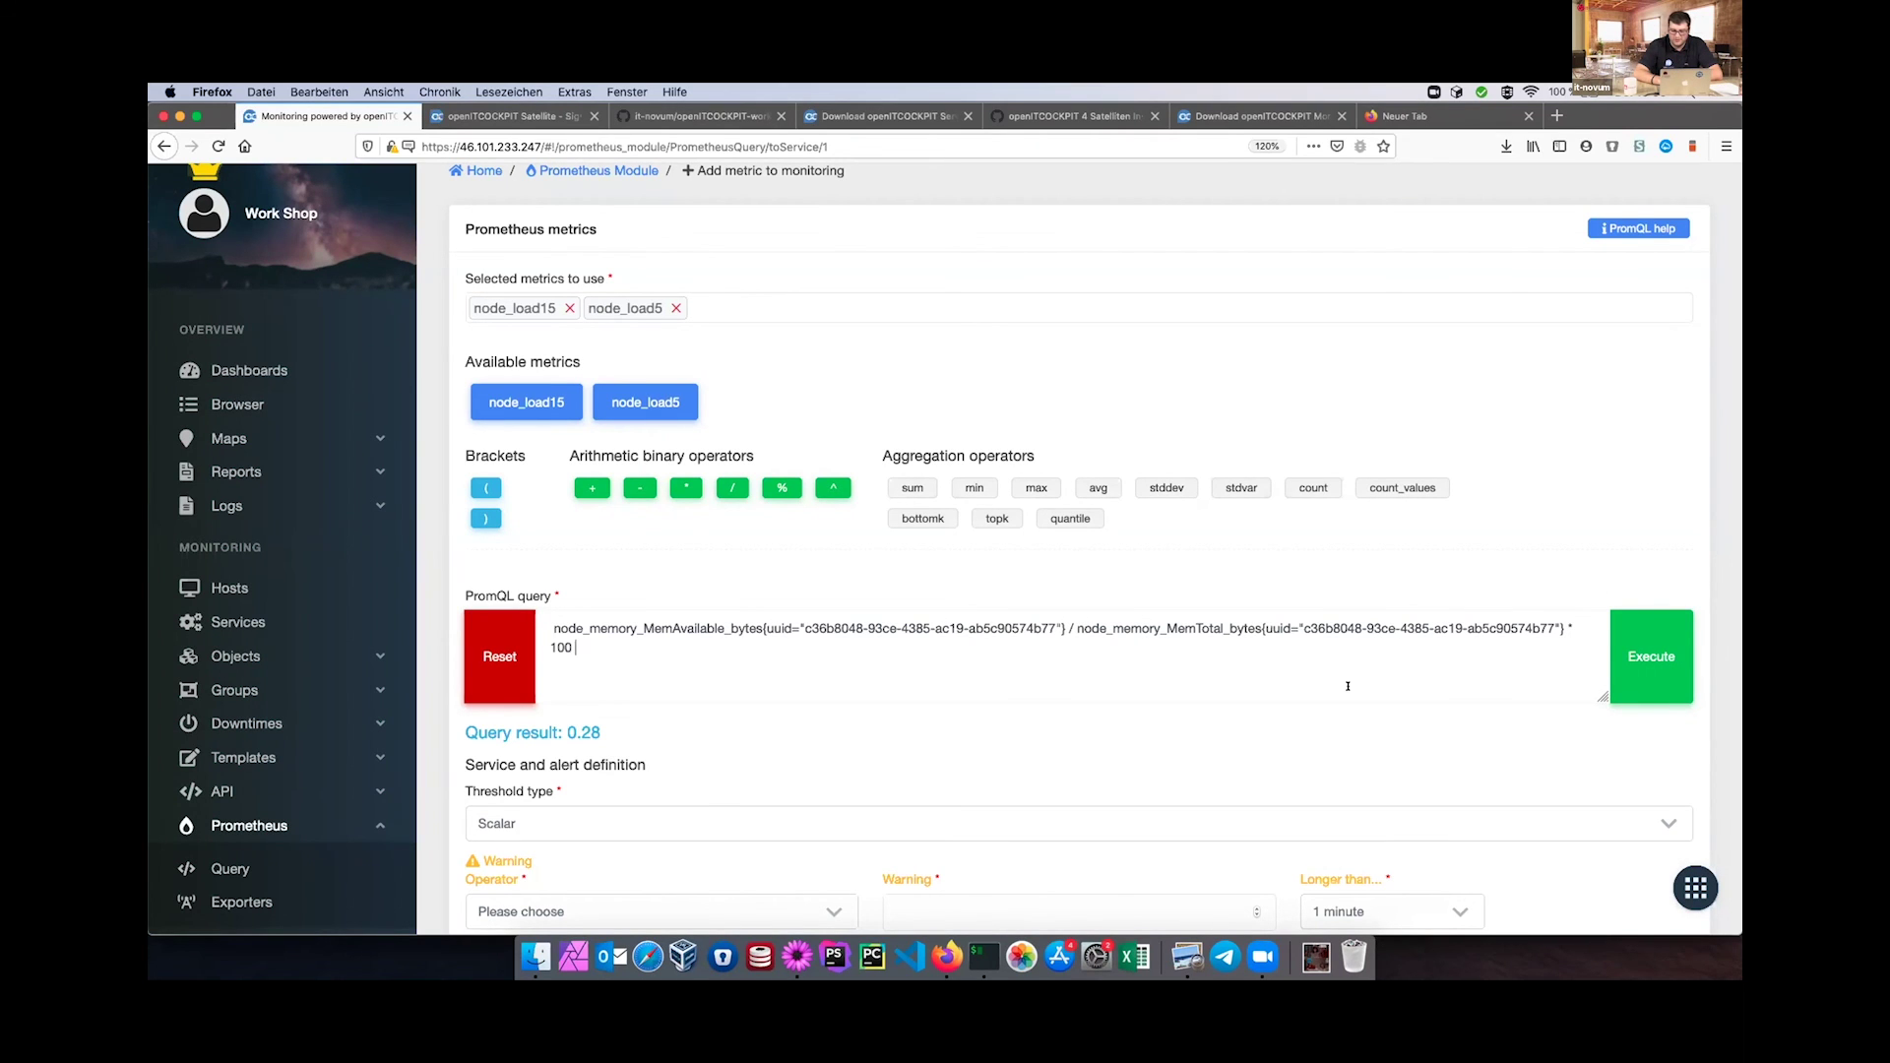
pyautogui.click(1622, 662)
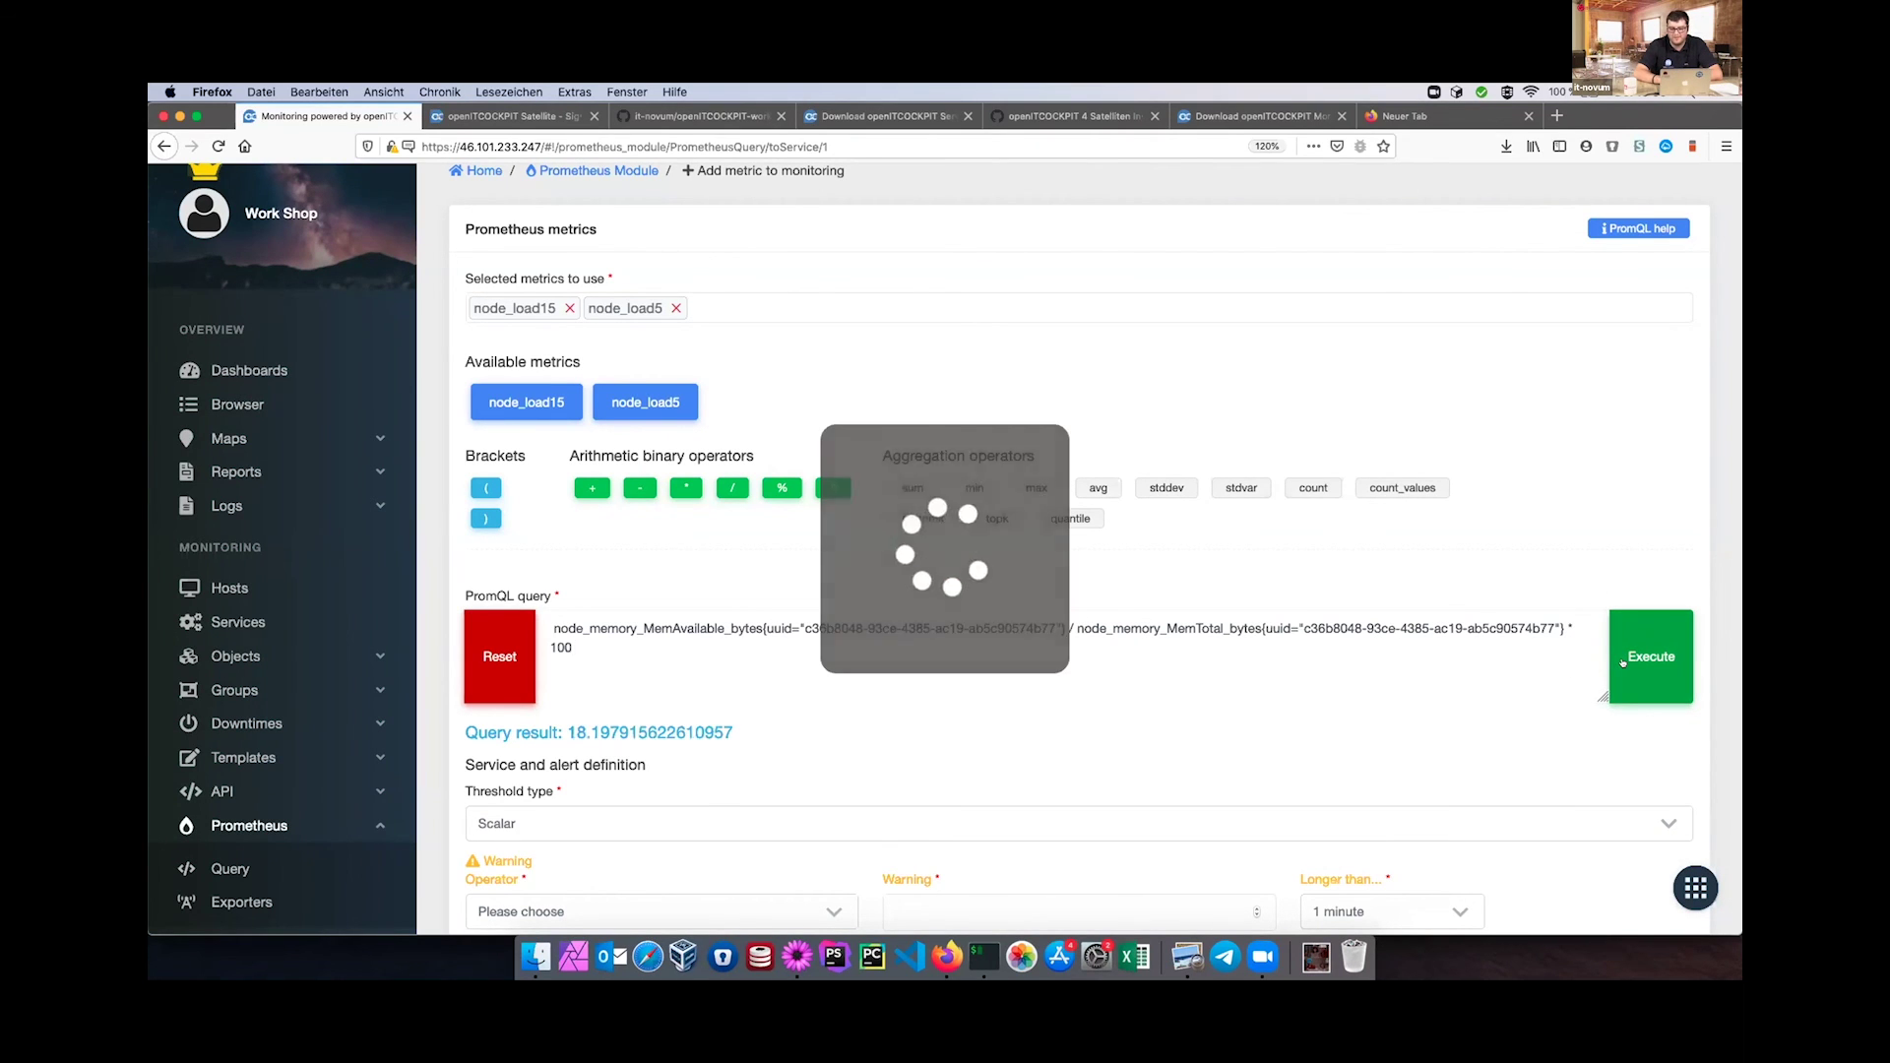
pyautogui.moveTo(576, 729); pyautogui.dragTo(688, 733)
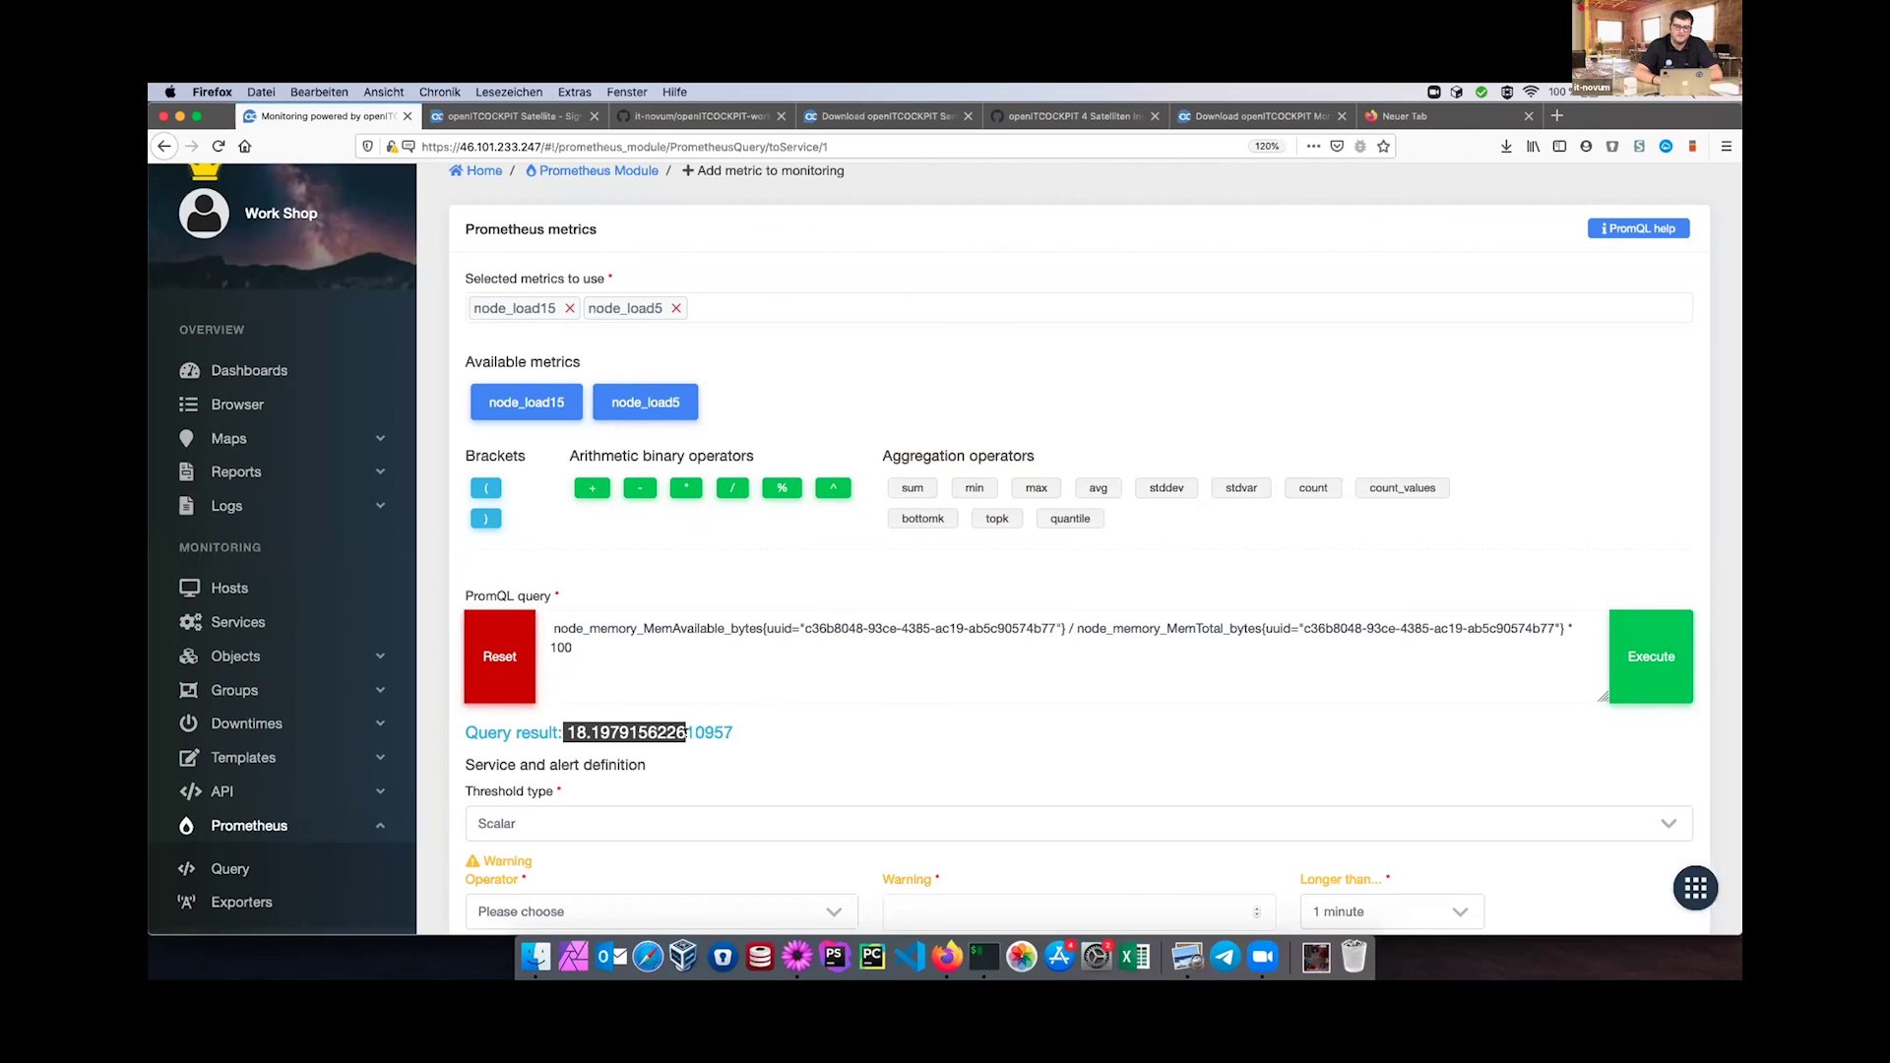
pyautogui.click(1482, 173)
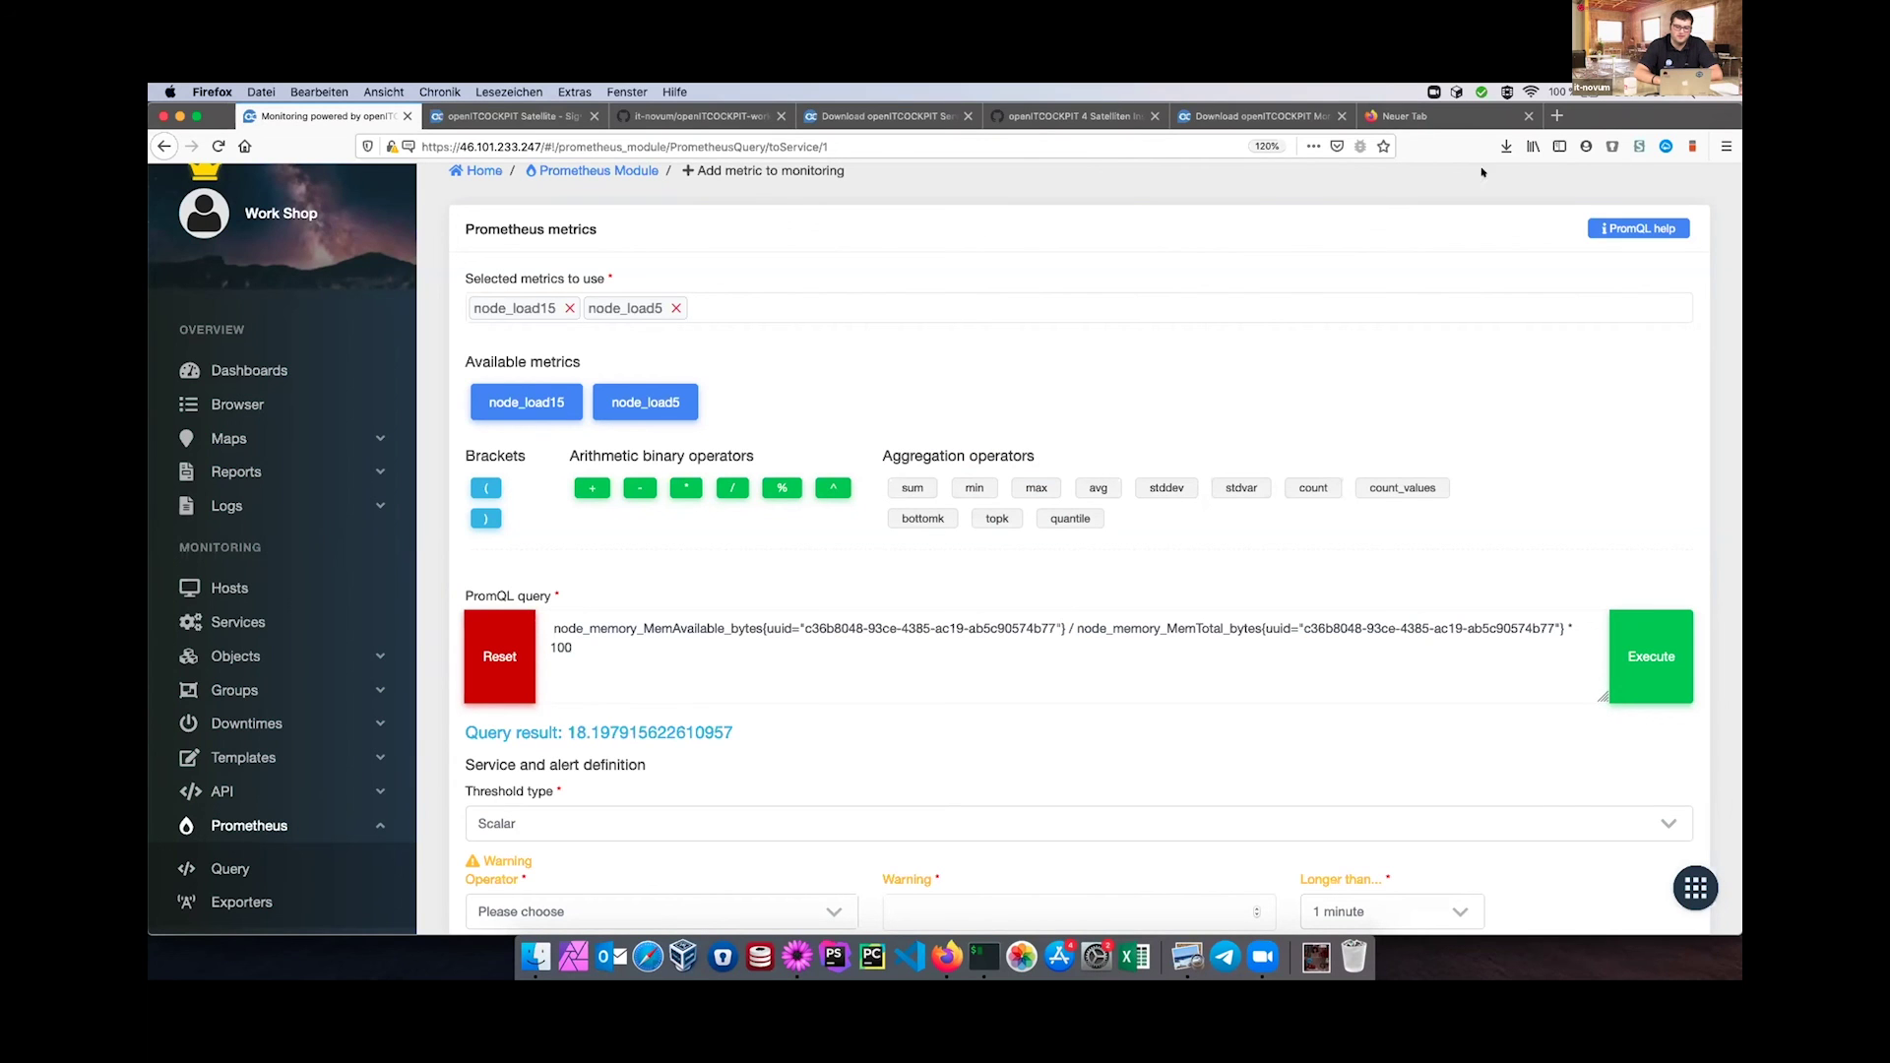
# Examine the PromQL help example for average MB/s written to disk sda over the last 2 minutes.
pyautogui.click(1619, 225)
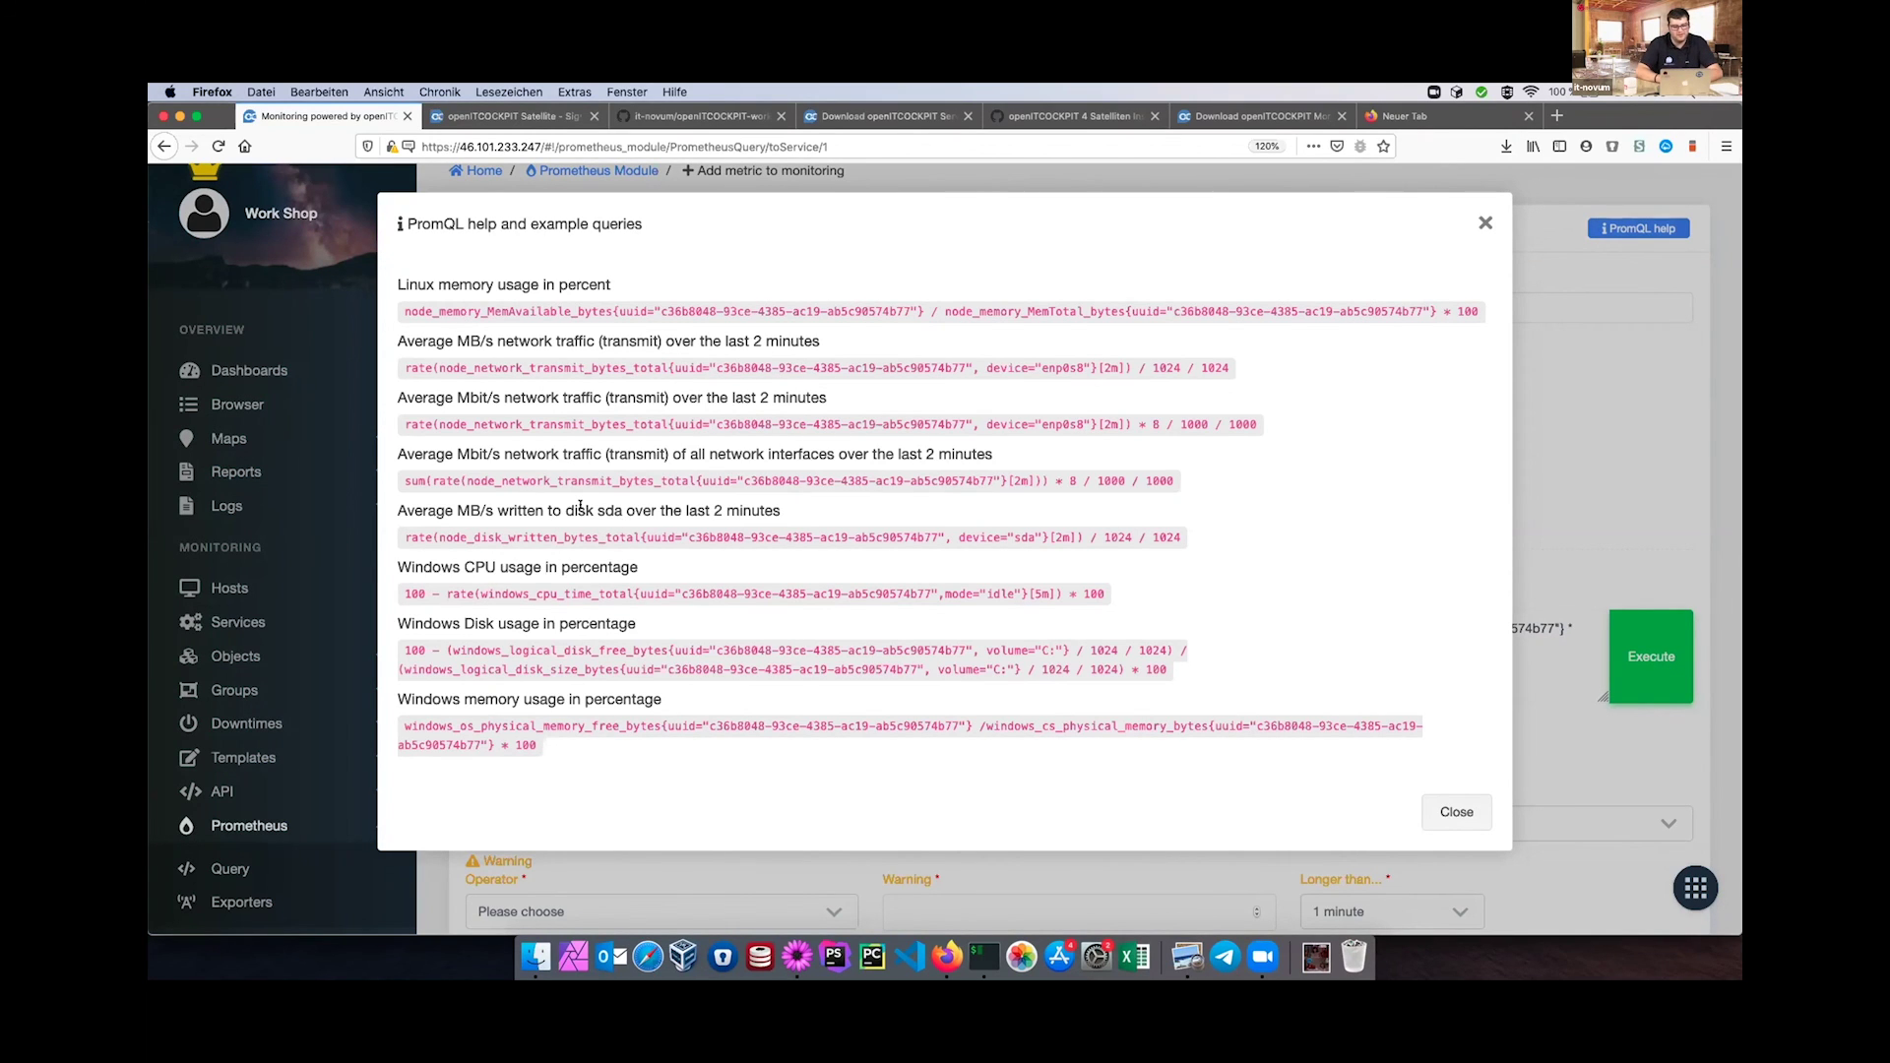
pyautogui.tripleClick(580, 506)
pyautogui.click(806, 518)
pyautogui.doubleClick(763, 511)
pyautogui.click(831, 519)
pyautogui.click(1486, 223)
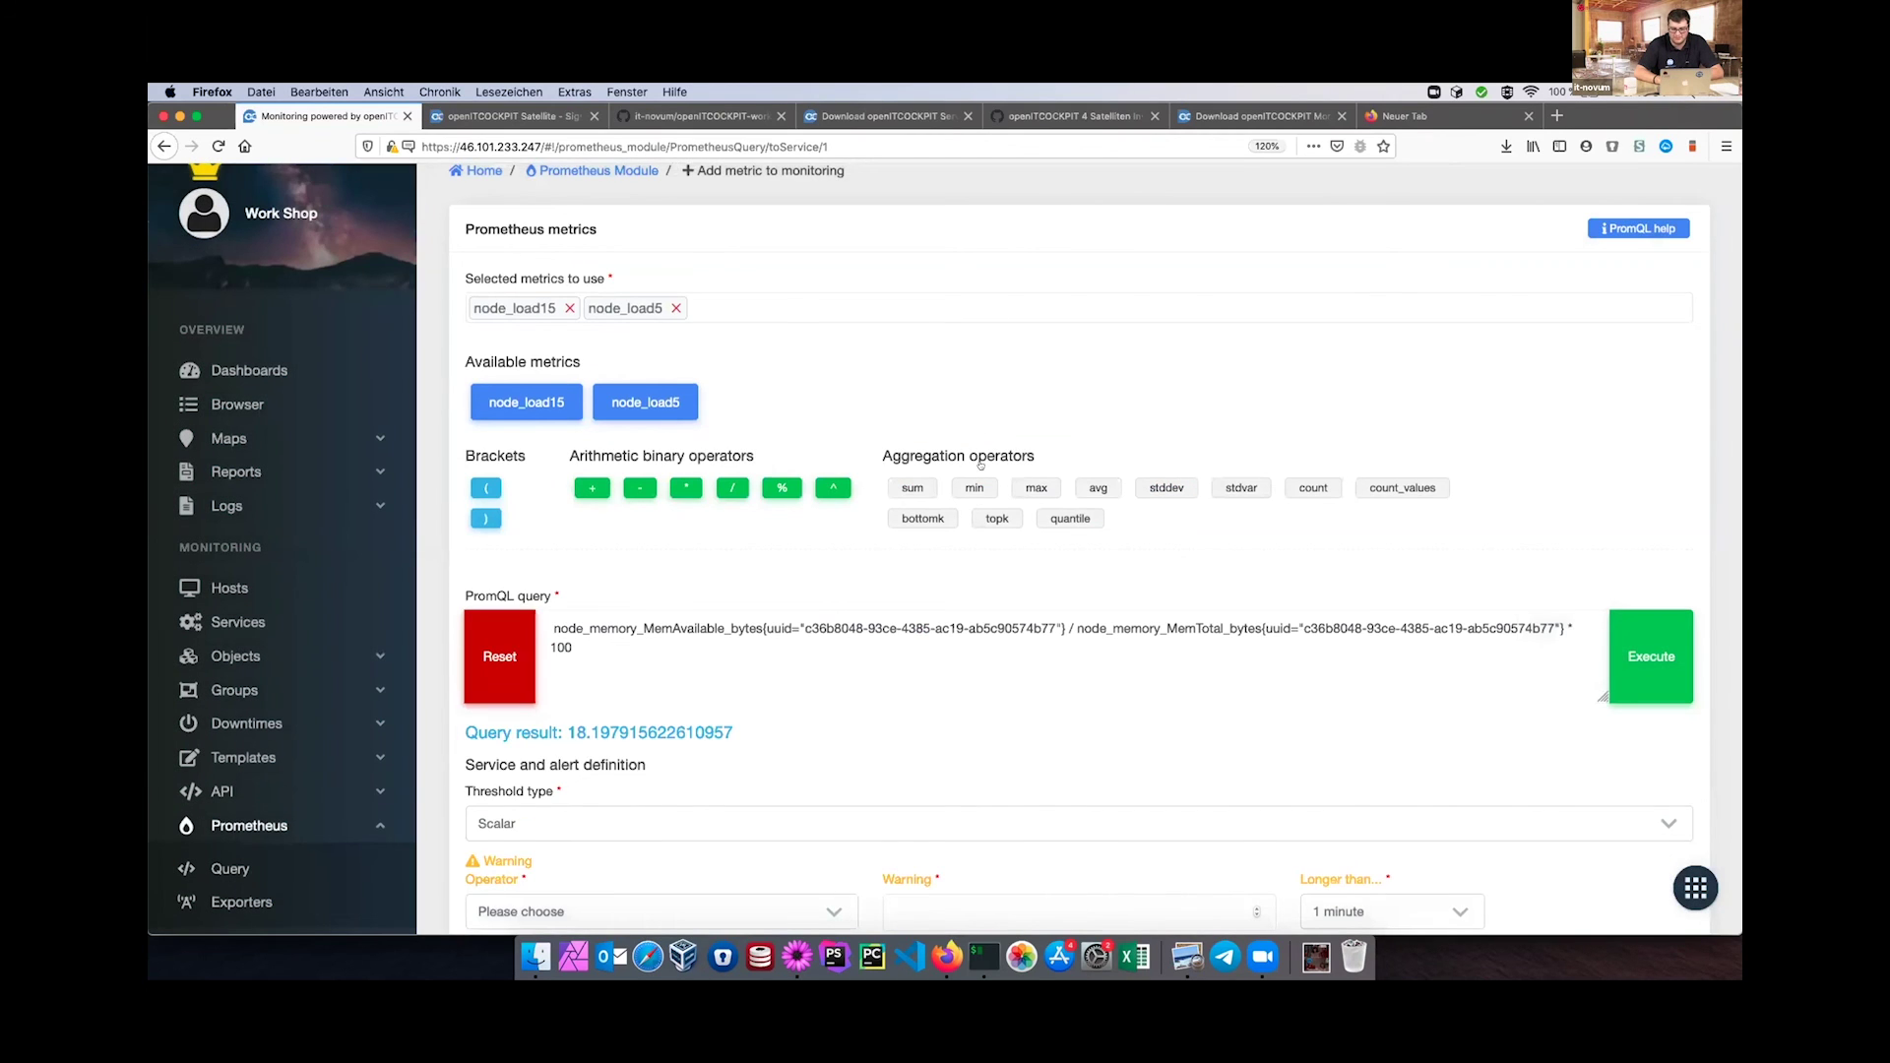
# Set the memory query's warning operator to > (greater-than) with a warning threshold of 70.
pyautogui.scroll(-3, 981, 464)
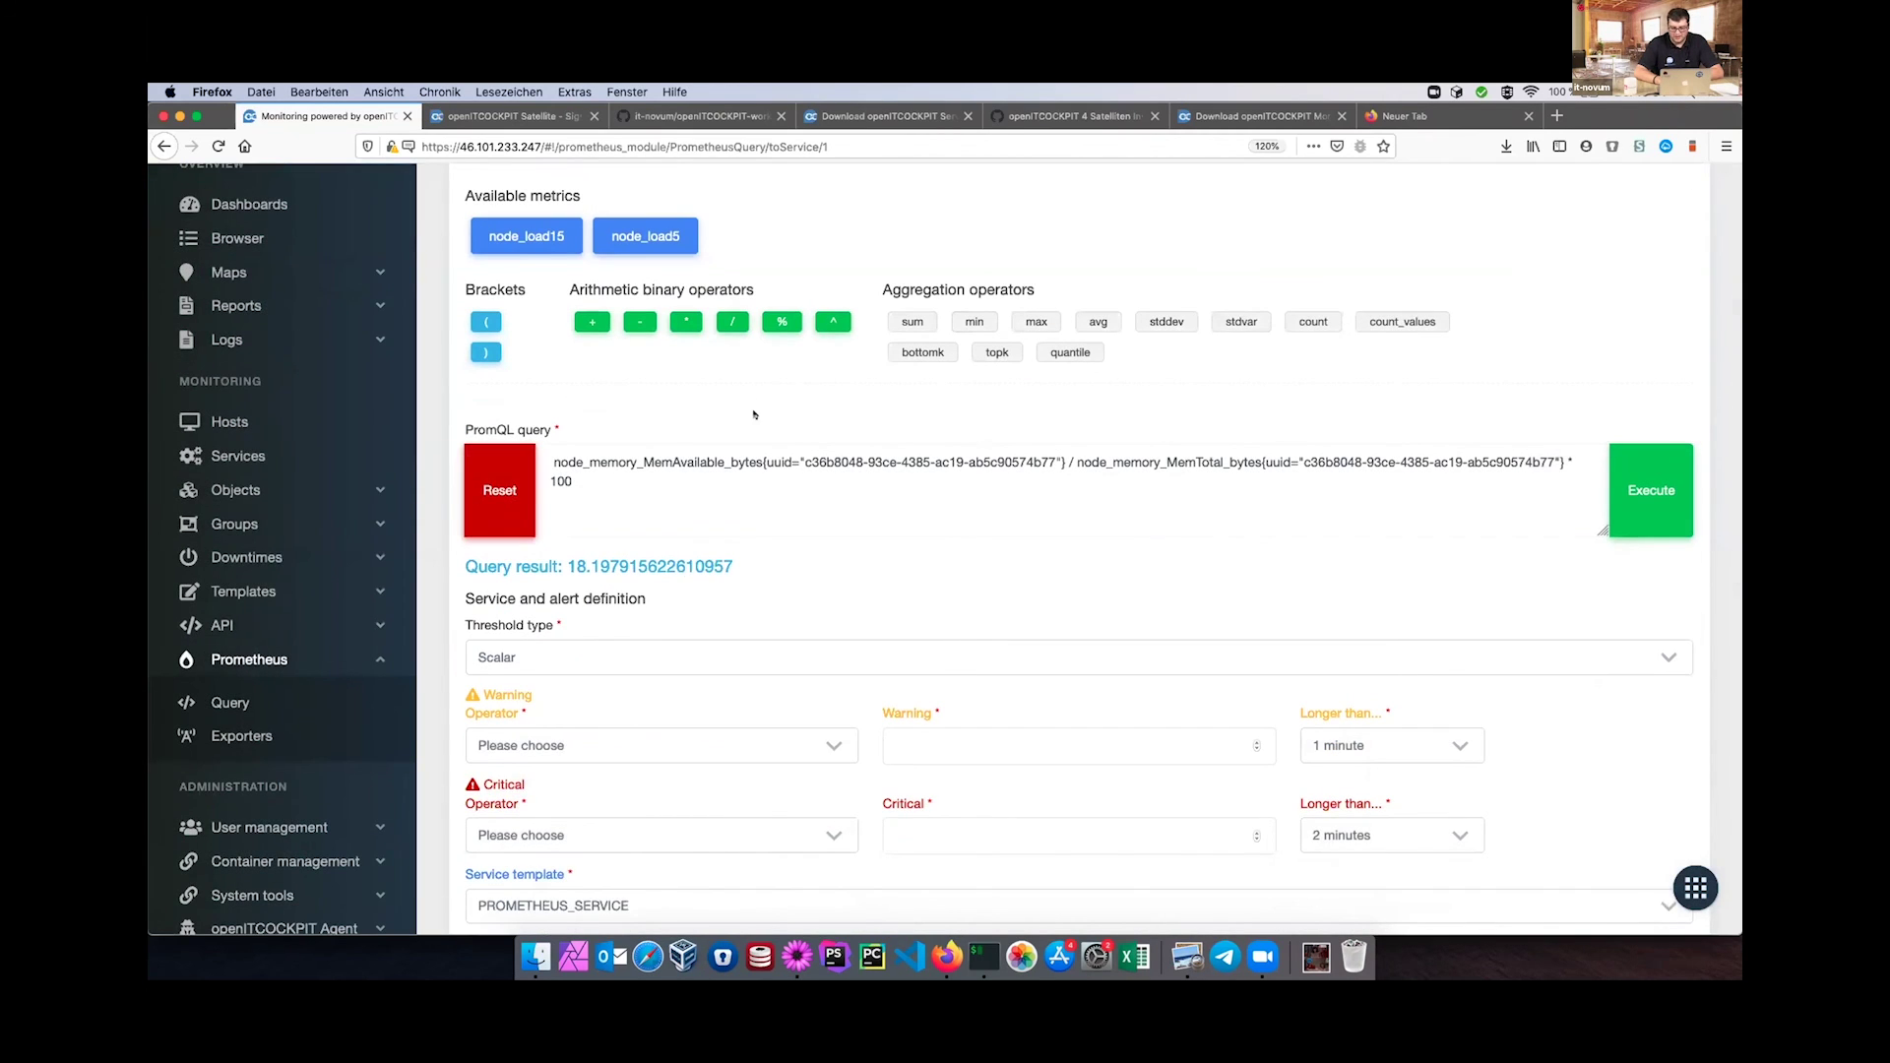
pyautogui.scroll(-3, 754, 415)
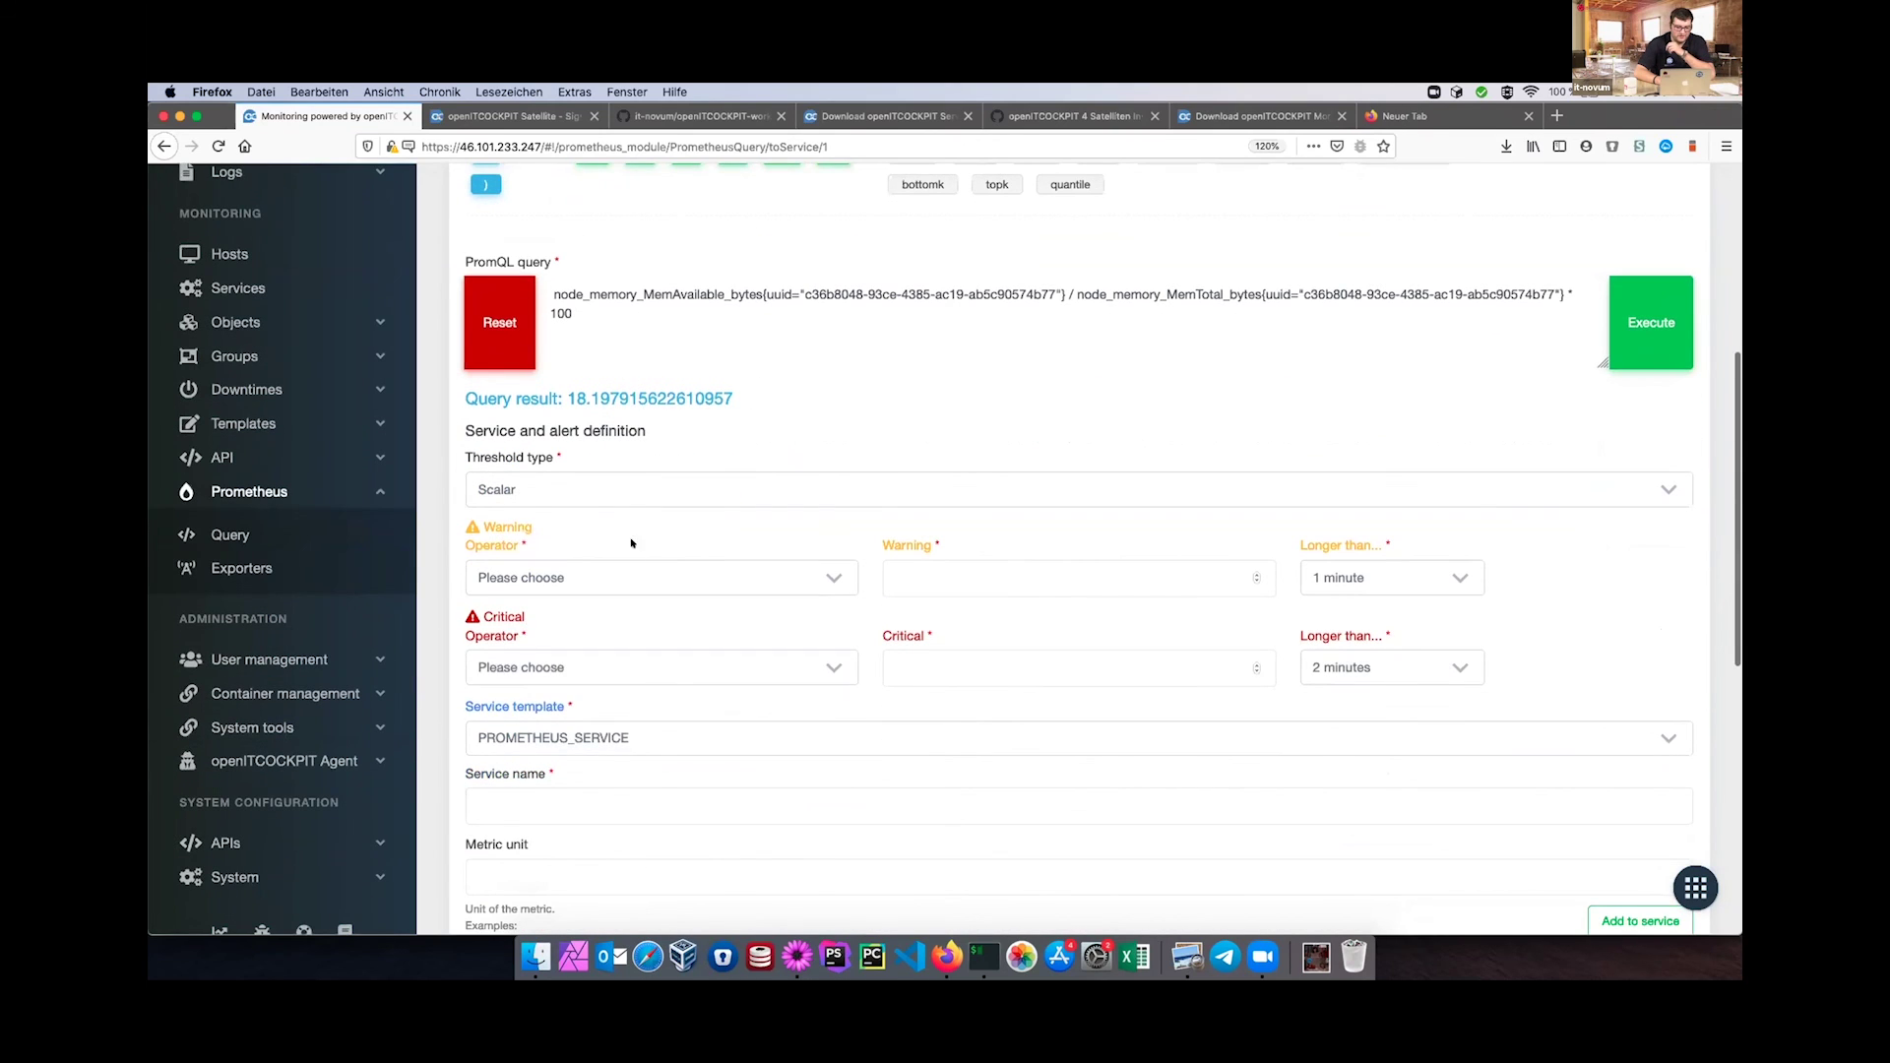
pyautogui.click(629, 577)
pyautogui.click(539, 710)
pyautogui.click(965, 575)
pyautogui.write('70')
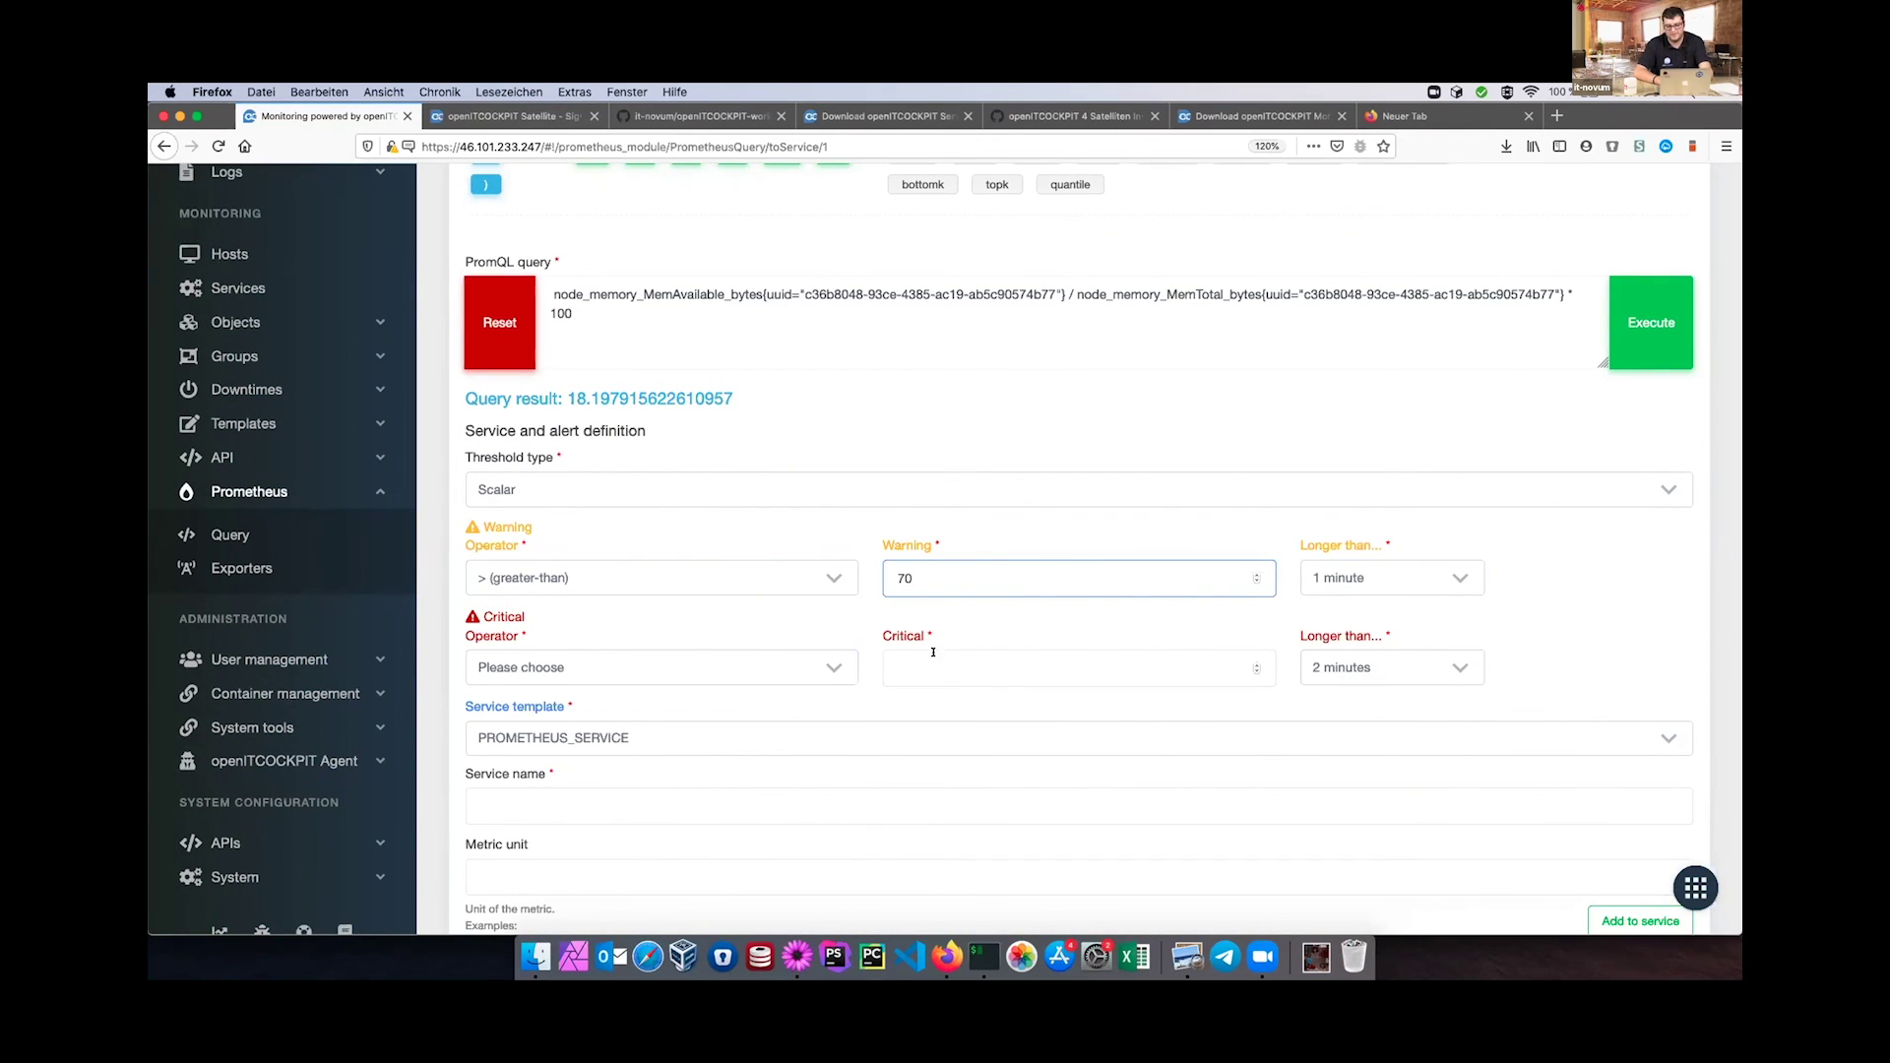
# Set the memory query's critical operator to > (greater-than) with a critical threshold of 80.
pyautogui.click(975, 668)
pyautogui.click(816, 670)
pyautogui.click(722, 793)
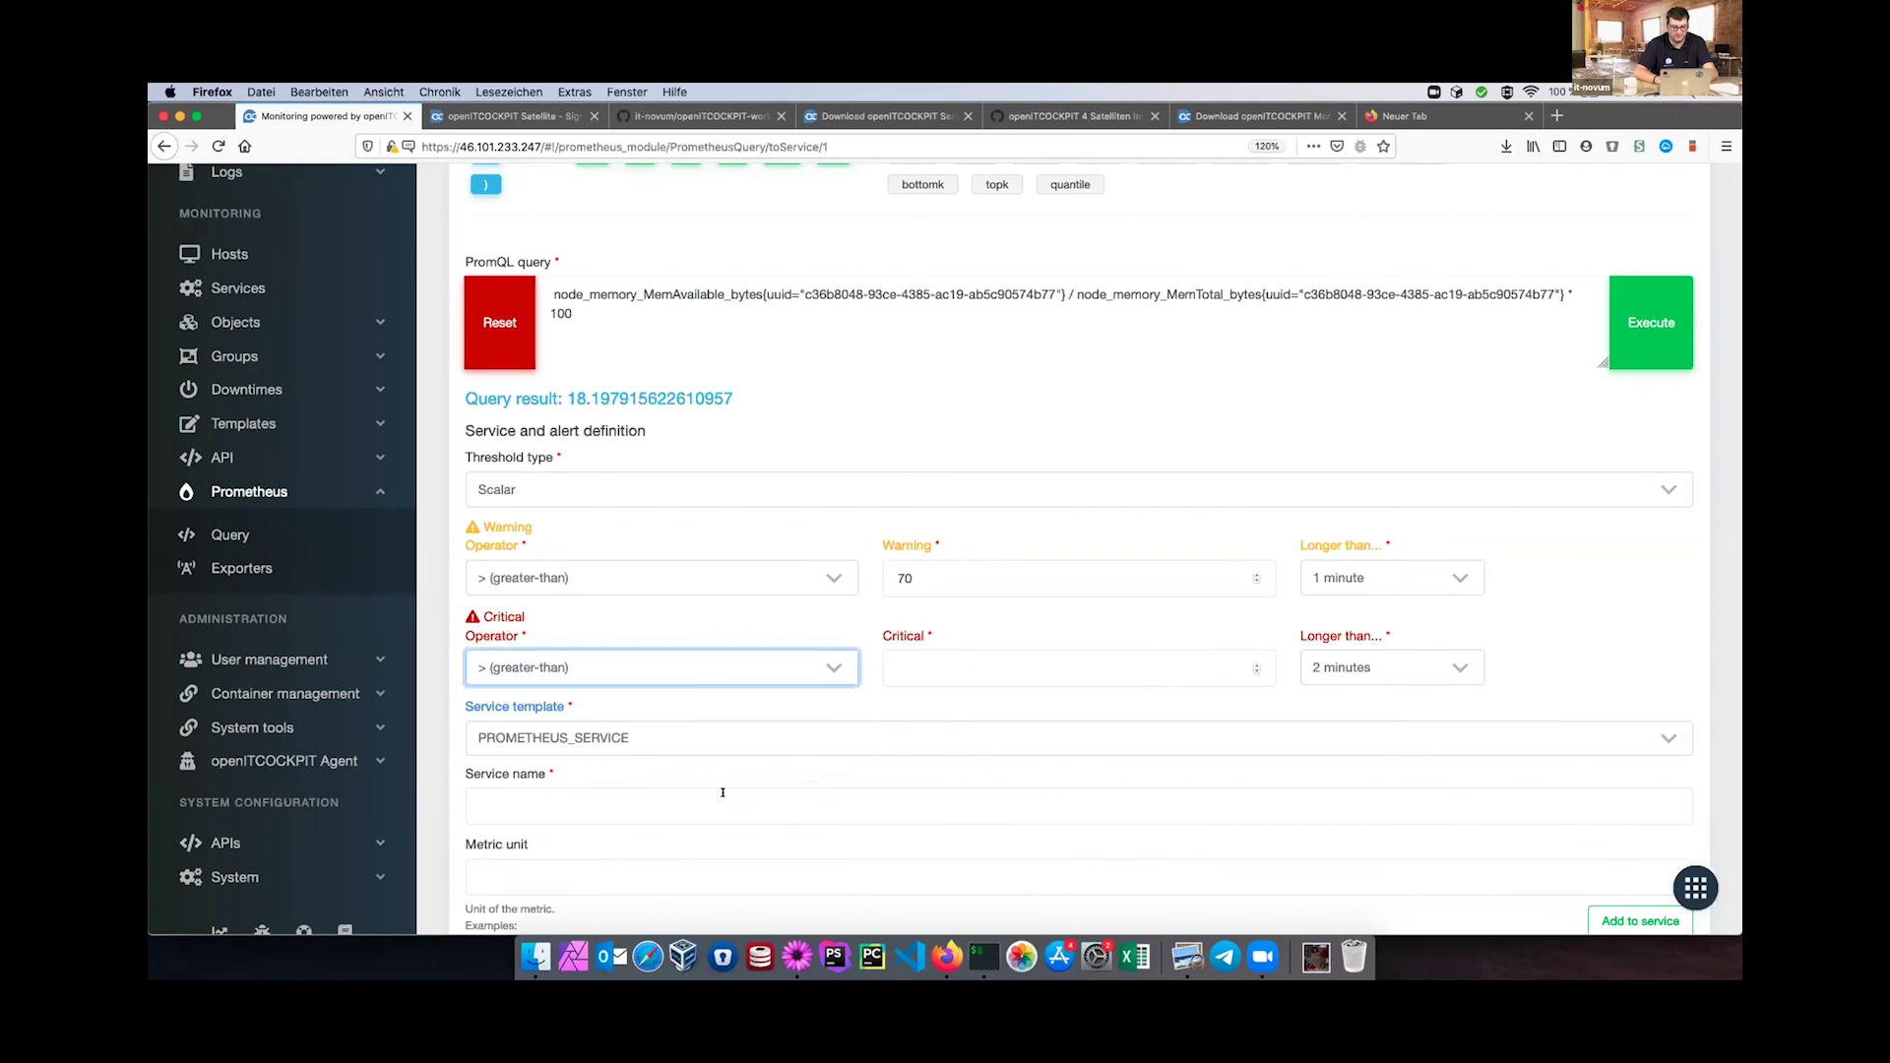
pyautogui.click(962, 659)
pyautogui.write('80')
# Name the memory service "Memory used" and set its metric unit to %.
pyautogui.click(768, 777)
pyautogui.write('Memory usage')
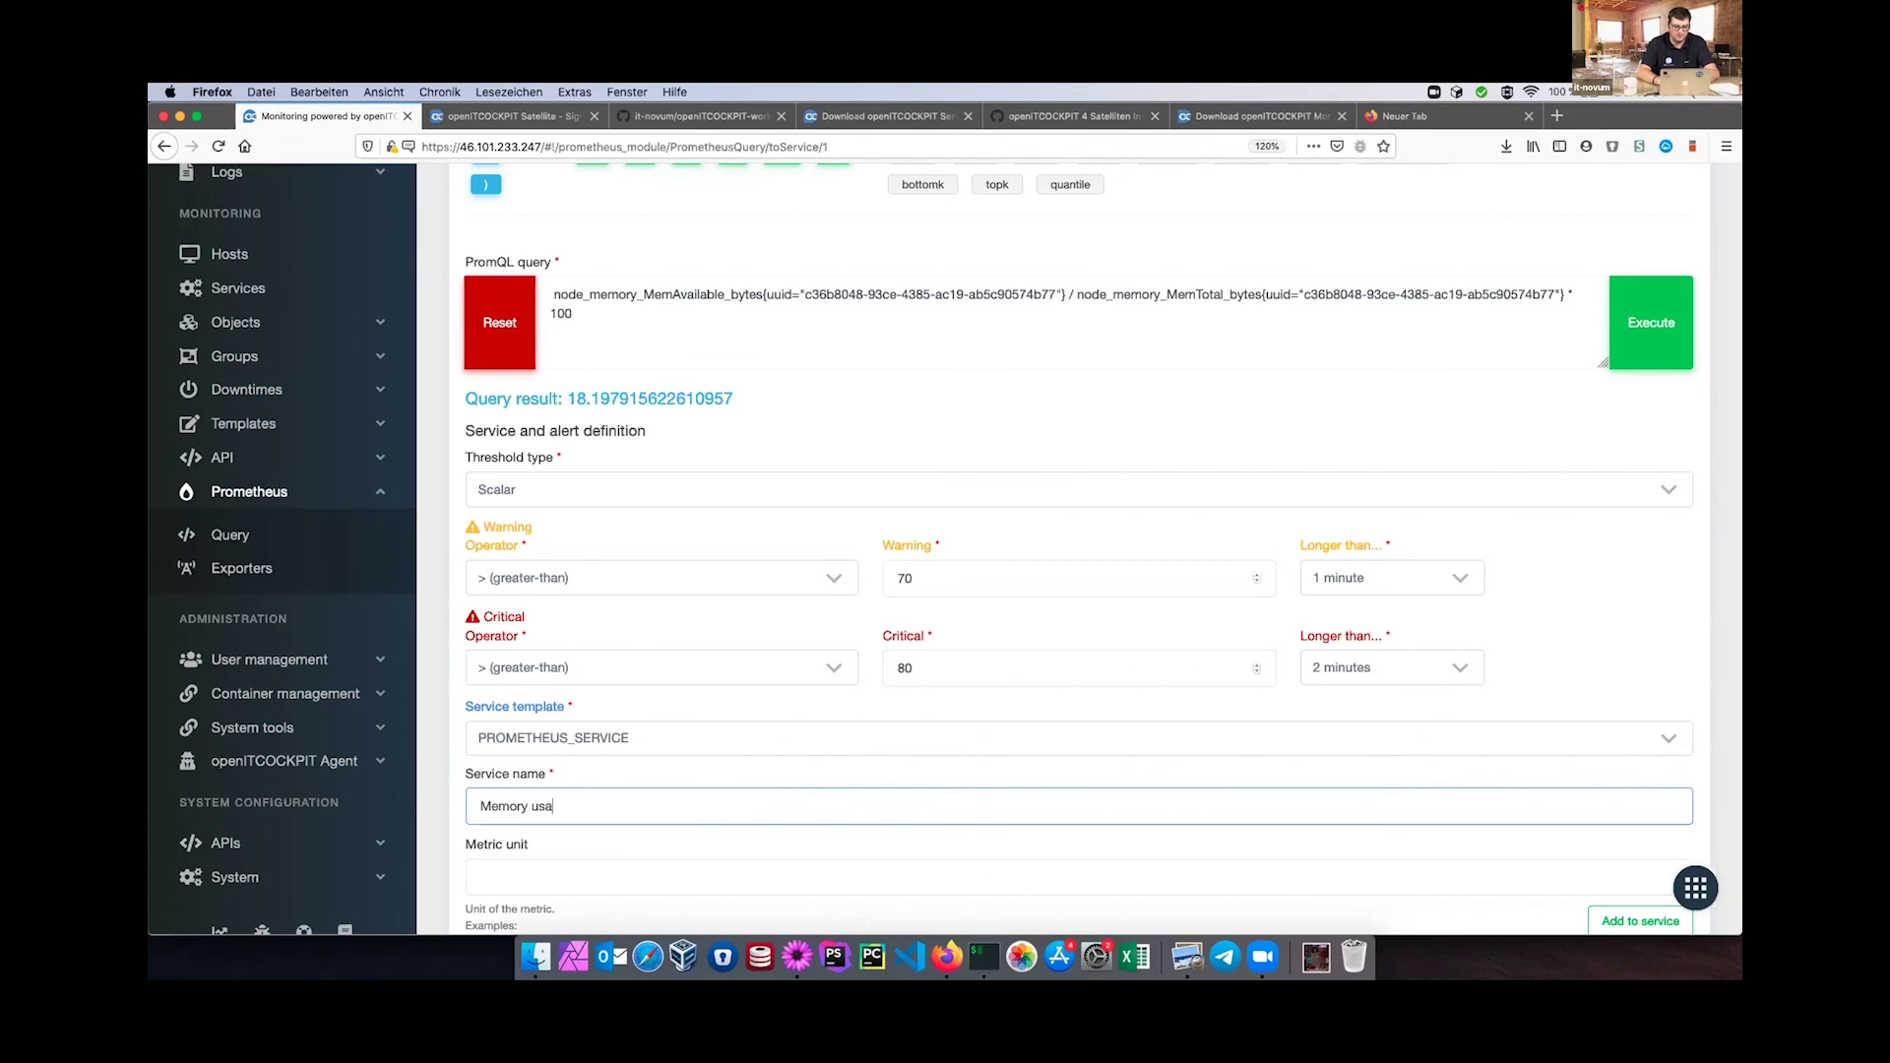
pyautogui.press('BackSpace')
pyautogui.press('BackSpace')
pyautogui.press('BackSpace')
pyautogui.press('BackSpace')
pyautogui.press('BackSpace')
pyautogui.write('used')
pyautogui.click(658, 889)
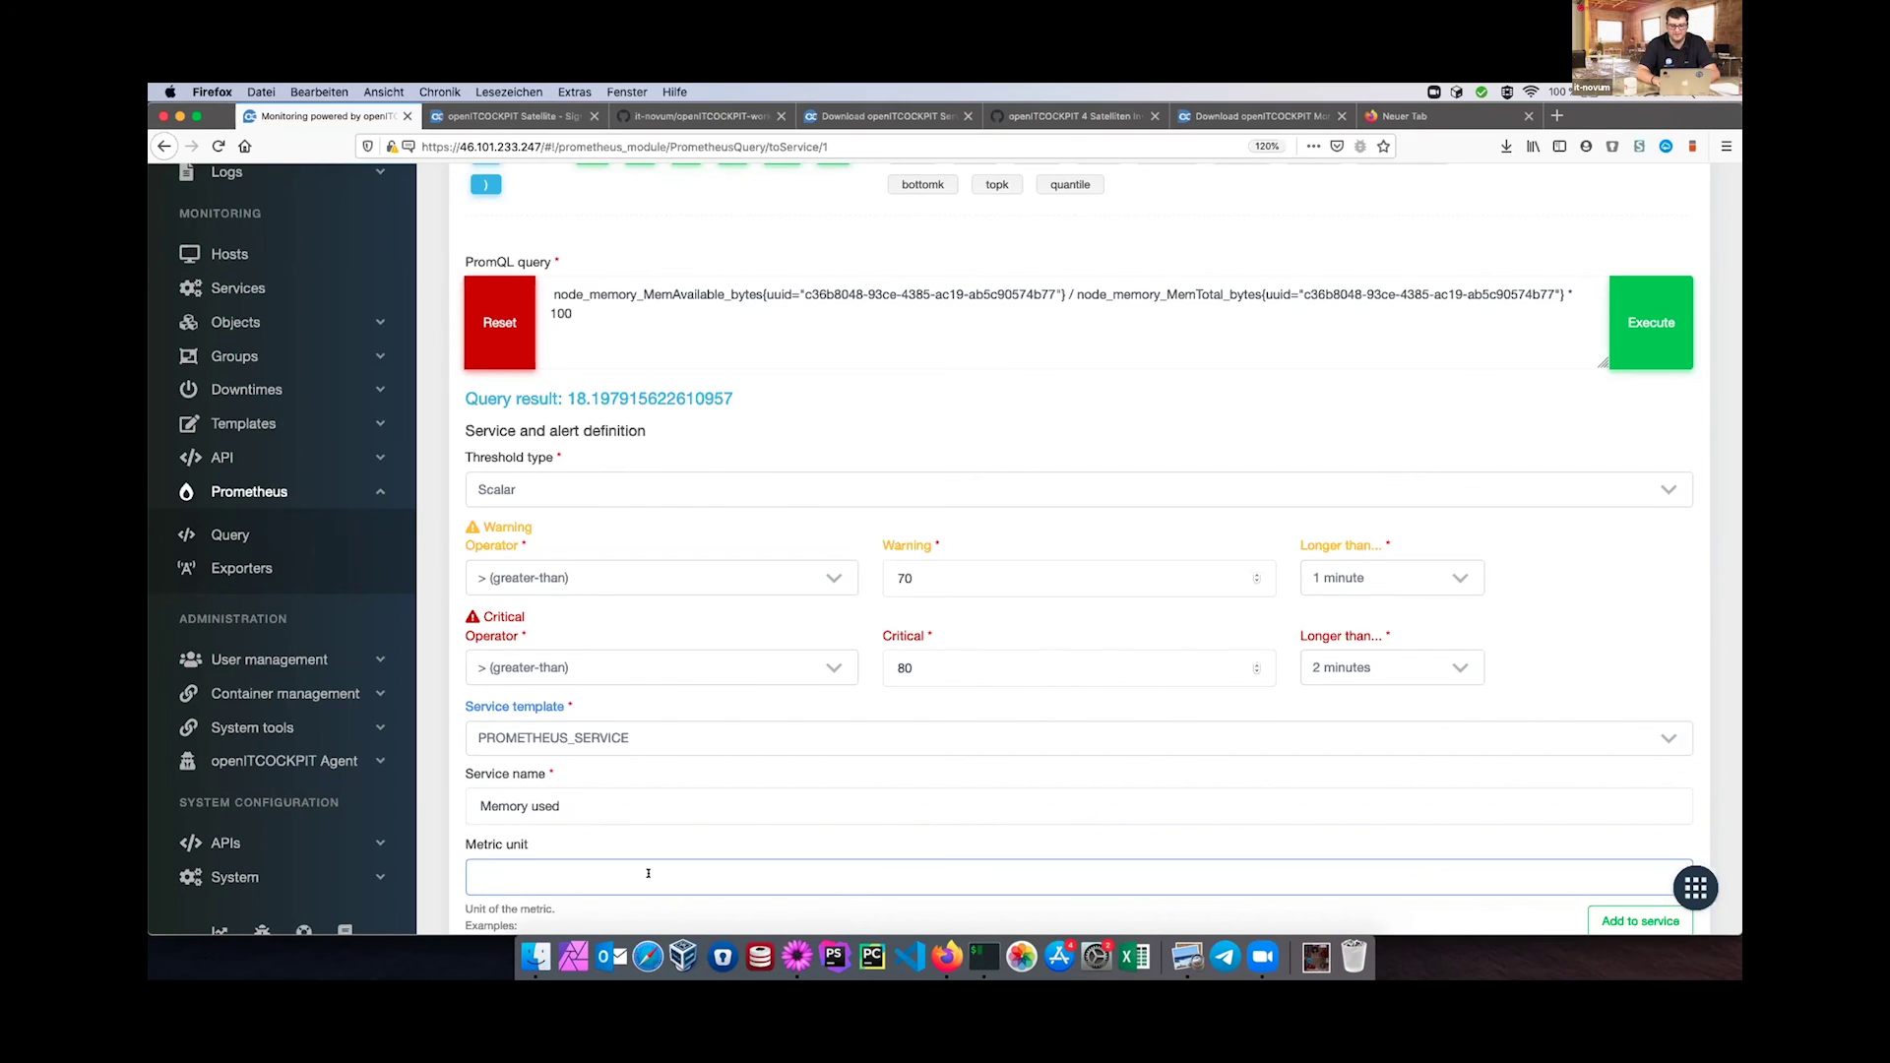
pyautogui.click(709, 806)
pyautogui.scroll(-2, 1019, 436)
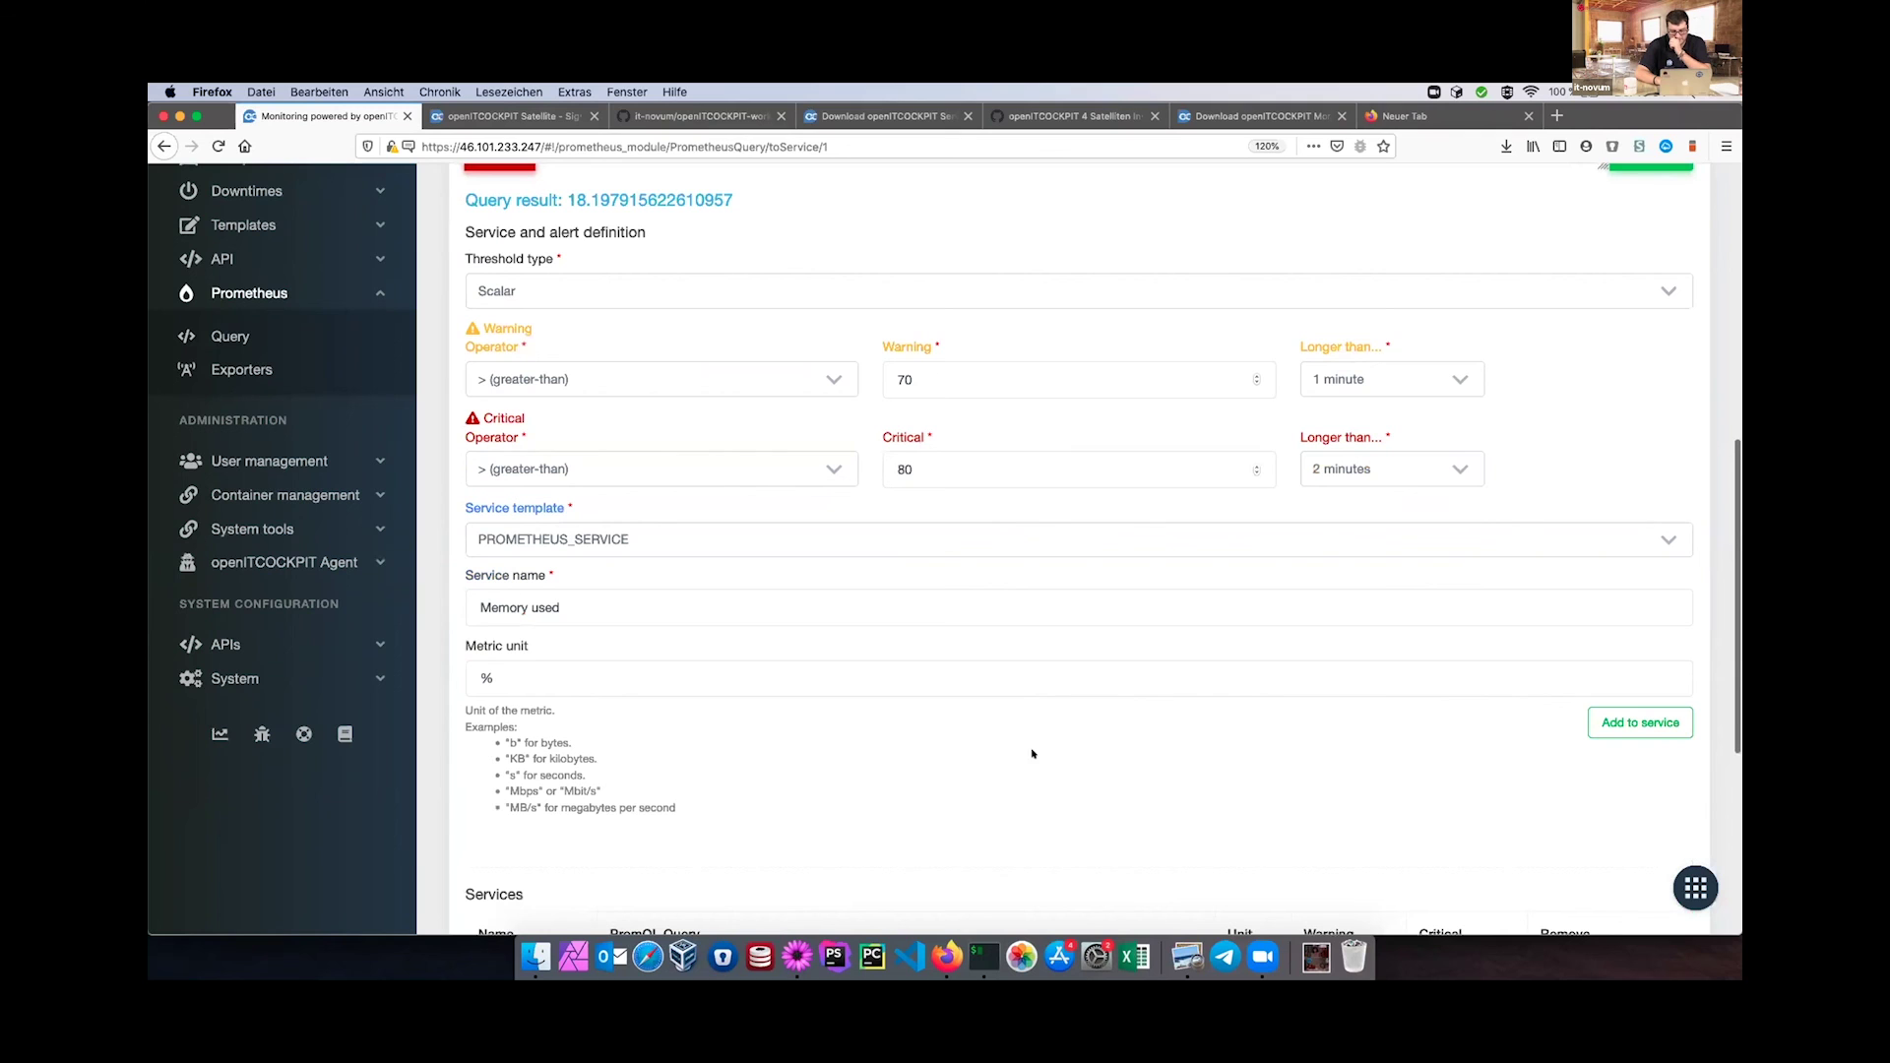
# Add the Memory used query to the service list and create the listed services.
pyautogui.click(1640, 722)
pyautogui.scroll(-3, 1458, 663)
pyautogui.scroll(-3, 1458, 662)
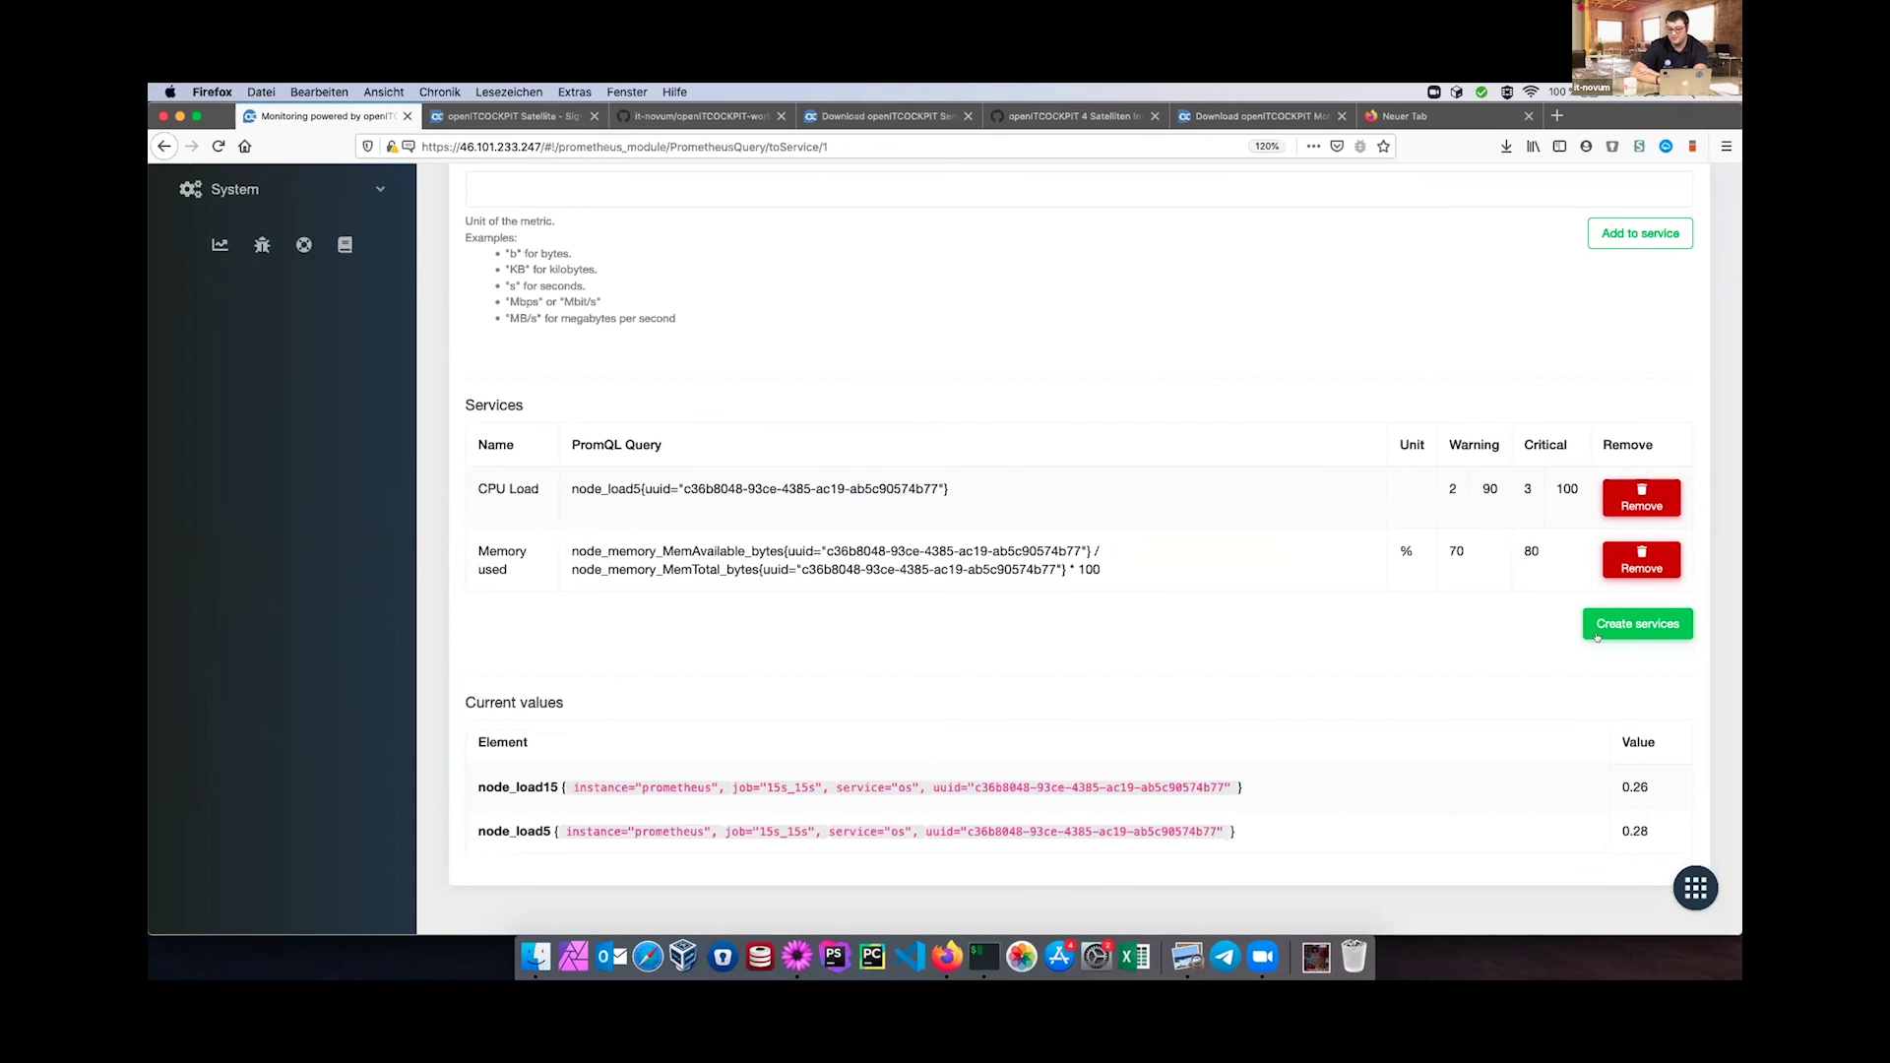
pyautogui.click(1644, 627)
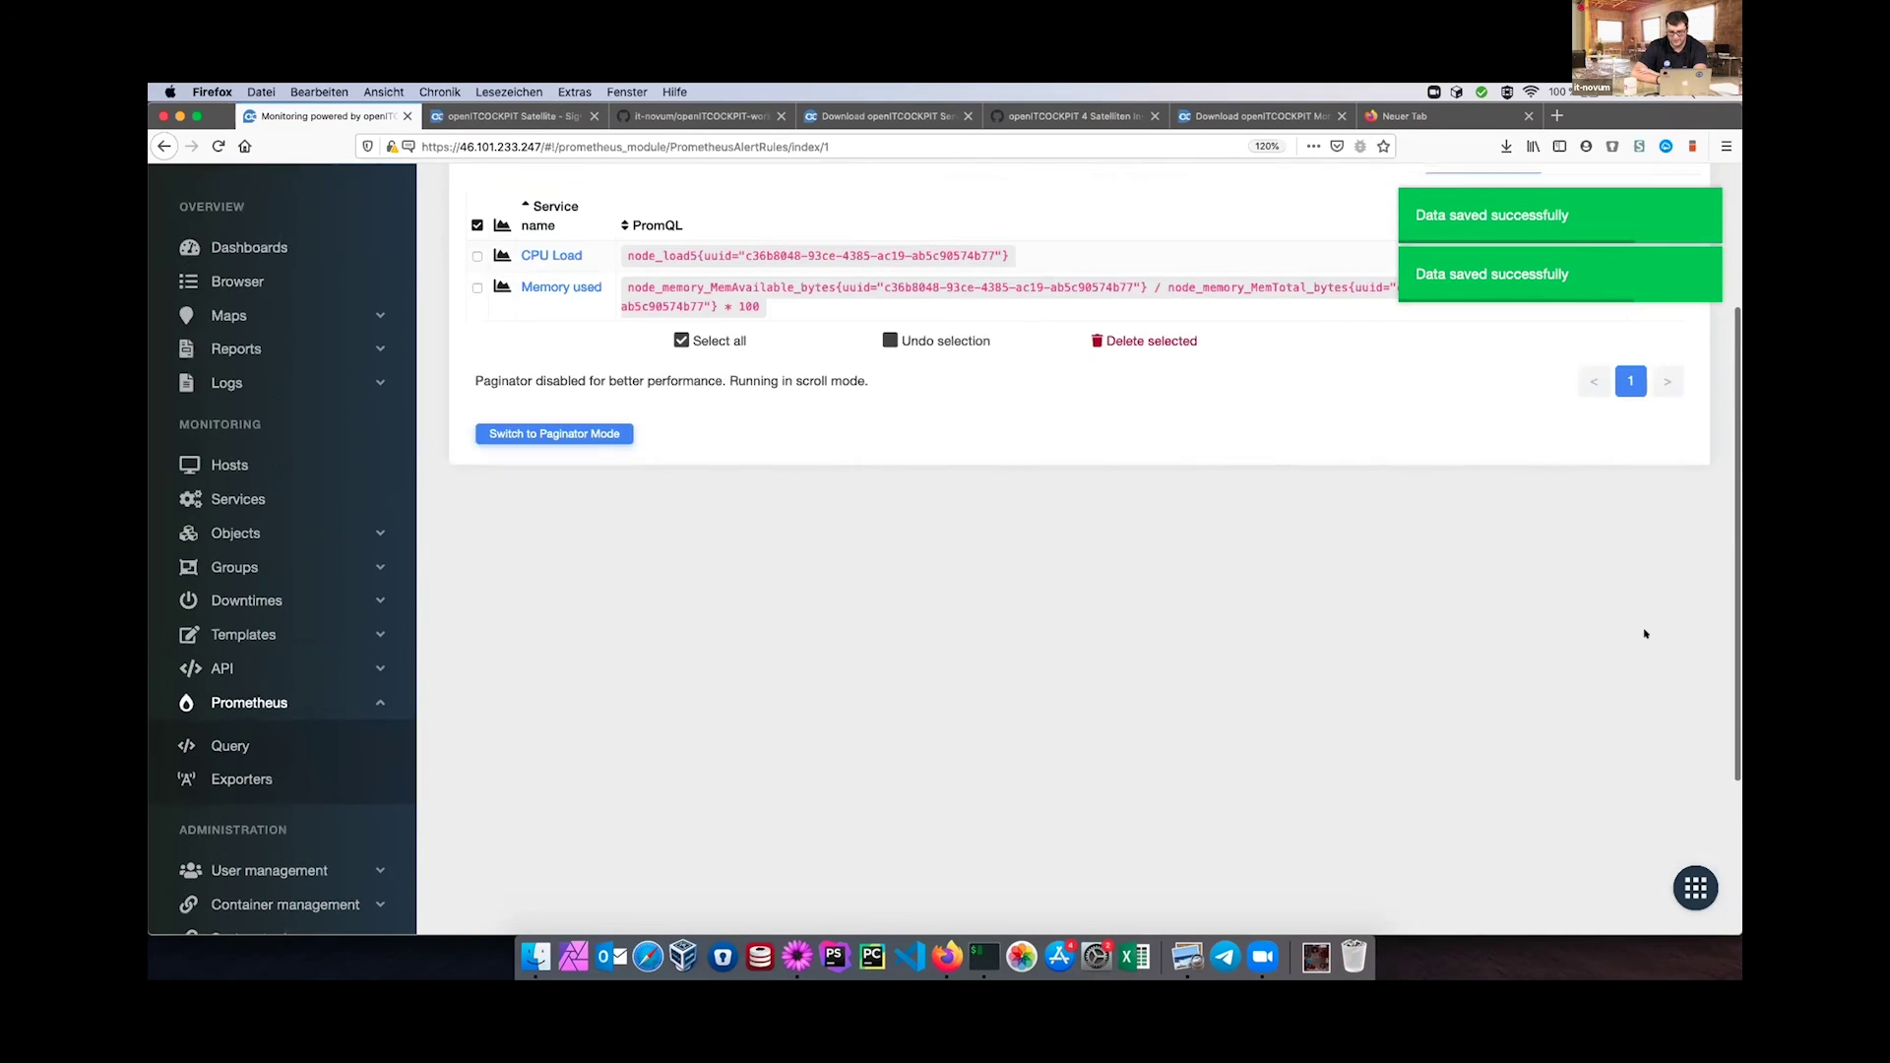
# Examine the default host's Prometheus alert rules, including the service graph previews and the Memory used PromQL expression.
pyautogui.scroll(4, 1644, 633)
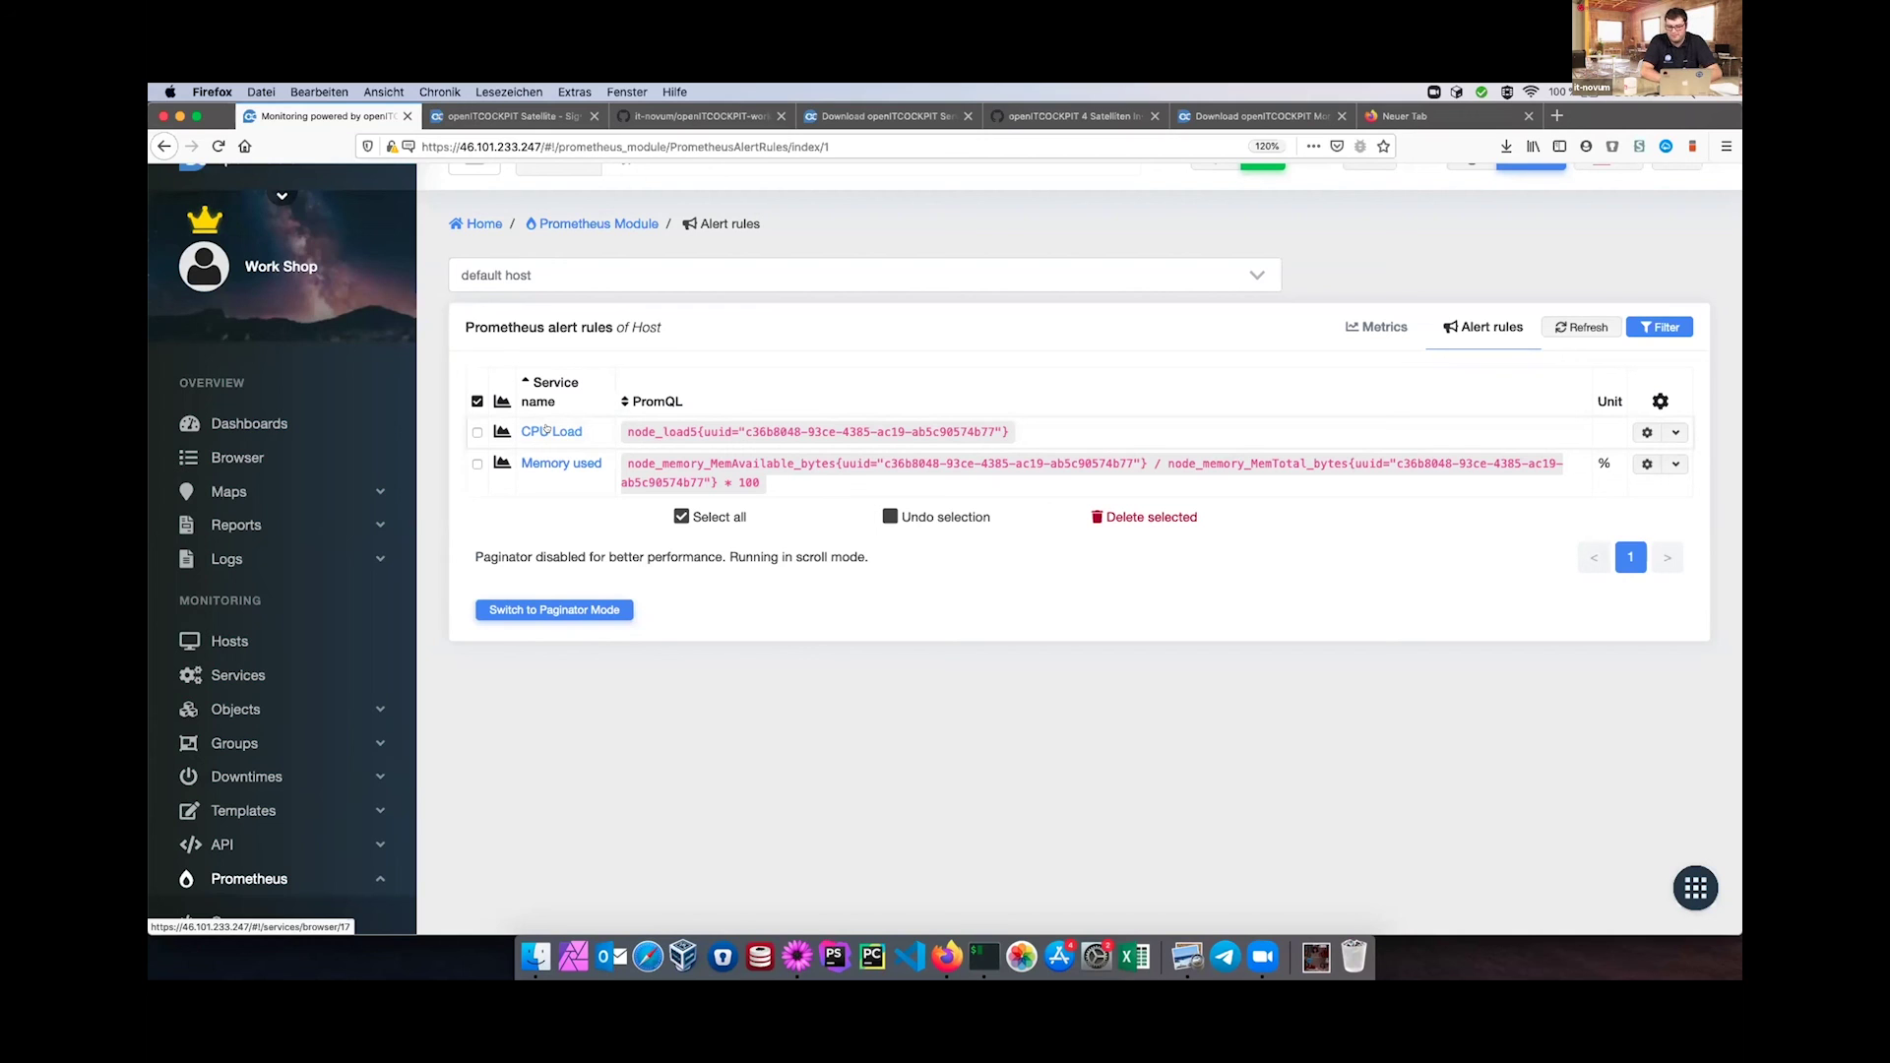
pyautogui.moveTo(502, 432)
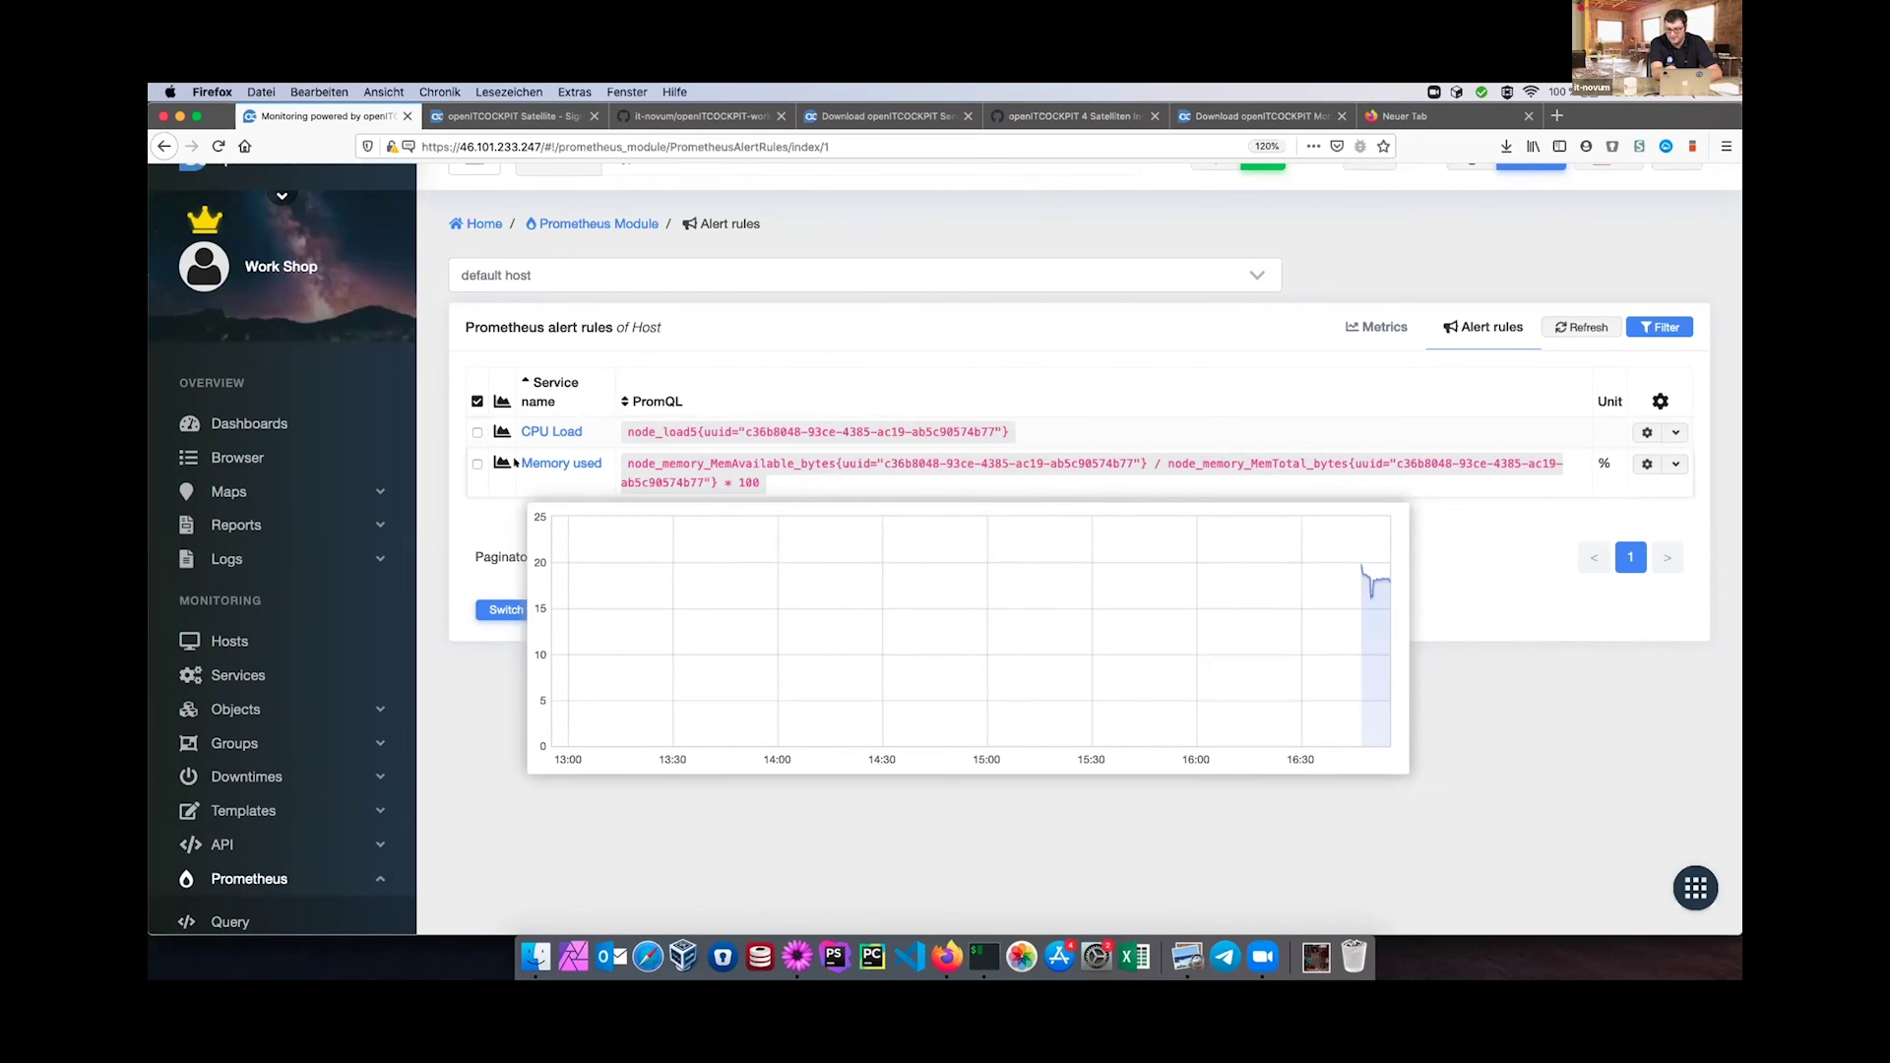
pyautogui.moveTo(624, 463); pyautogui.dragTo(723, 487)
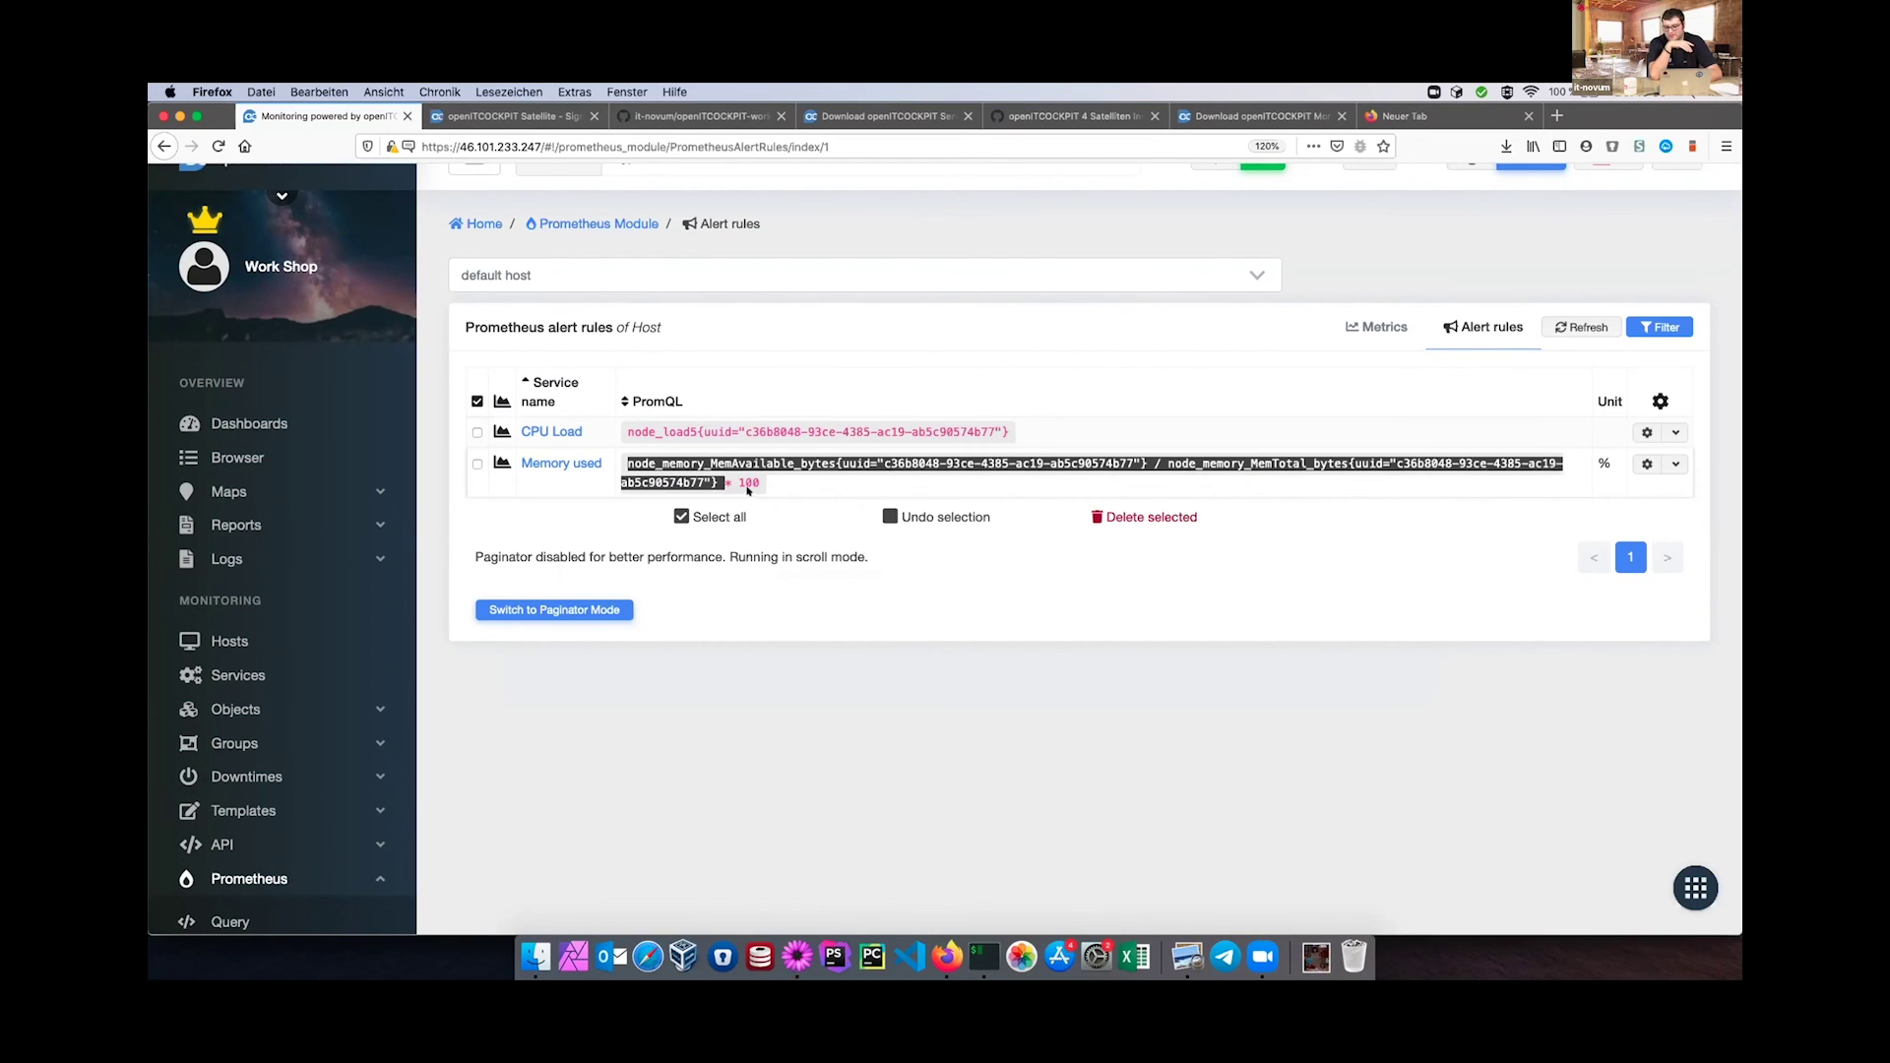
pyautogui.click(750, 490)
# Refresh the monitoring configuration with a backup of the current one, and review the export task log.
pyautogui.scroll(1, 751, 492)
pyautogui.click(1369, 197)
pyautogui.click(1584, 434)
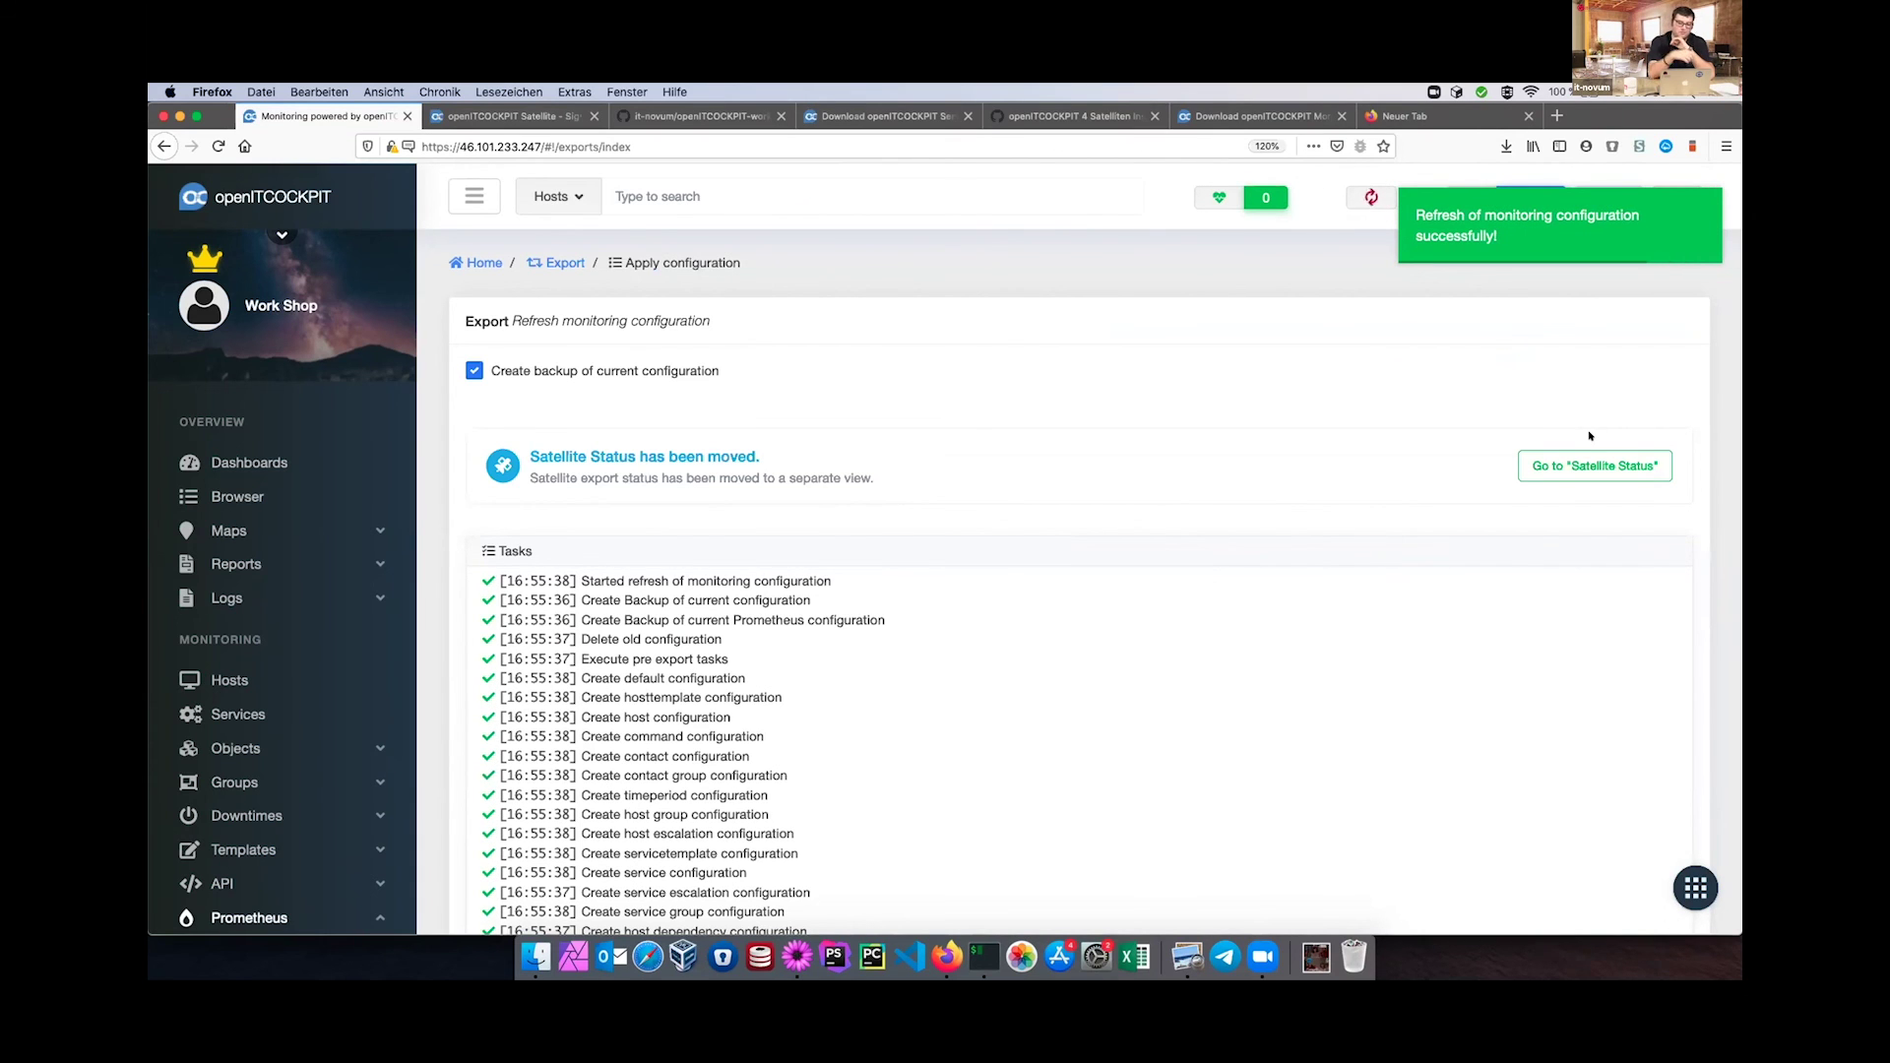
pyautogui.scroll(-2, 1590, 434)
pyautogui.scroll(-8, 1590, 435)
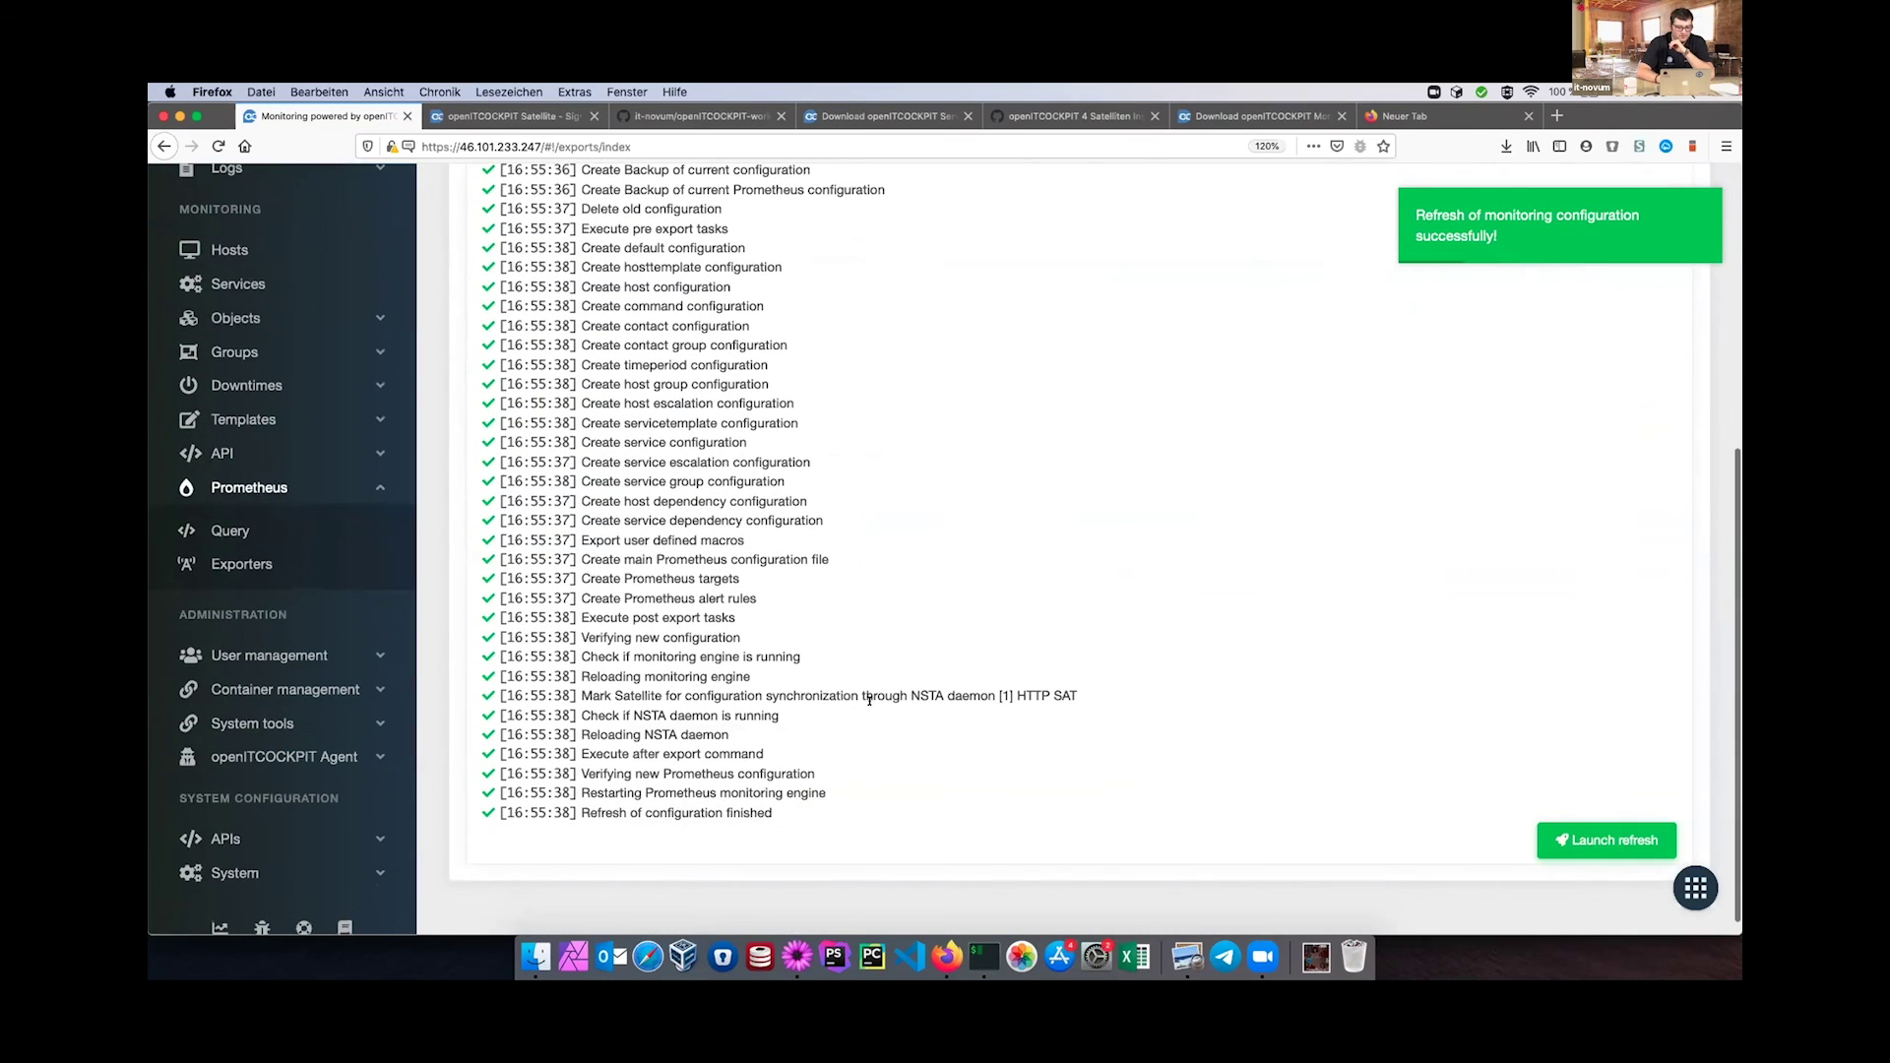
pyautogui.doubleClick(682, 800)
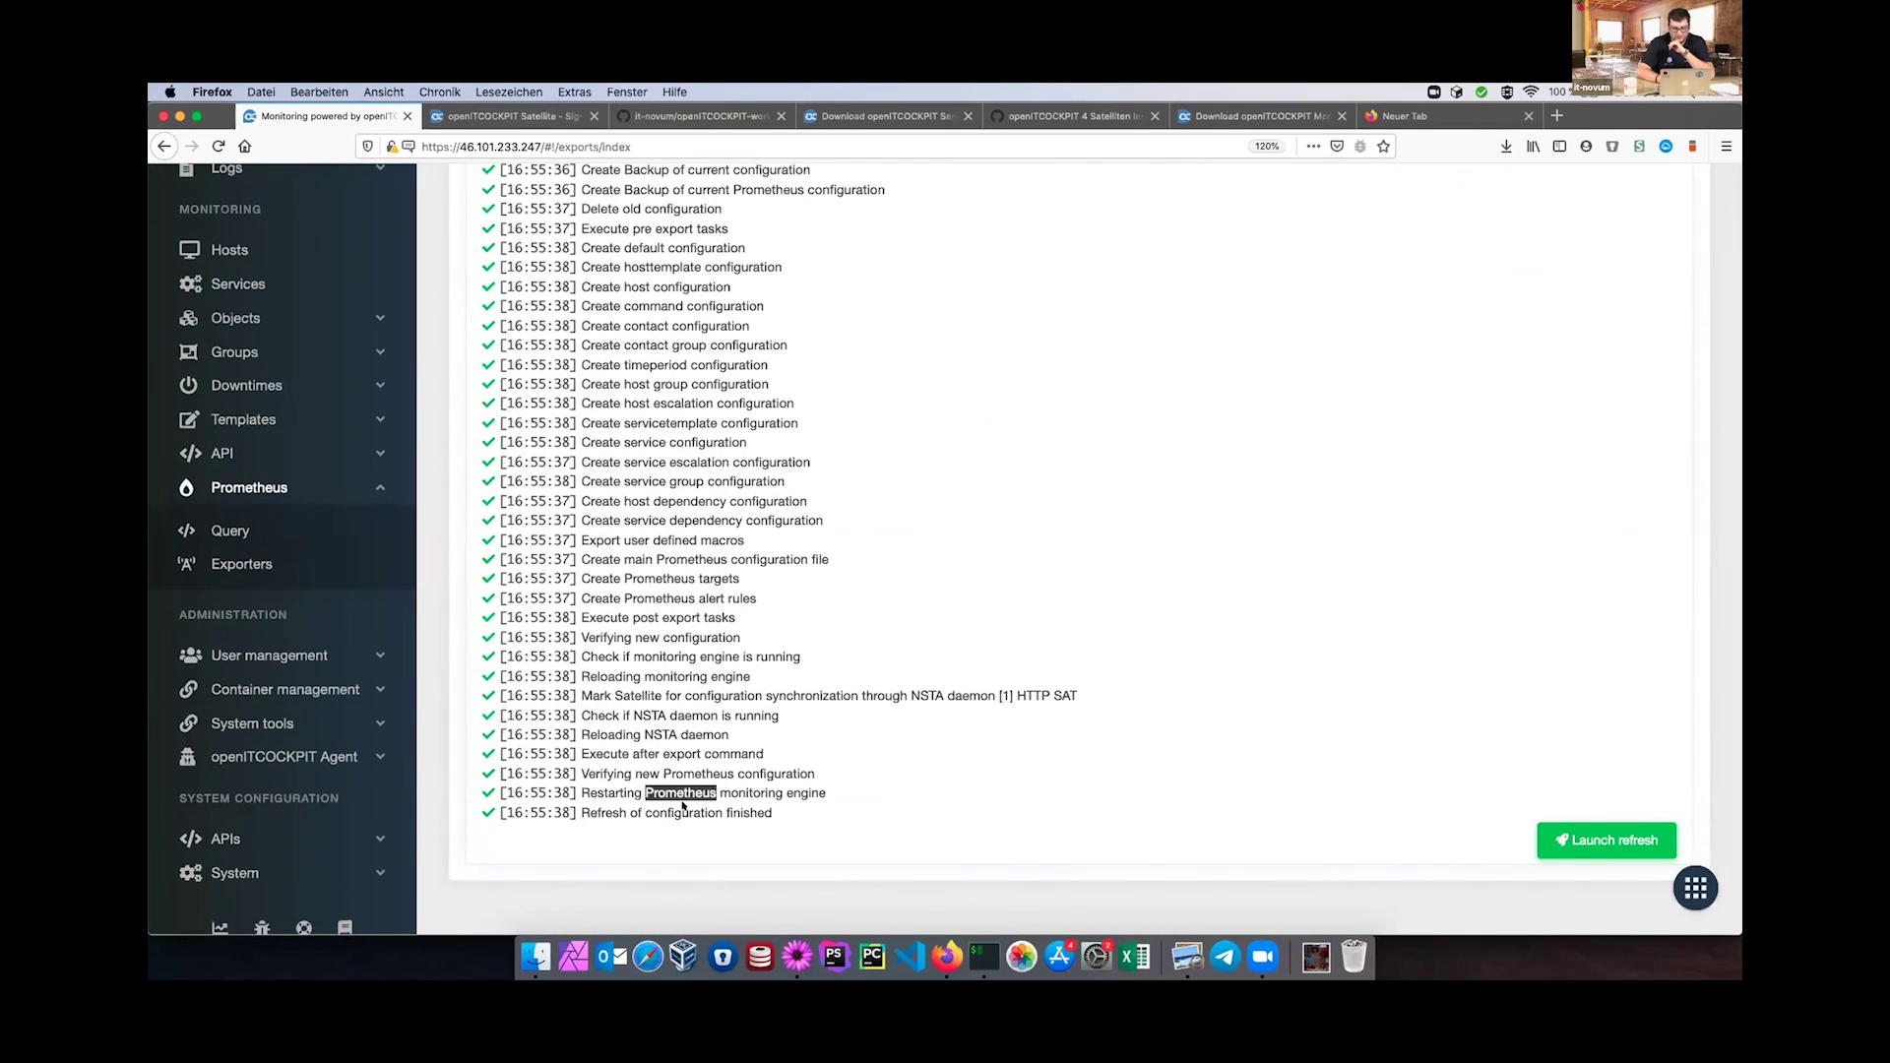
pyautogui.scroll(5, 270, 689)
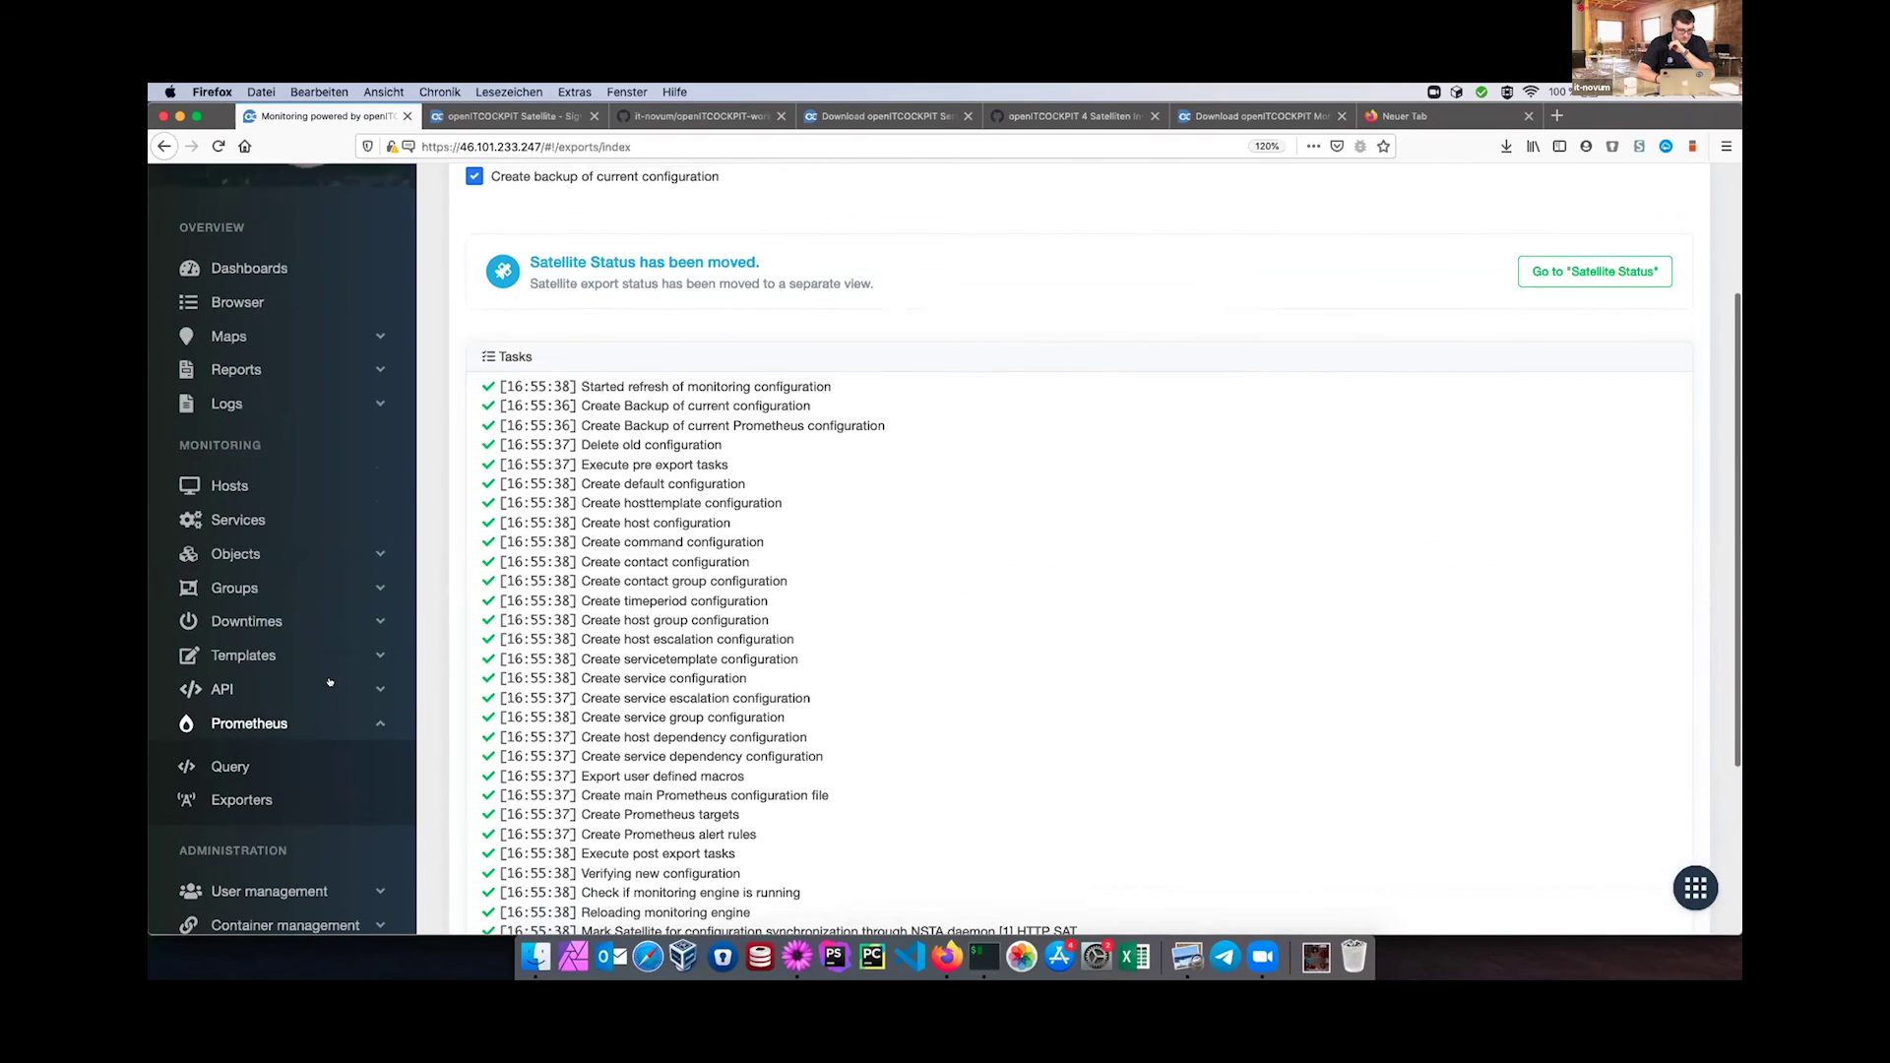
# Open the default host from the services overview and examine the output of its CPU Load and Memory used Prometheus services.
pyautogui.click(258, 519)
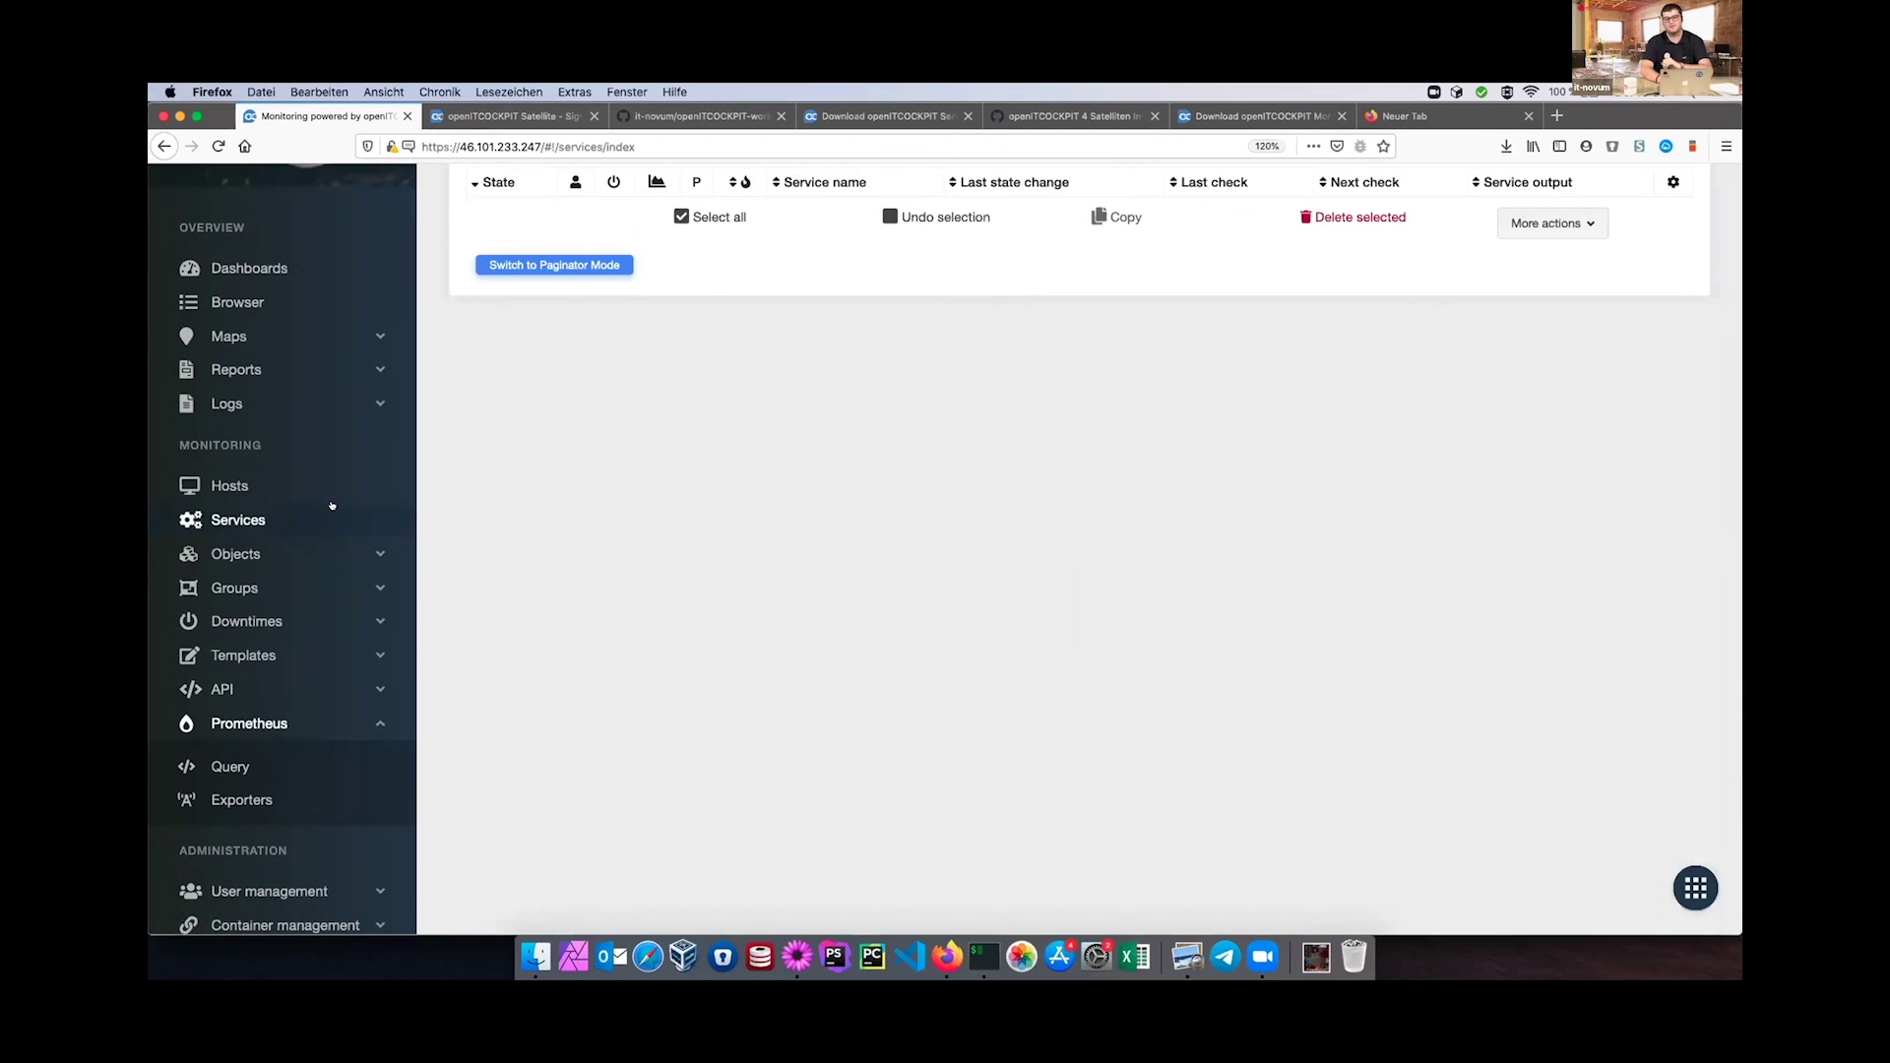
pyautogui.scroll(1, 805, 372)
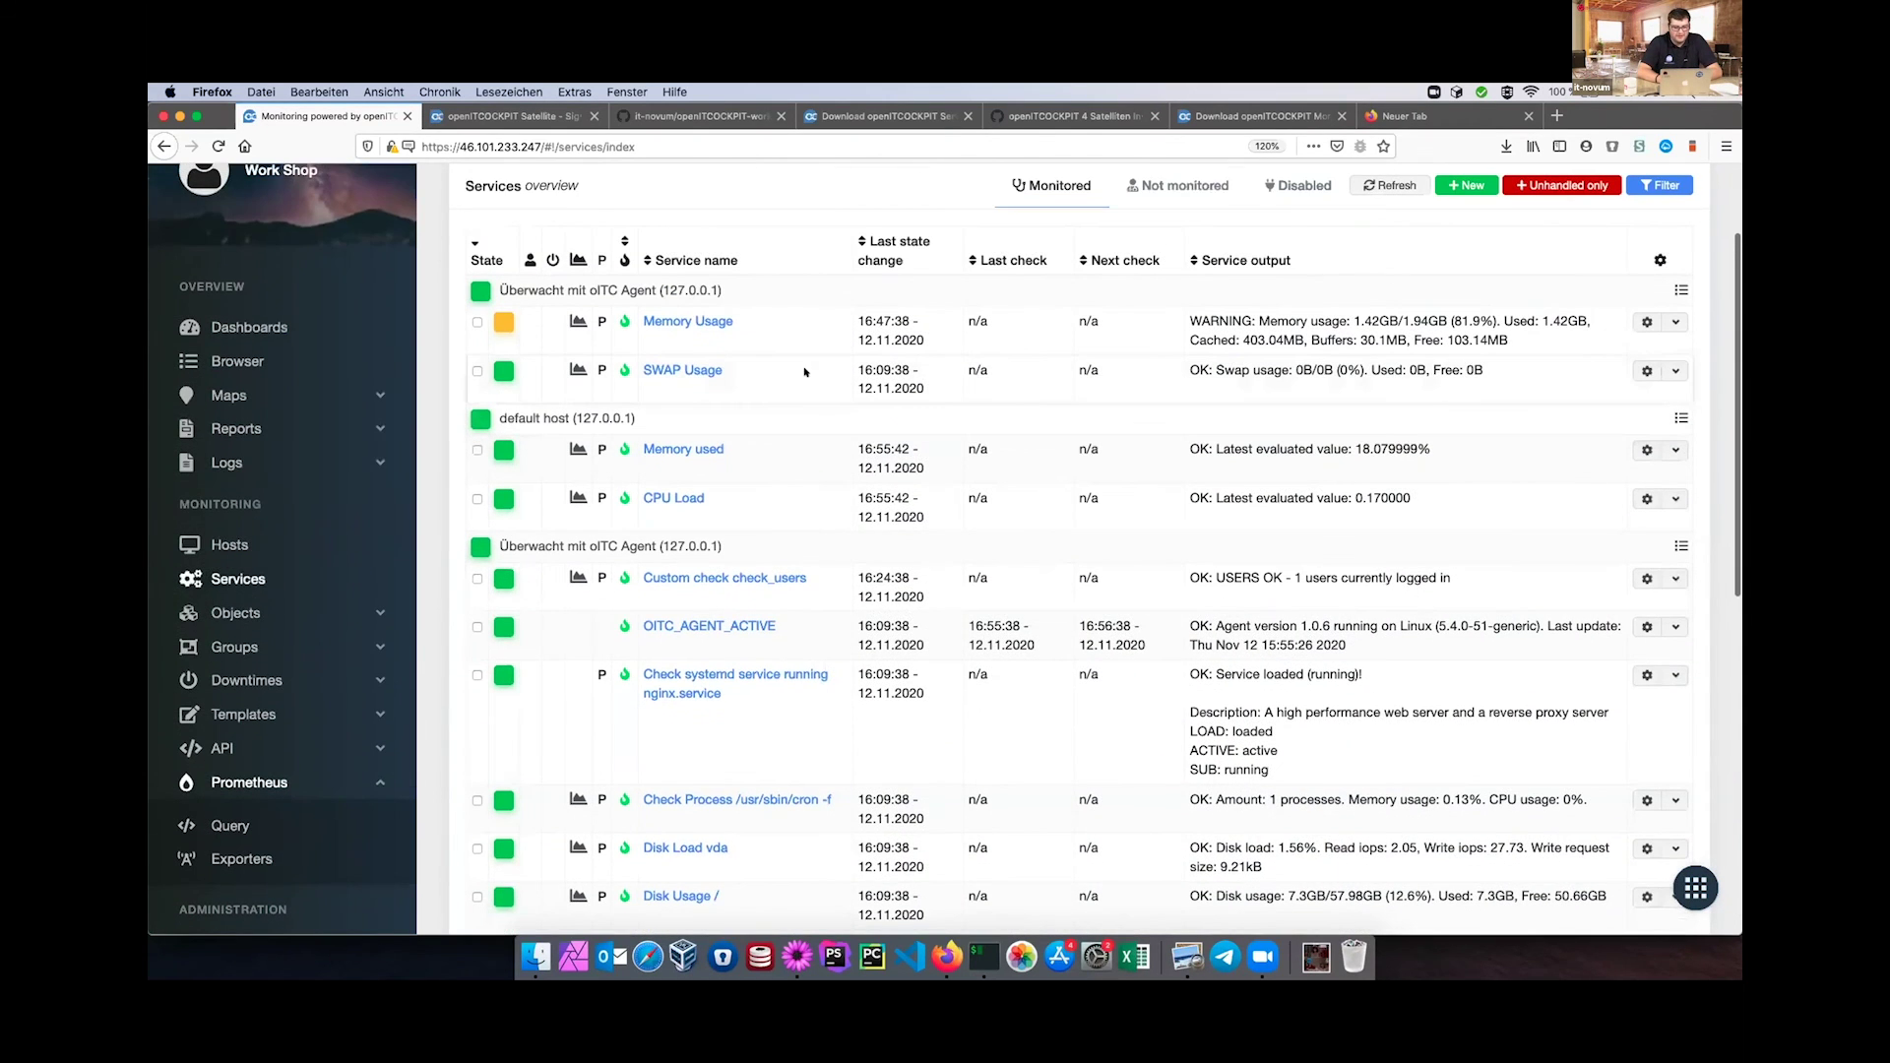
pyautogui.scroll(-1, 689, 374)
pyautogui.click(519, 382)
pyautogui.scroll(-5, 522, 382)
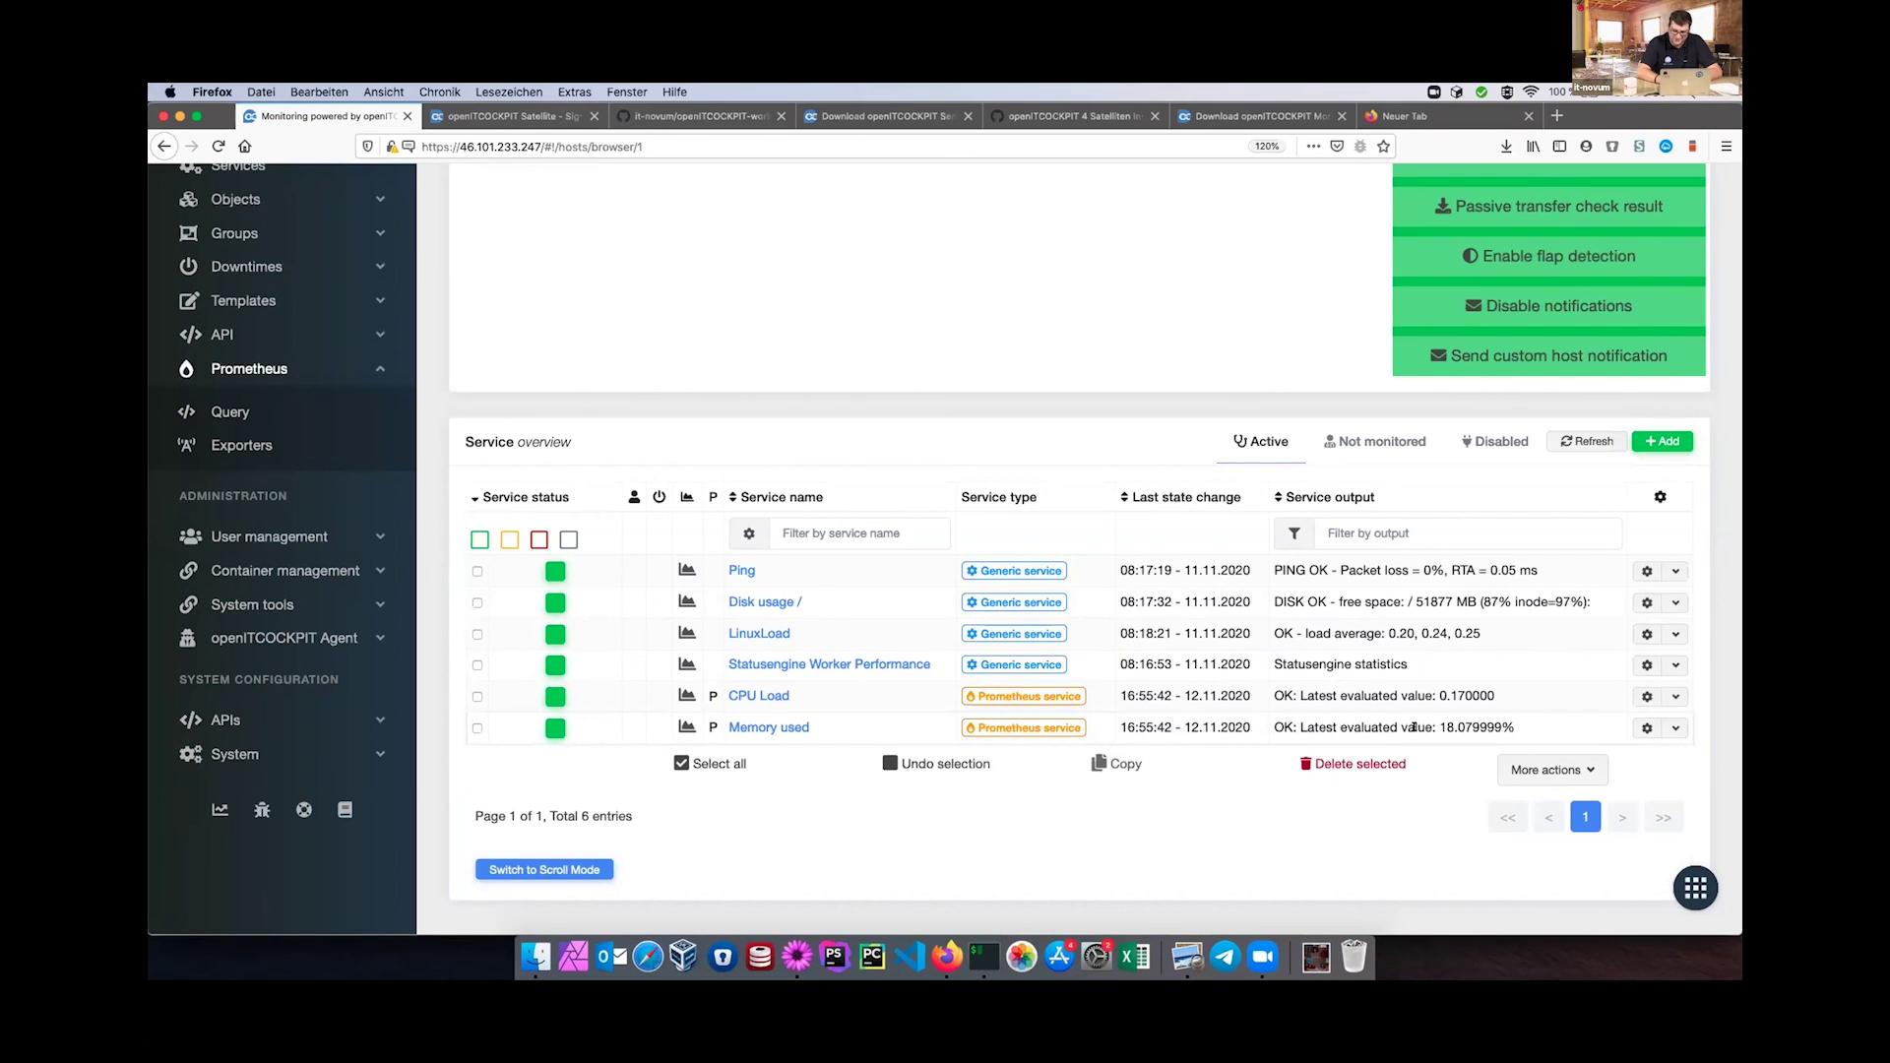
pyautogui.moveTo(1432, 720); pyautogui.dragTo(1478, 722)
pyautogui.click(1511, 727)
pyautogui.click(1478, 721)
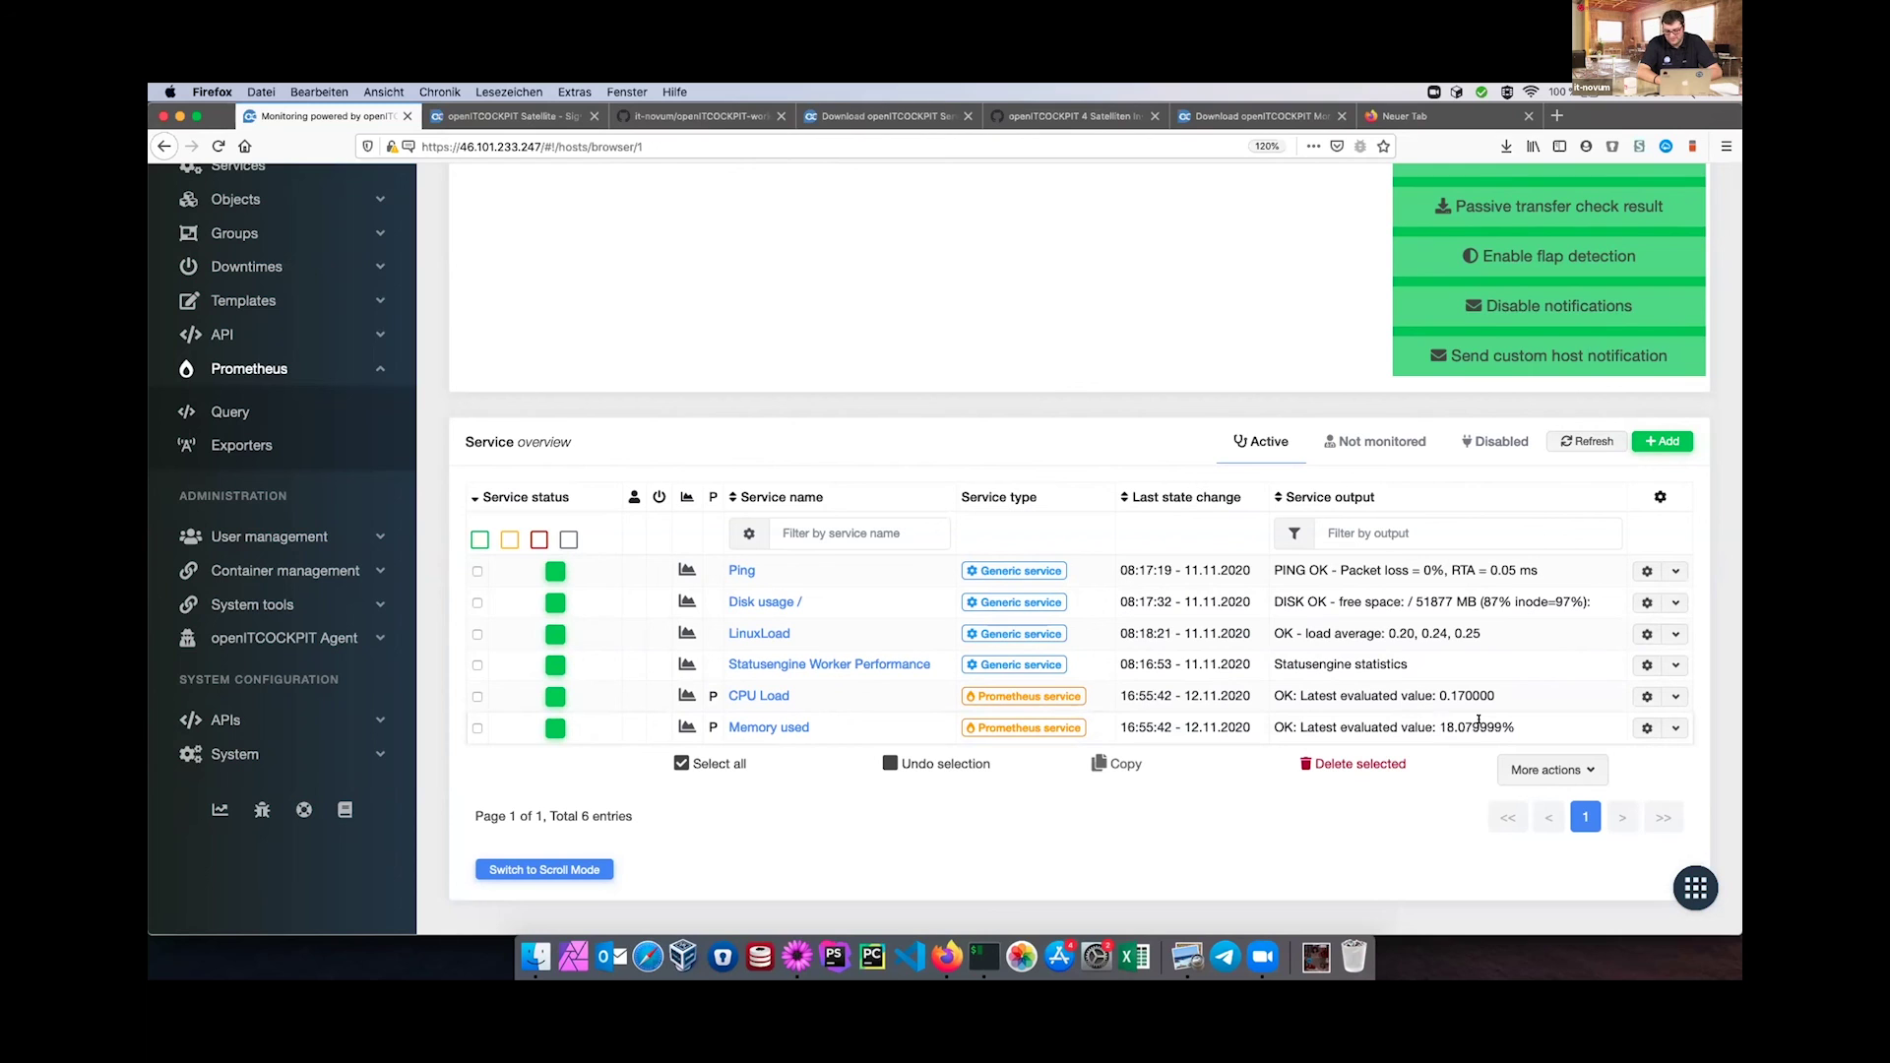
# Open the Memory used service and review its status, Prometheus state and notification overview.
pyautogui.click(802, 727)
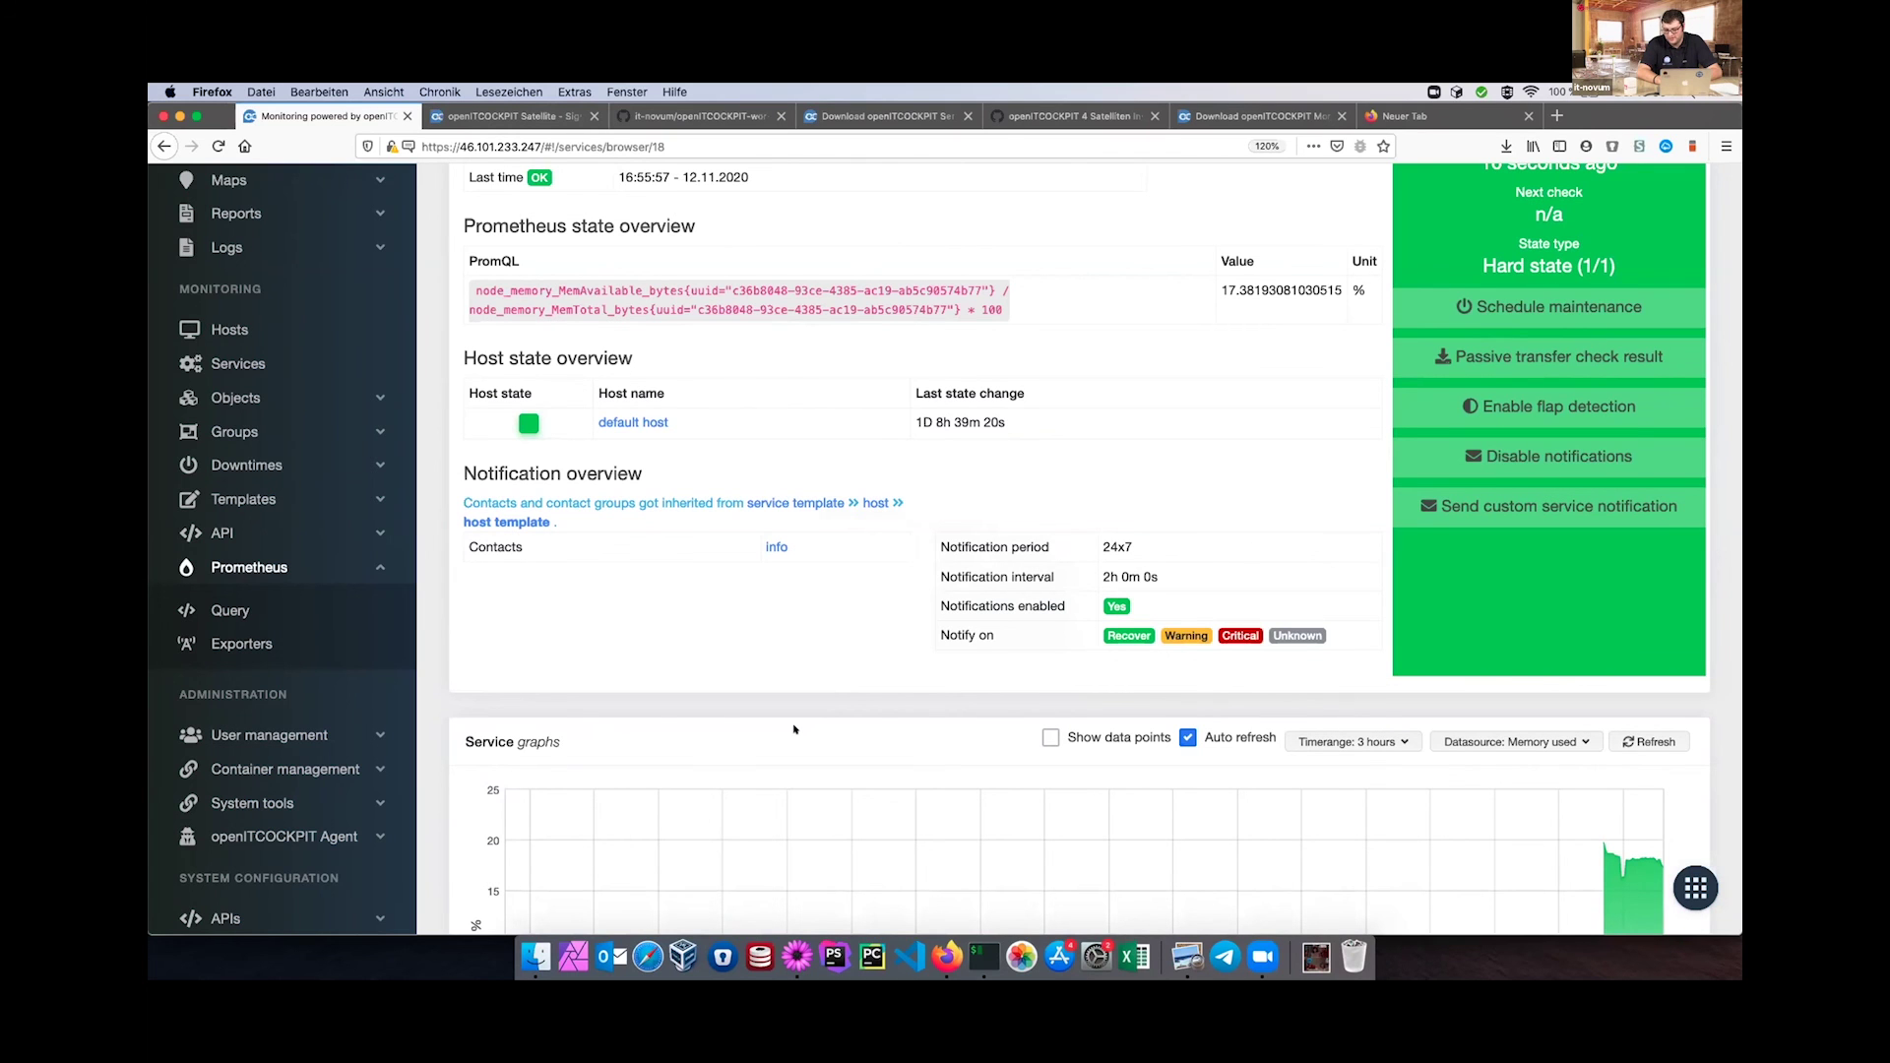
pyautogui.scroll(4, 794, 730)
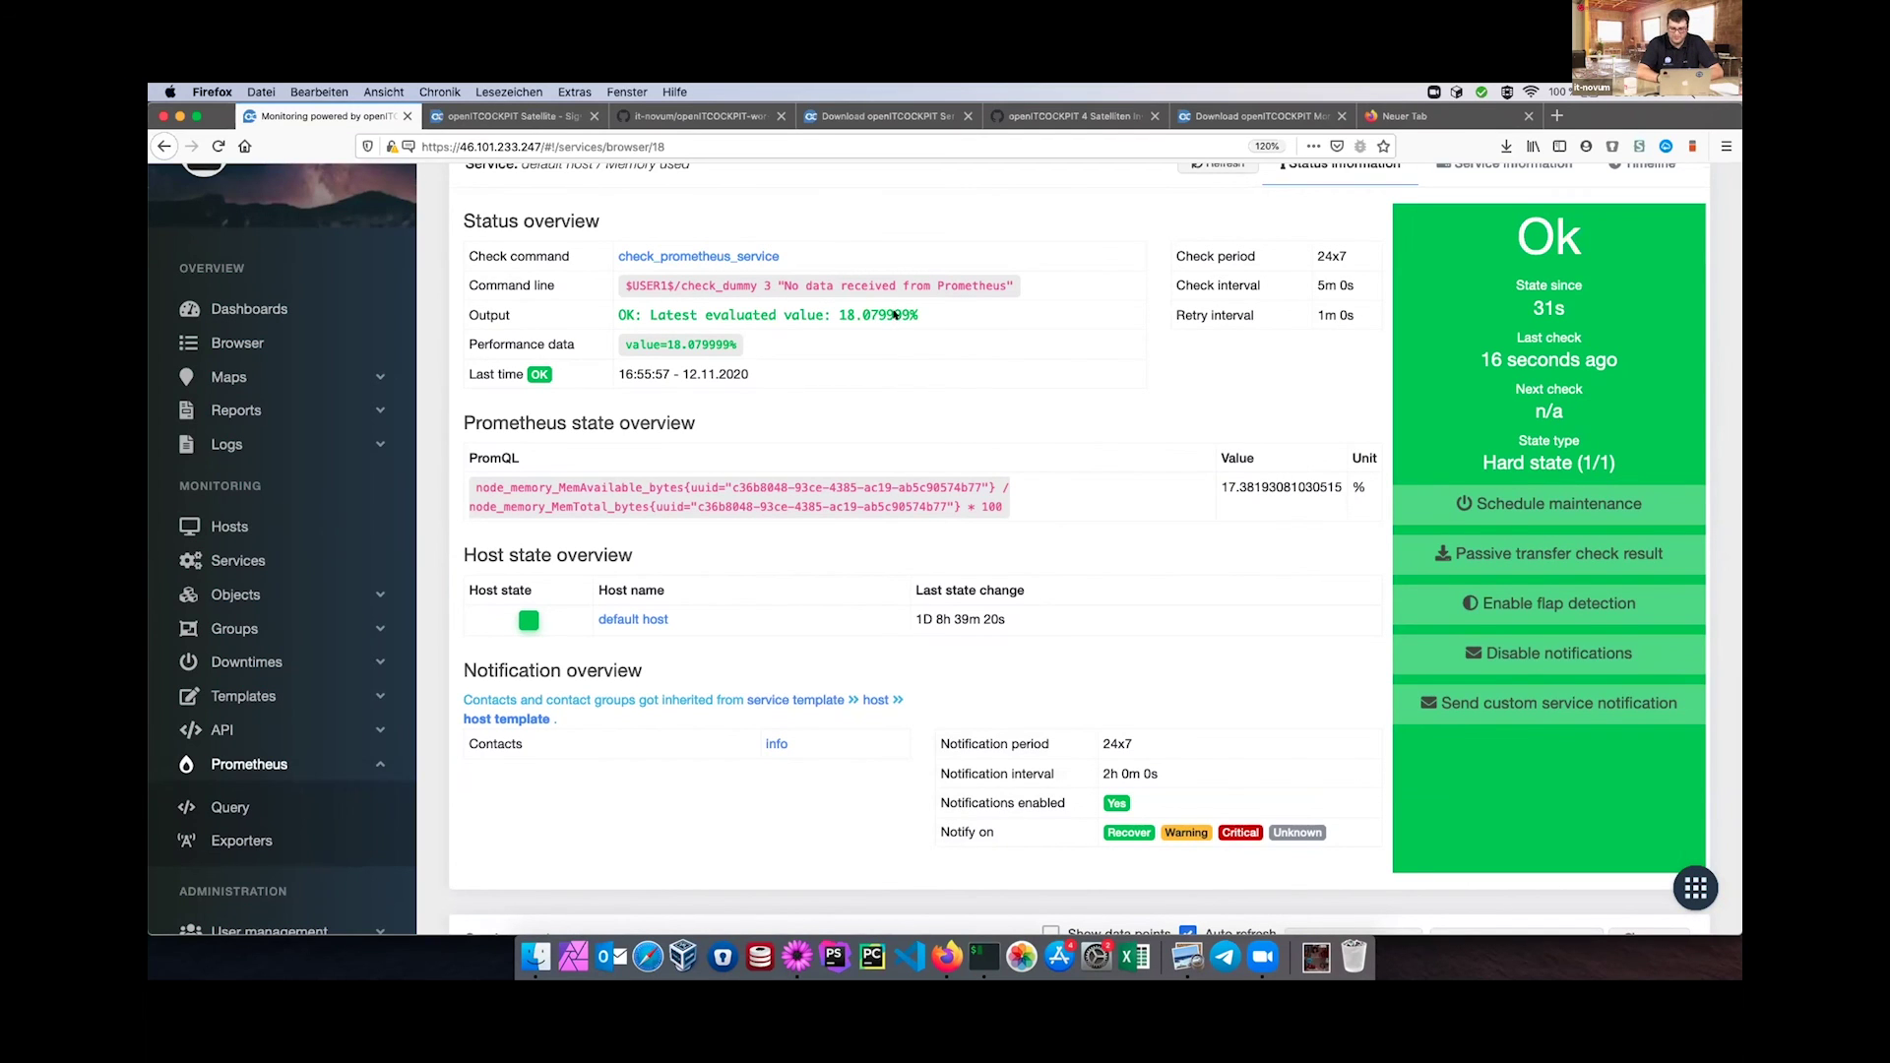
pyautogui.scroll(2, 906, 261)
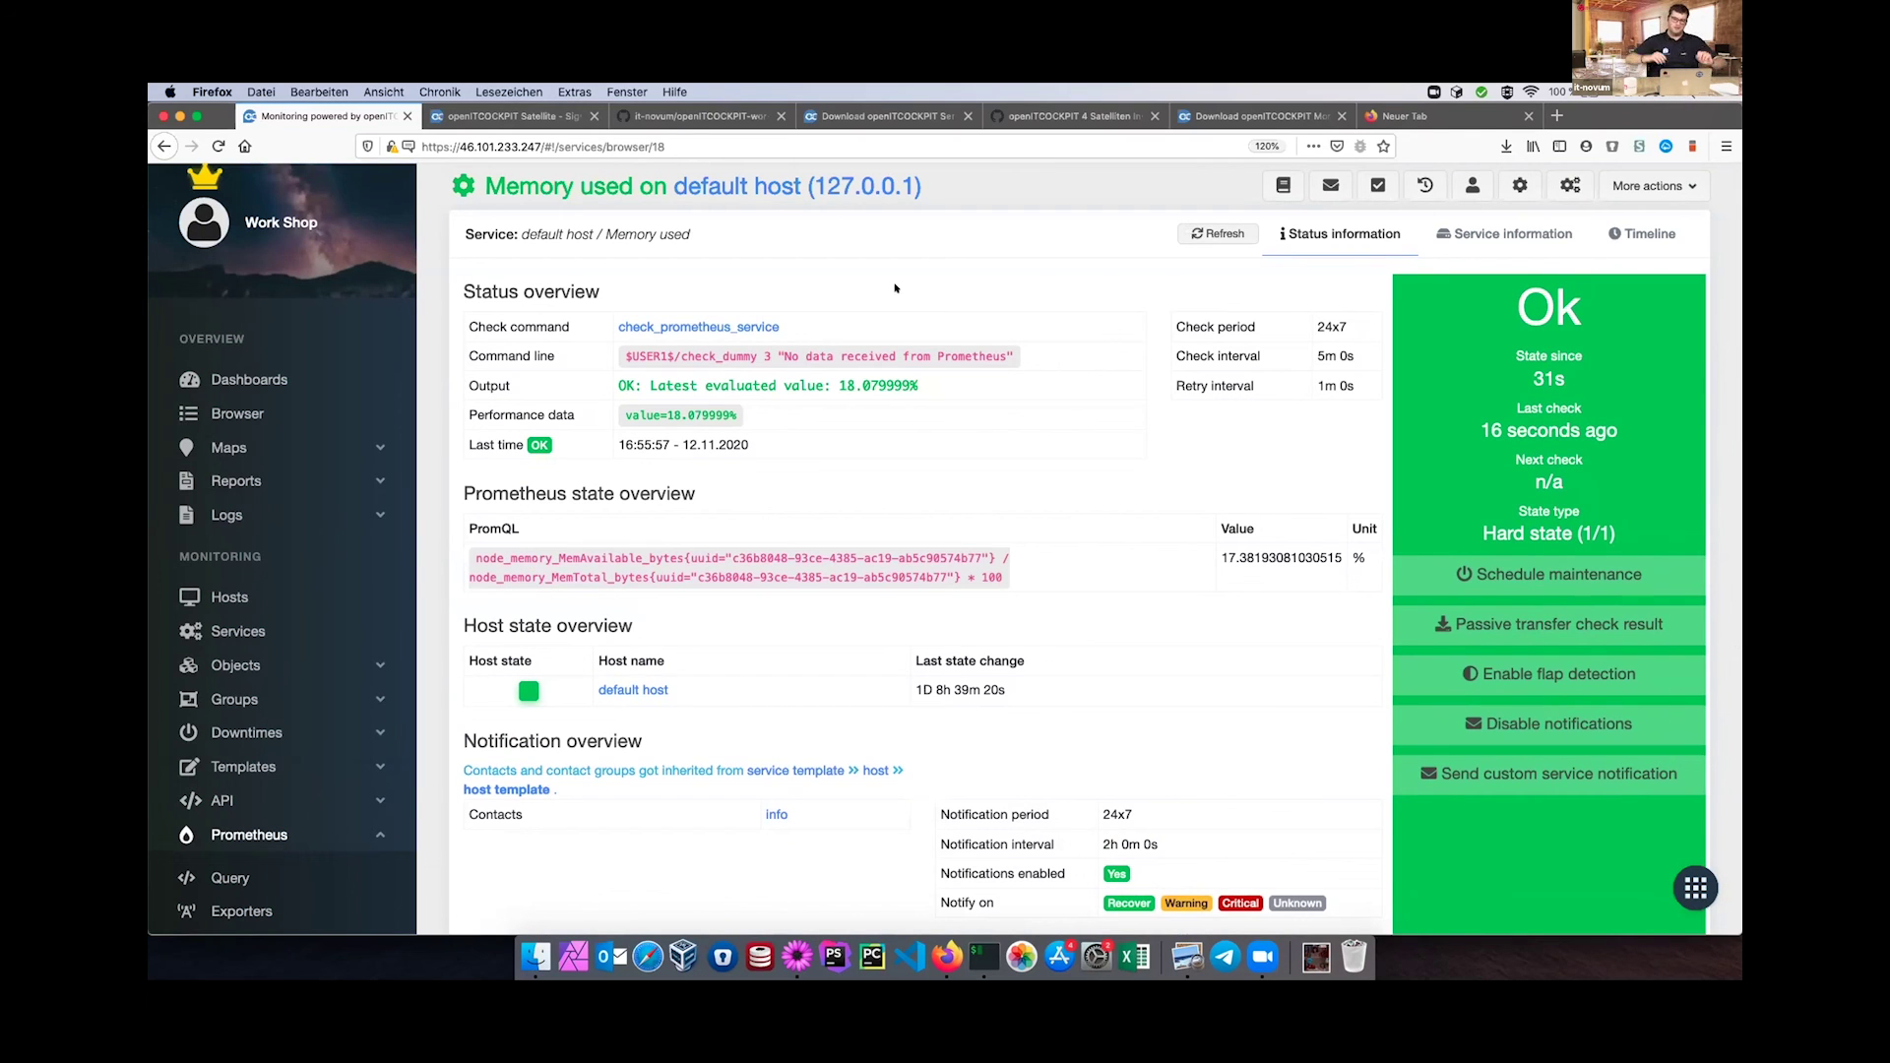
# Open the Memory used service for editing and examine its basic, check, notification and miscellaneous configuration.
pyautogui.click(1571, 179)
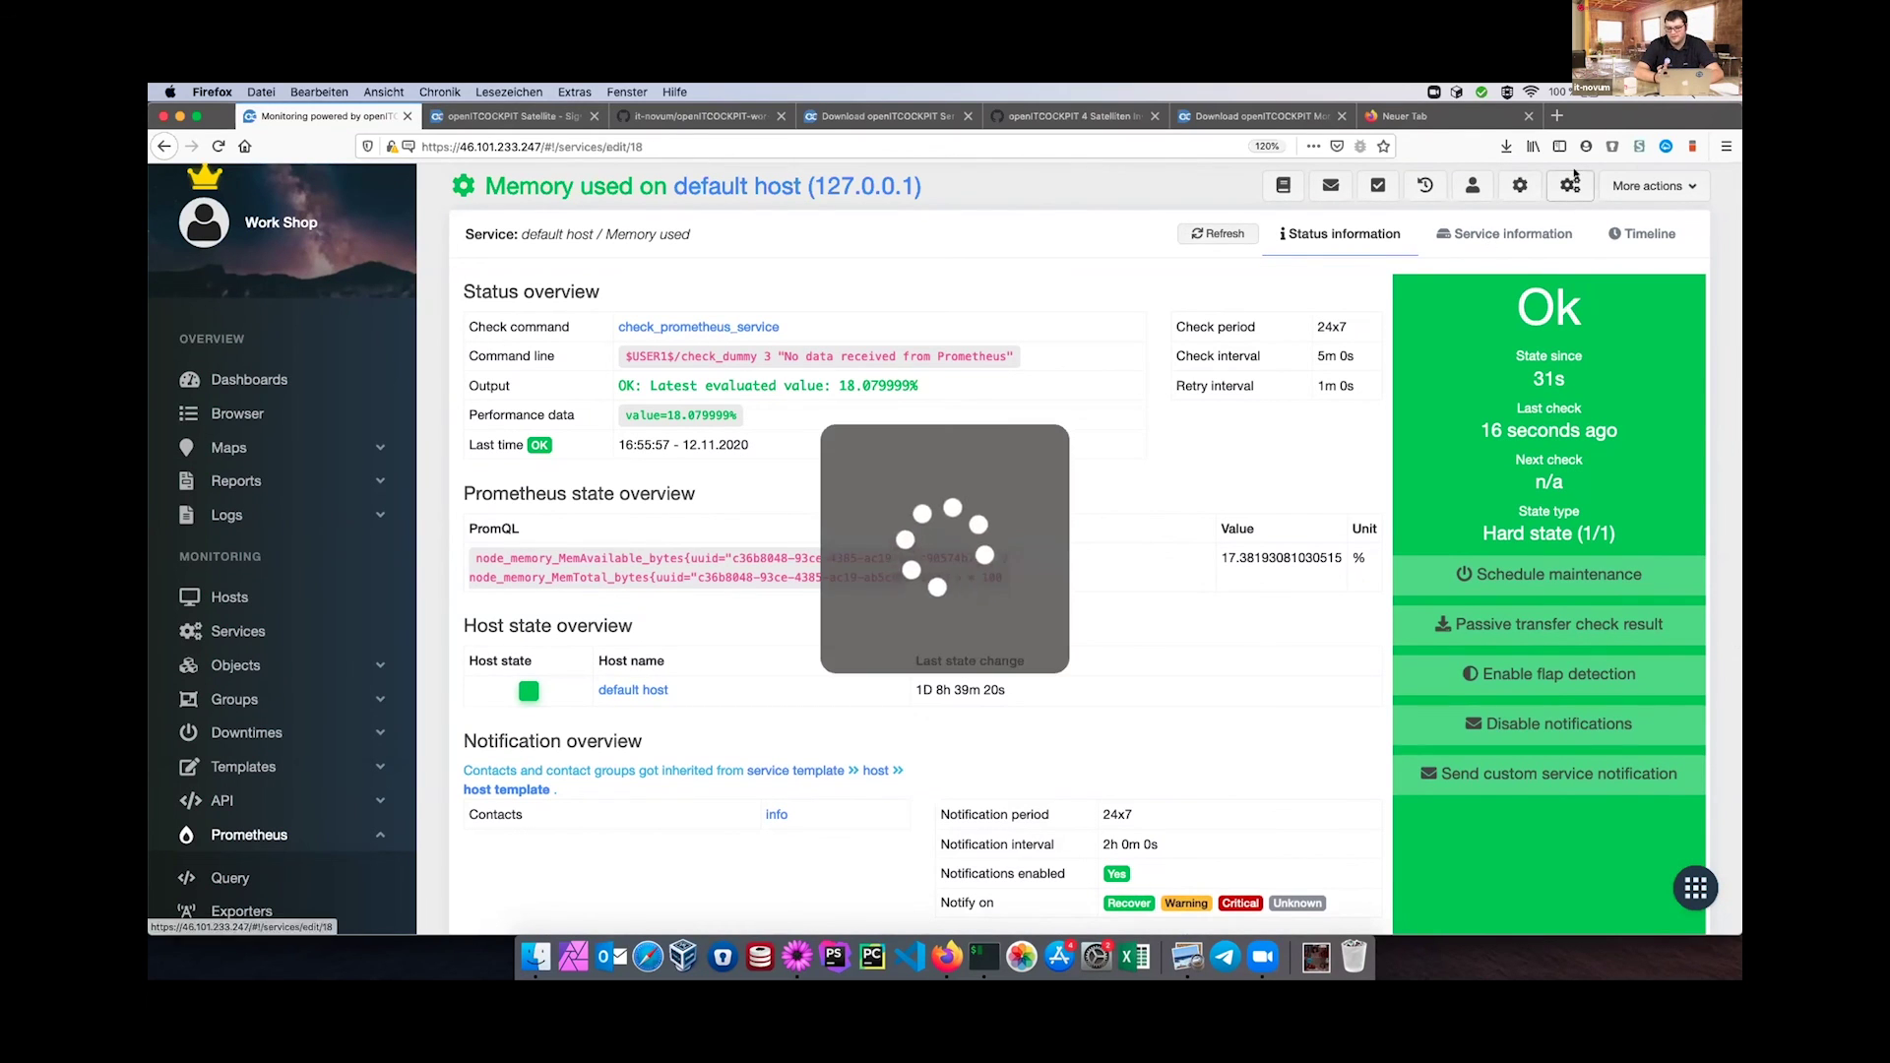
pyautogui.scroll(-1, 1060, 433)
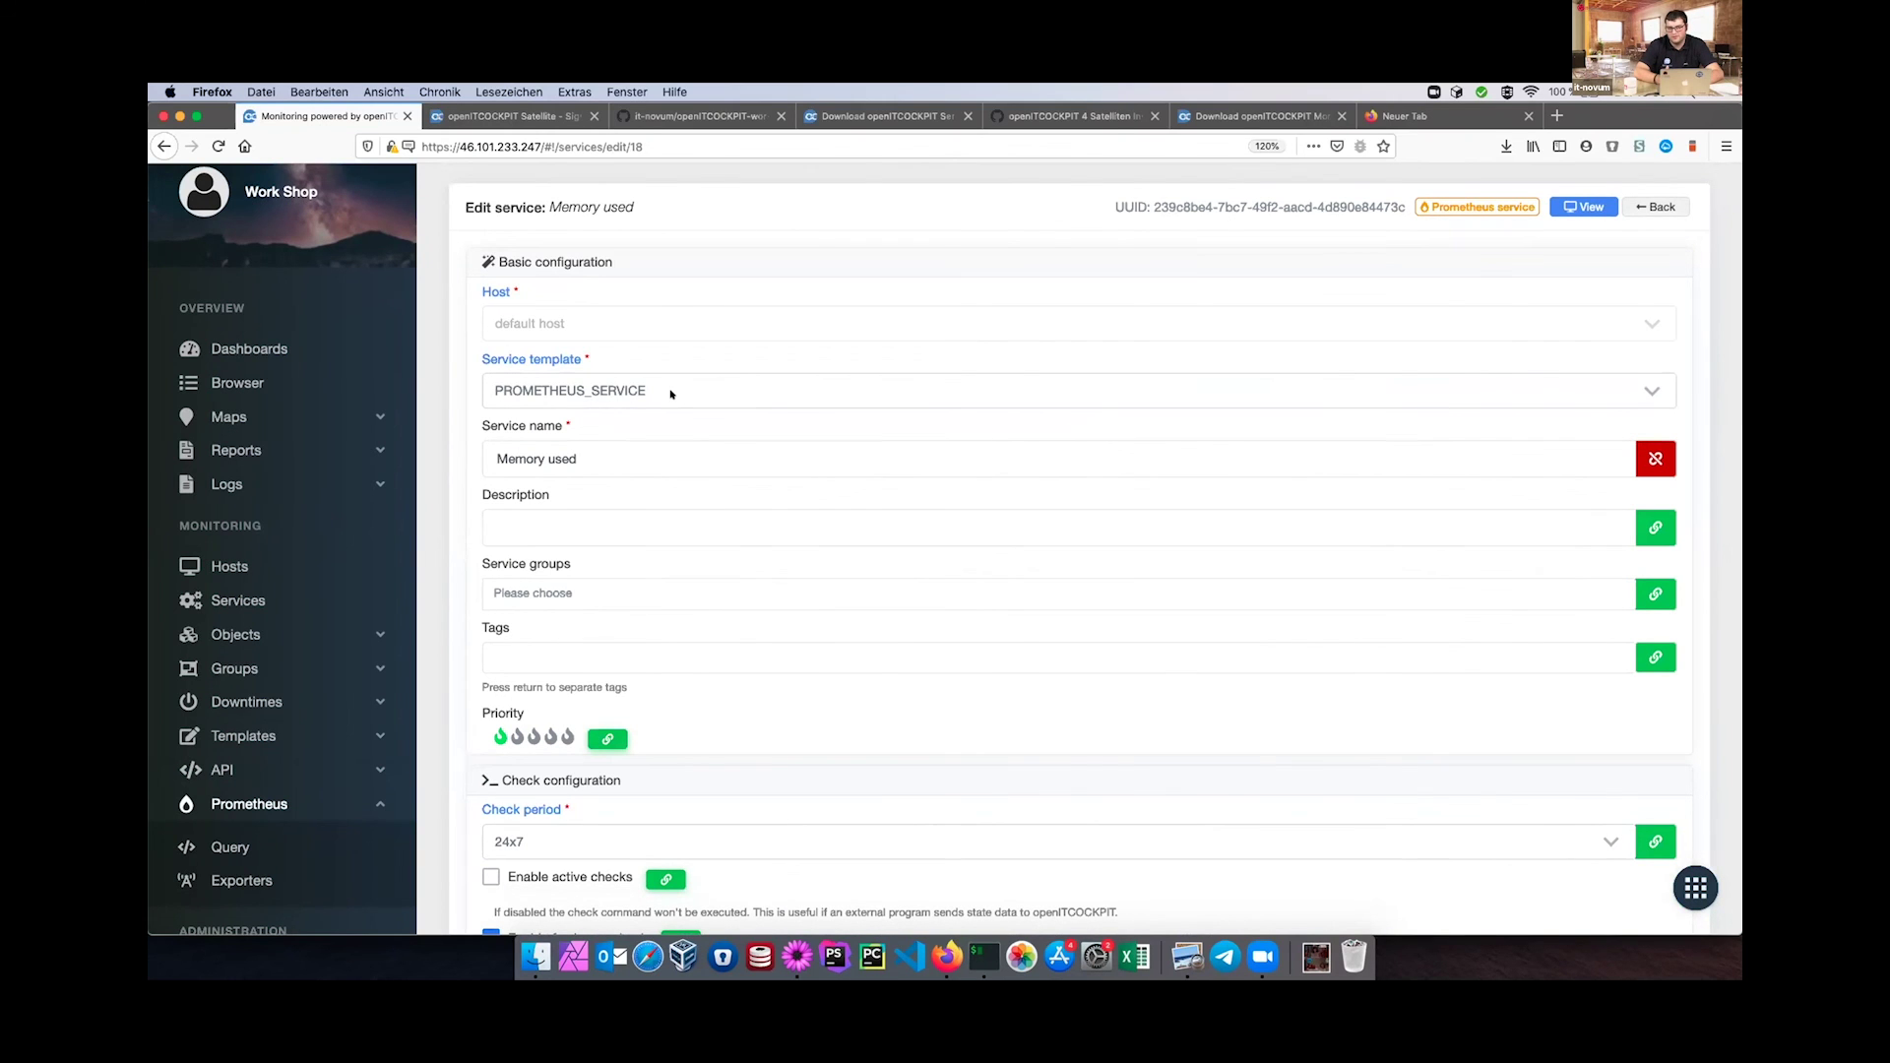
pyautogui.scroll(-15, 670, 394)
pyautogui.scroll(-3, 671, 386)
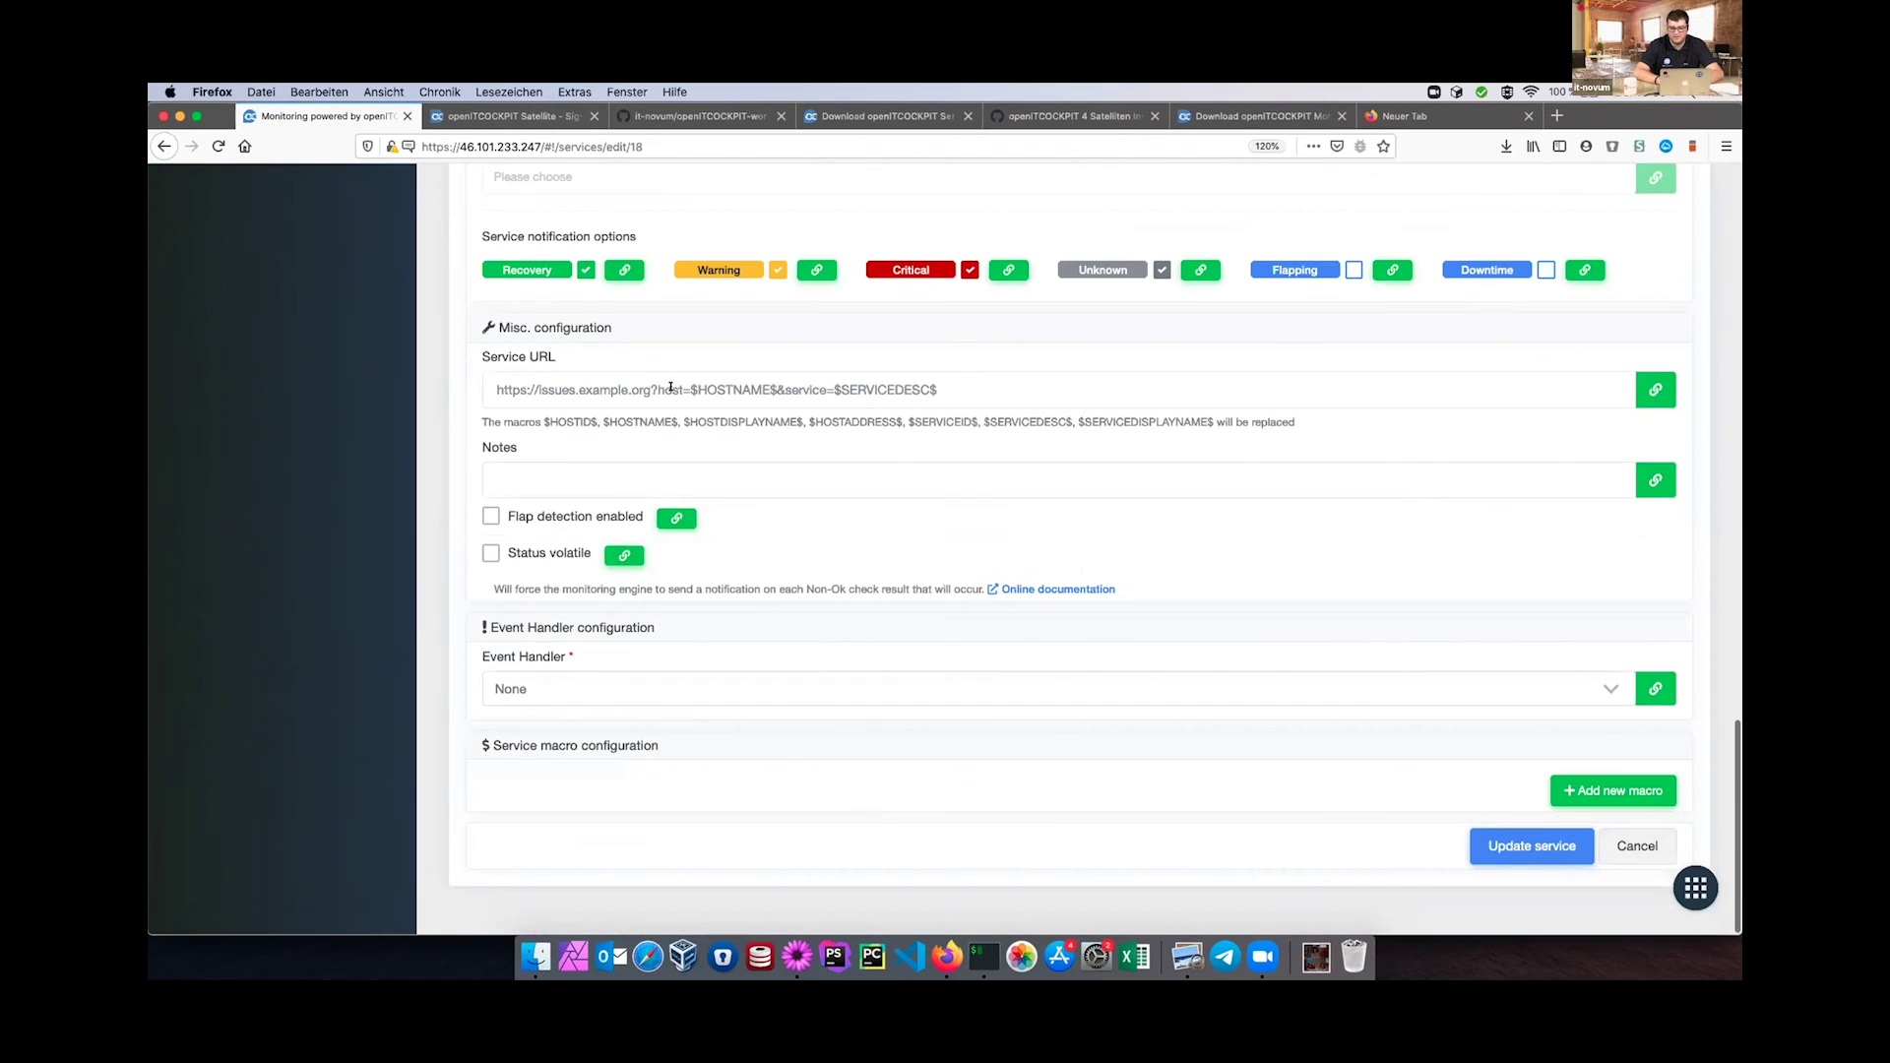
pyautogui.scroll(10, 556, 582)
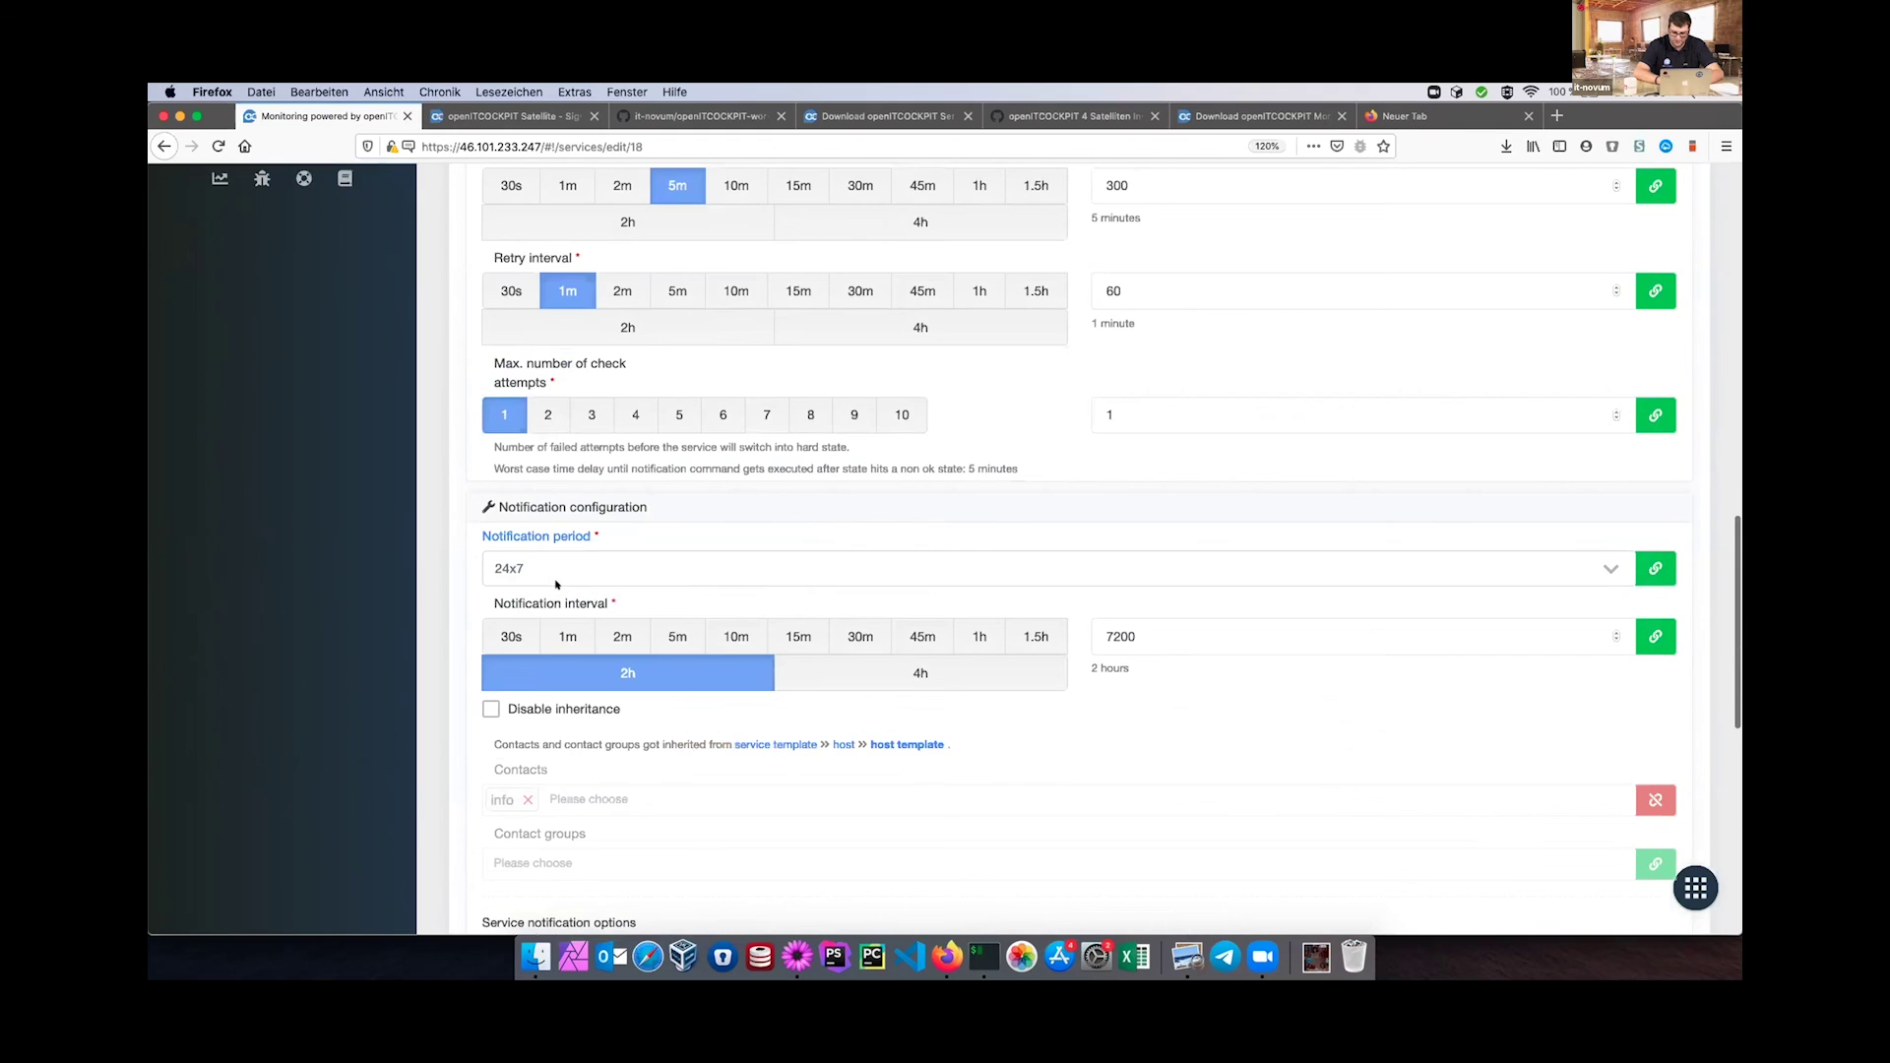
pyautogui.scroll(5, 557, 584)
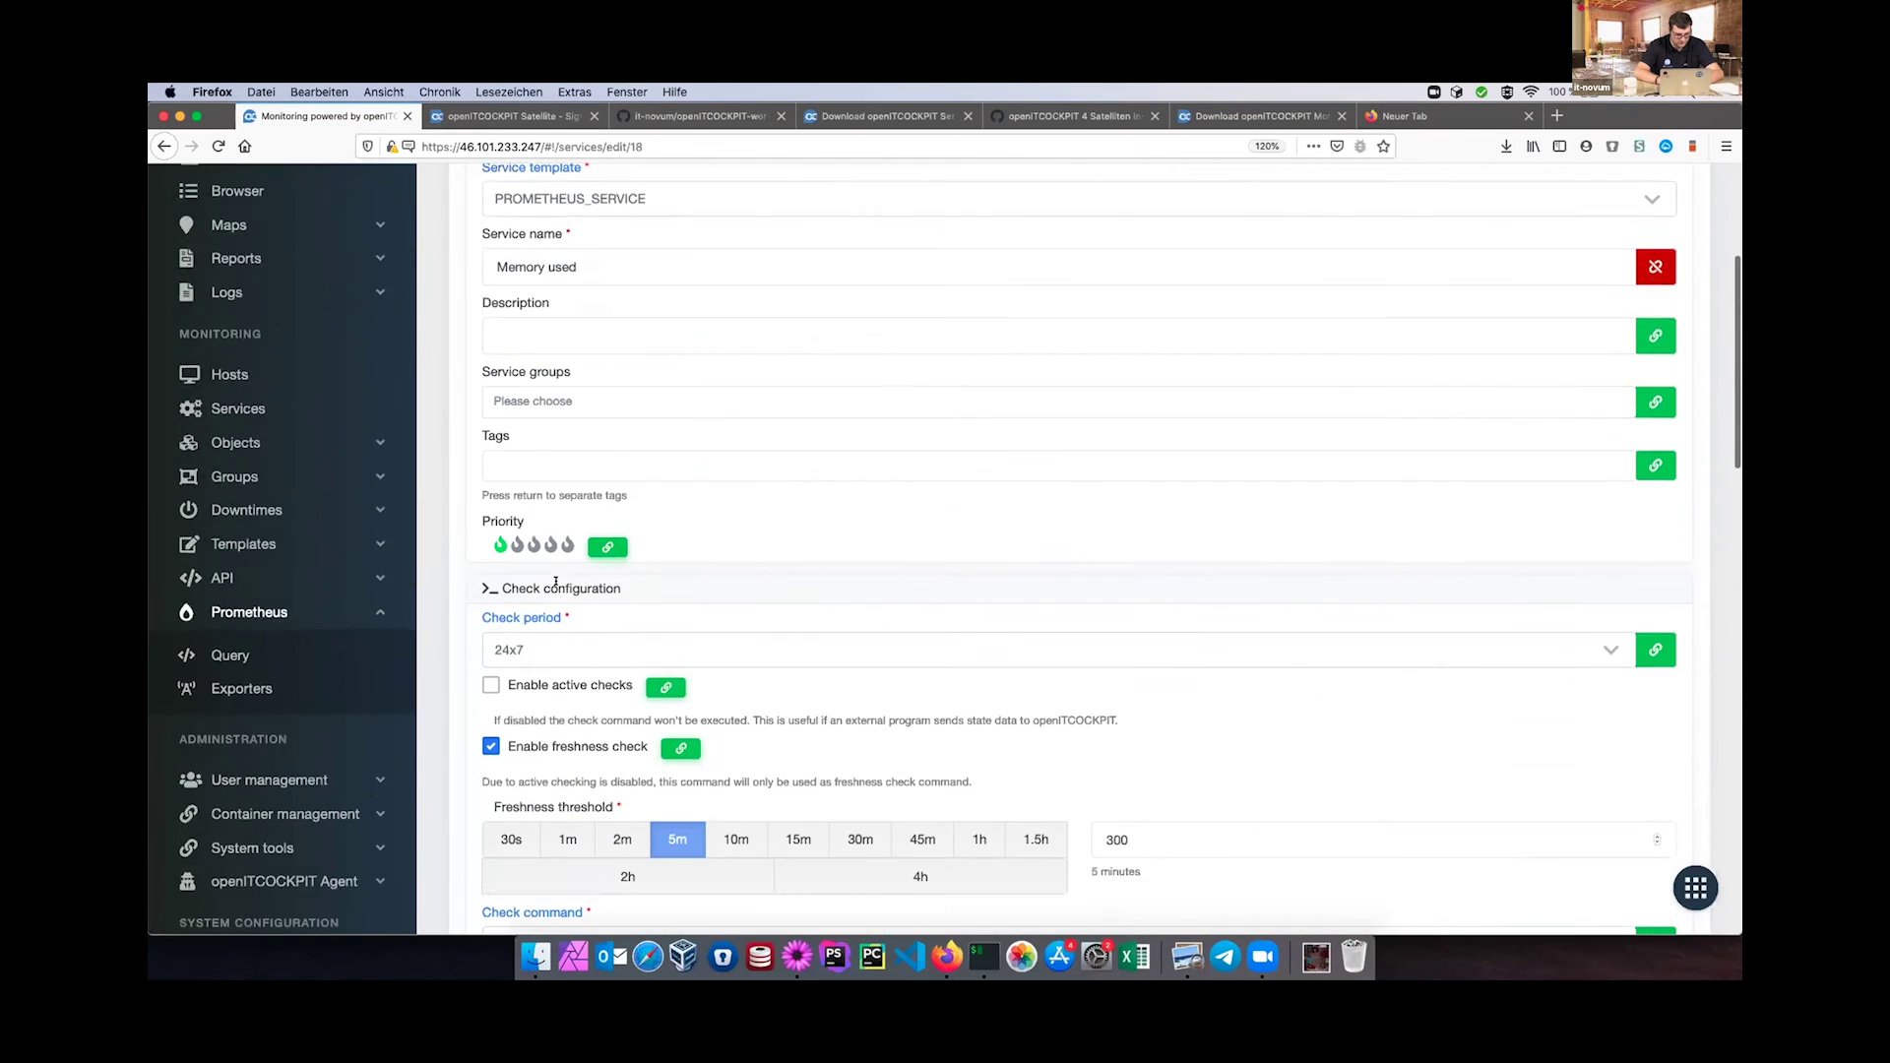
pyautogui.scroll(3, 472, 582)
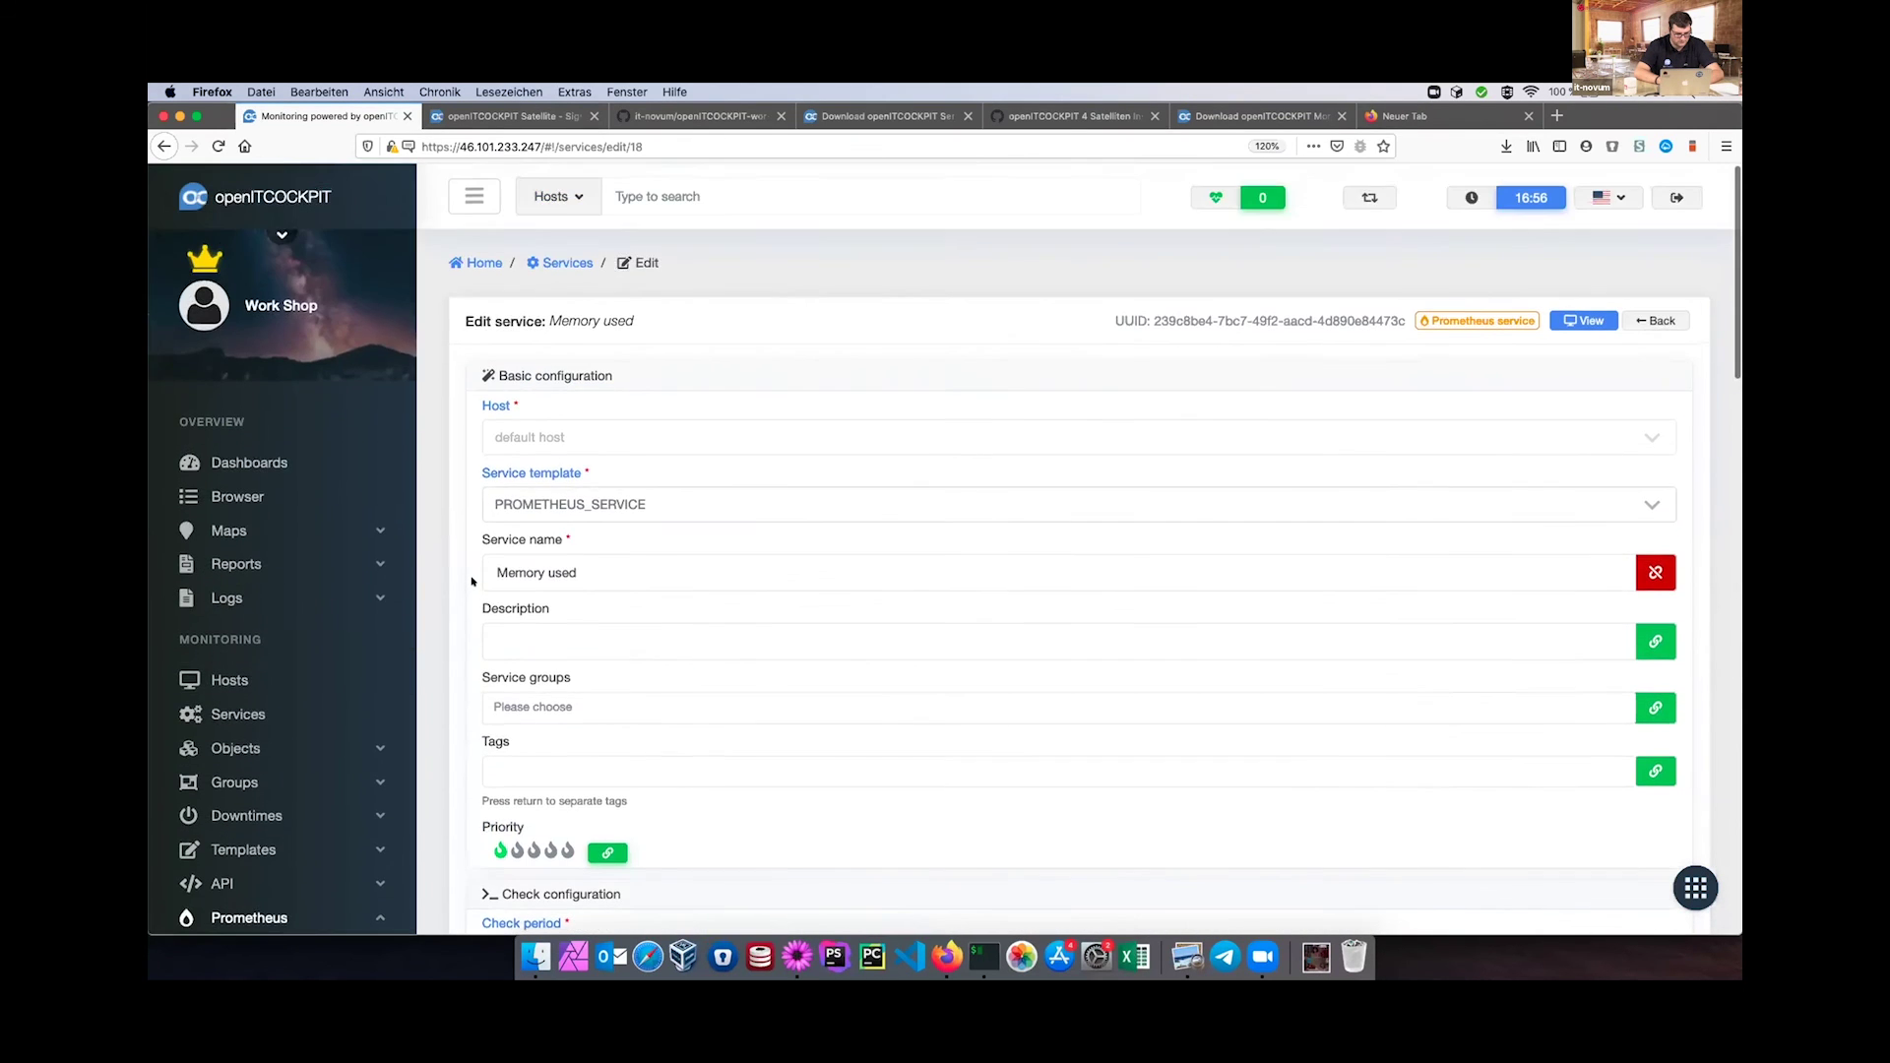
pyautogui.scroll(-8, 473, 582)
pyautogui.scroll(-6, 472, 581)
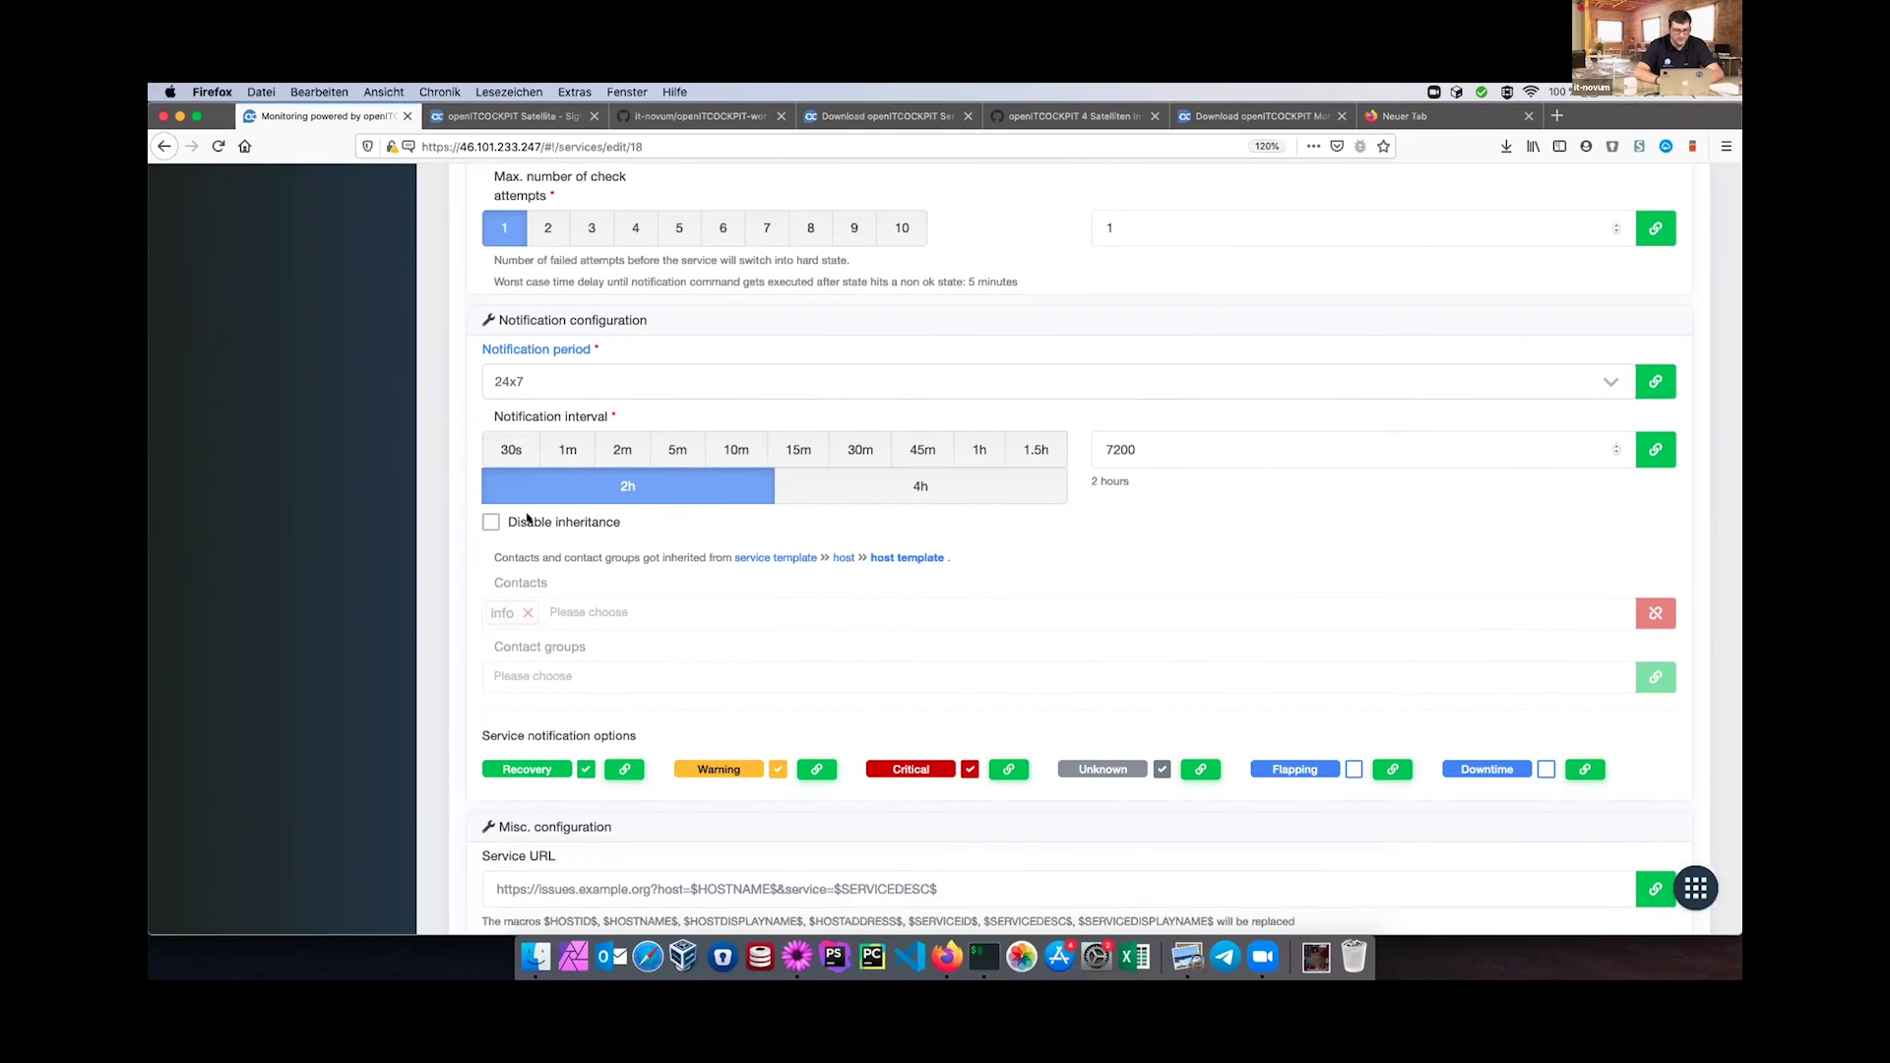
# Try disabling contact inheritance for the Memory used service and look through the contact and contact group choices.
pyautogui.click(526, 521)
pyautogui.click(594, 612)
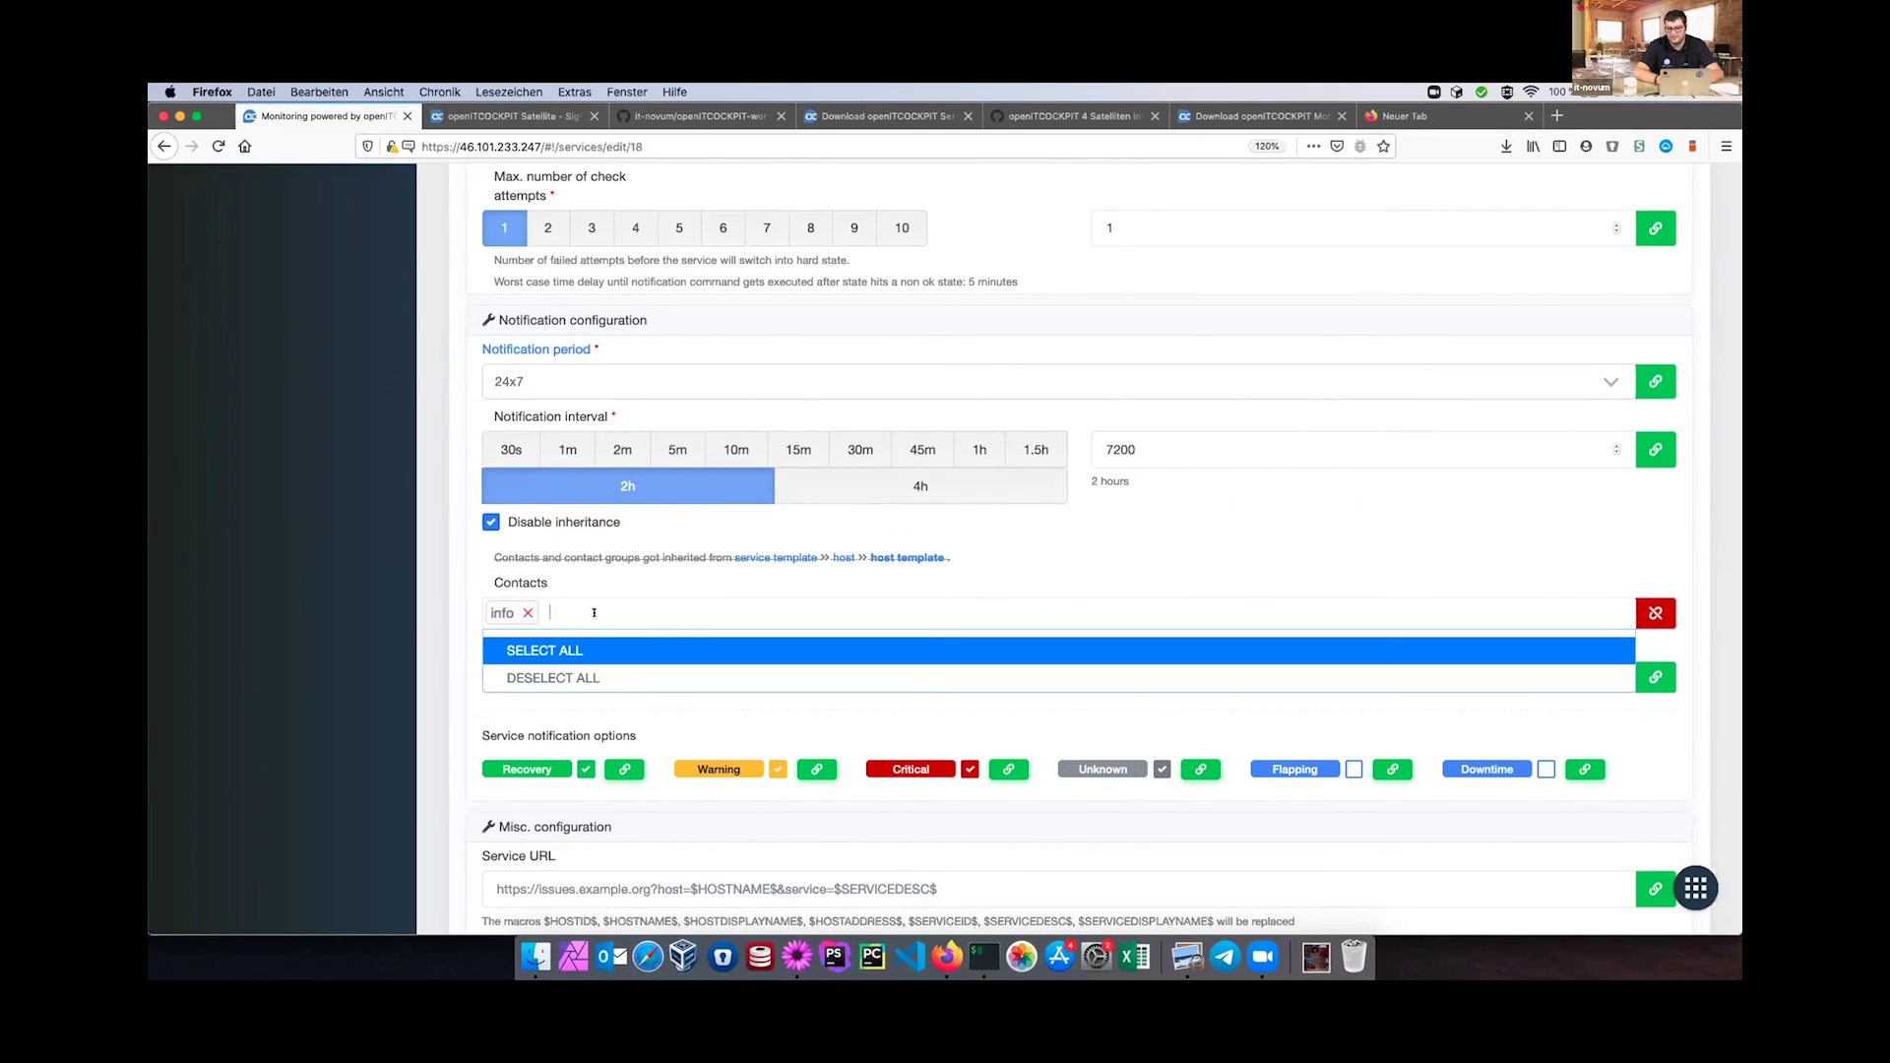
pyautogui.click(579, 587)
pyautogui.click(536, 686)
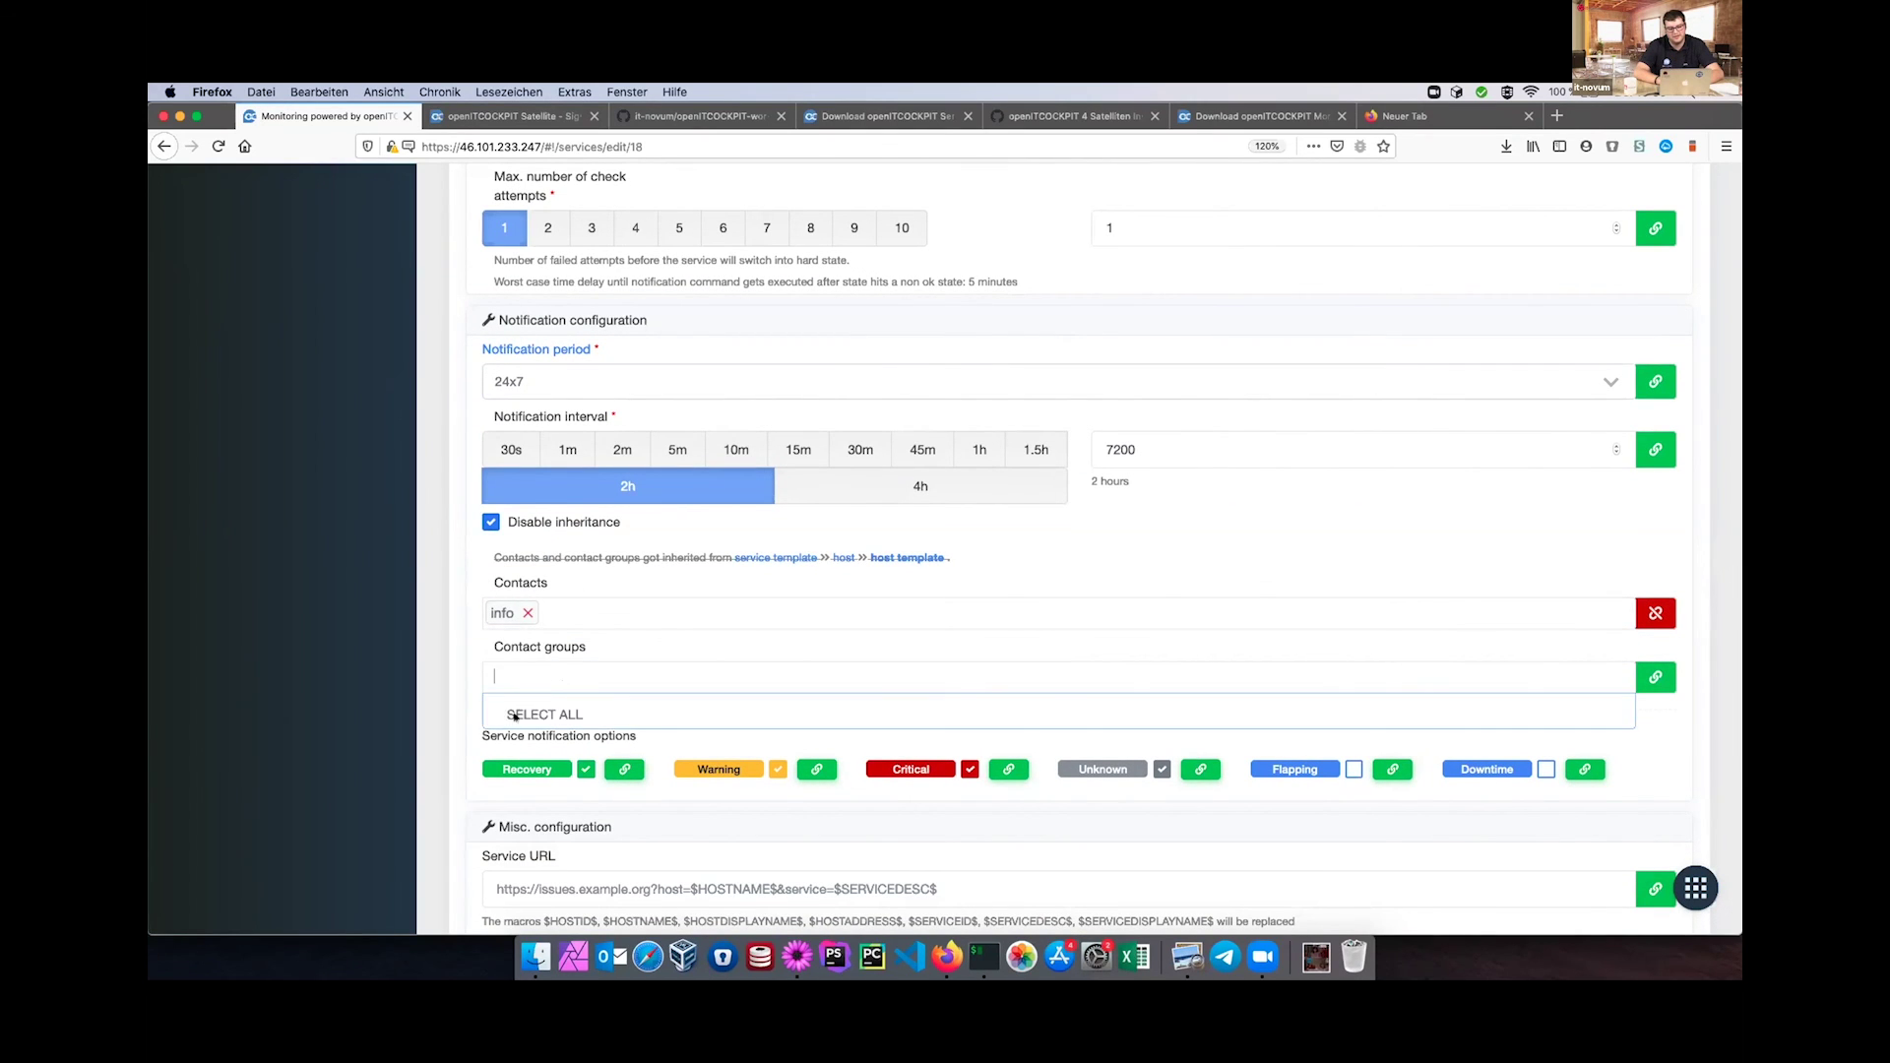
pyautogui.click(658, 585)
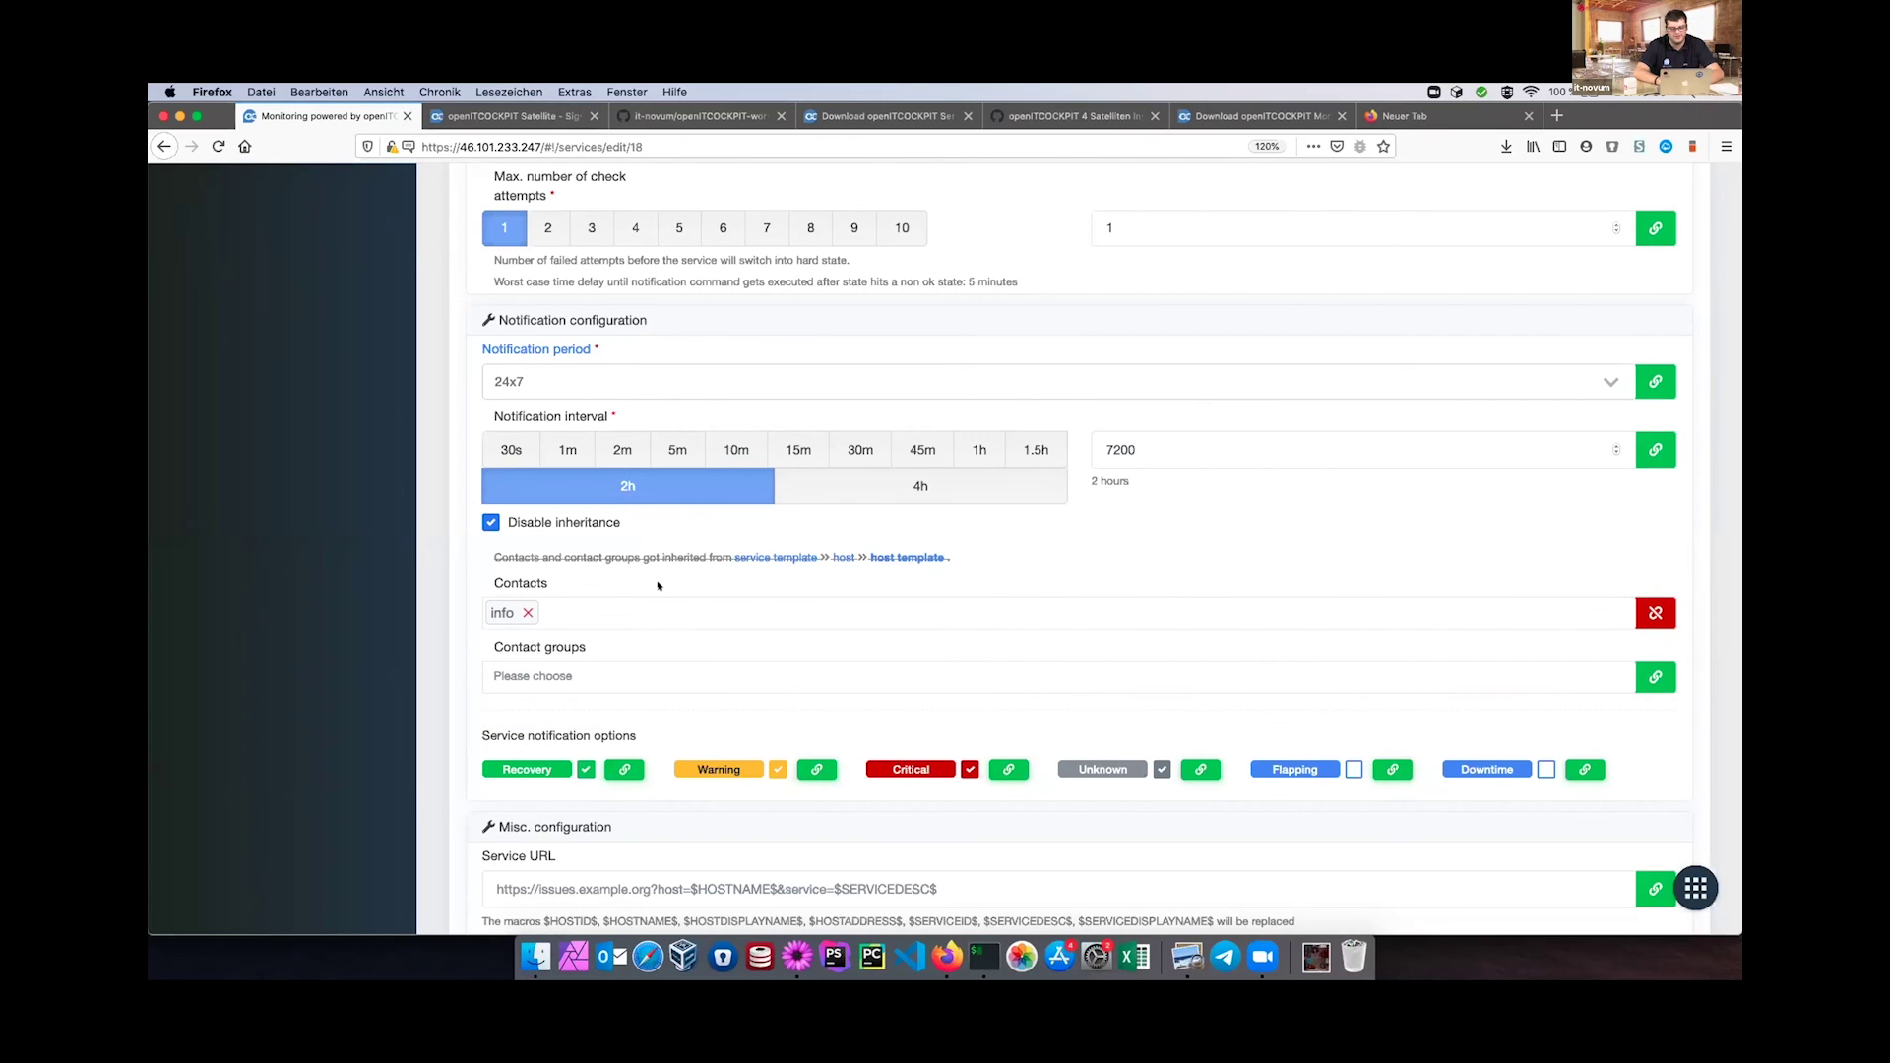
pyautogui.scroll(5, 538, 584)
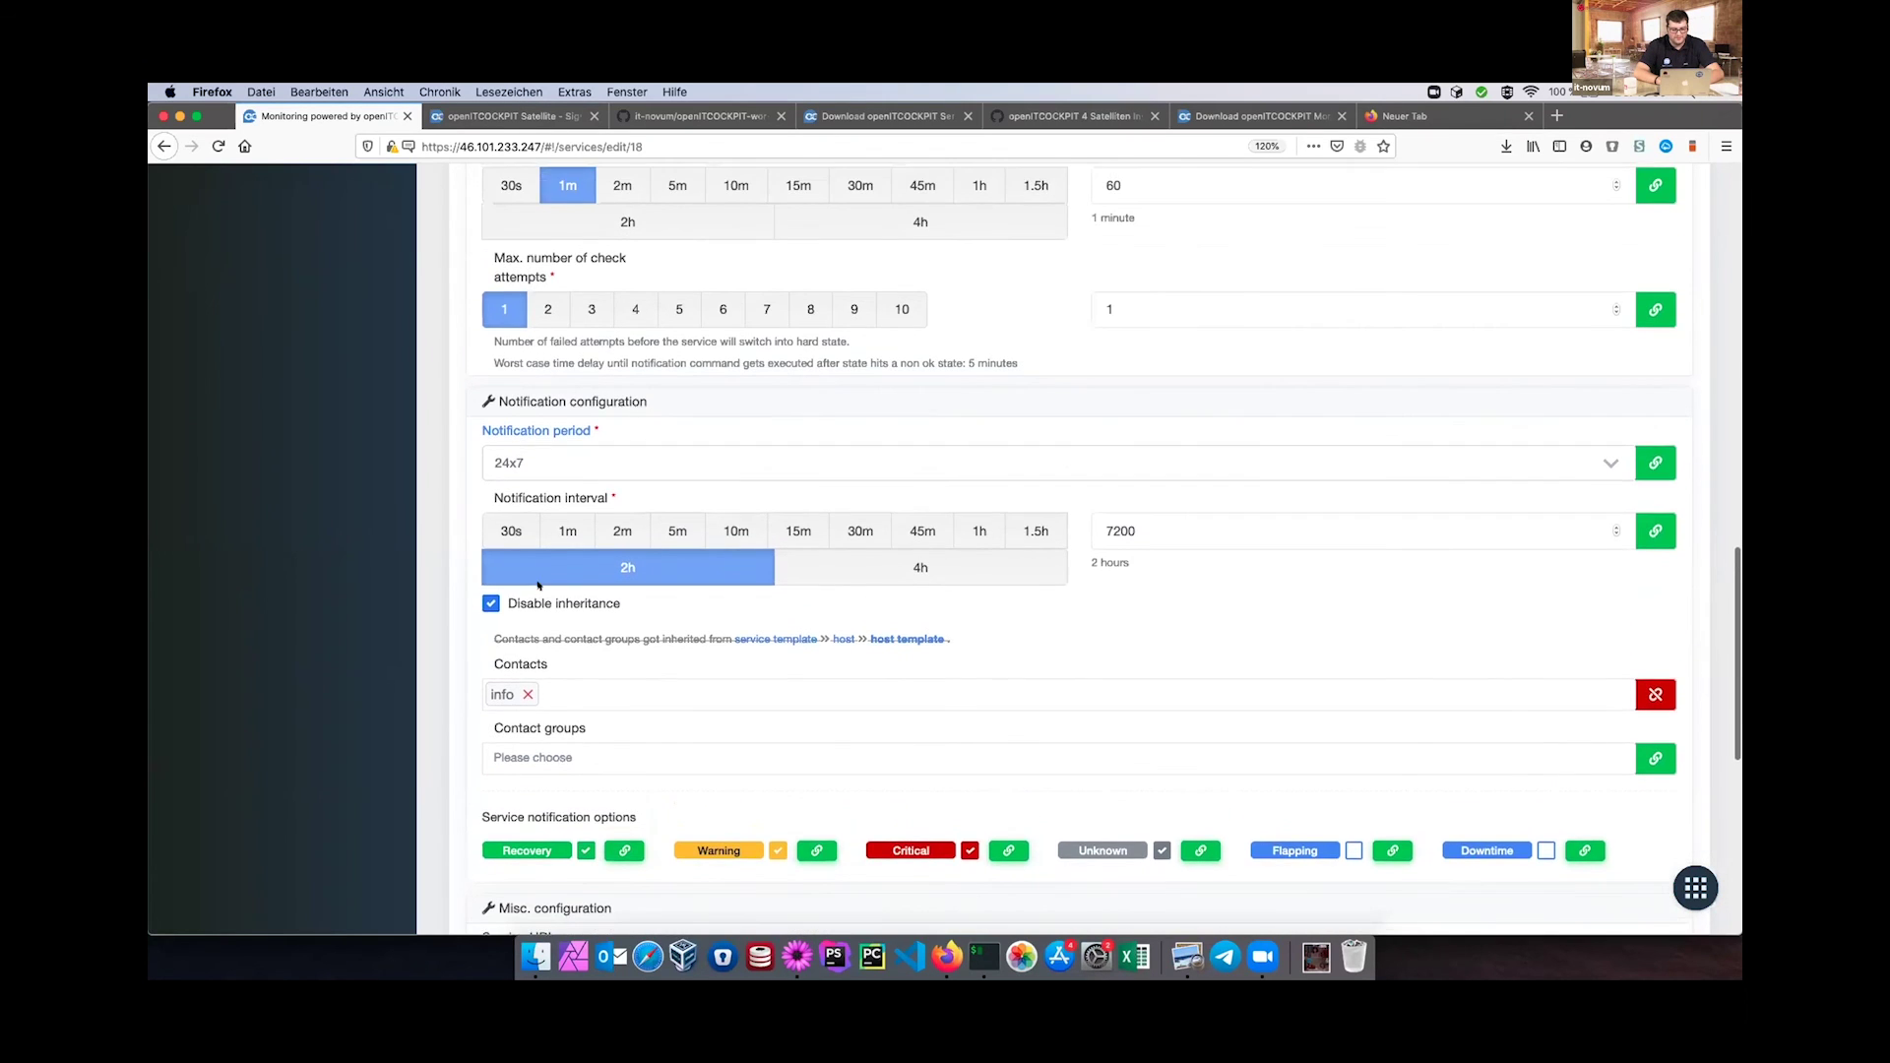
pyautogui.scroll(10, 538, 584)
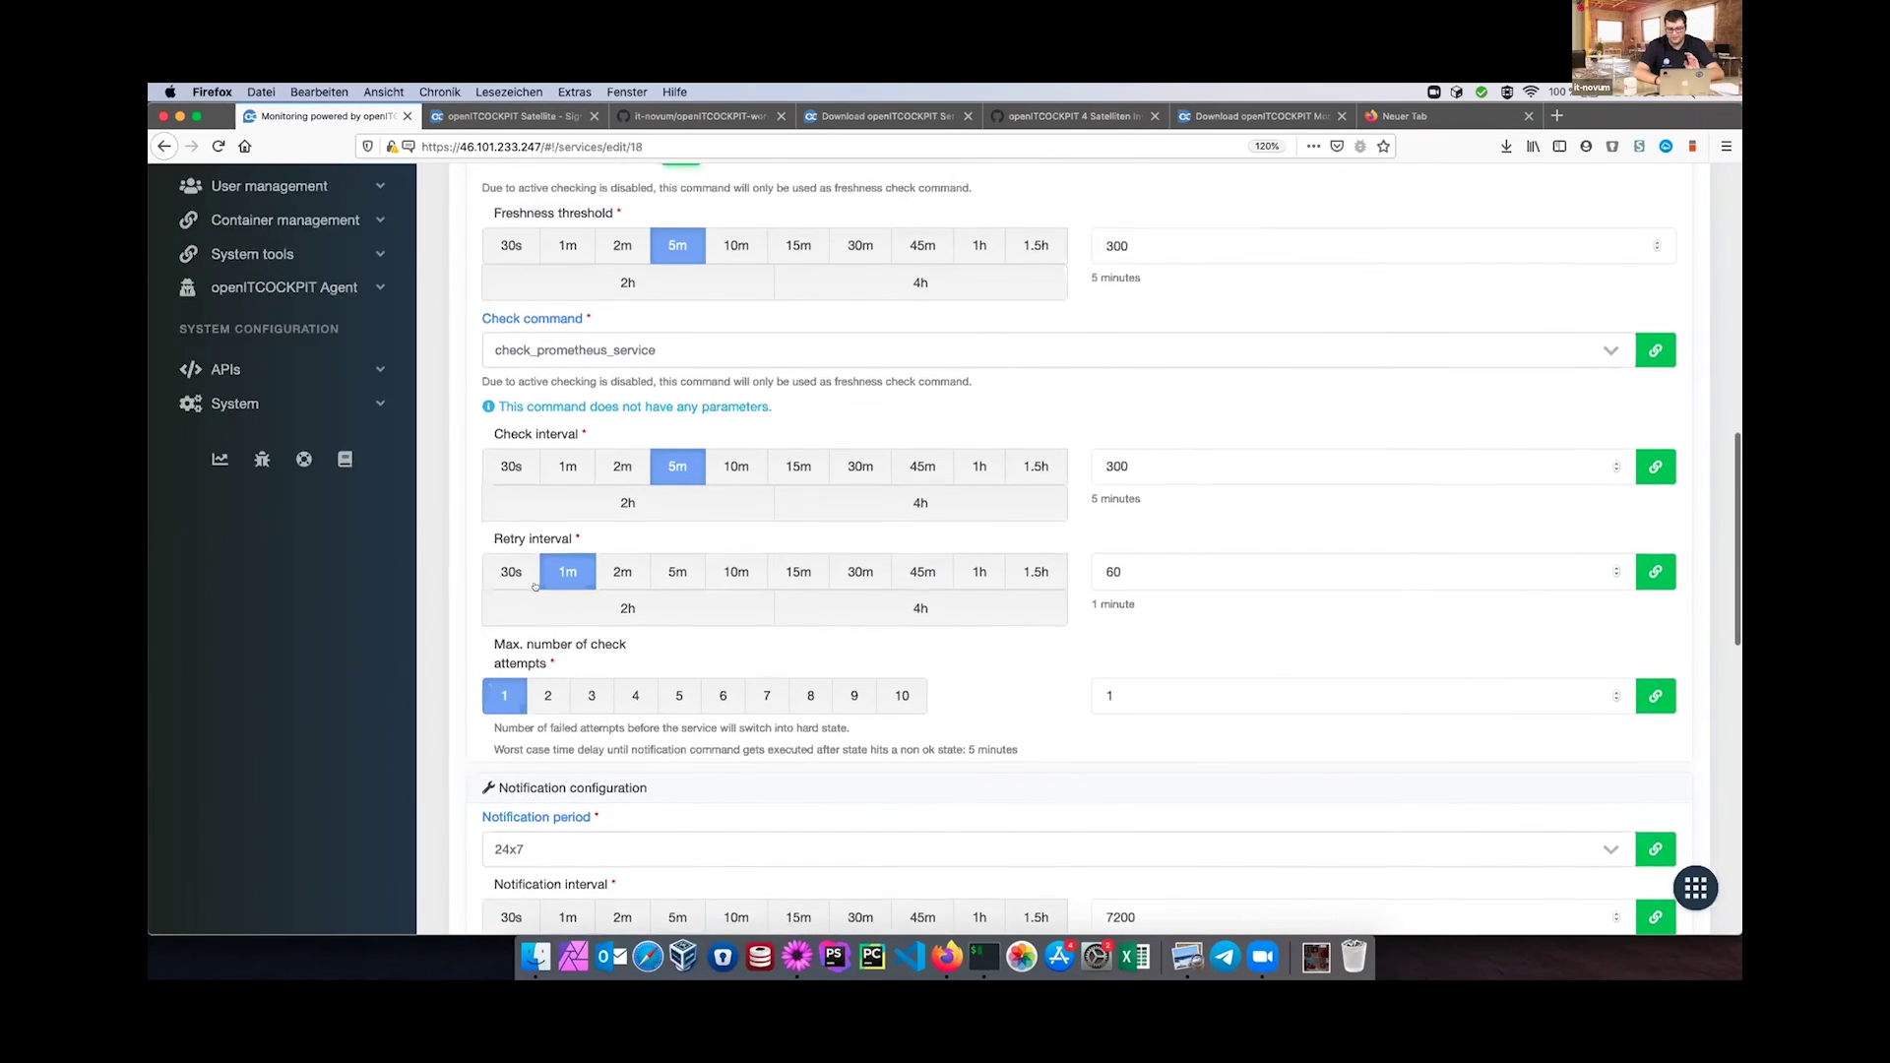
pyautogui.scroll(2, 537, 582)
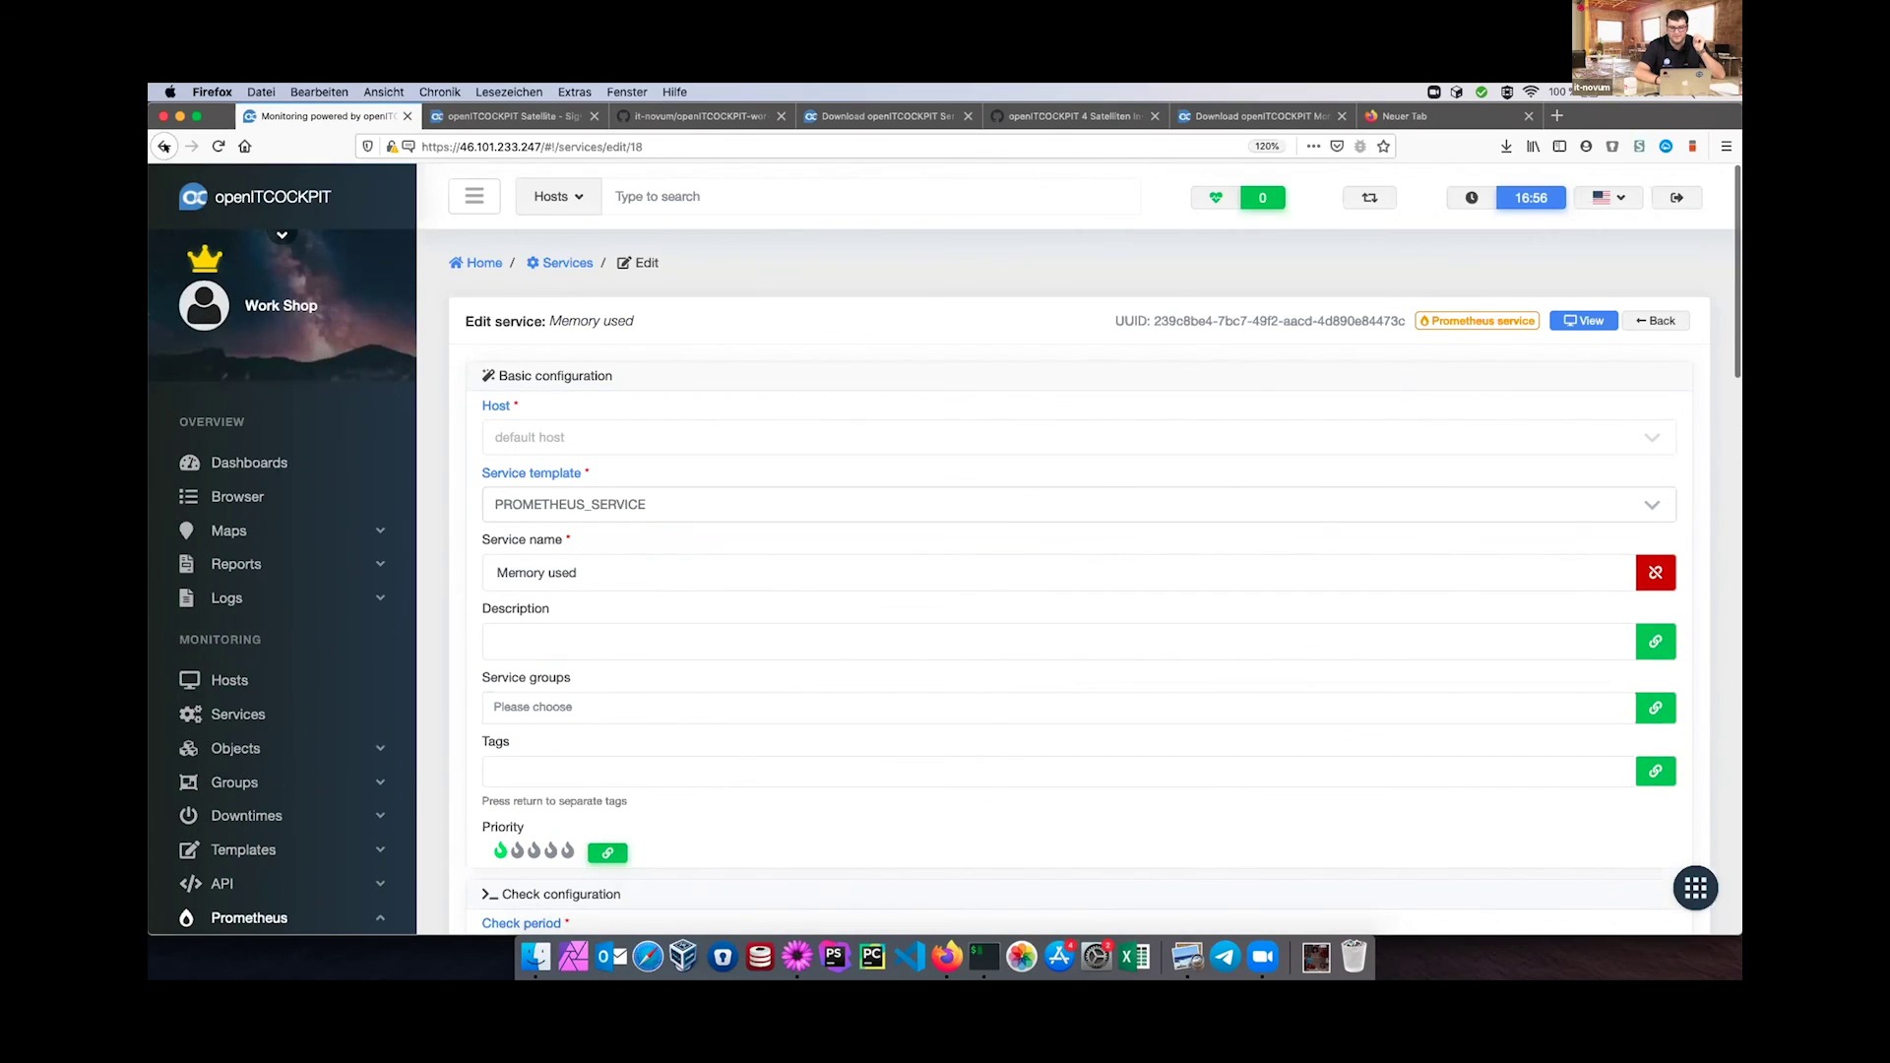
# Return to the Memory used service's status view and look at its planned maintenance dialog without saving it.
pyautogui.click(1583, 321)
pyautogui.scroll(-4, 1572, 392)
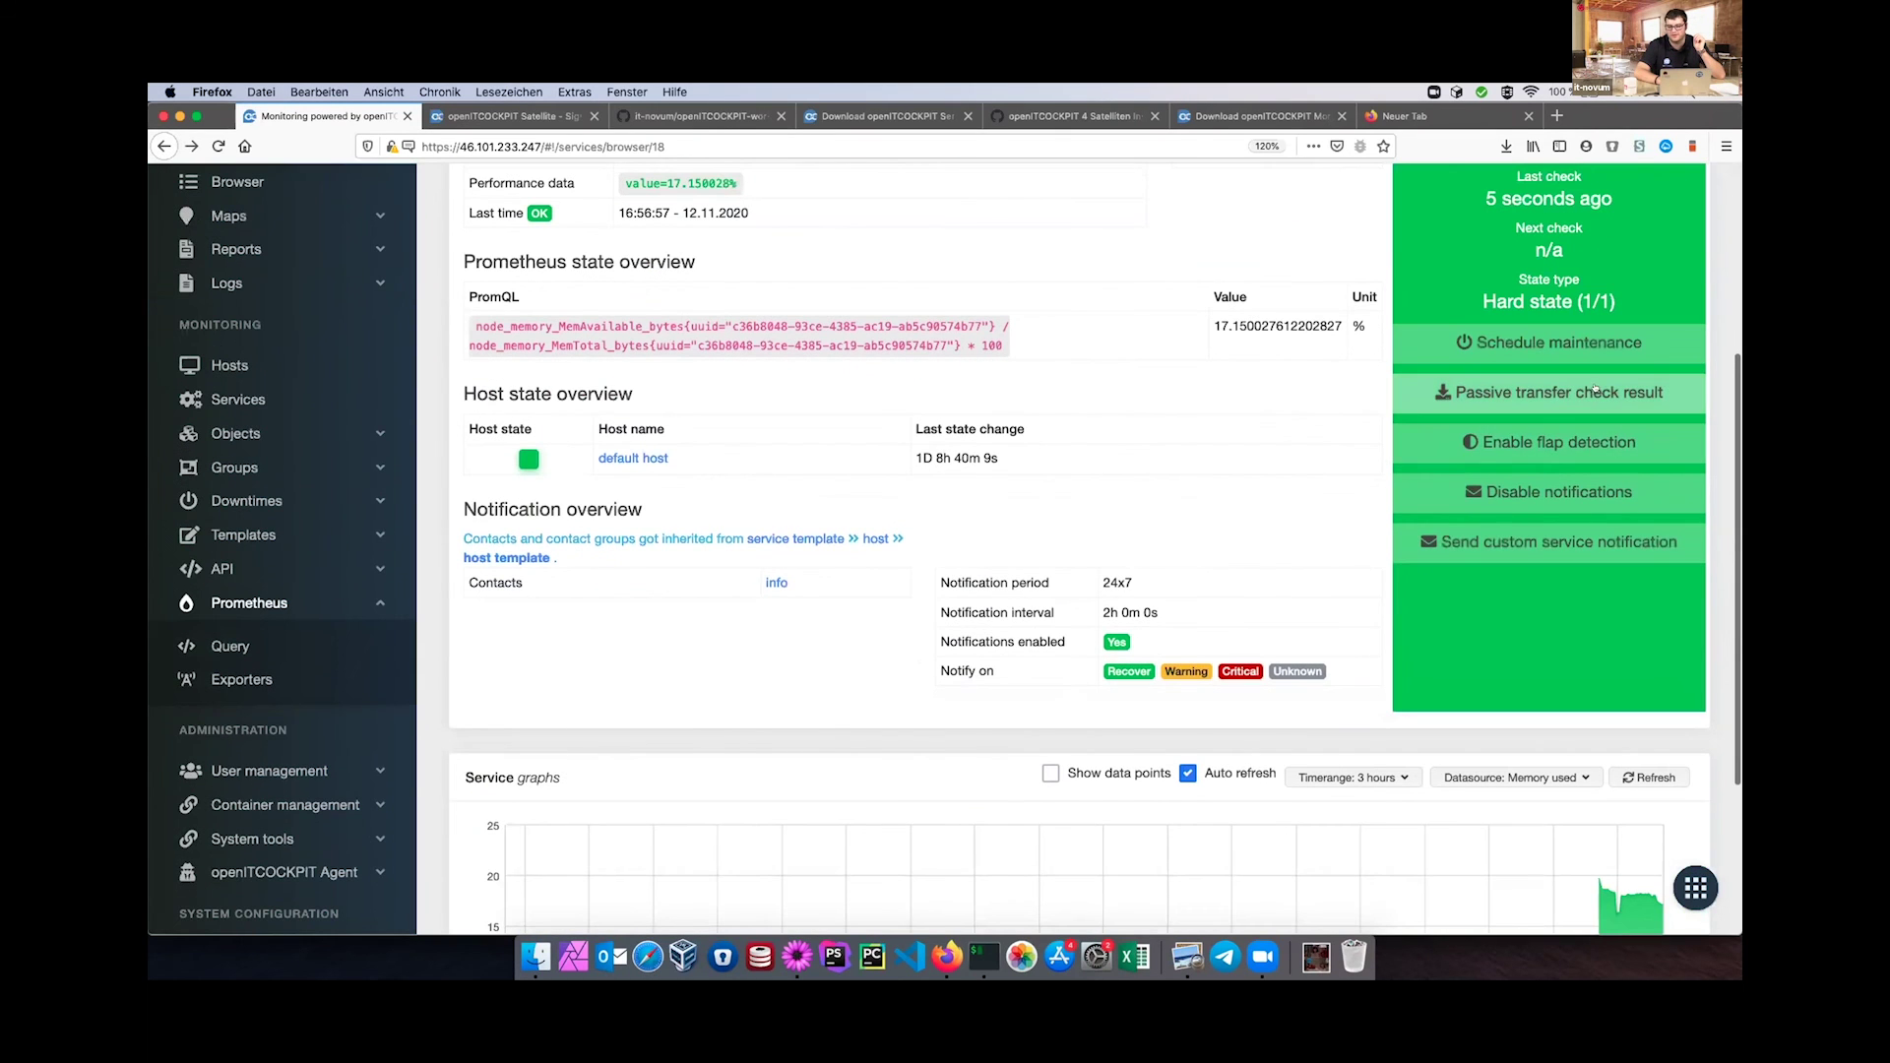
pyautogui.click(1504, 347)
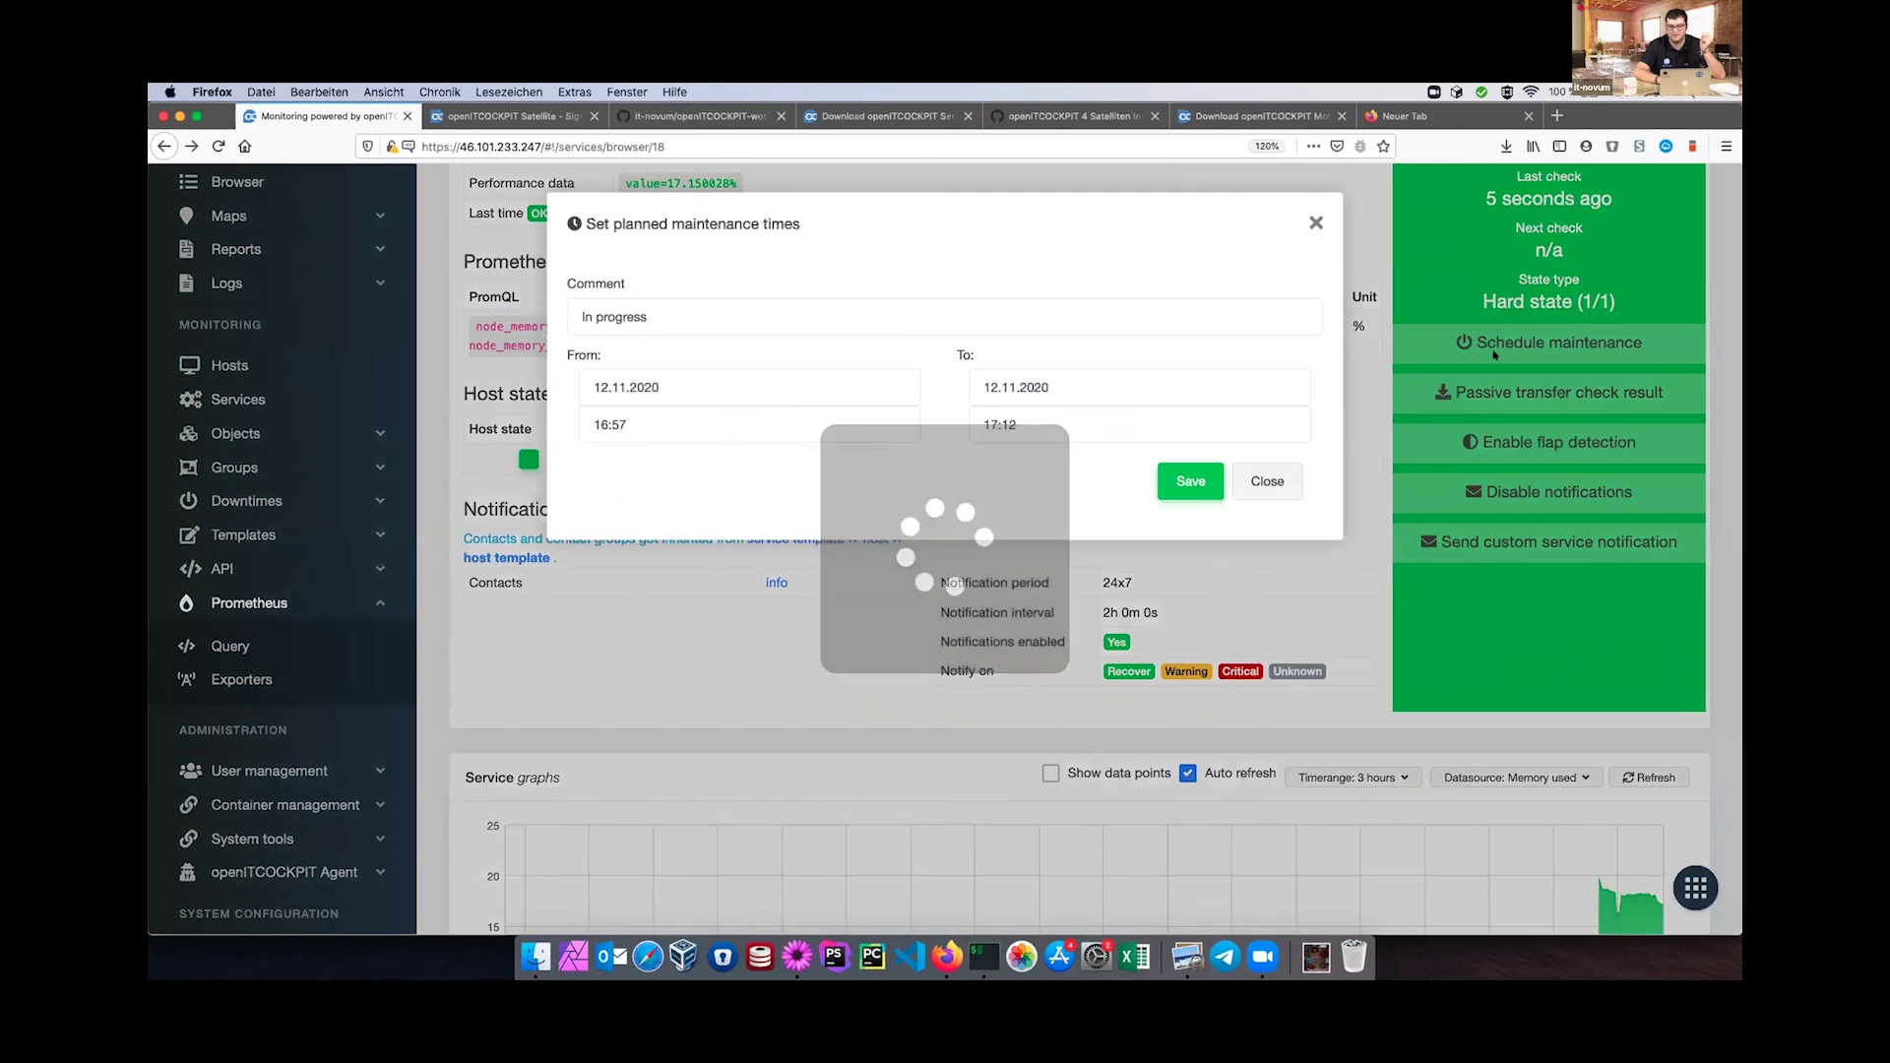
pyautogui.click(1285, 479)
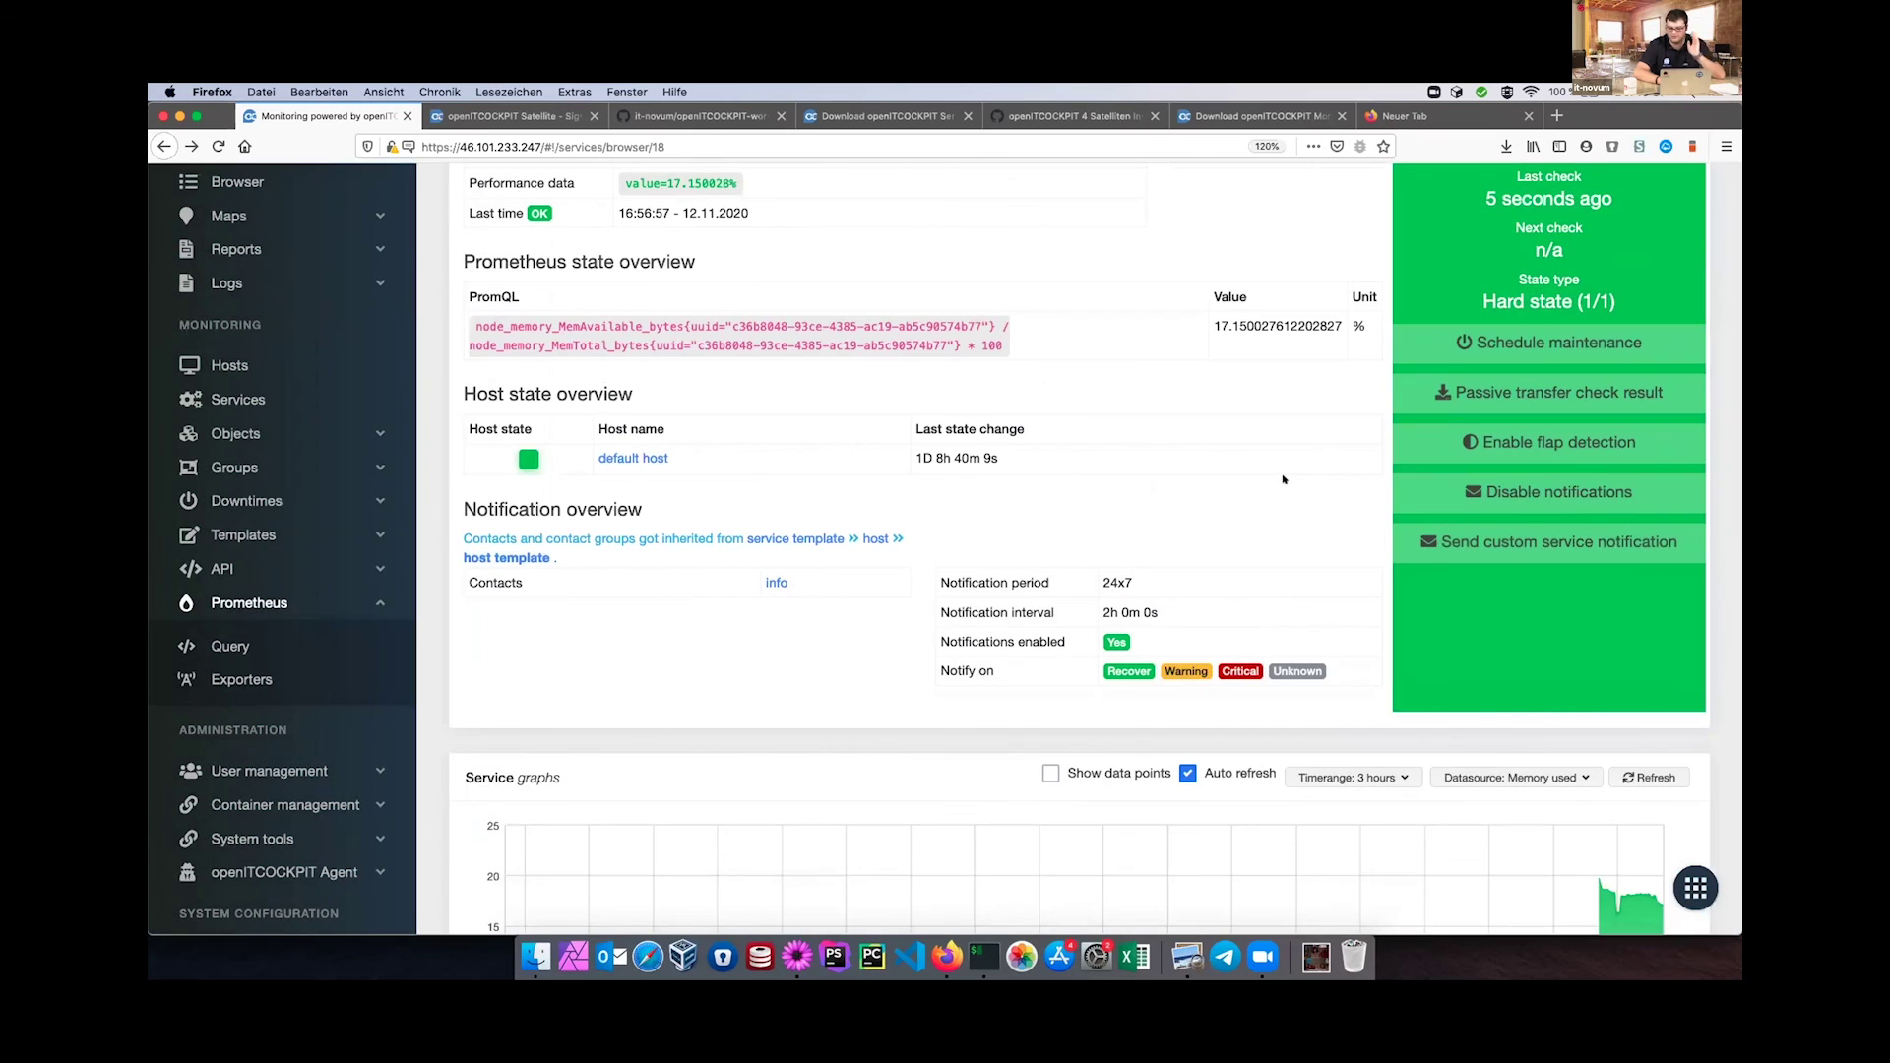
# Examine the Memory used service's check output, PromQL query, evaluated value and recent data points in the service graph.
pyautogui.scroll(3, 1284, 479)
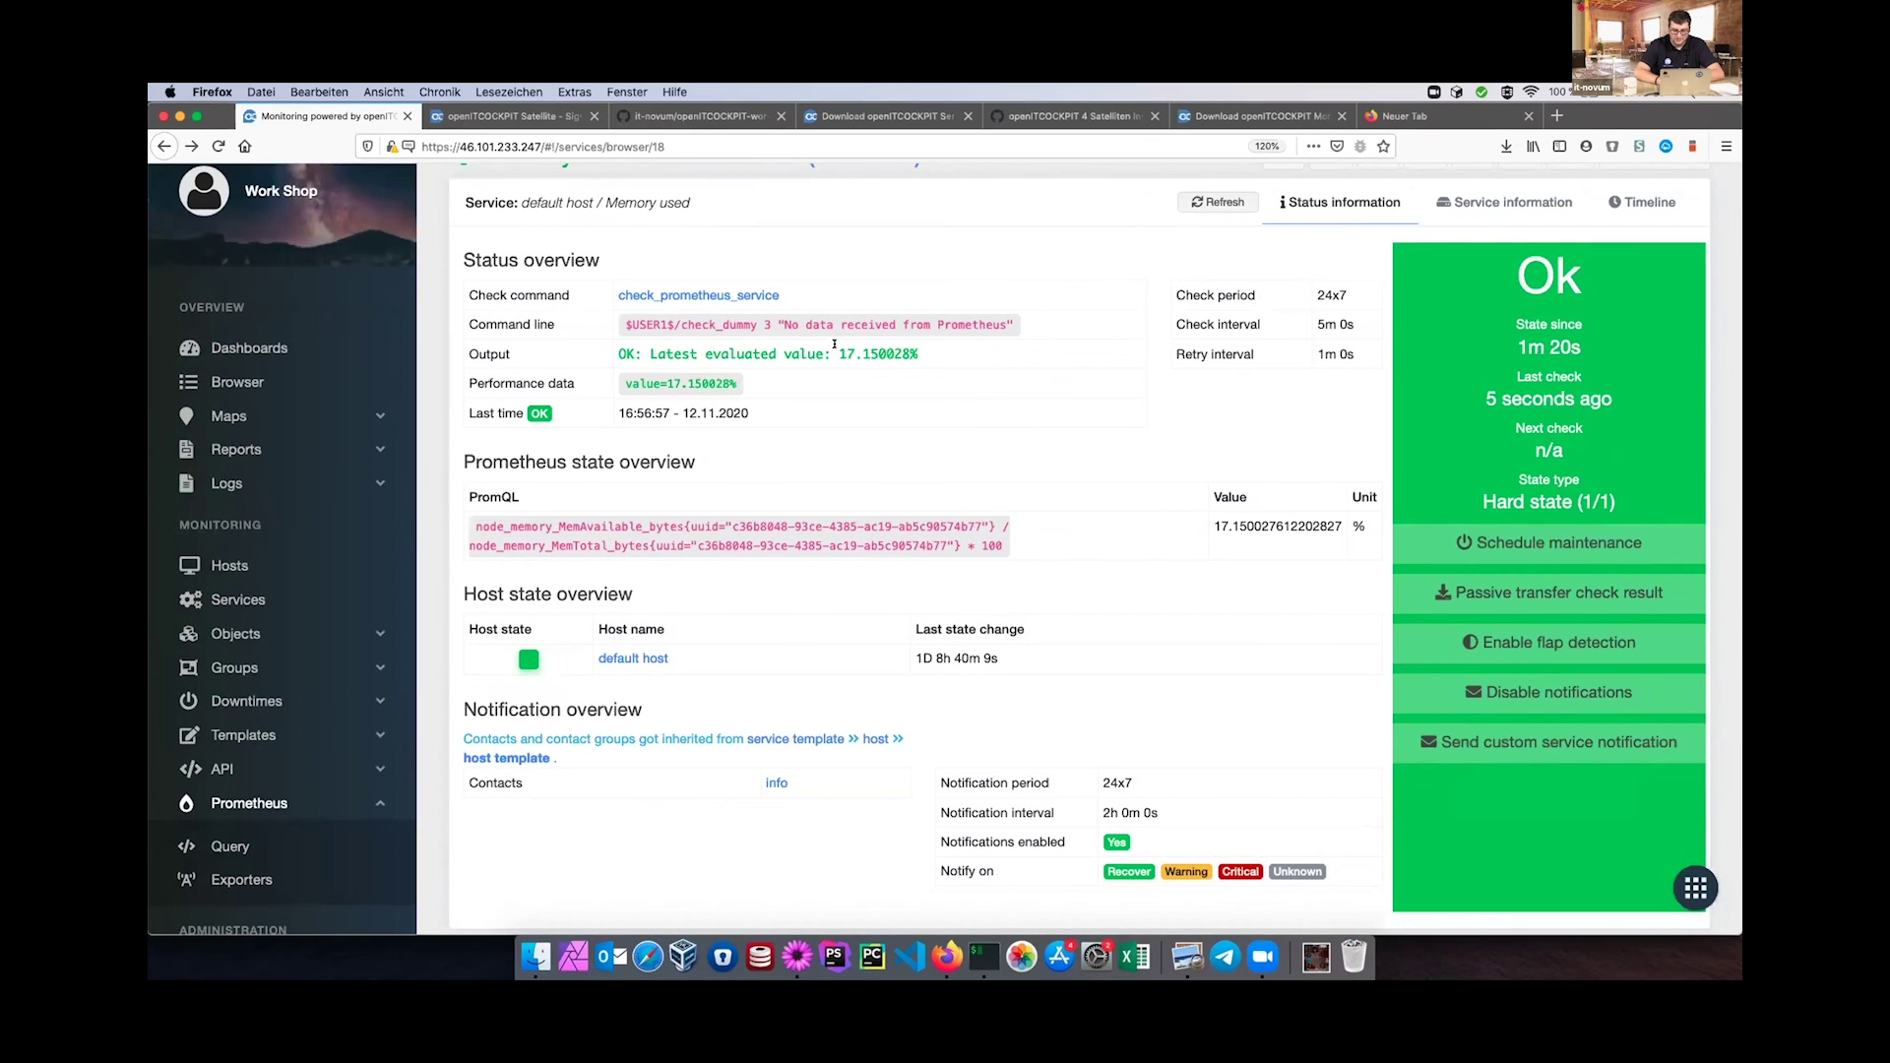
pyautogui.moveTo(834, 344); pyautogui.dragTo(947, 345)
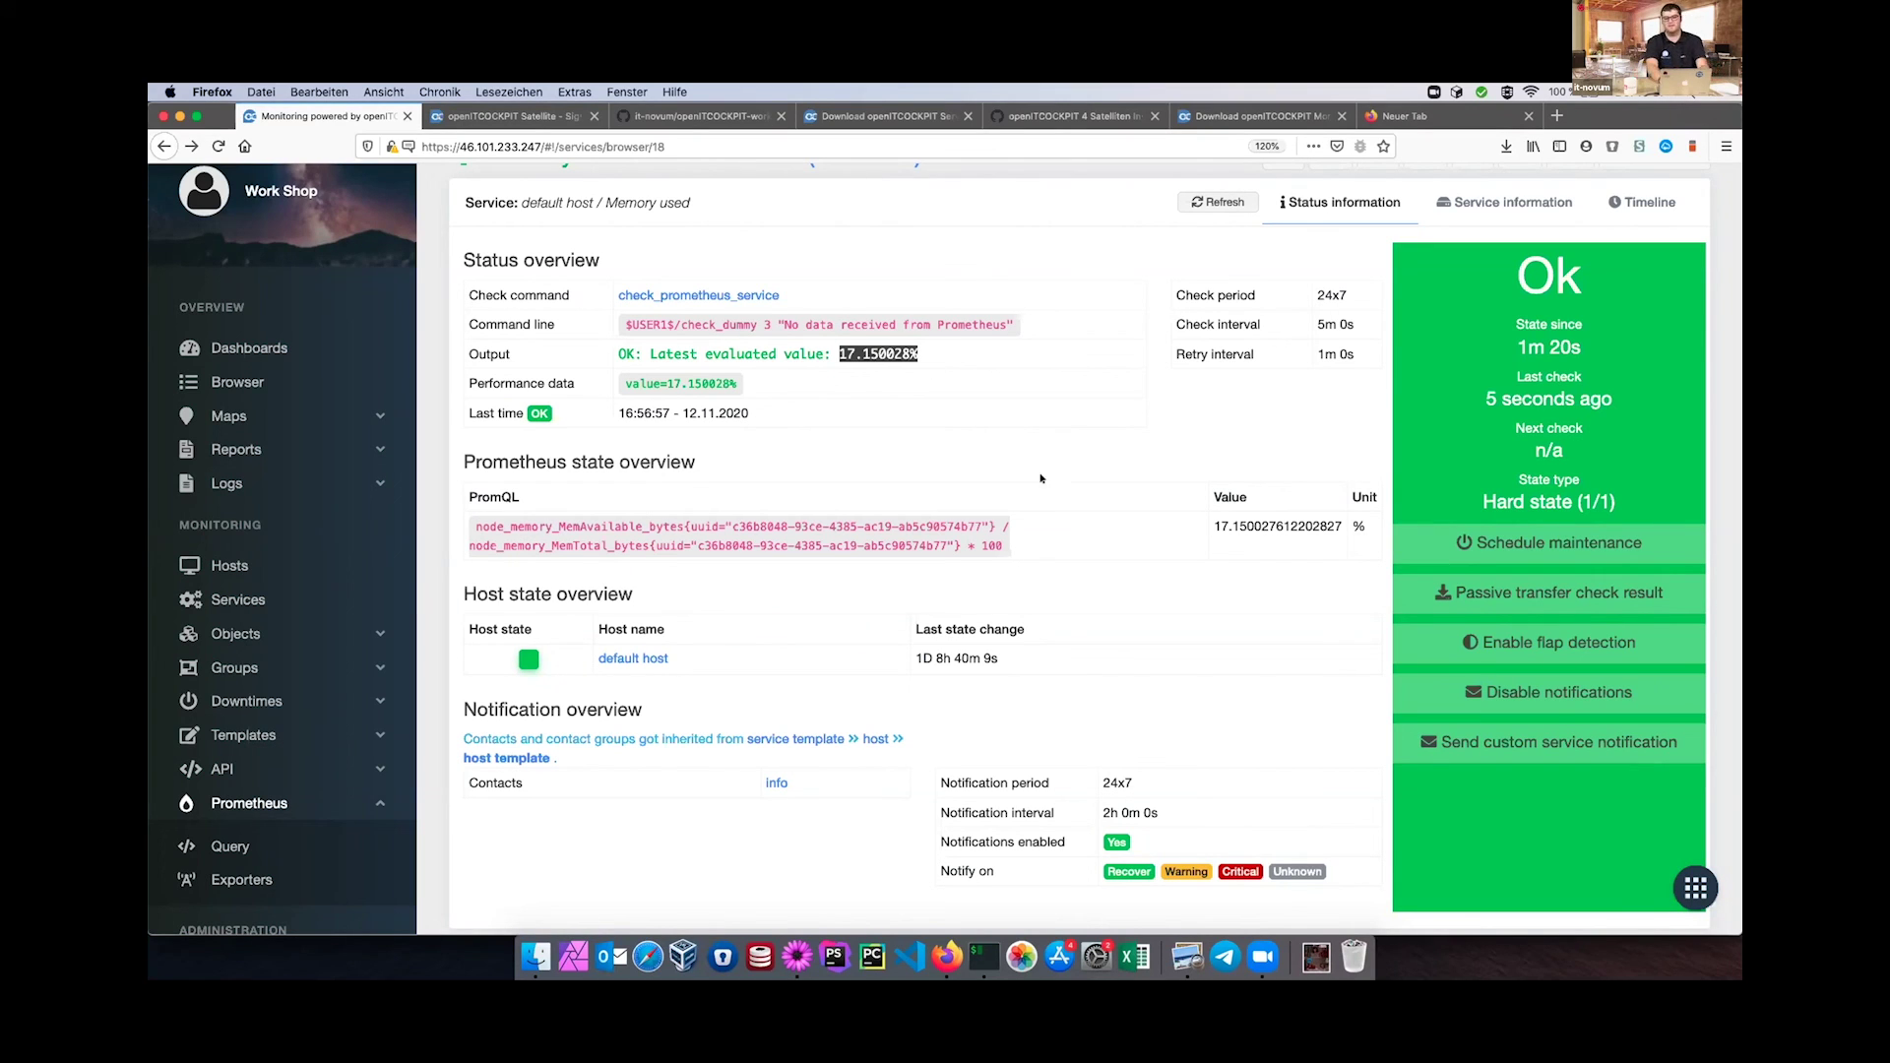
pyautogui.moveTo(1012, 551); pyautogui.dragTo(482, 519)
pyautogui.click(857, 492)
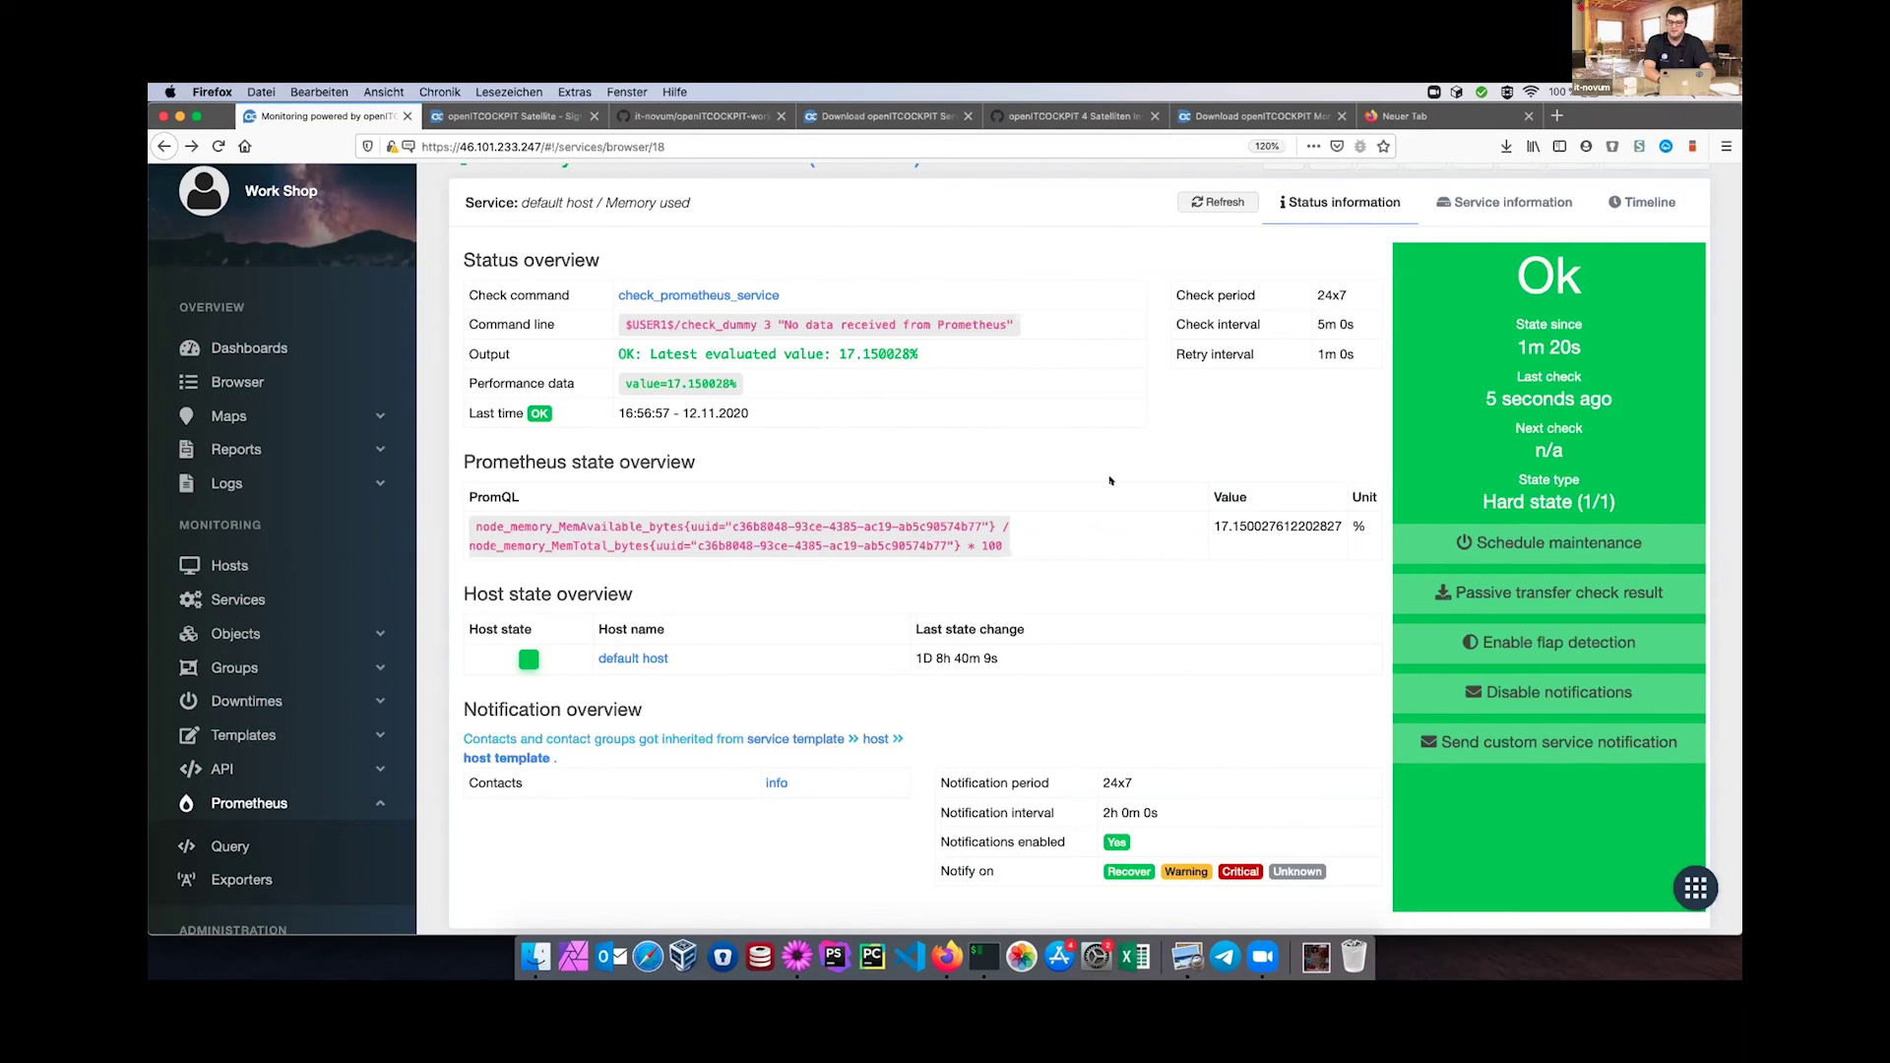
pyautogui.doubleClick(1253, 523)
pyautogui.click(1241, 522)
pyautogui.scroll(-5, 1242, 522)
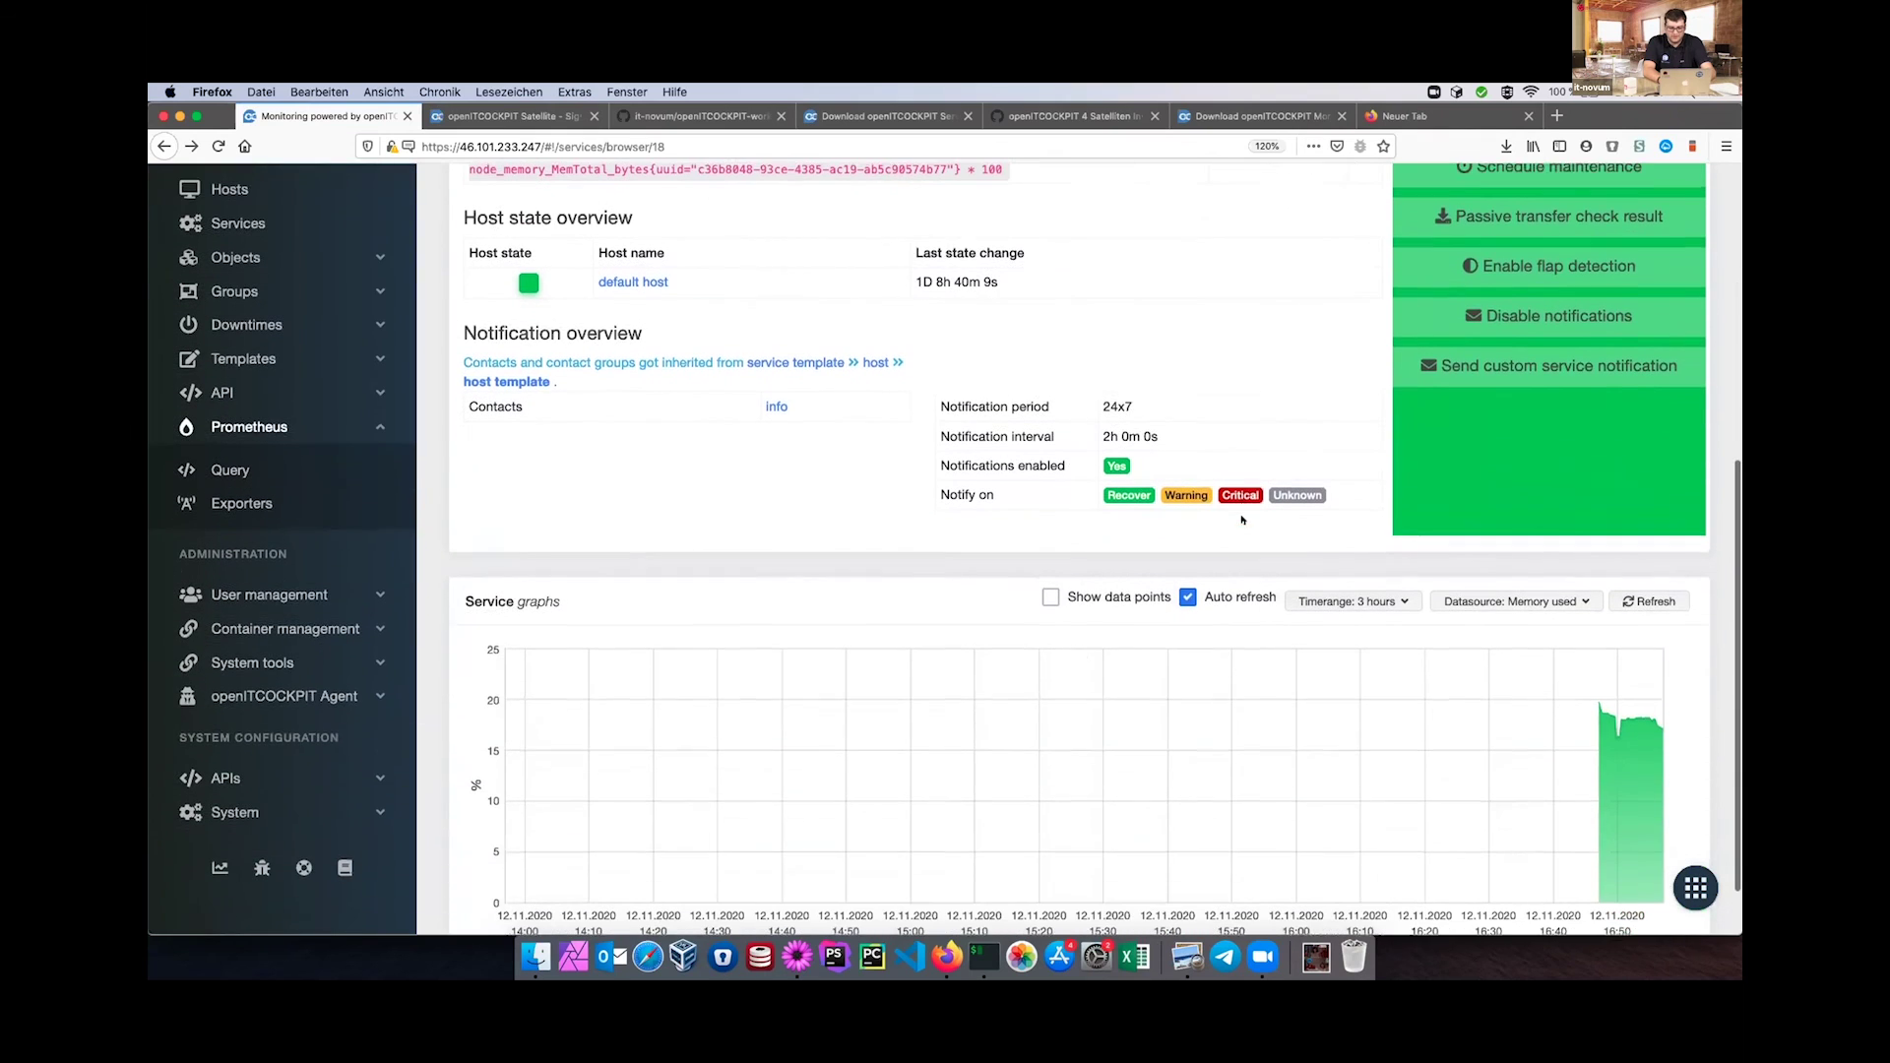
pyautogui.moveTo(1627, 719)
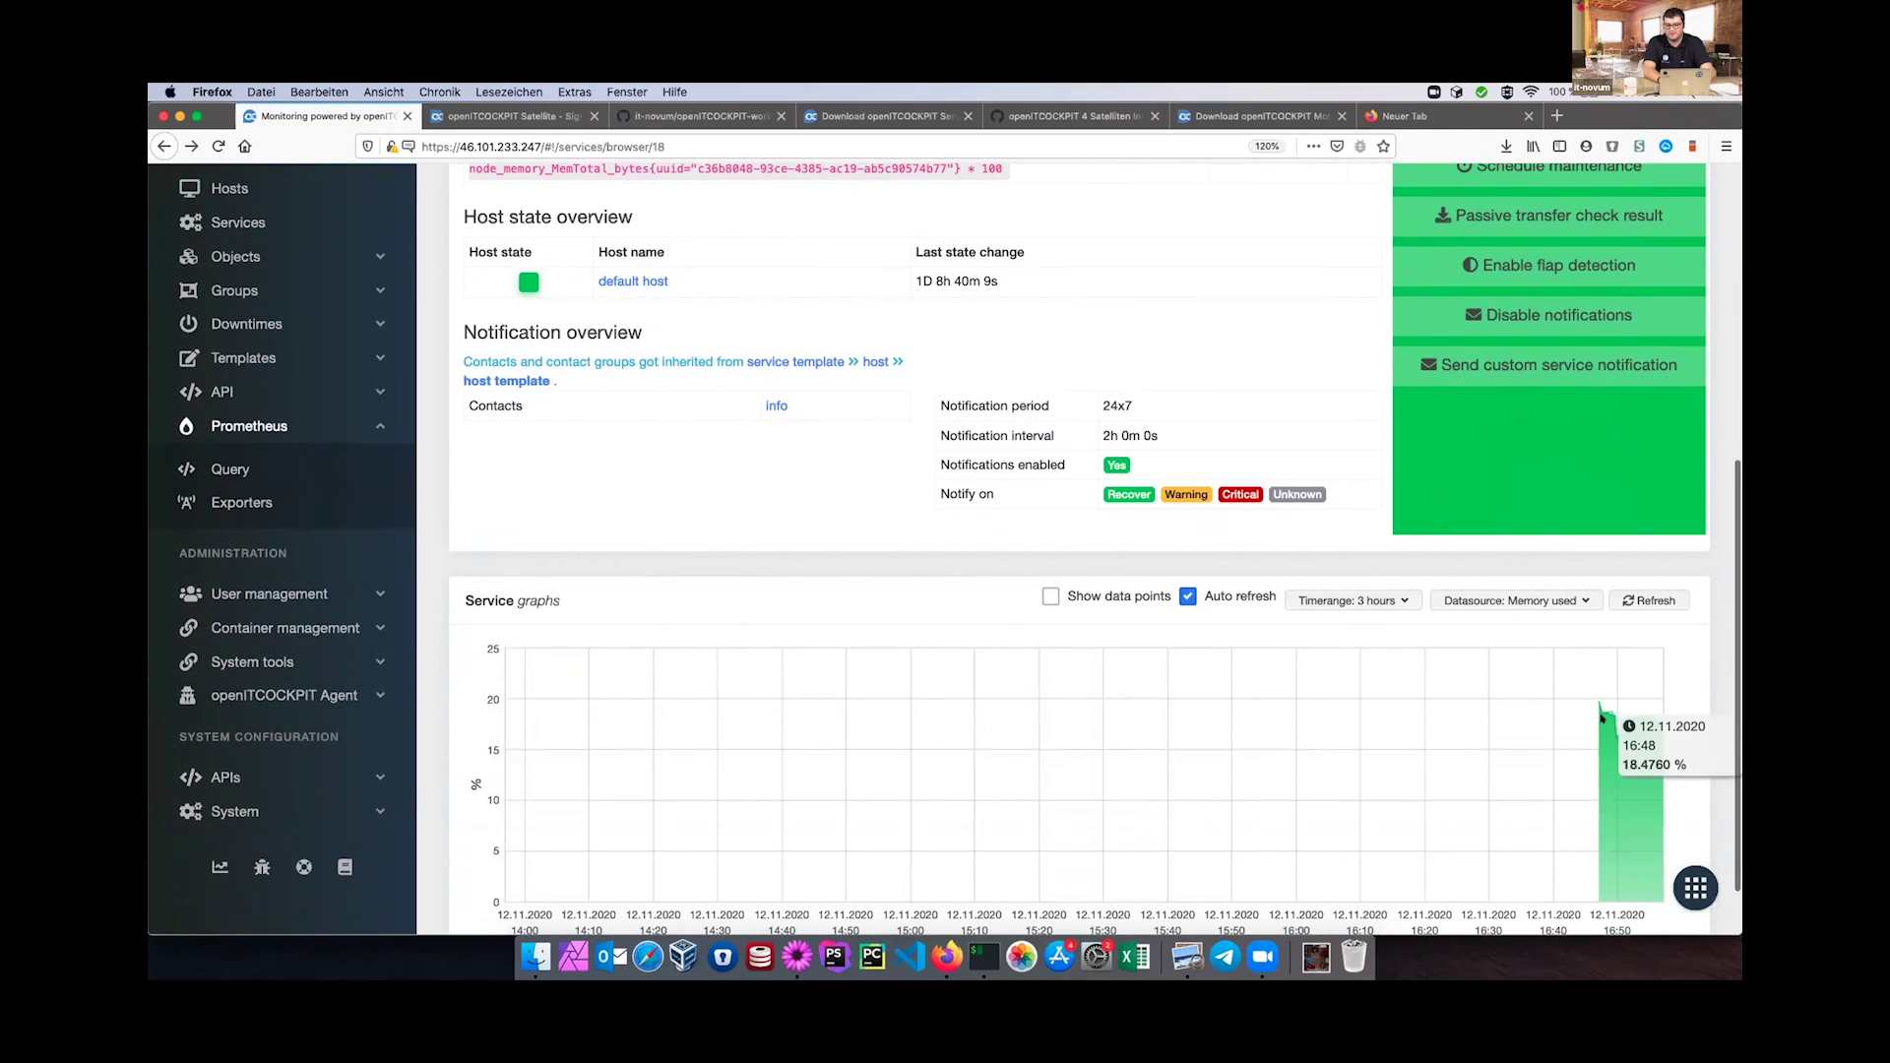
pyautogui.scroll(5, 1214, 519)
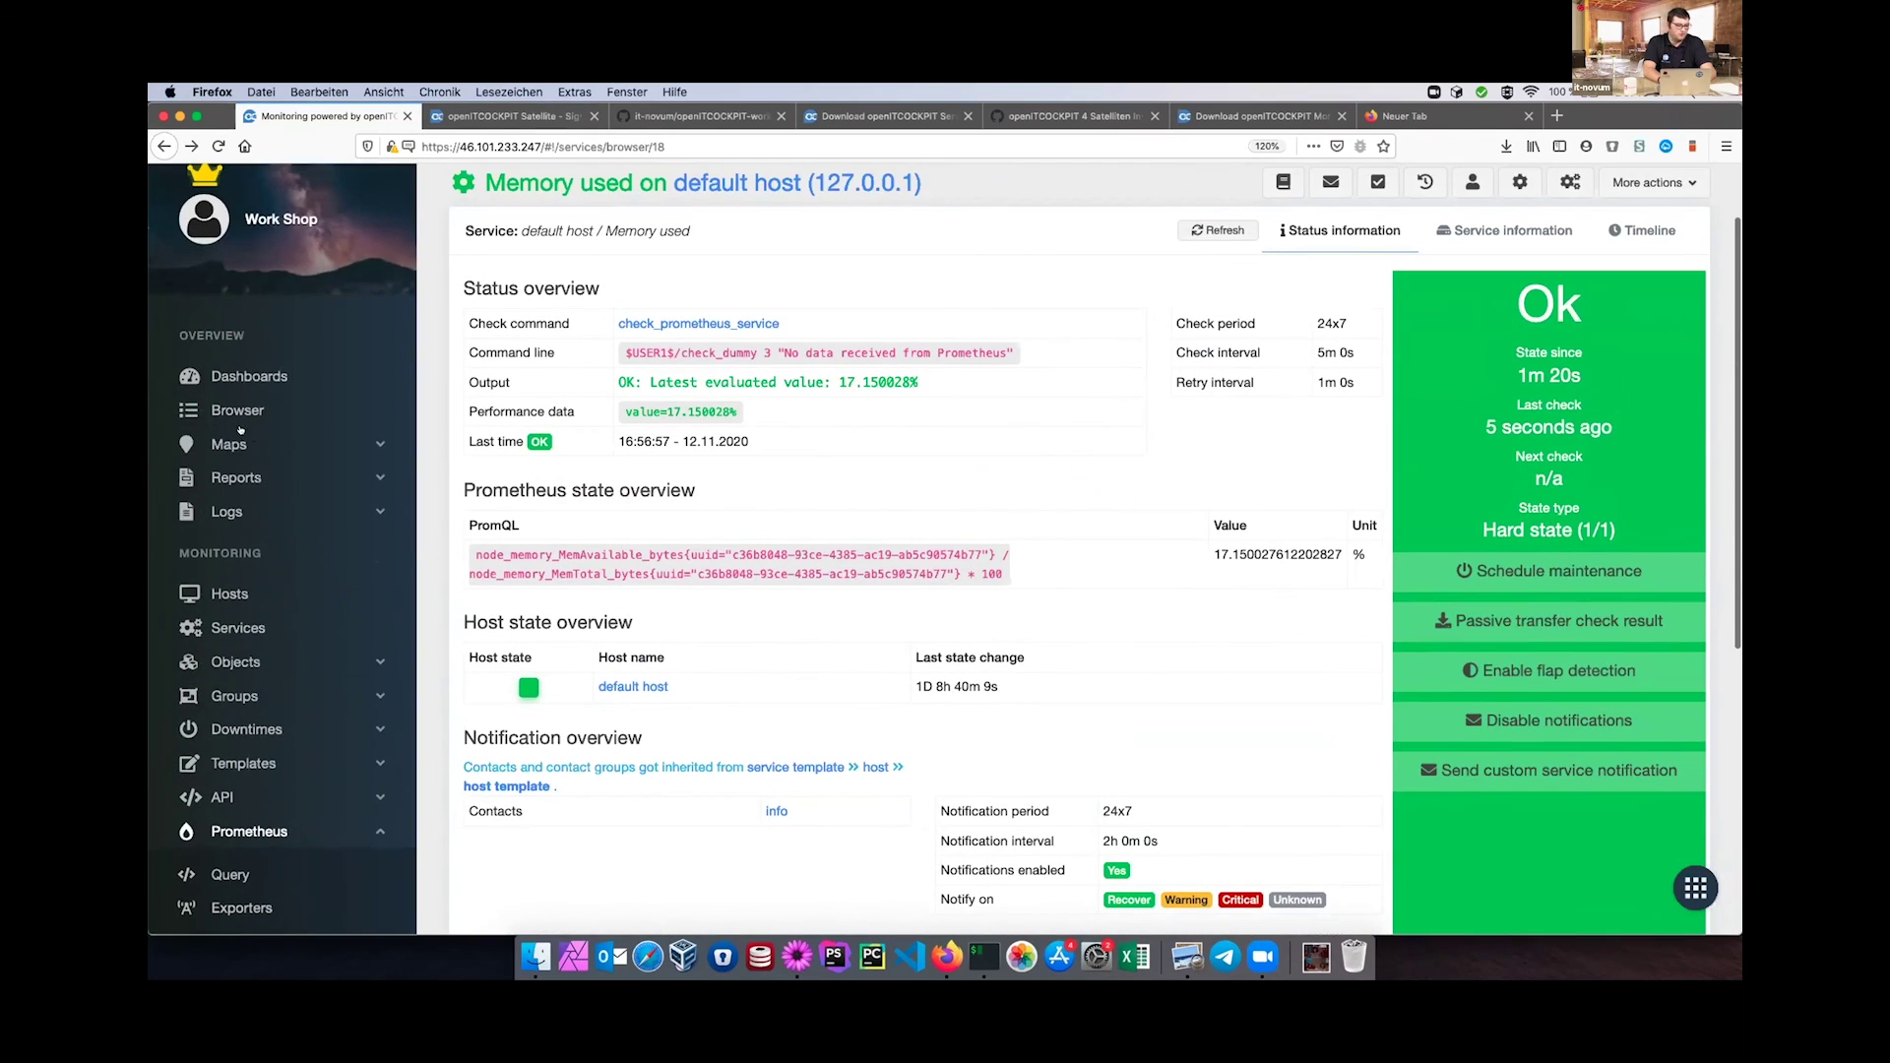
# Create a user-defined Grafana dashboard named "Prom" in the /root container.
pyautogui.click(264, 506)
pyautogui.click(264, 506)
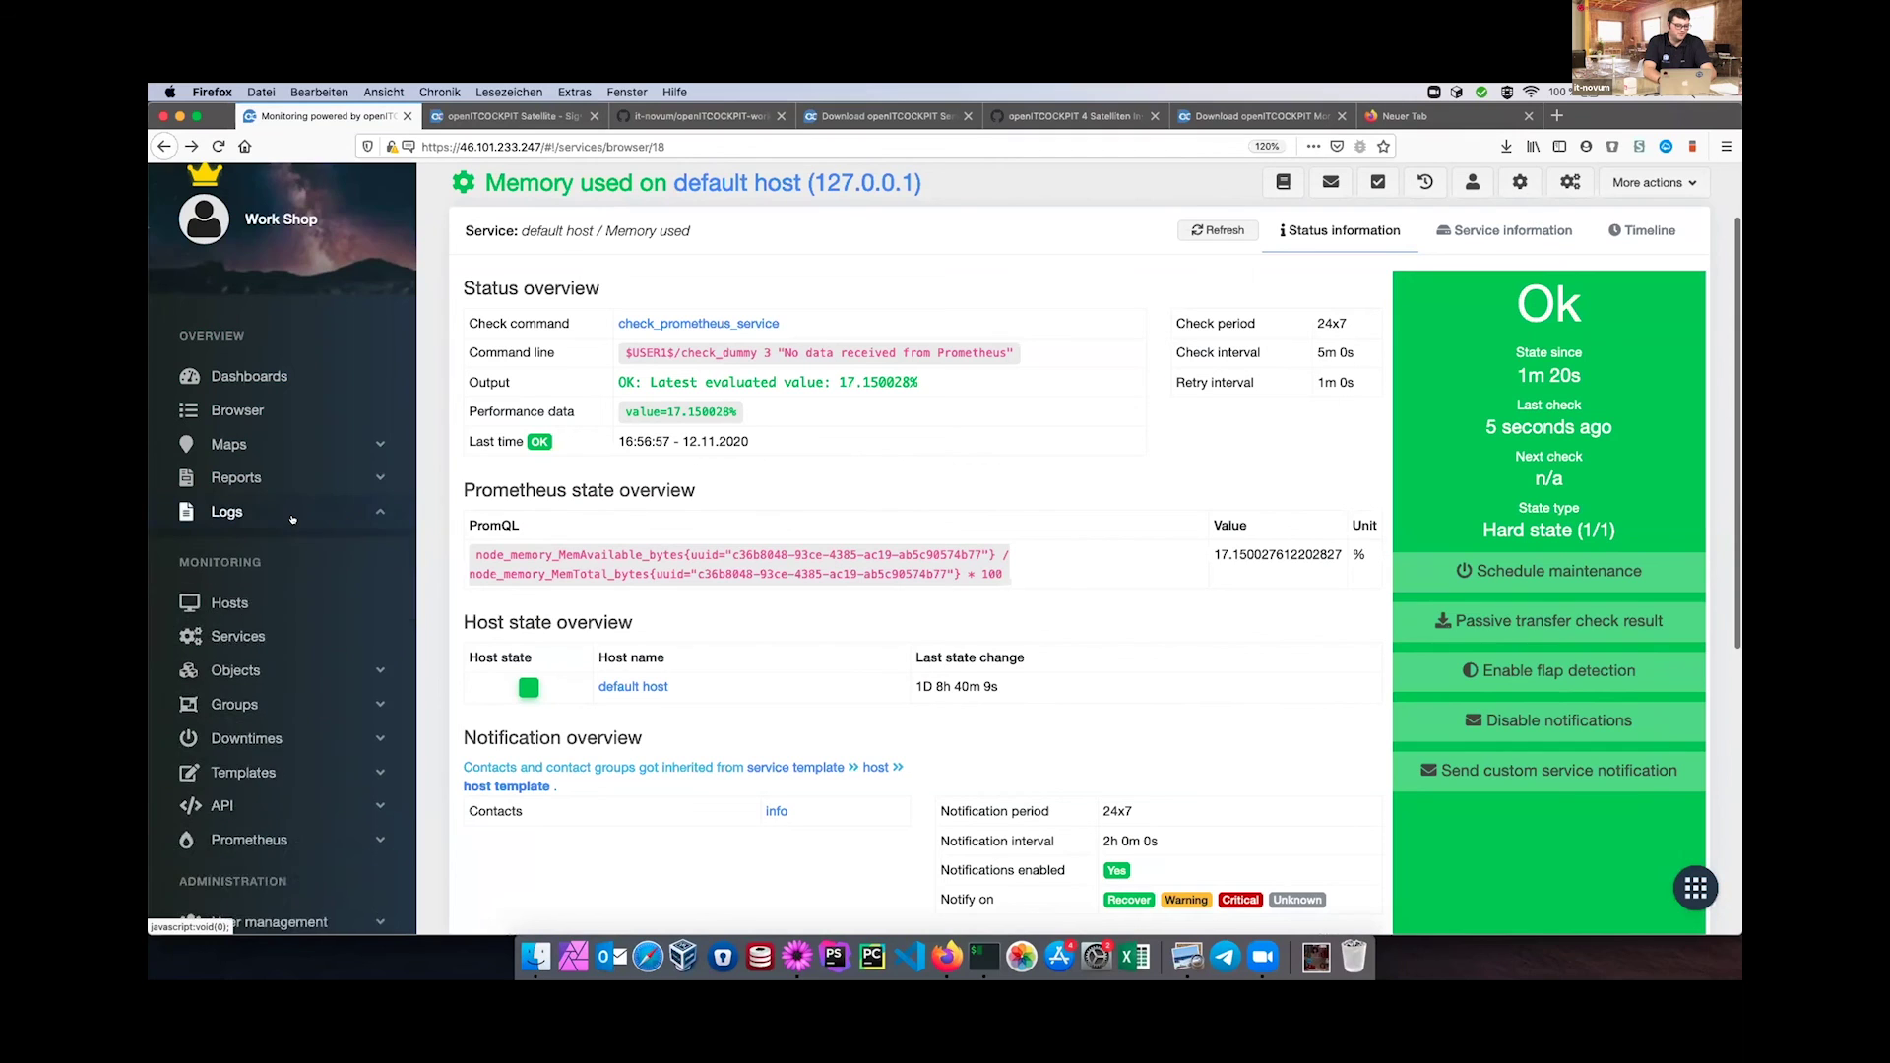
pyautogui.click(280, 478)
pyautogui.click(261, 619)
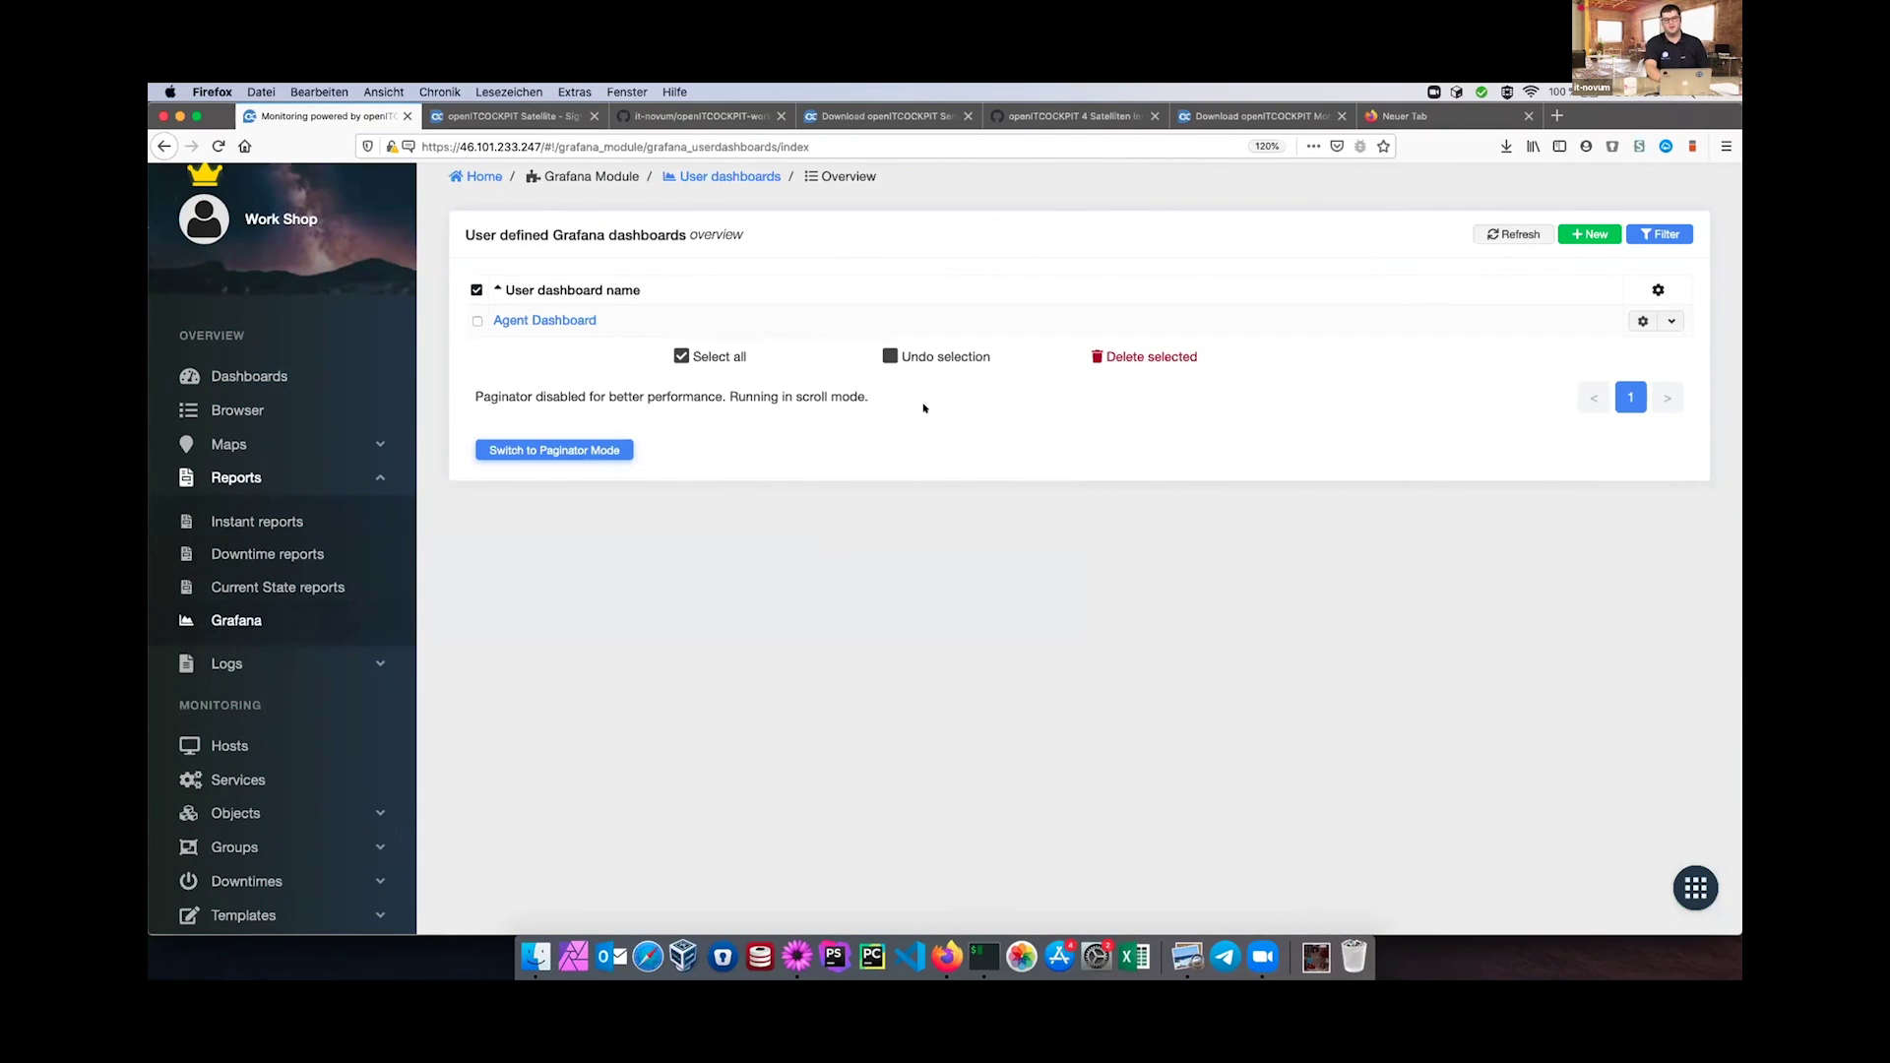
pyautogui.click(1574, 238)
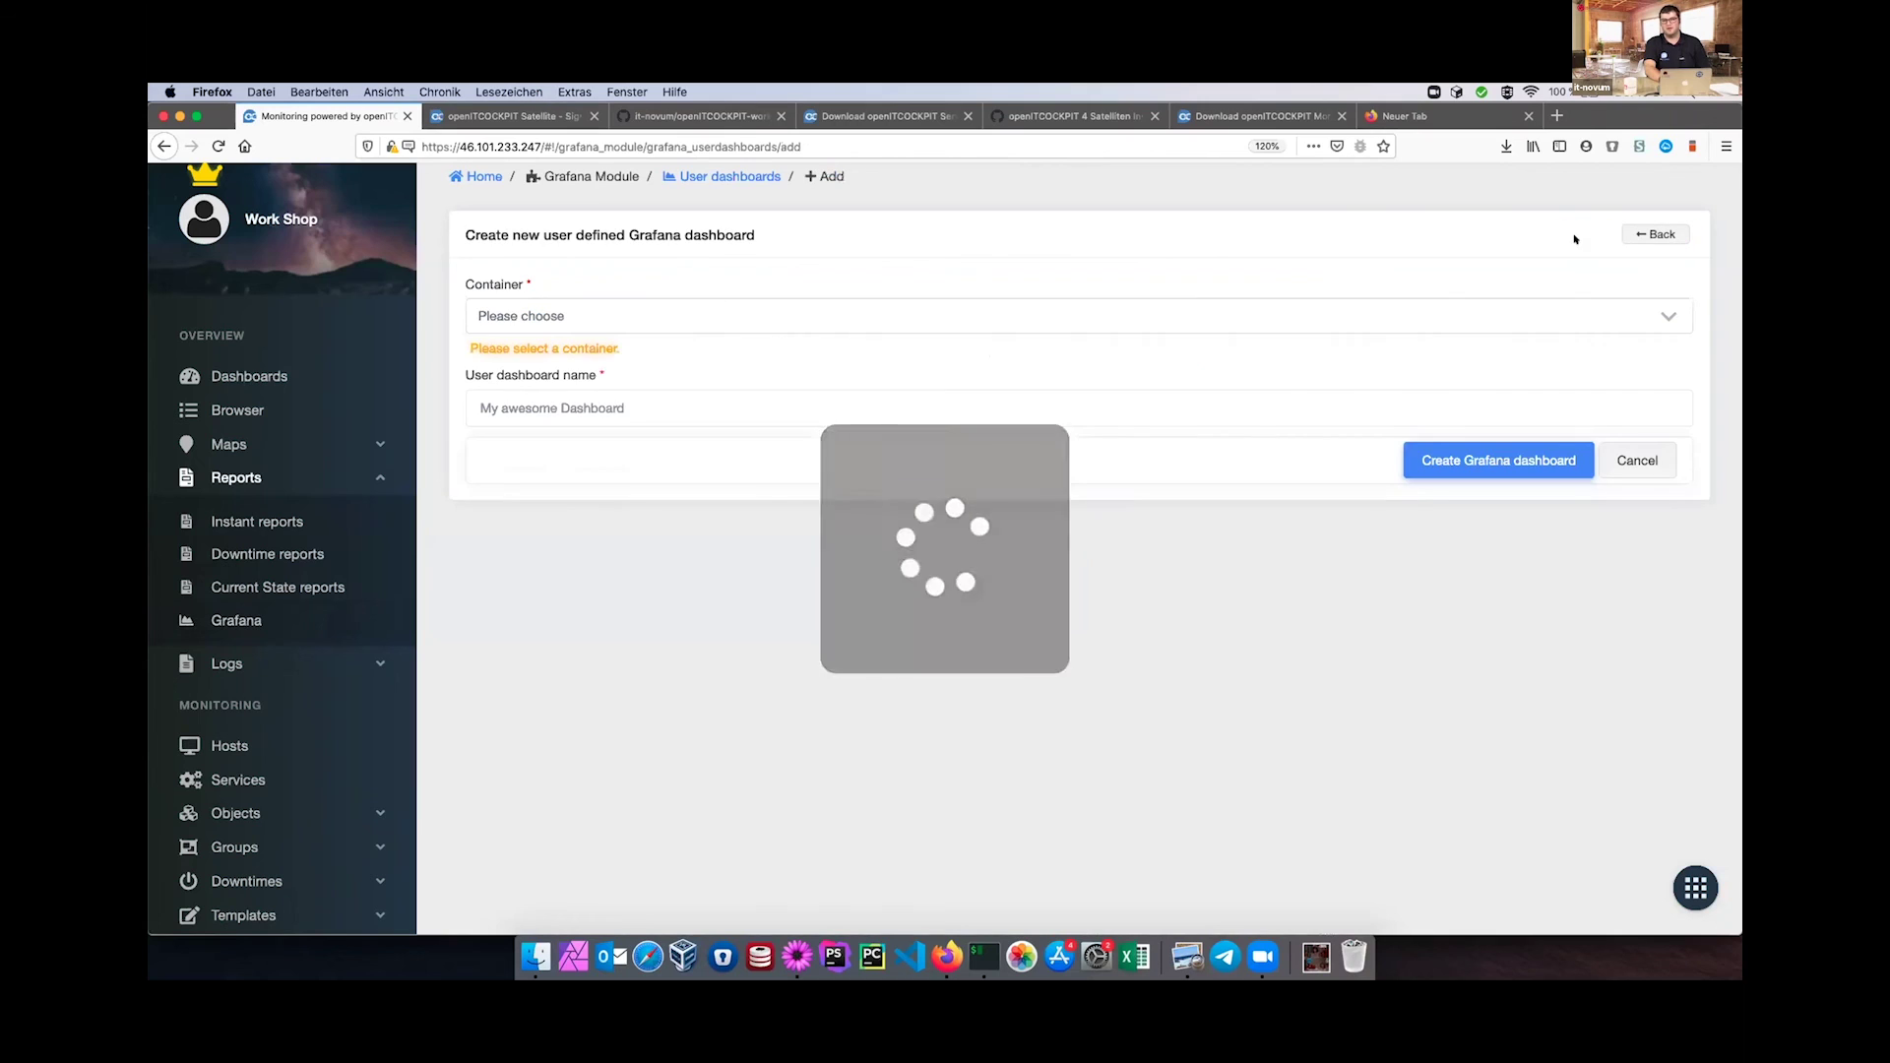
pyautogui.click(685, 317)
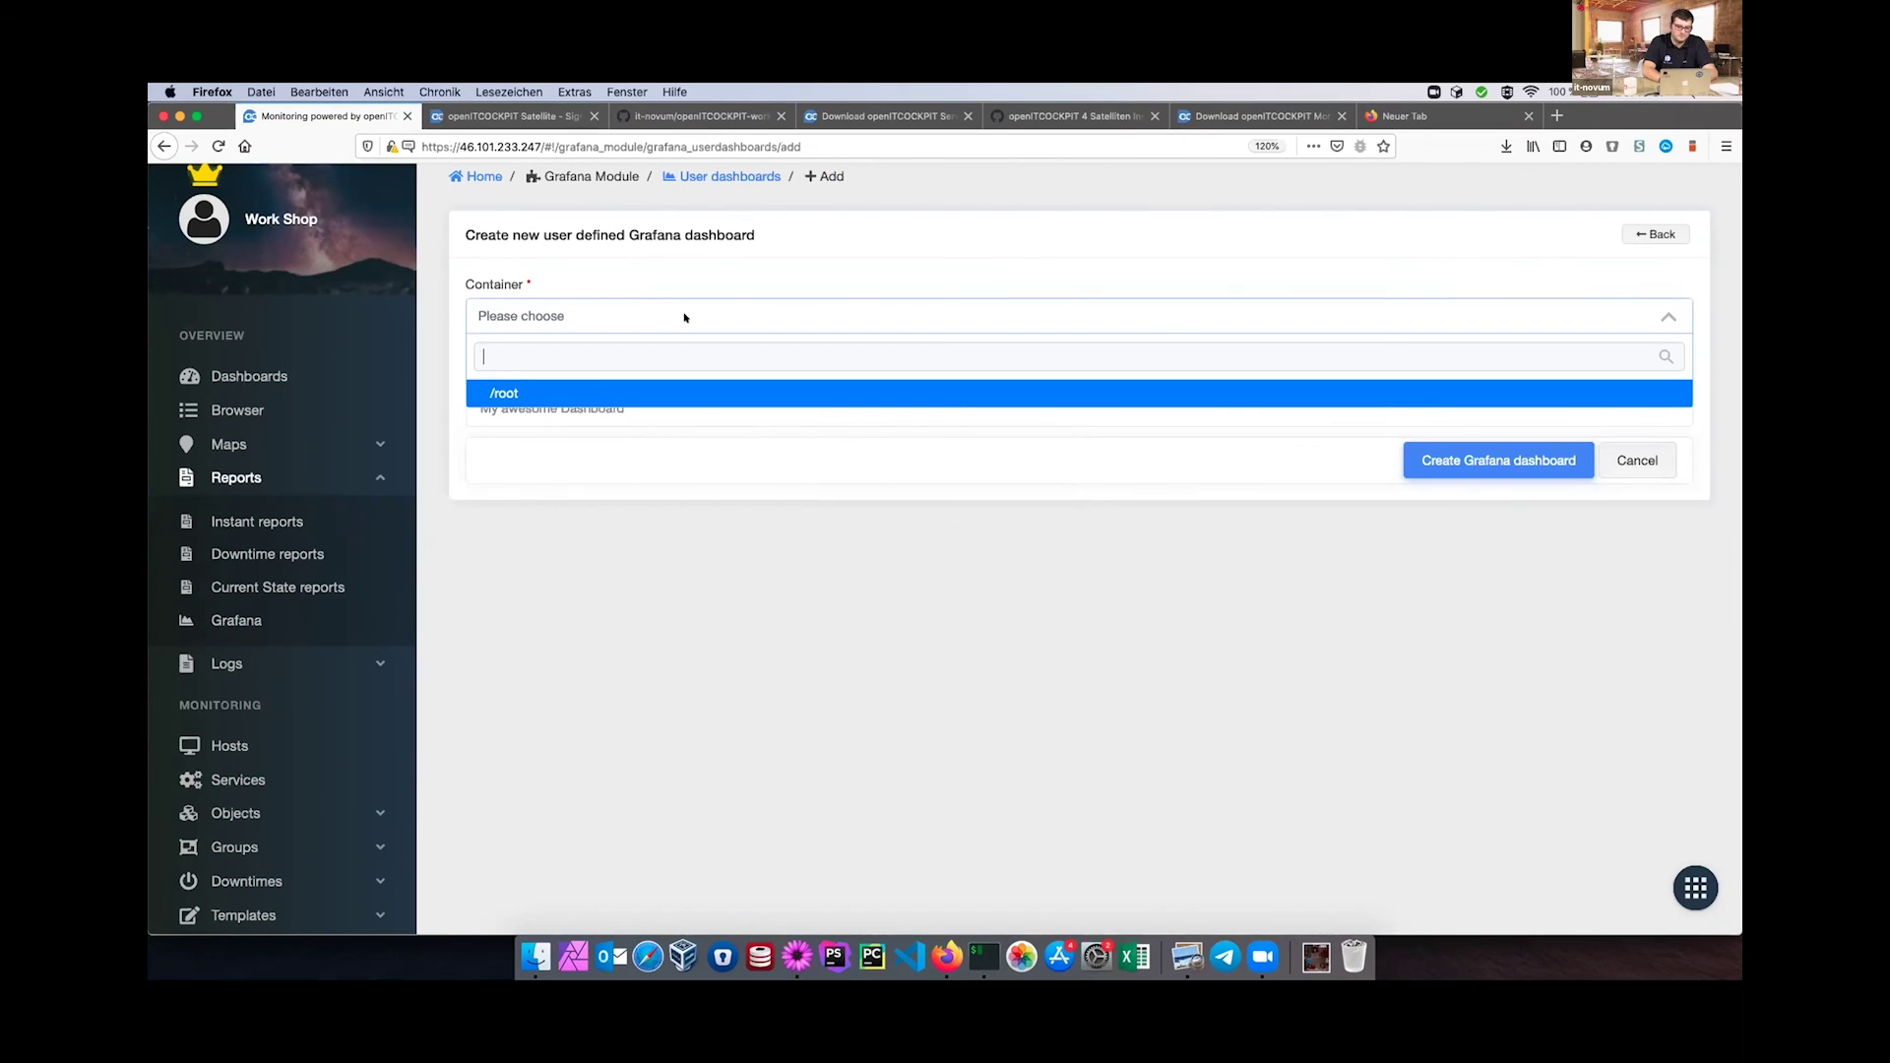
pyautogui.click(600, 392)
pyautogui.click(654, 382)
pyautogui.write('Prom')
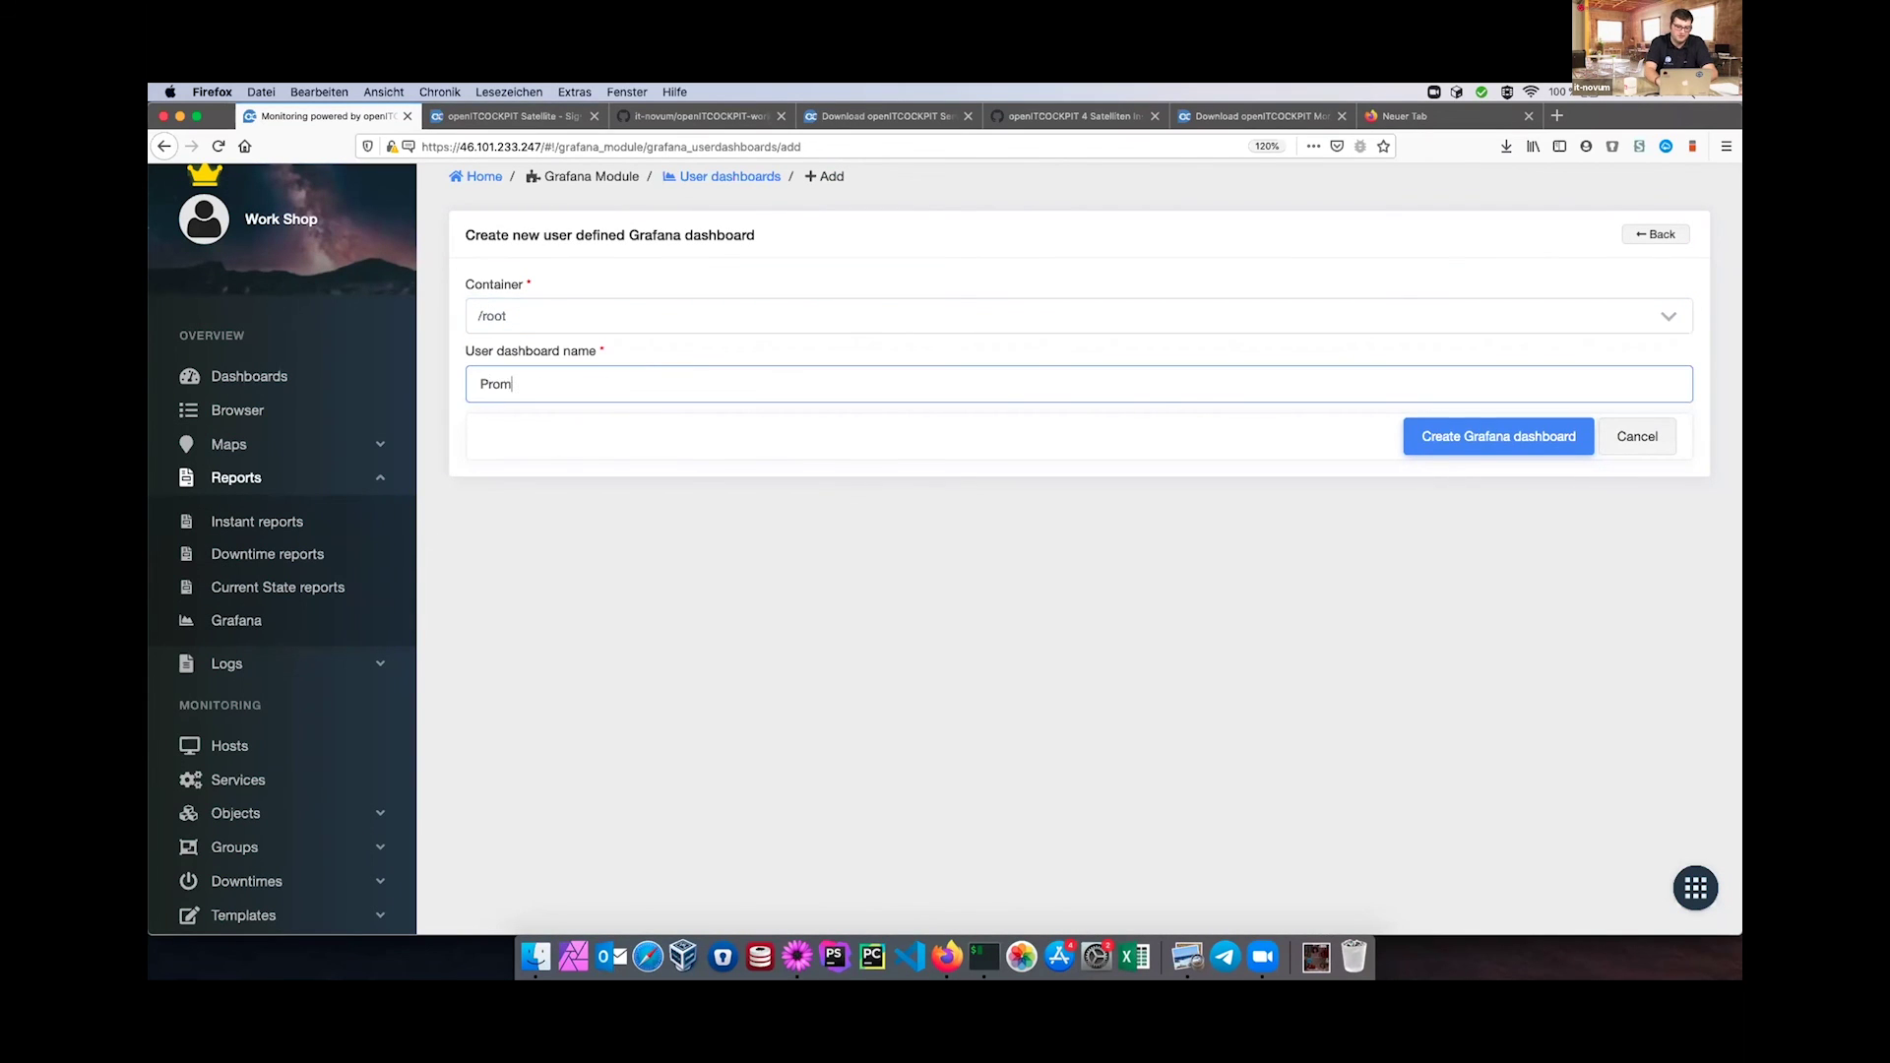
pyautogui.click(1490, 445)
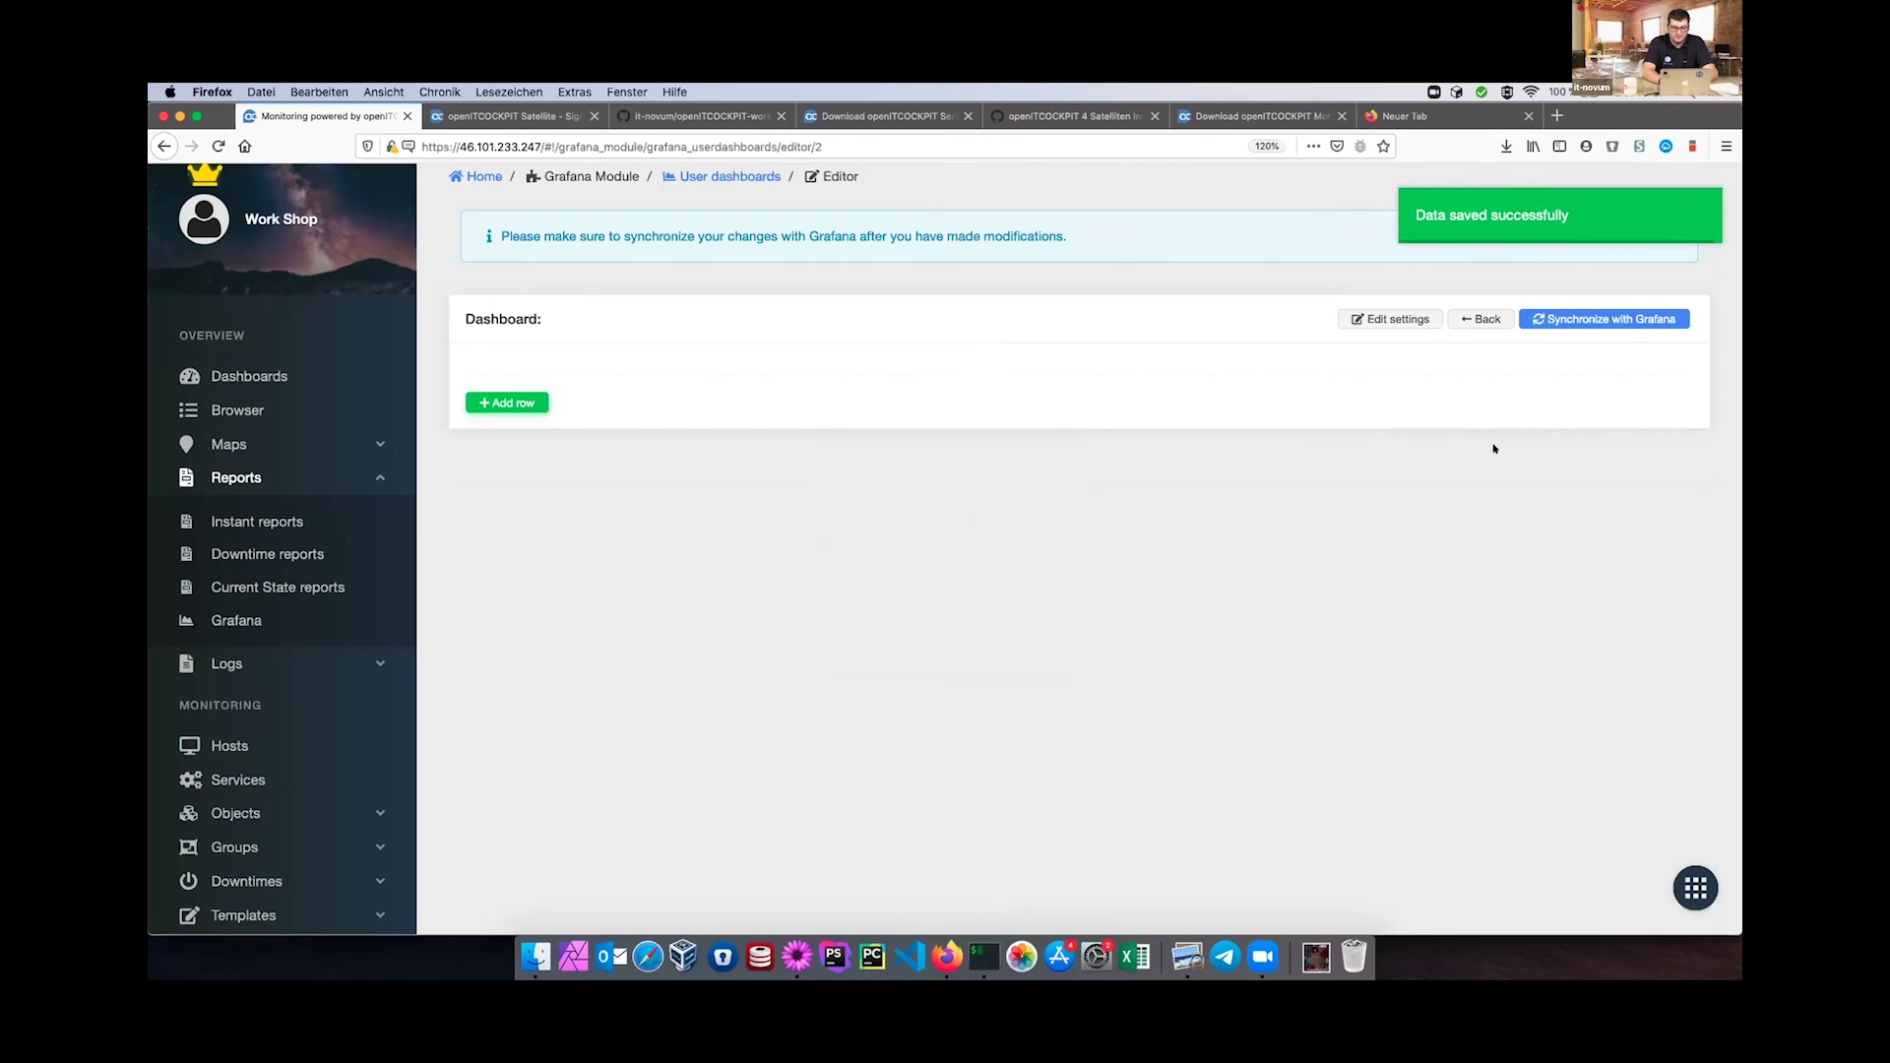
# Add a dashboard row and give its panel the "/" metric of default host/Disk usage / in a purple shade.
pyautogui.click(507, 403)
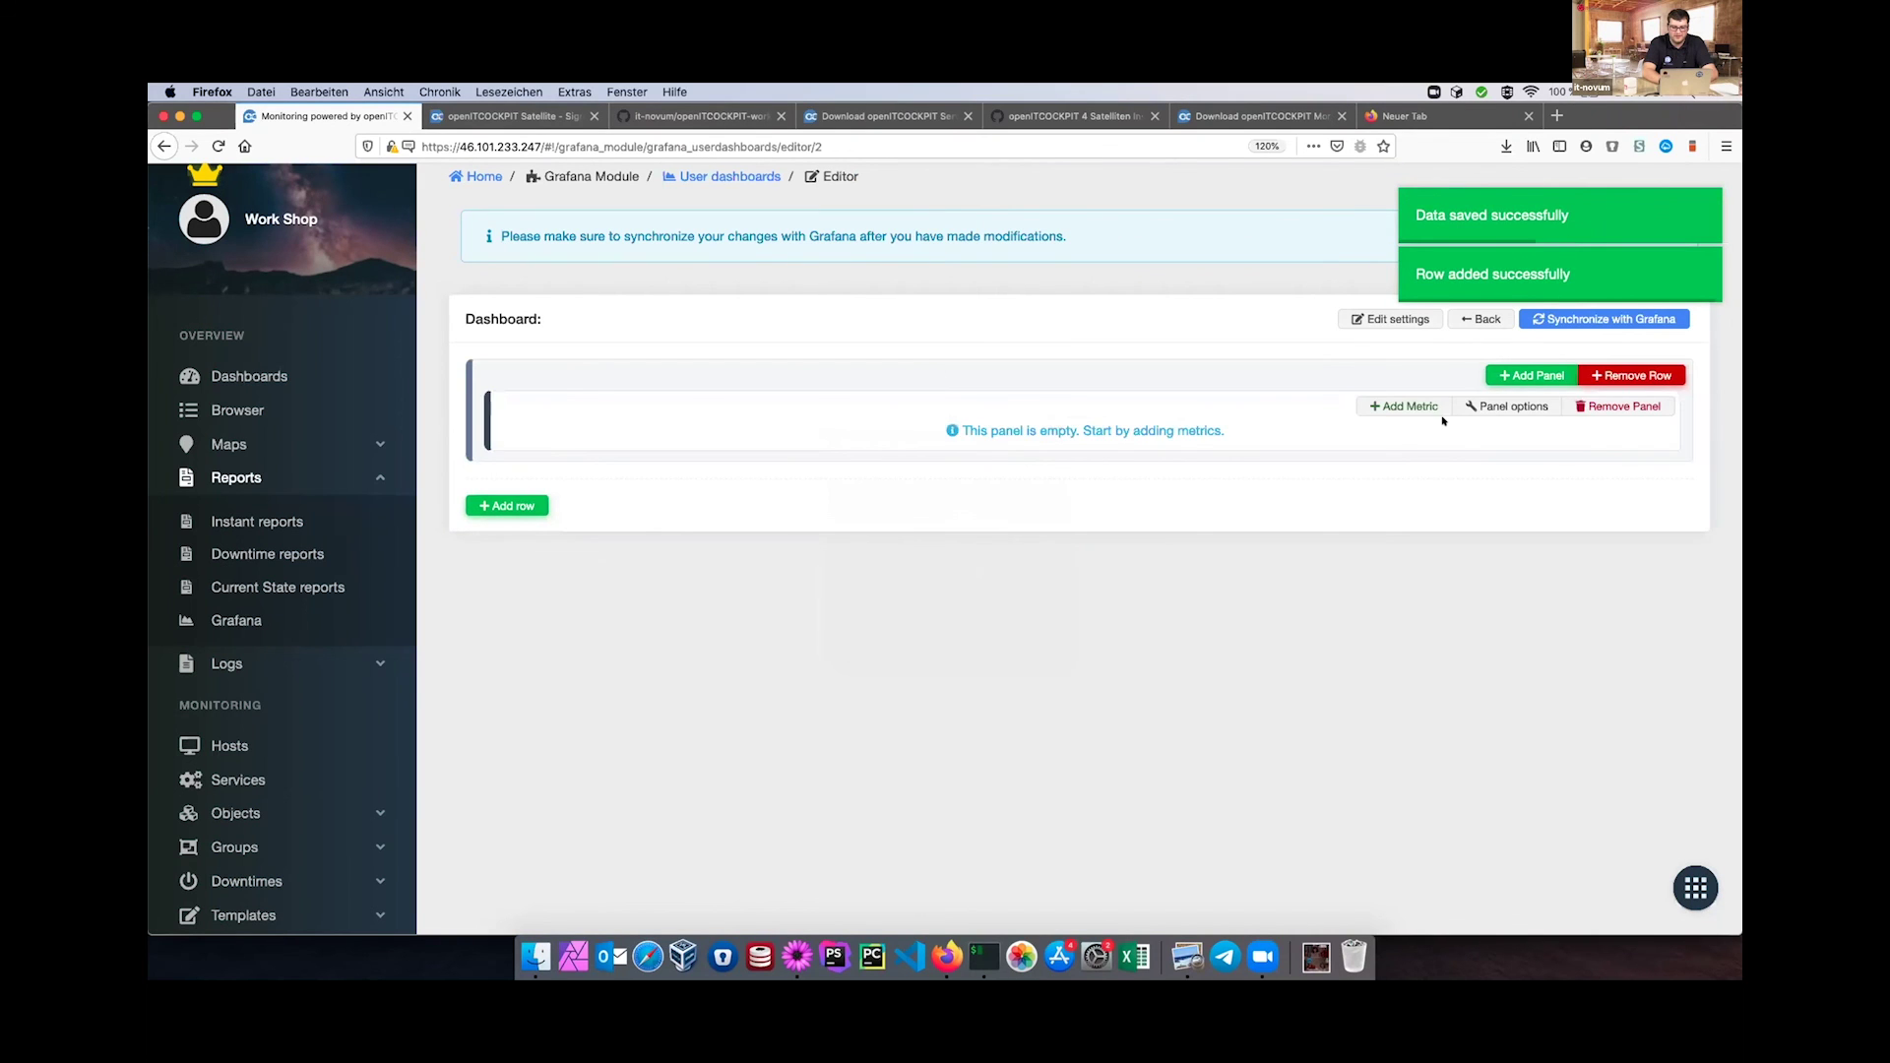
pyautogui.click(1370, 408)
pyautogui.click(827, 316)
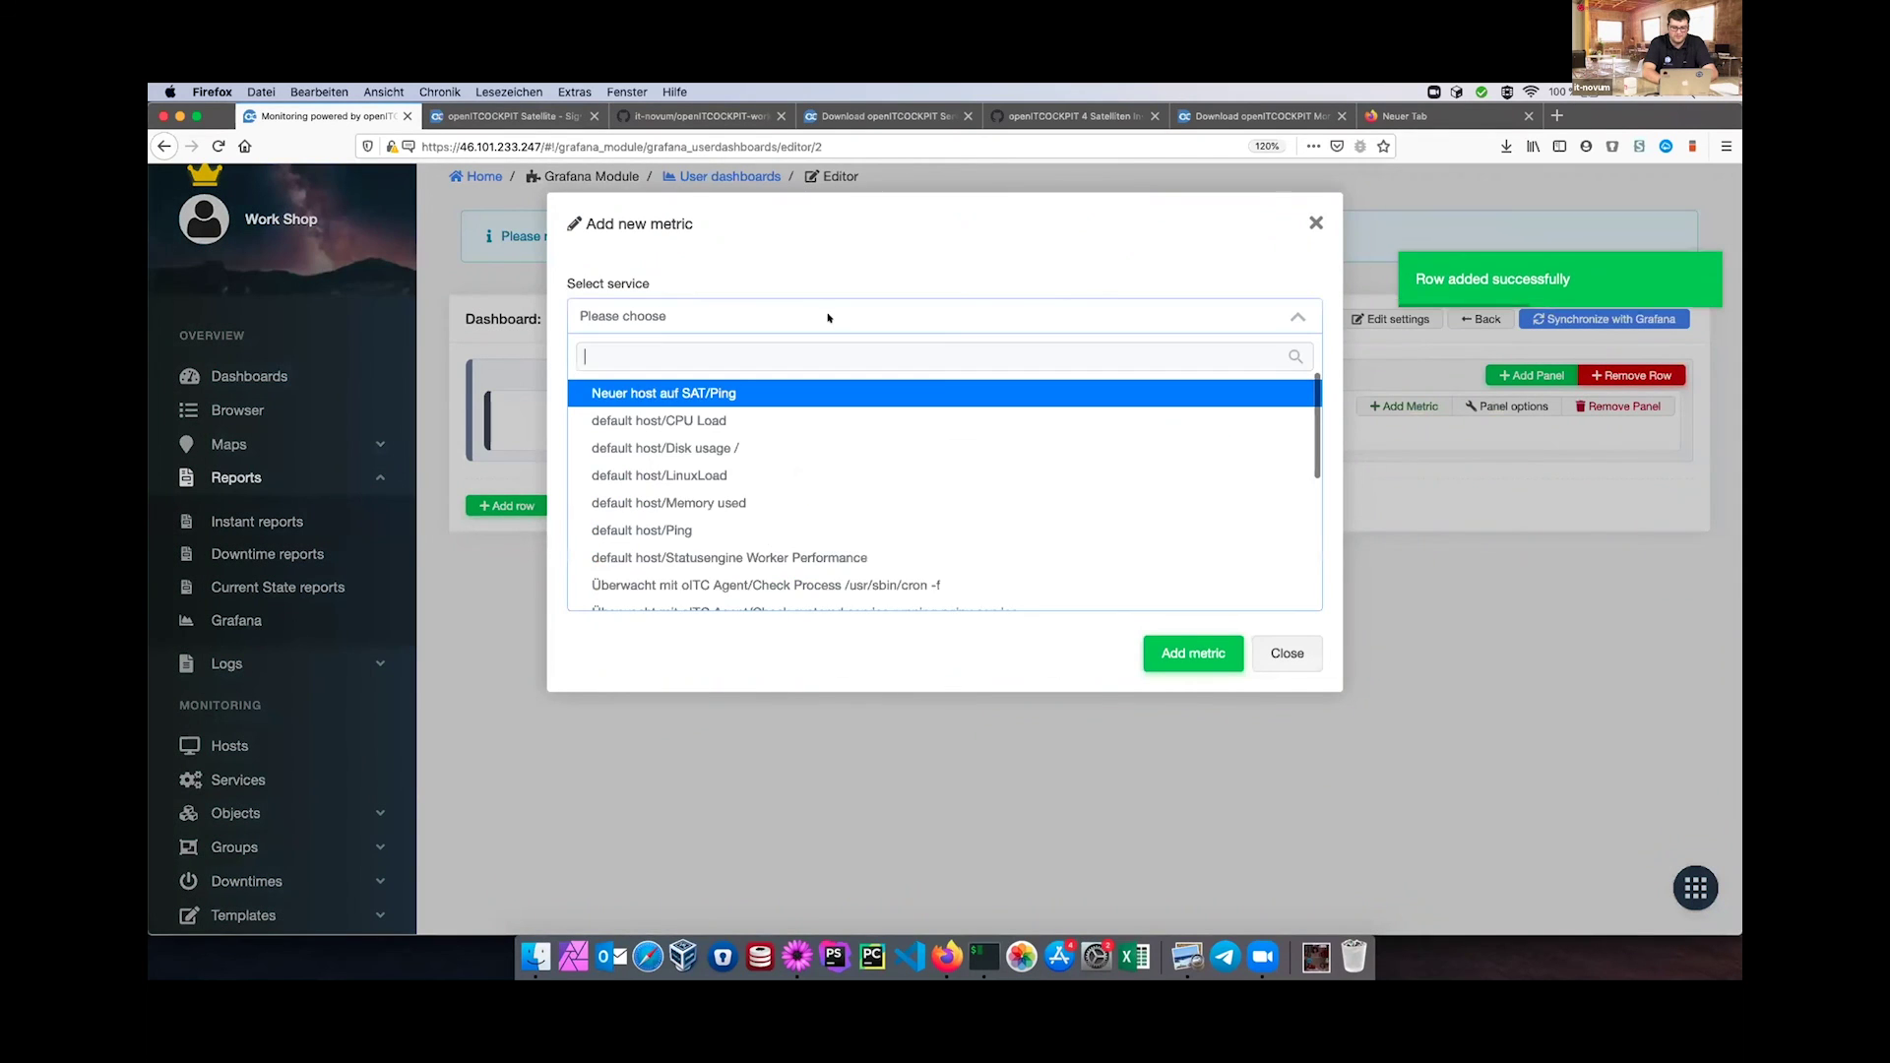
pyautogui.write('def')
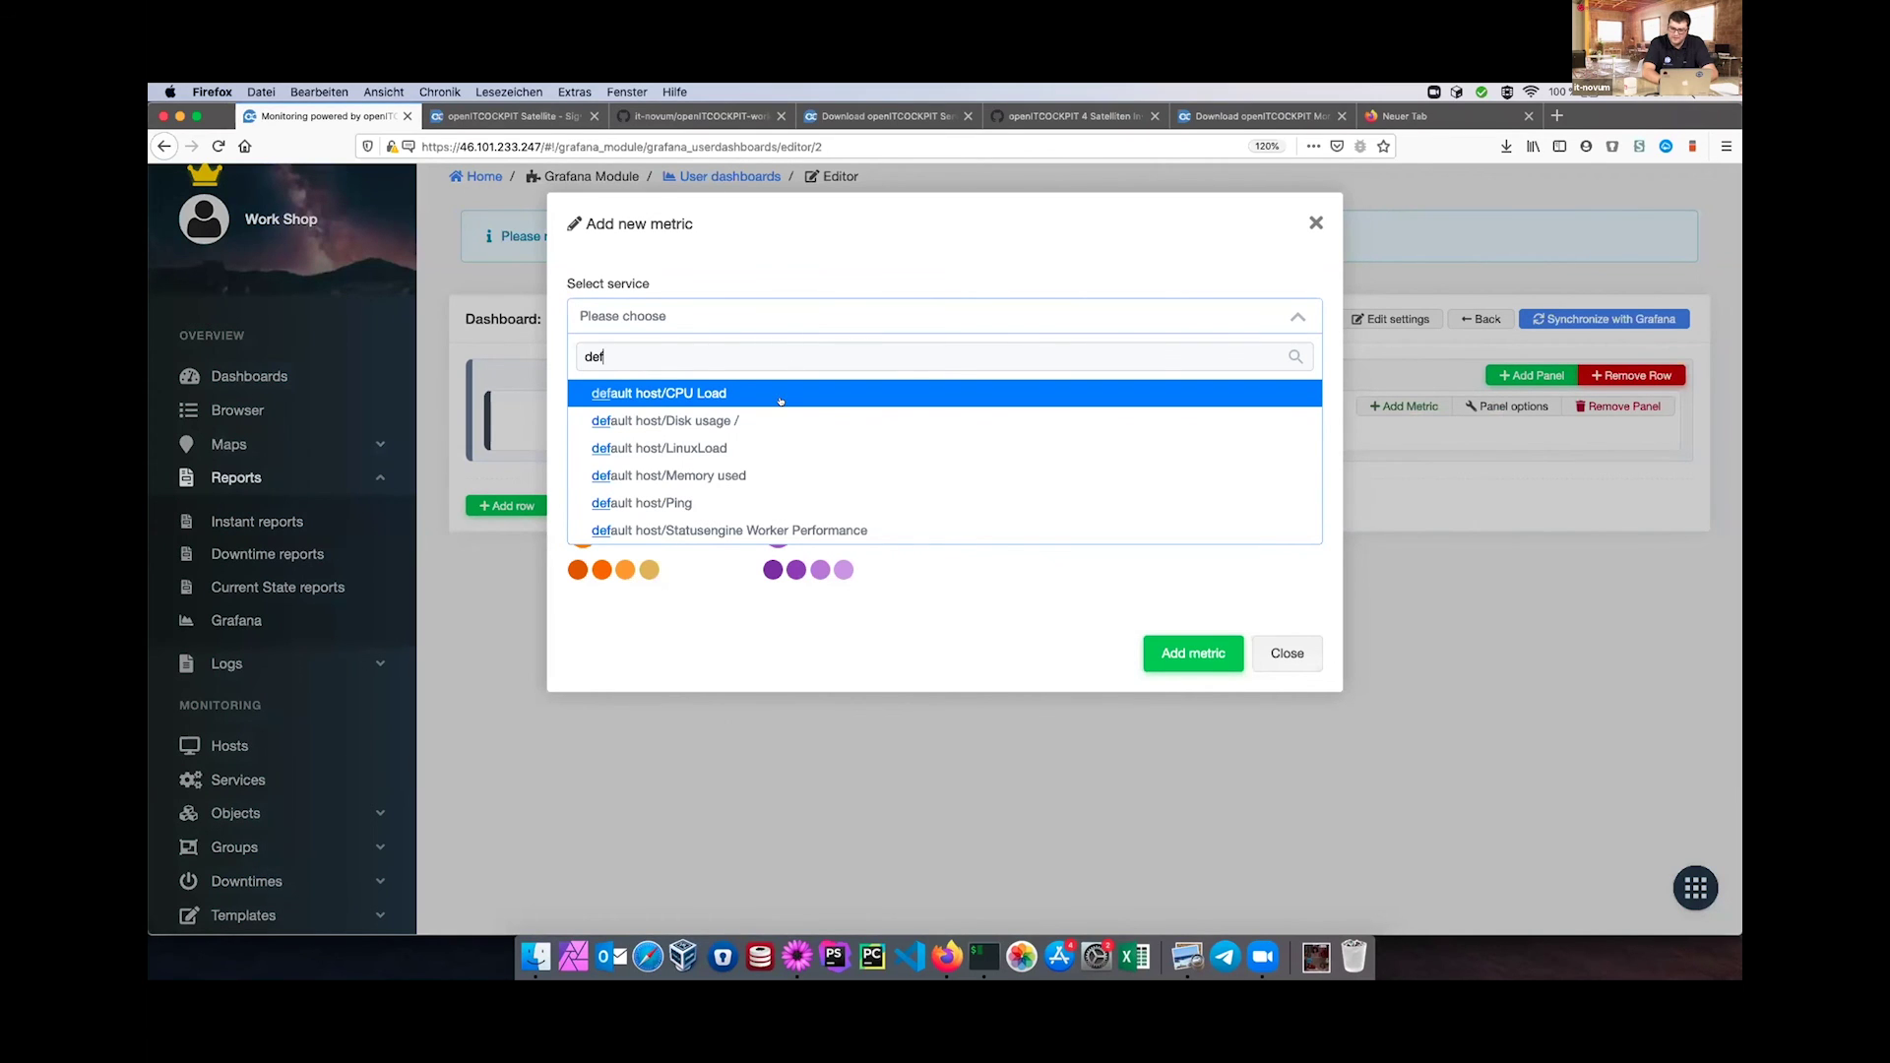
pyautogui.click(749, 421)
pyautogui.click(715, 386)
pyautogui.click(651, 461)
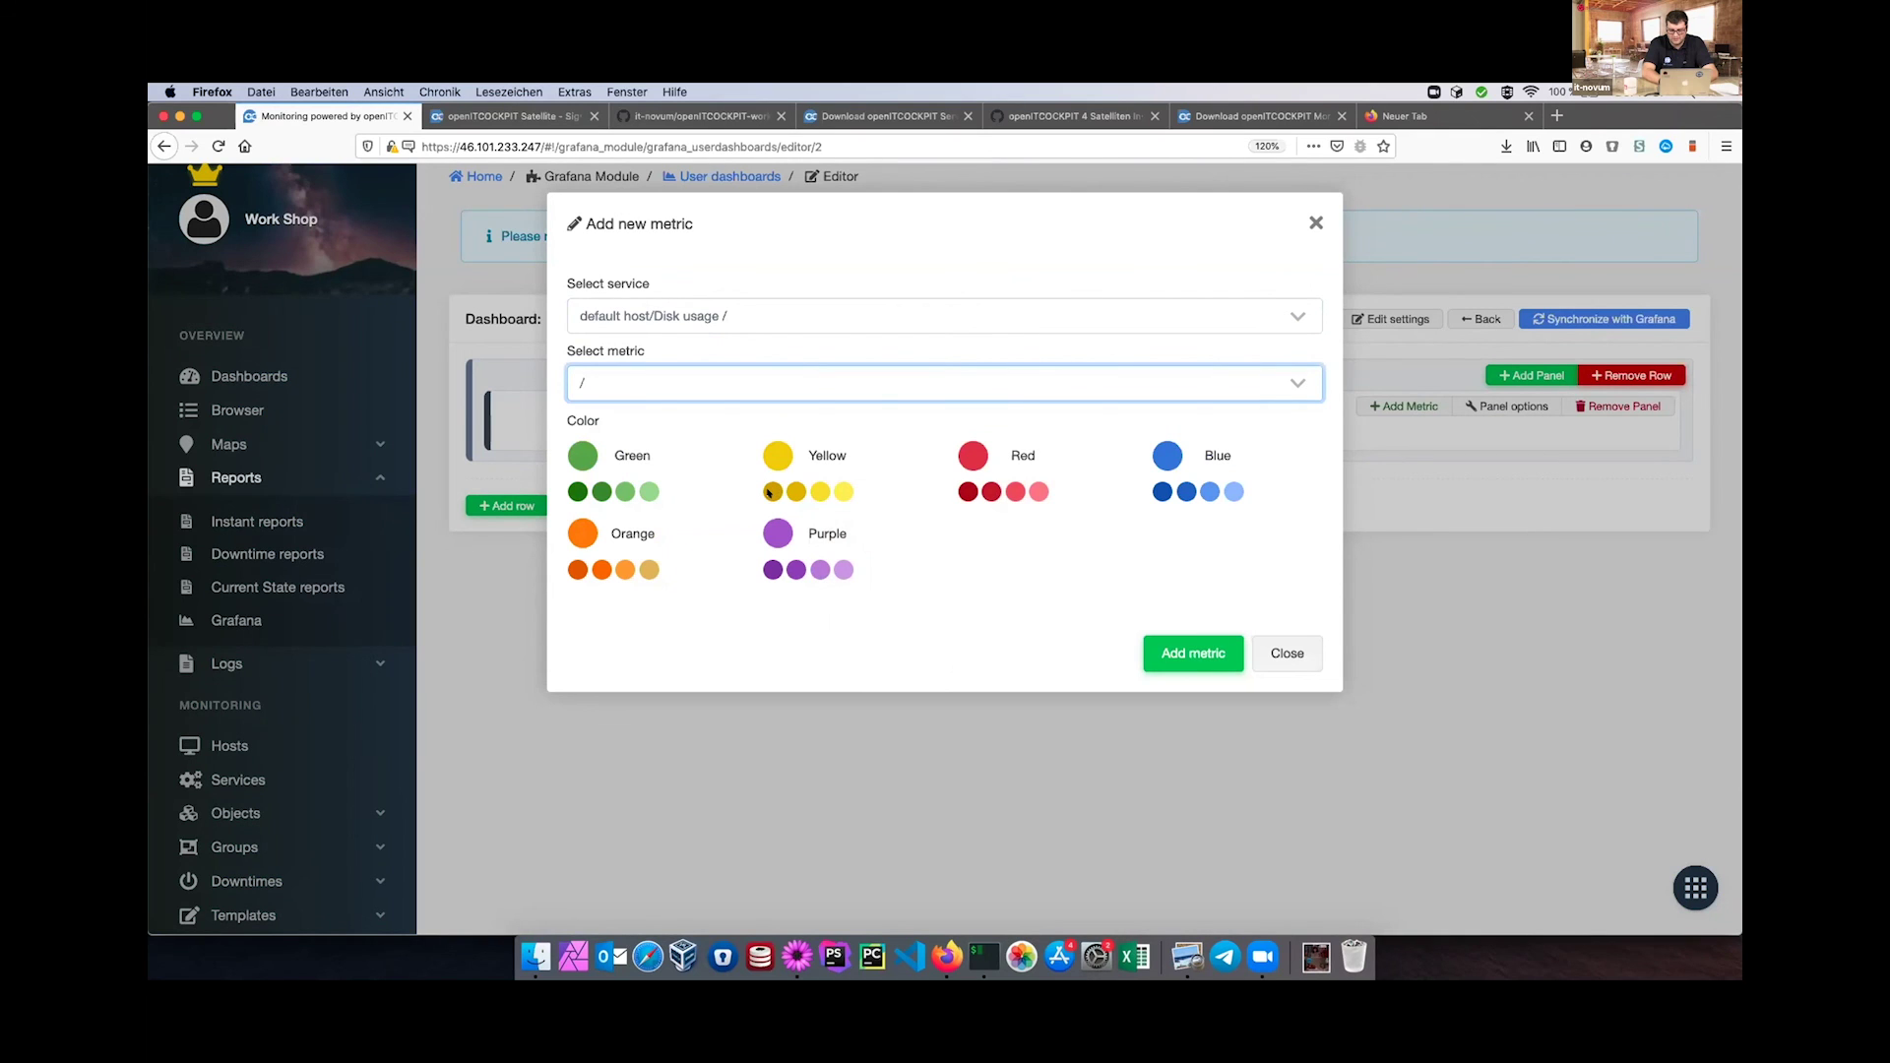
pyautogui.click(797, 569)
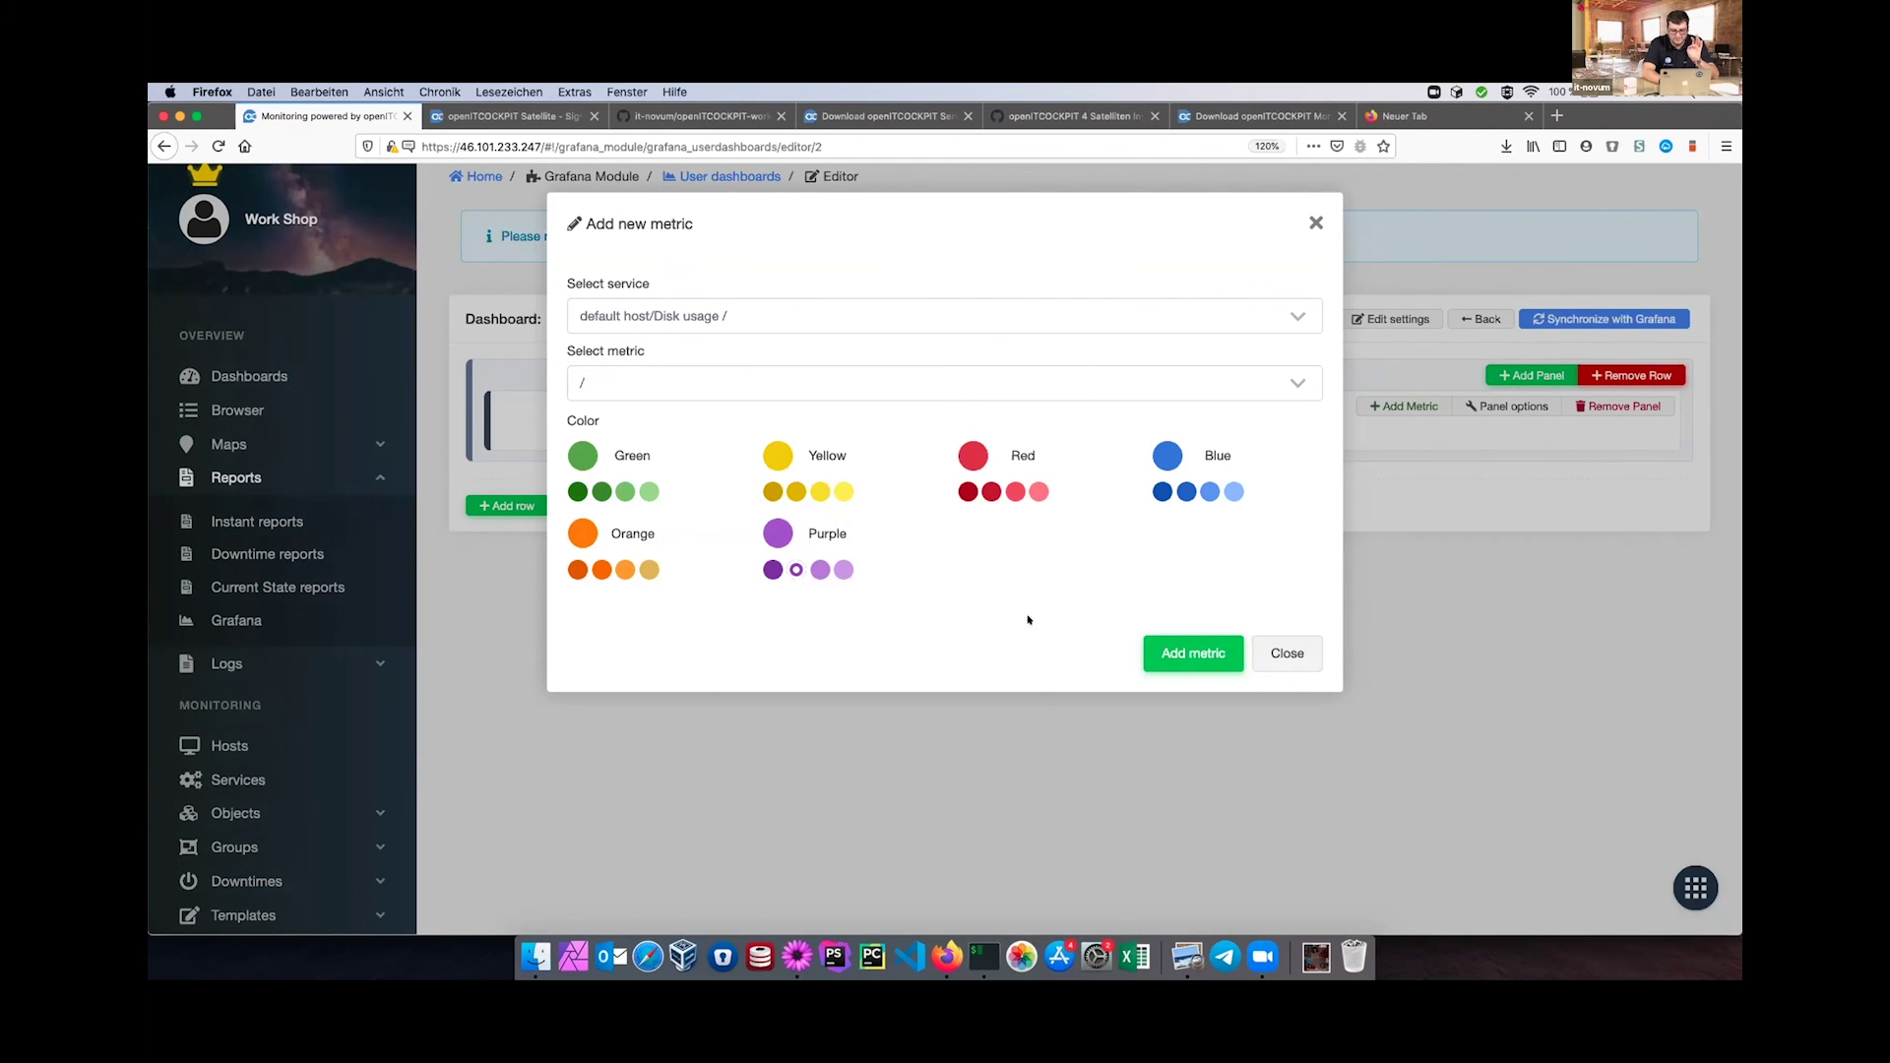
pyautogui.click(1160, 640)
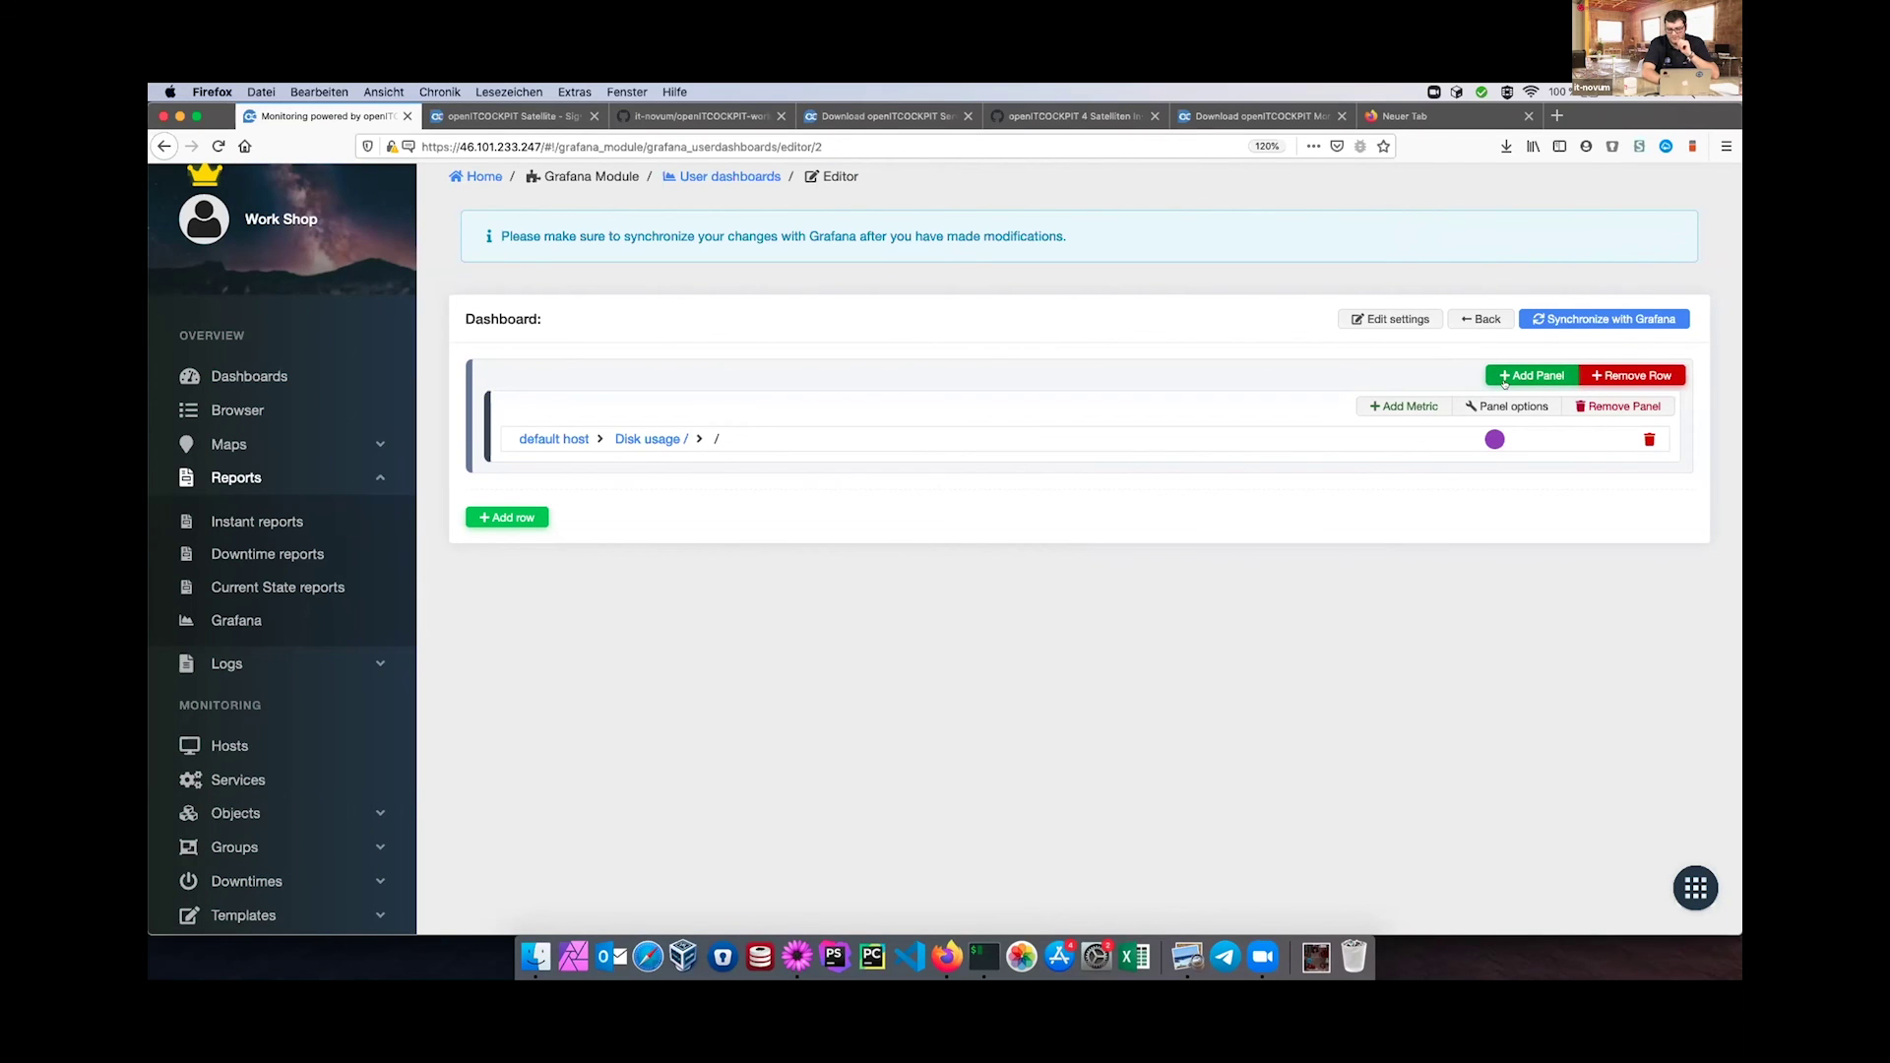
# Add a second panel to the row with the "value" metric of default host/Memory used in dark red.
pyautogui.click(1504, 382)
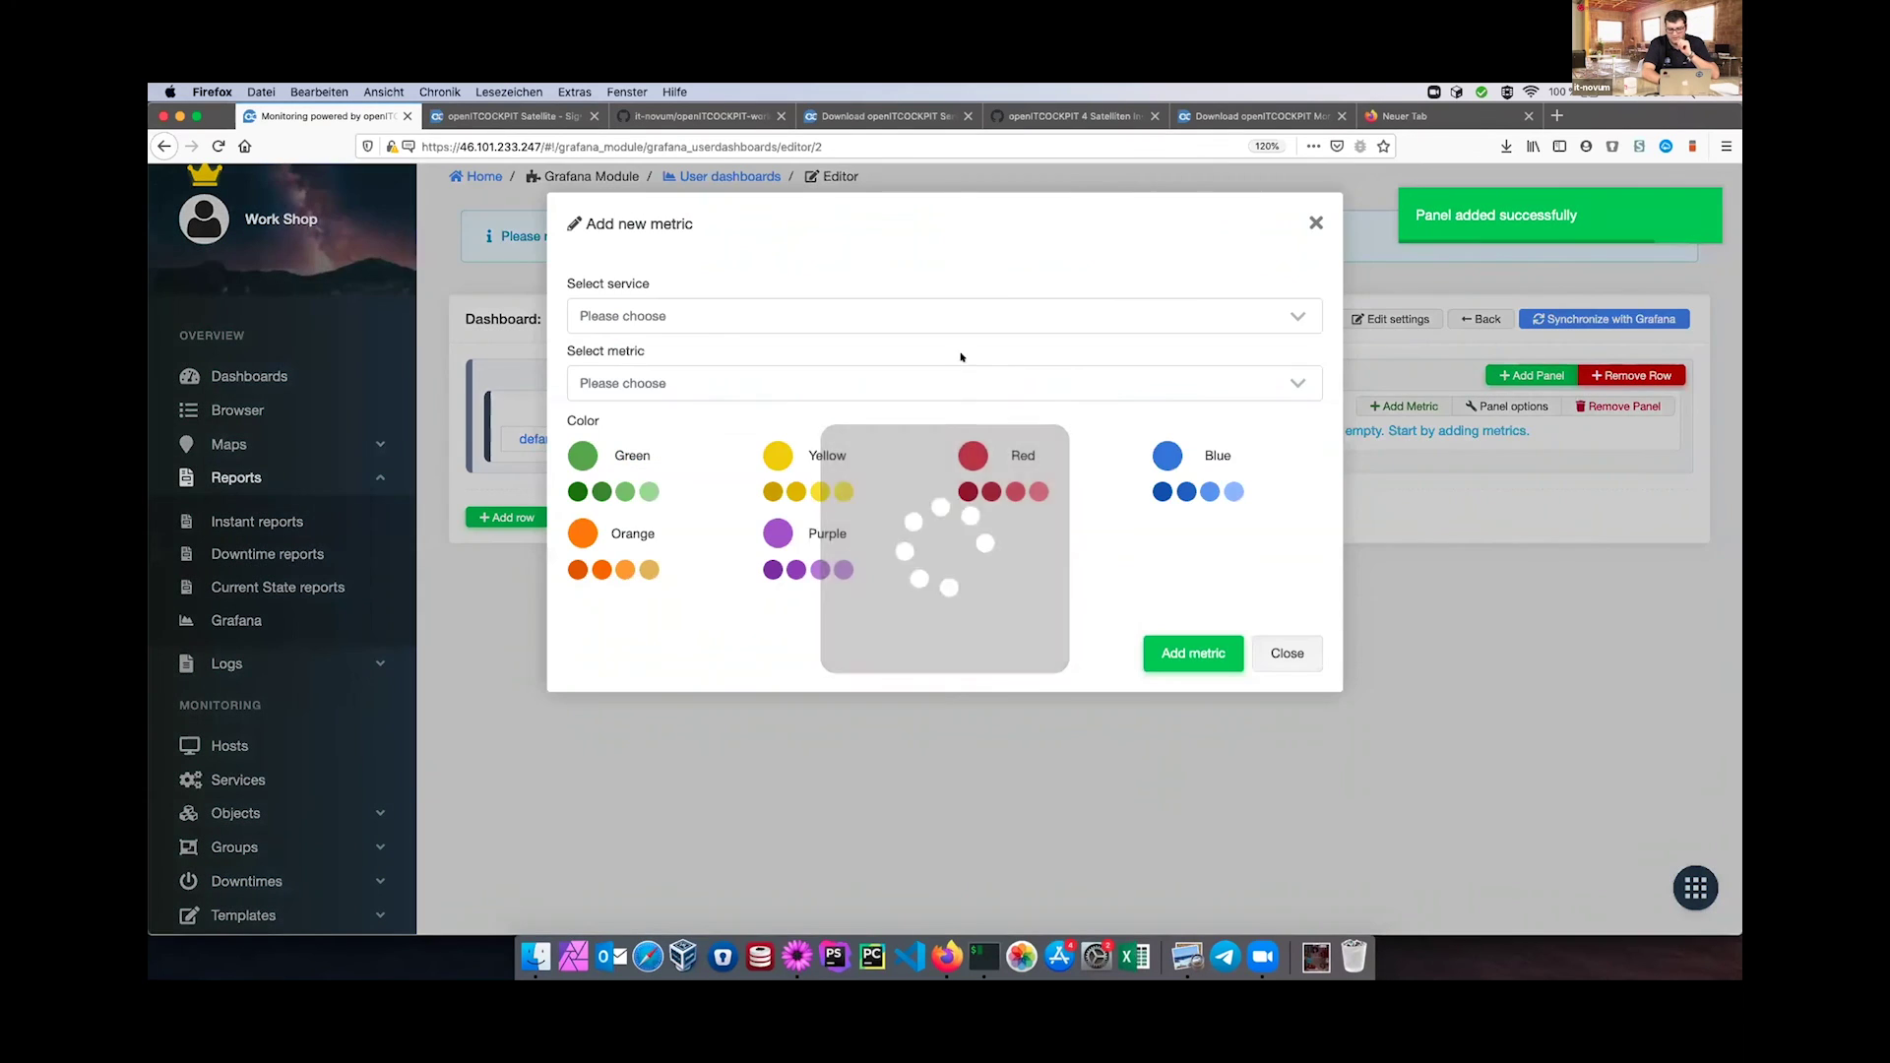
pyautogui.click(869, 316)
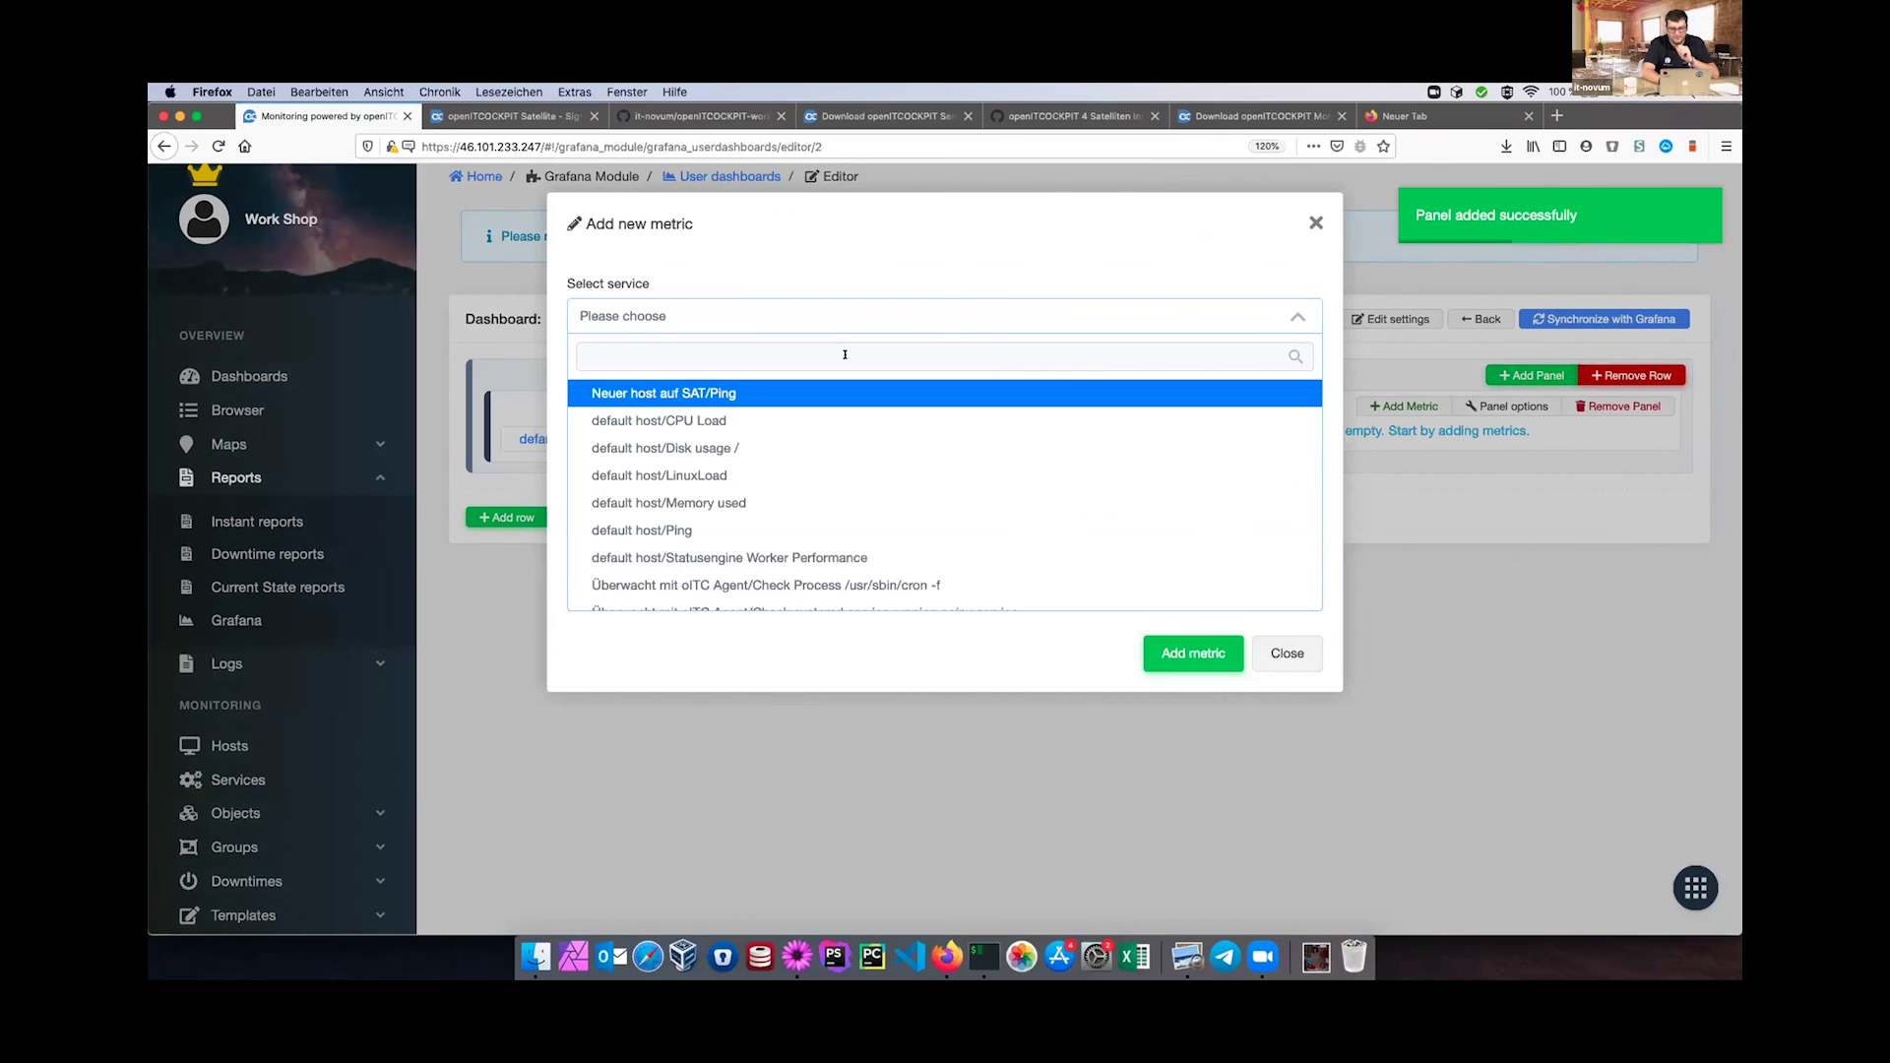
pyautogui.write('def')
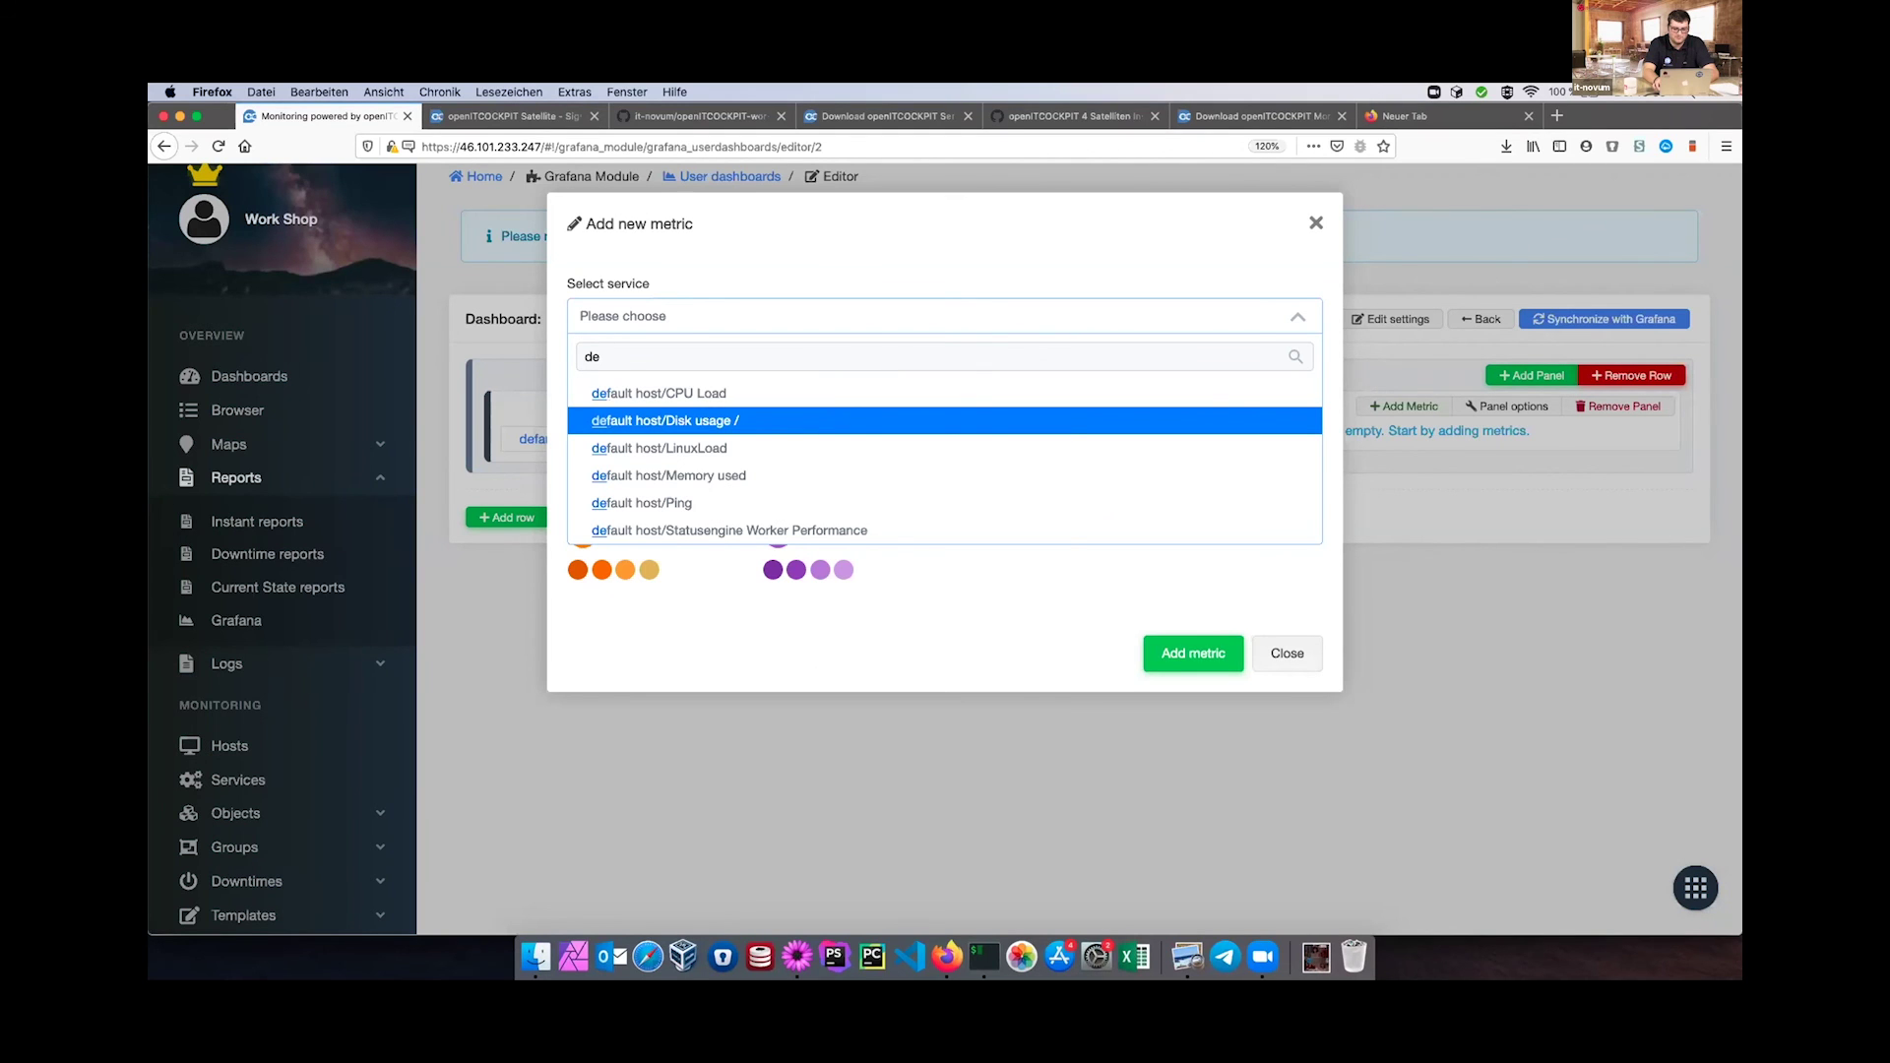
pyautogui.press('BackSpace')
pyautogui.press('BackSpace')
pyautogui.write('memor')
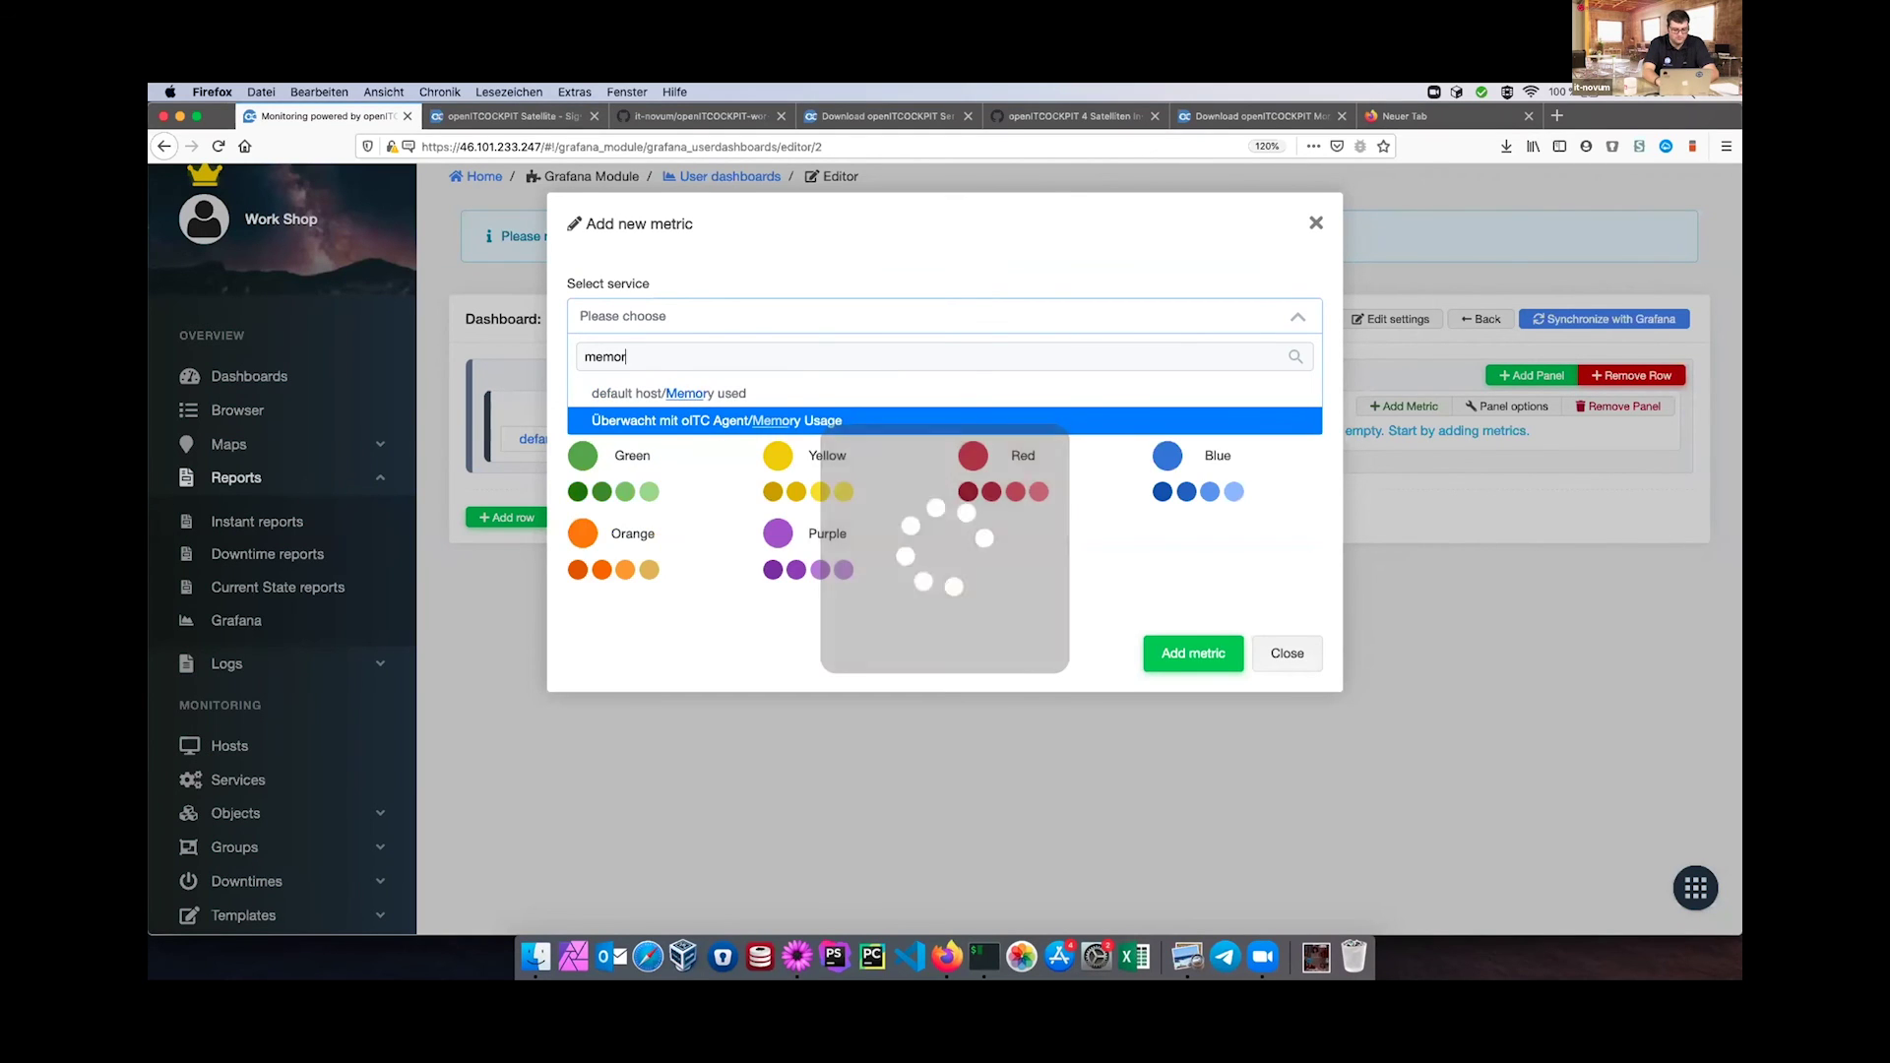
pyautogui.click(770, 396)
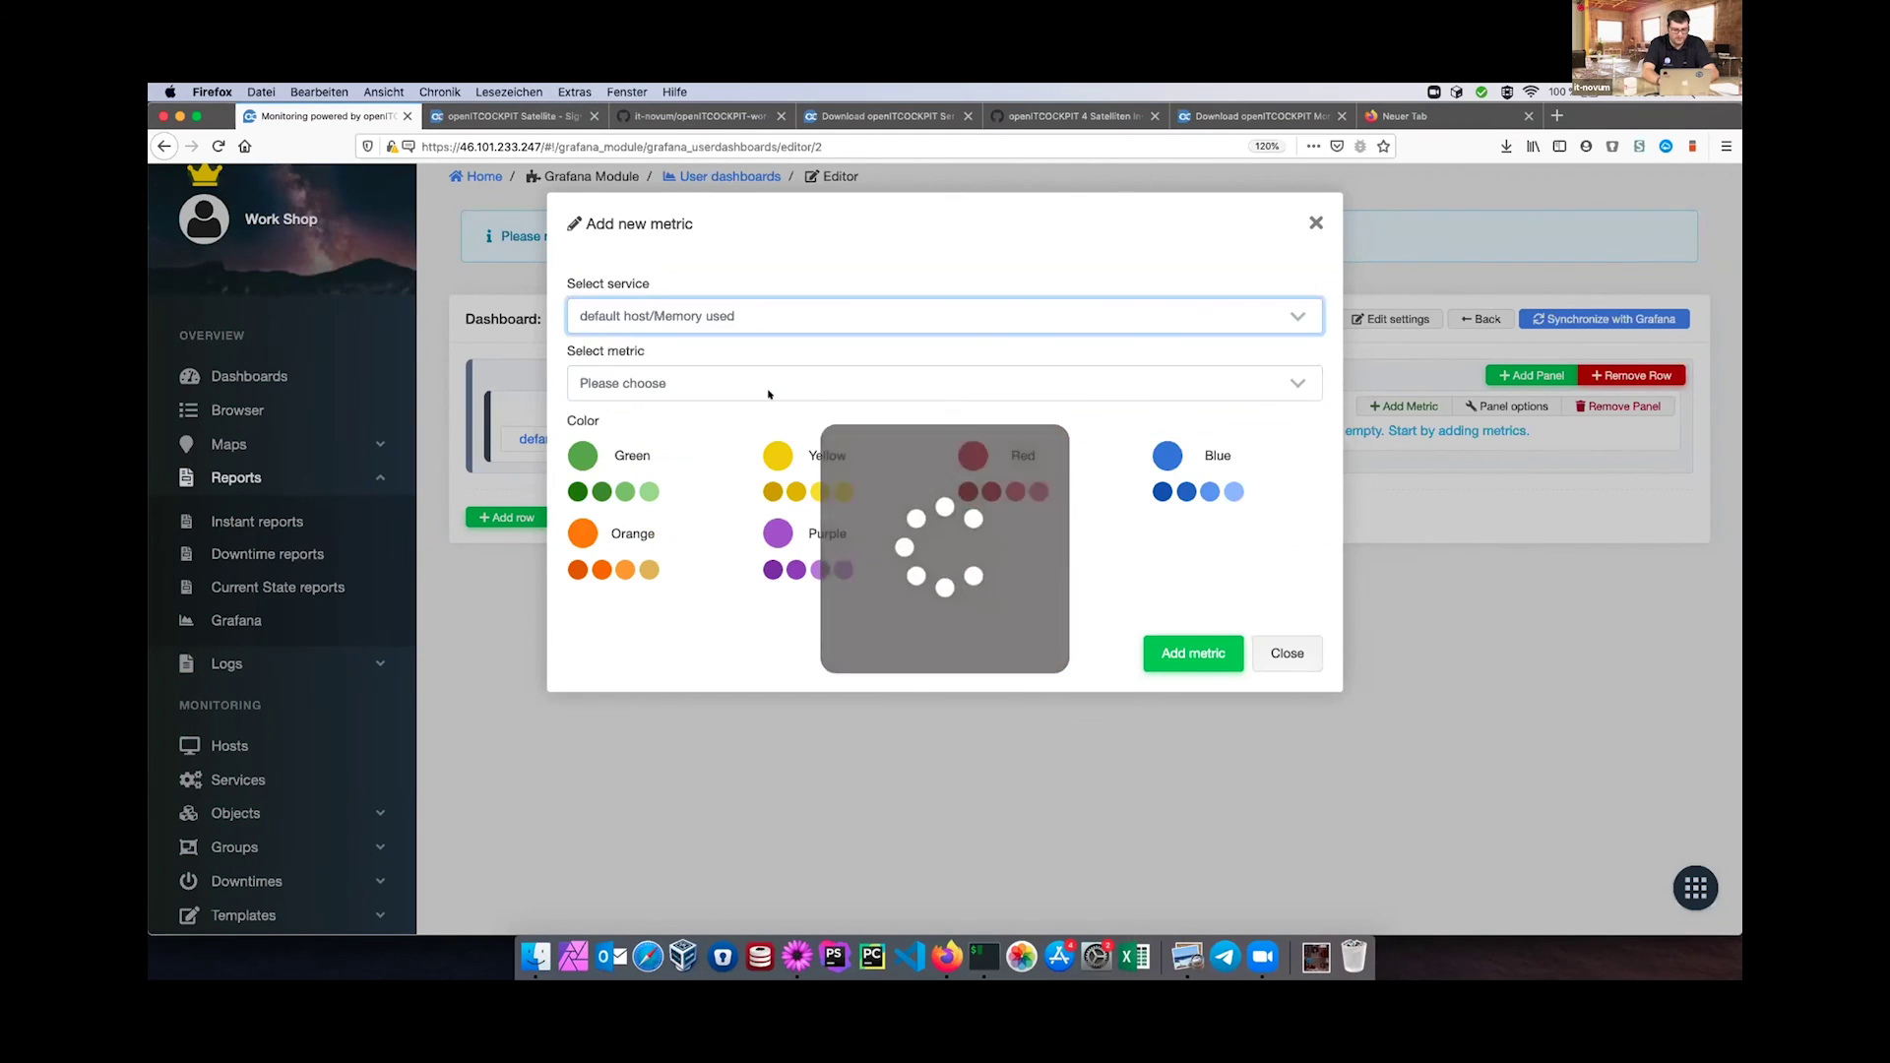
pyautogui.click(649, 383)
pyautogui.click(649, 463)
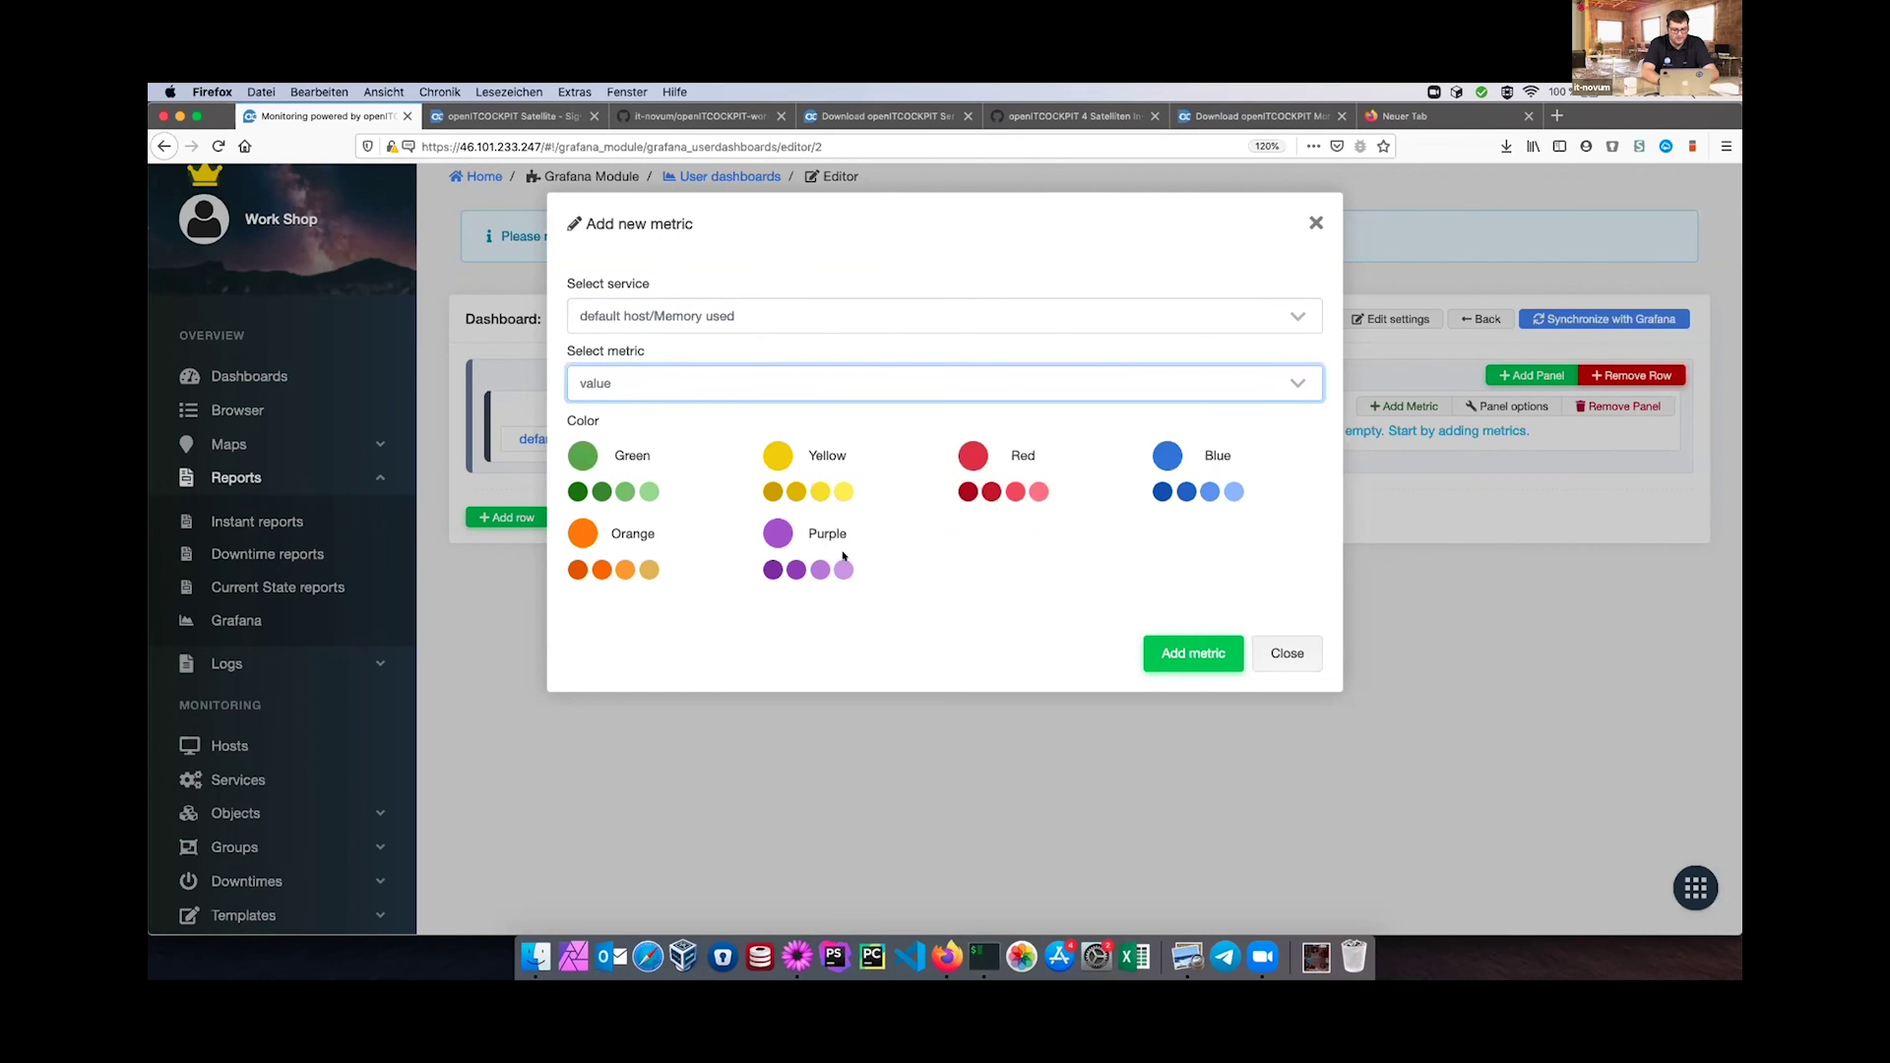
pyautogui.click(968, 492)
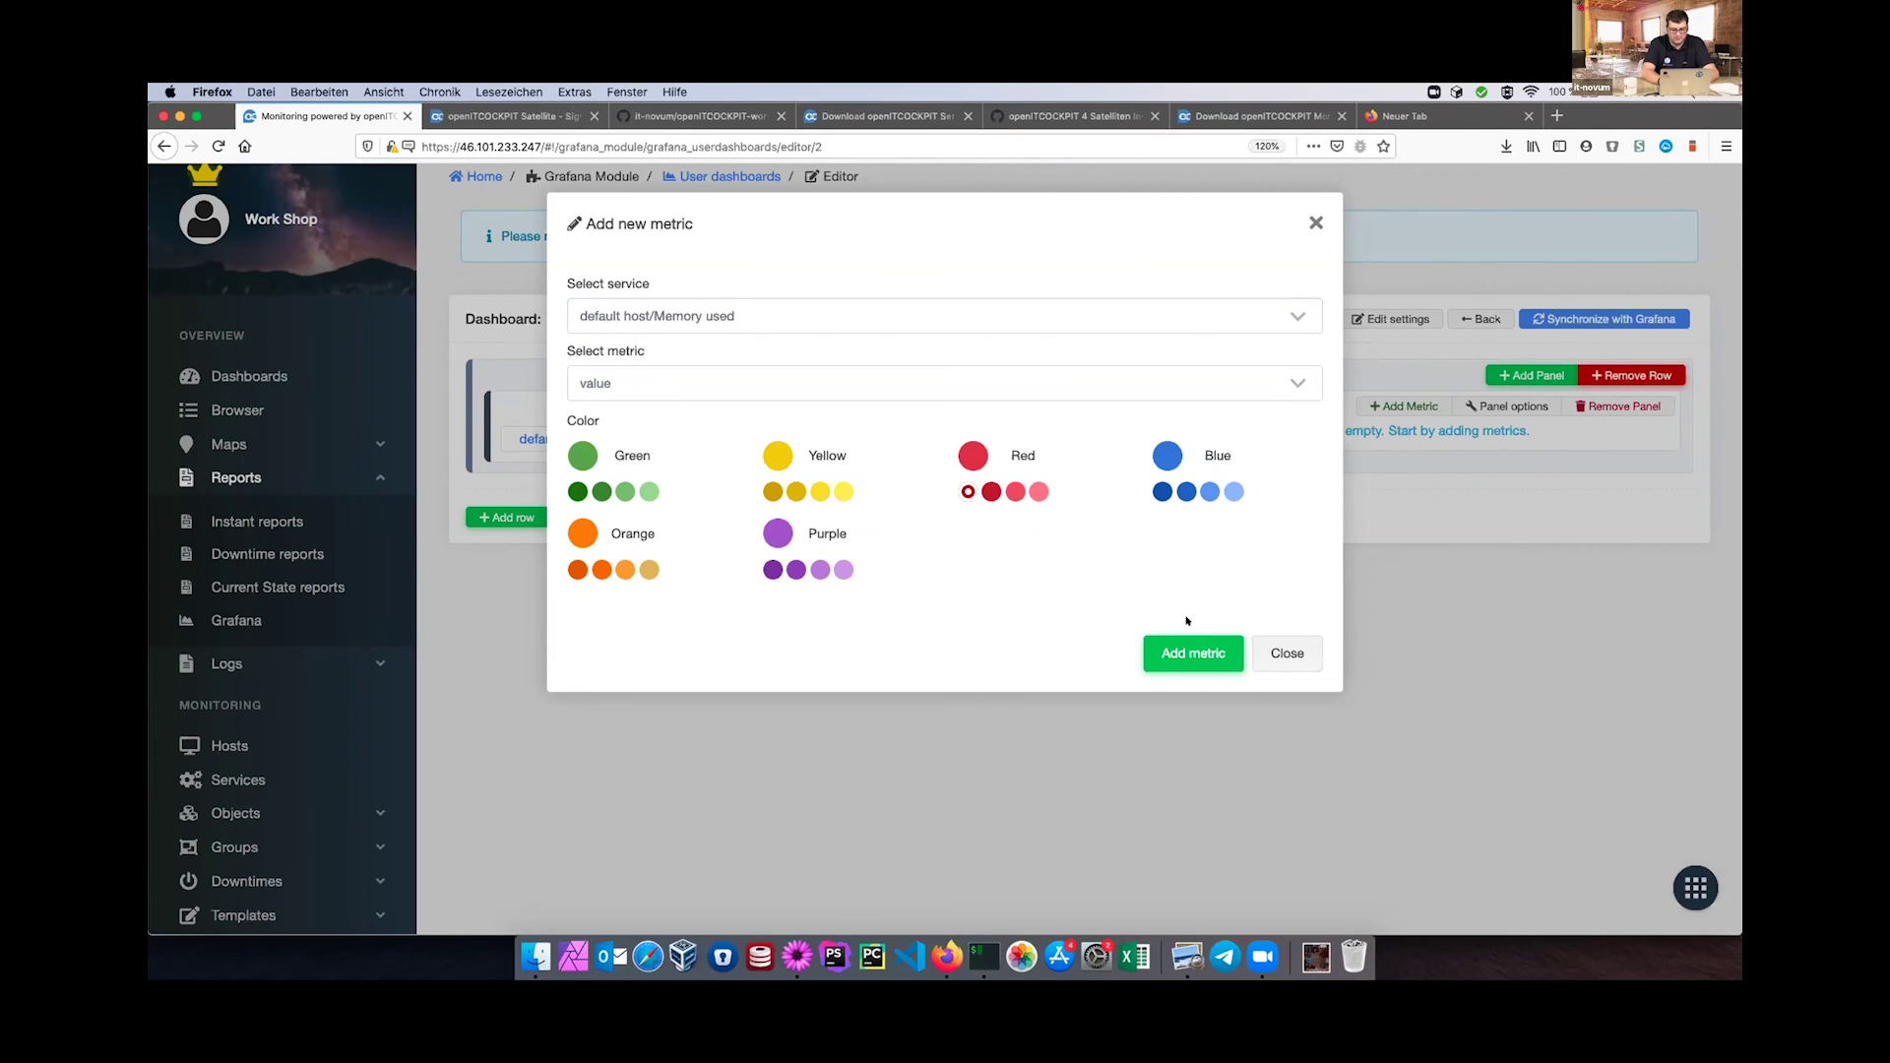
pyautogui.click(1186, 651)
# Synchronize the dashboard with Grafana and open the Prom dashboard from the user dashboards overview.
pyautogui.click(1532, 320)
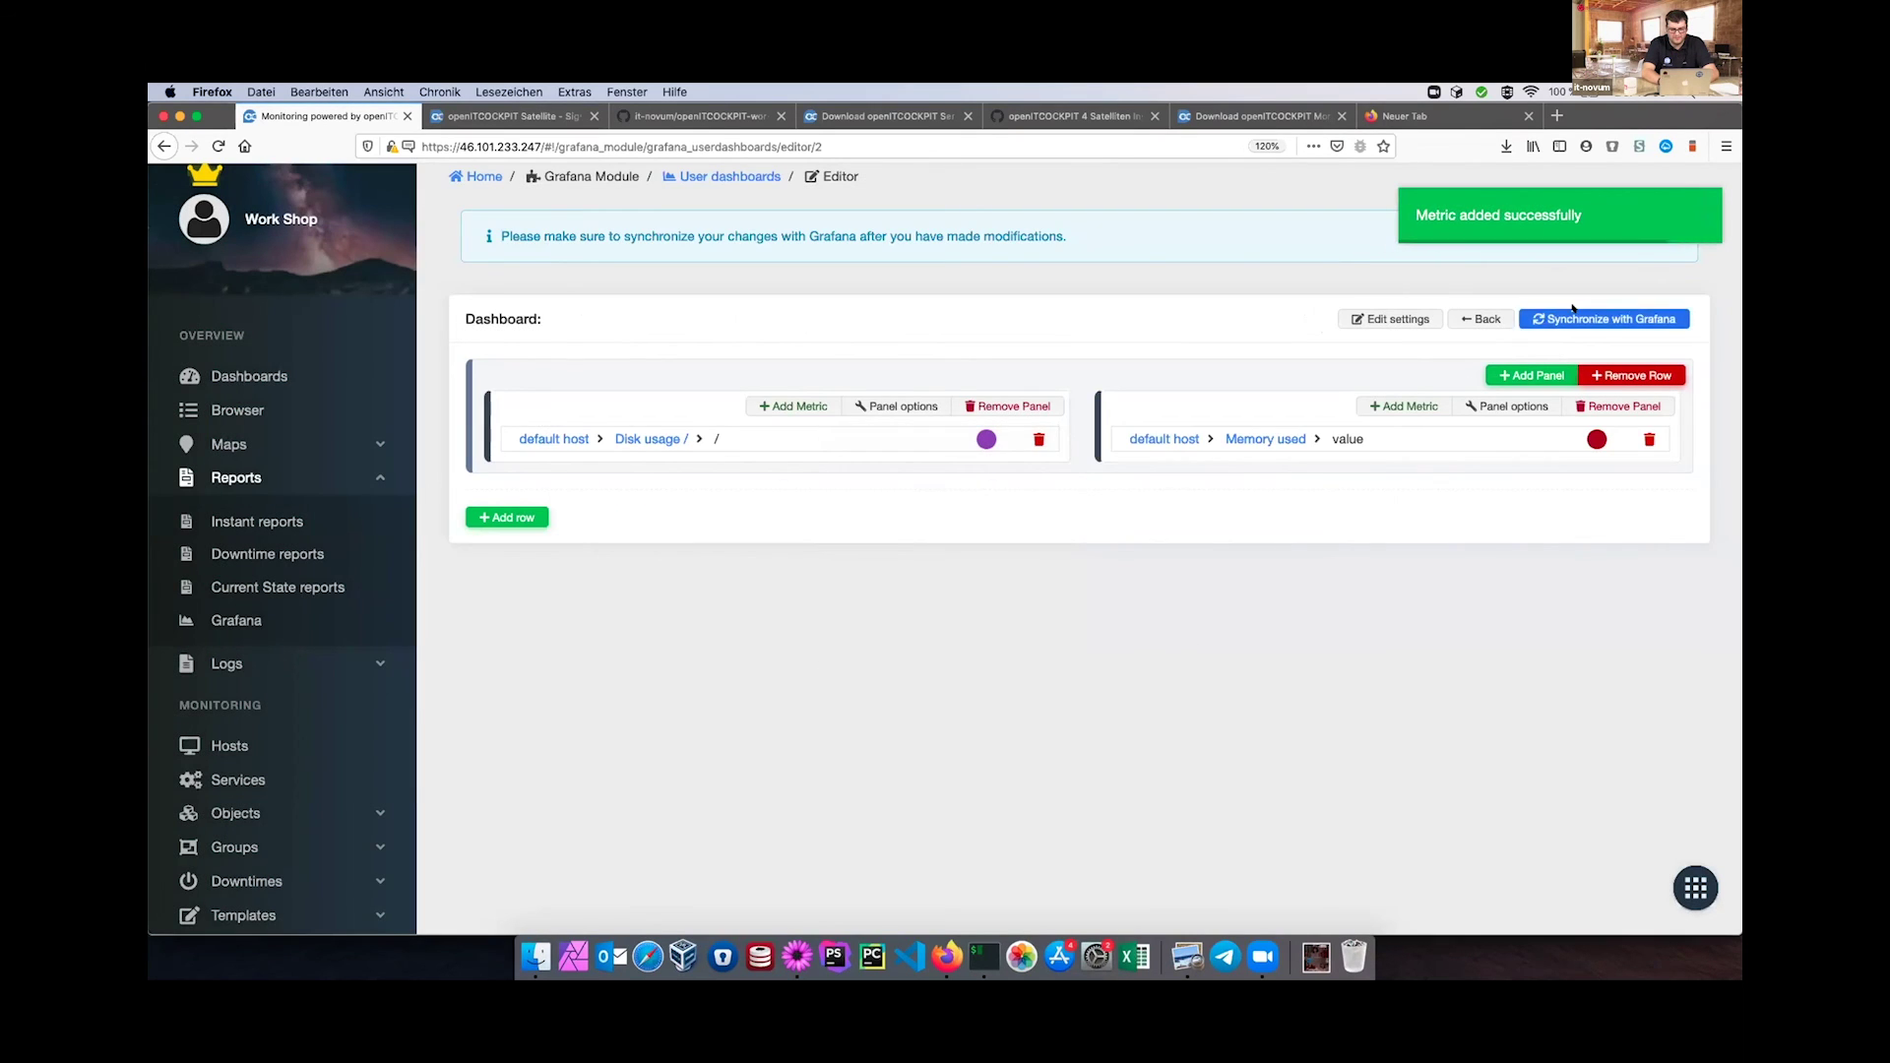
pyautogui.scroll(2, 1258, 347)
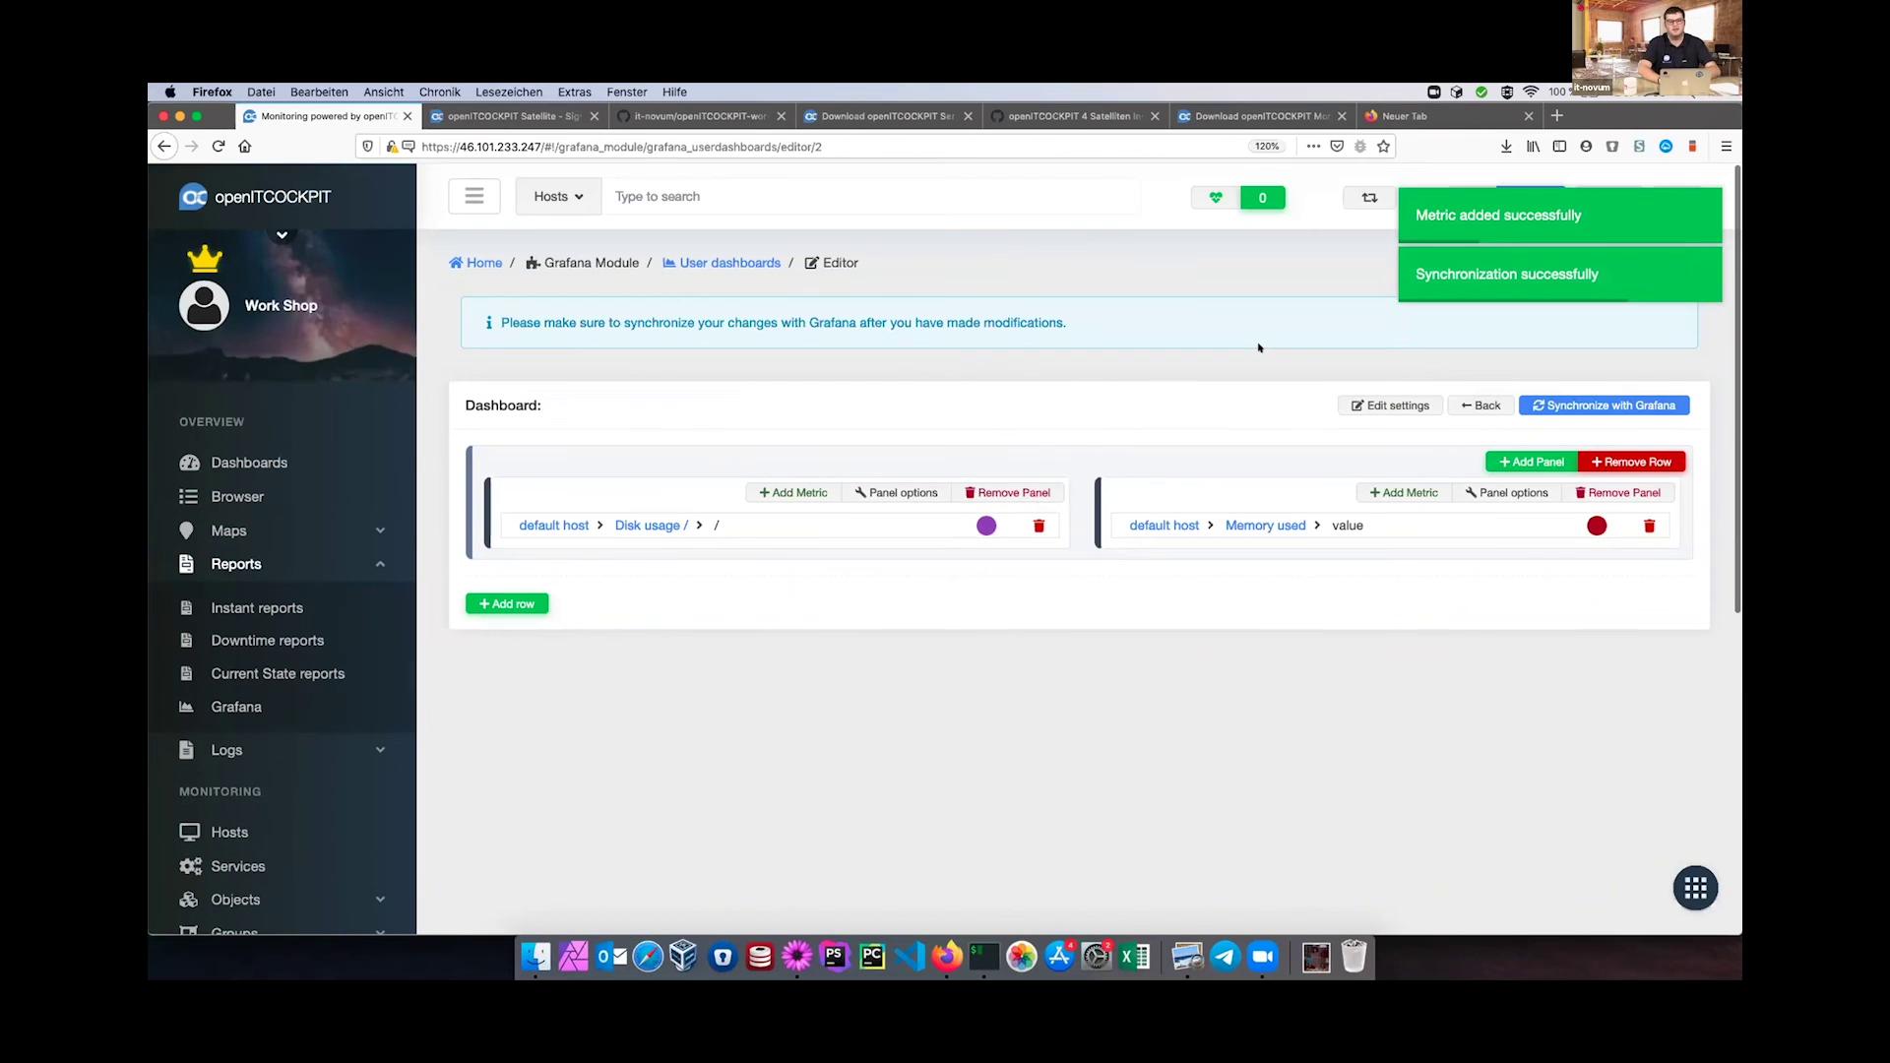
pyautogui.click(727, 263)
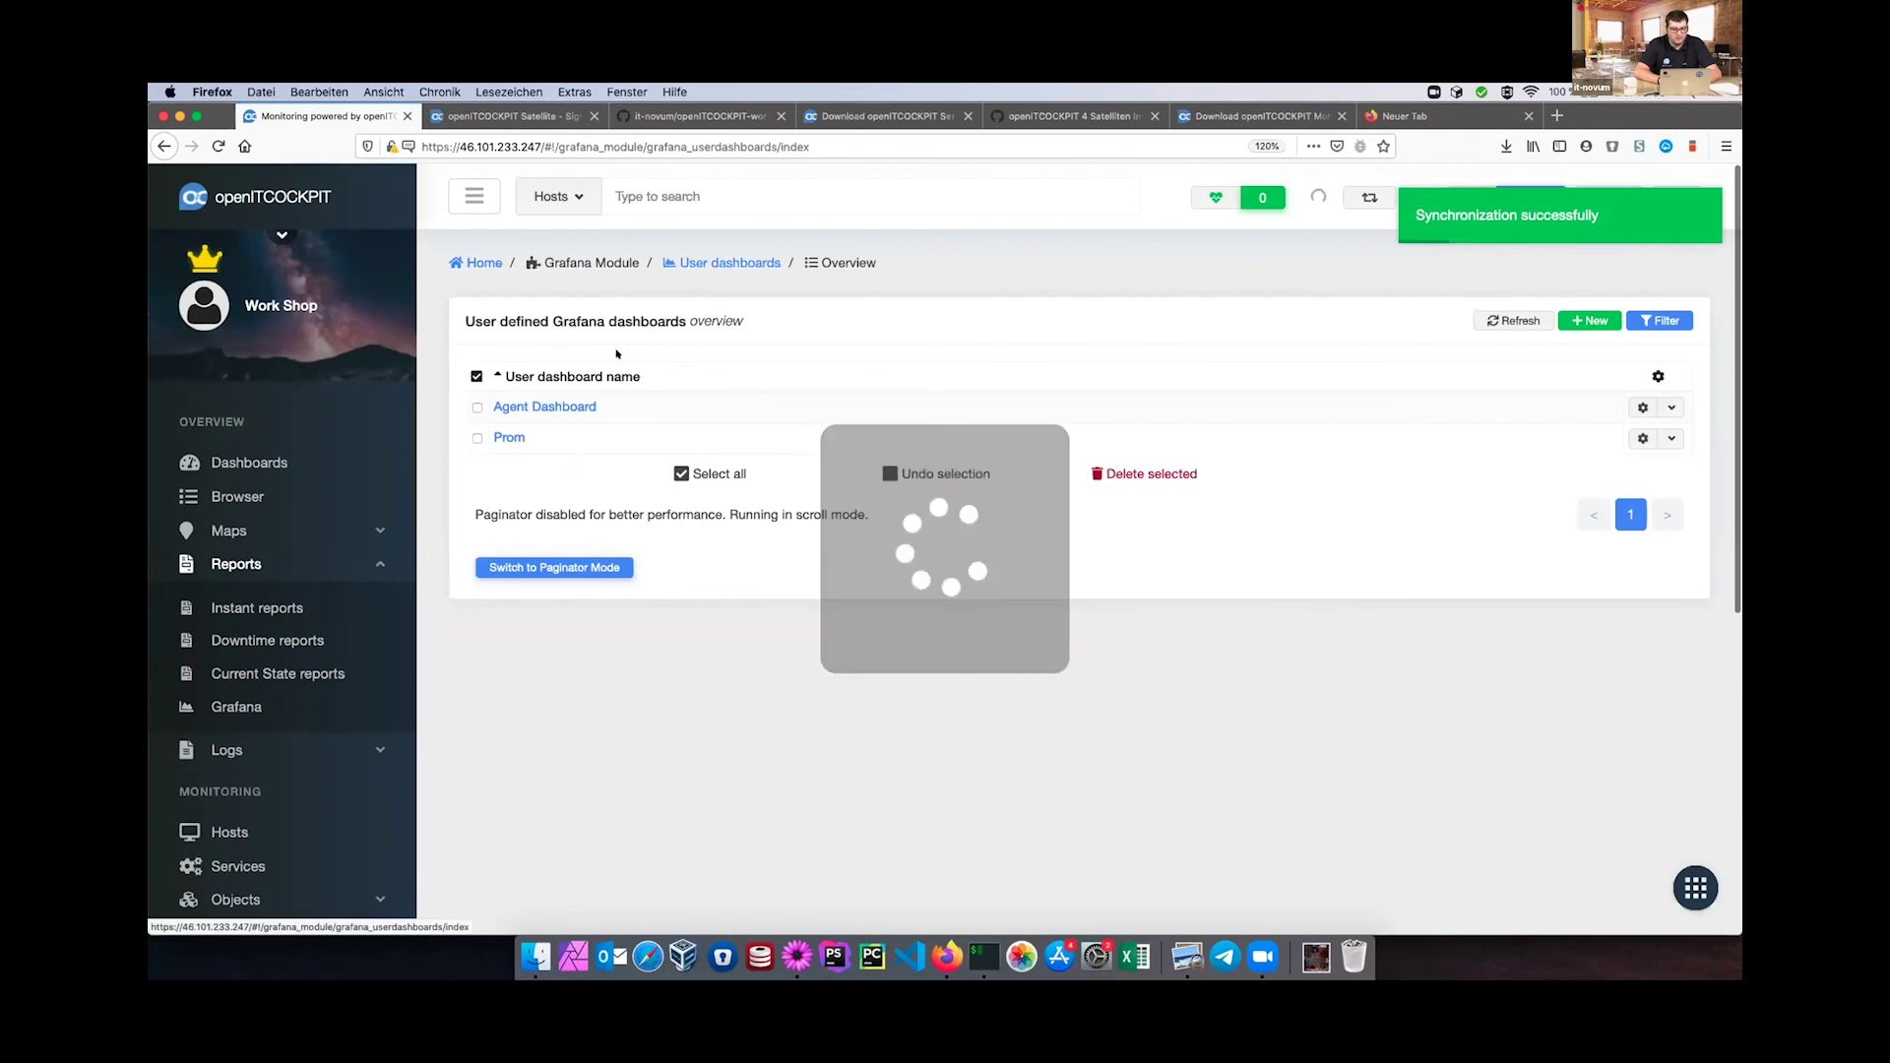
pyautogui.click(590, 408)
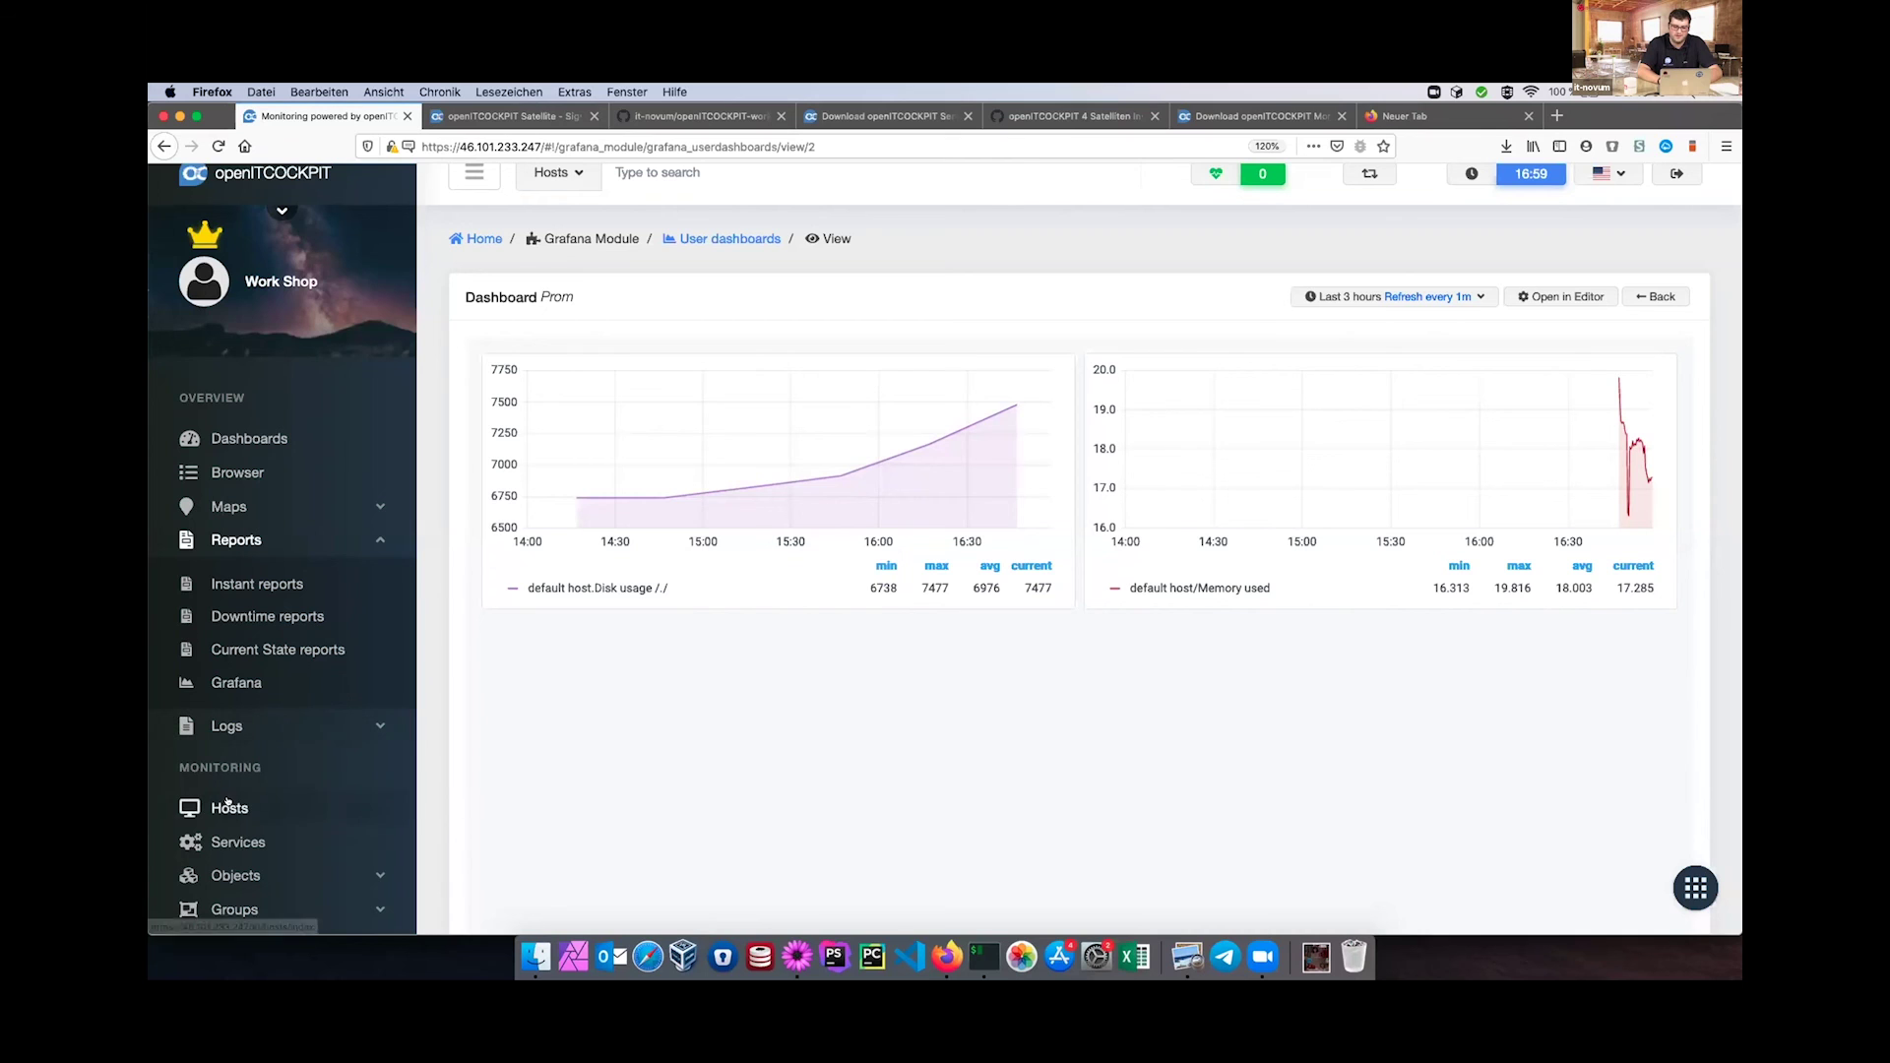
# Open the default host from the services overview and compare its generic and Prometheus service types.
pyautogui.click(226, 839)
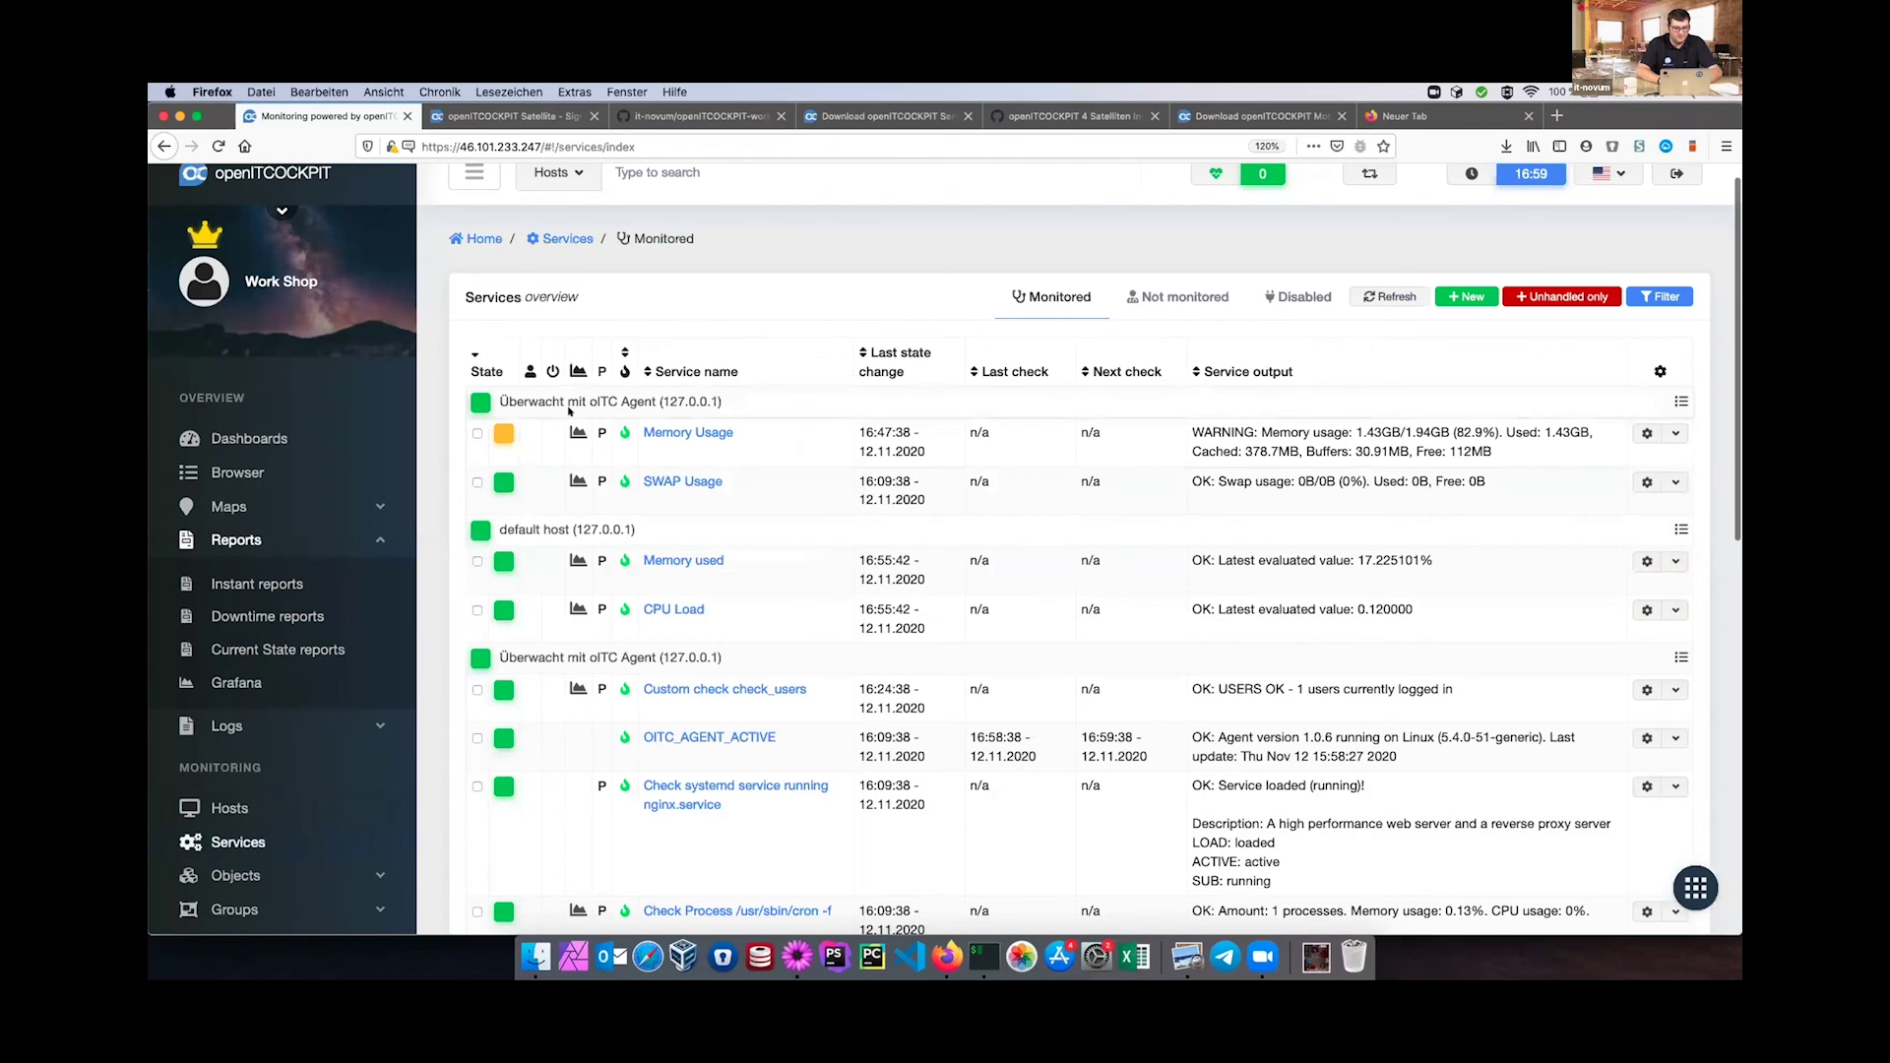
pyautogui.click(592, 531)
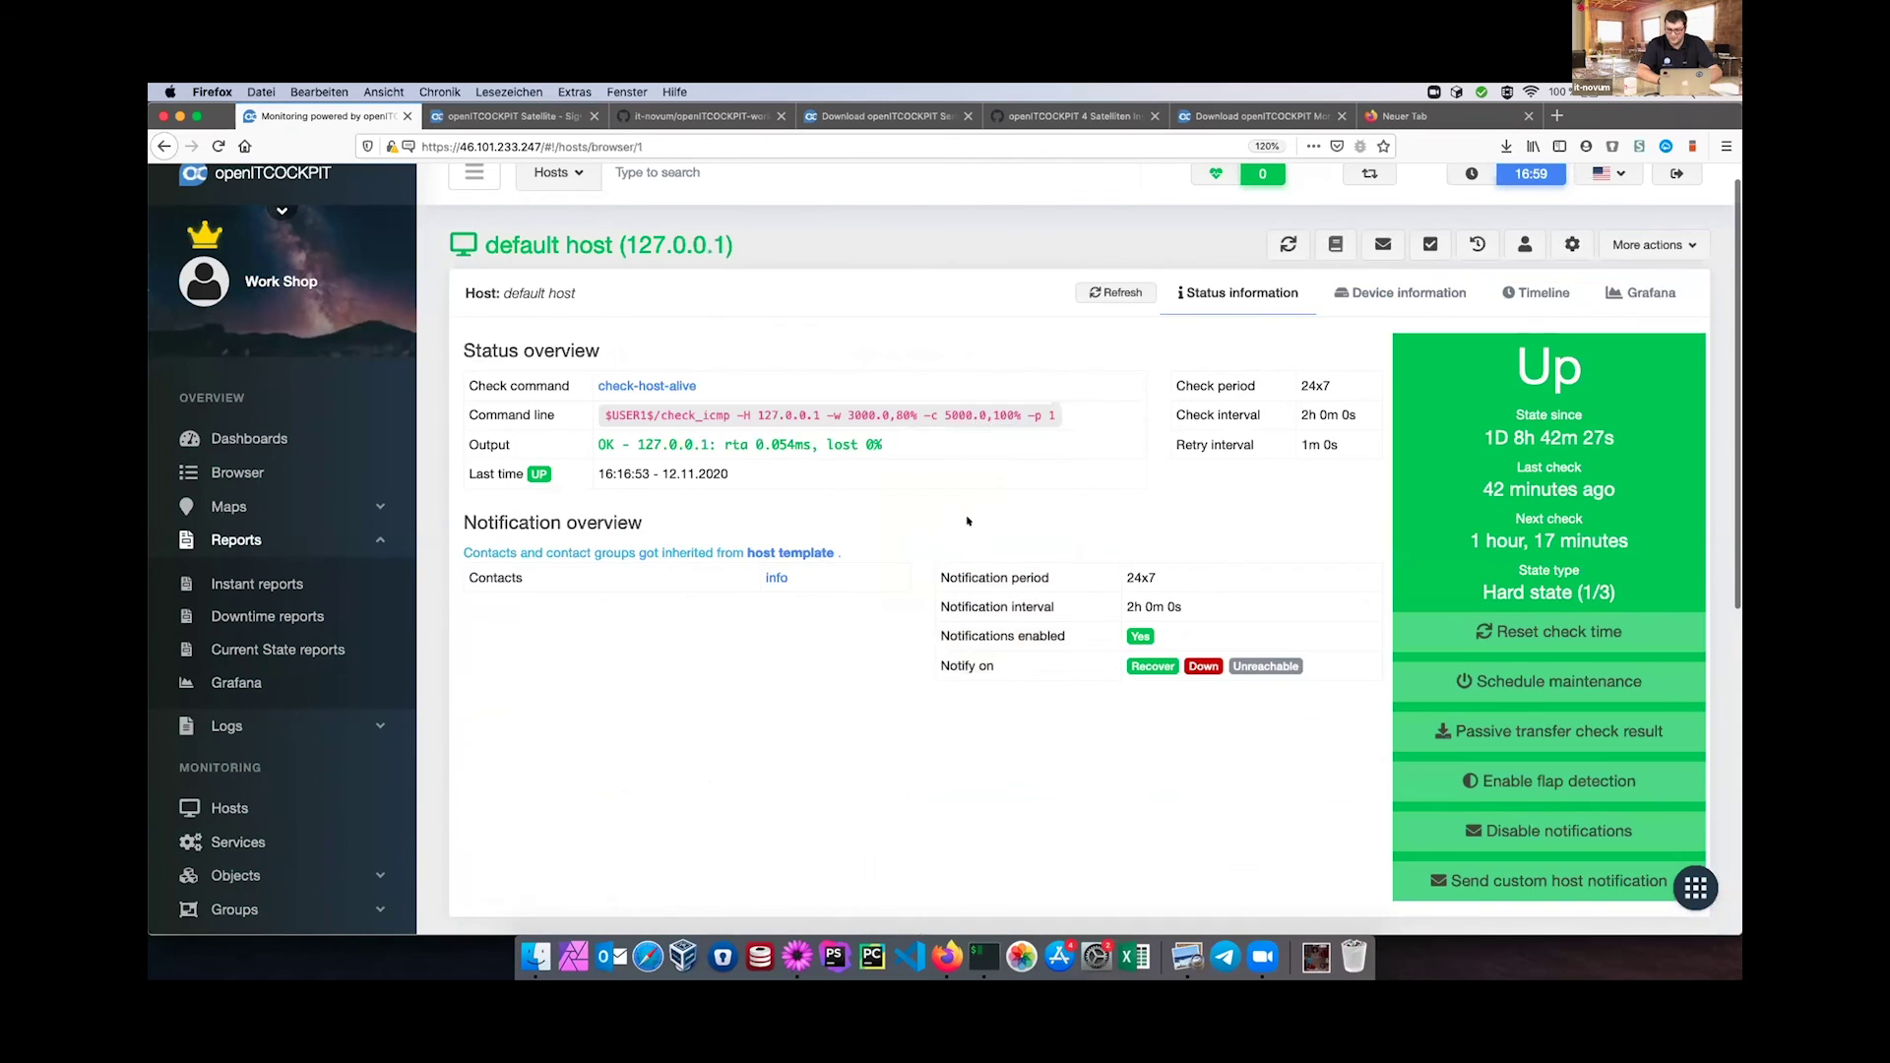
pyautogui.scroll(-10, 968, 521)
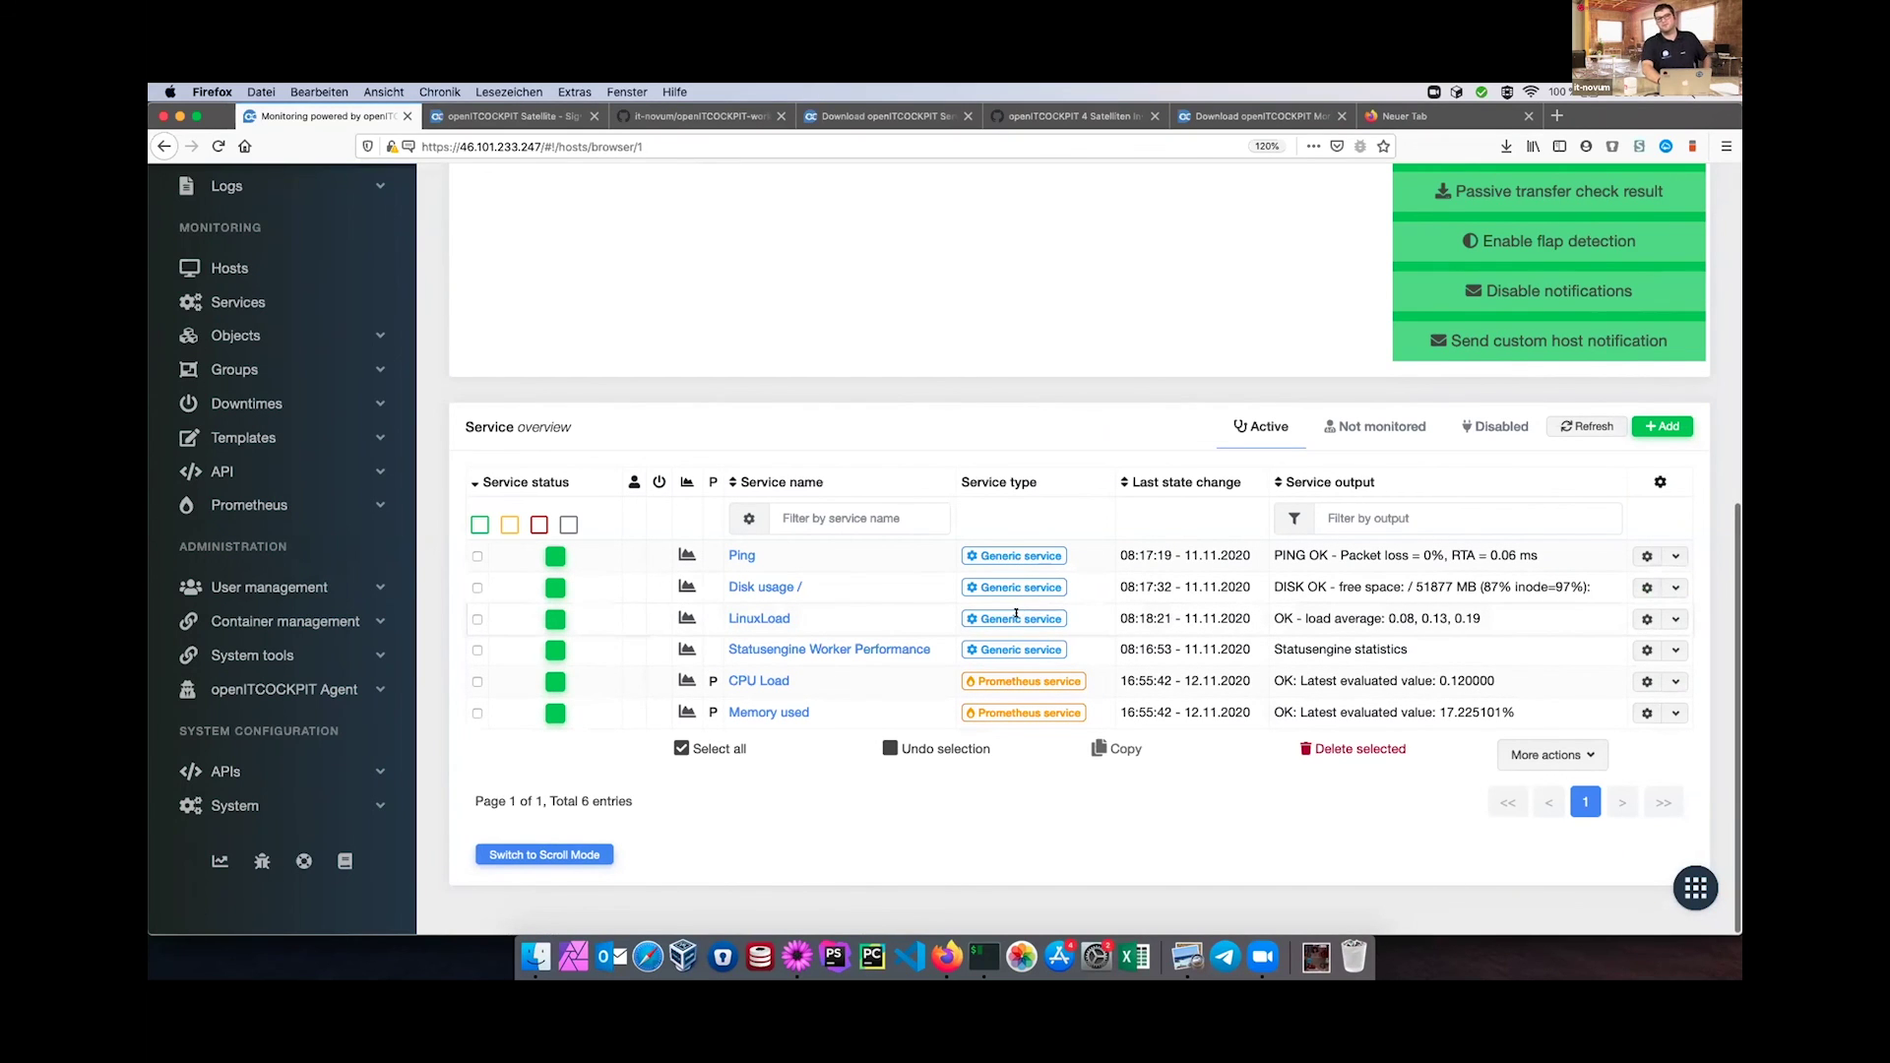
pyautogui.moveTo(975, 556); pyautogui.dragTo(1069, 558)
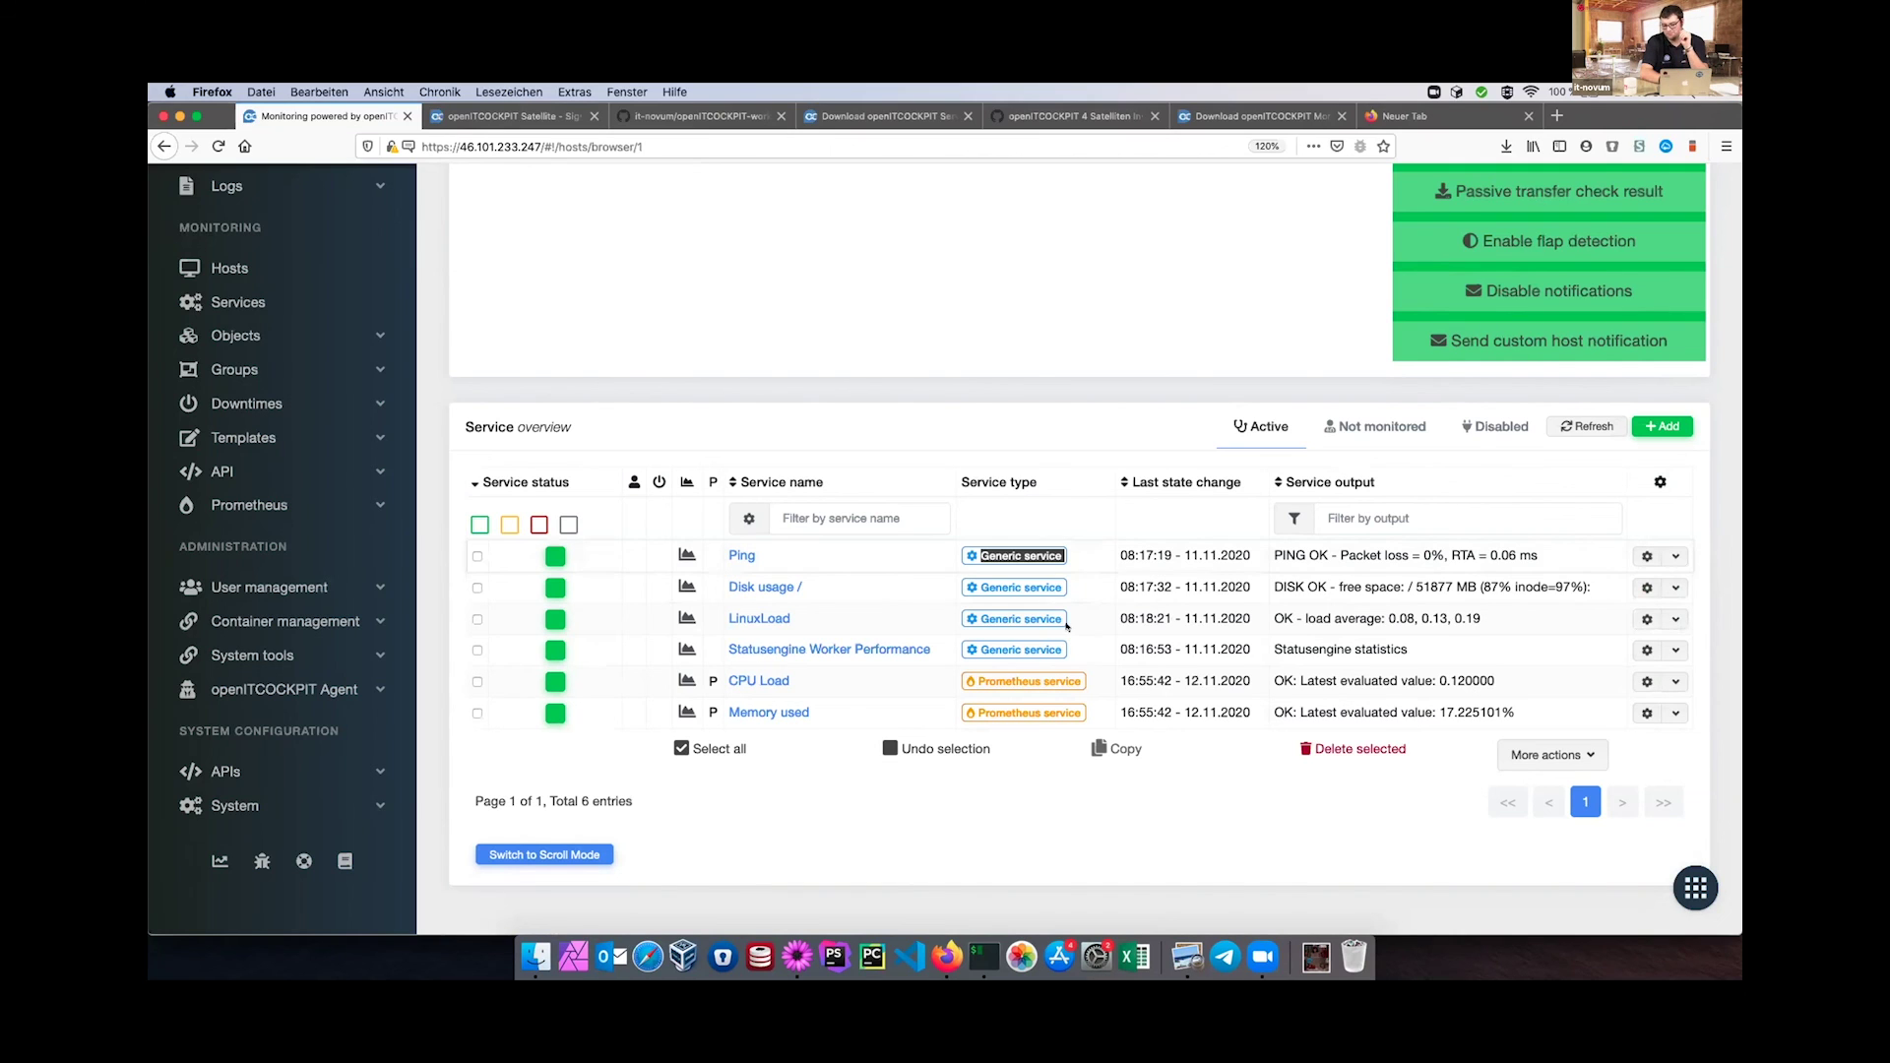
pyautogui.moveTo(977, 682); pyautogui.dragTo(1082, 676)
pyautogui.click(1082, 676)
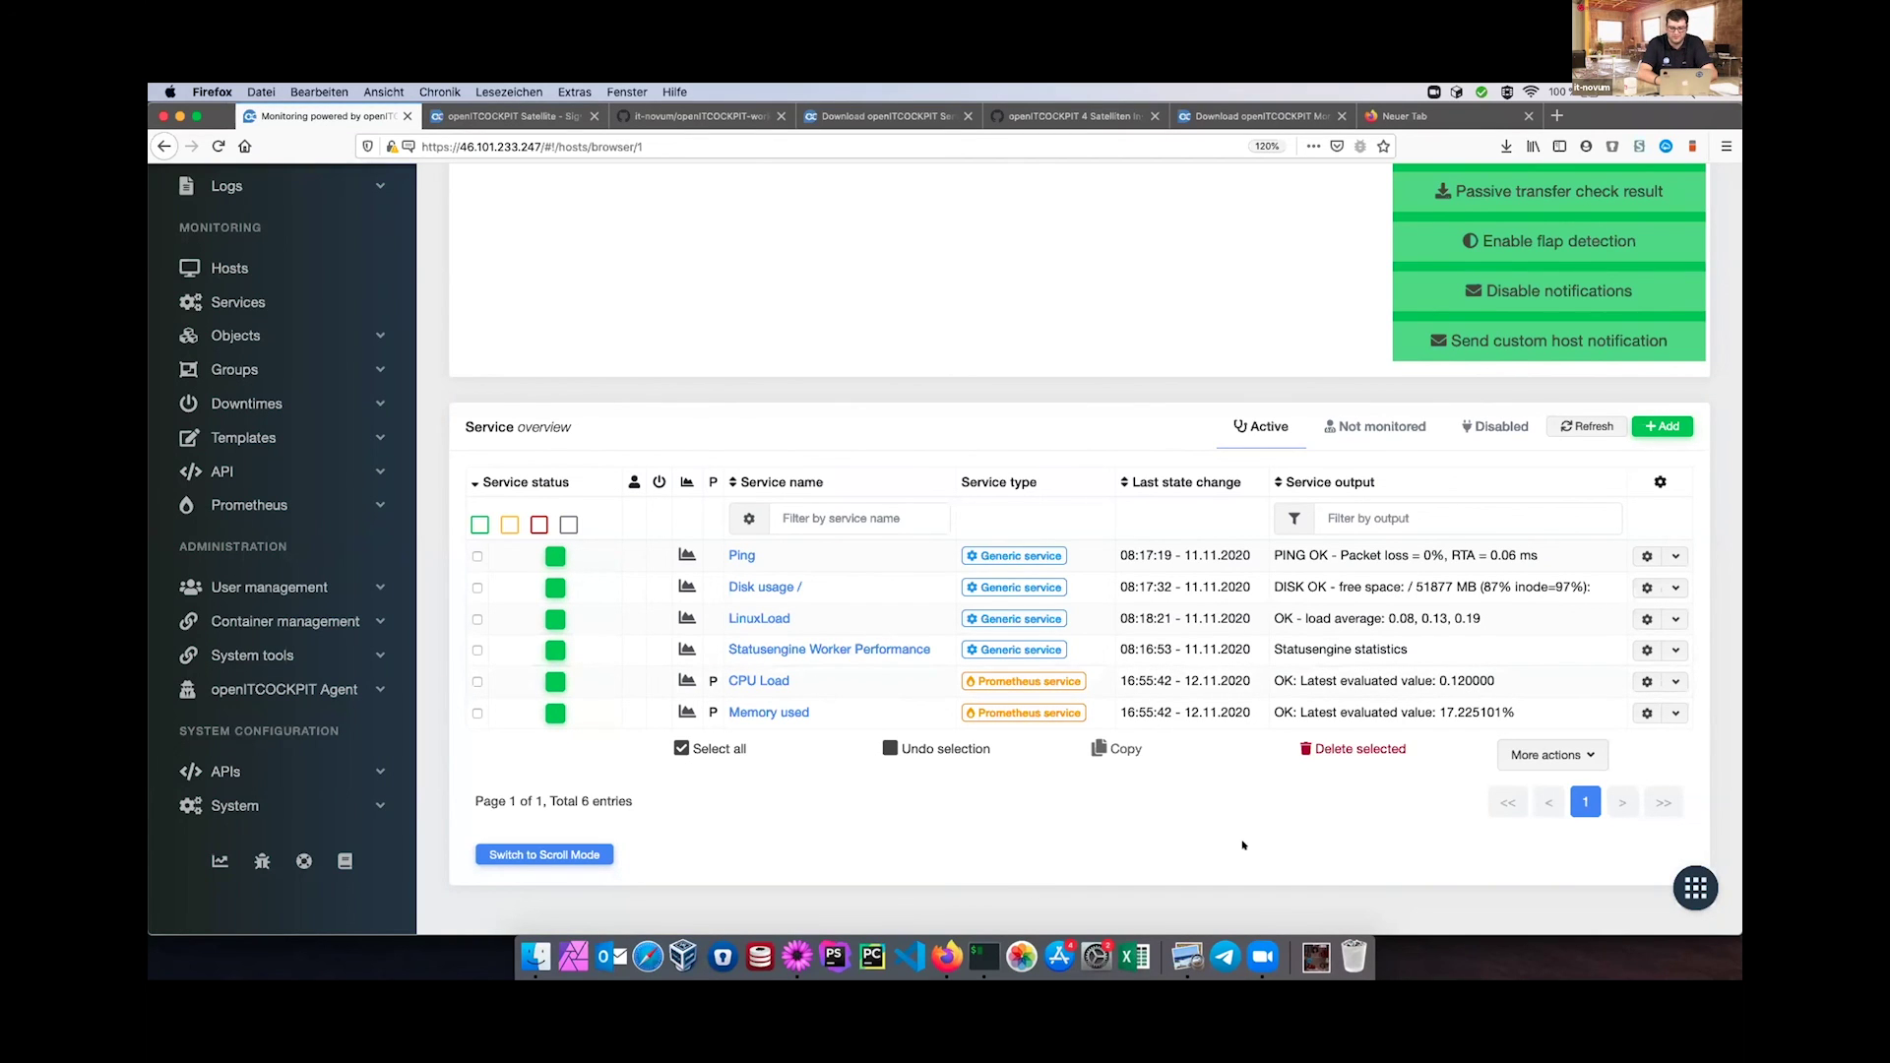
# Open the default host's CPU Load service and examine its service graph.
pyautogui.click(733, 682)
pyautogui.scroll(-1, 1054, 516)
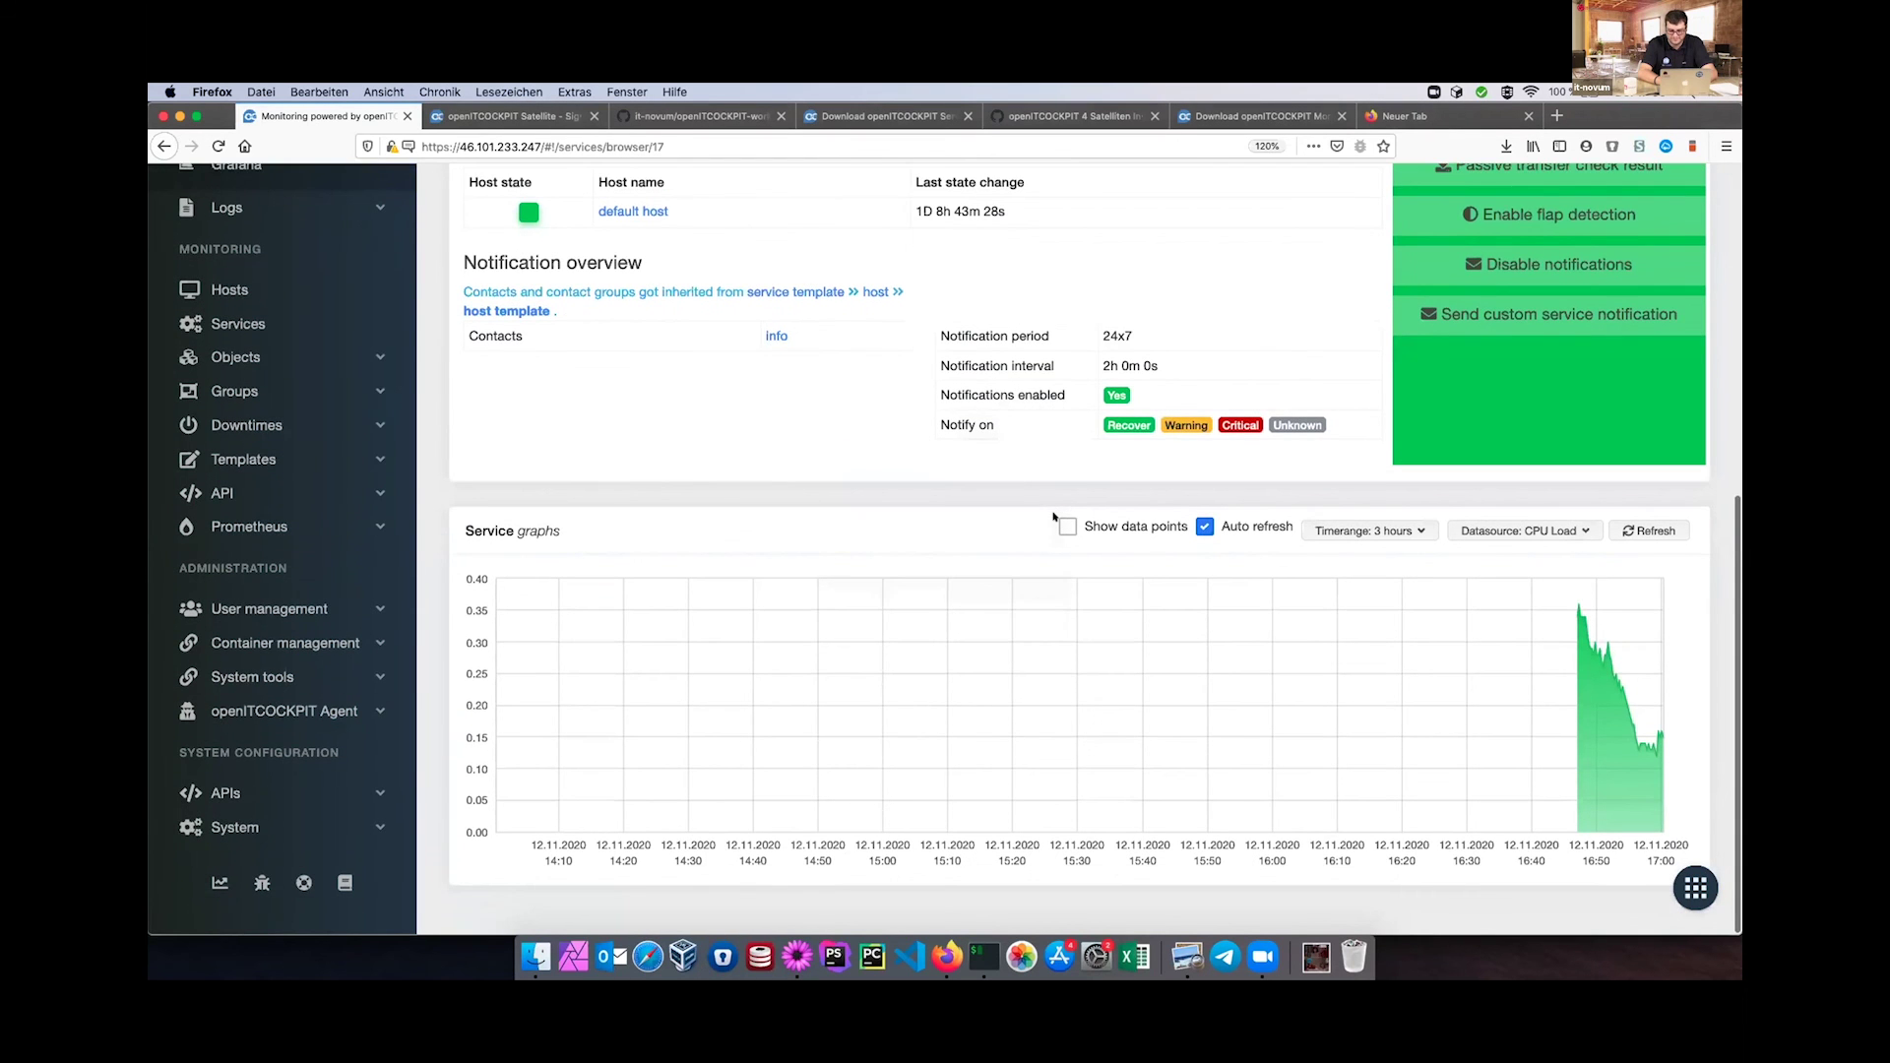